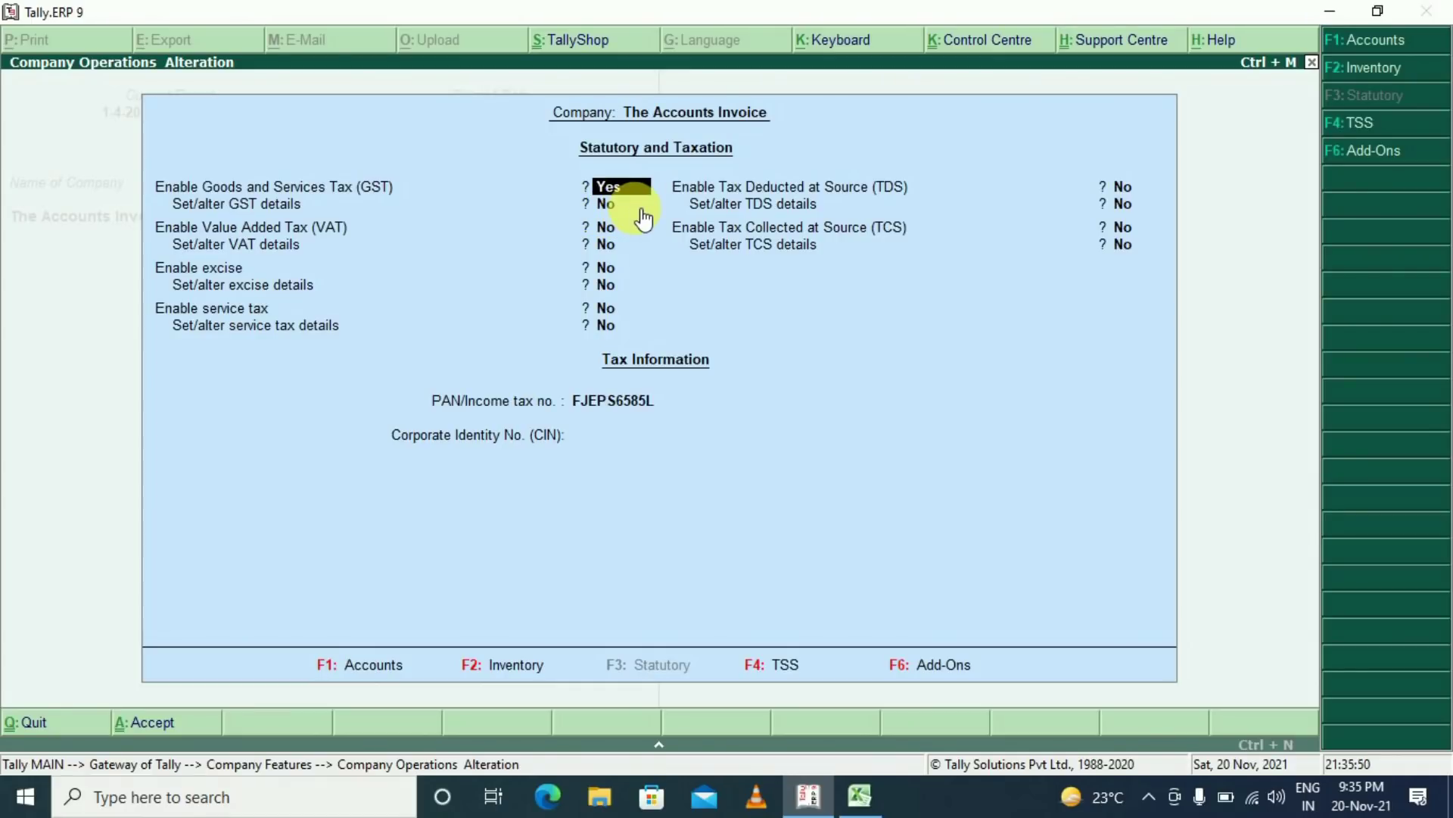
Enable GST details with state Bihar, Regular registration, start date 1-Apr-2021 and Monthly GSTR1 periodicity
key("Return")
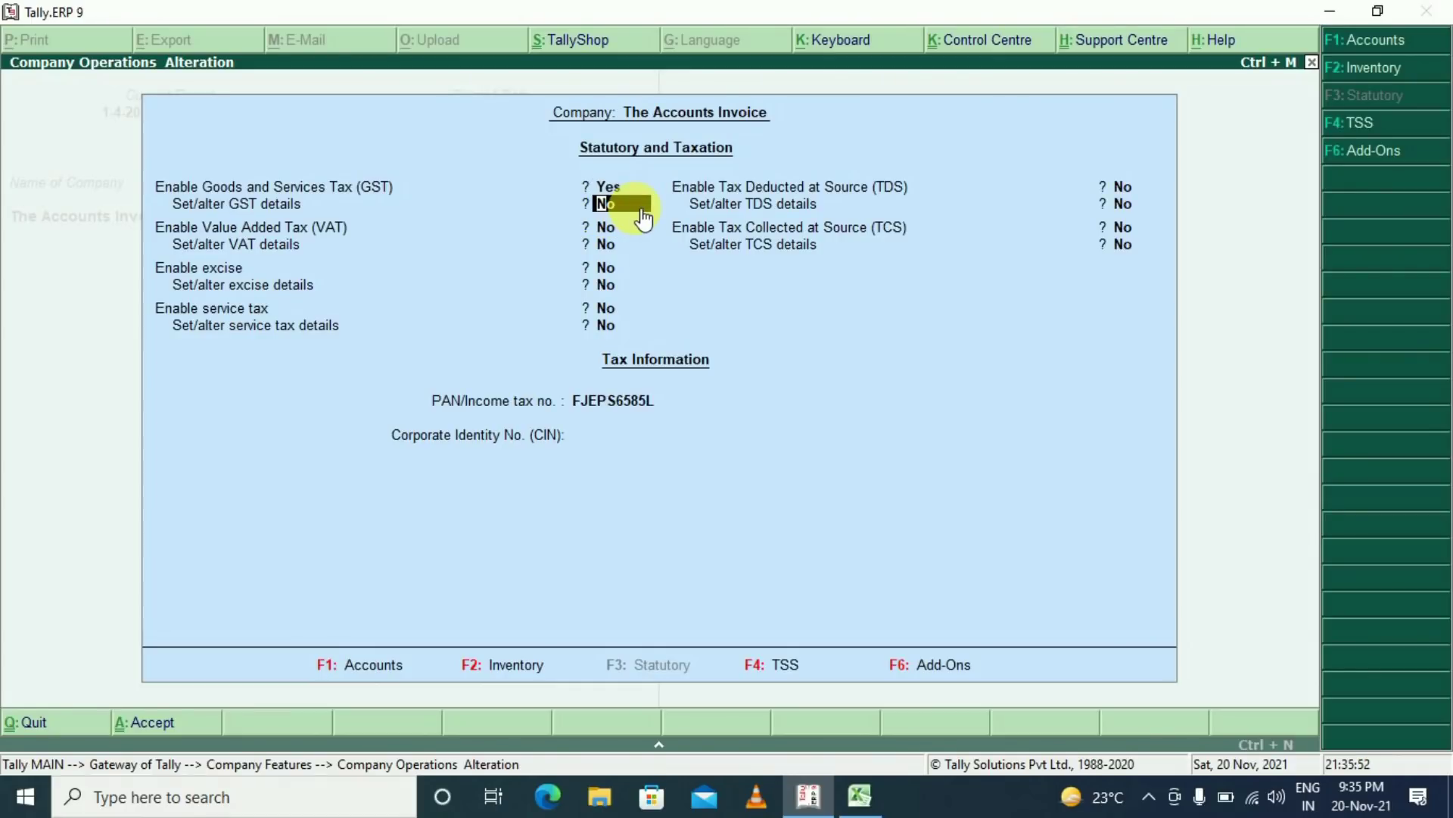
type("y")
key("Return")
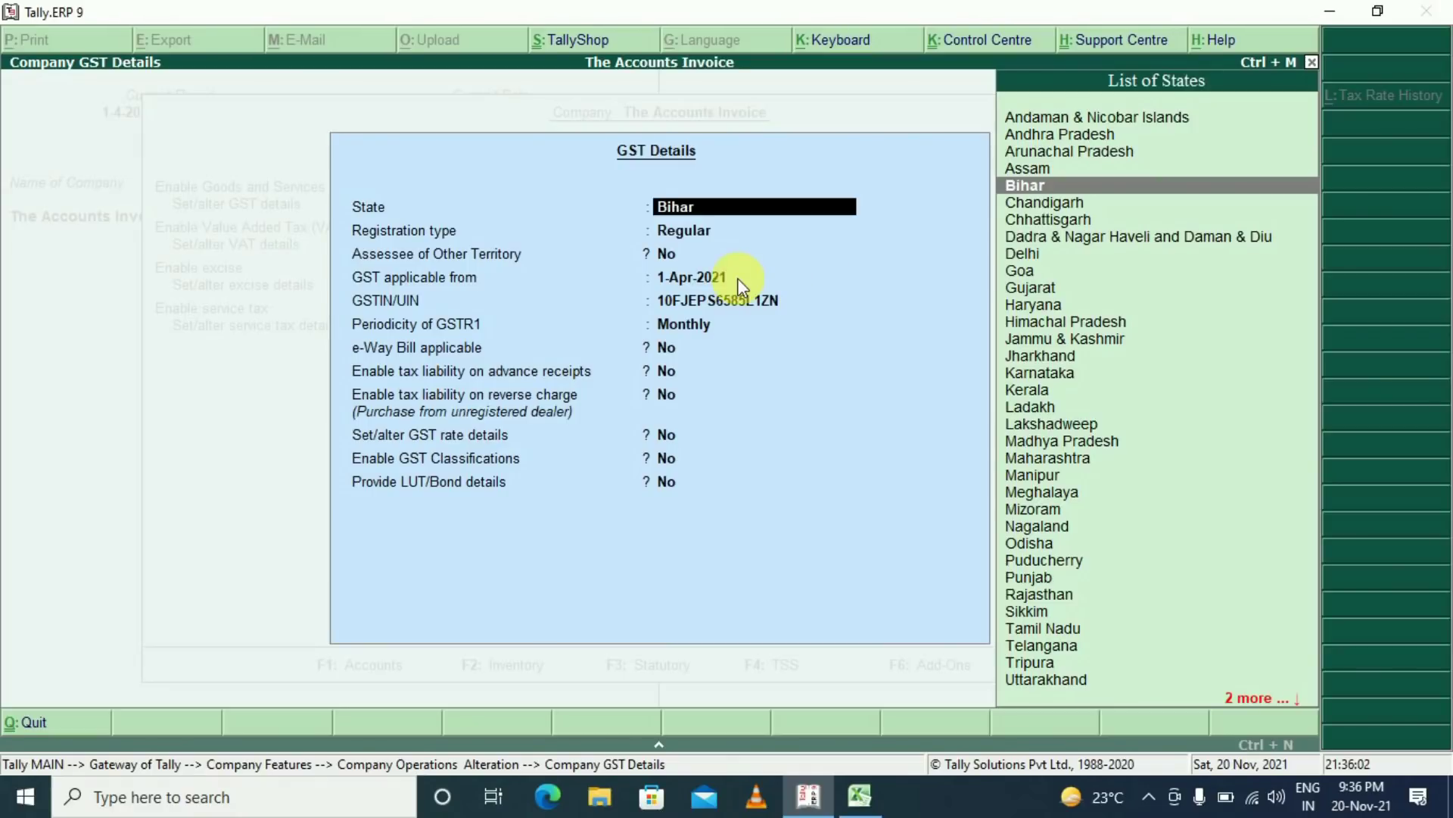
key("Return")
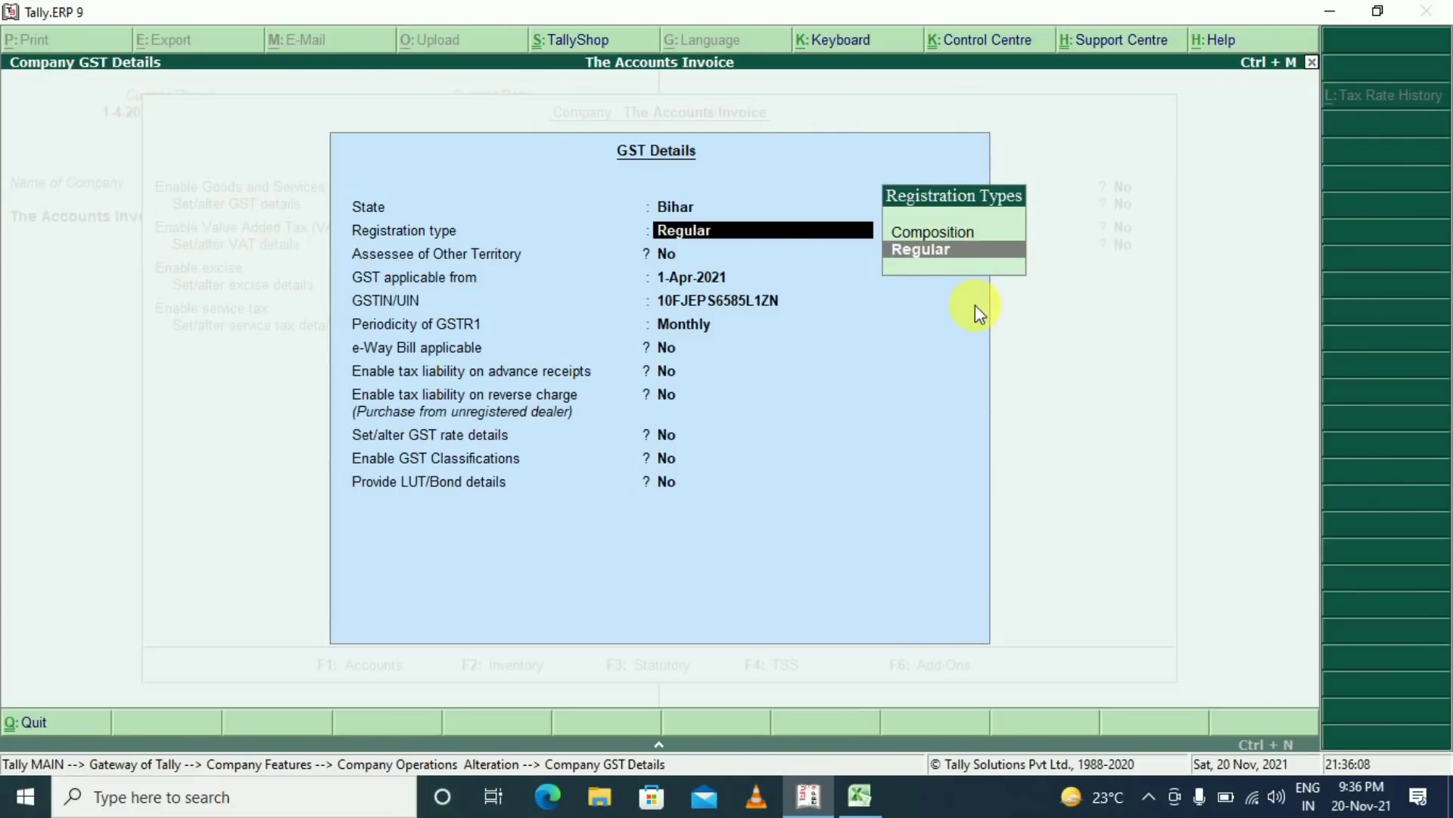
key("Return")
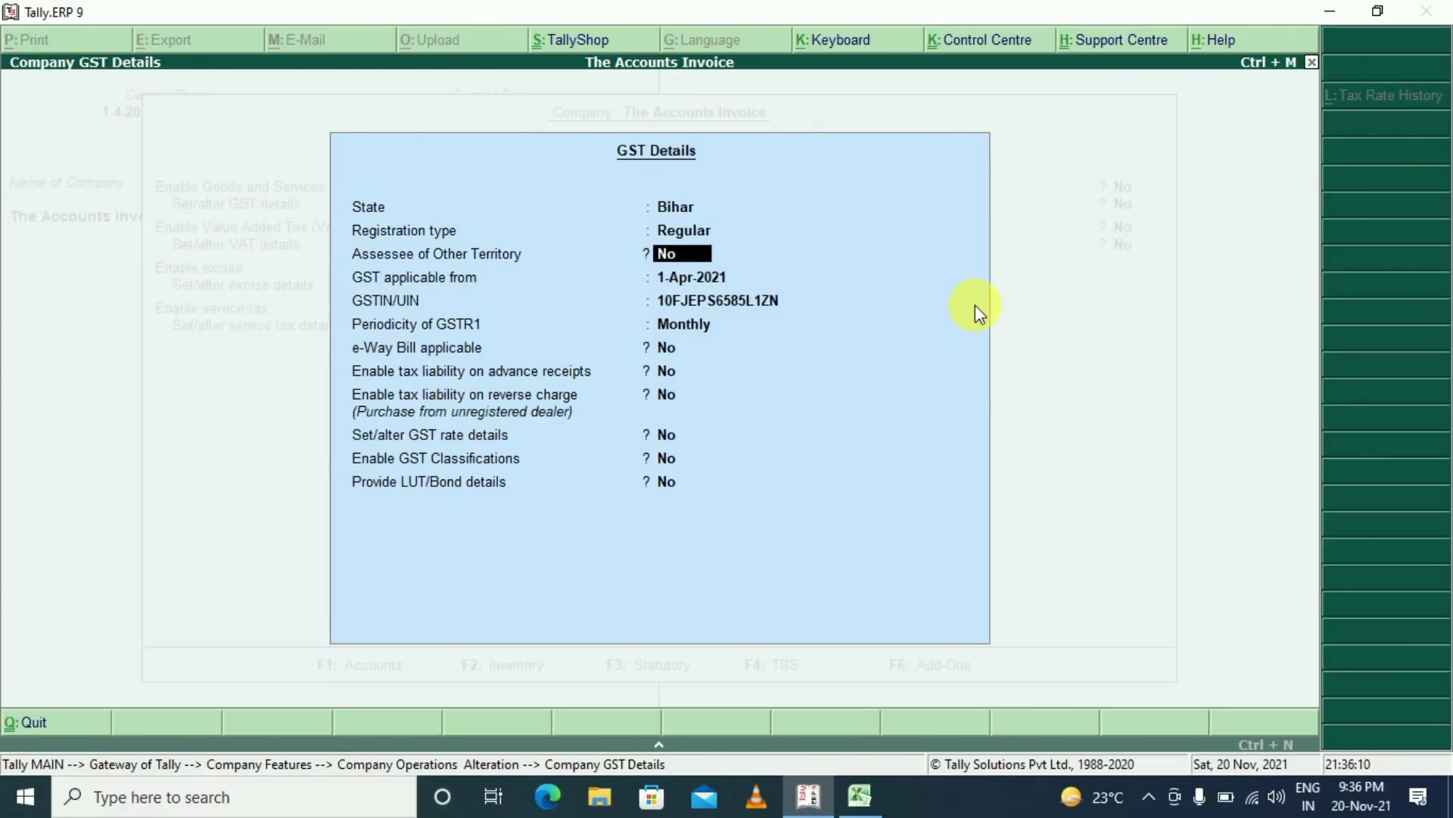
key("Return")
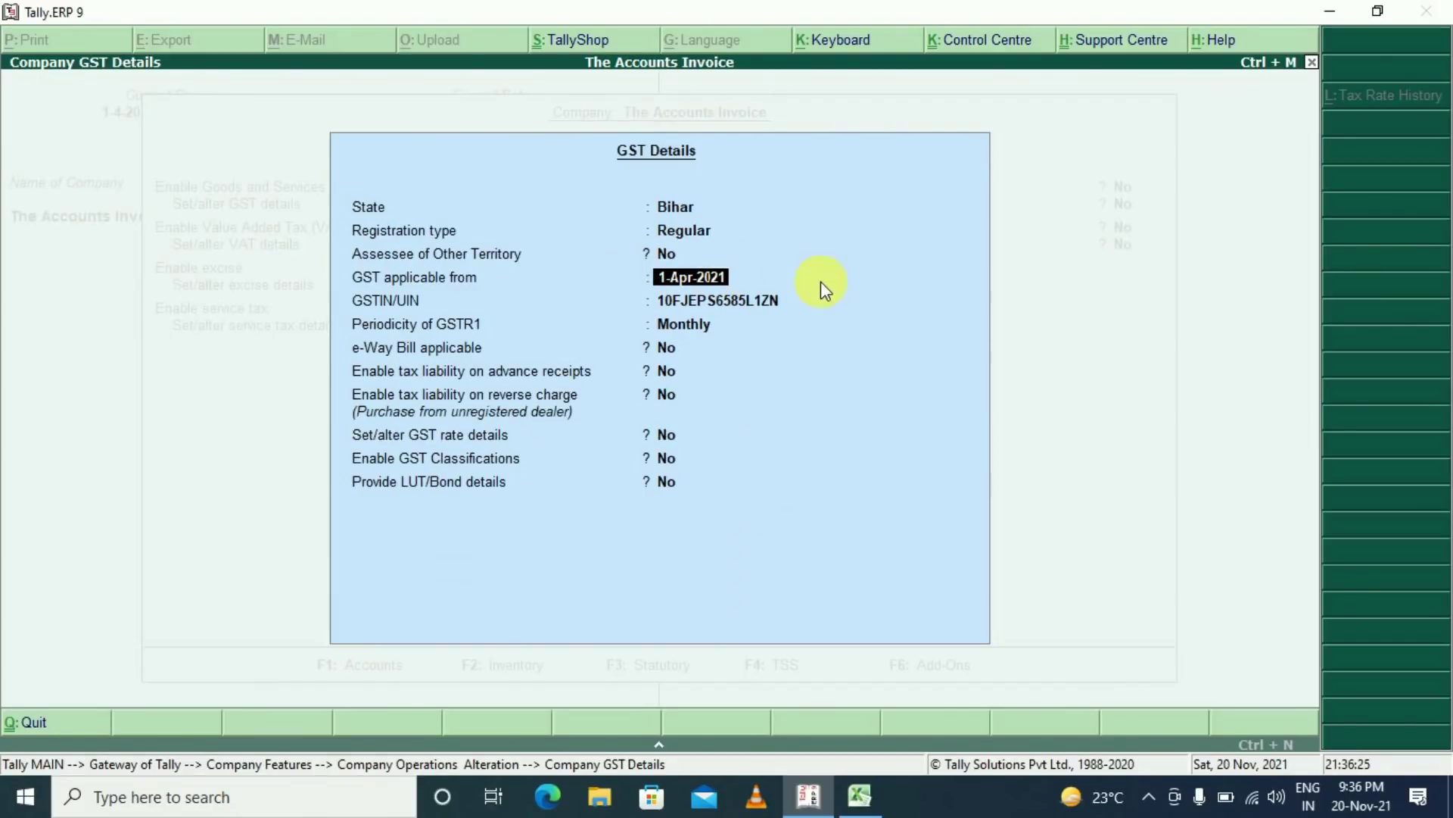
key("Return")
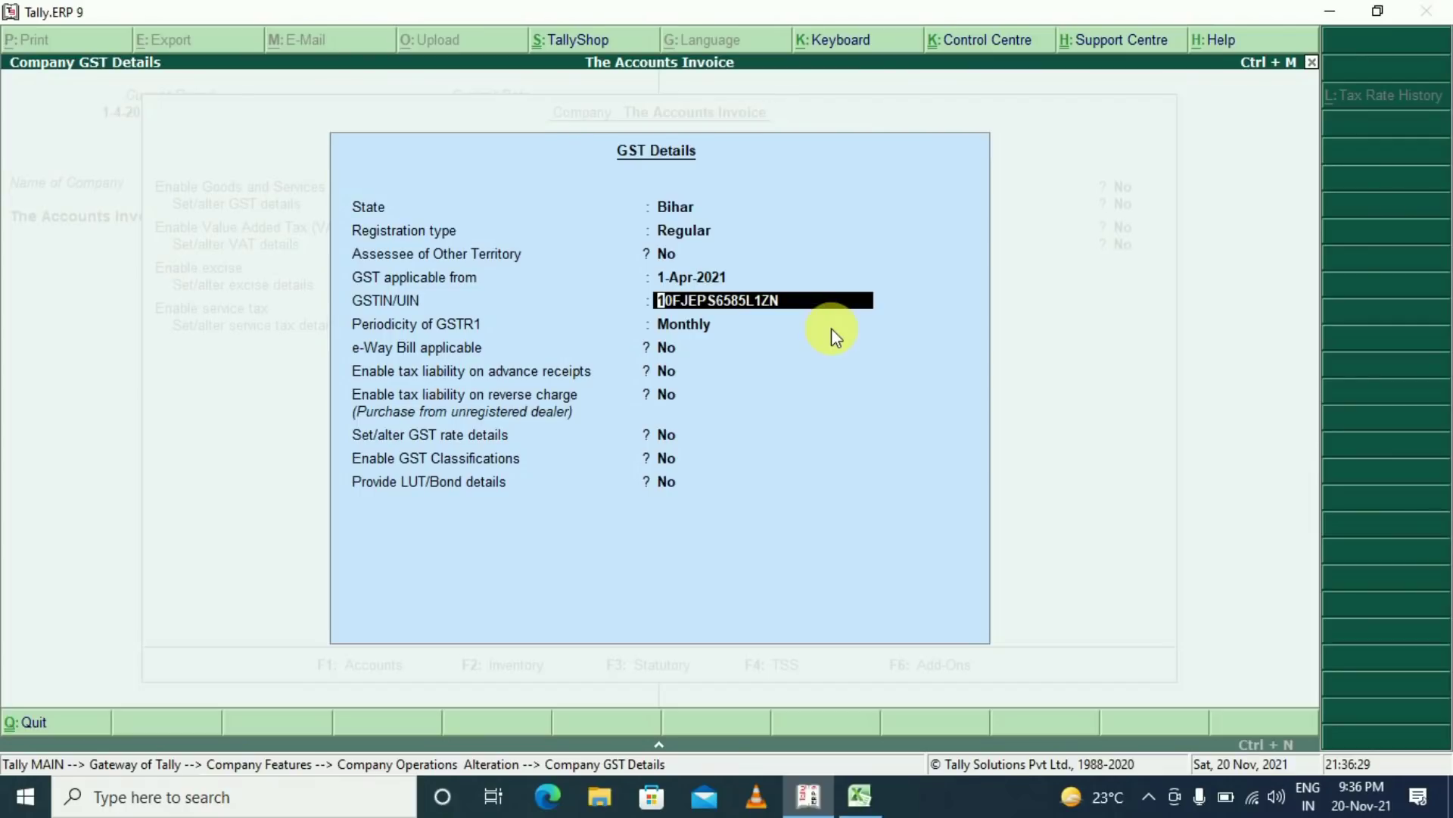
key("Return")
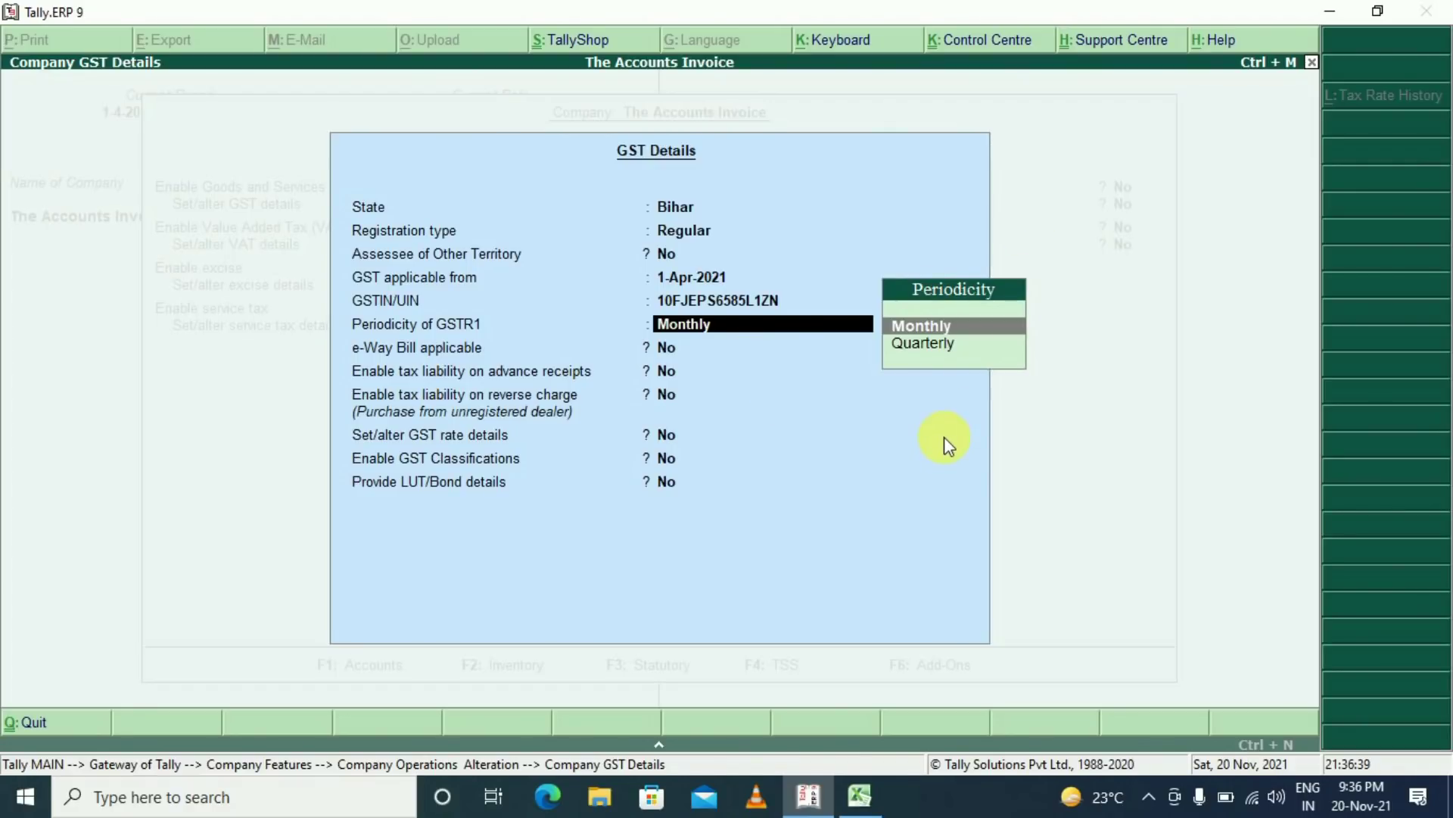
key("Return")
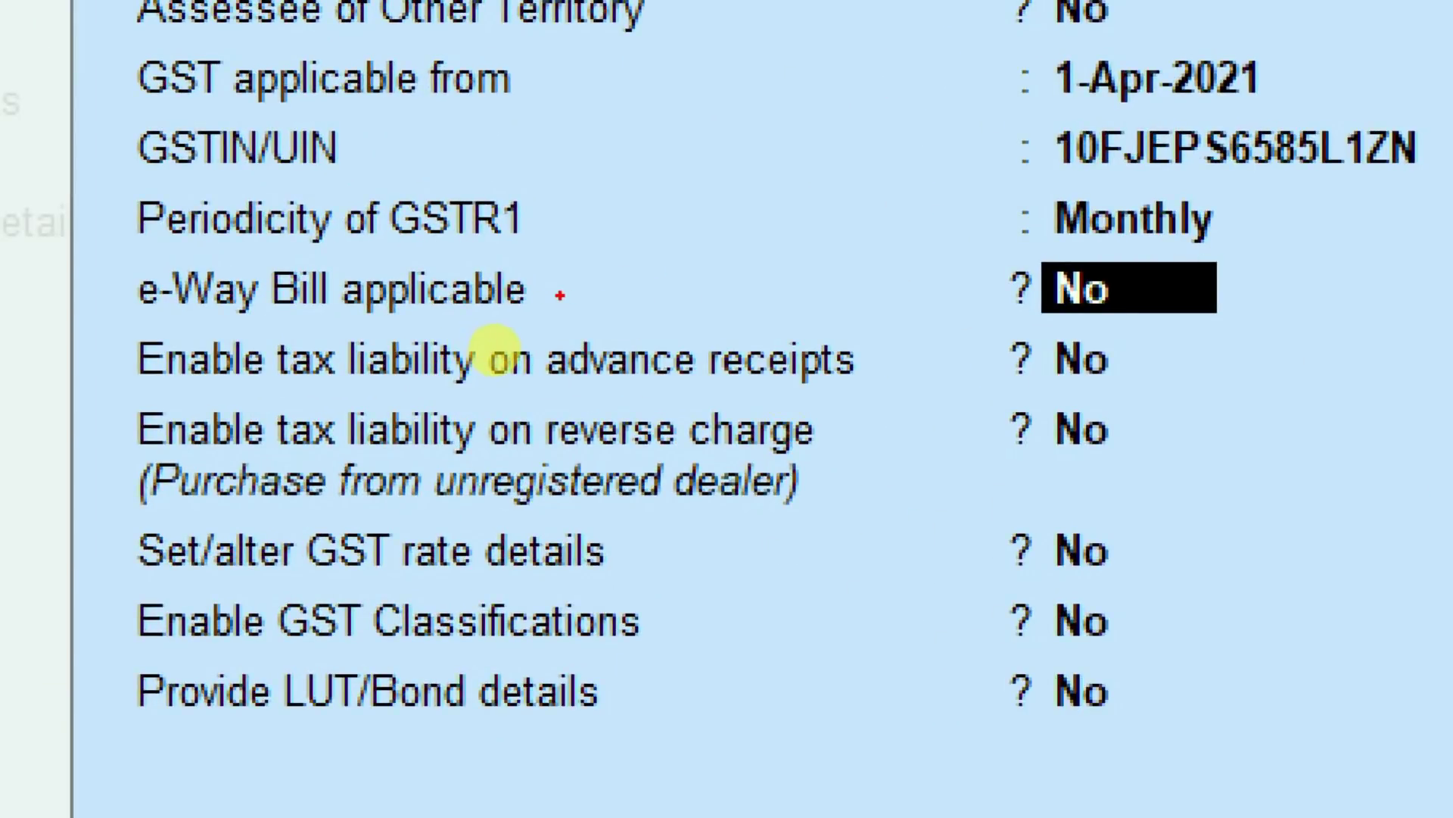
Leave the remaining GST options at No, accept the GST details and skip the other tax options
left_click_drag(871, 165, 588, 302)
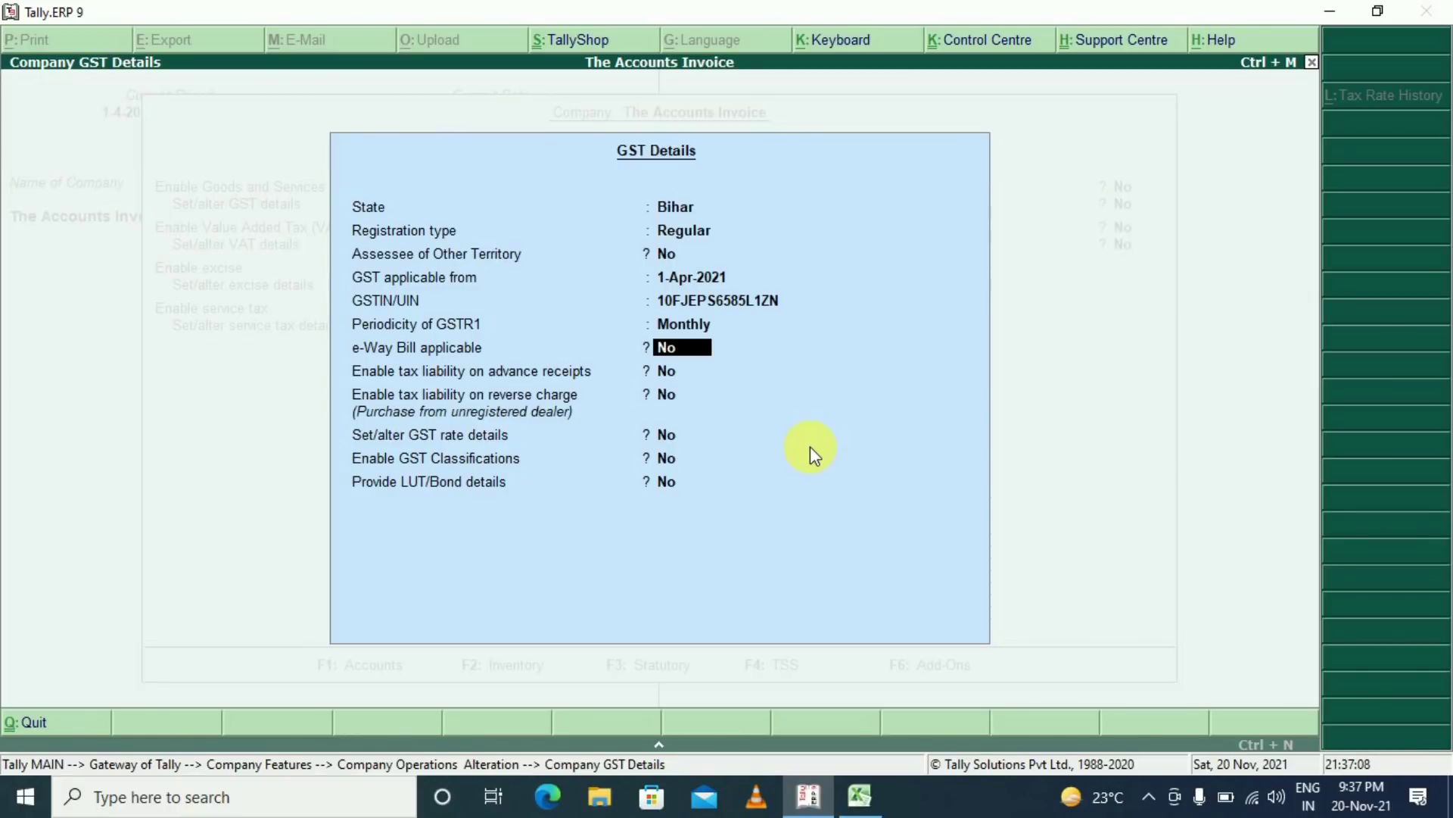
key("Return")
key("Return")
key("Return")
key("Return")
key("Return")
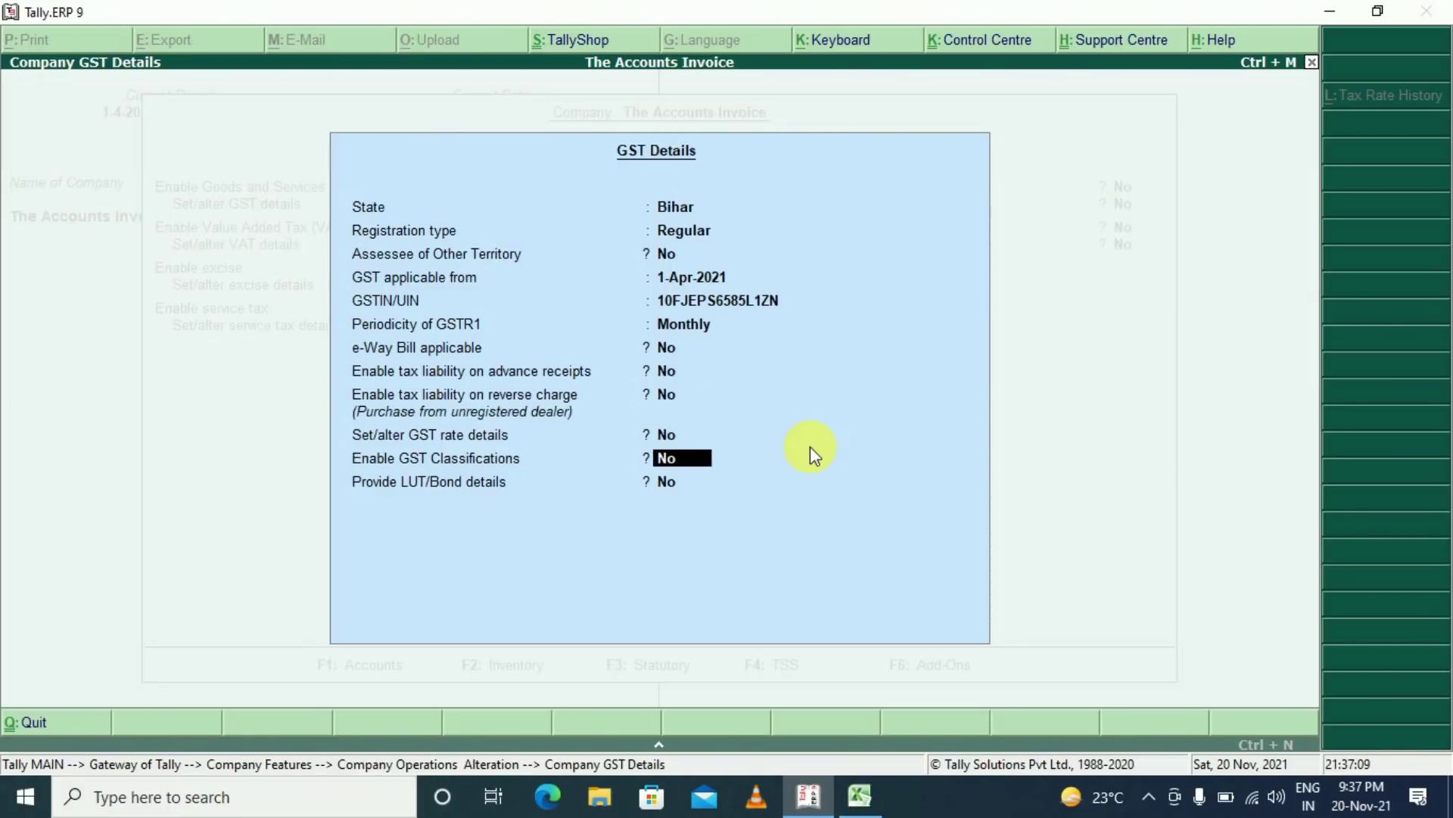
key("Return")
key("Return")
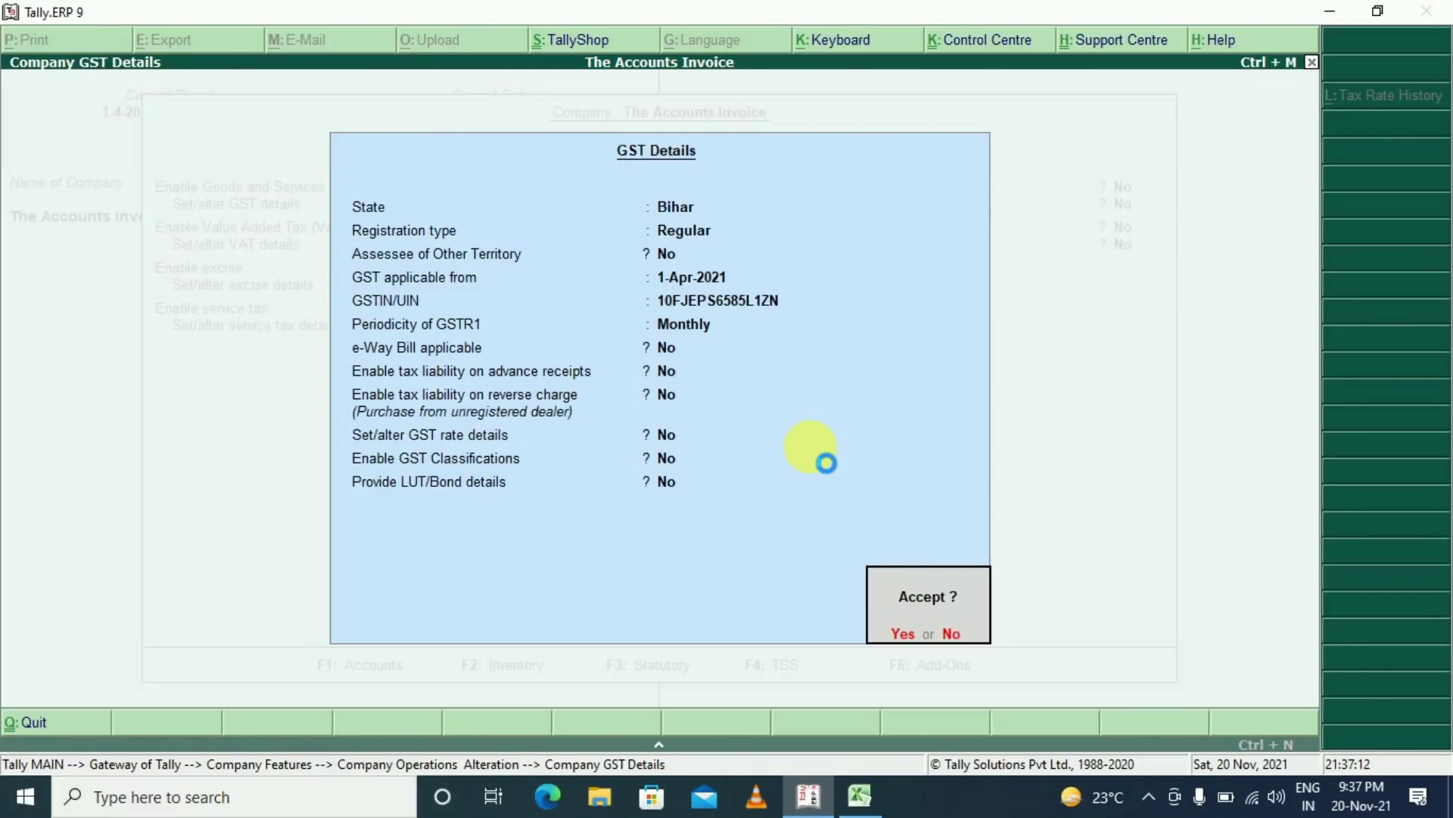
key("Return")
key("Return")
key("Return")
key("Return")
key("Return")
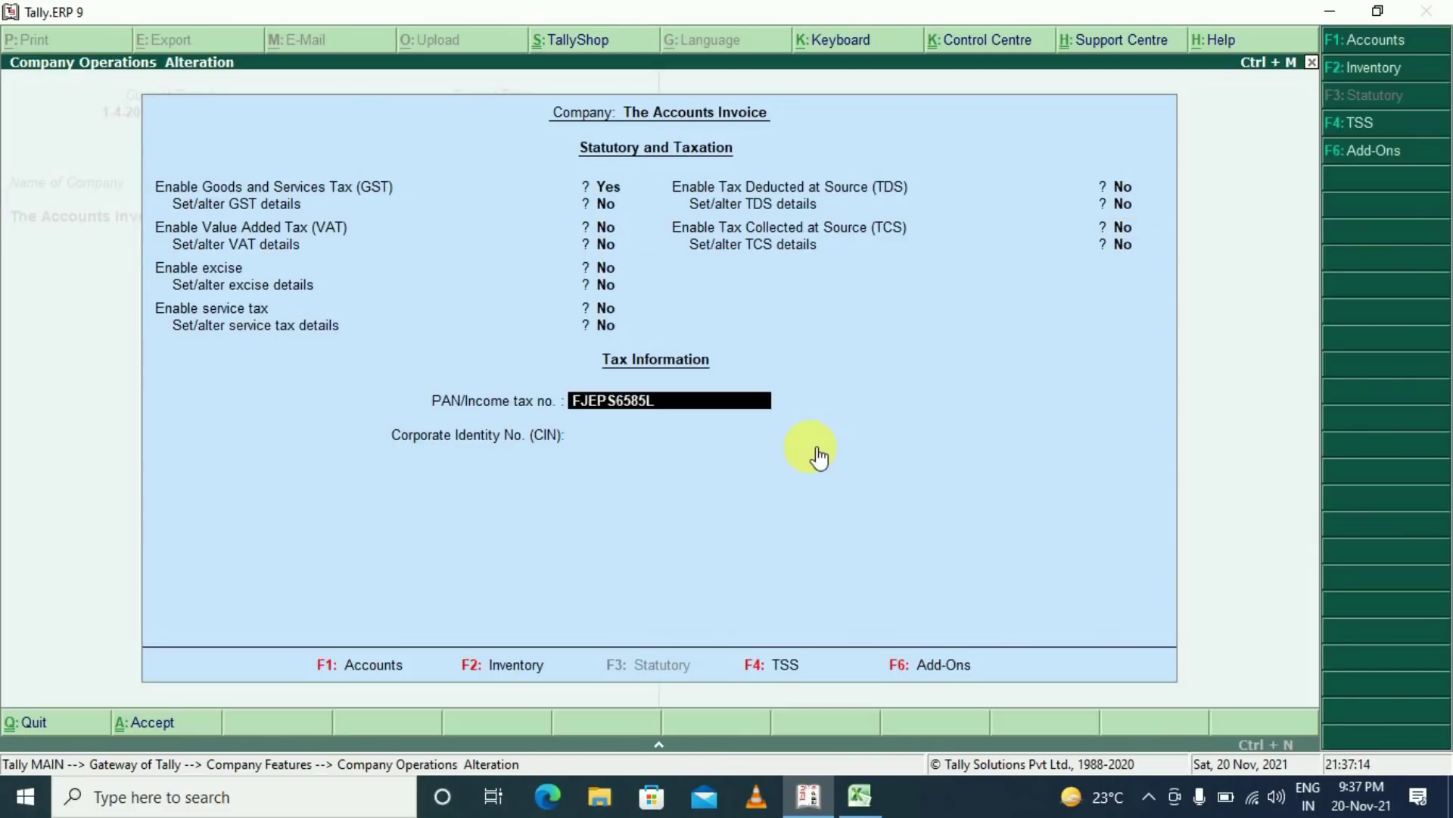
Leave the CIN blank, accept the statutory settings, return to Gateway of Tally, then switch to Excel
key("BackSpace")
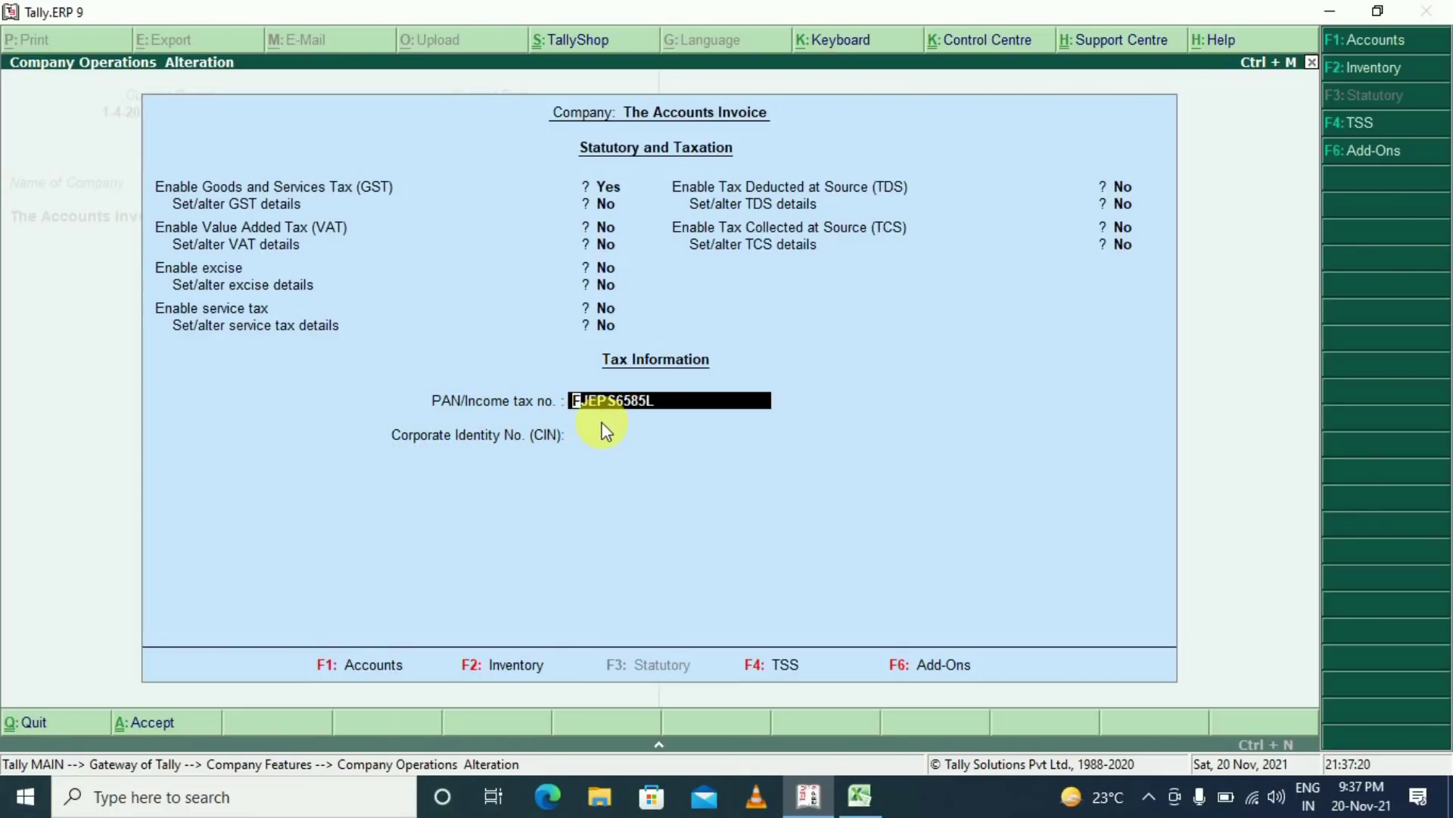
left_click(668, 434)
key("Return")
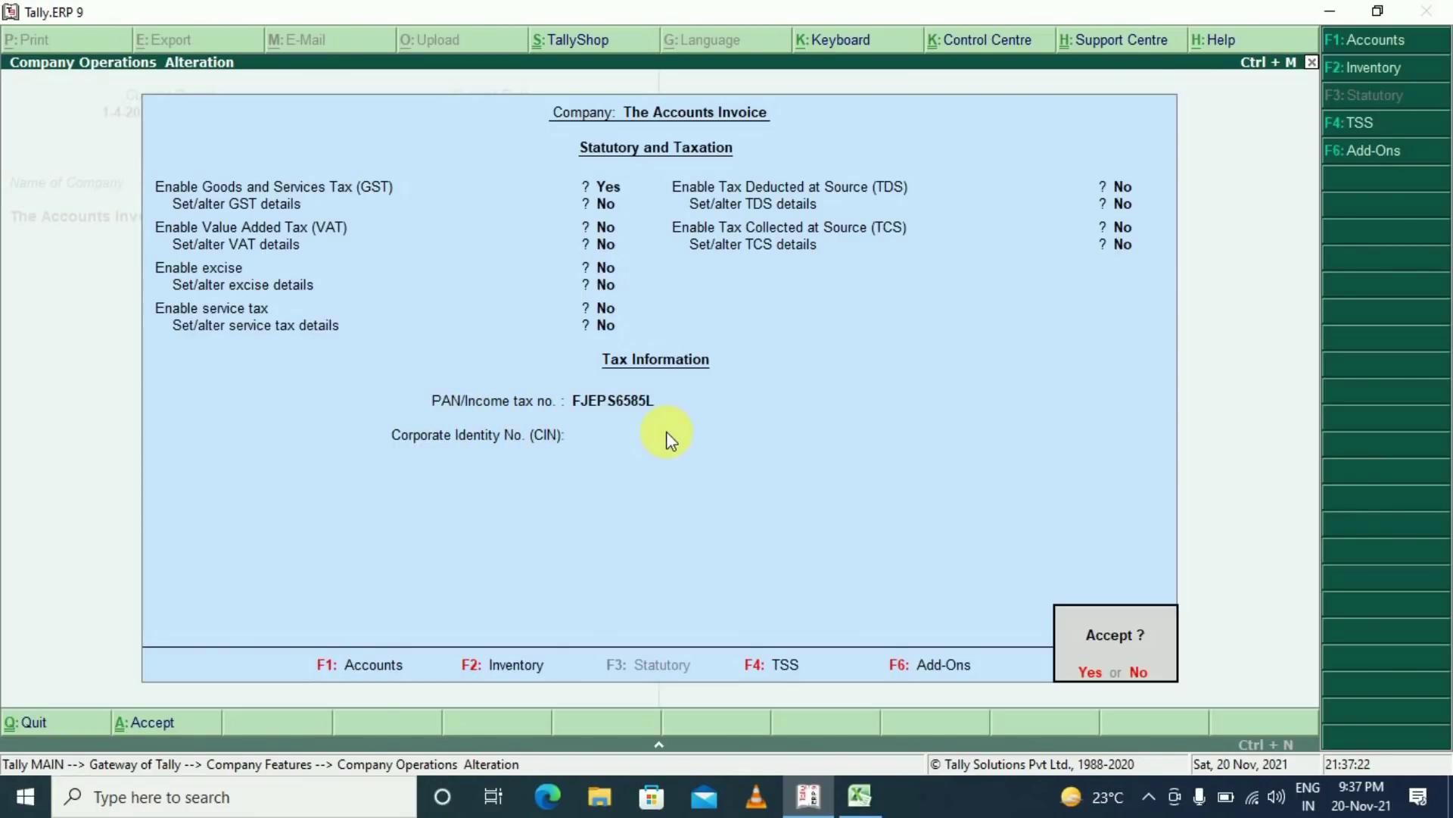
key("Return")
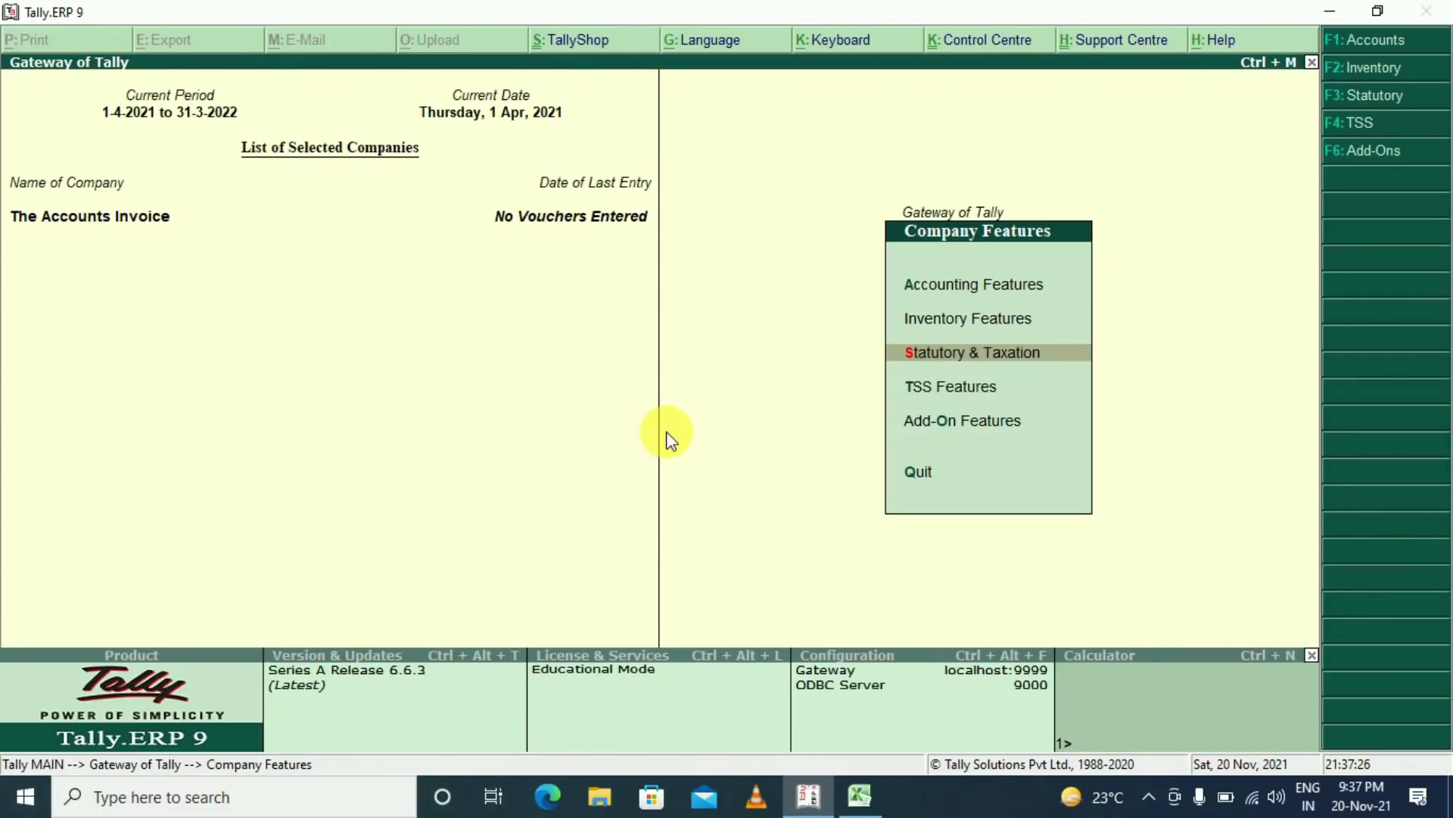
key("Escape")
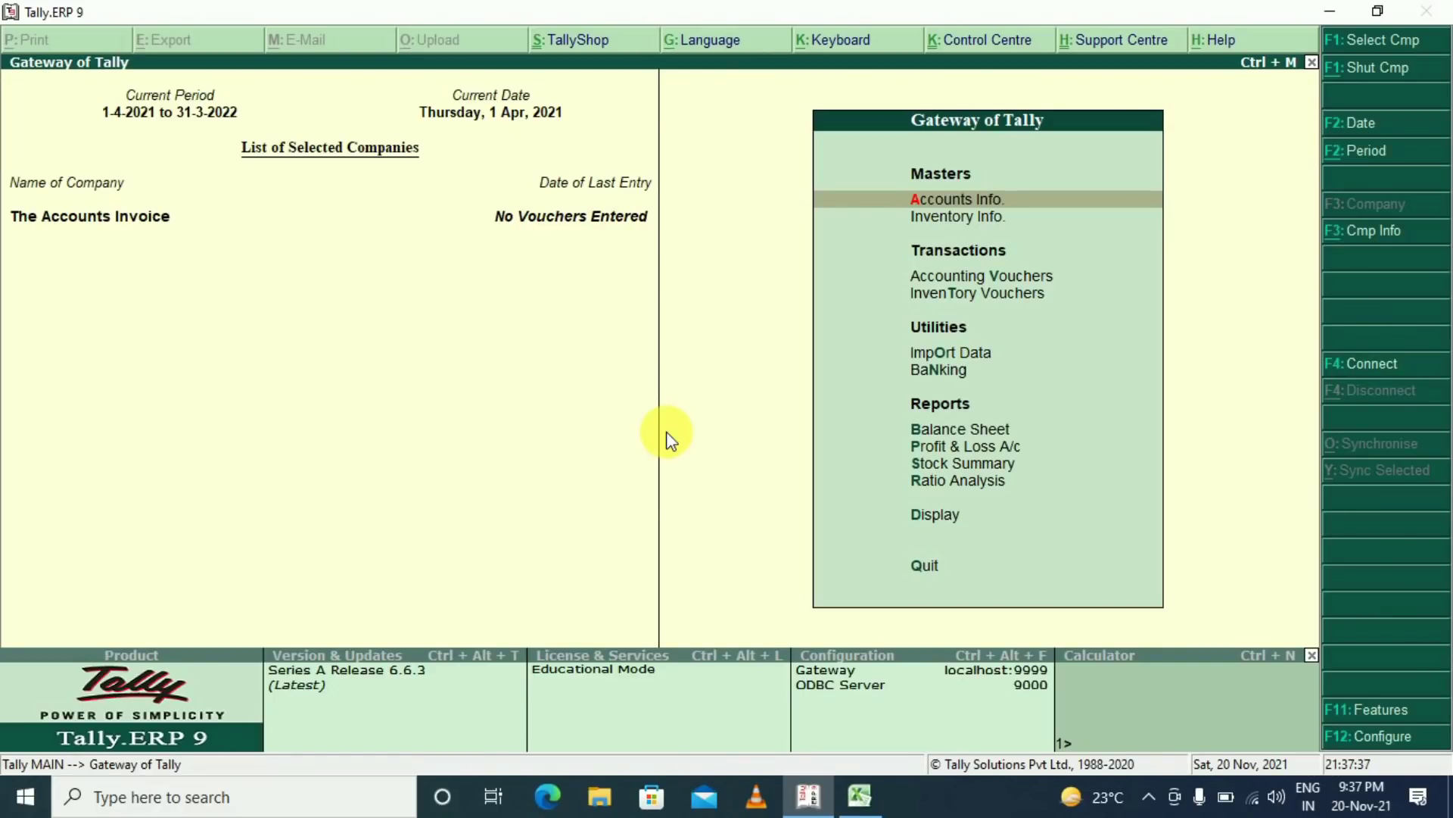
key("alt+Tab")
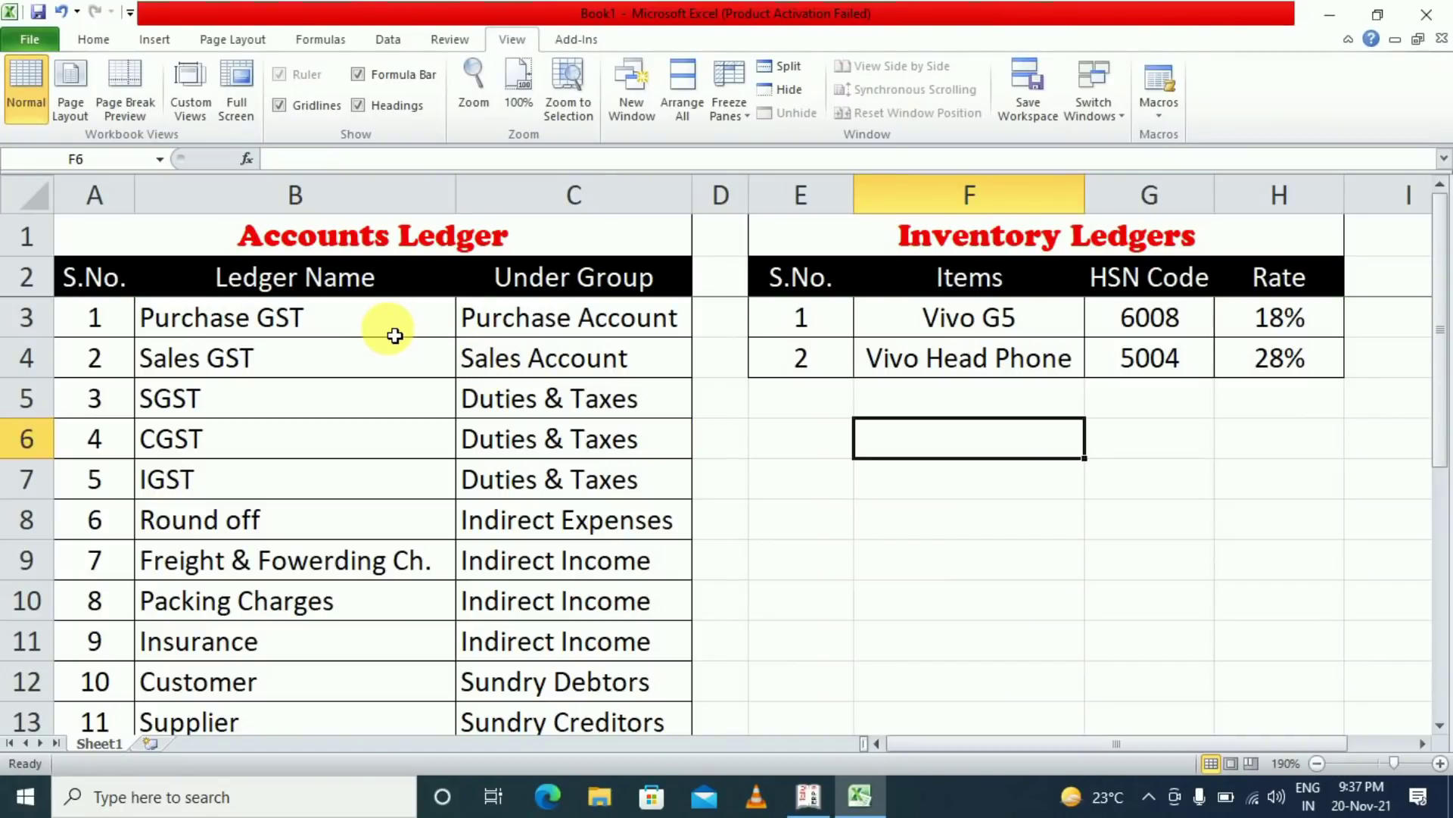
left_click(373, 243)
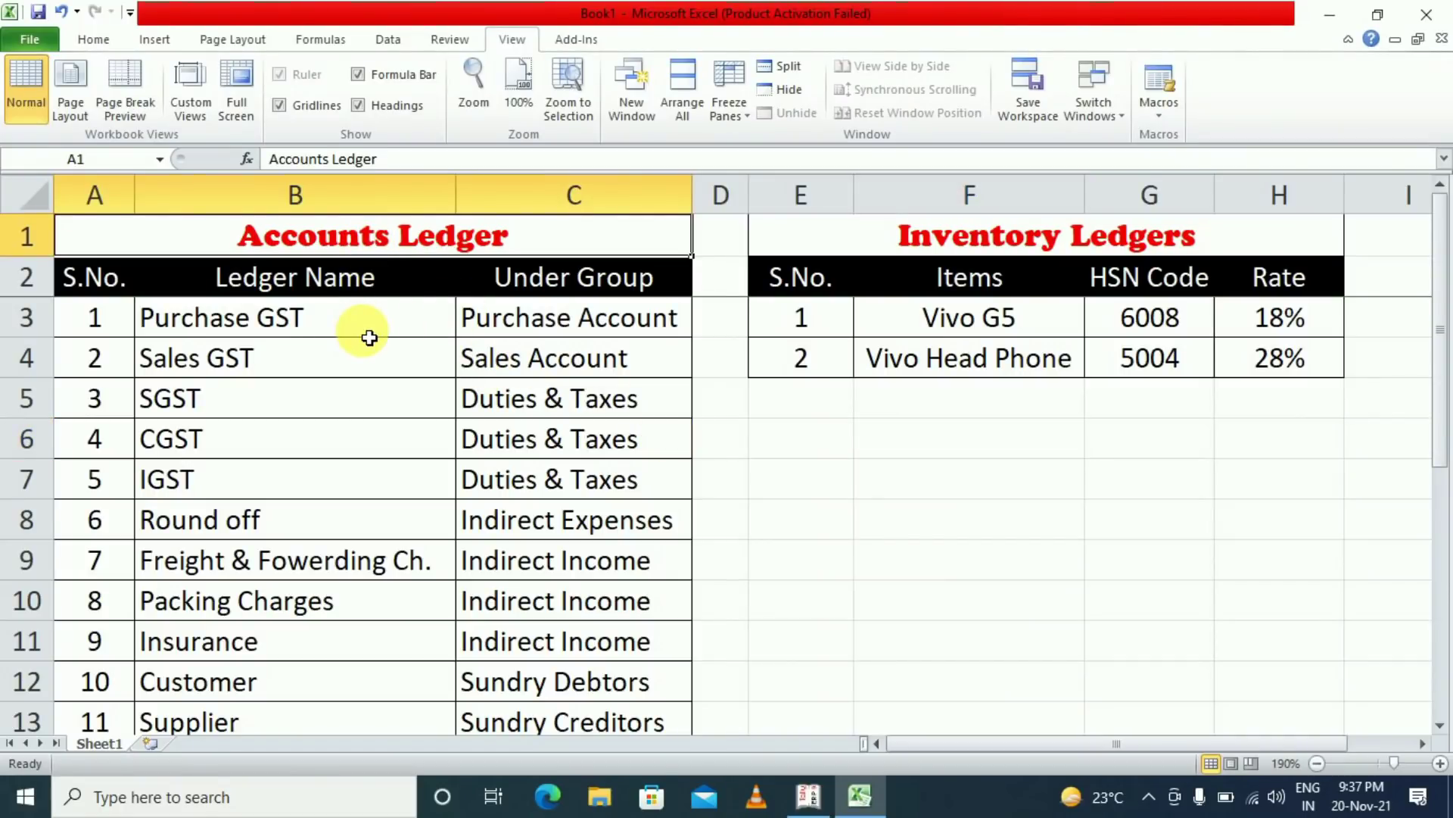
left_click(292, 318)
left_click(288, 368)
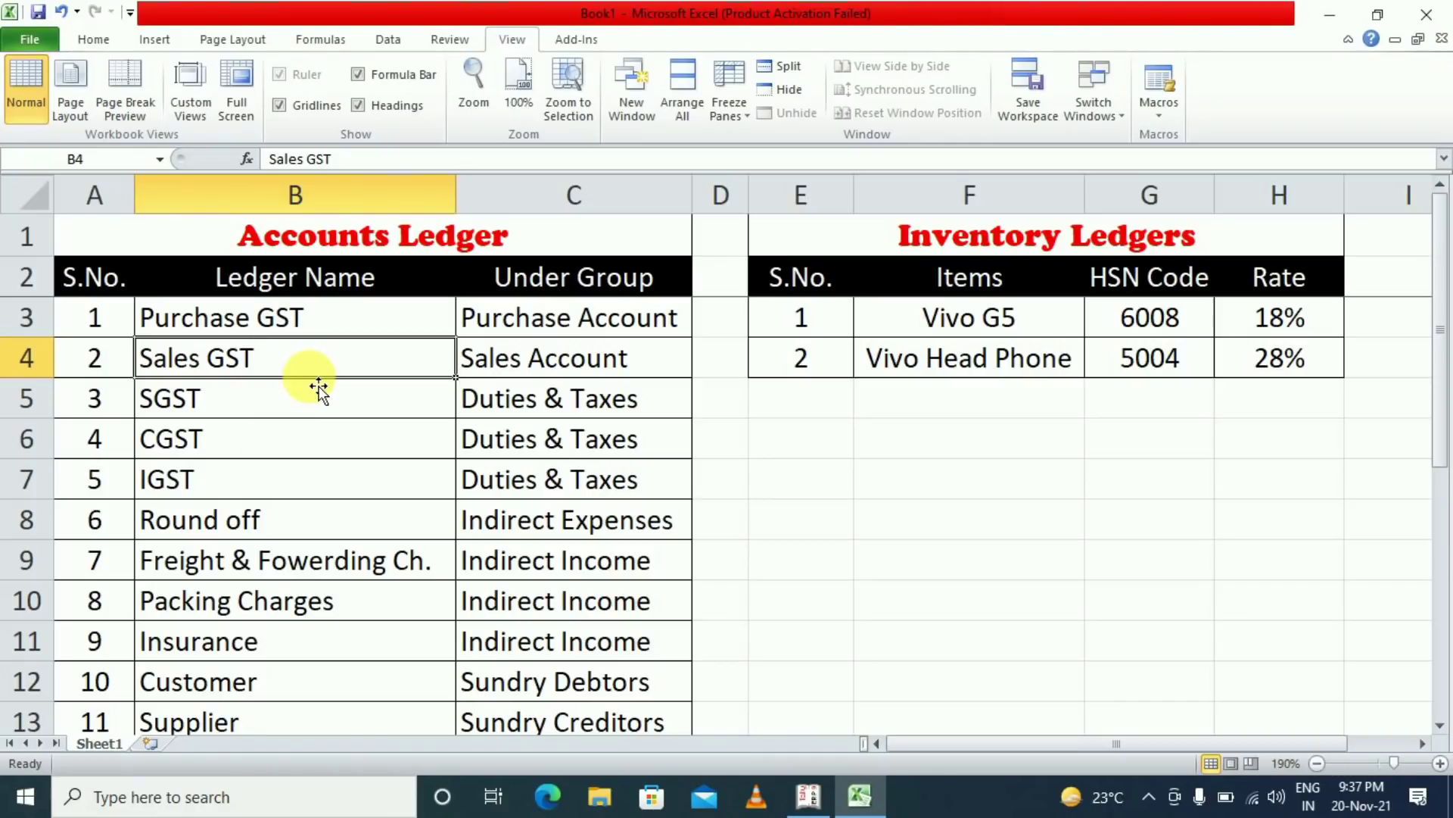
left_click(300, 325)
left_click(307, 362)
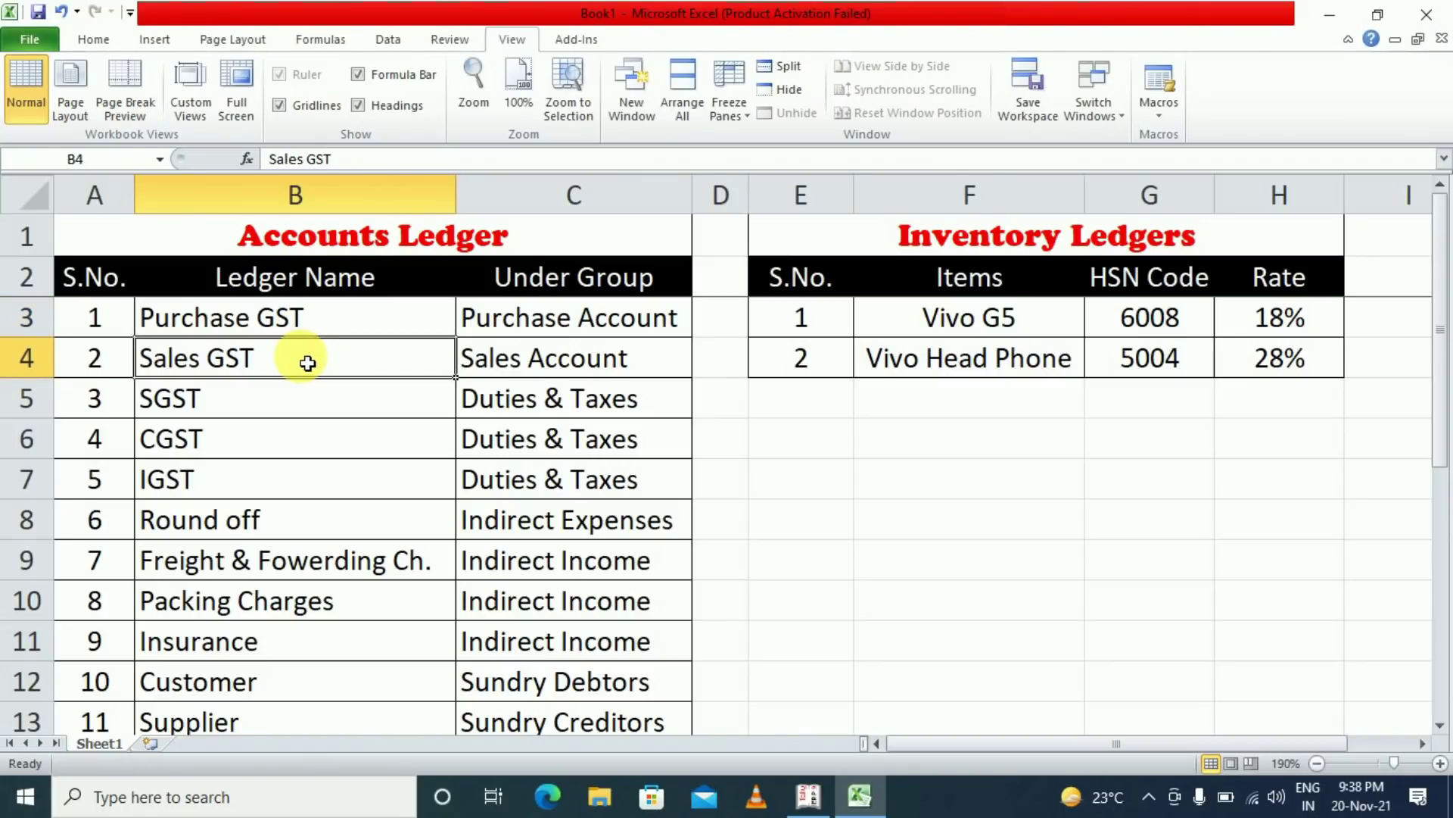
left_click(227, 402)
left_click(222, 444)
left_click(231, 486)
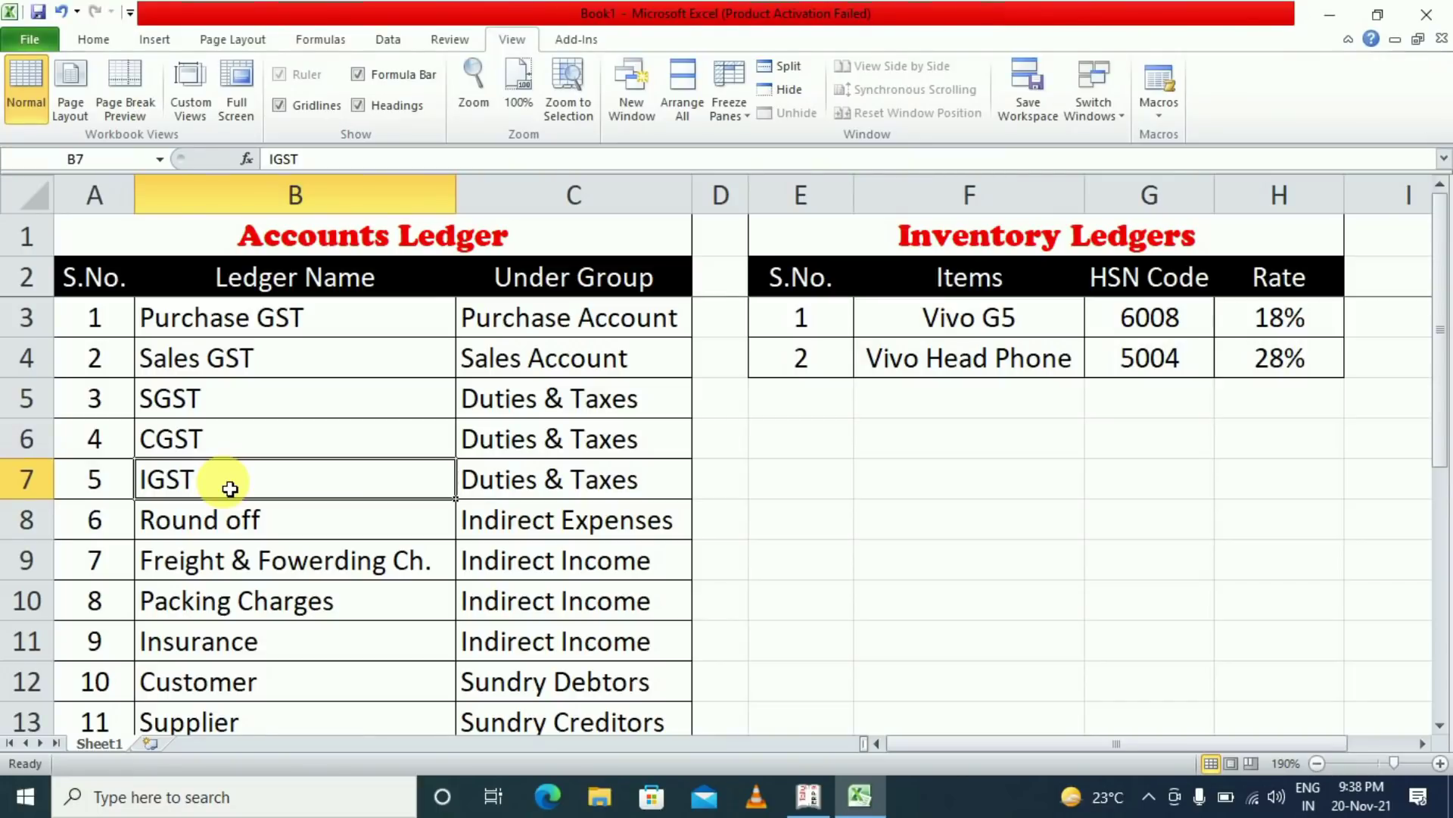
left_click(260, 535)
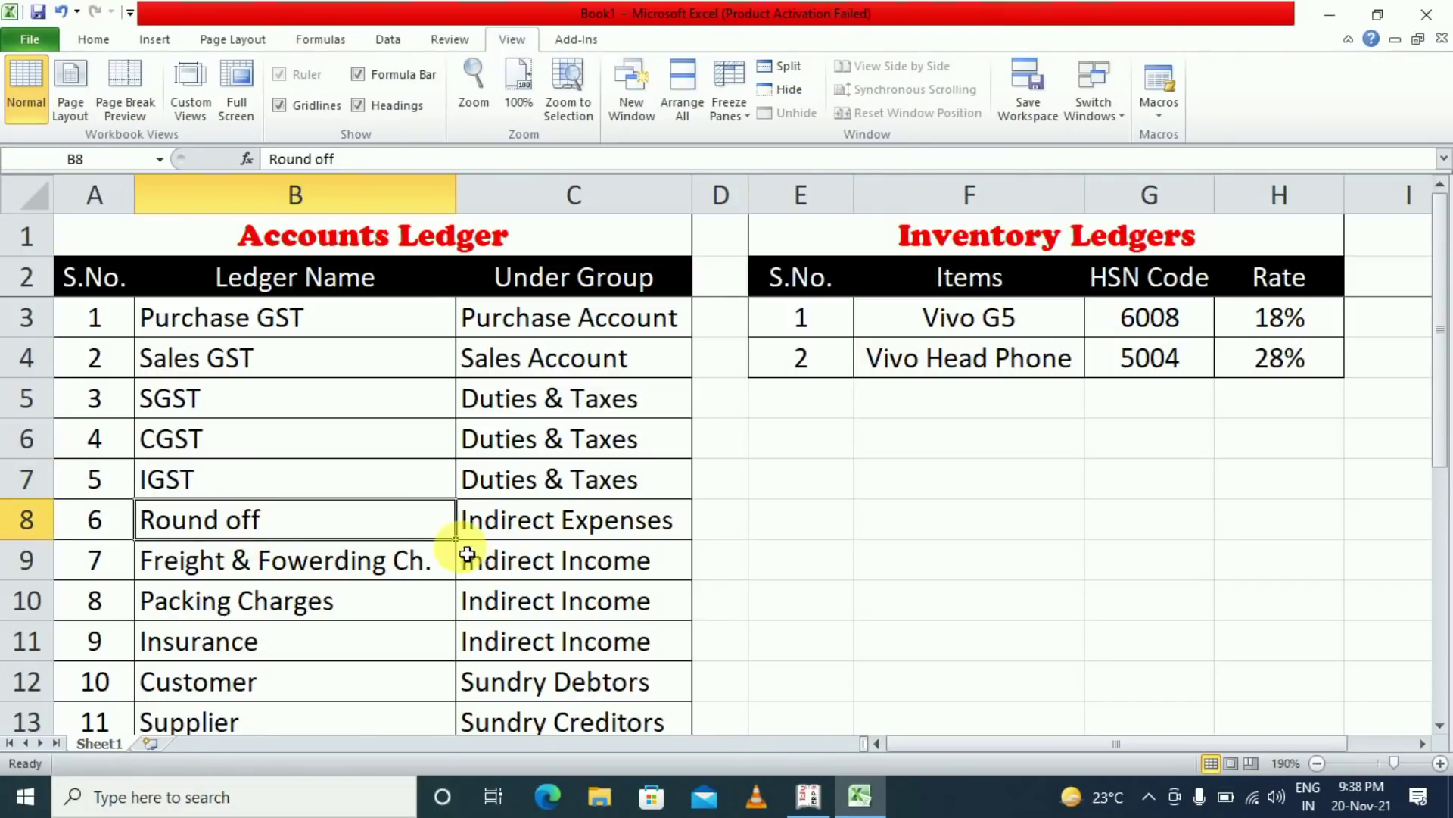
left_click(319, 579)
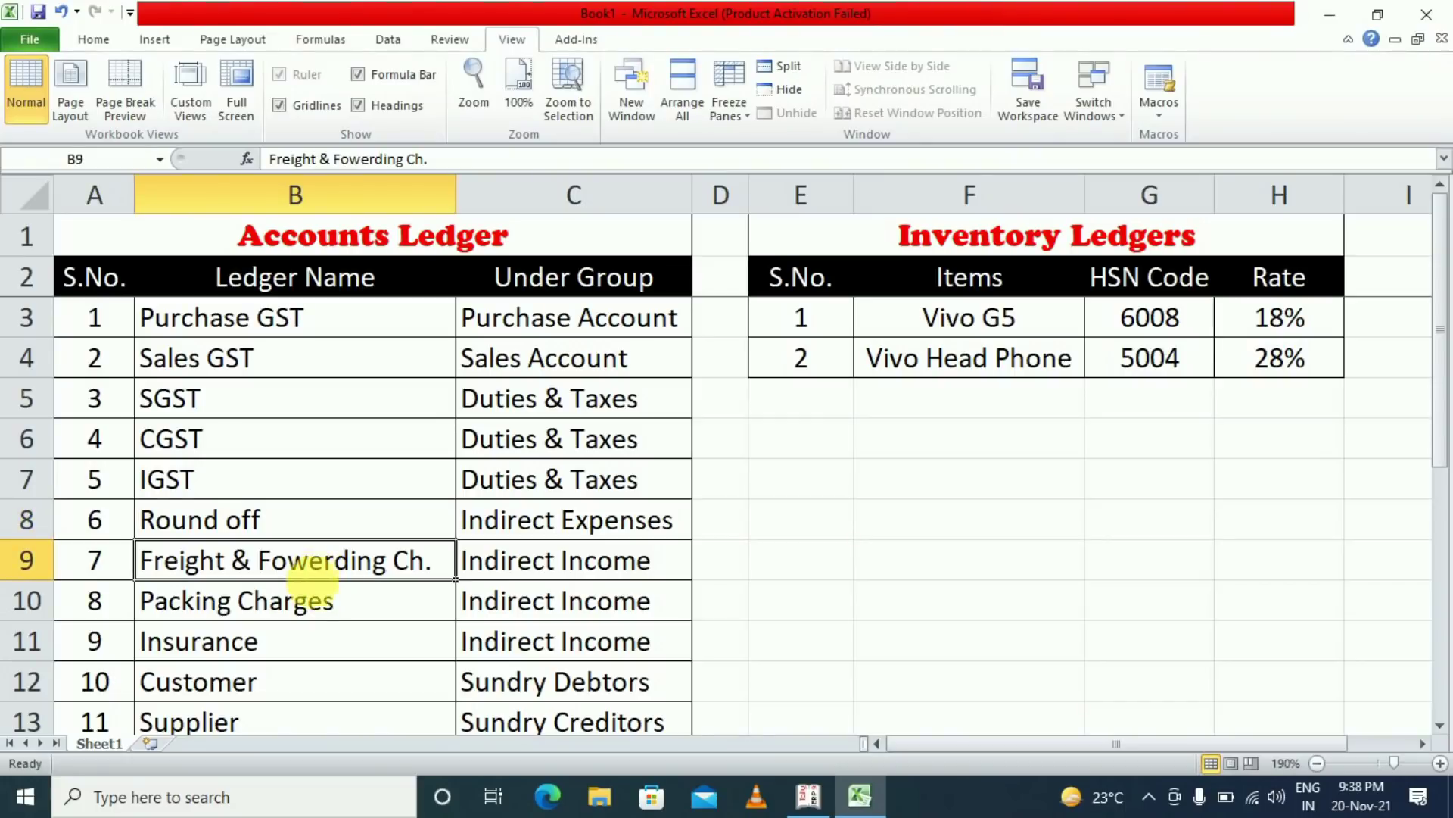
left_click(315, 600)
left_click(318, 647)
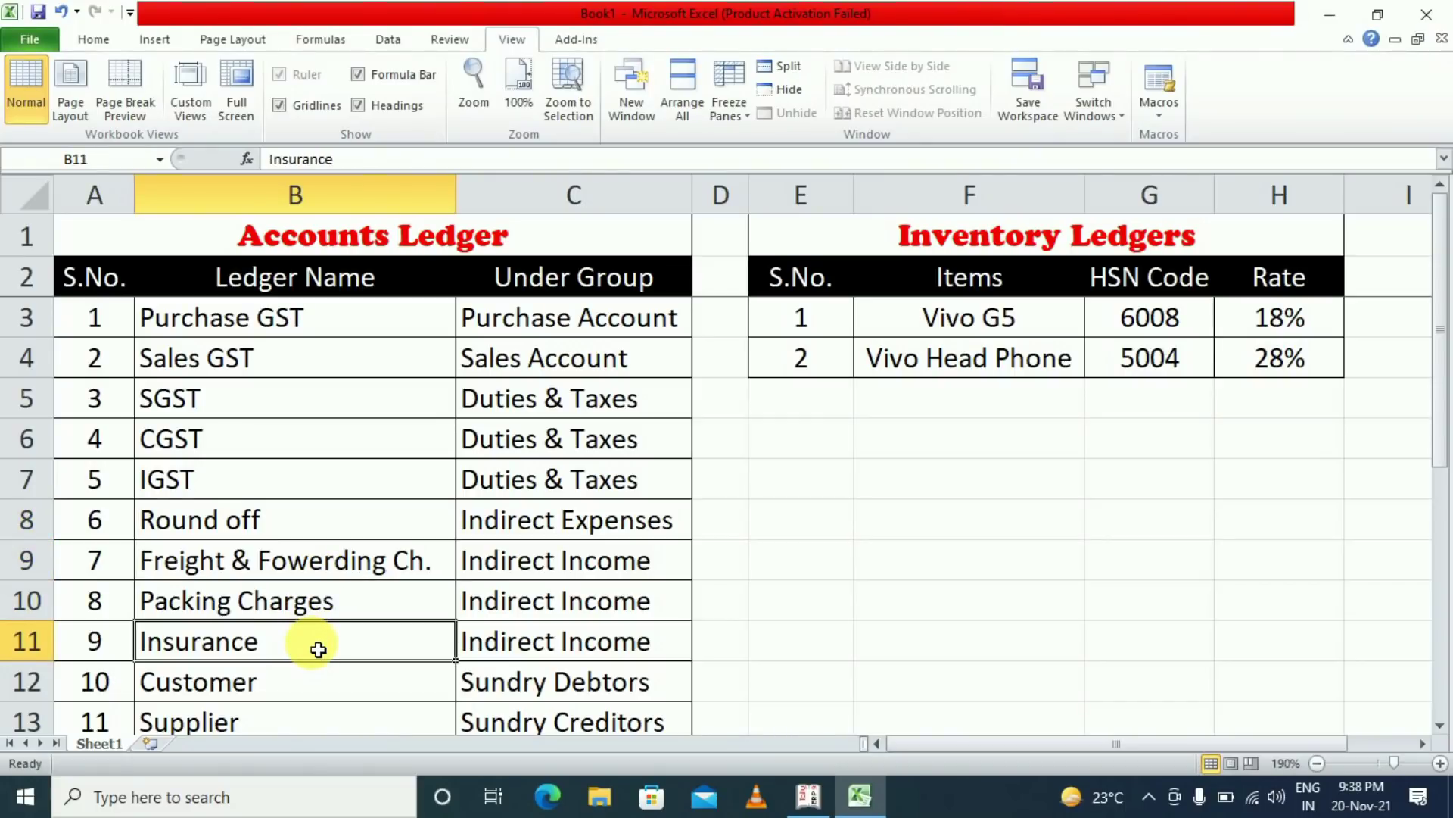
left_click_drag(285, 569, 285, 636)
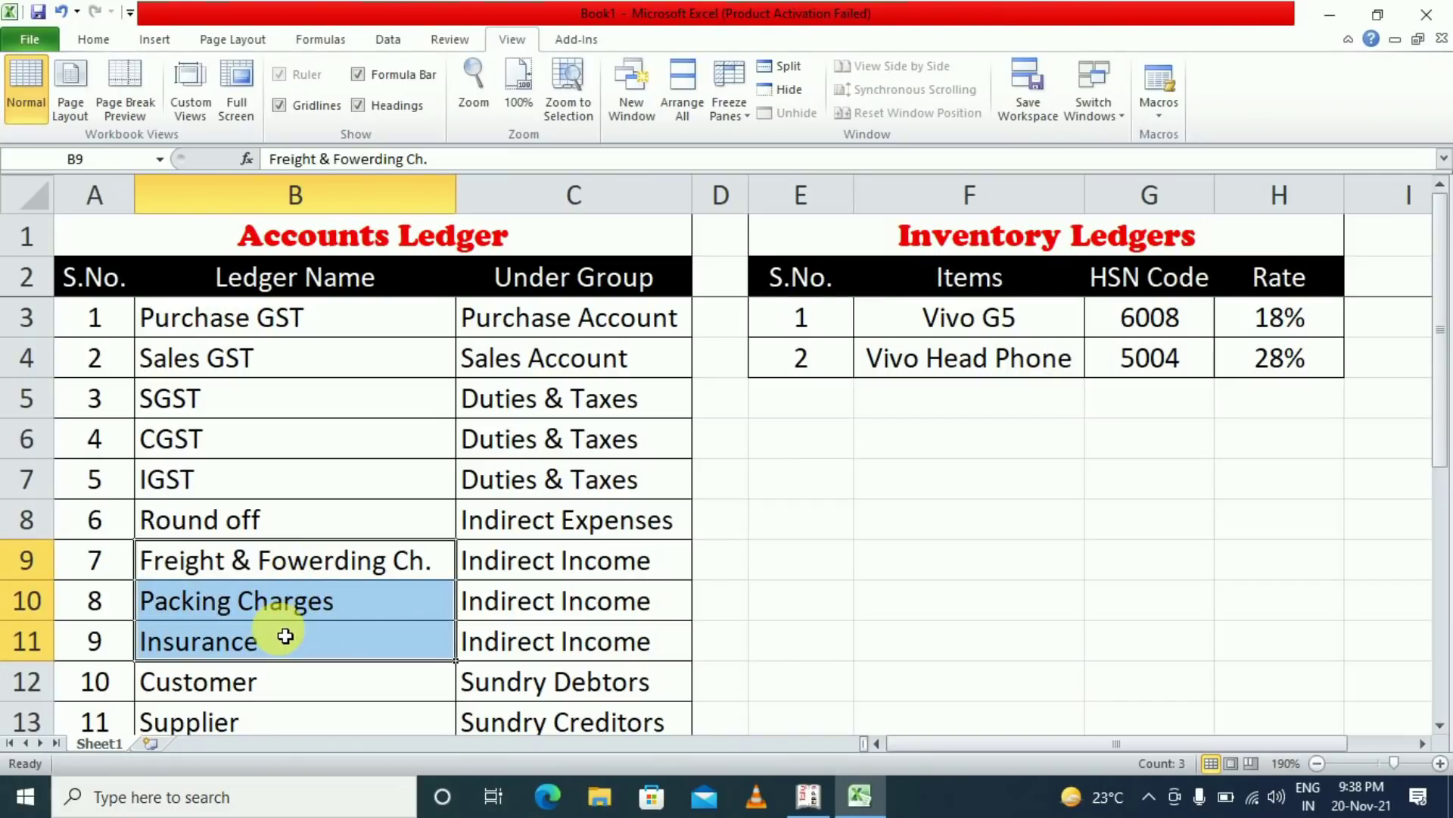
left_click(281, 691)
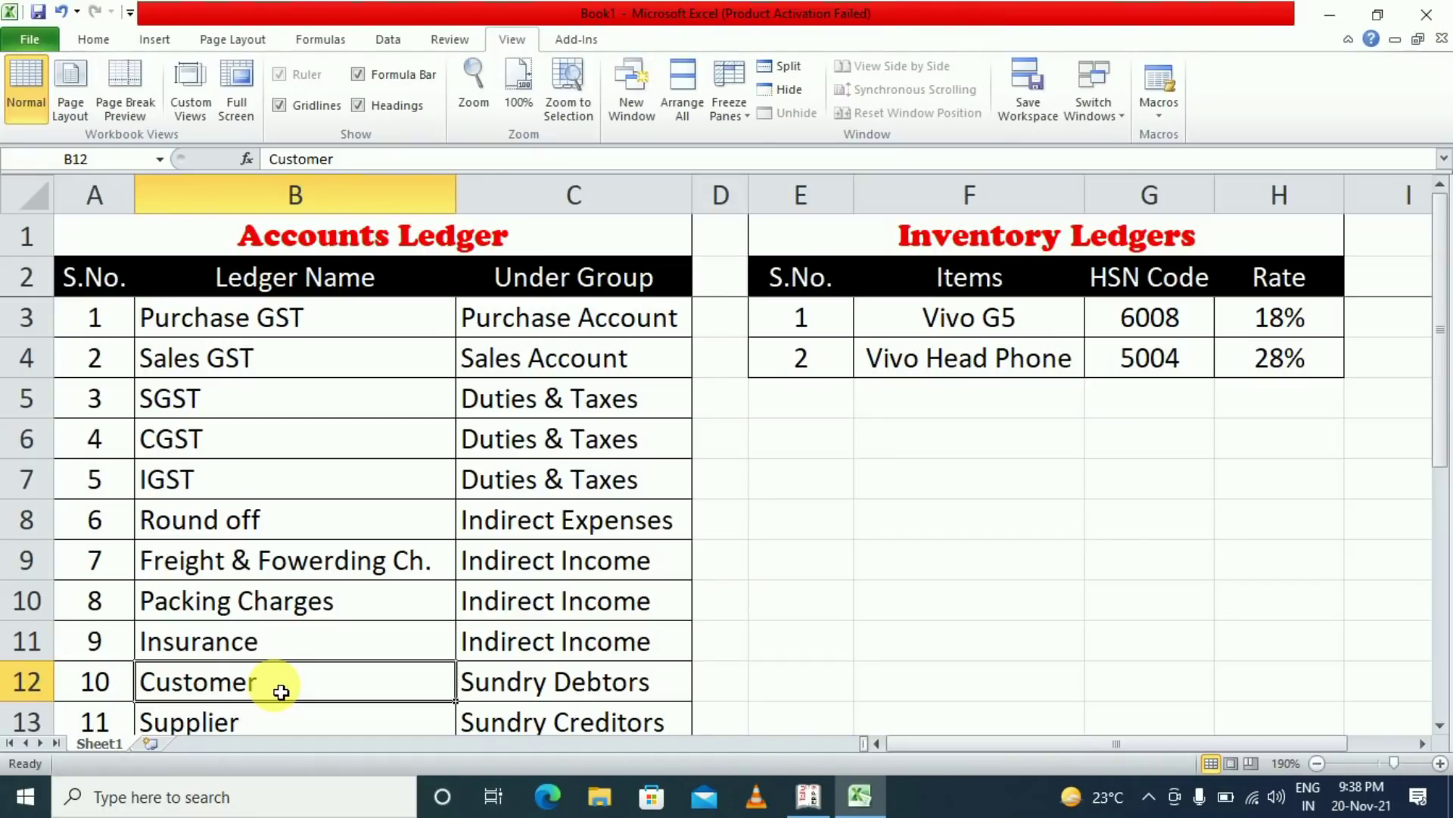
left_click(521, 693)
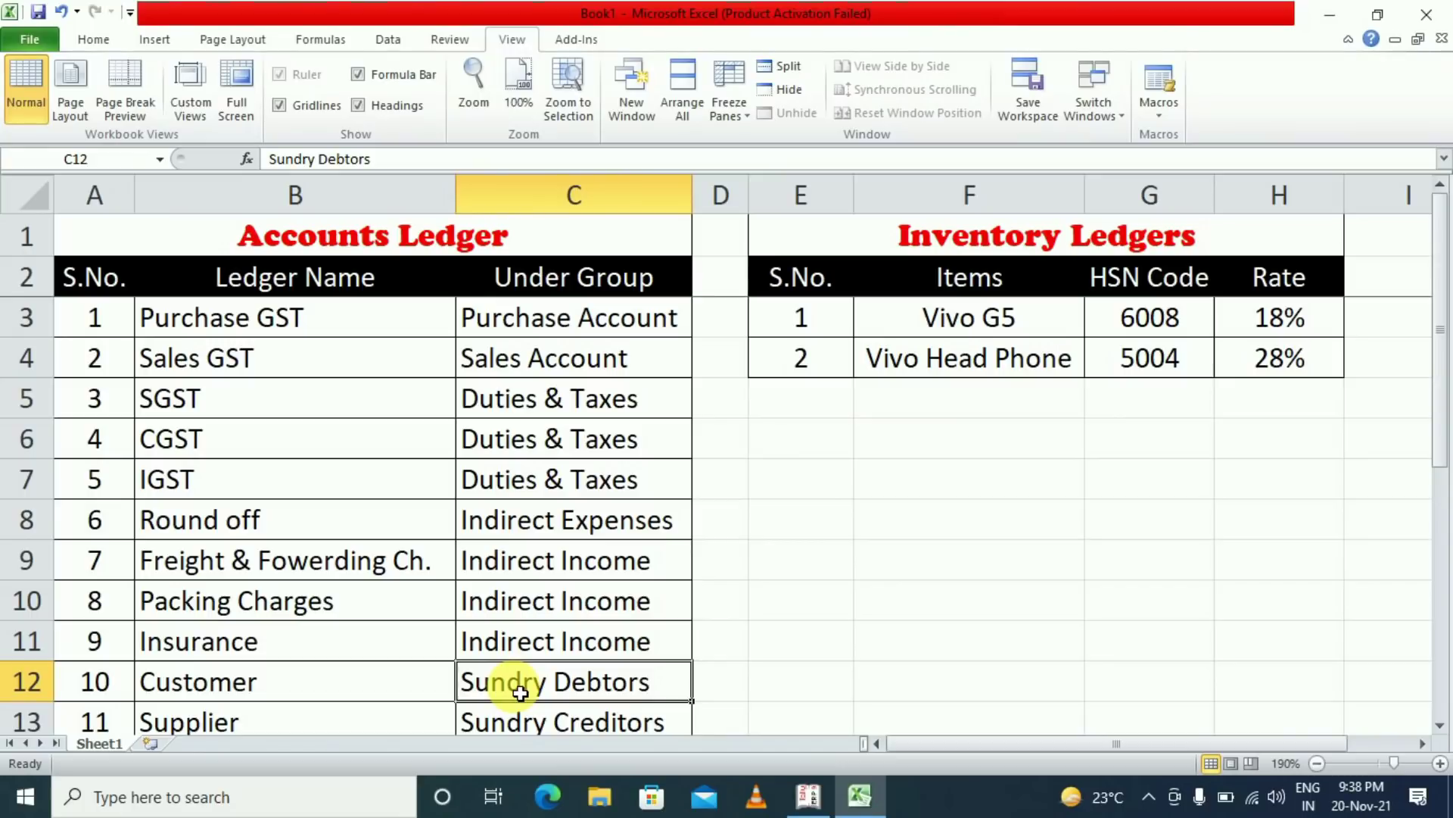
left_click(322, 721)
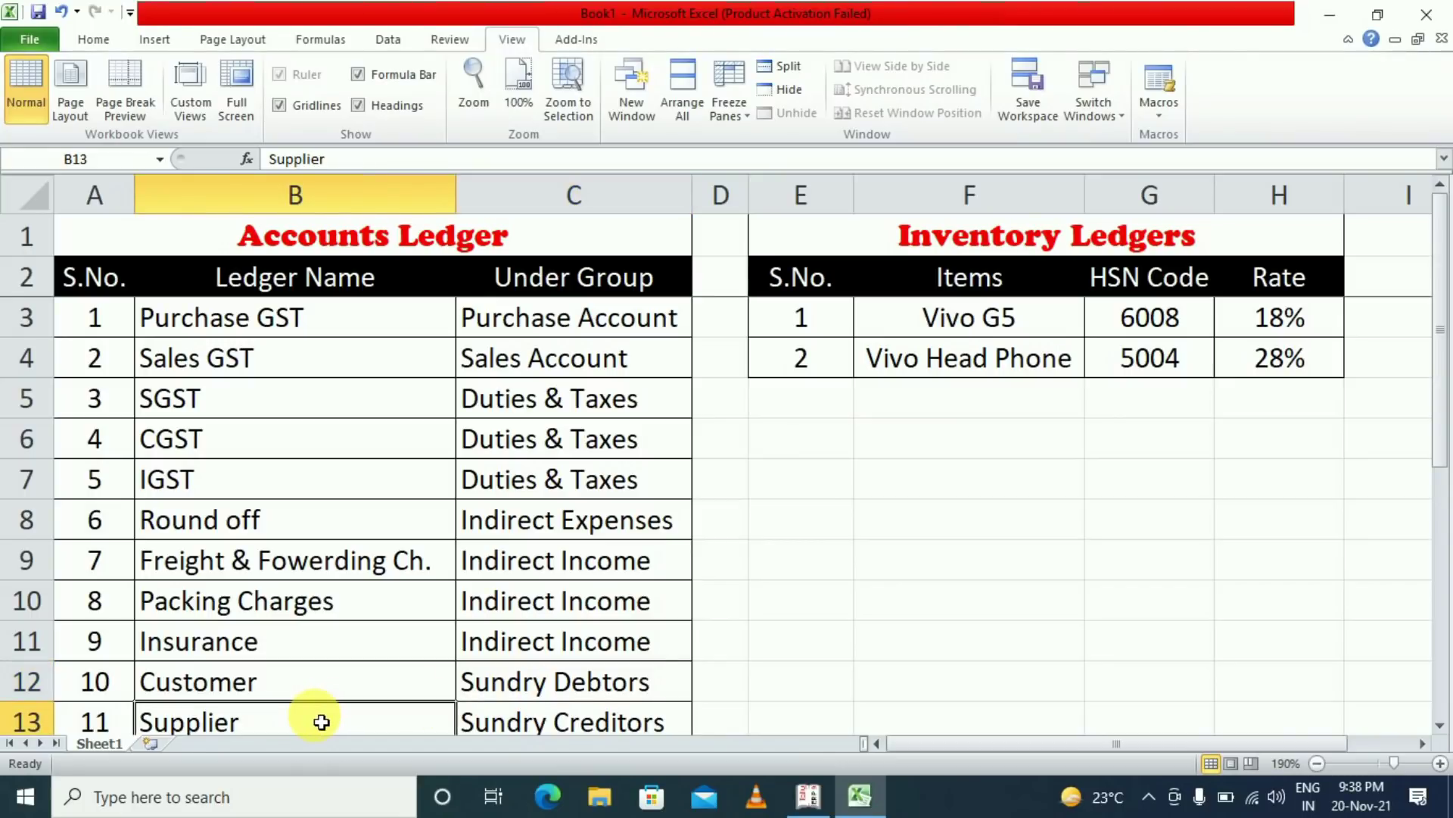
left_click(575, 722)
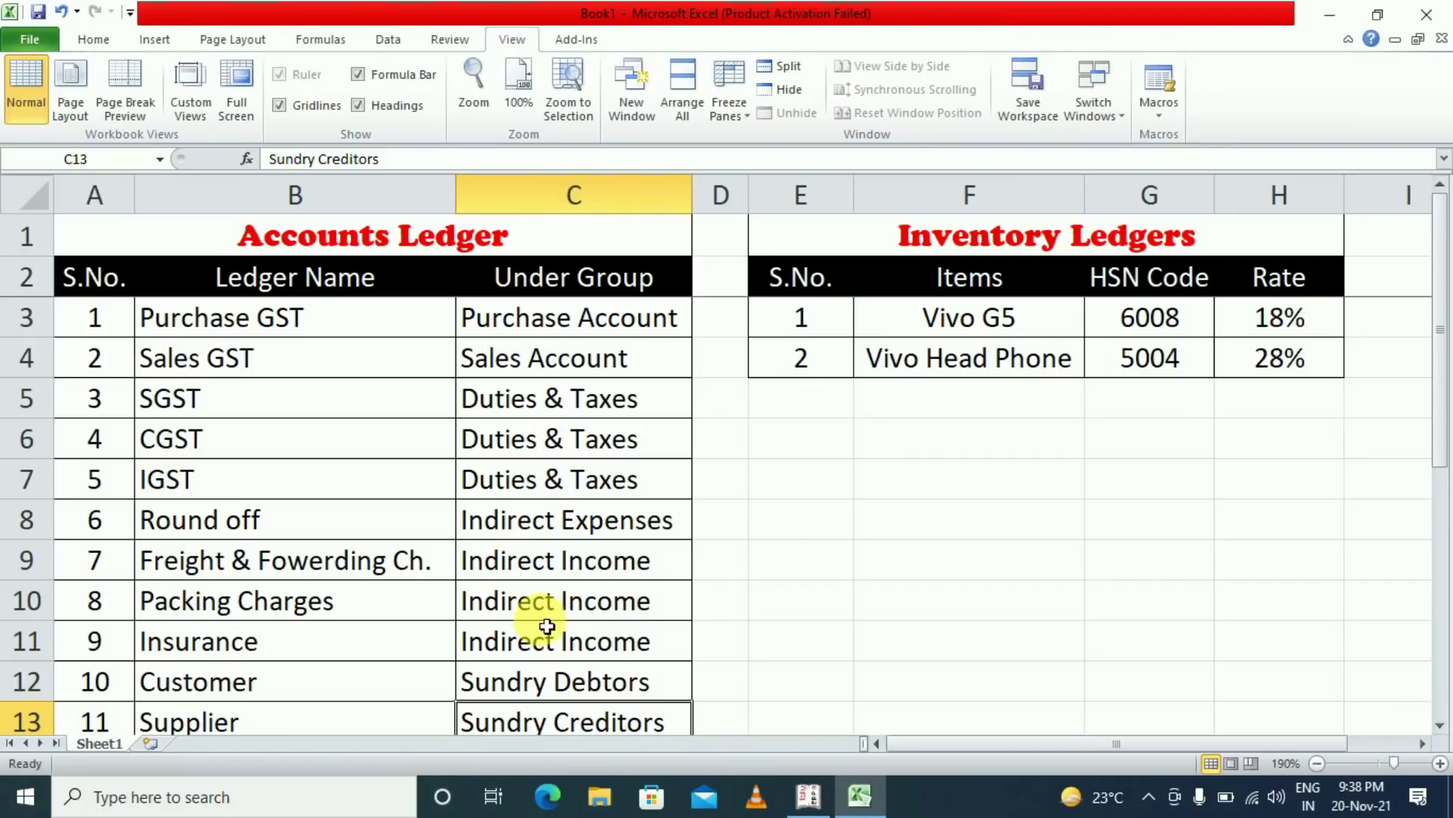
left_click_drag(328, 396, 486, 488)
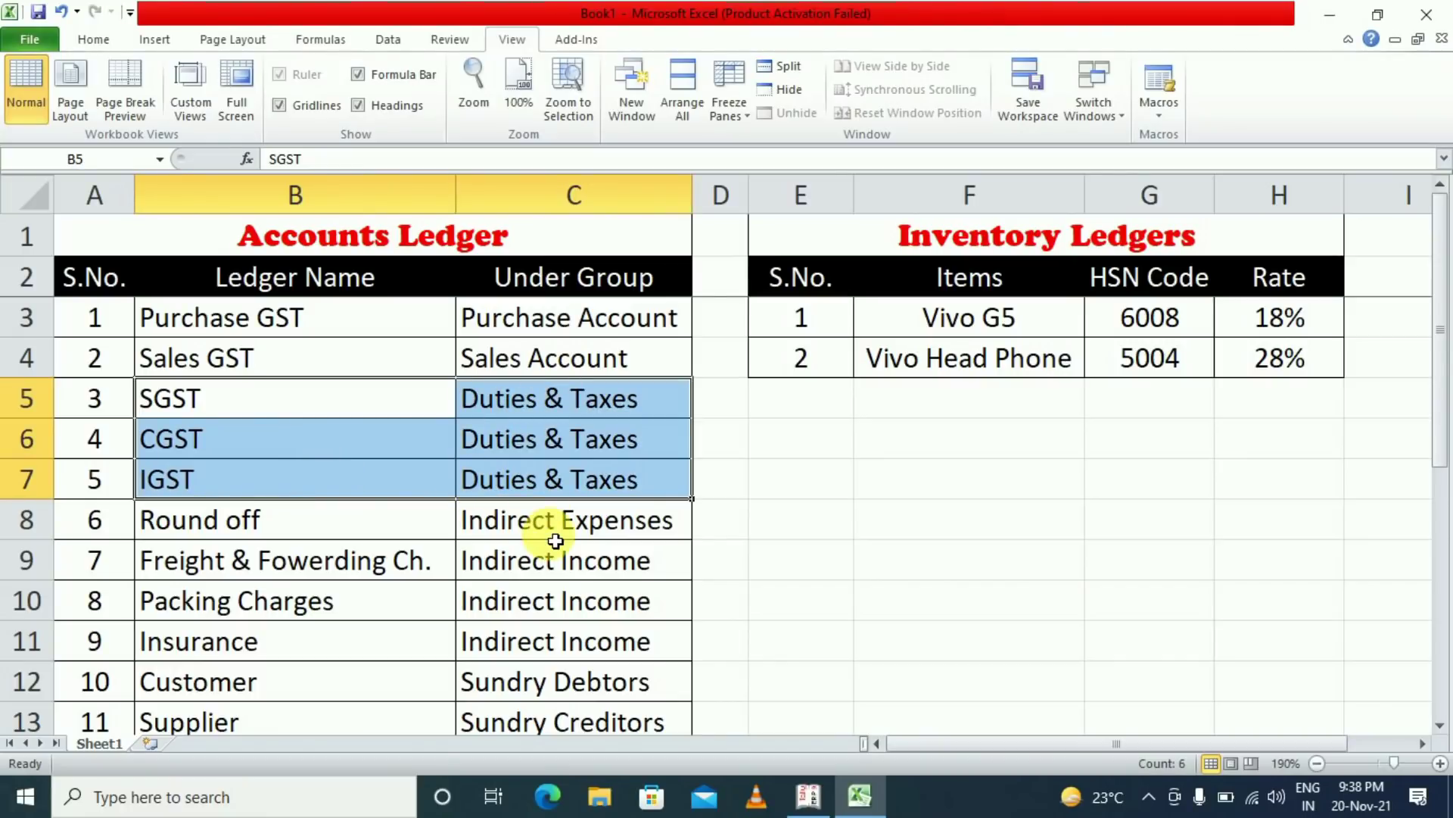
Review the Inventory Ledgers items: Vivo G5 with HSN 6008 and Vivo Head Phone with HSN 5004
left_click(1103, 237)
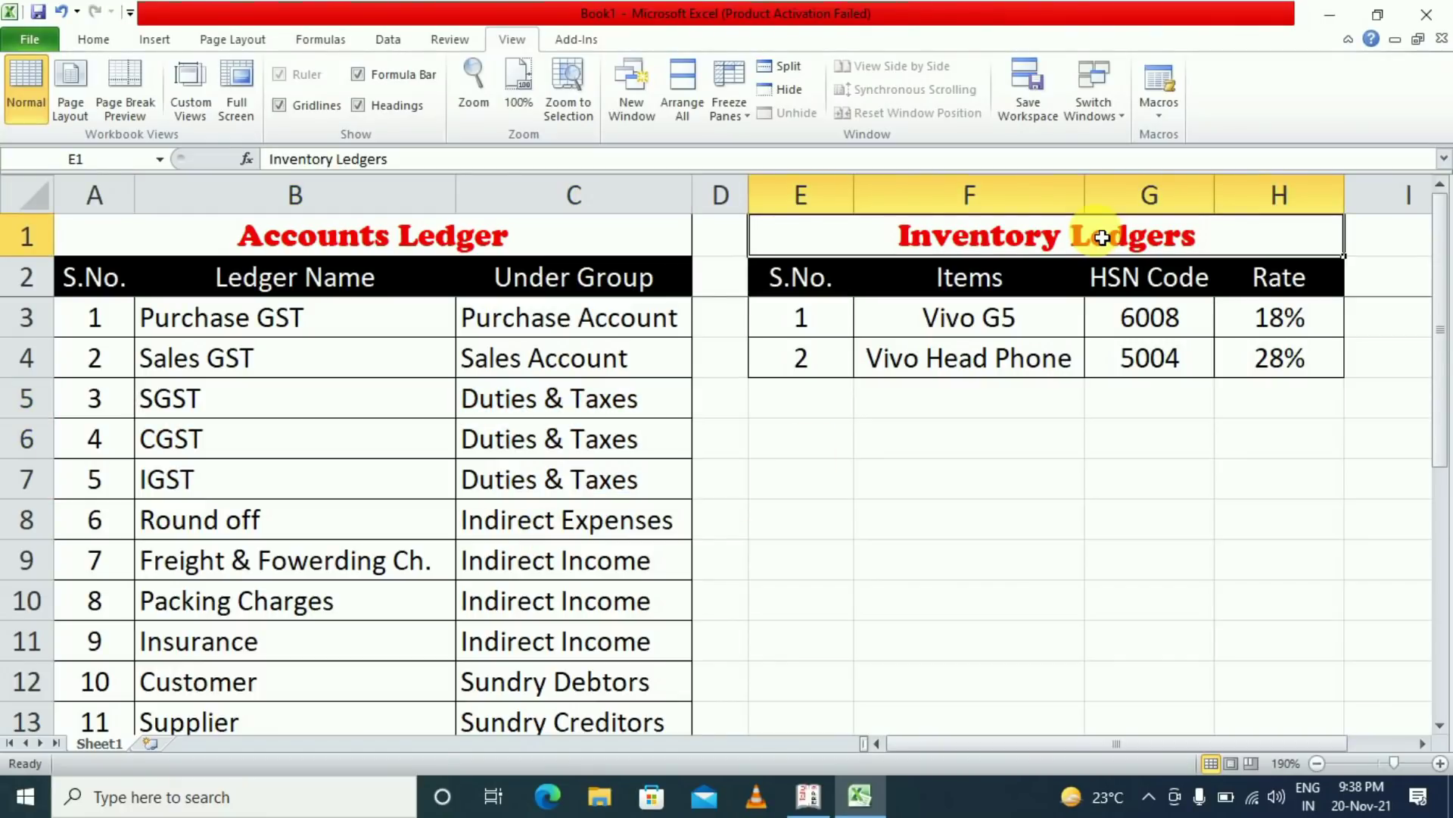
left_click(979, 366)
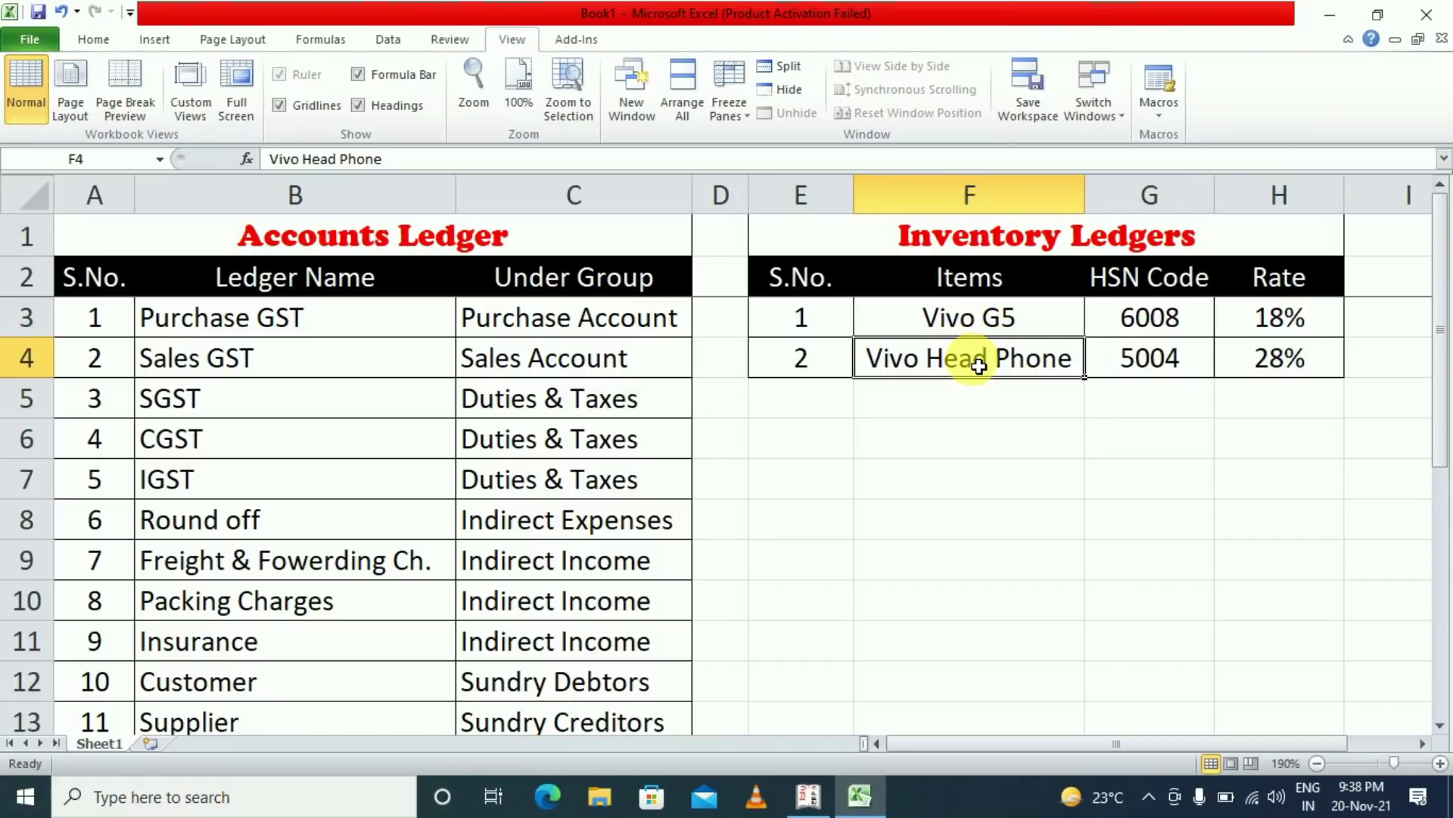
left_click(974, 319)
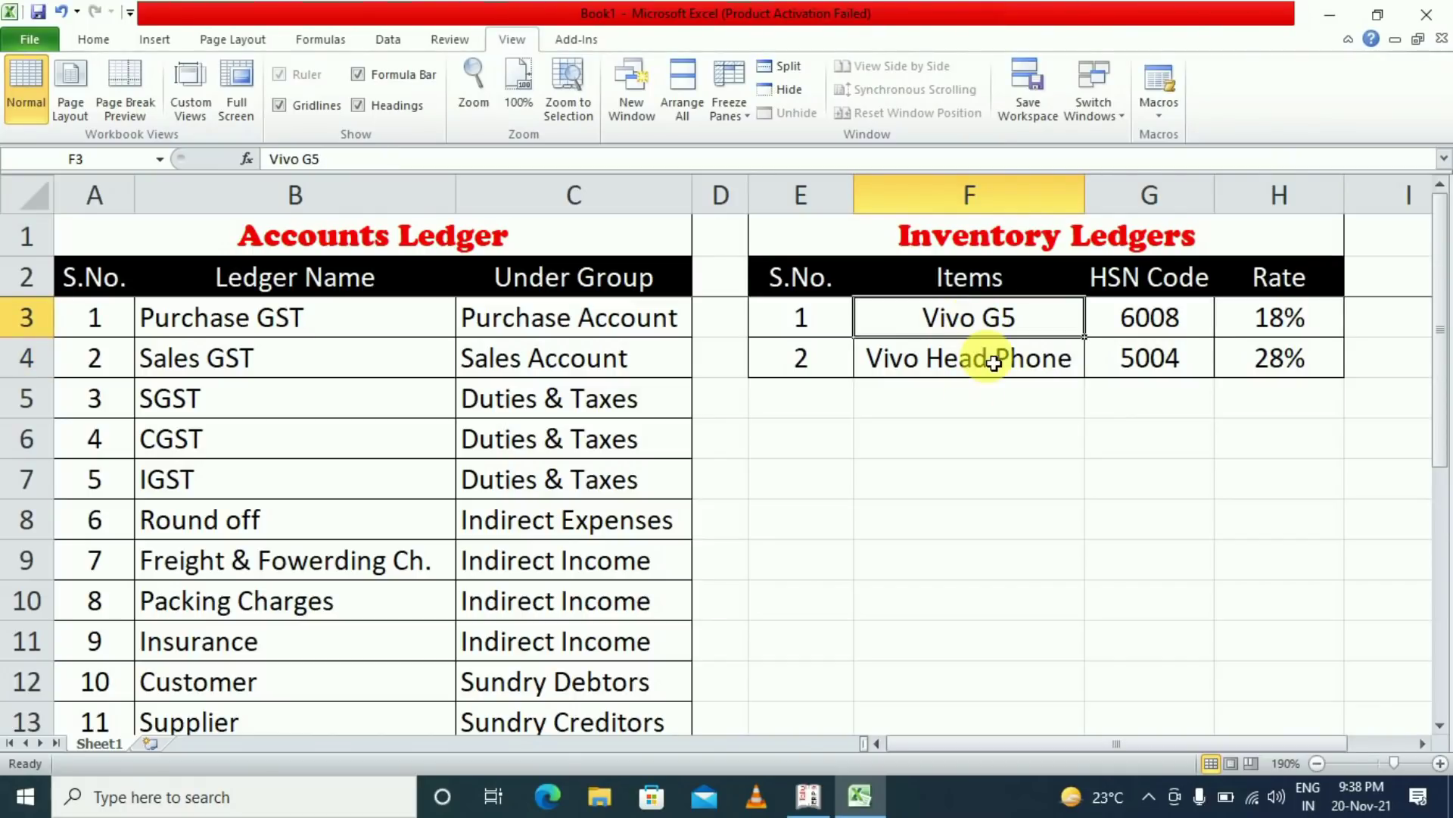
left_click(1140, 322)
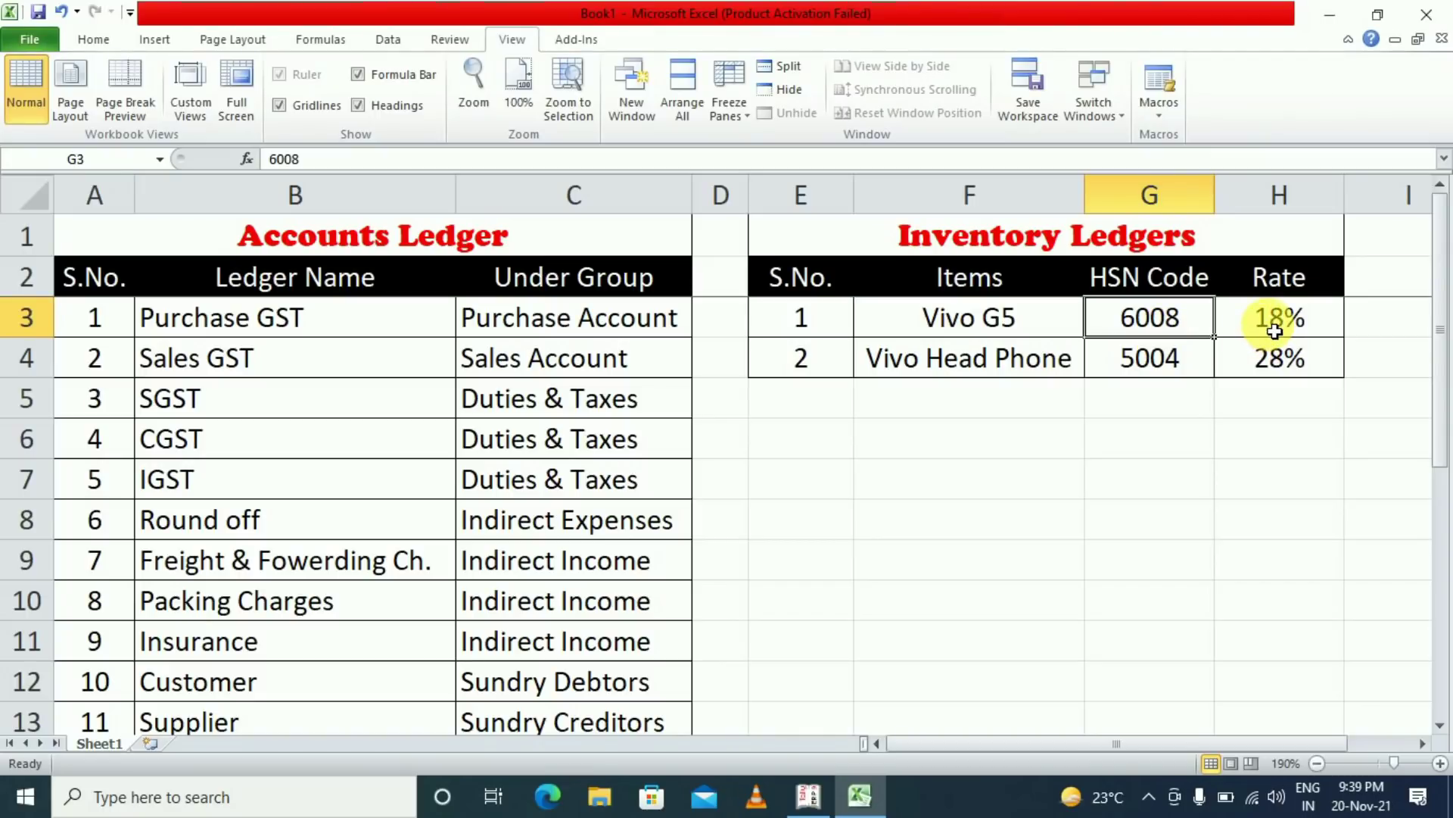
left_click(975, 364)
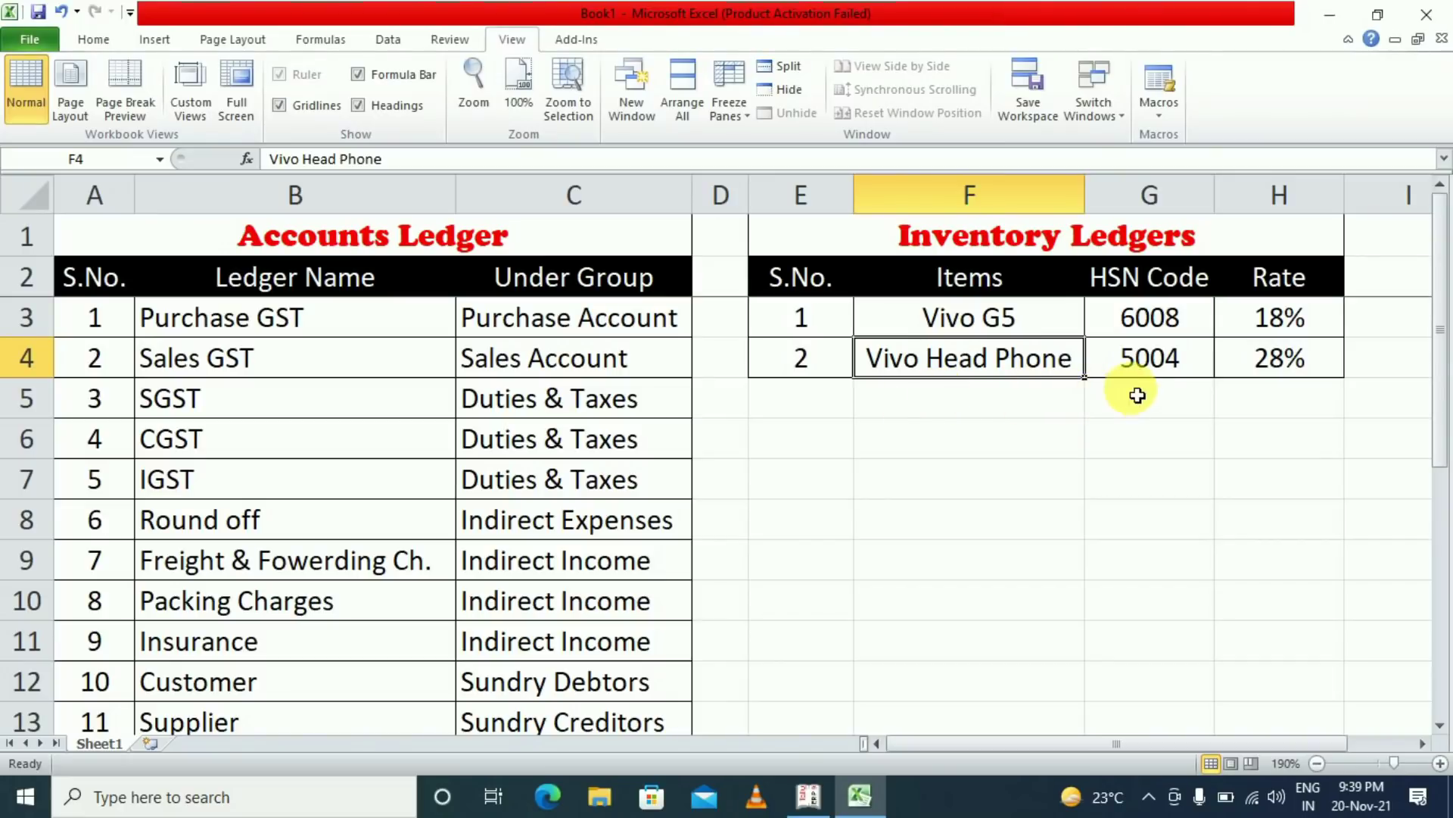
left_click(1150, 372)
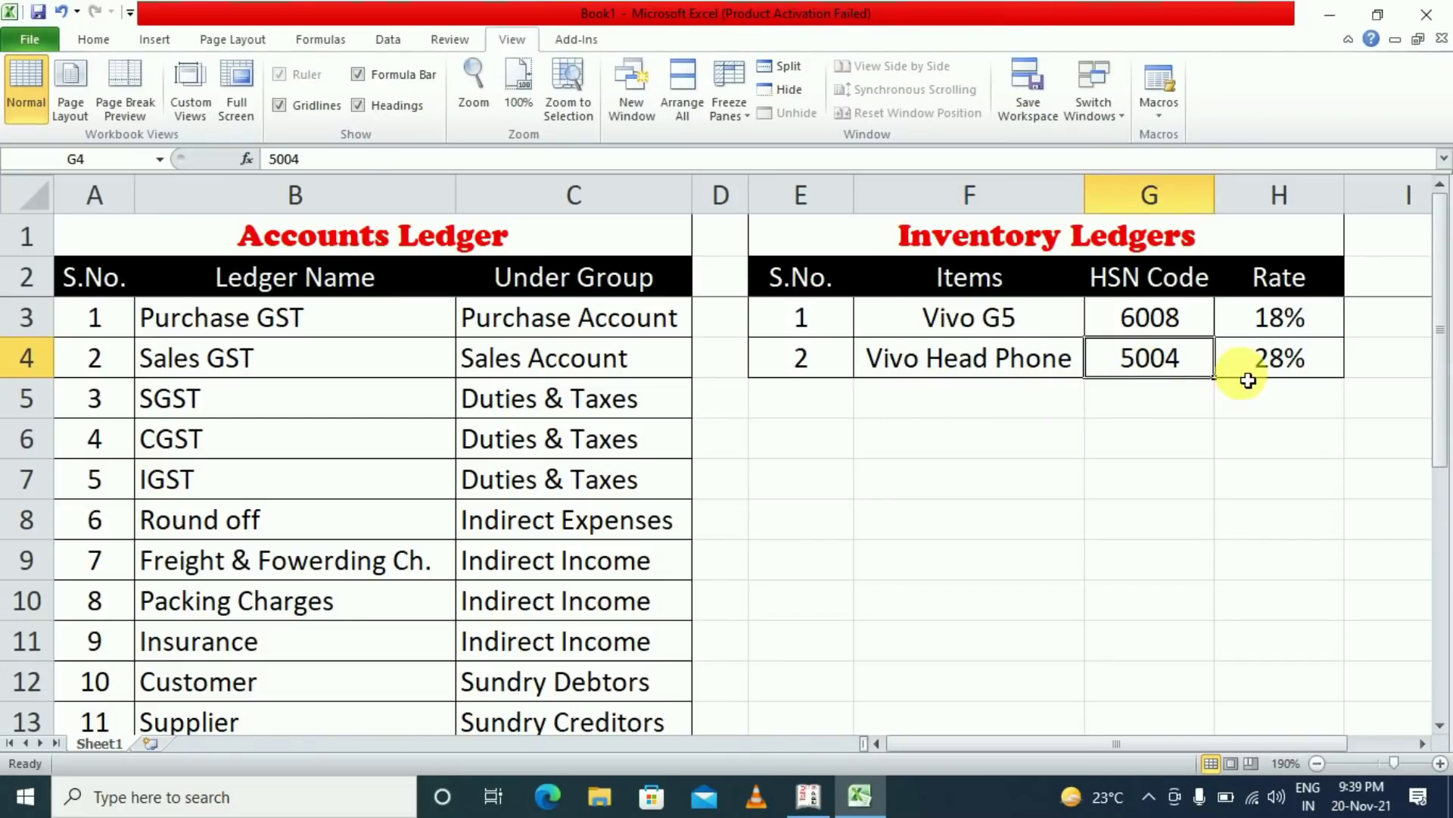
left_click(1279, 401)
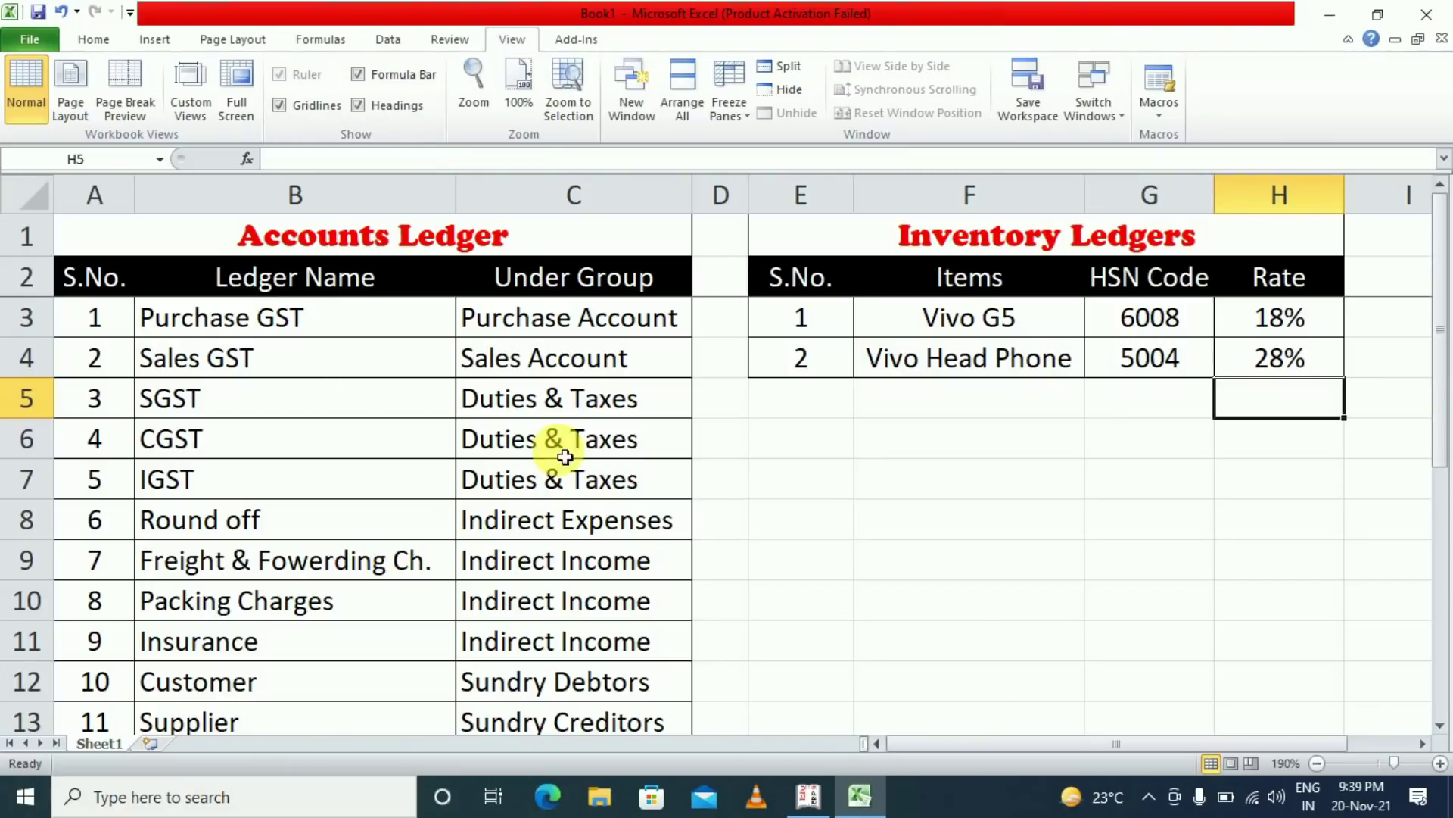
Review the ledger names and their Under Group entries from Sales Account down, then return to Tally
left_click_drag(315, 369, 315, 641)
left_click_drag(556, 362, 573, 689)
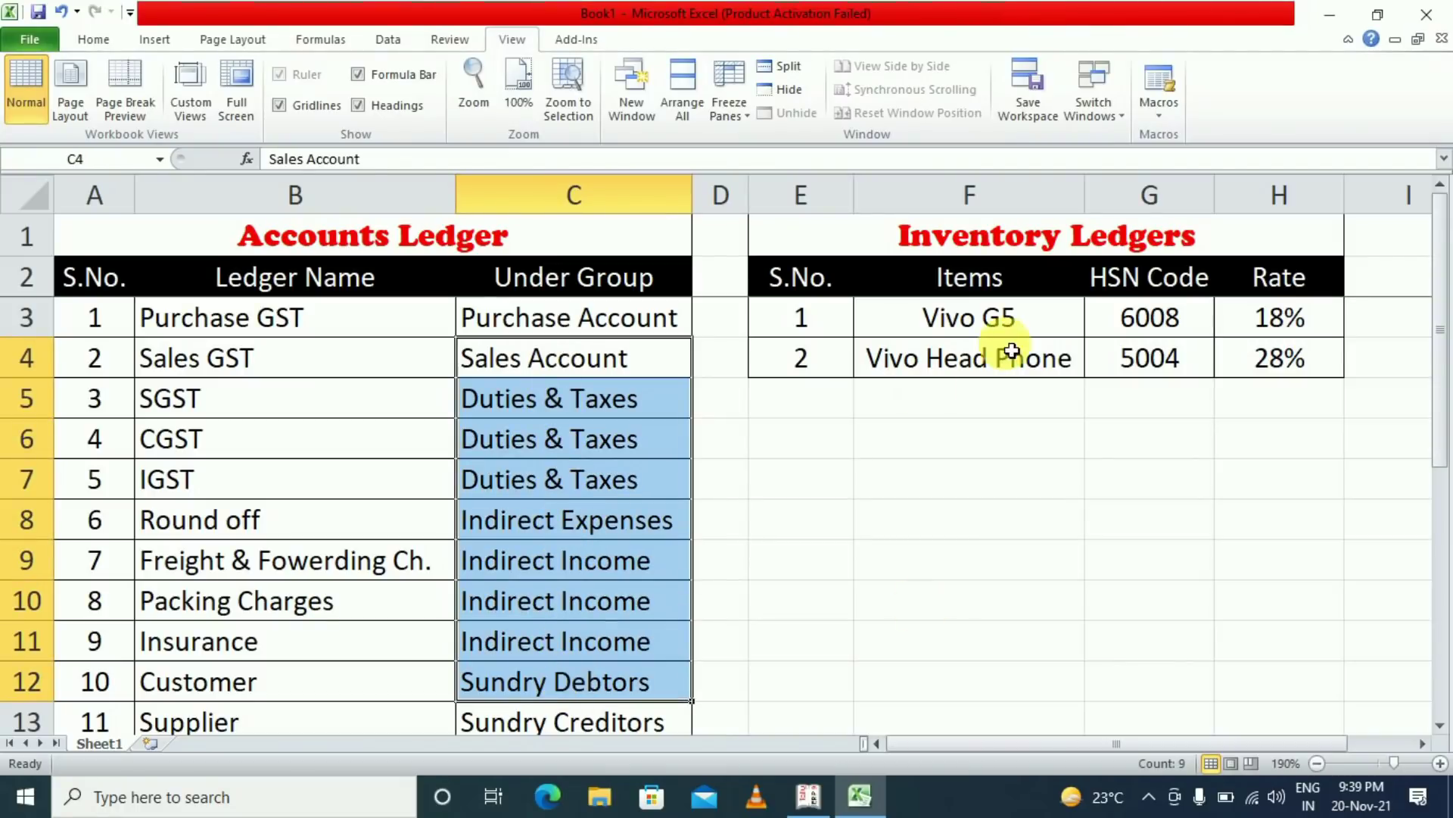
left_click(909, 478)
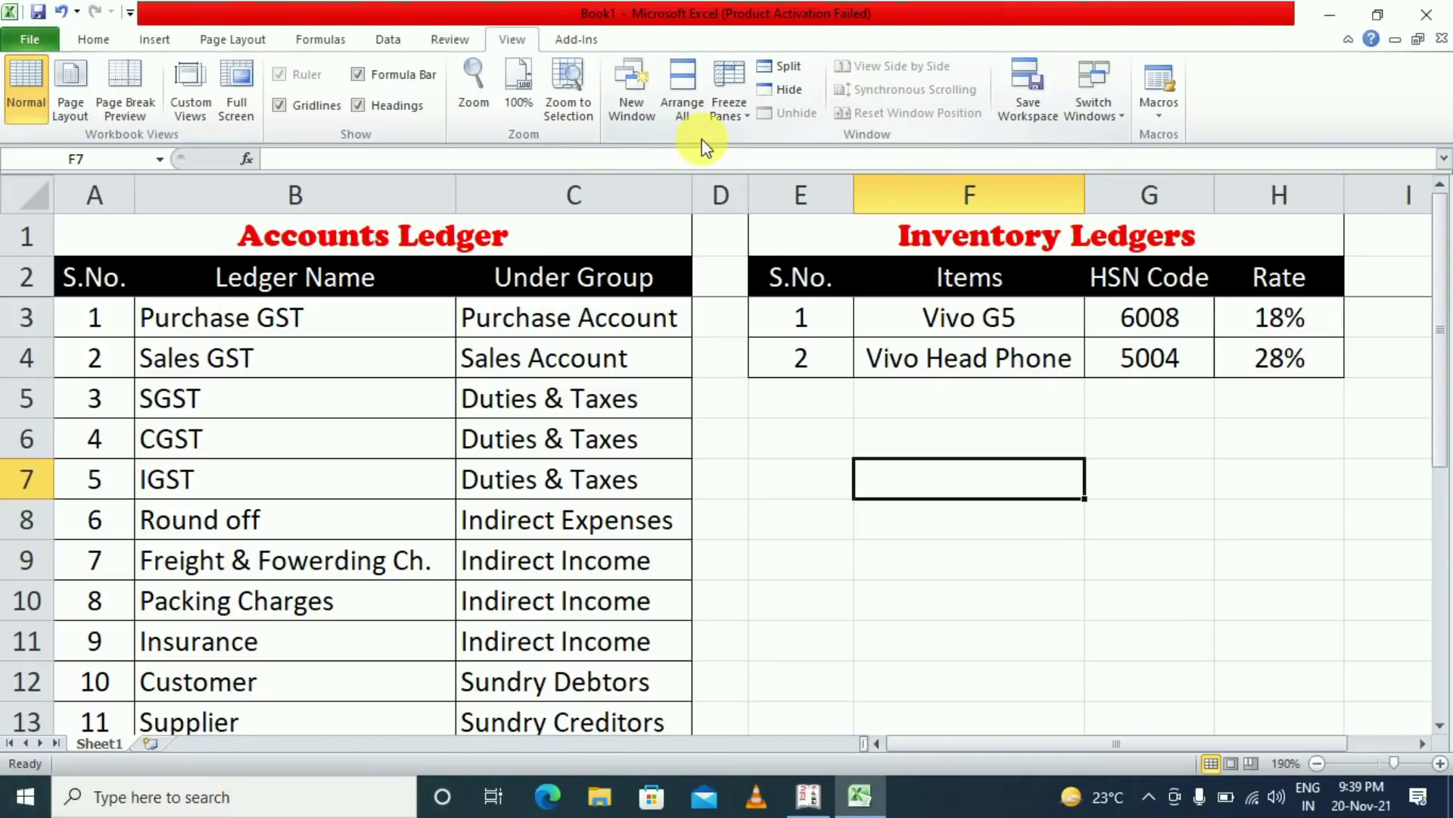
key("alt+Tab")
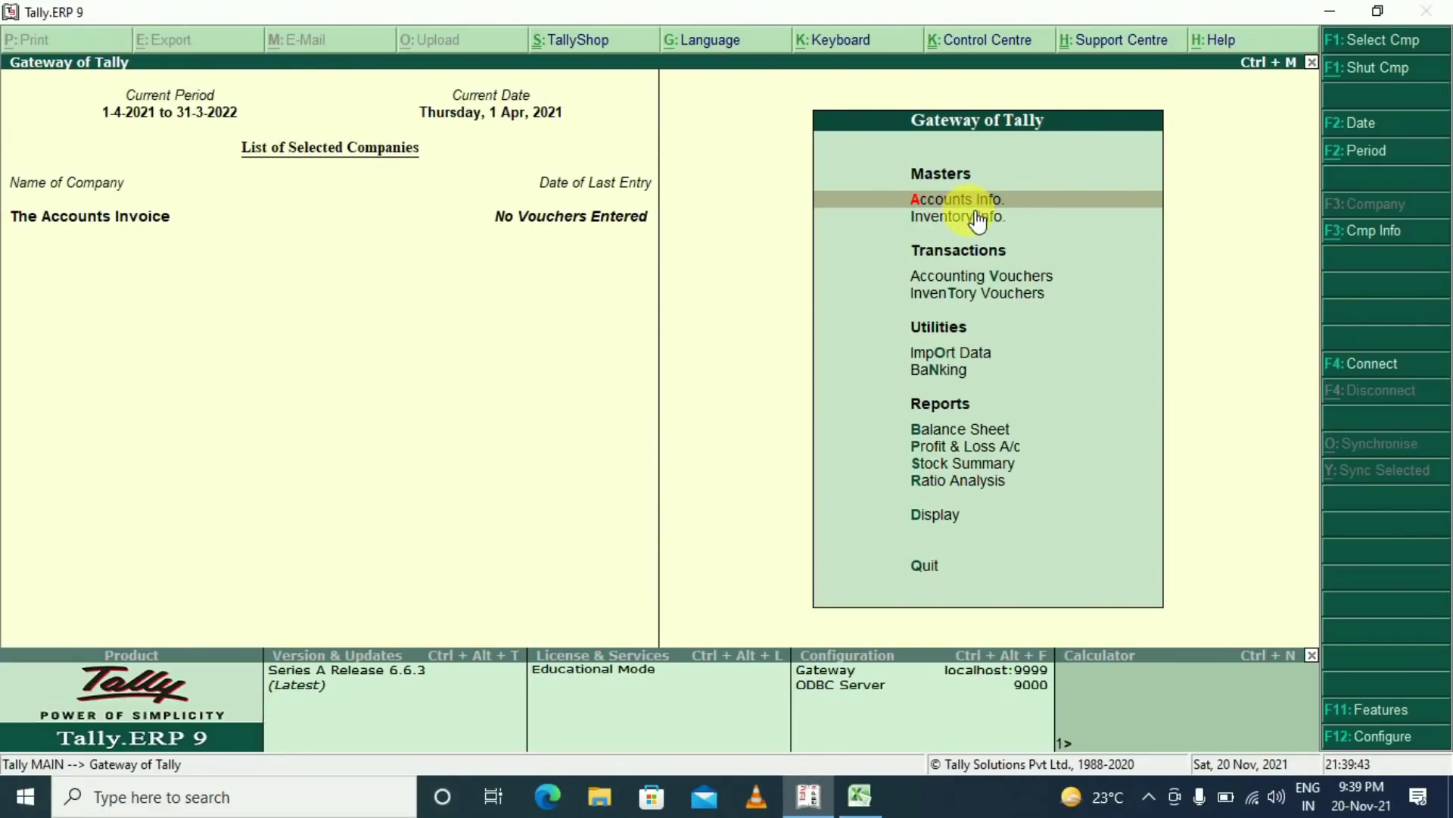
Go to Accounts Info > Ledgers > Create for a new single ledger
key("Return")
key("Down")
key("Return")
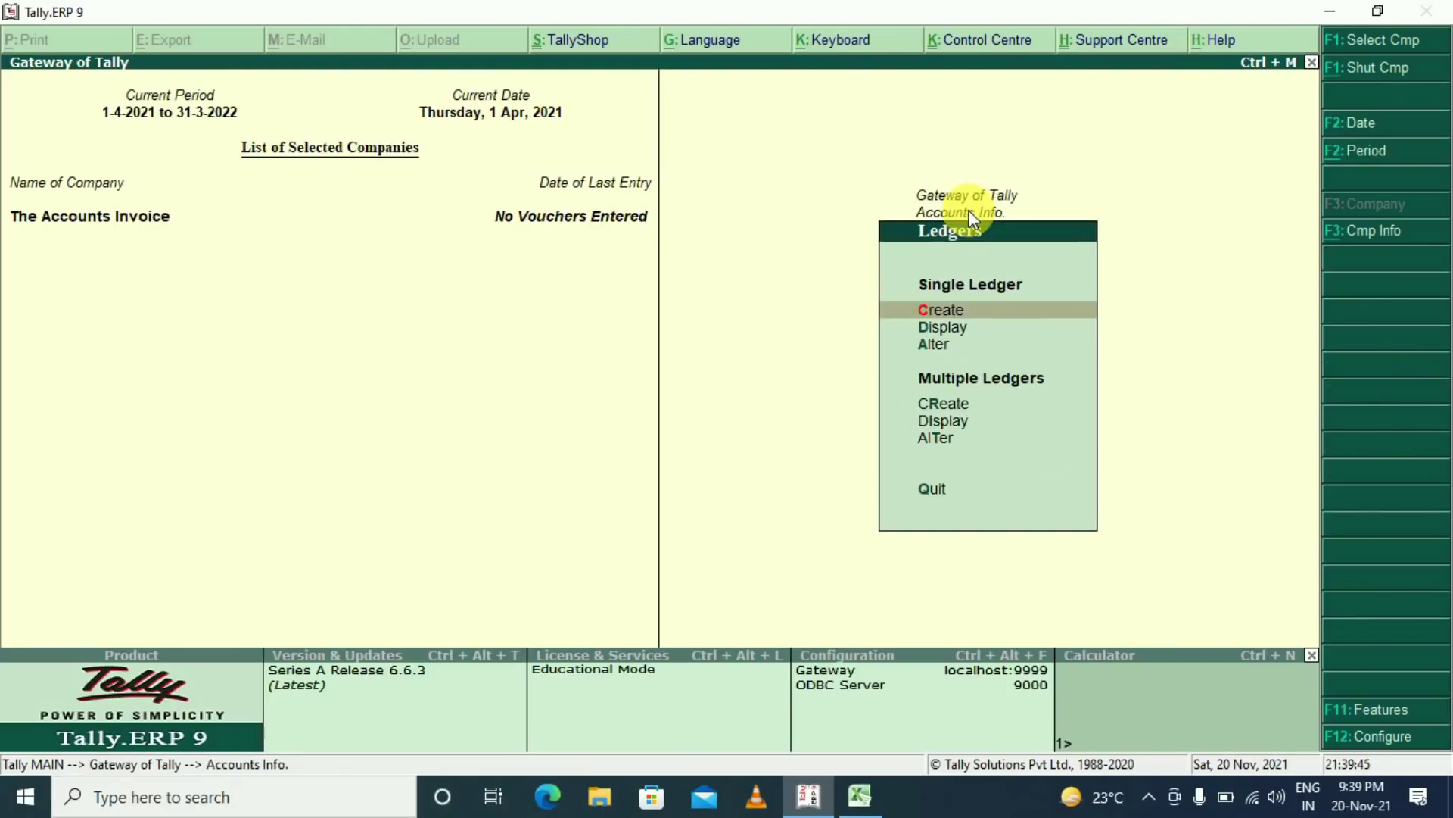
key("Return")
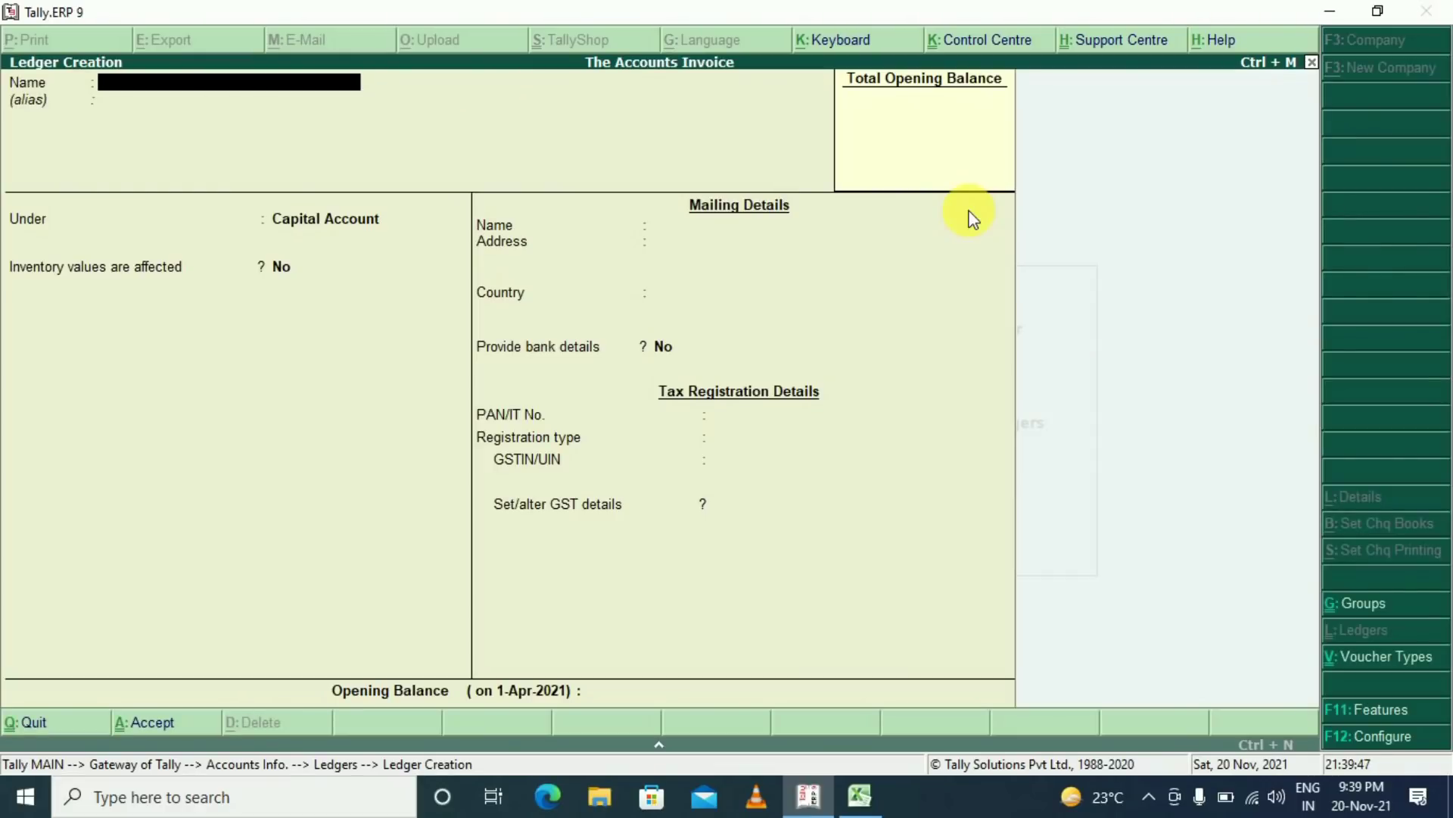
Enter ledger 'Purchase GST' under Purchase Accounts, affecting inventory, GST applicable, with Goods as the supply type
type("Purchase GST")
key("Return")
key("Return")
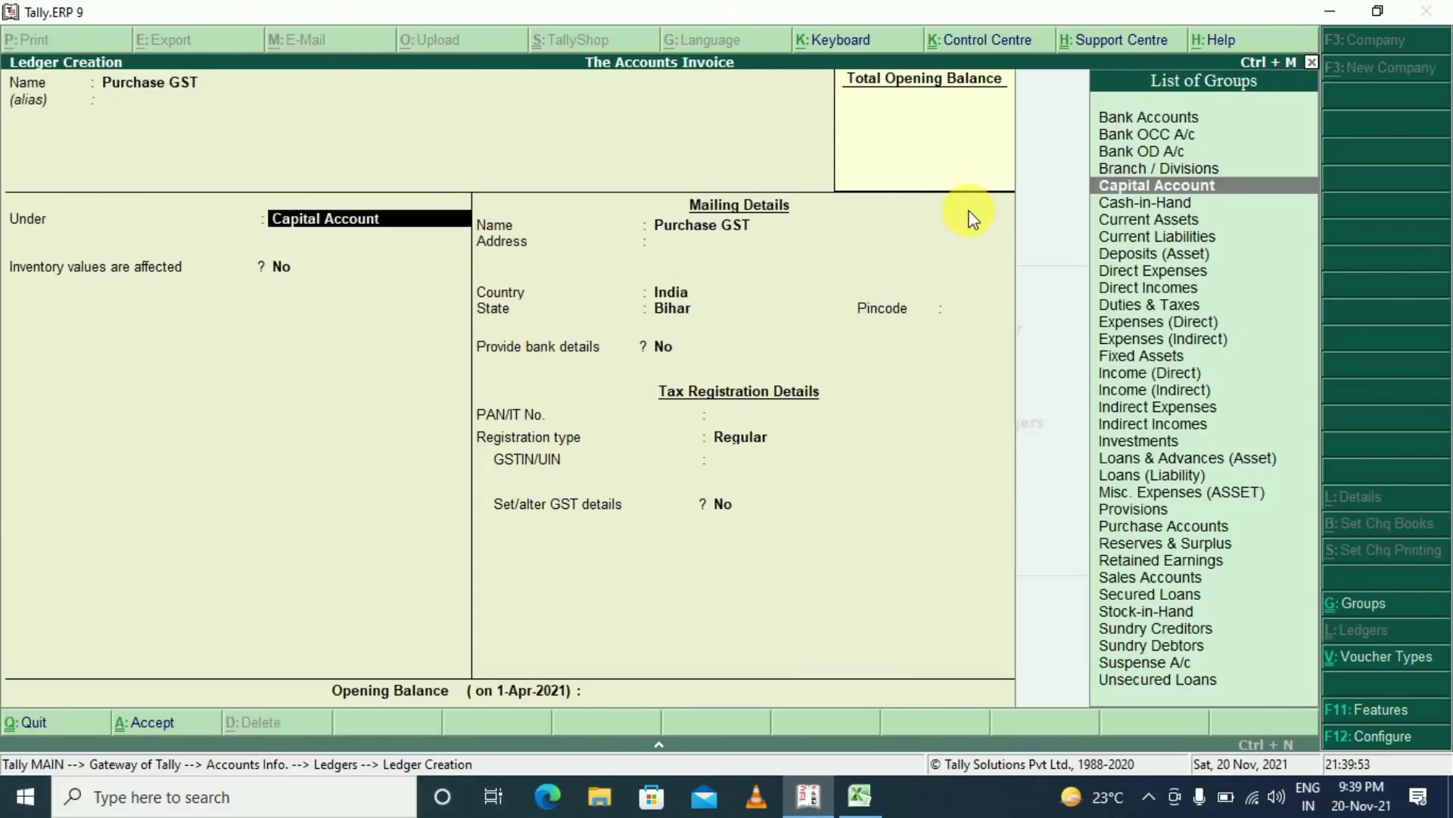
type("Pur")
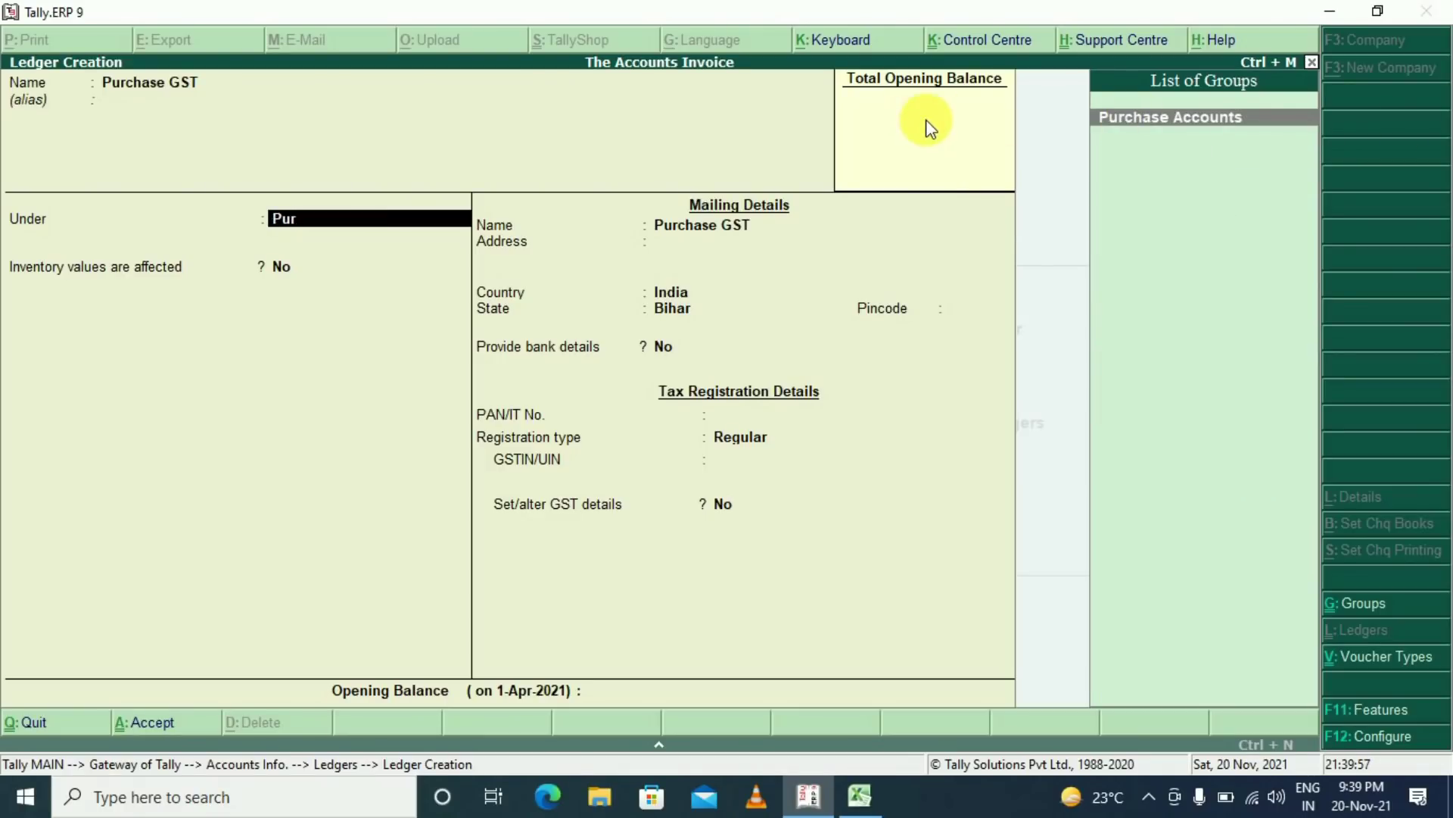
key("Return")
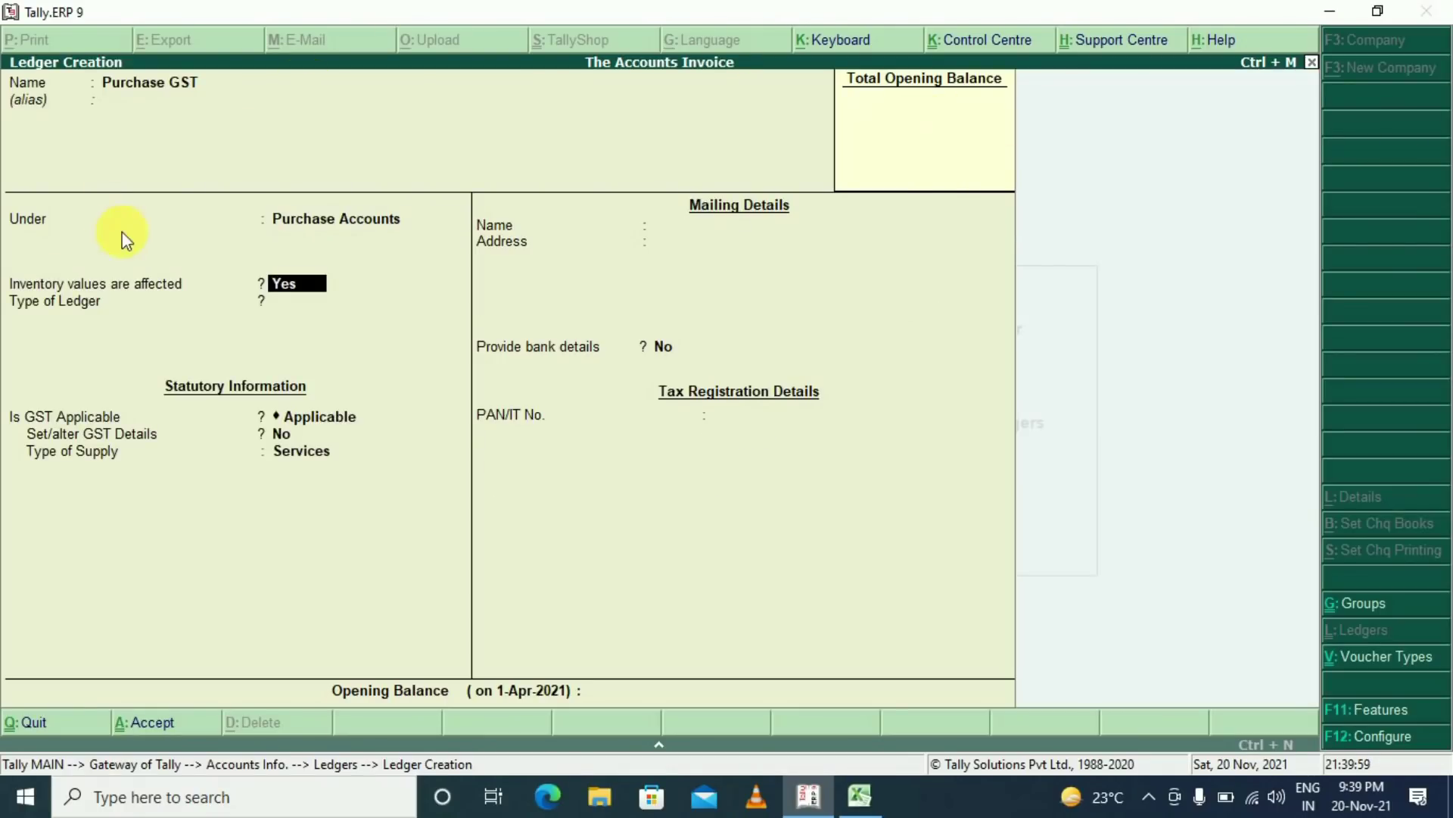
key("Return")
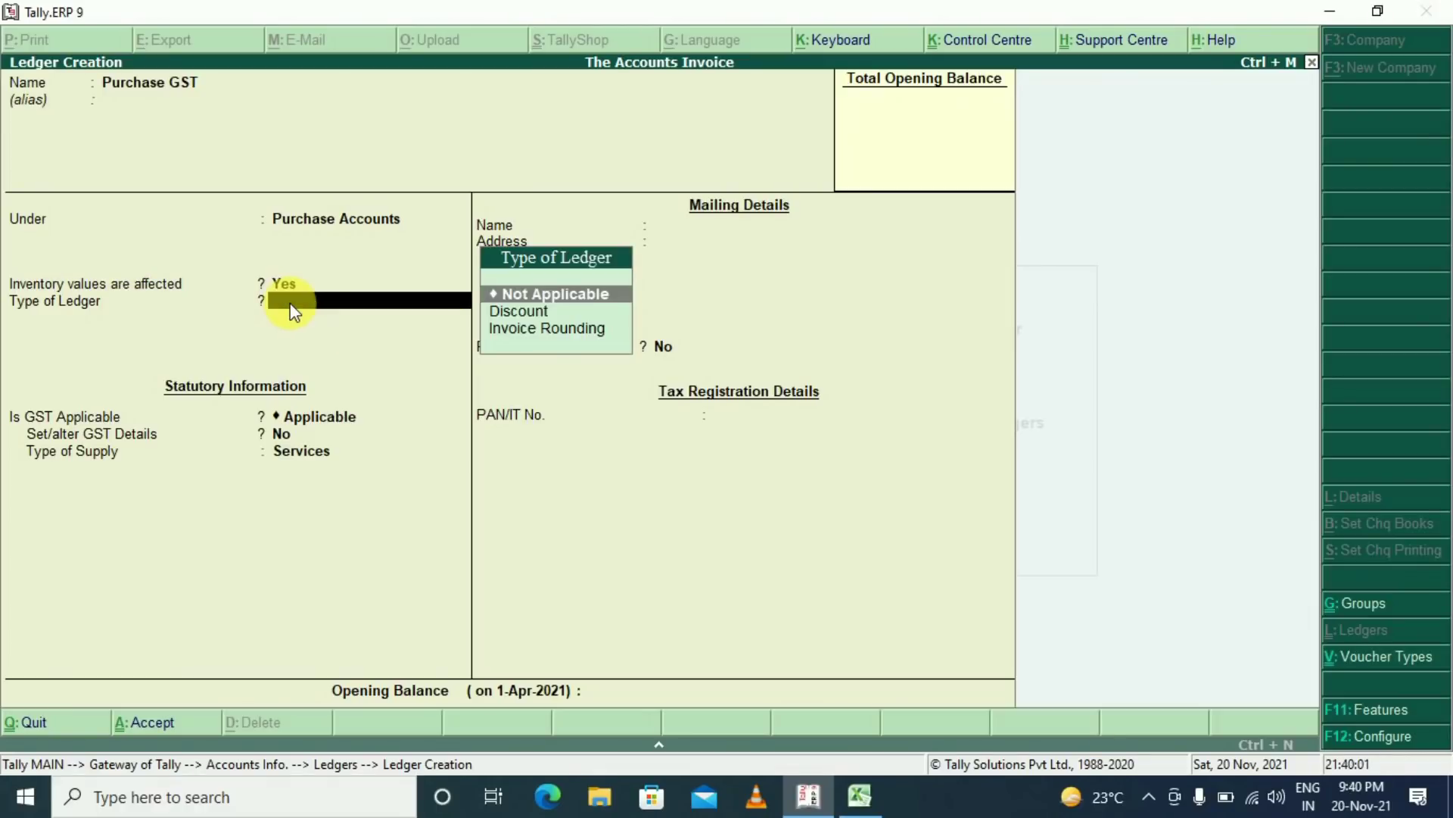
key("Return")
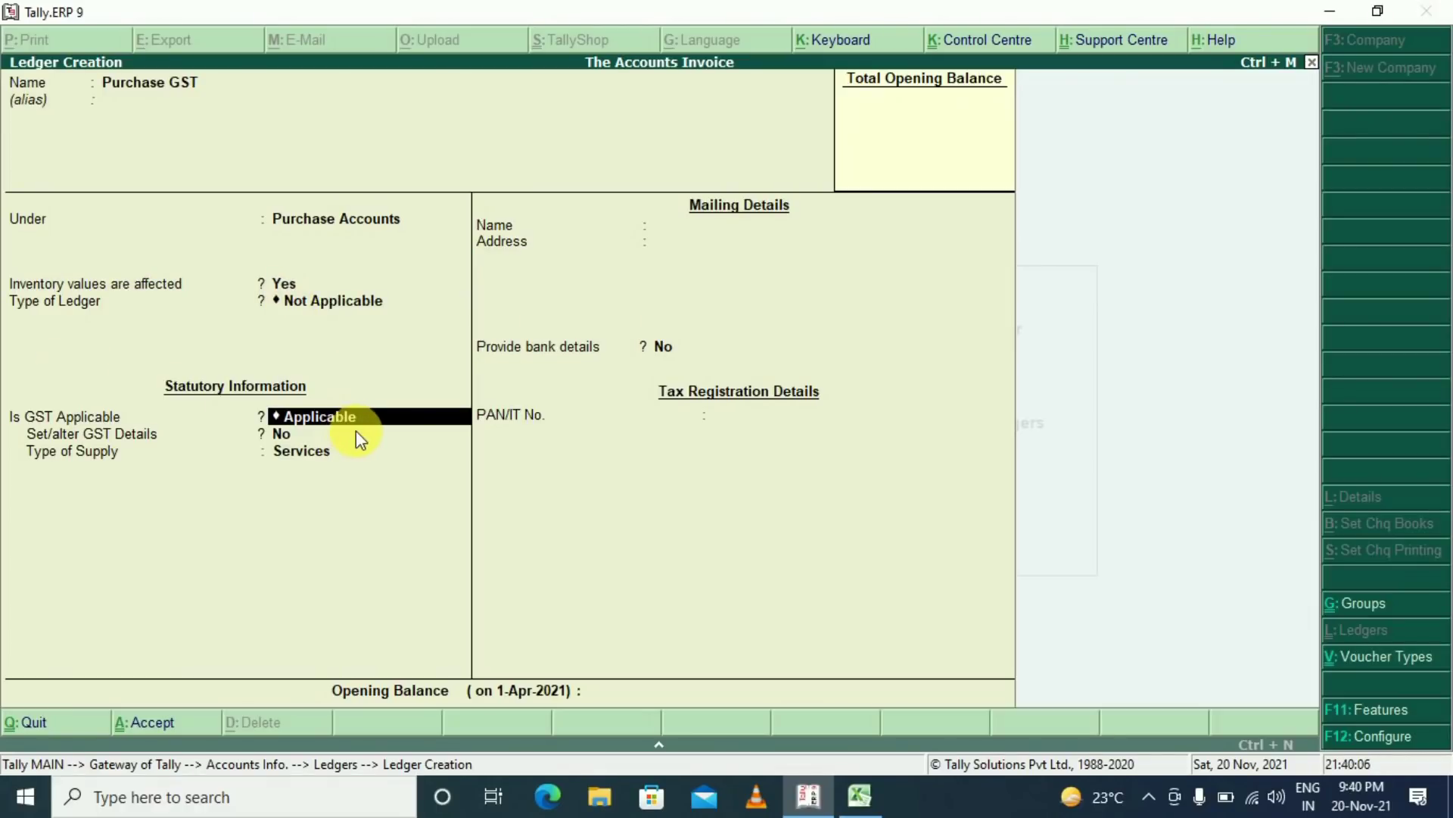
key("Return")
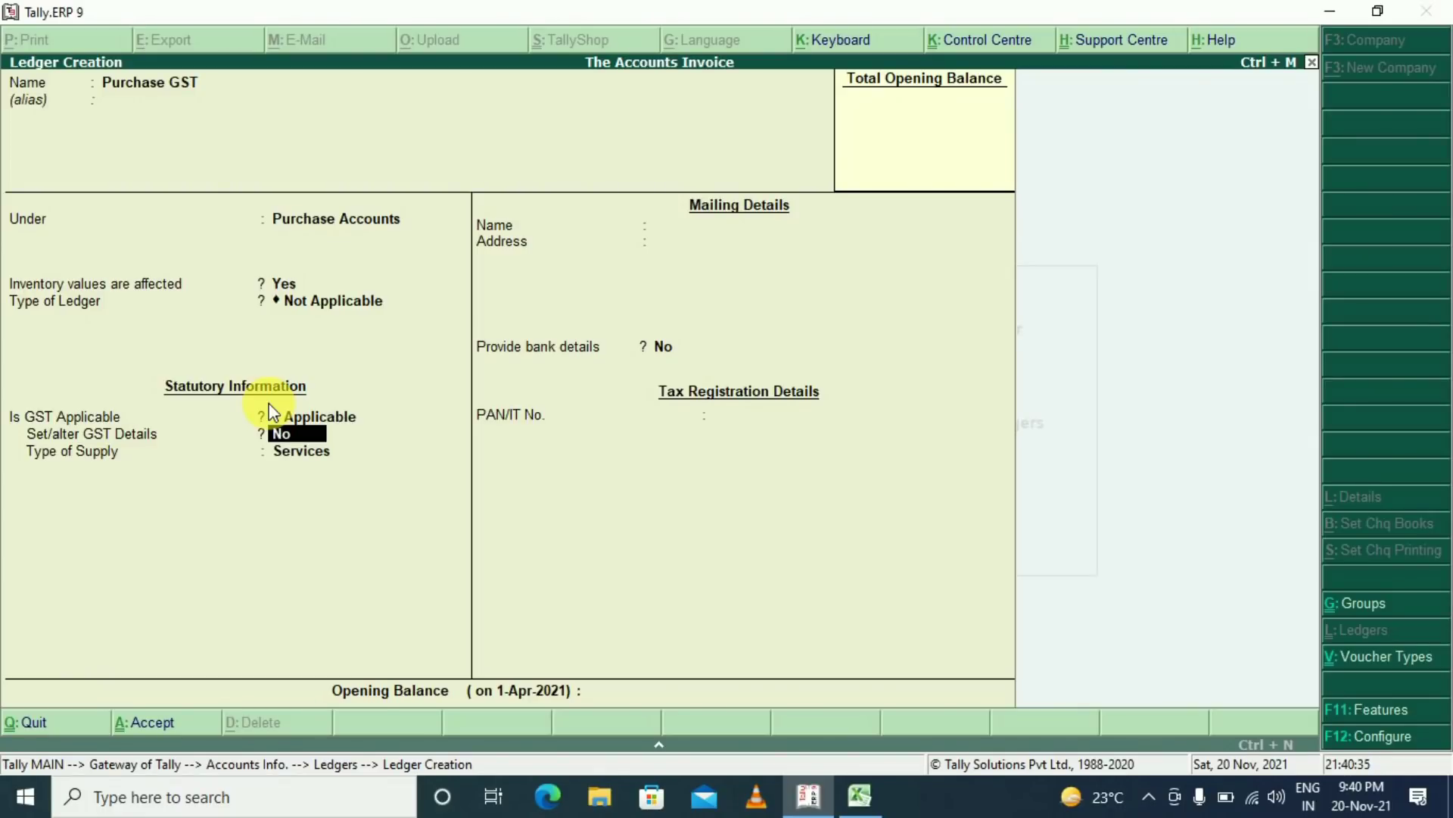
left_click(309, 453)
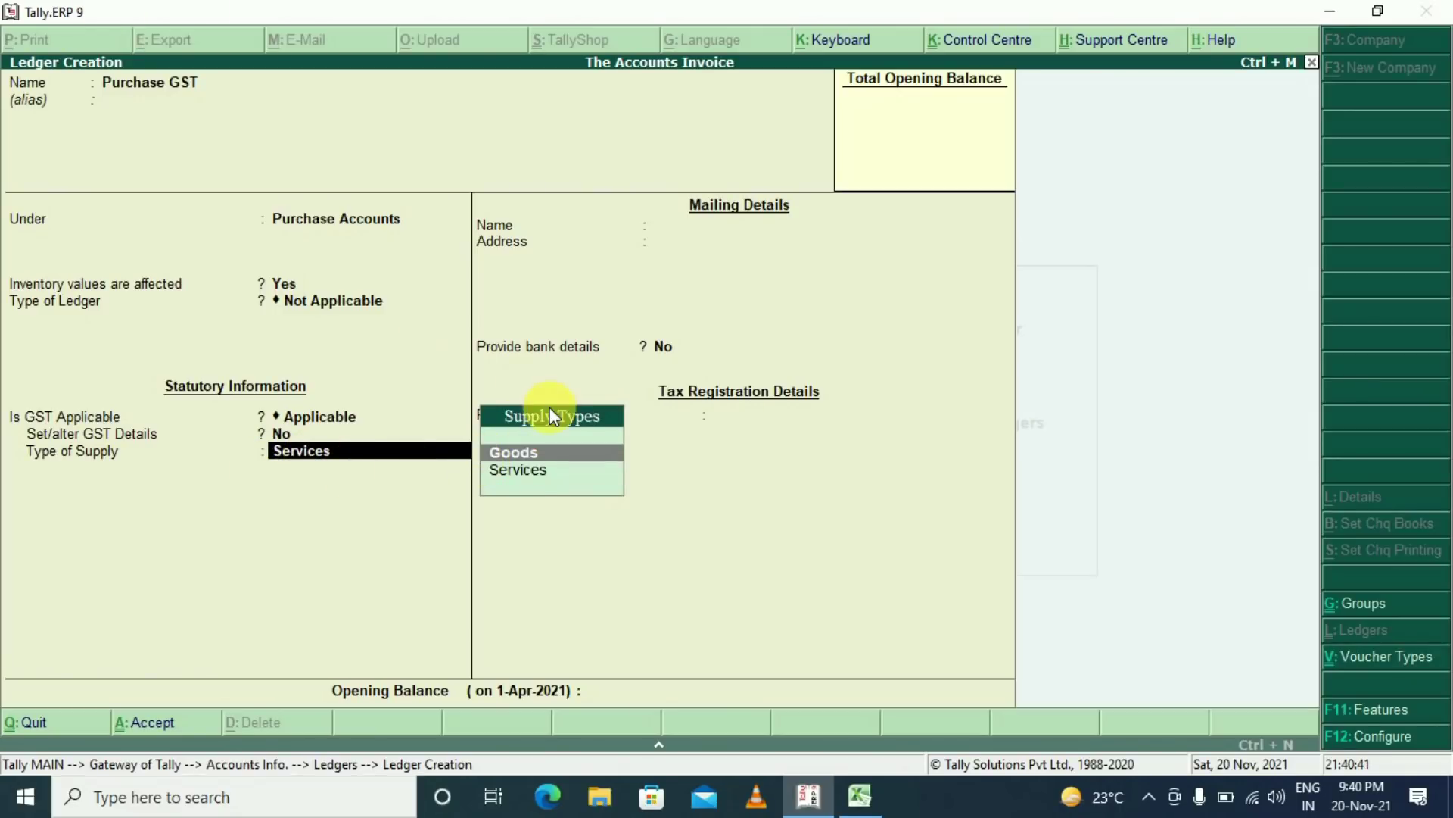
left_click(543, 454)
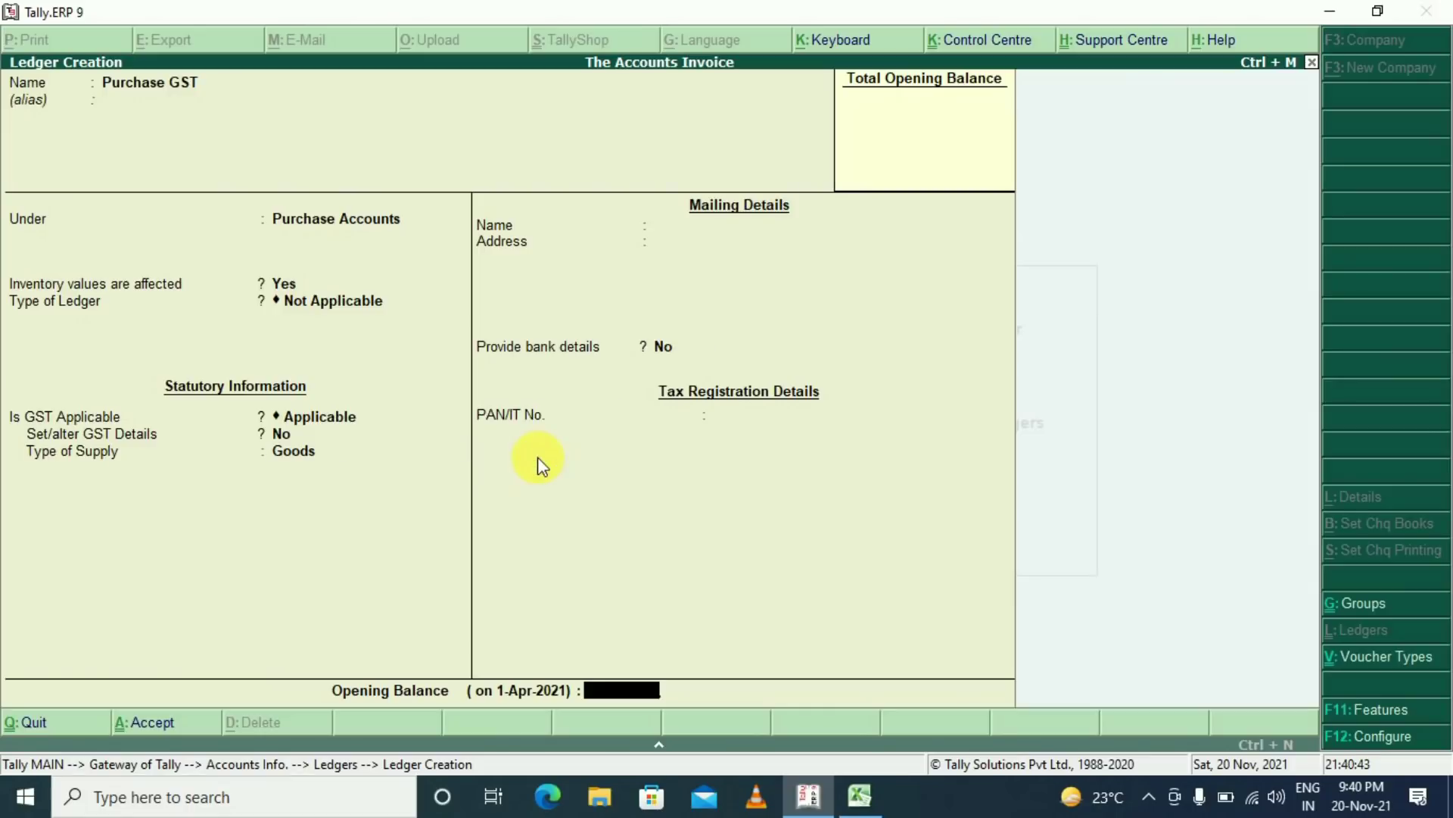
key("Return")
key("Return")
Create and save 'Sales GST' under Sales Accounts, inventory affected, GST applicable, supply type Goods
type("Sales GST")
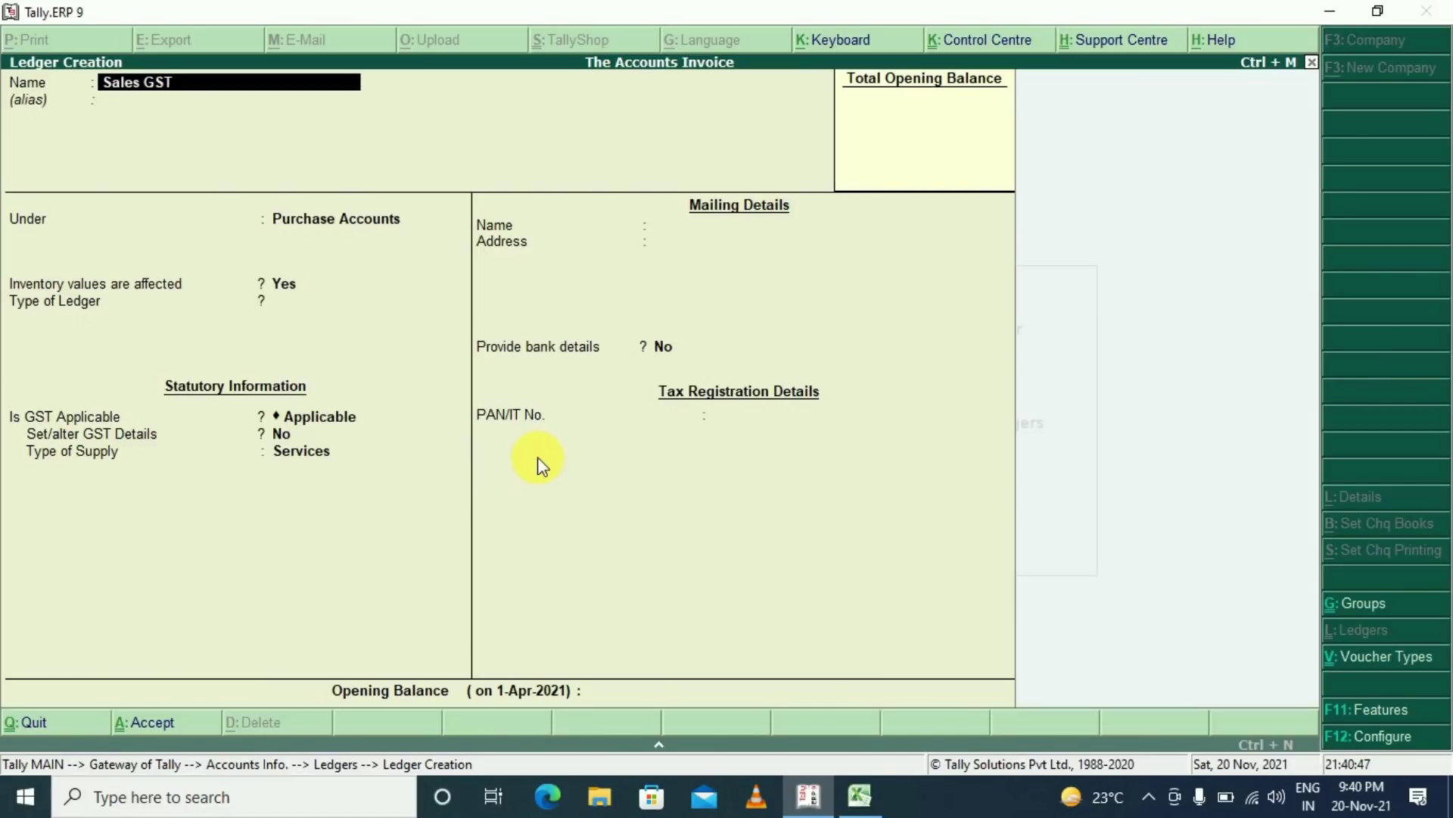
key("Return")
key("Return")
type("Sal")
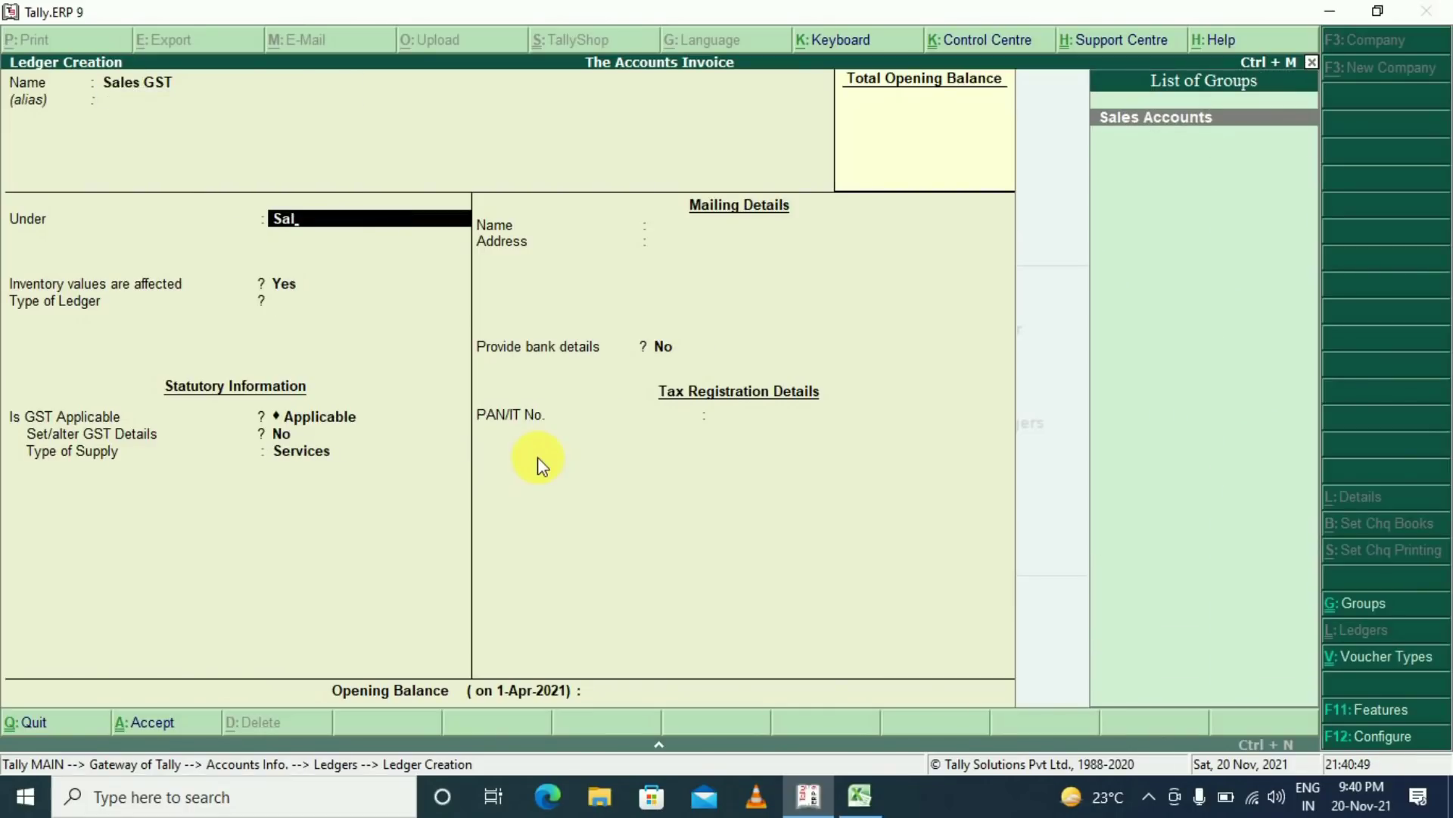
key("Return")
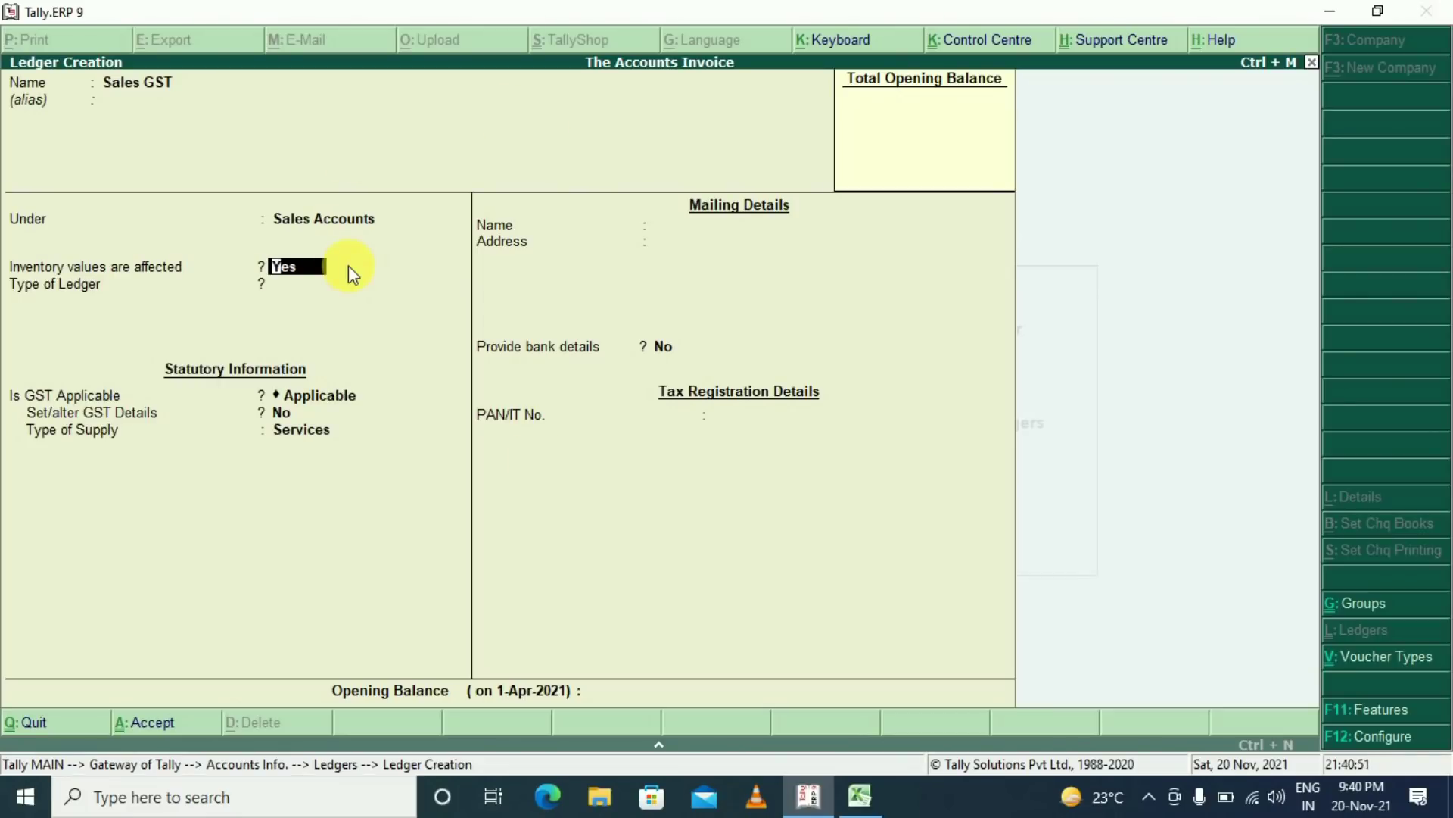
key("Return")
key("Return")
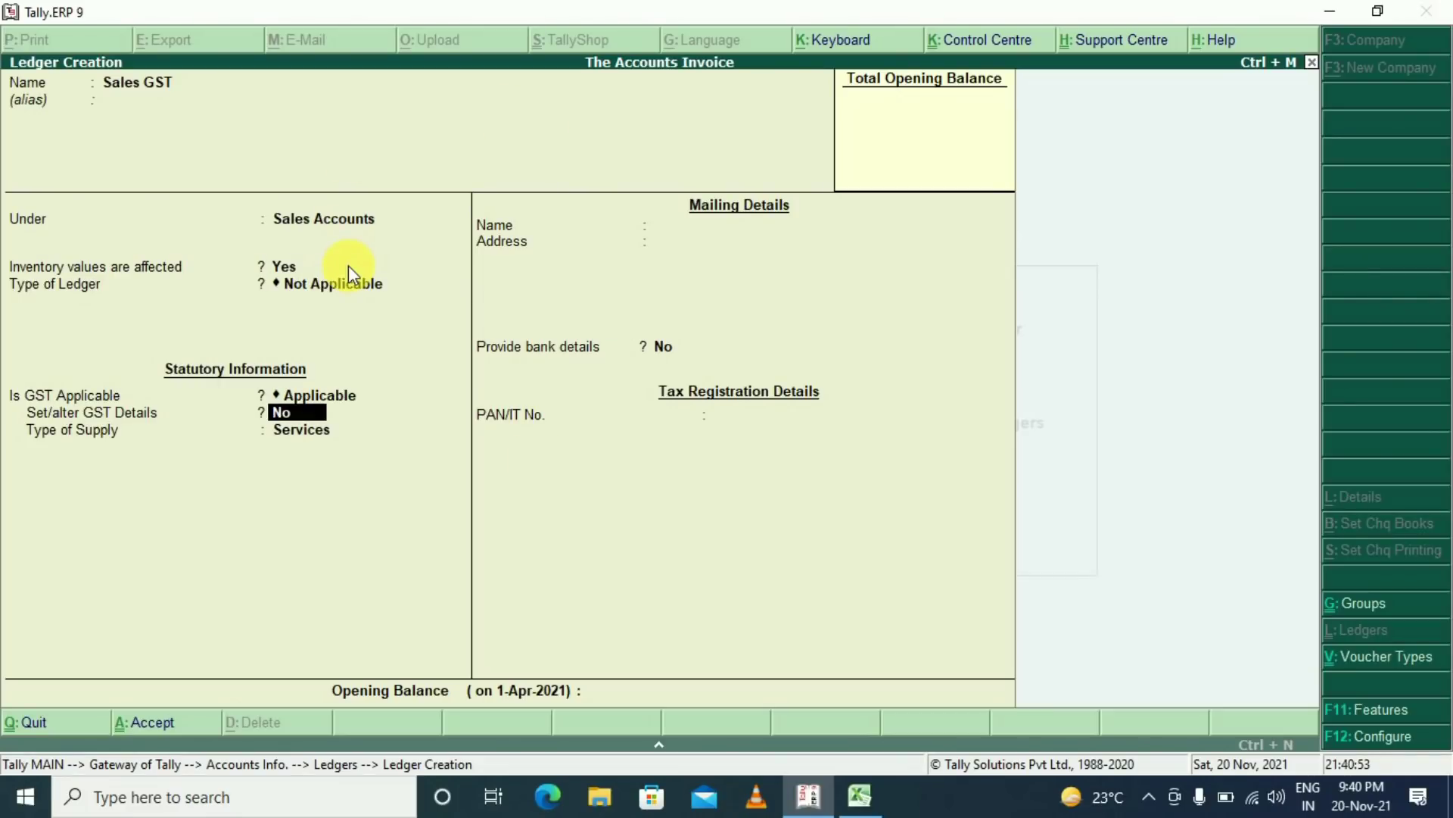
key("Return")
key("Up")
key("Return")
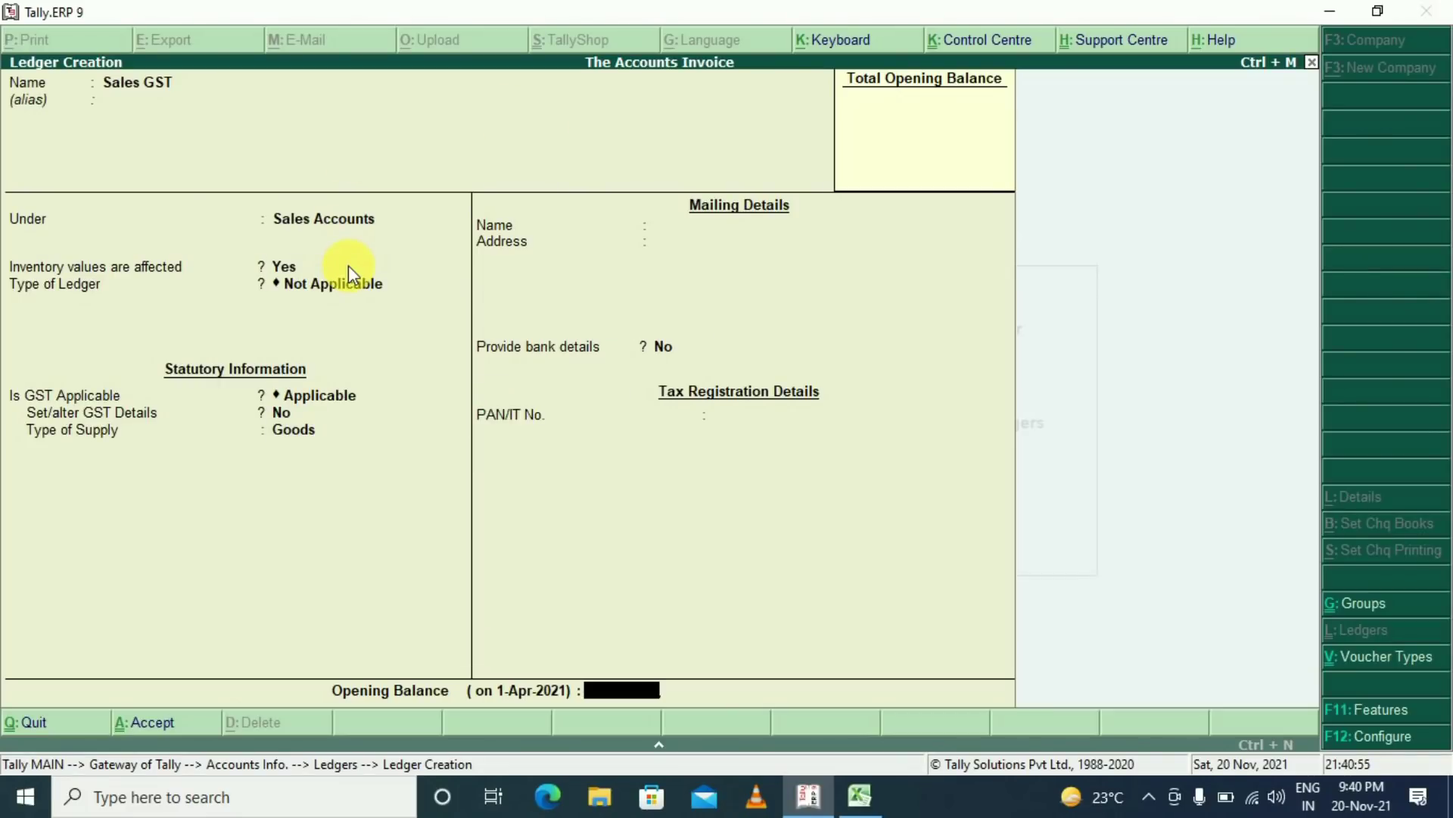
key("Return")
key("Return")
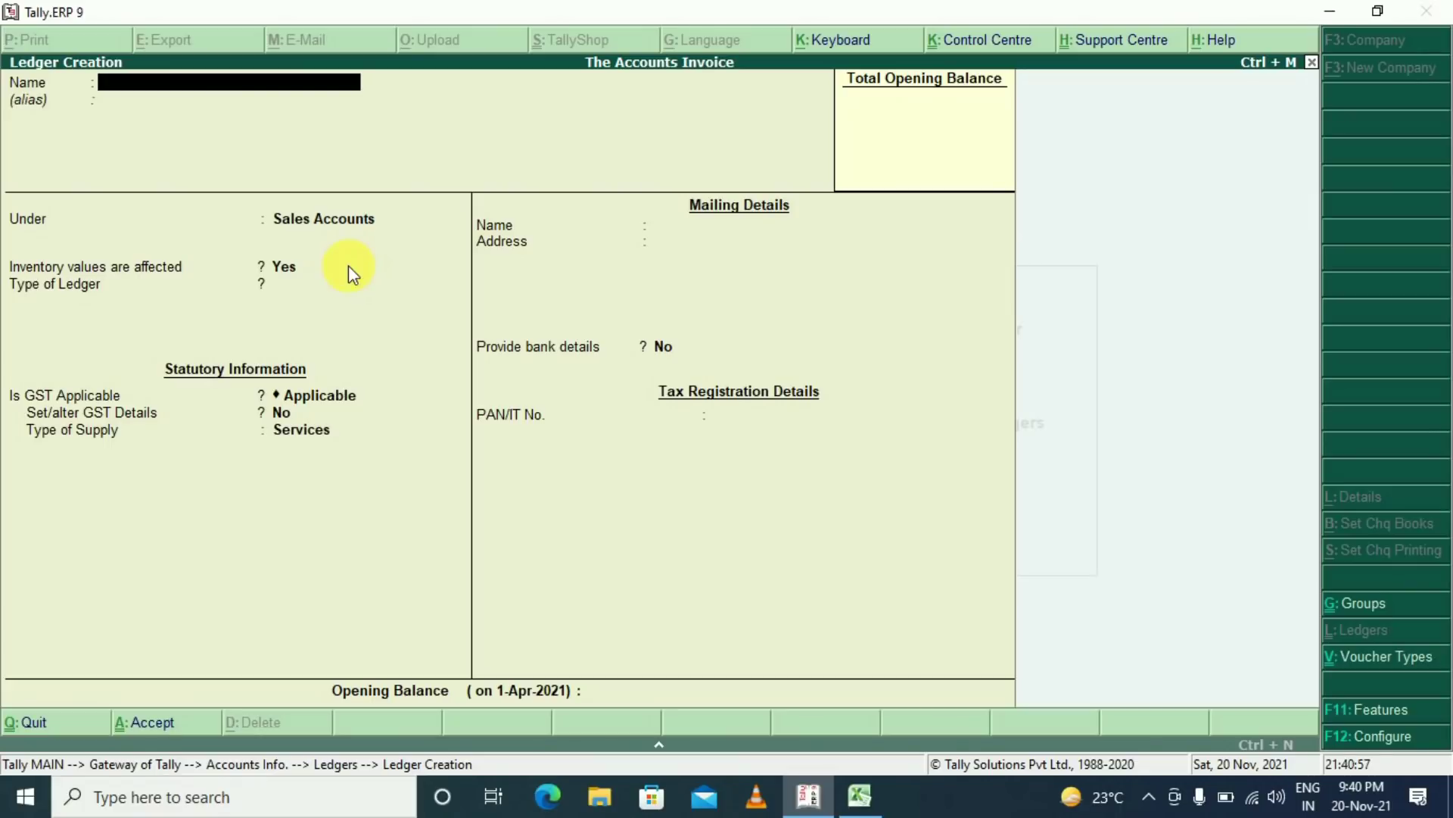
Start a ledger named SGST under Duties & Taxes
type("SGST")
key("Return")
key("Return")
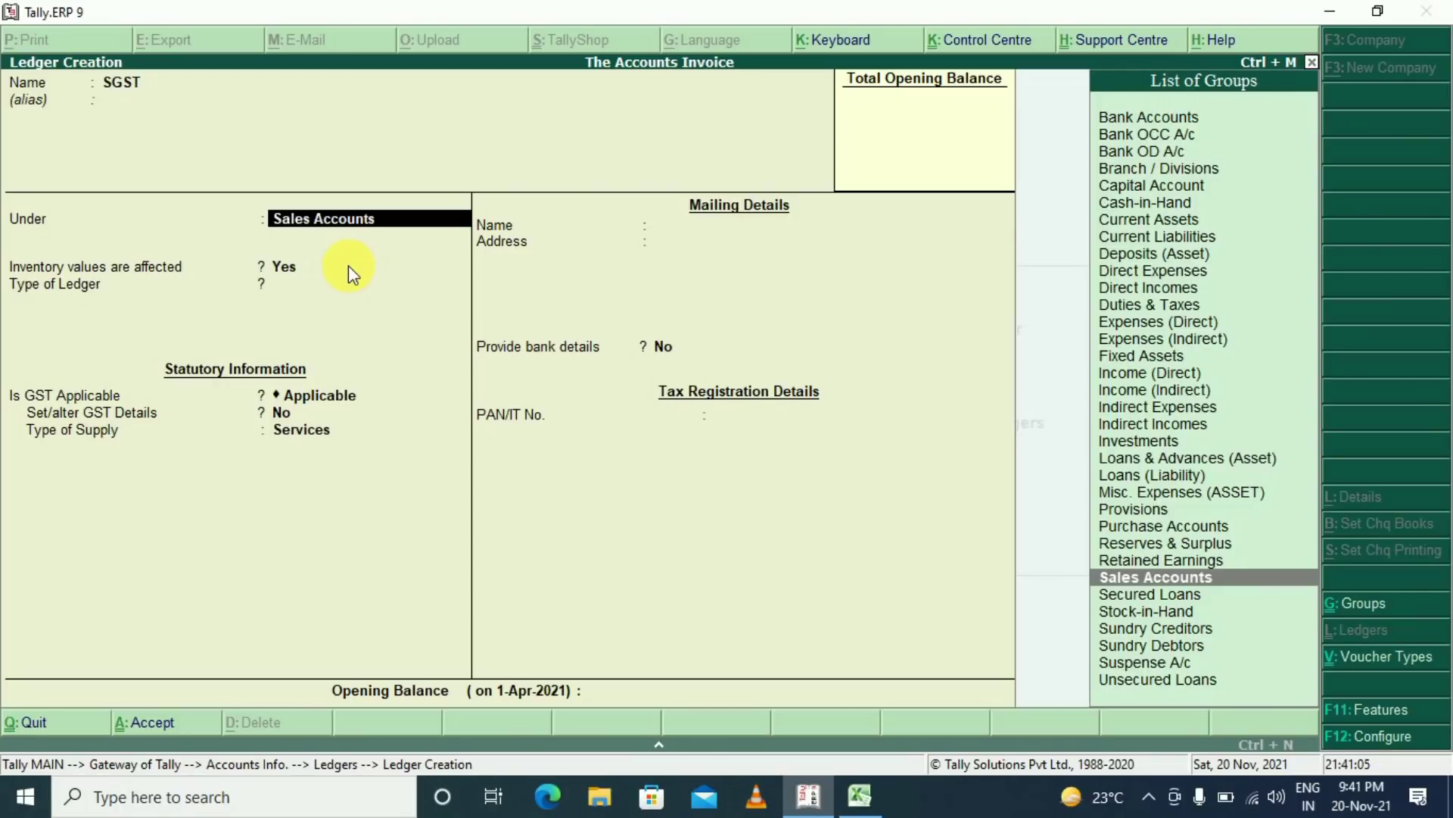
type("Dut")
key("Return")
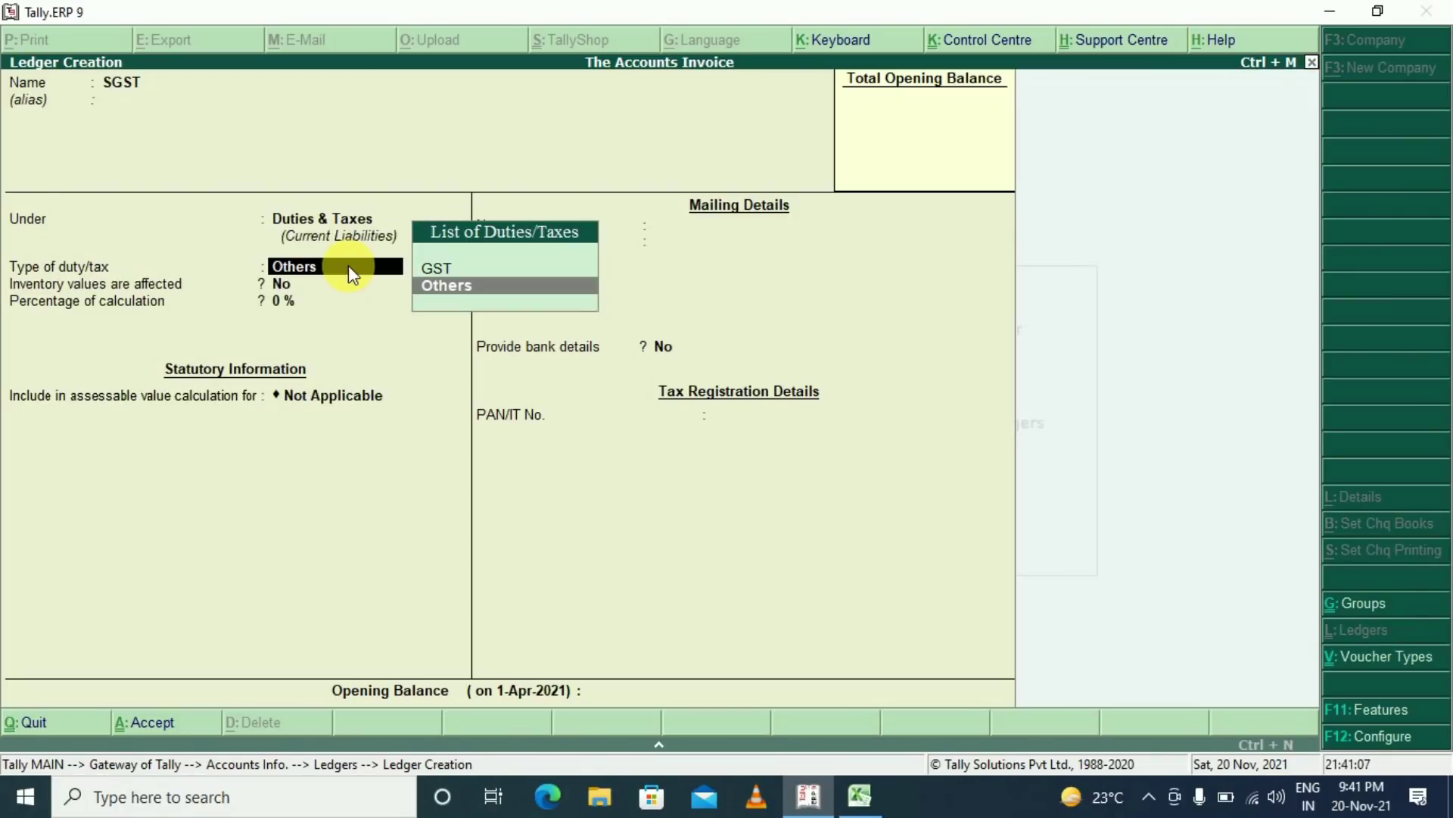
Set SGST as GST State Tax at 0 % with rounding Not Applicable, and accept it
left_click(463, 271)
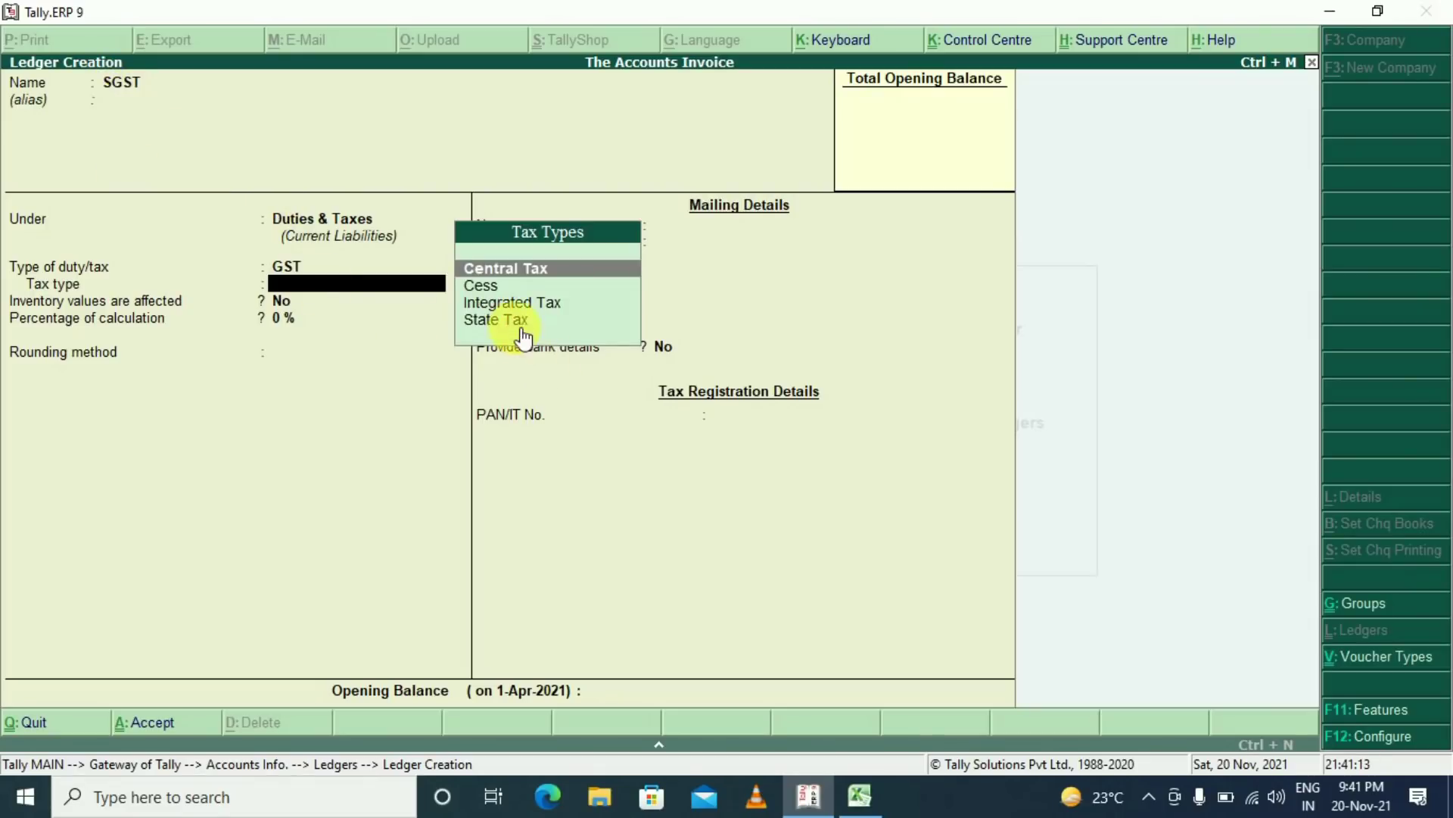
left_click(500, 320)
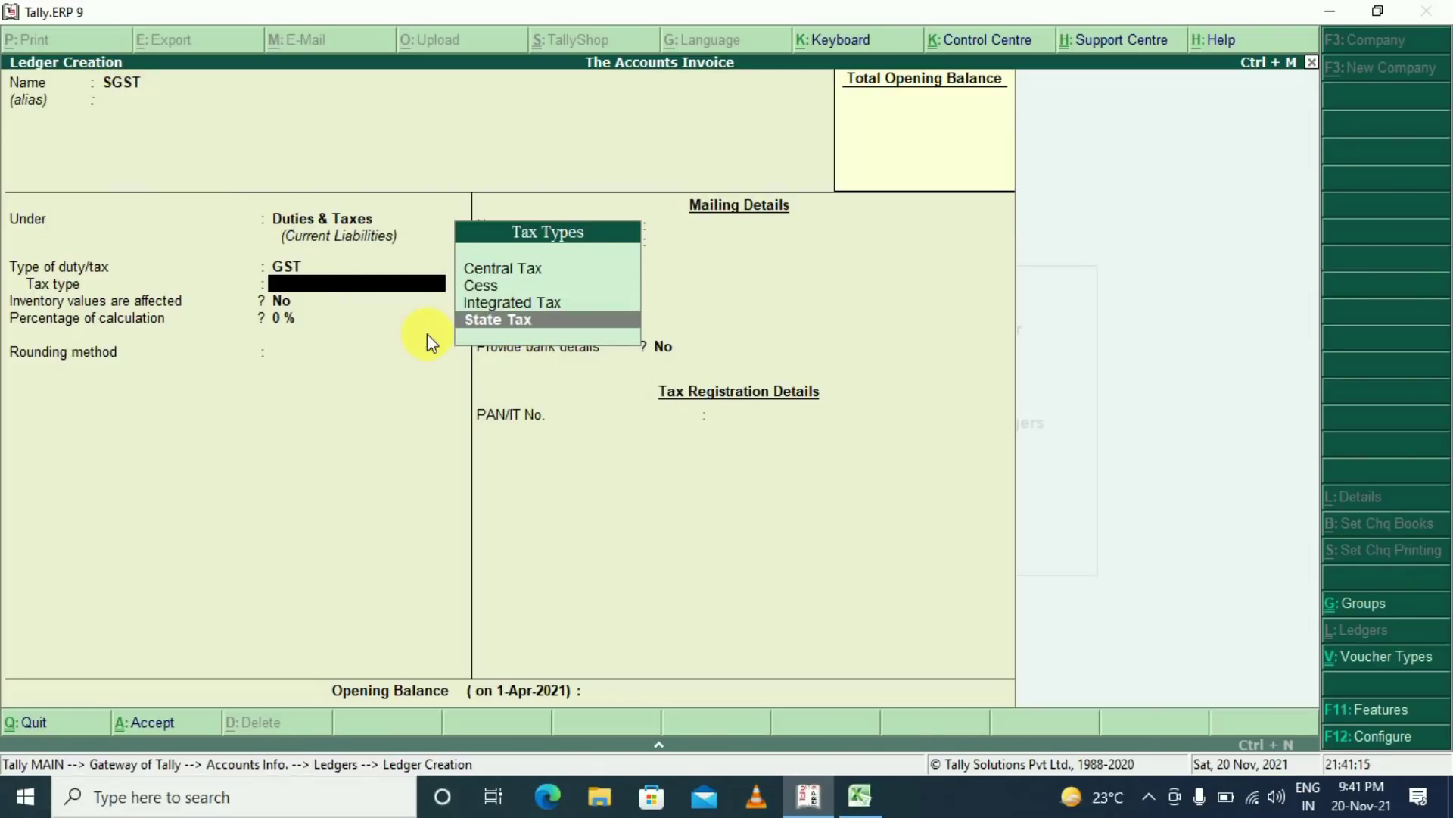
key("Return")
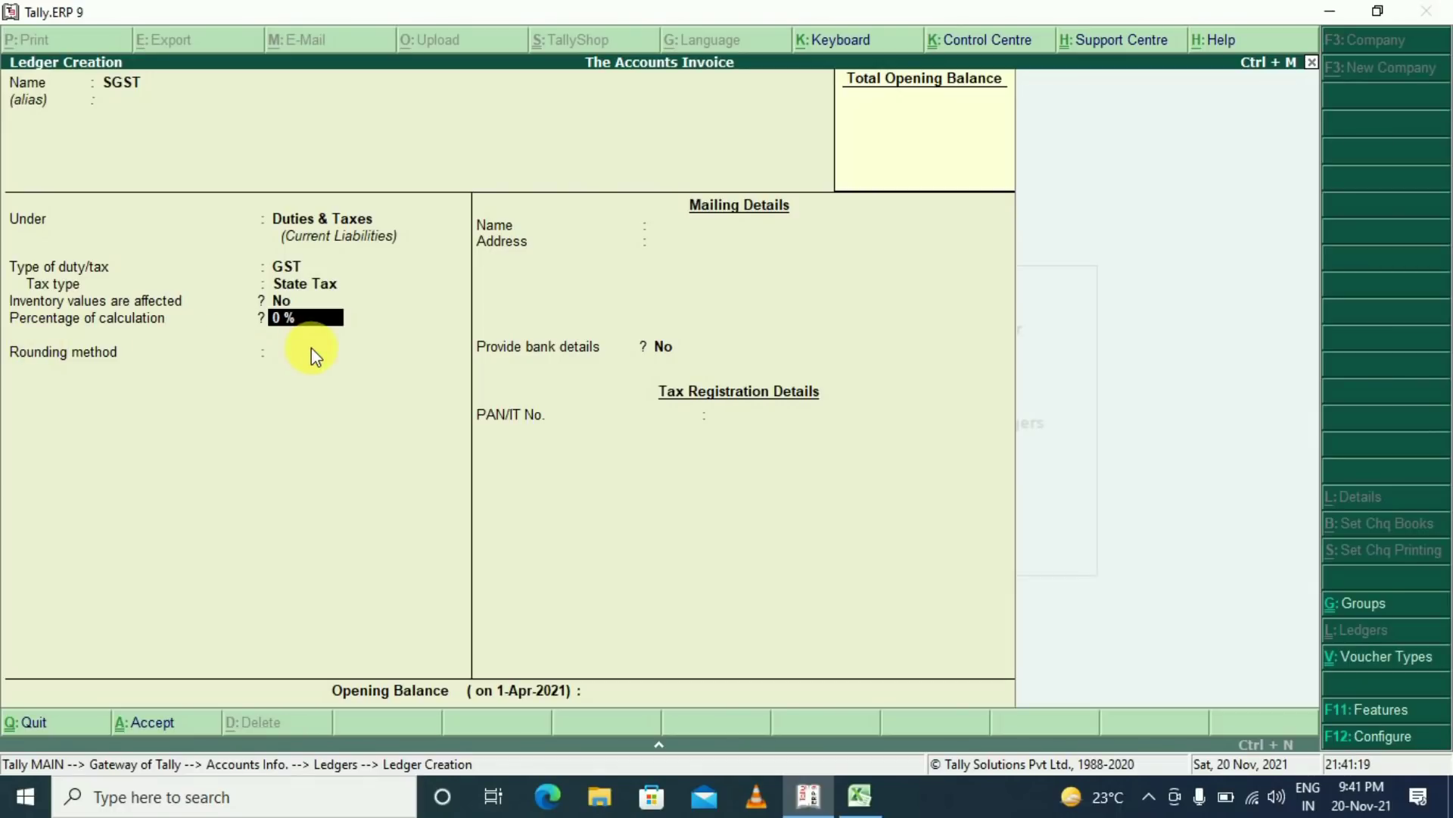
key("Return")
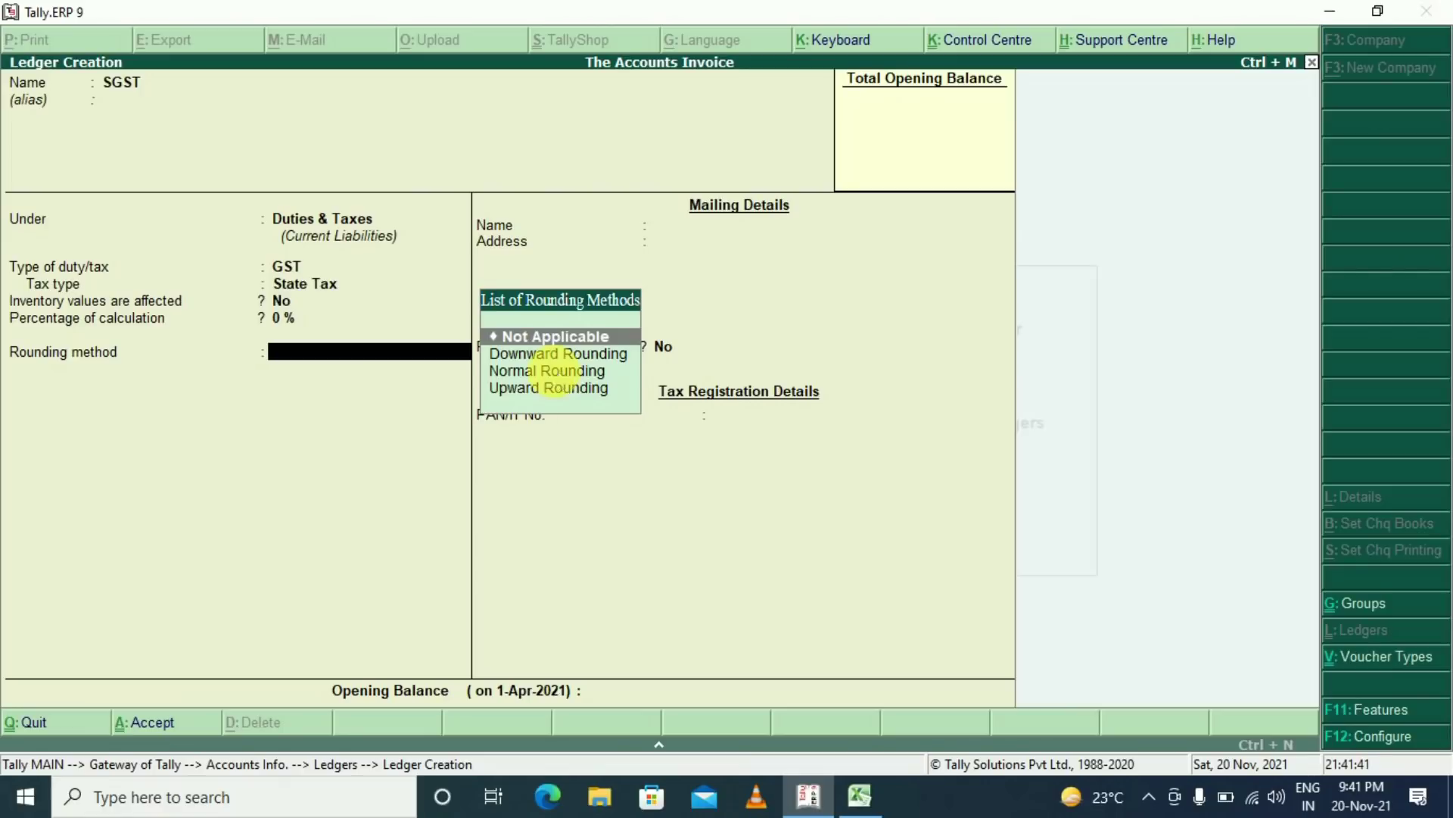
left_click(557, 371)
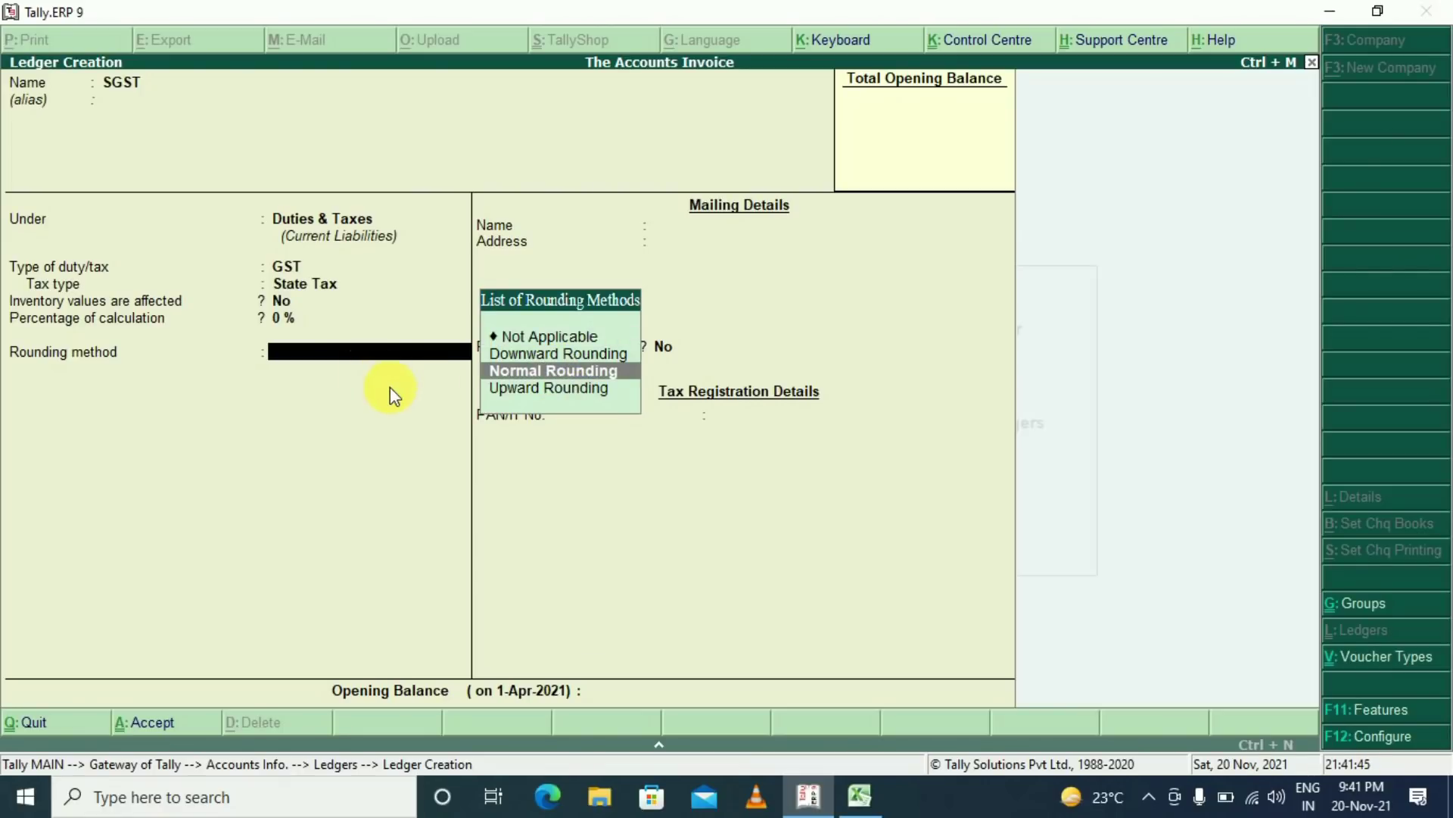
key("Up")
key("Up")
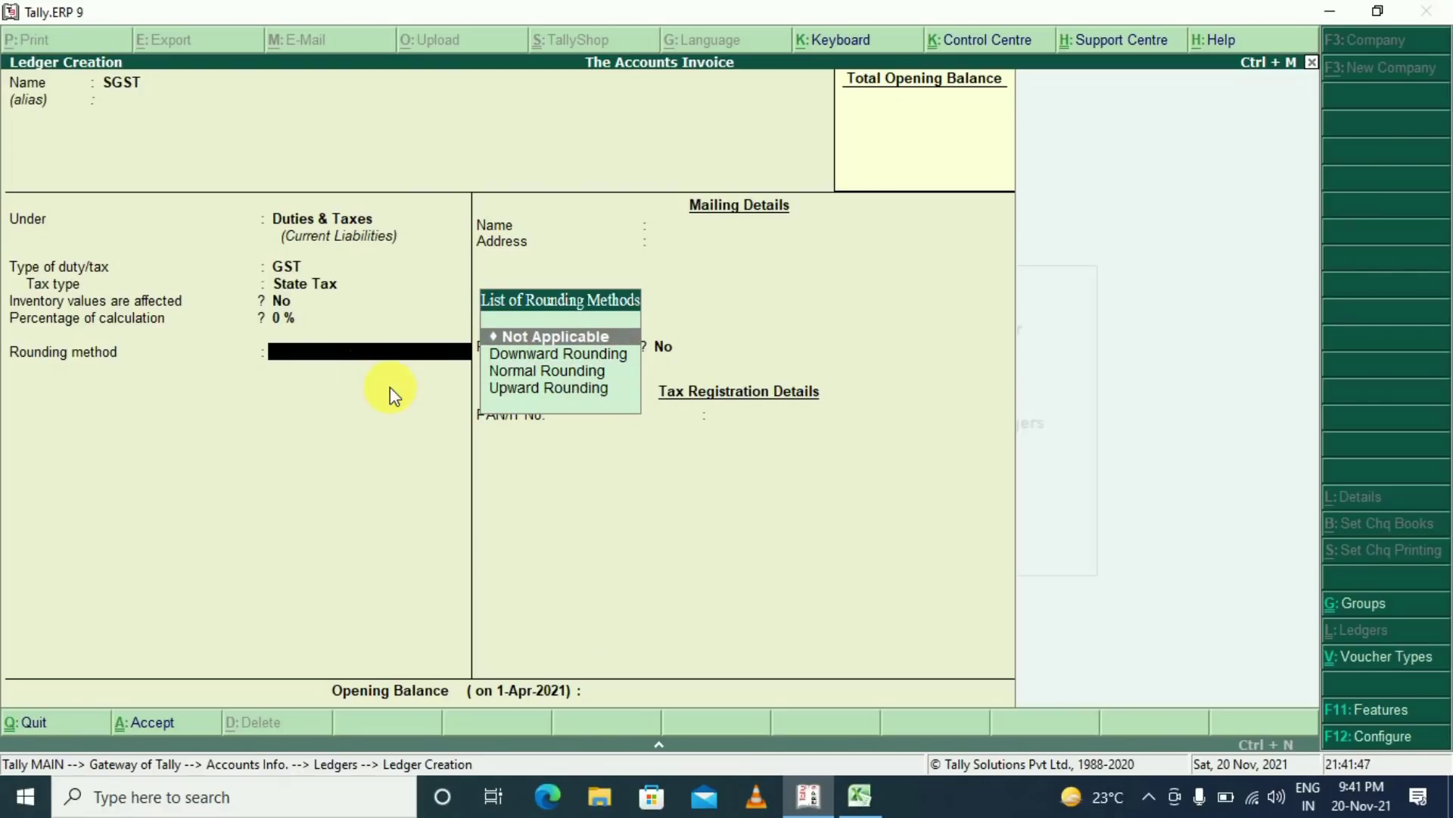
key("Return")
key("Return")
key("Return")
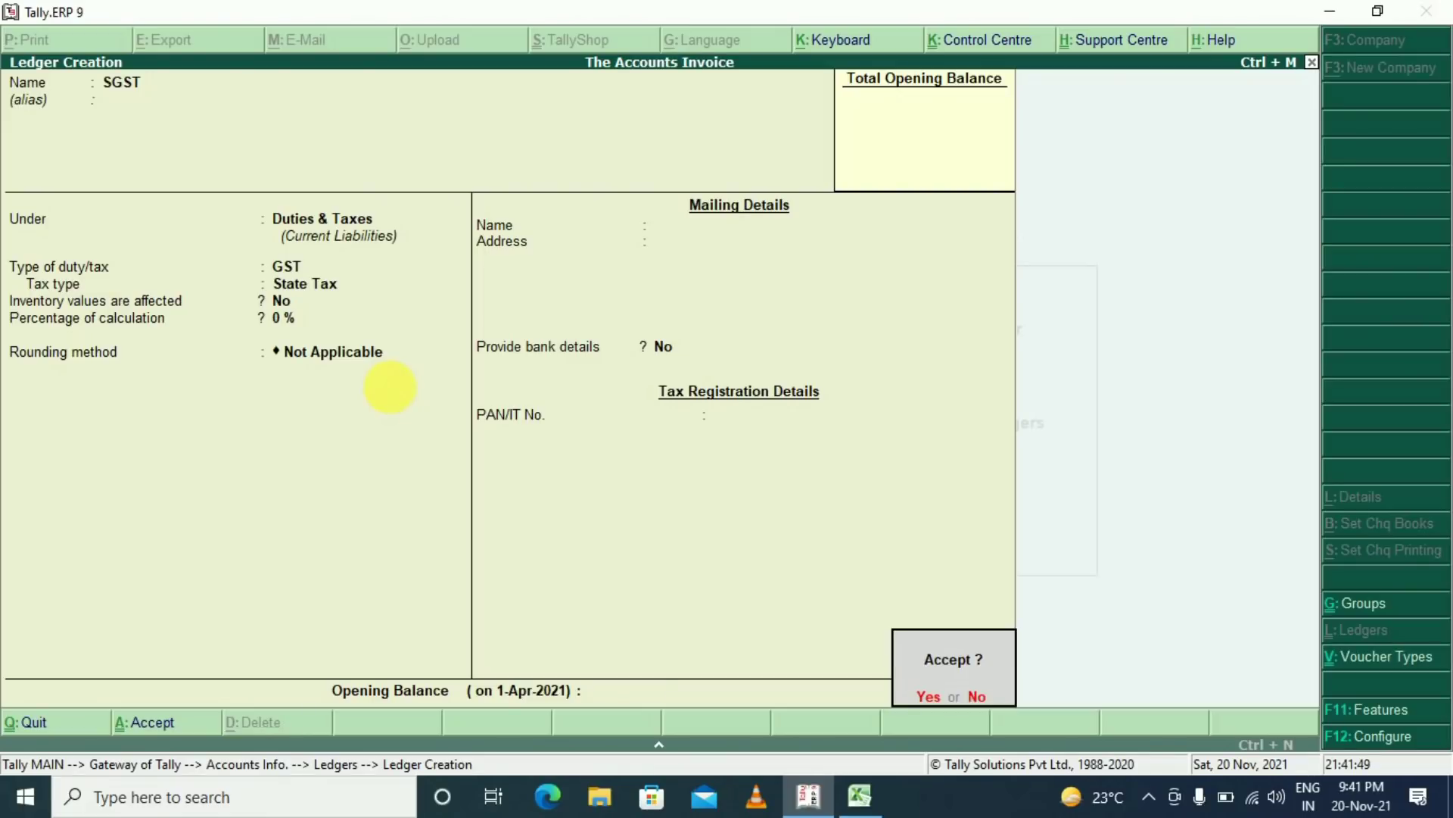
key("Return")
Create the CGST ledger under Duties & Taxes as GST Central Tax at 0 %, no rounding
type("CGST")
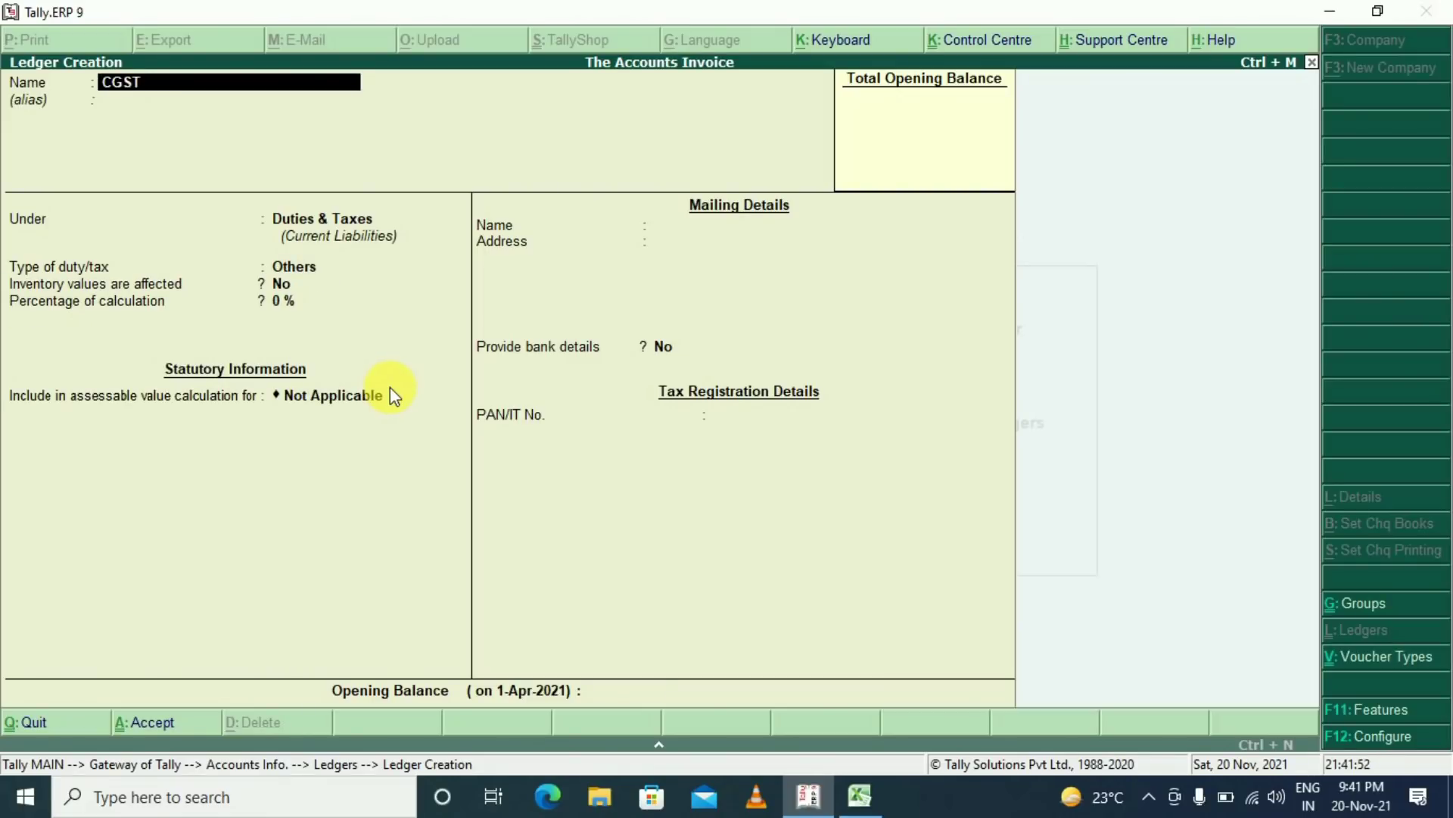
key("Return")
key("Return")
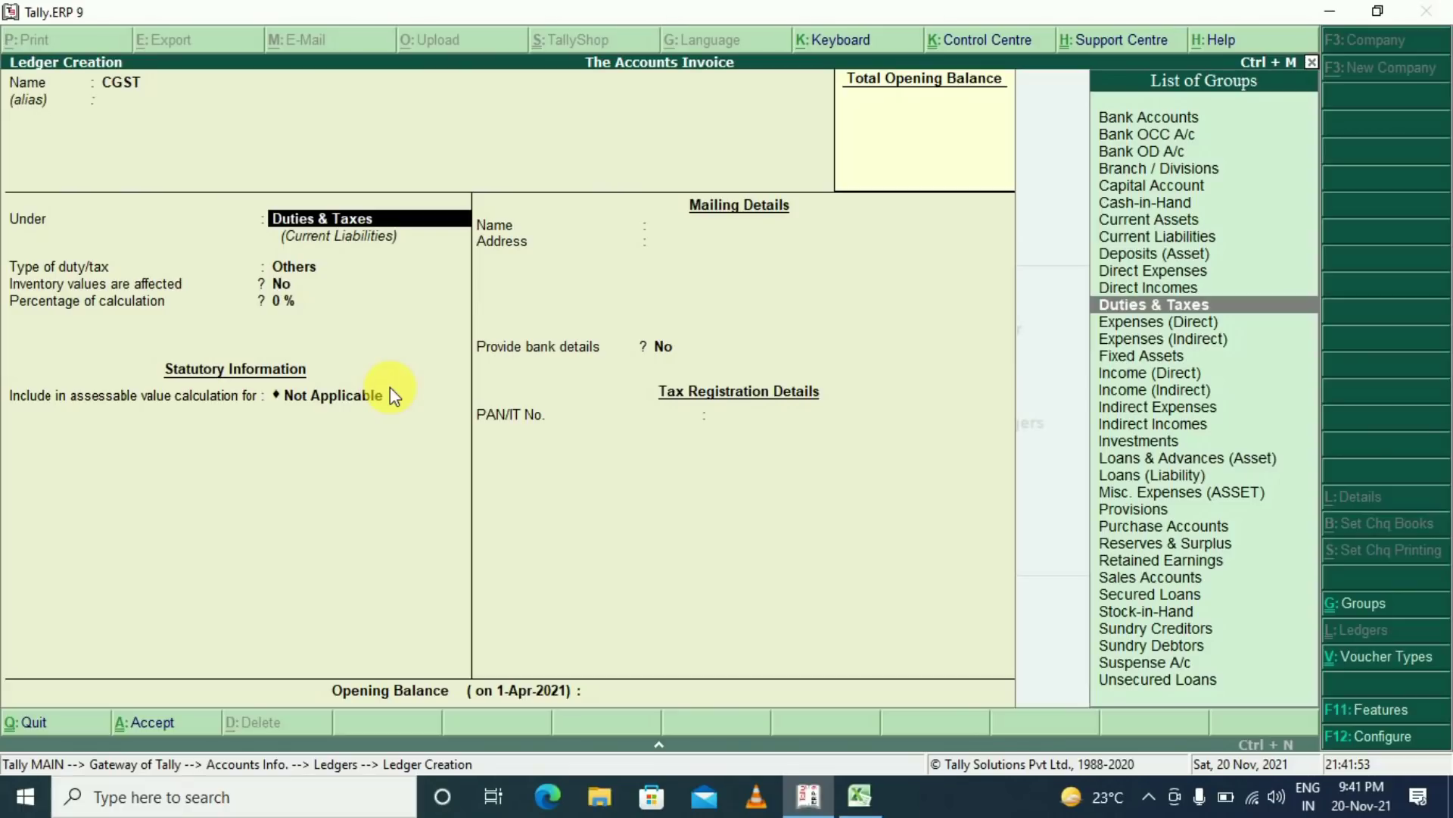
key("Return")
key("Up")
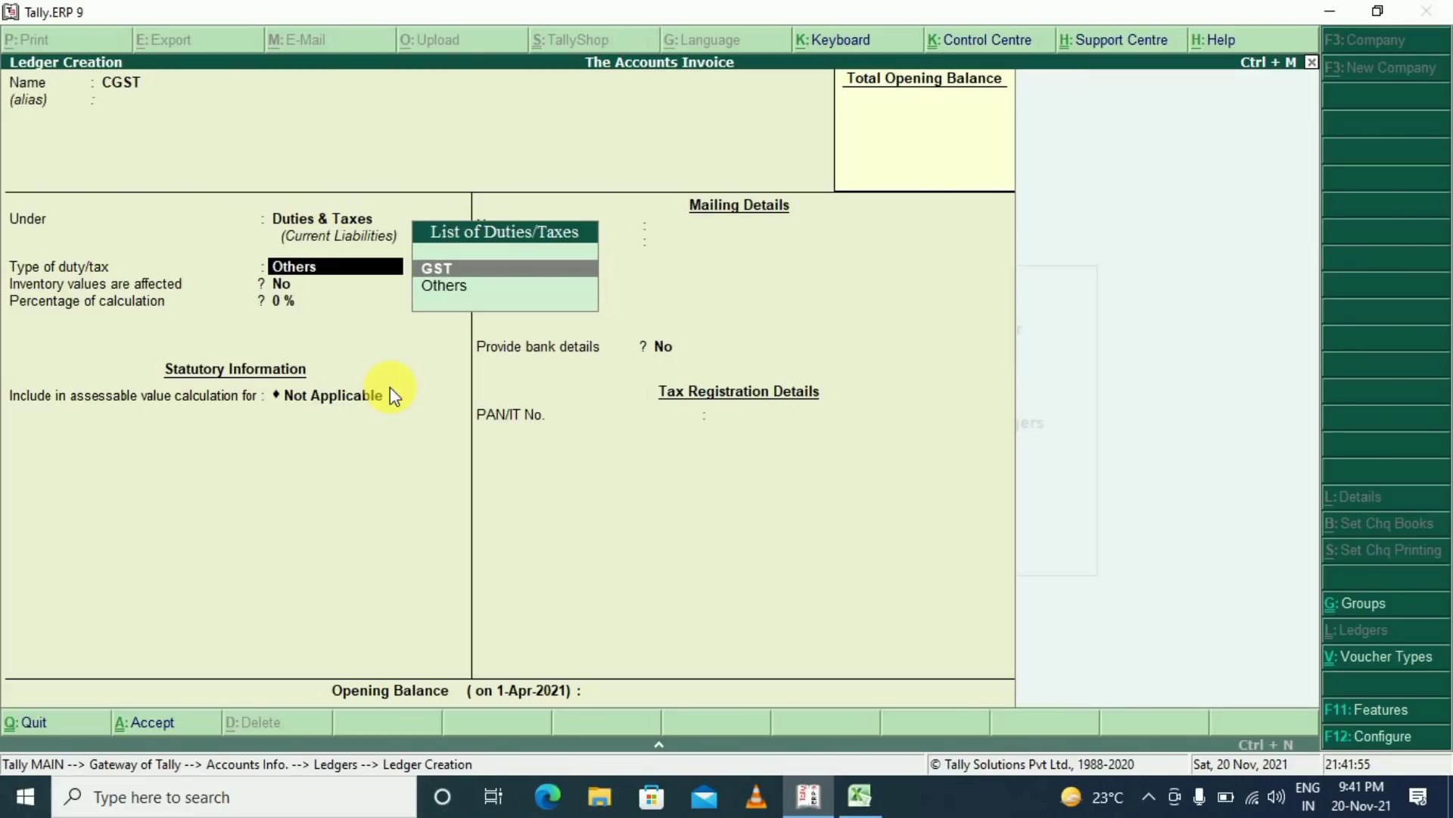
key("Return")
key("Down")
key("Down")
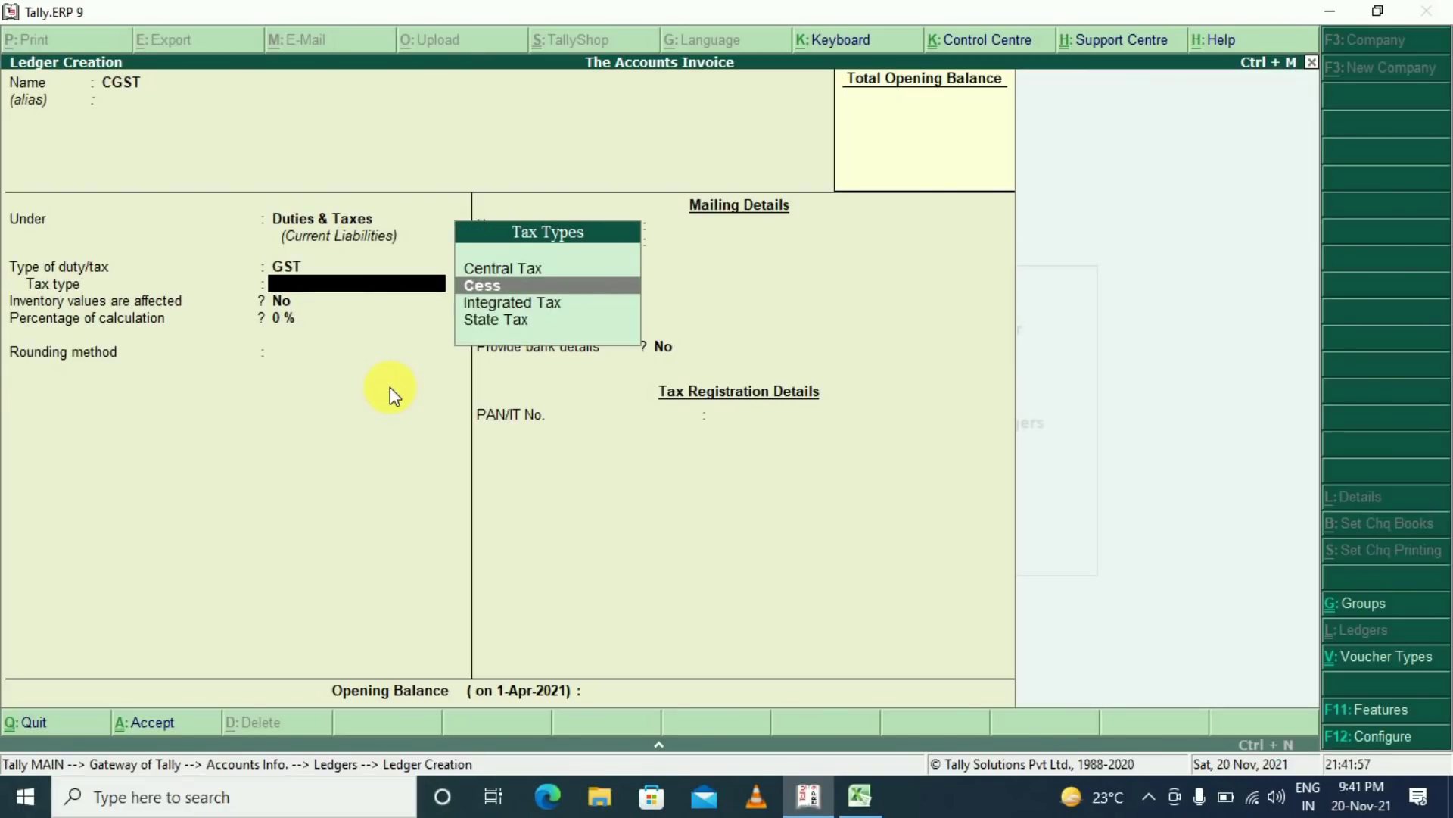
key("Up")
key("Up")
key("Return")
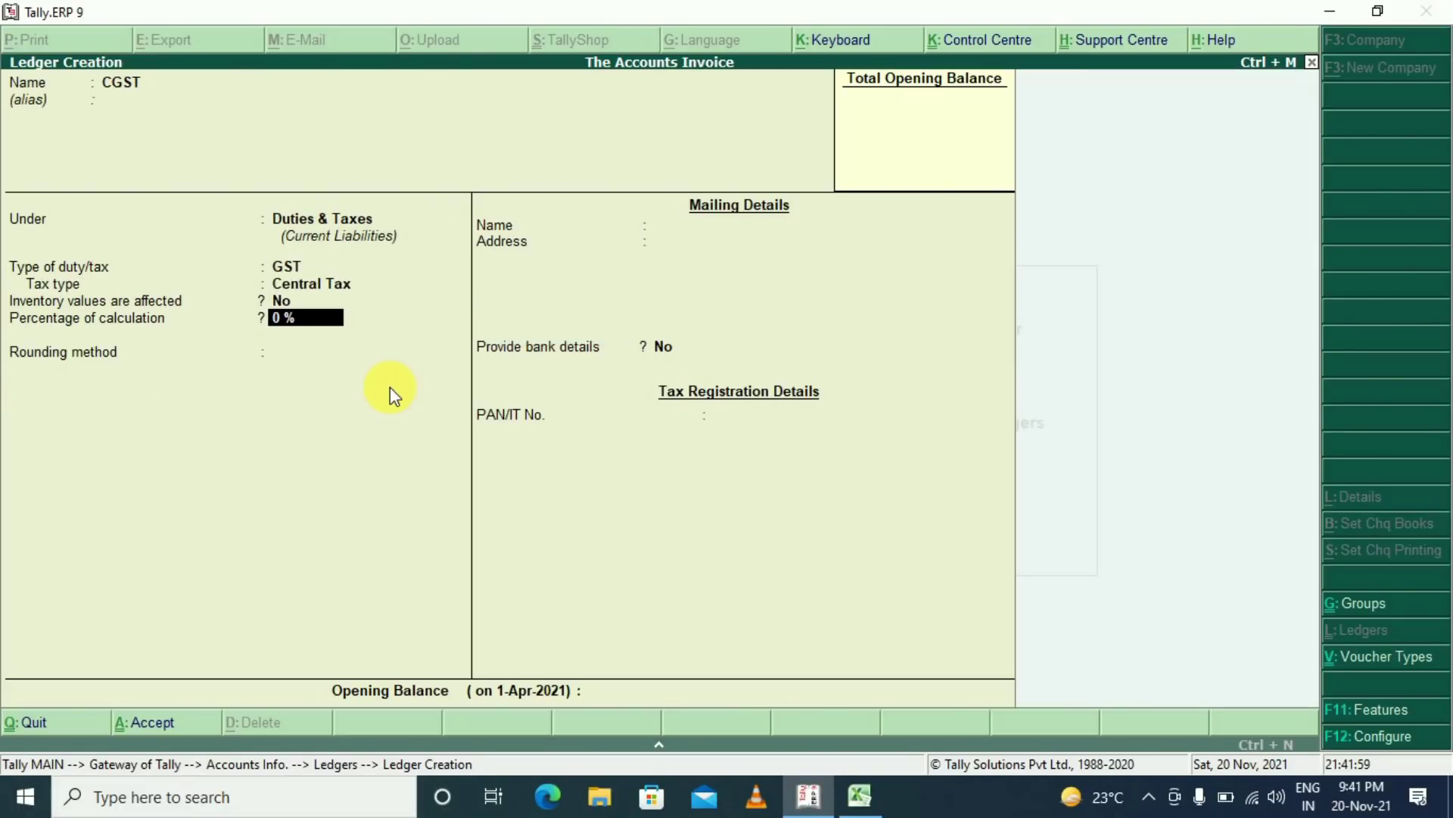
key("Return")
key("Return")
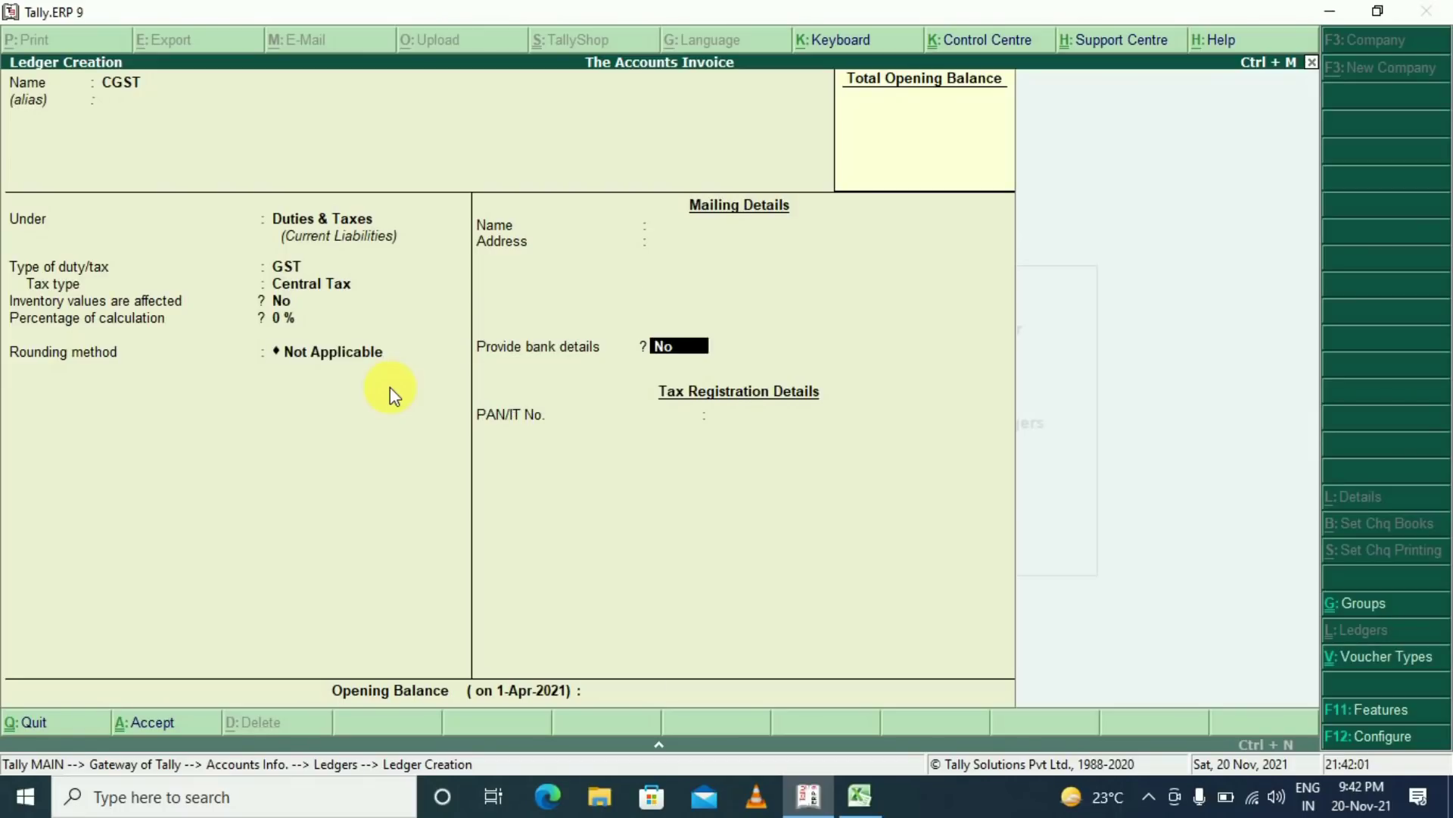
Save CGST and create the IGST ledger under Duties & Taxes as GST Integrated Tax
key("Return")
key("Return")
type("IGST")
key("Return")
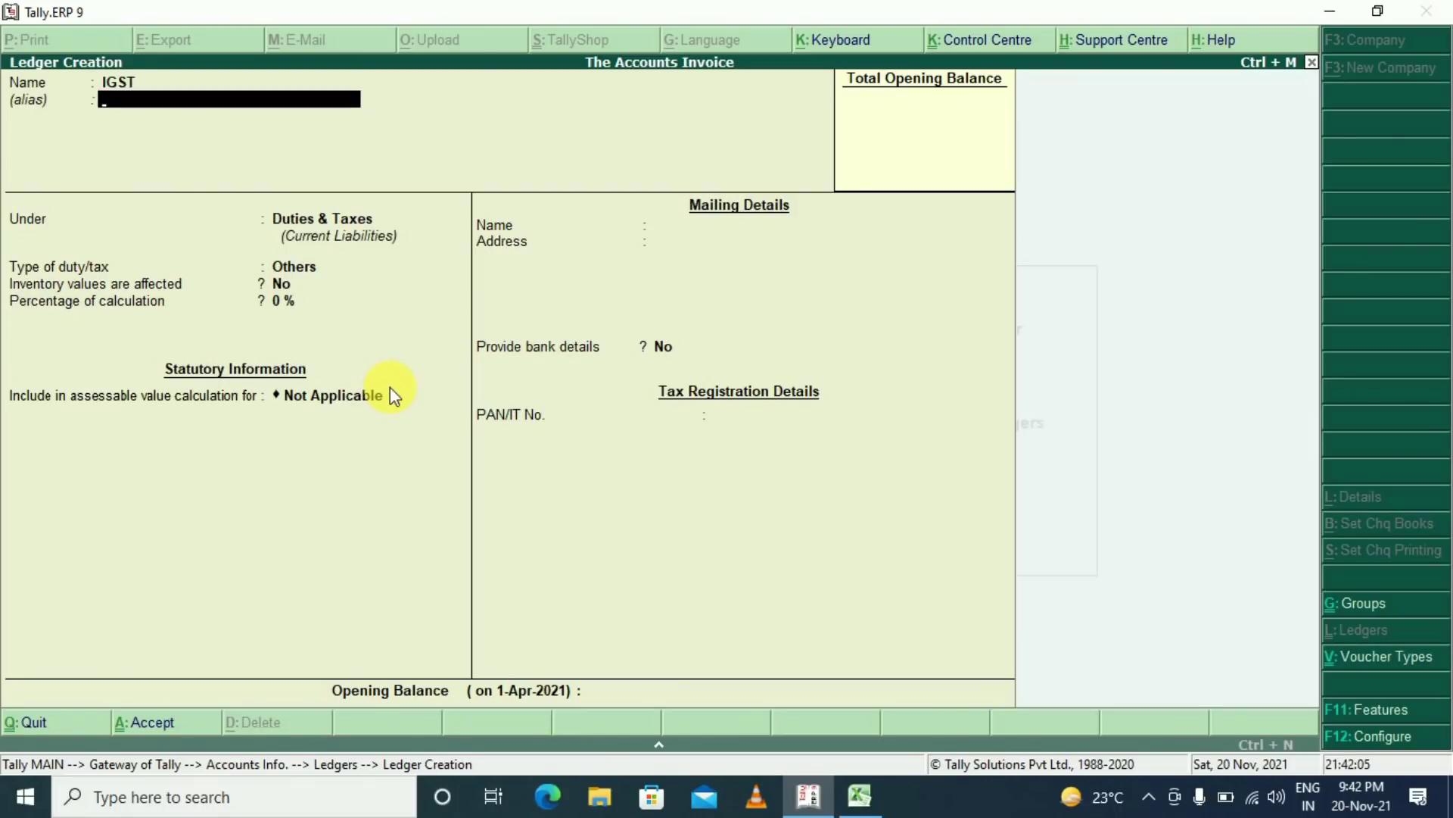
key("Return")
key("Return")
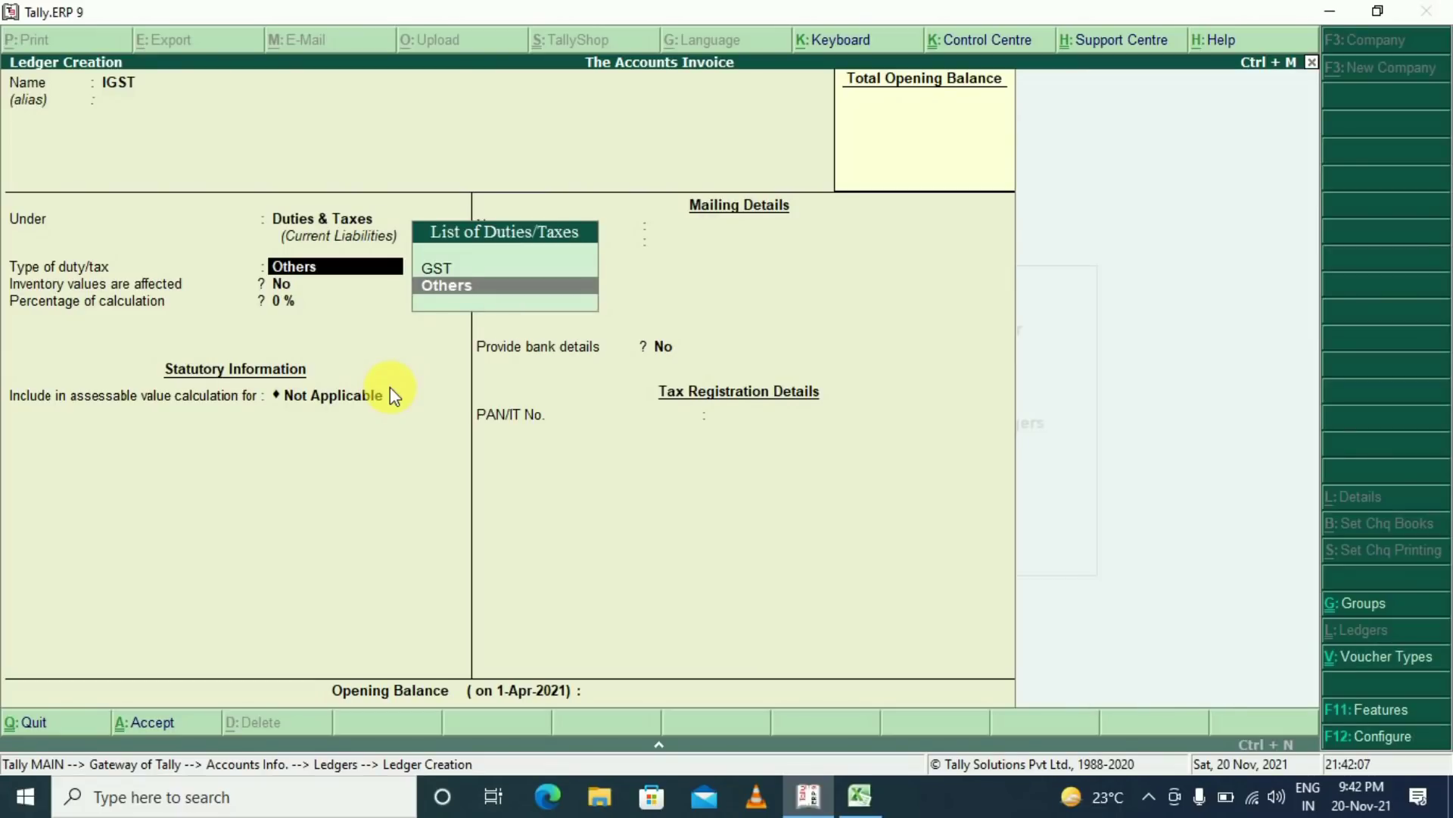
key("Up")
key("Return")
key("Down")
key("Down")
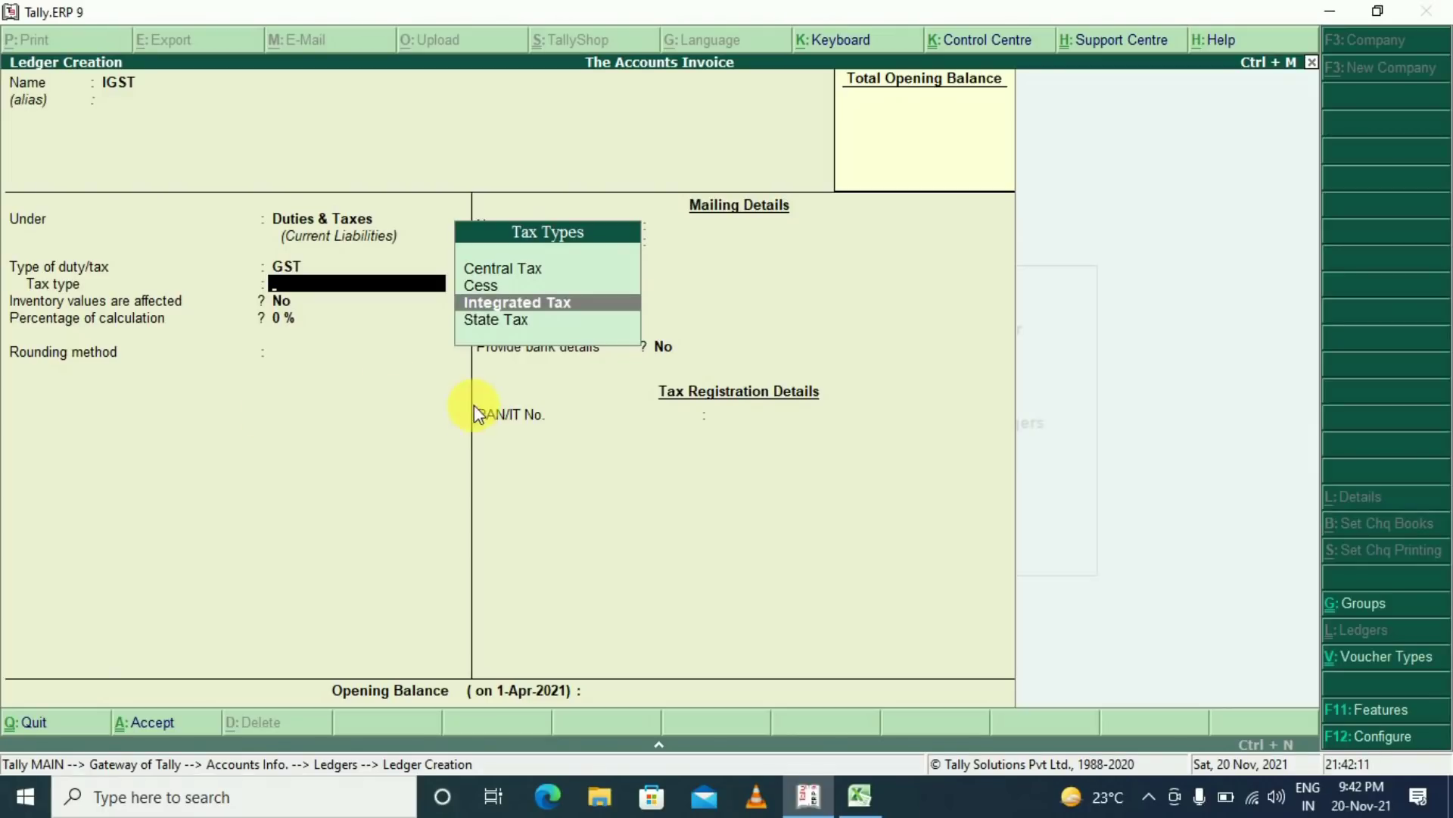
key("Return")
key("Return")
key("Return")
key("Return")
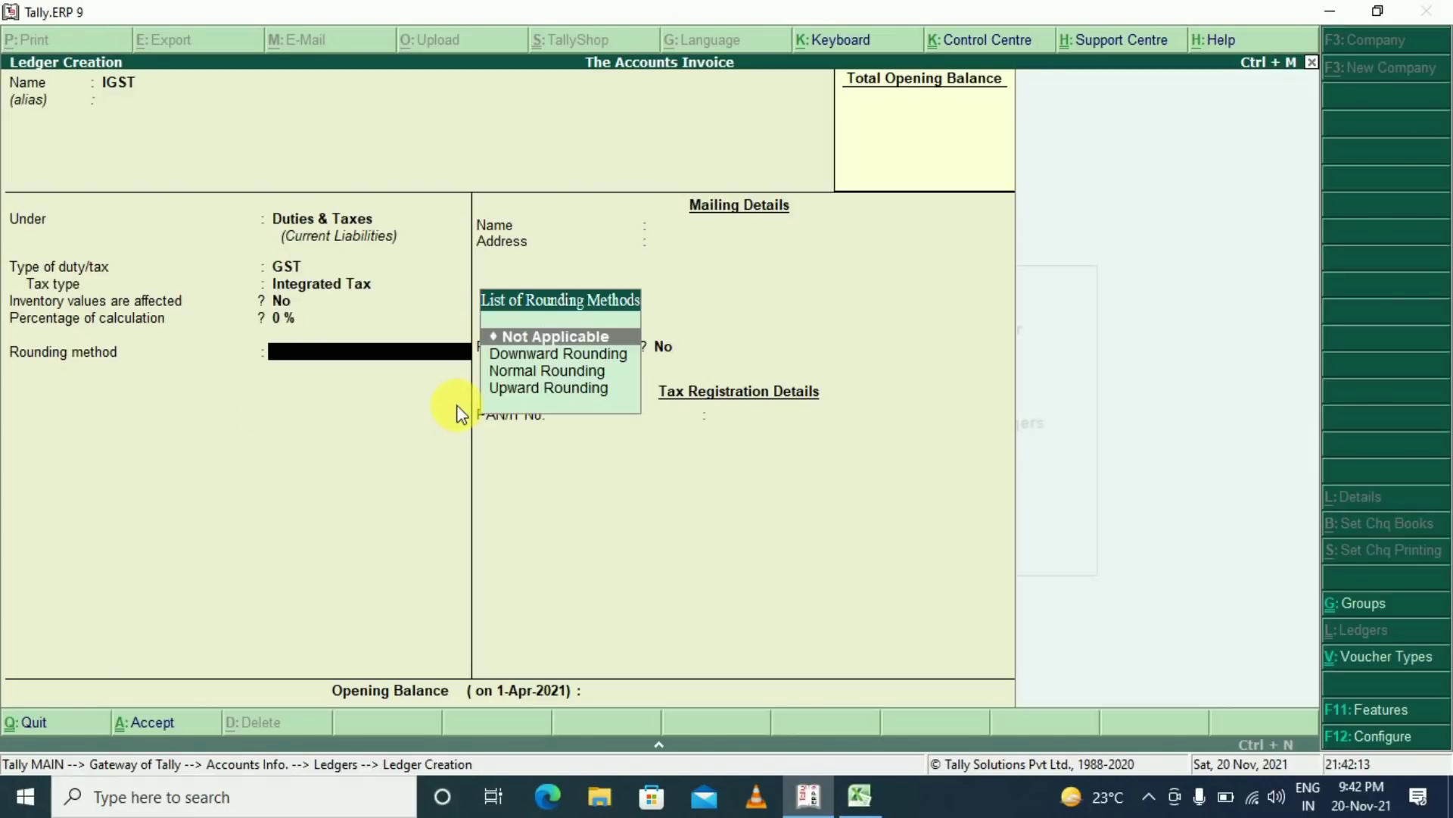
key("Return")
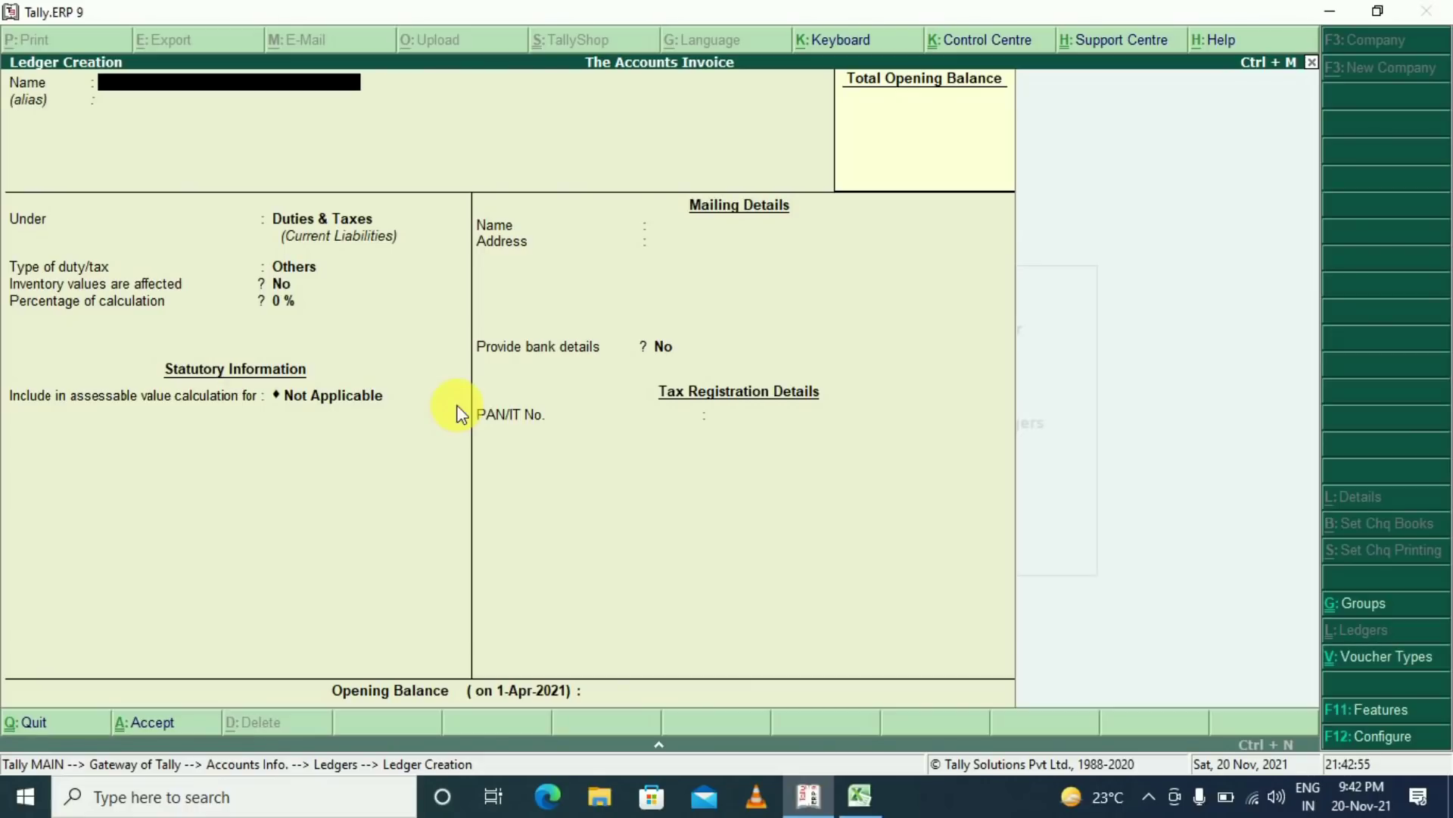
Start a ledger named 'Abc Delhi' under Sundry Debtors
type("Abc Delhi")
key("Return")
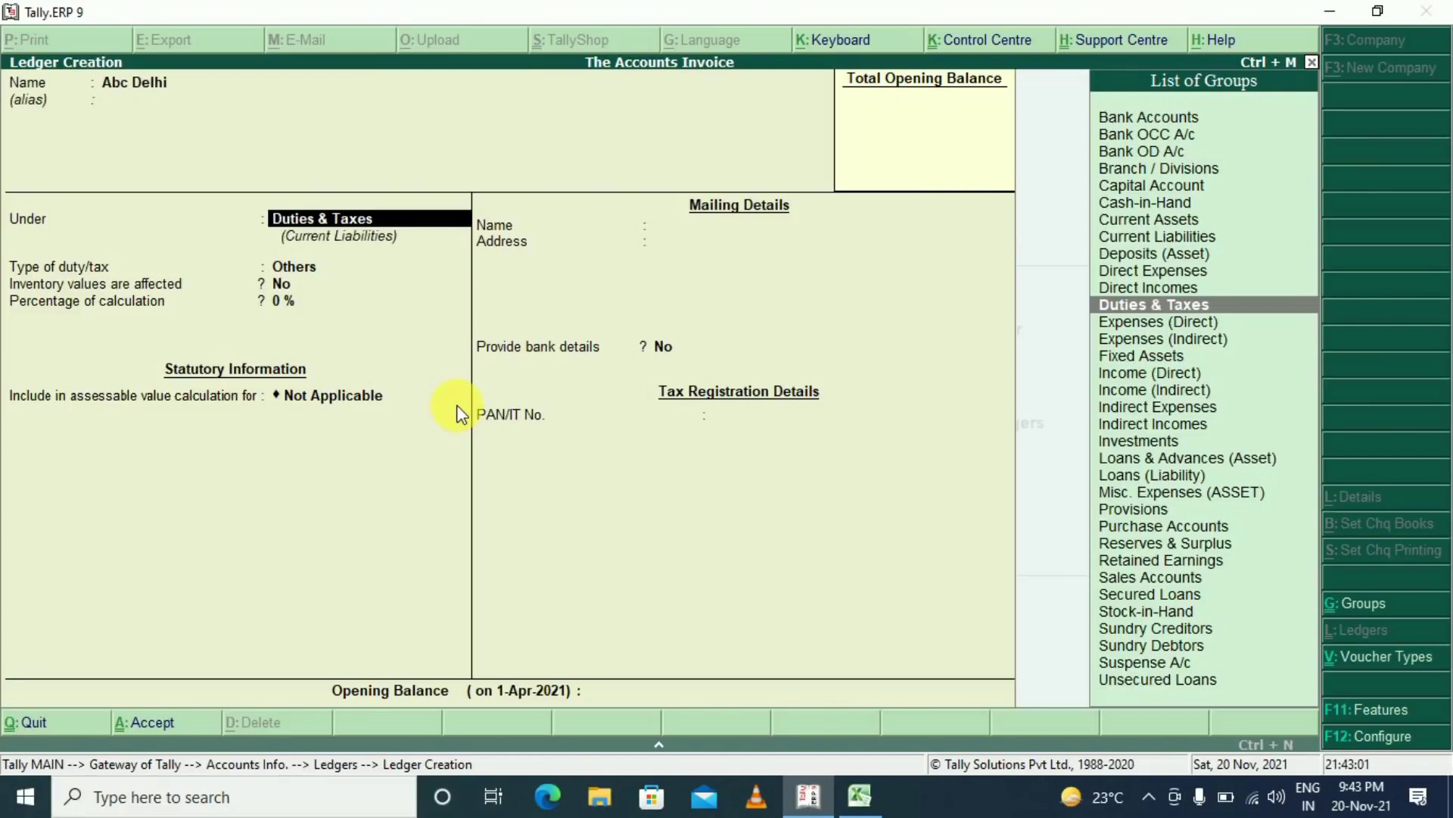
type("Sund")
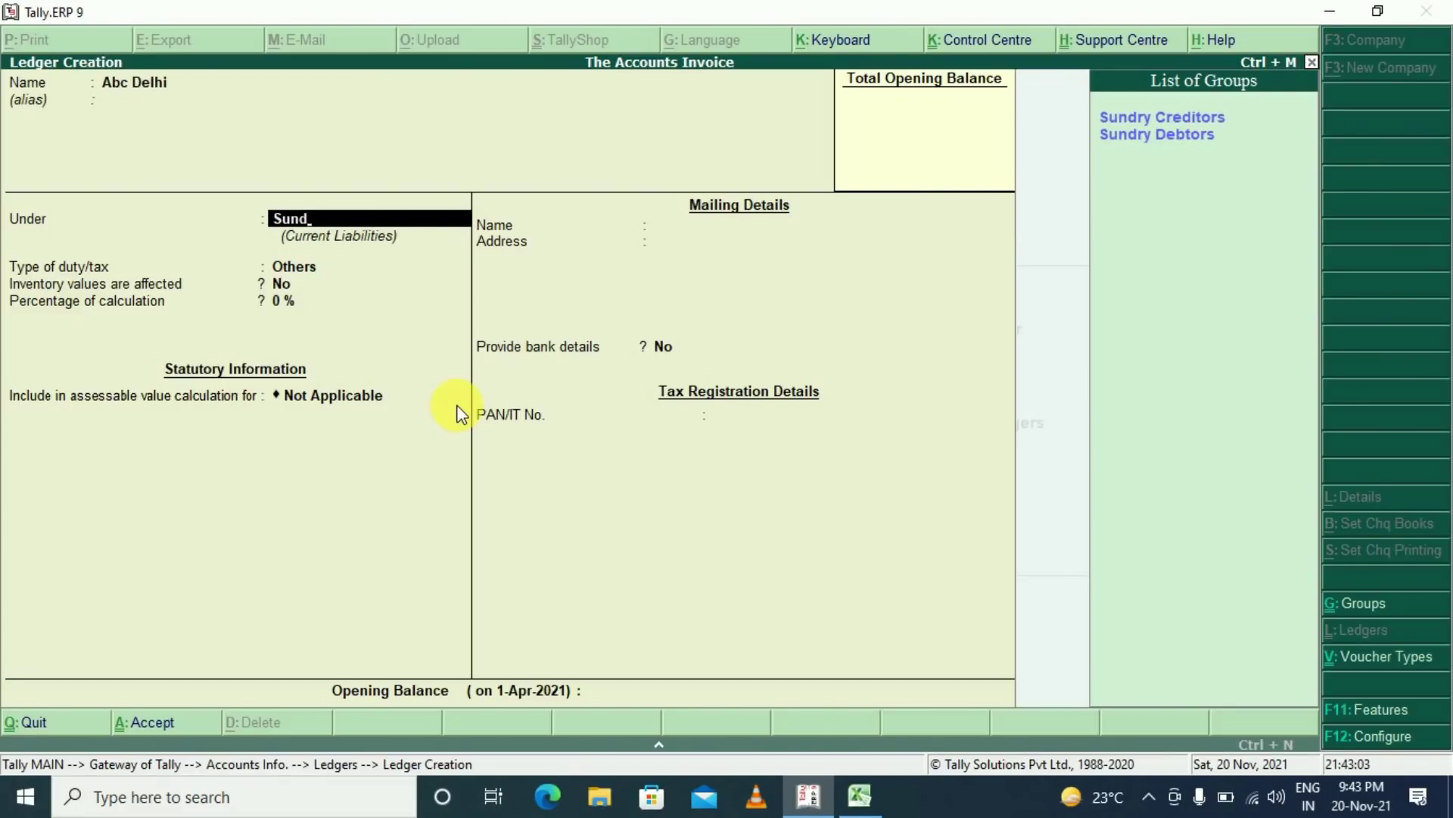
key("Down")
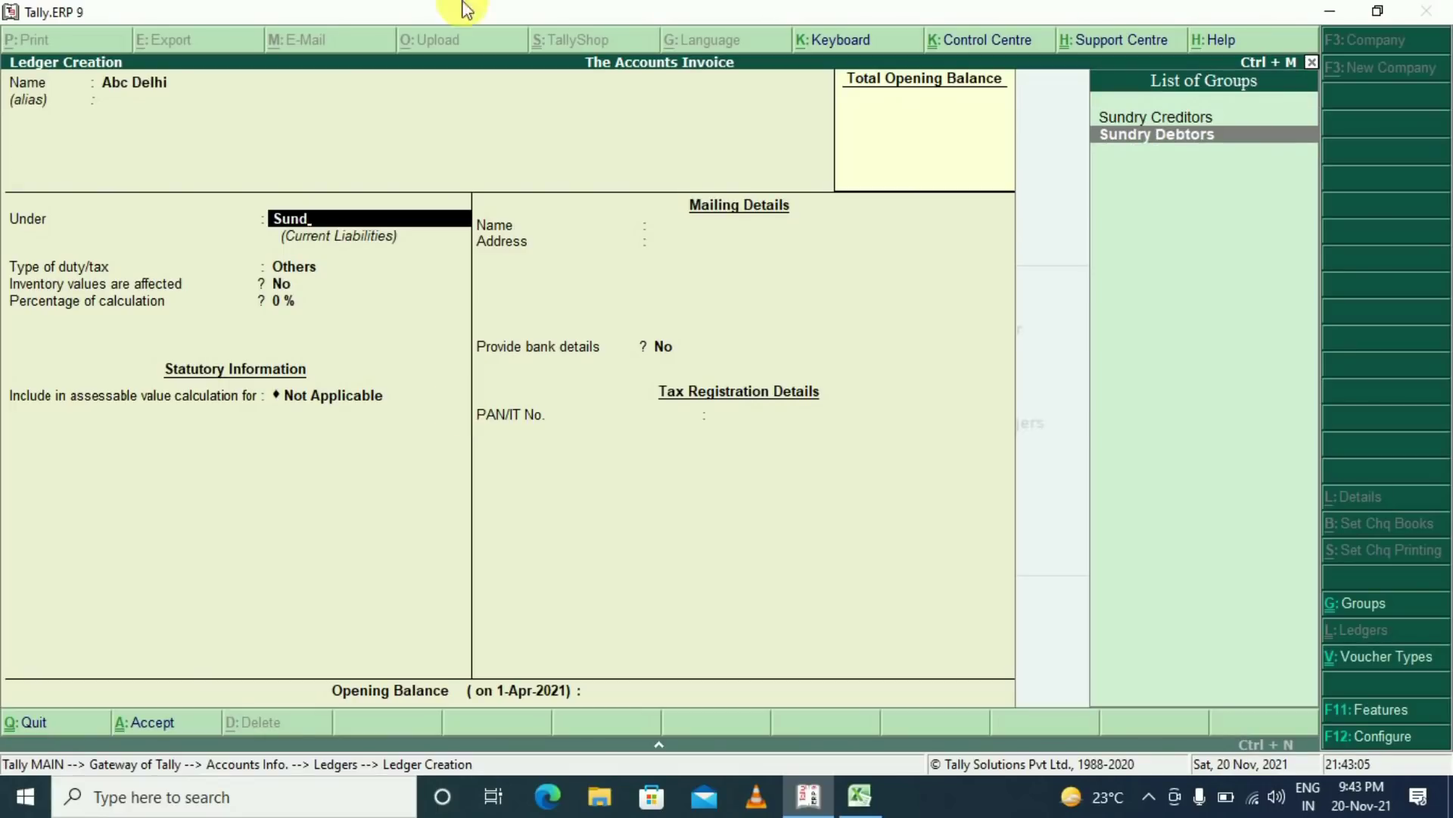
key("Return")
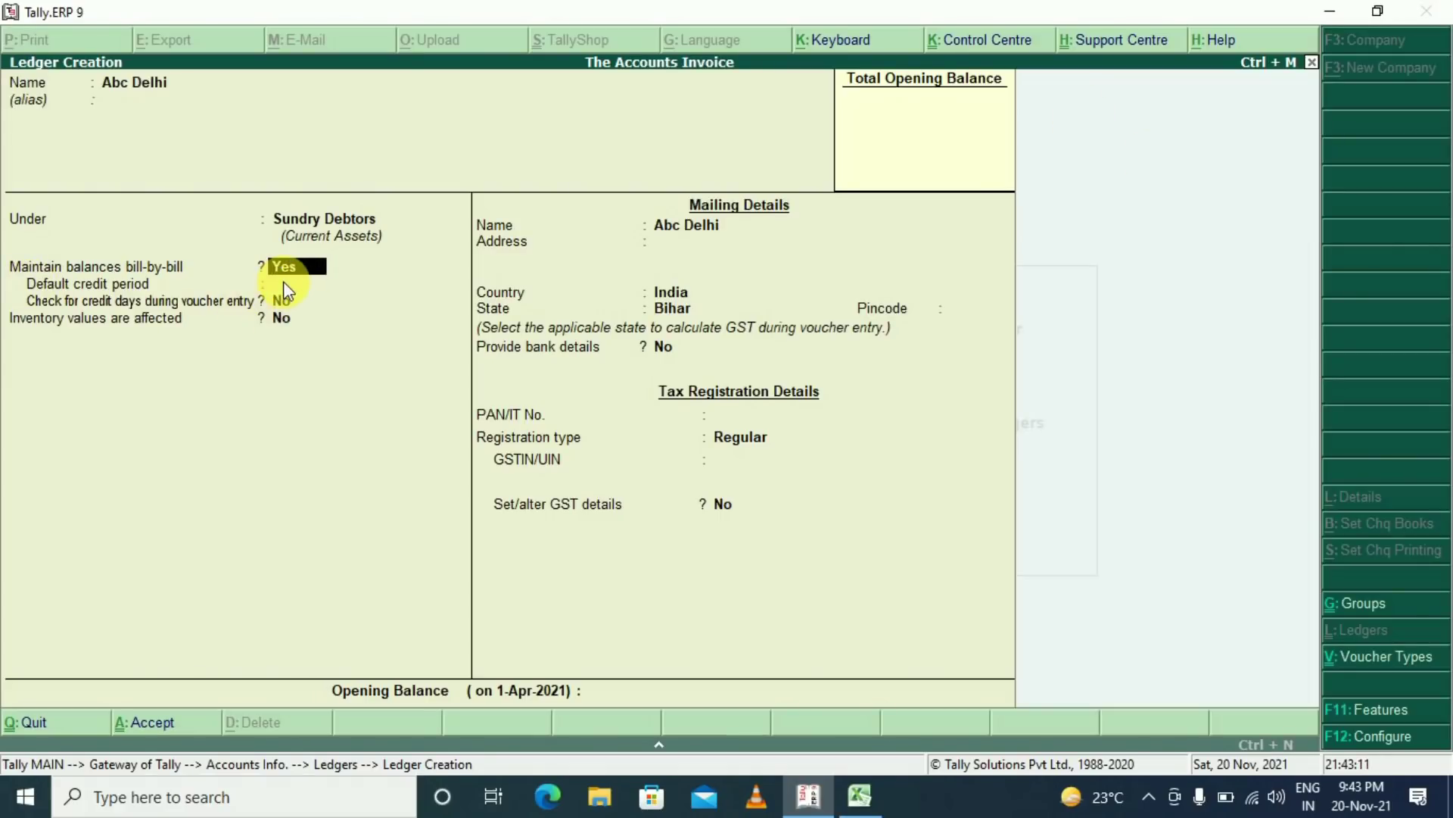
Keep bill-by-bill defaults, a blank address and country India, and set the state to Delhi
key("Return")
key("Return")
key("Return")
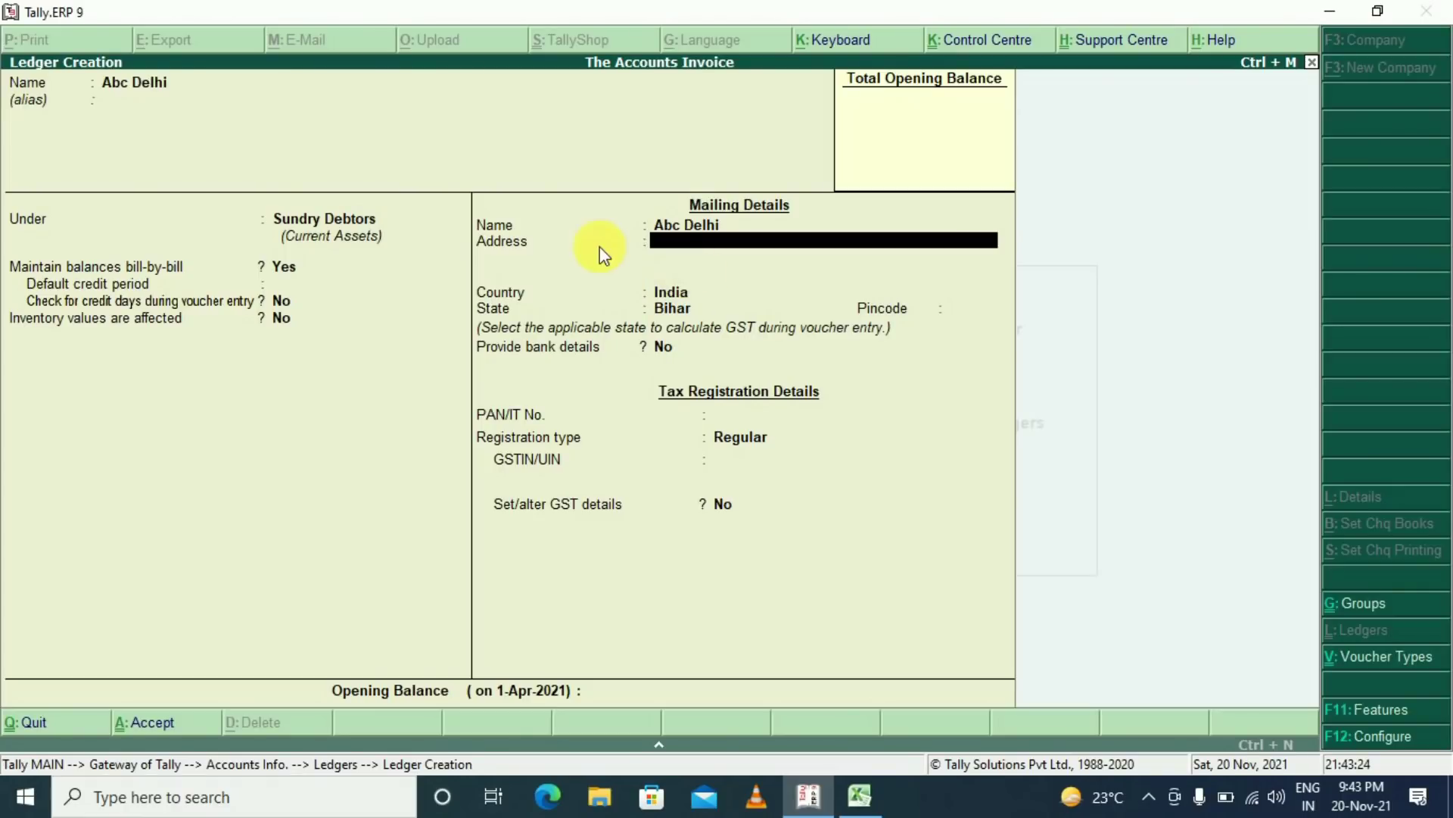
key("Return")
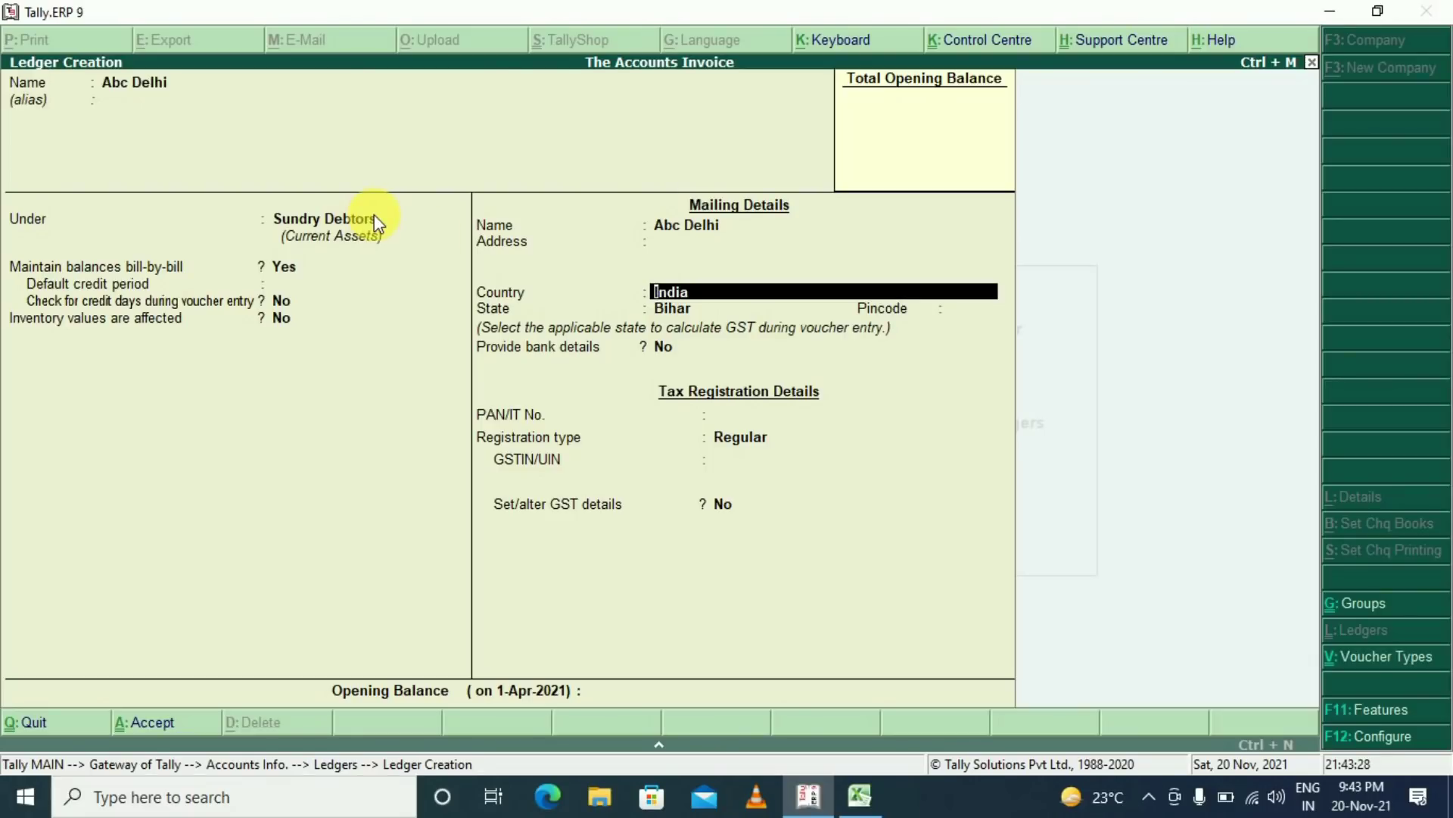
key("Return")
key("Return")
left_click(685, 308)
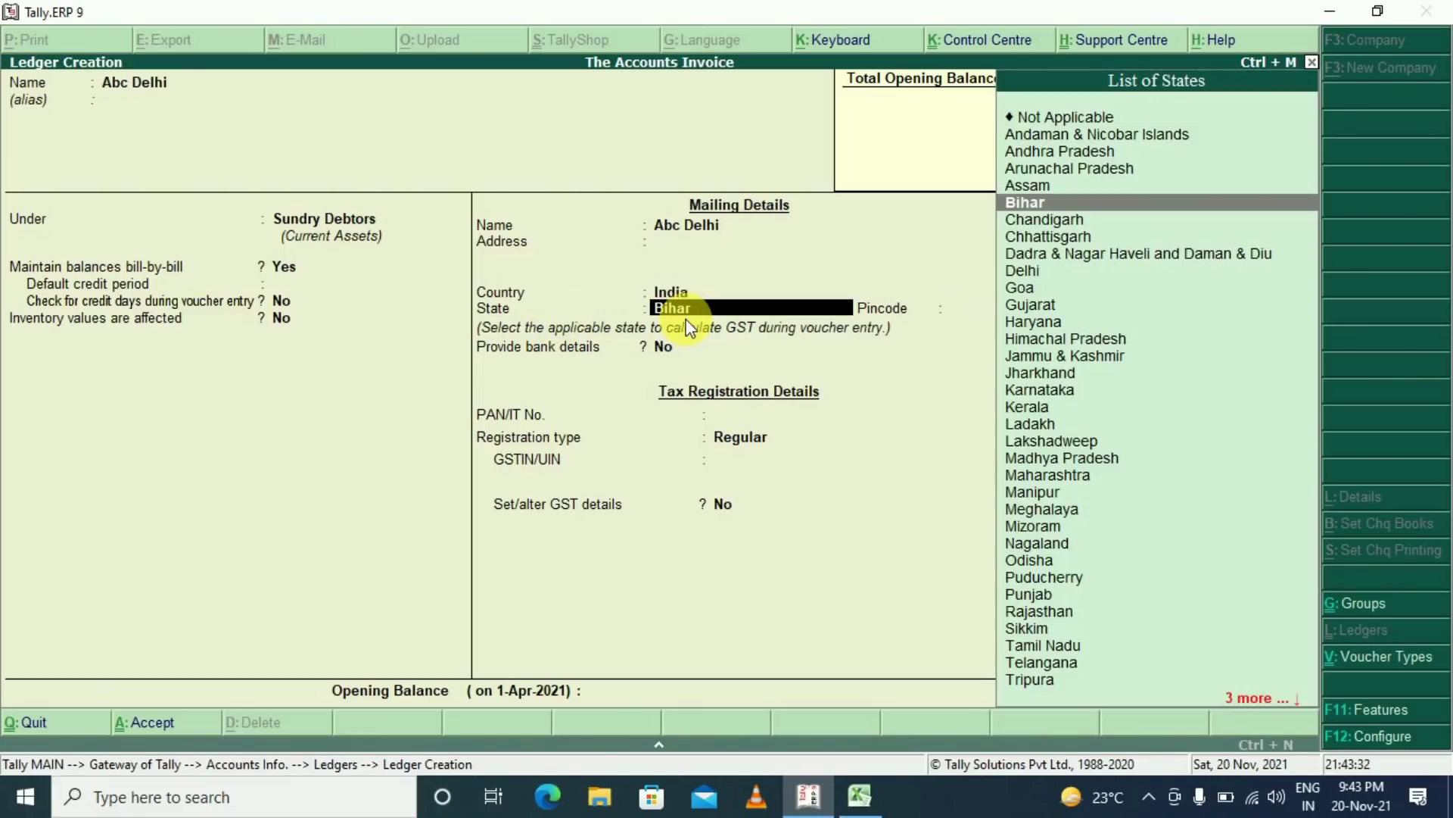
type("Del")
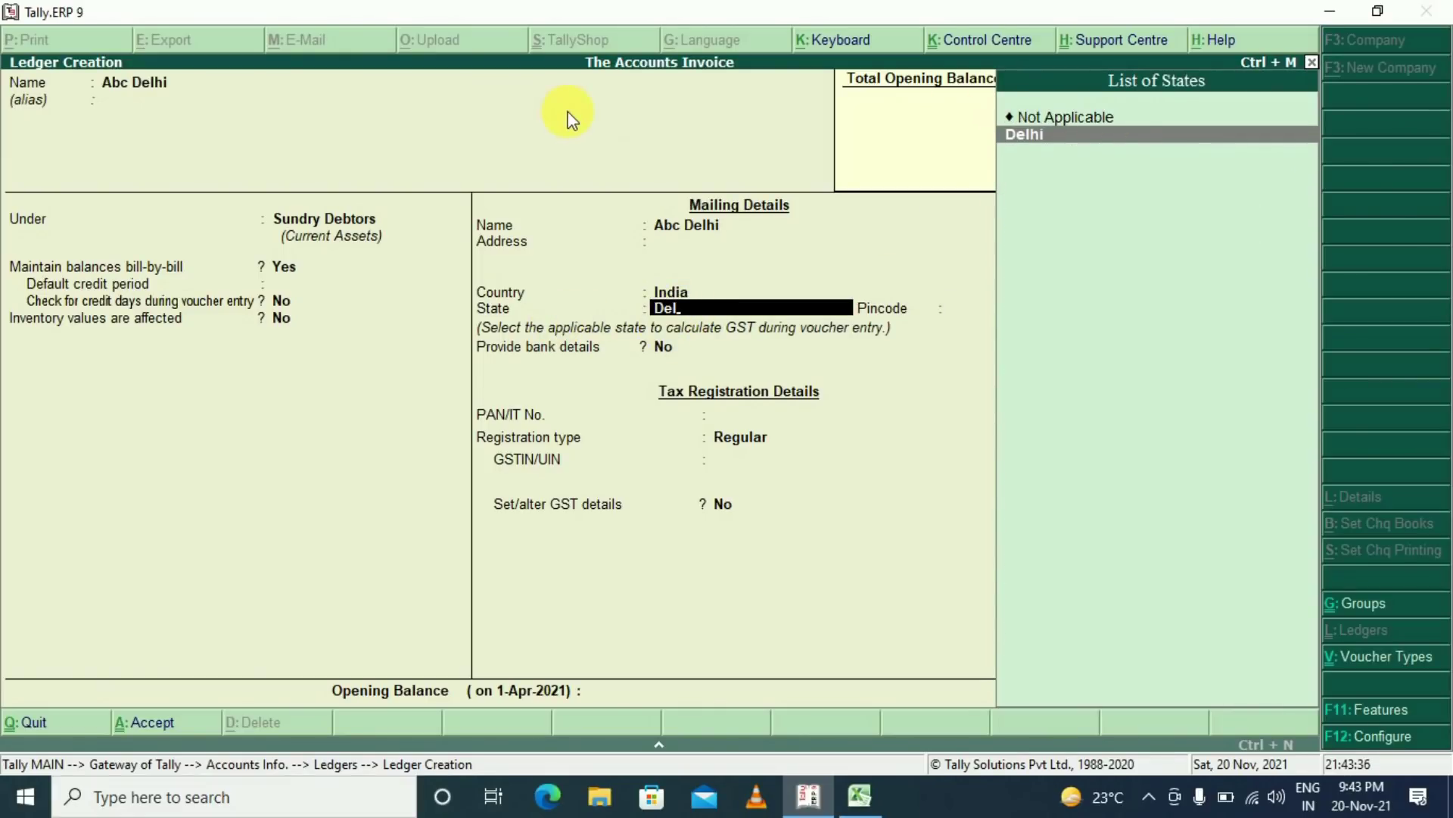
key("Return")
key("Return")
key("Return")
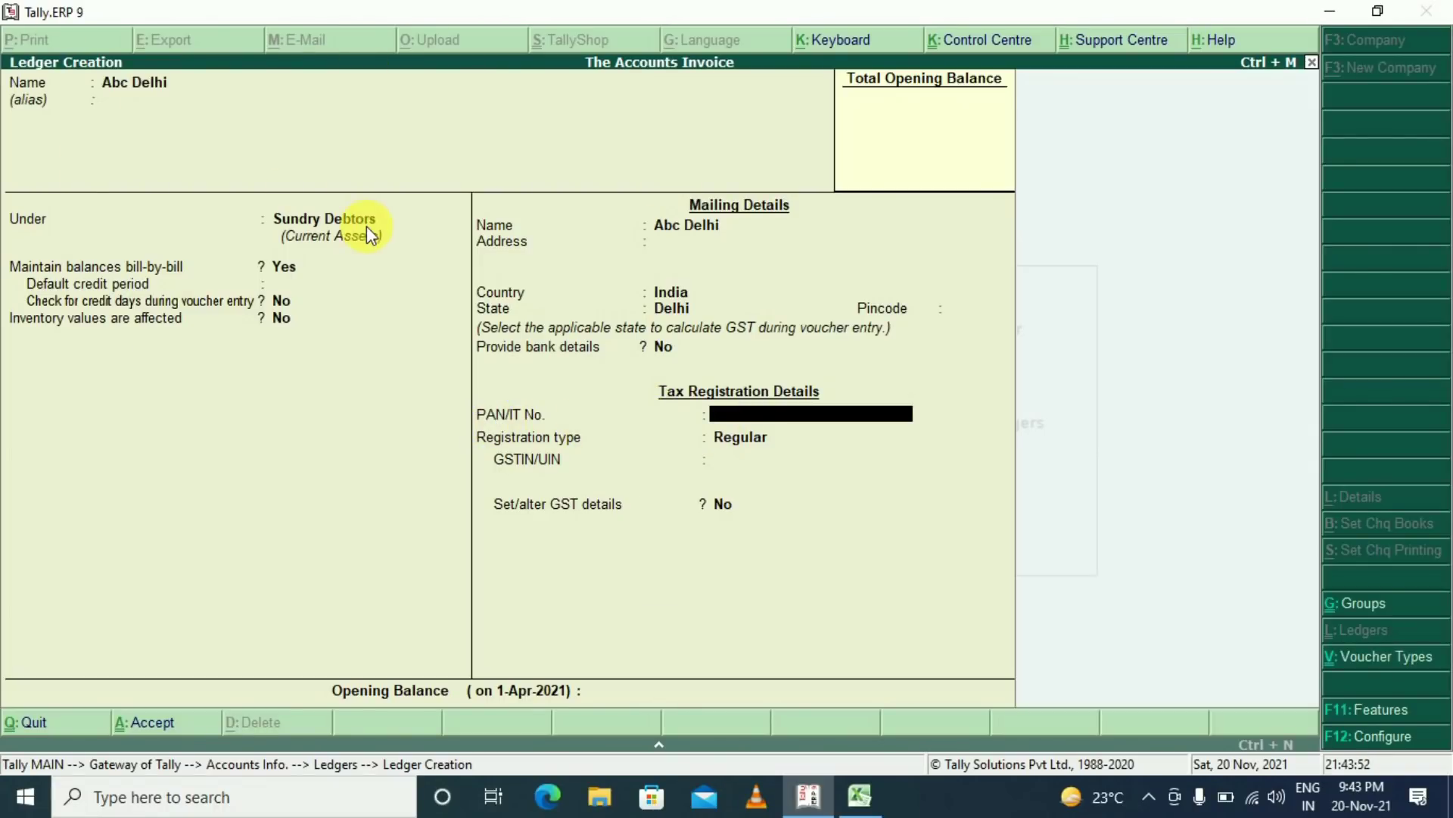
left_click(701, 443)
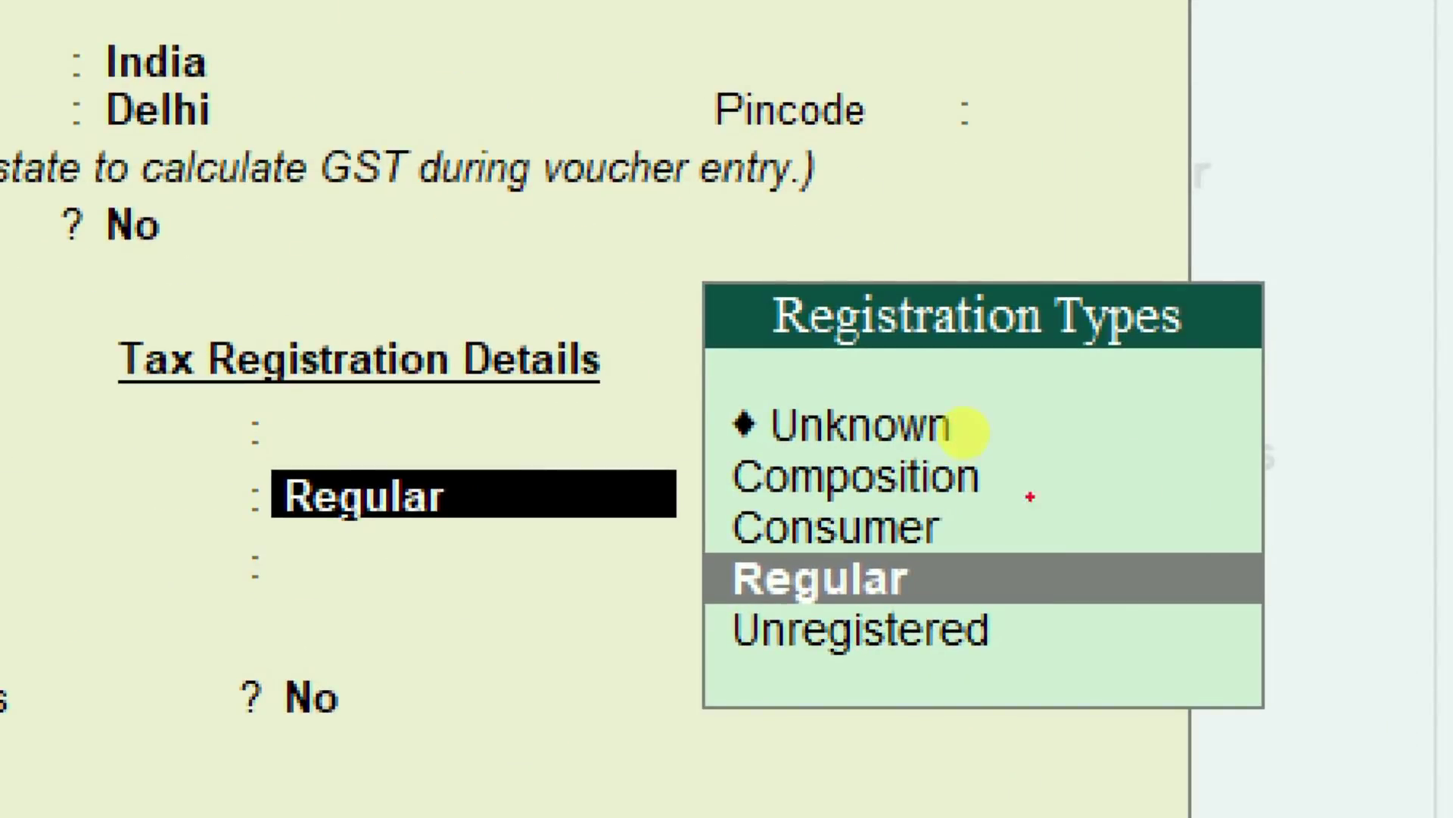
Set Abc Delhi's registration type to Regular, paste its GSTIN/UIN, save it, and quit ledger creation
left_click_drag(1034, 469, 1184, 439)
mouse_move(999, 521)
left_mouse_down()
mouse_move(1102, 550)
mouse_move(1124, 522)
left_mouse_up()
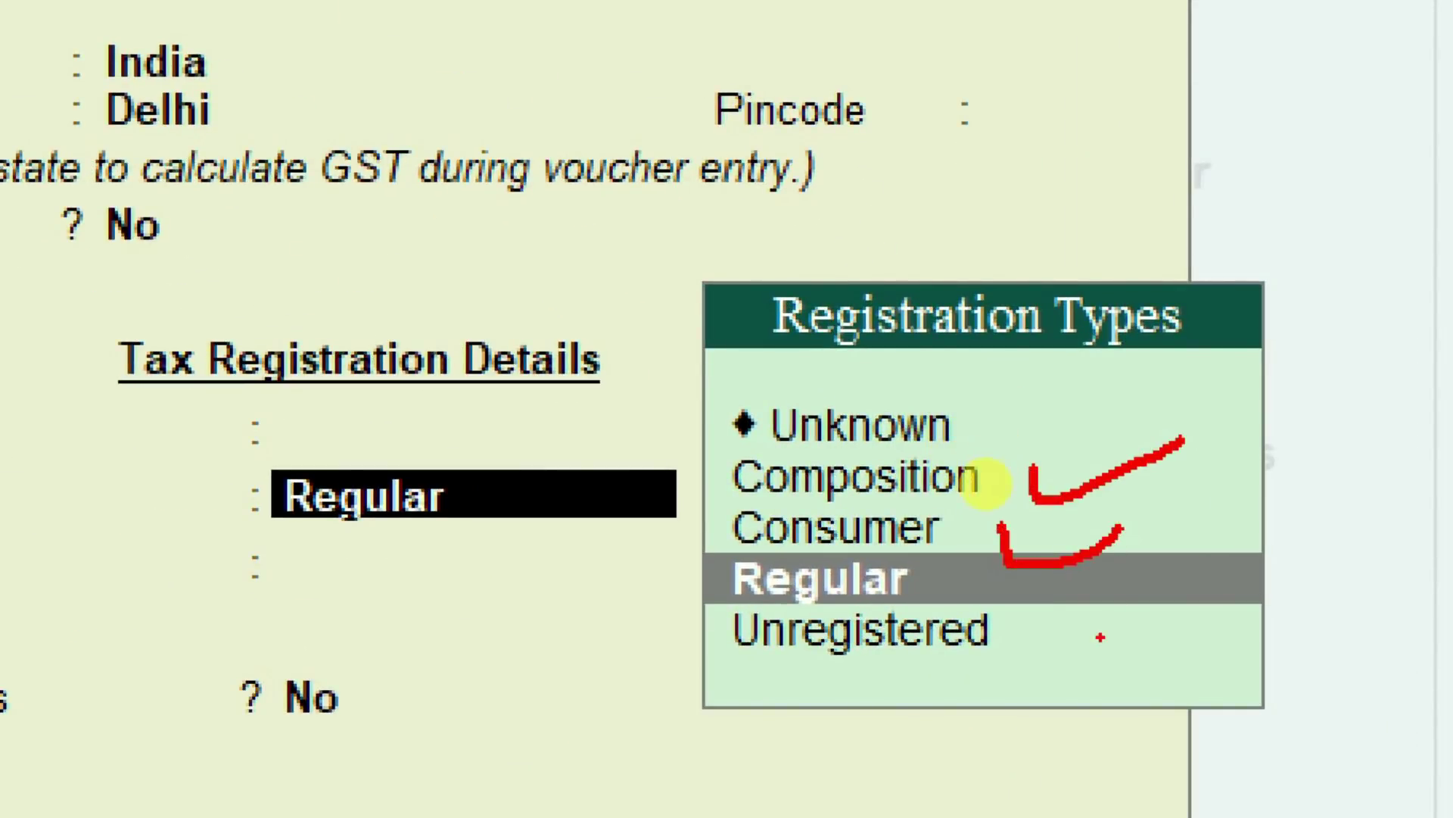
left_click_drag(1071, 575, 1094, 649)
left_click_drag(1094, 650, 1222, 568)
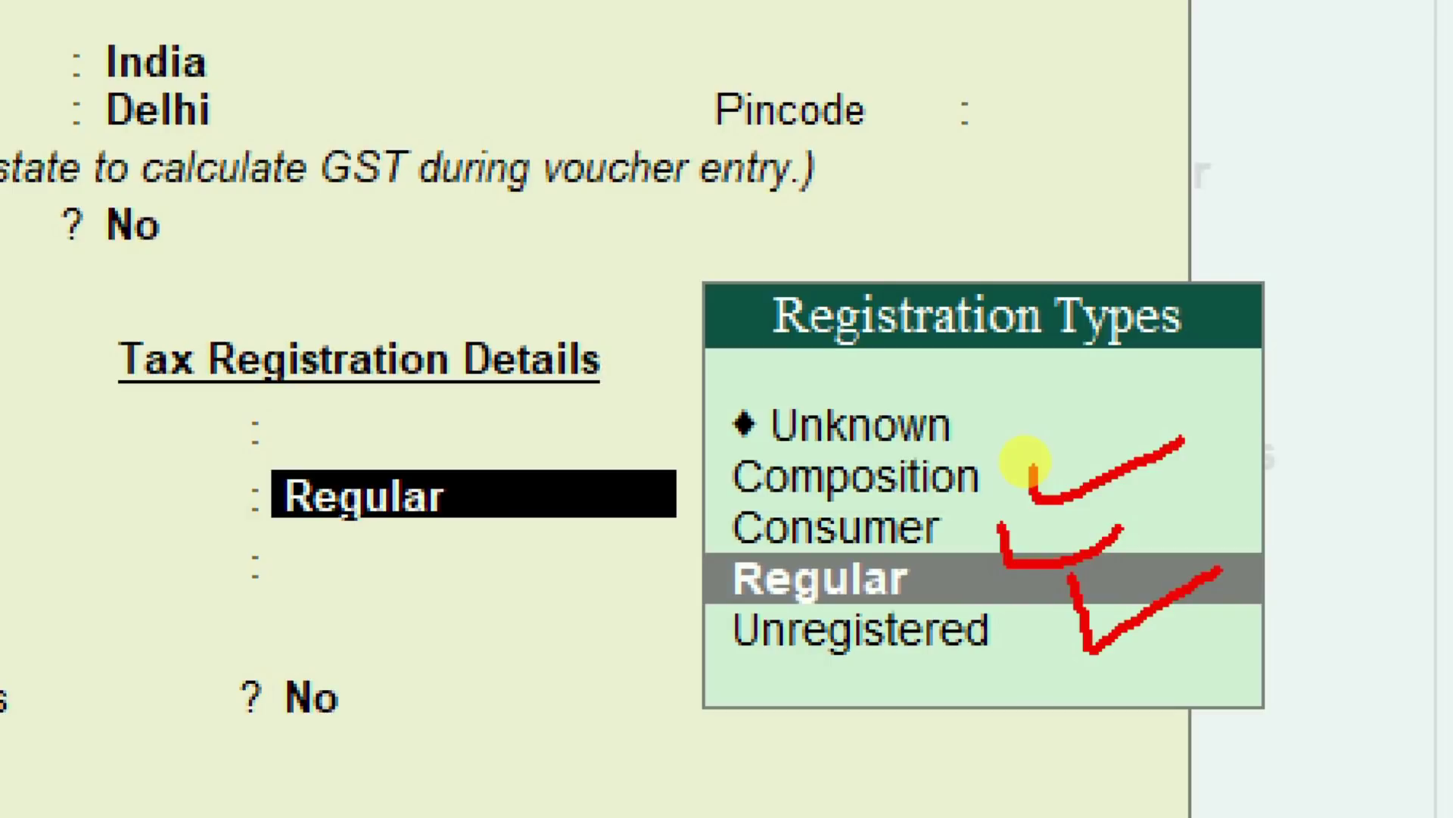
mouse_move(1016, 683)
left_mouse_down()
mouse_move(1028, 700)
mouse_move(1130, 685)
left_mouse_up()
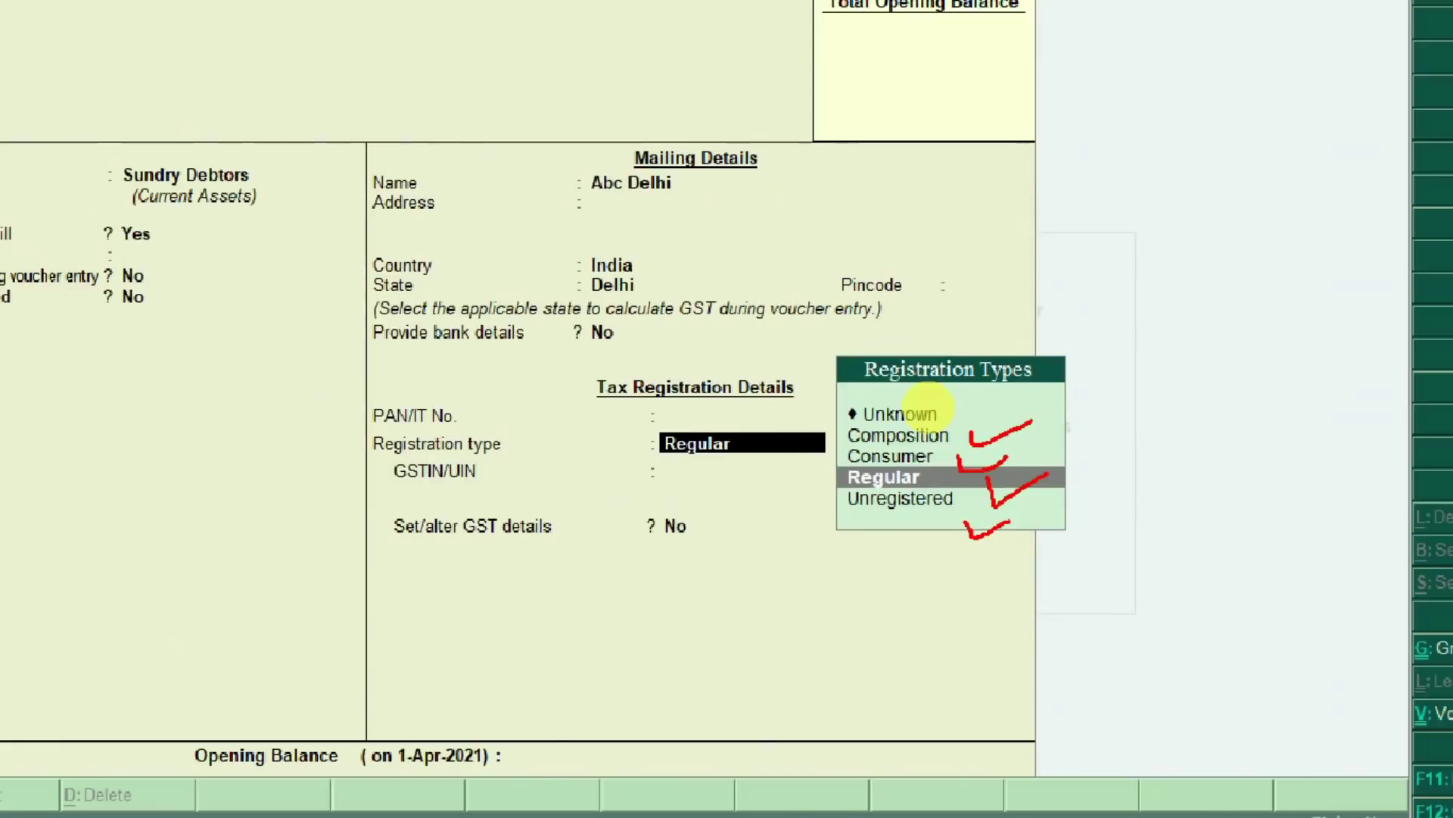
key("Escape")
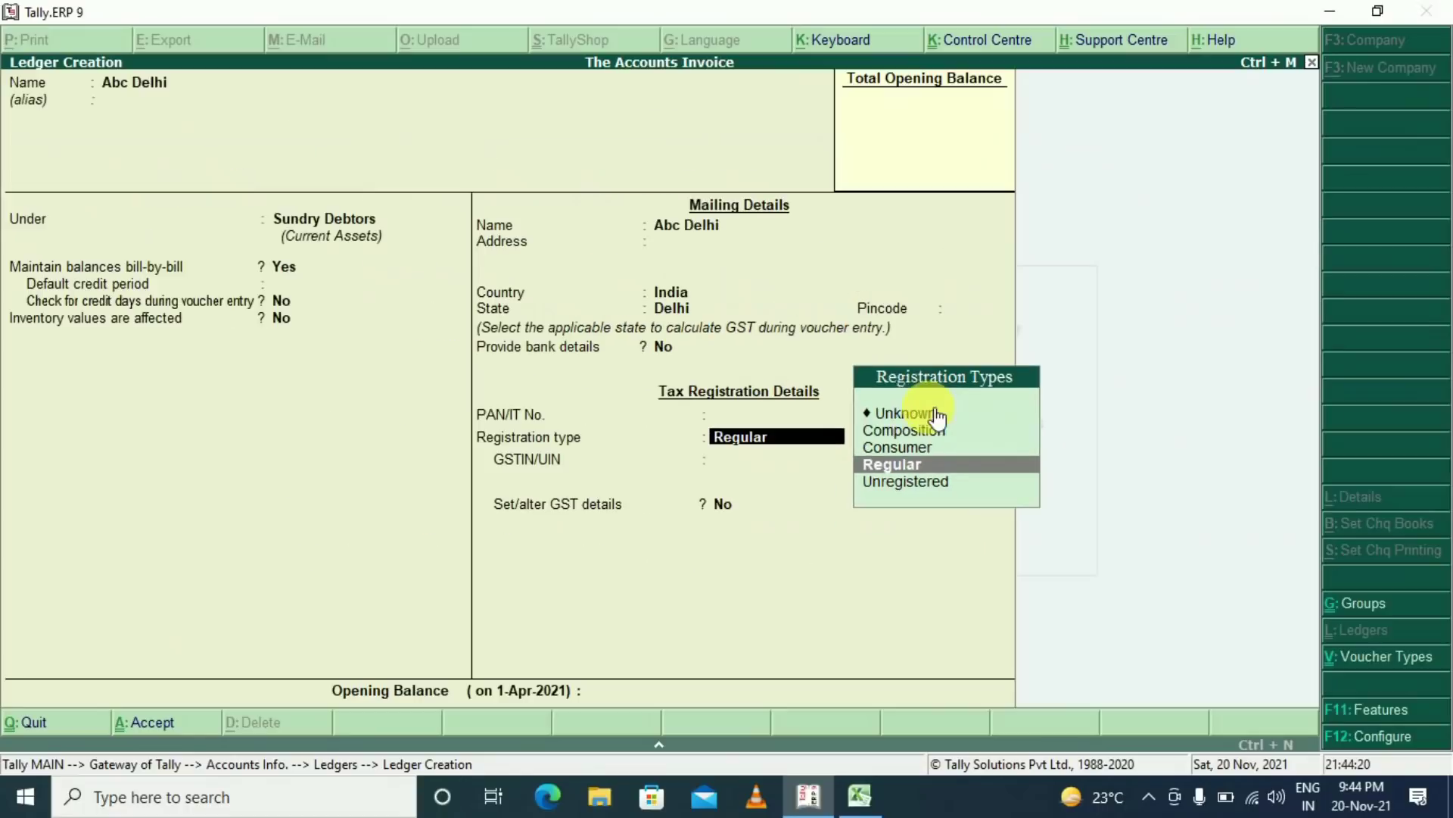
left_click(919, 465)
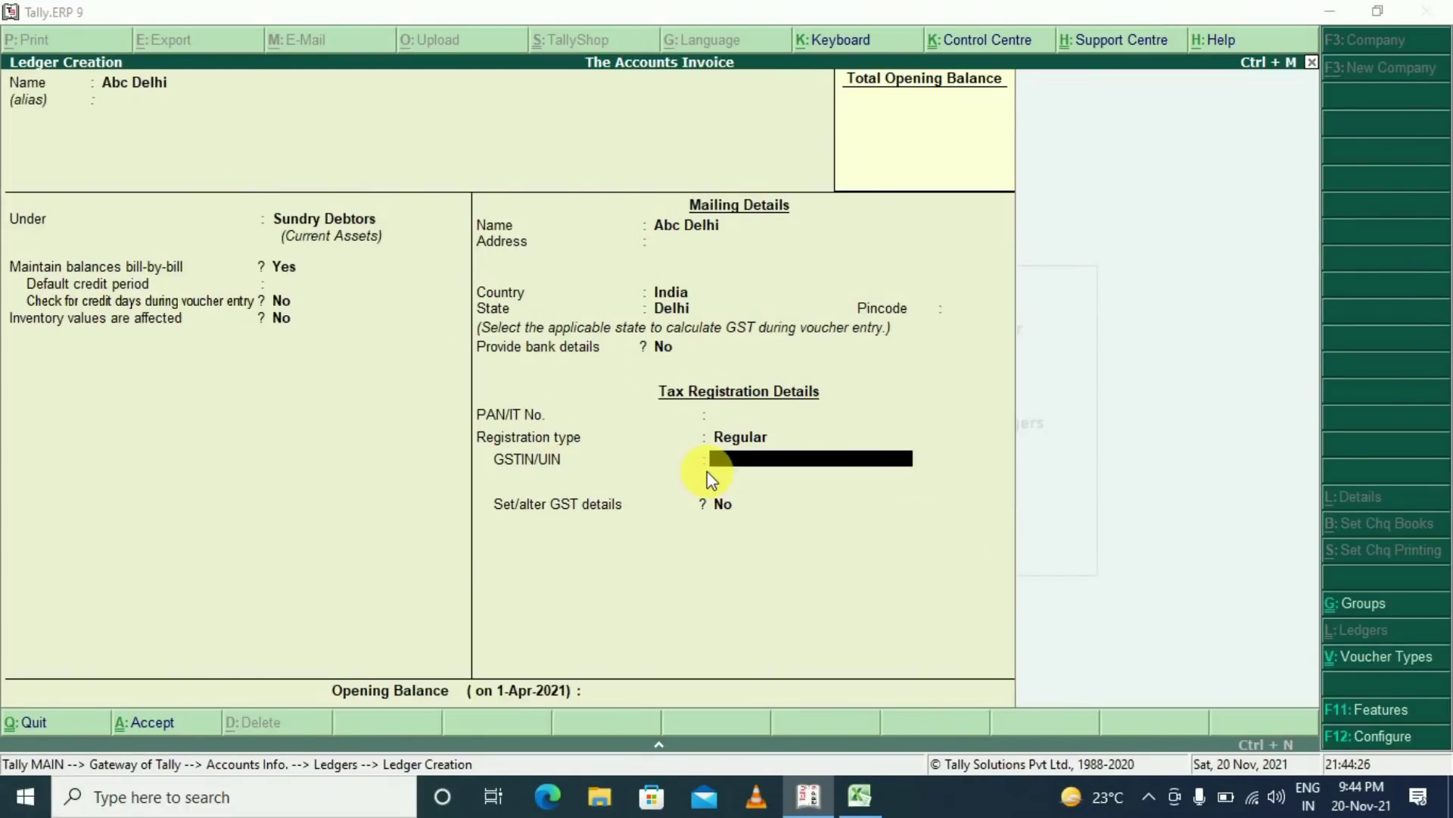
key("ctrl+alt+v")
key("Return")
key("Return")
key("Return")
key("Return")
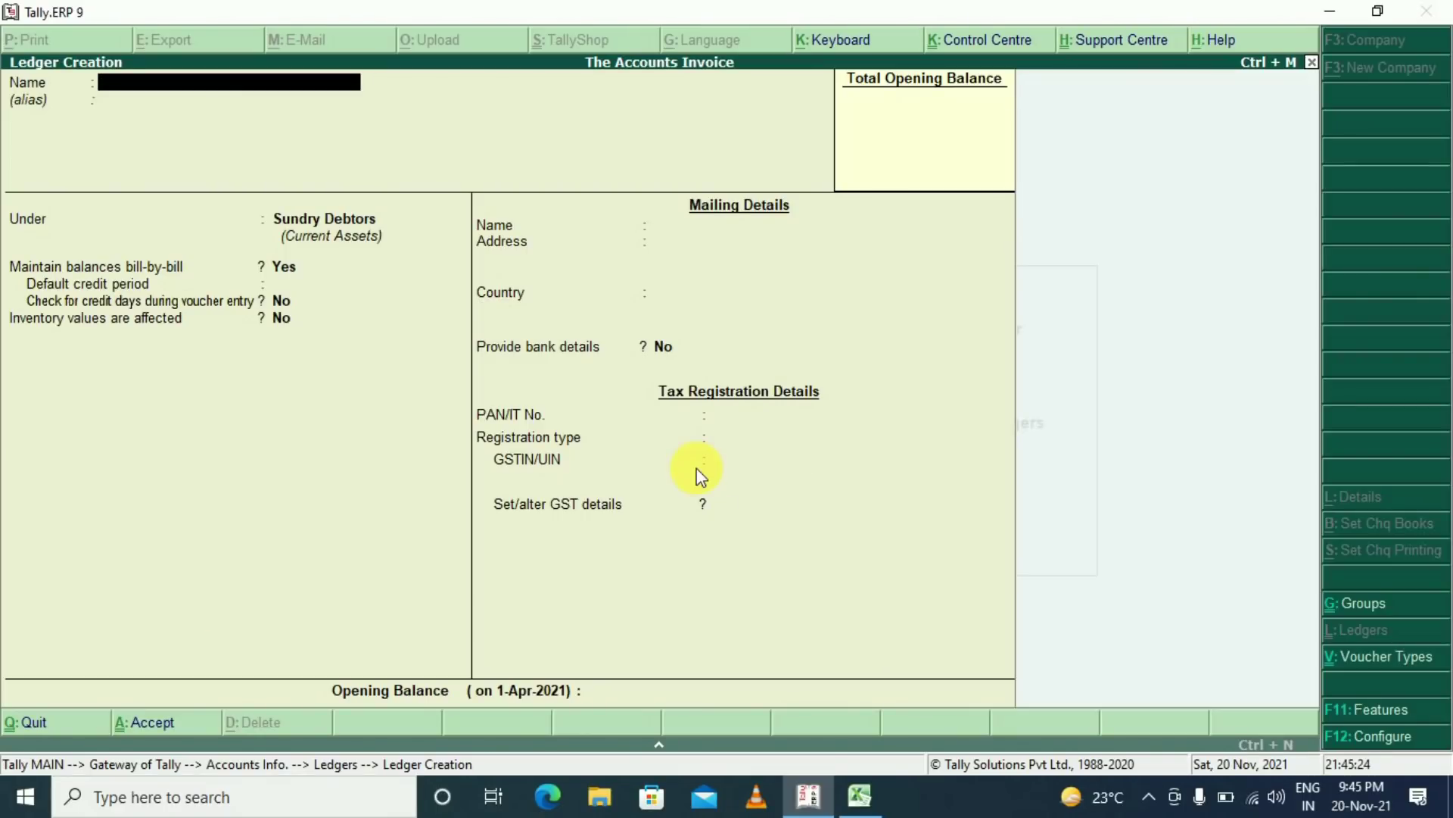
key("Escape")
key("Return")
Navigate from Gateway of Tally via Inventory Info > Stock Items > Create to a blank stock item form
key("Escape")
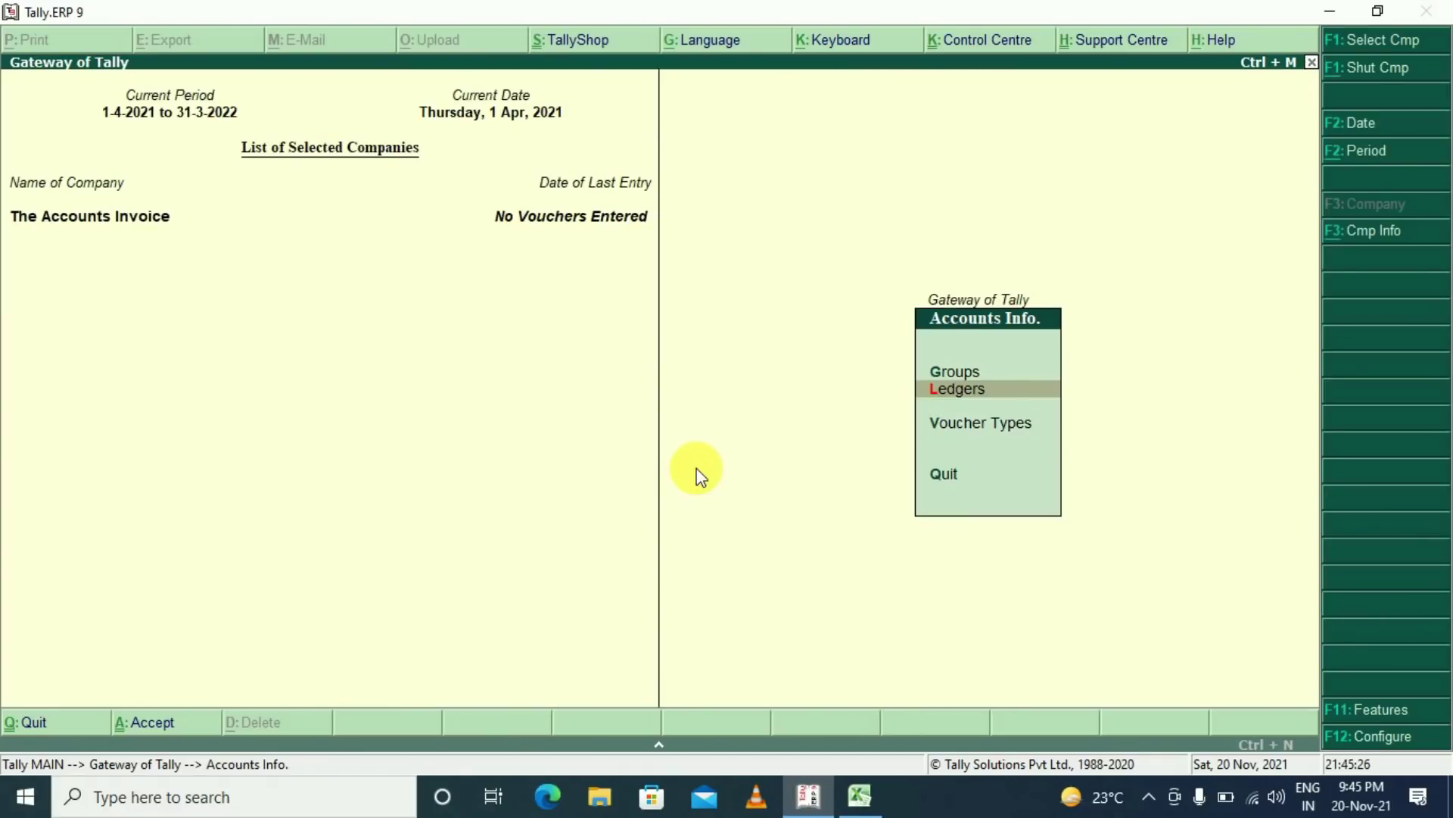
key("Escape")
key("Escape")
key("Escape")
key("Down")
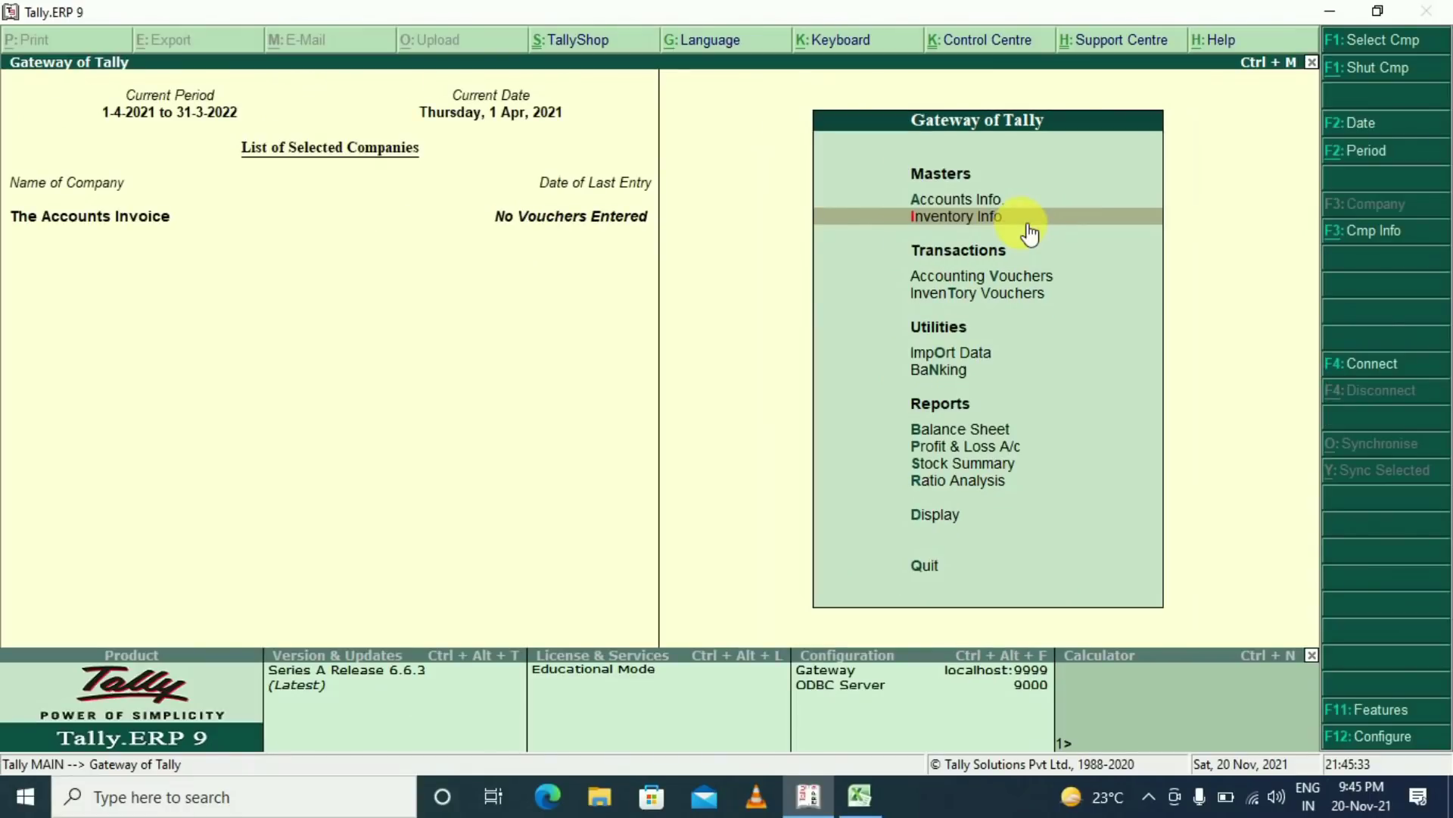
left_click(1059, 206)
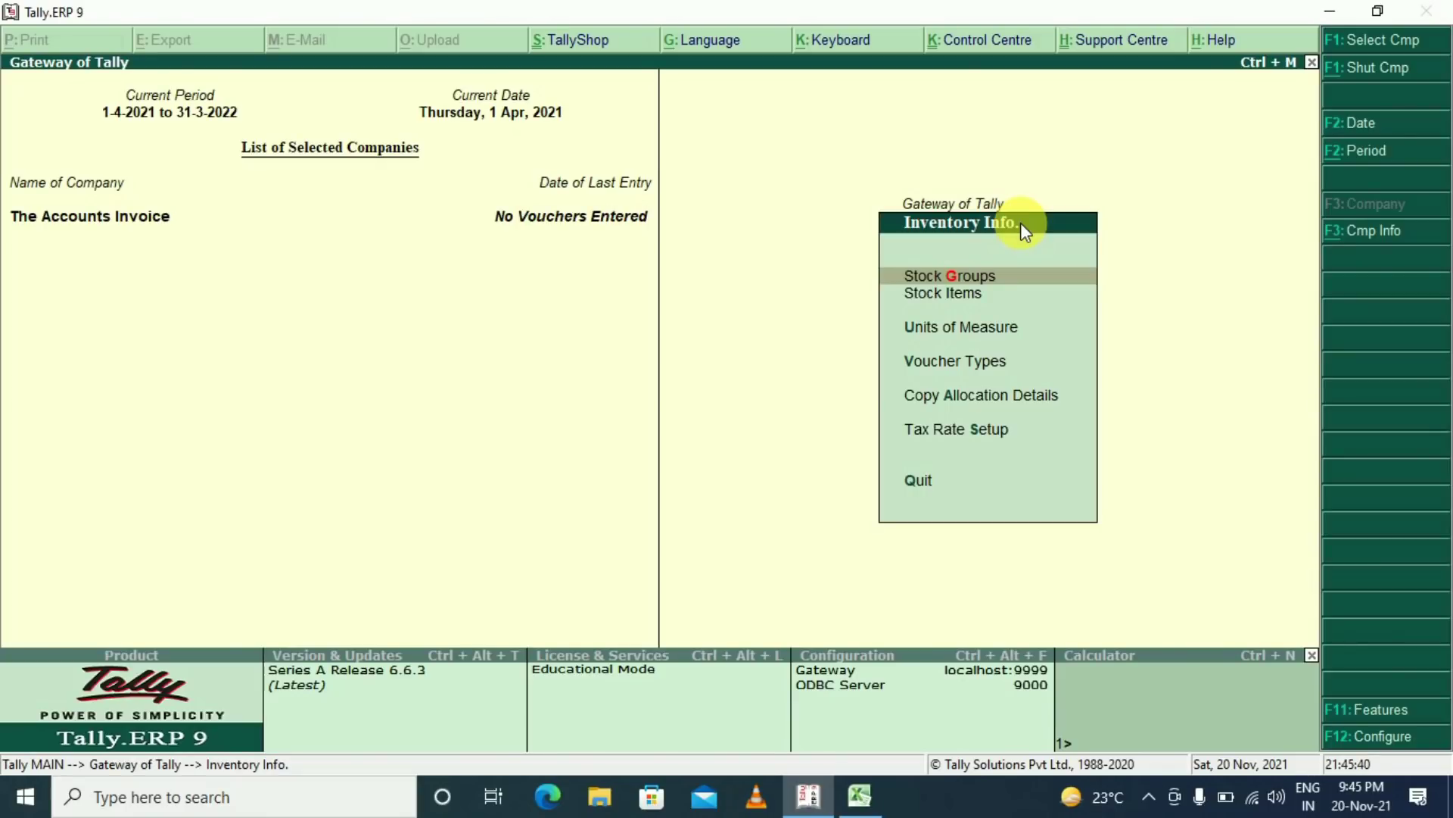
key("Down")
key("Down")
key("Up")
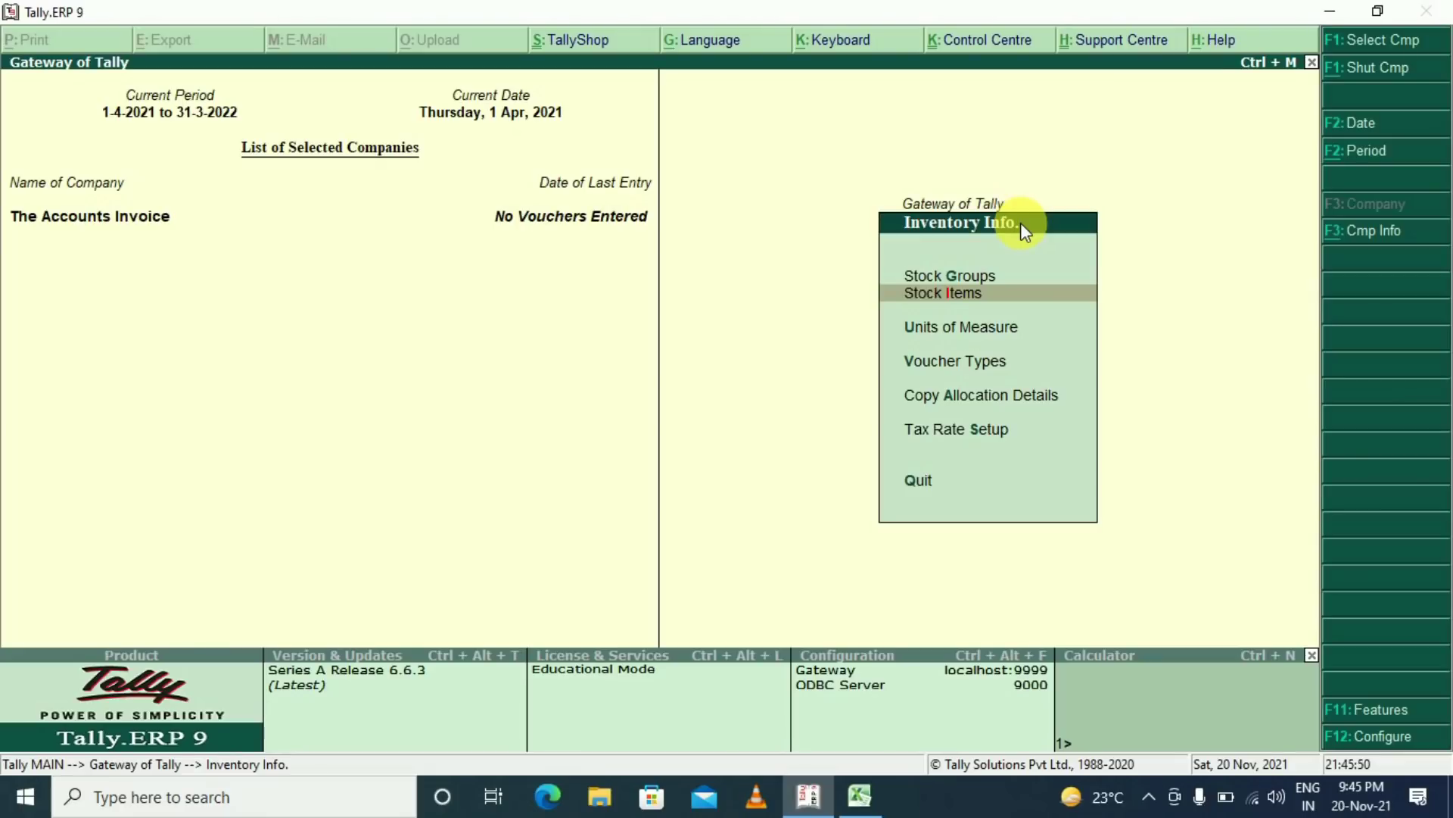
key("Return")
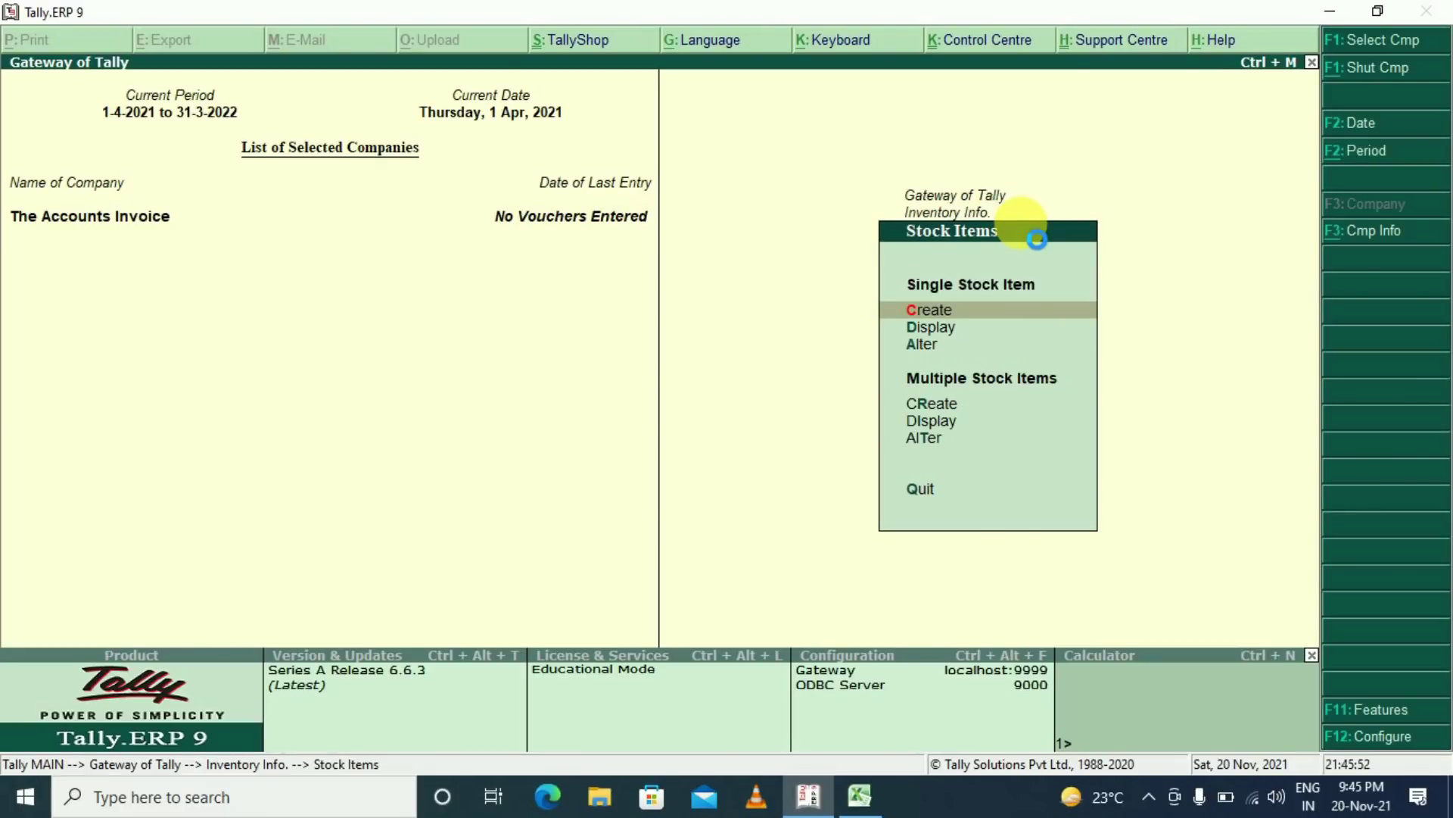
key("Return")
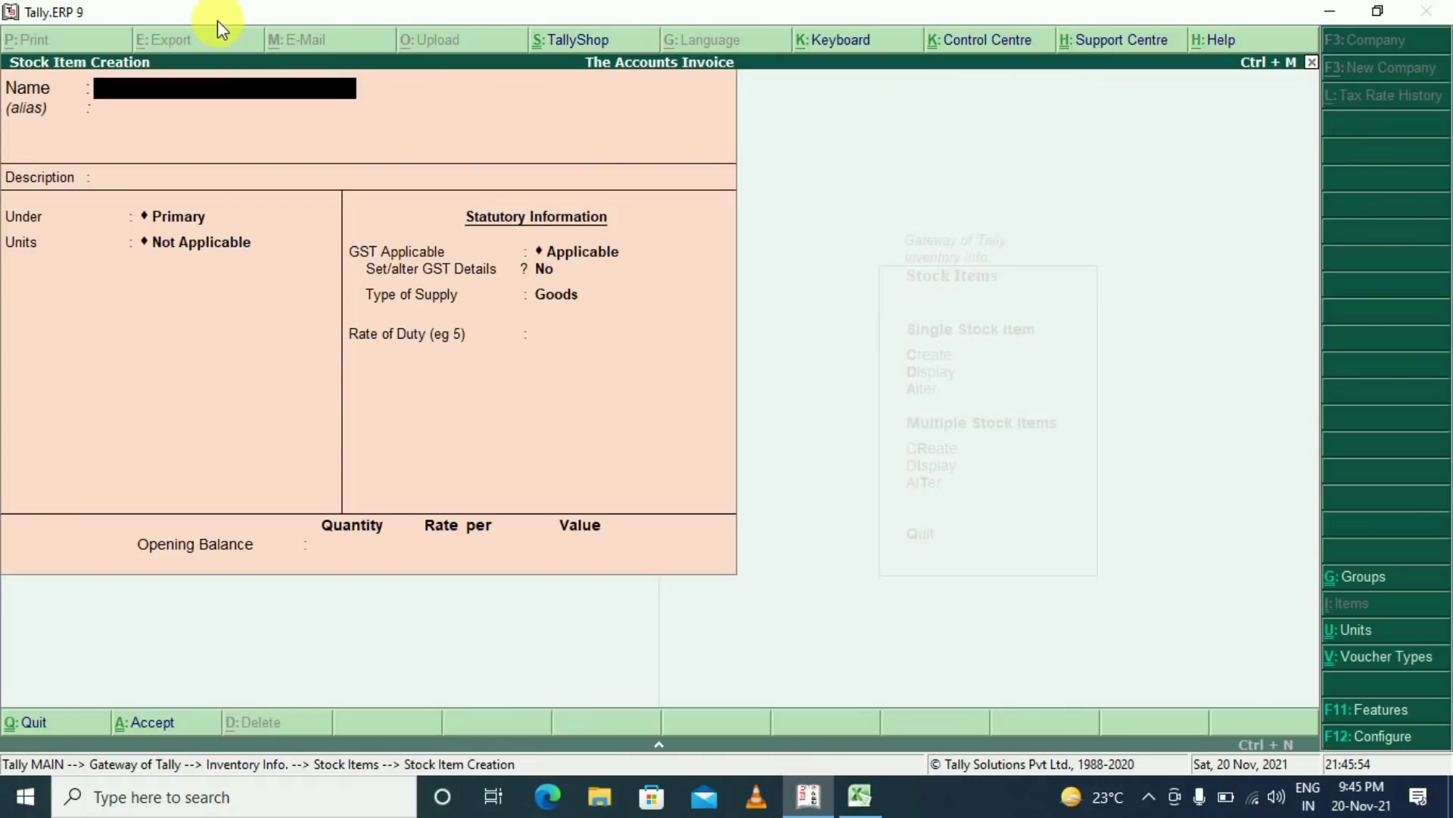
Name the new stock item Vivo G5-Black with no description, and bring up the stock group list
type("Vivo G5-Black")
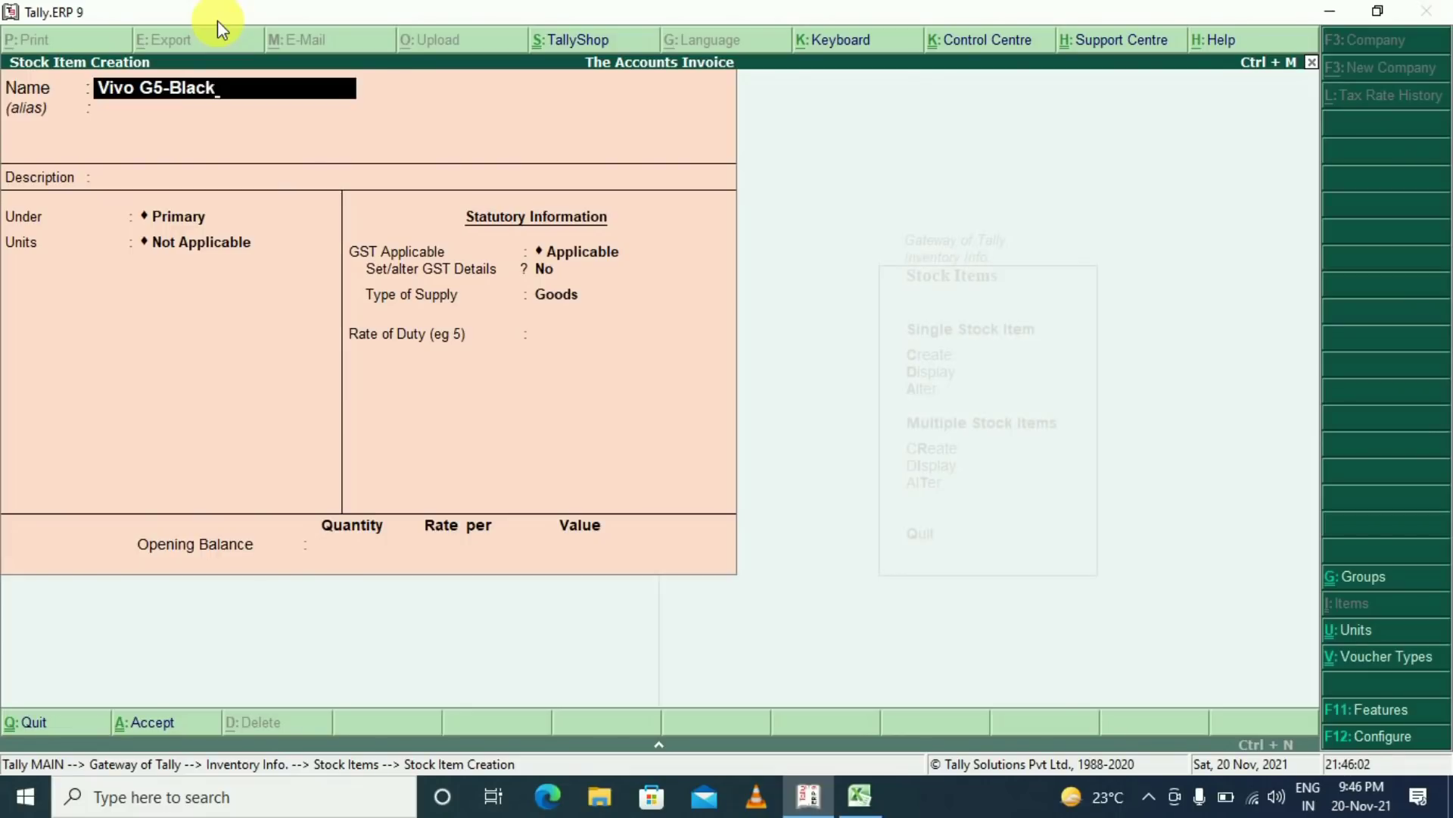
key("Return")
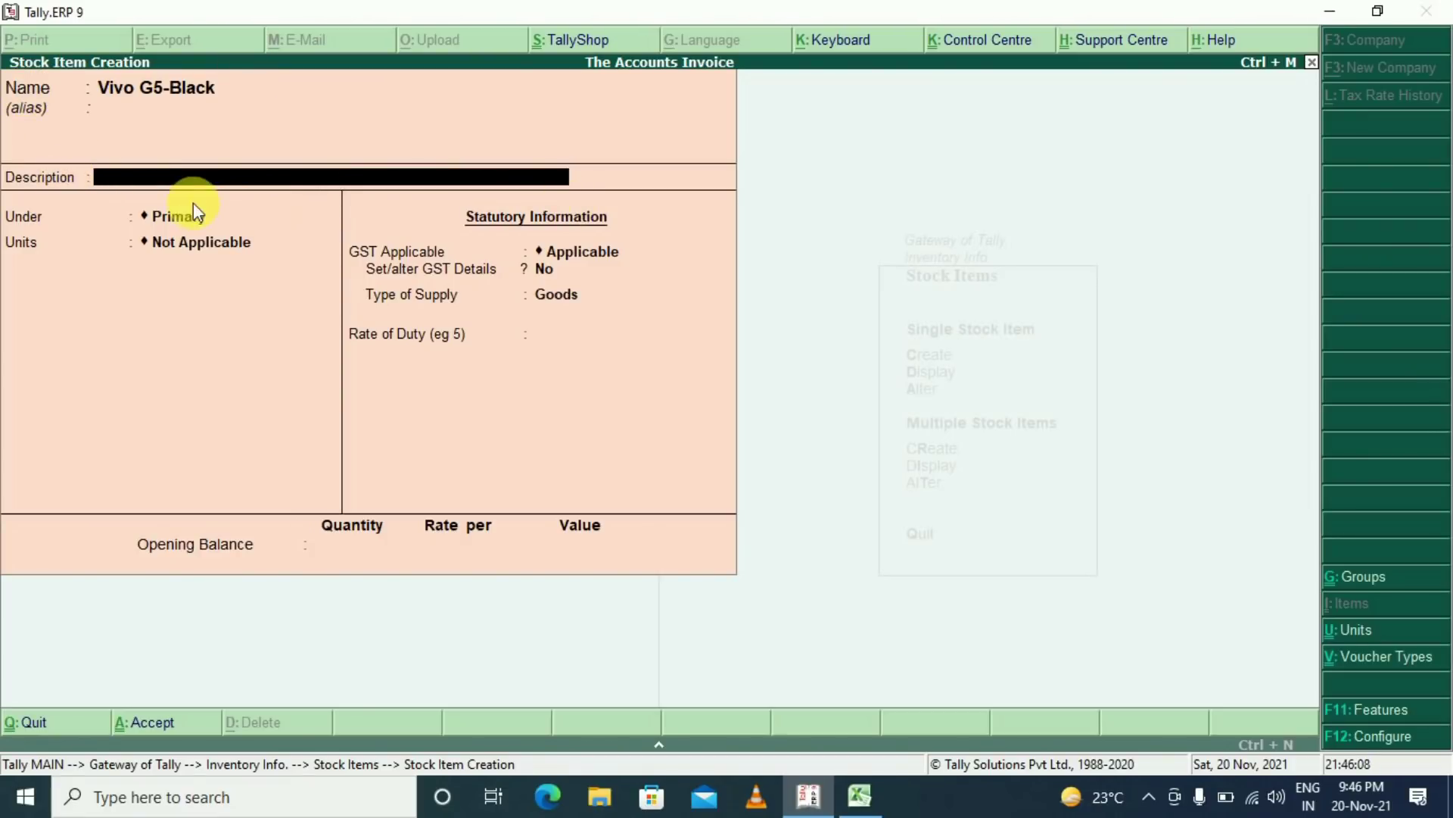
key("Return")
key("Down")
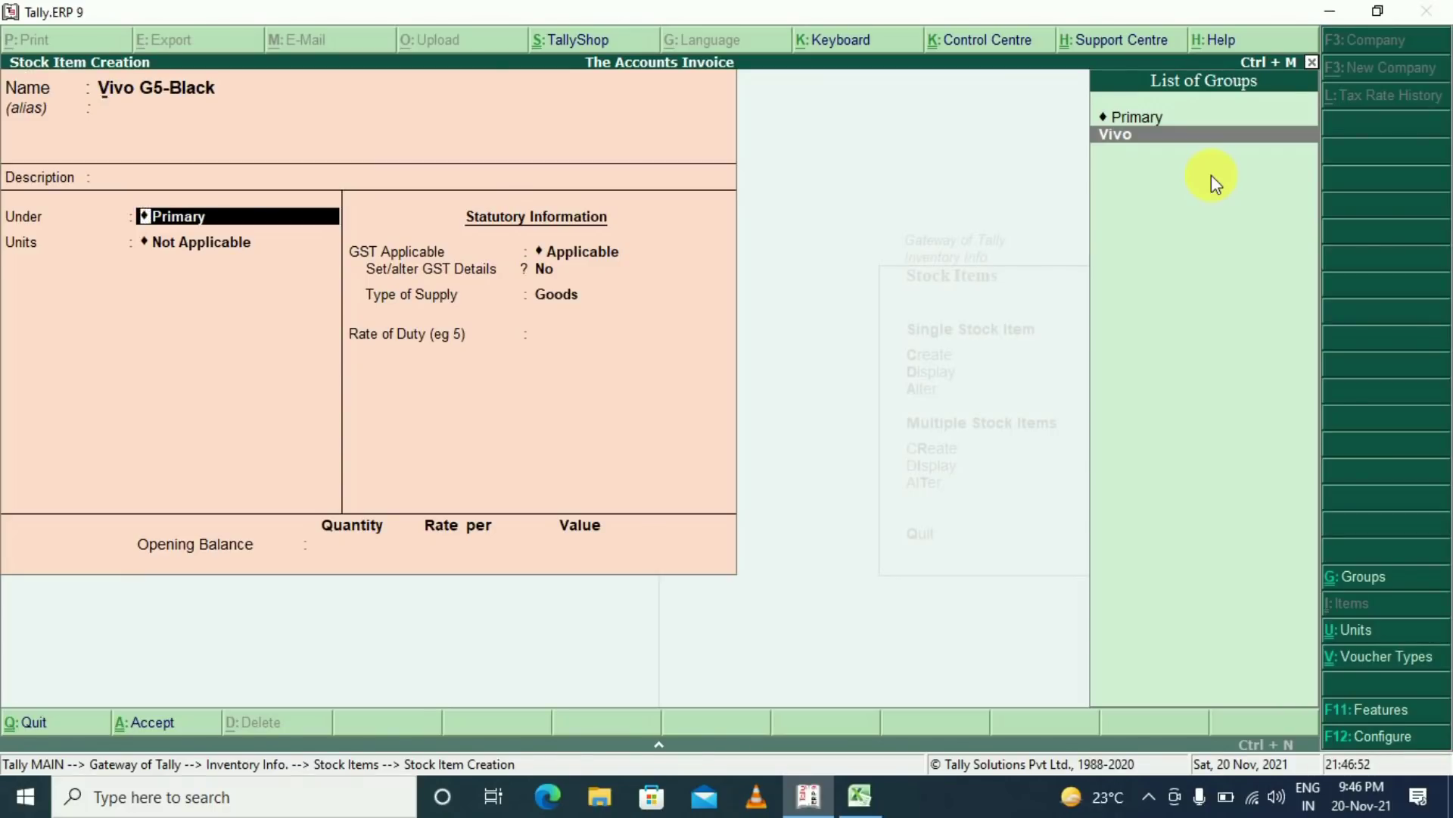
Create stock group Lg under Primary with item quantities added set to Yes
key("alt+c")
type("Lg")
key("Return")
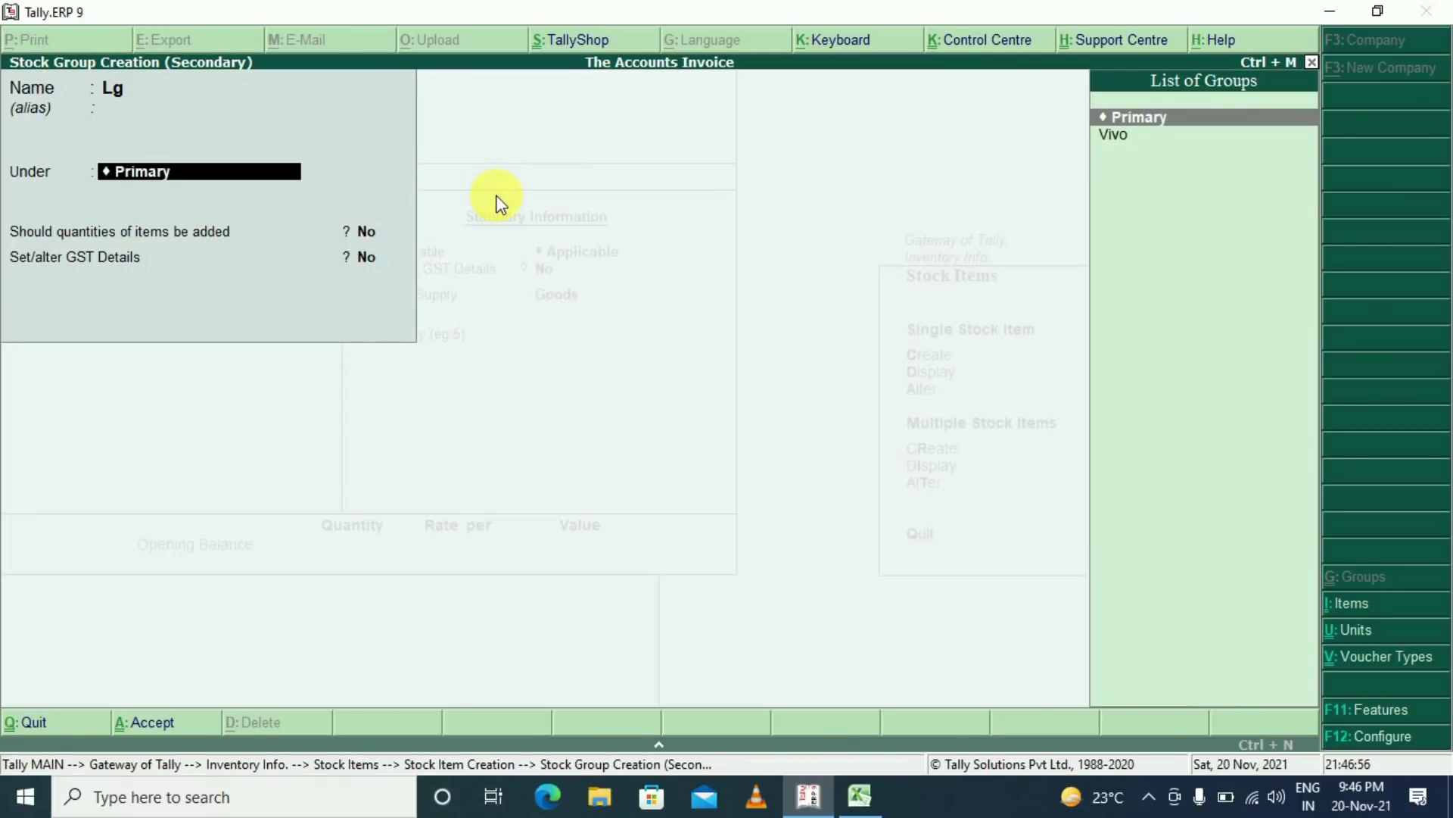
key("Return")
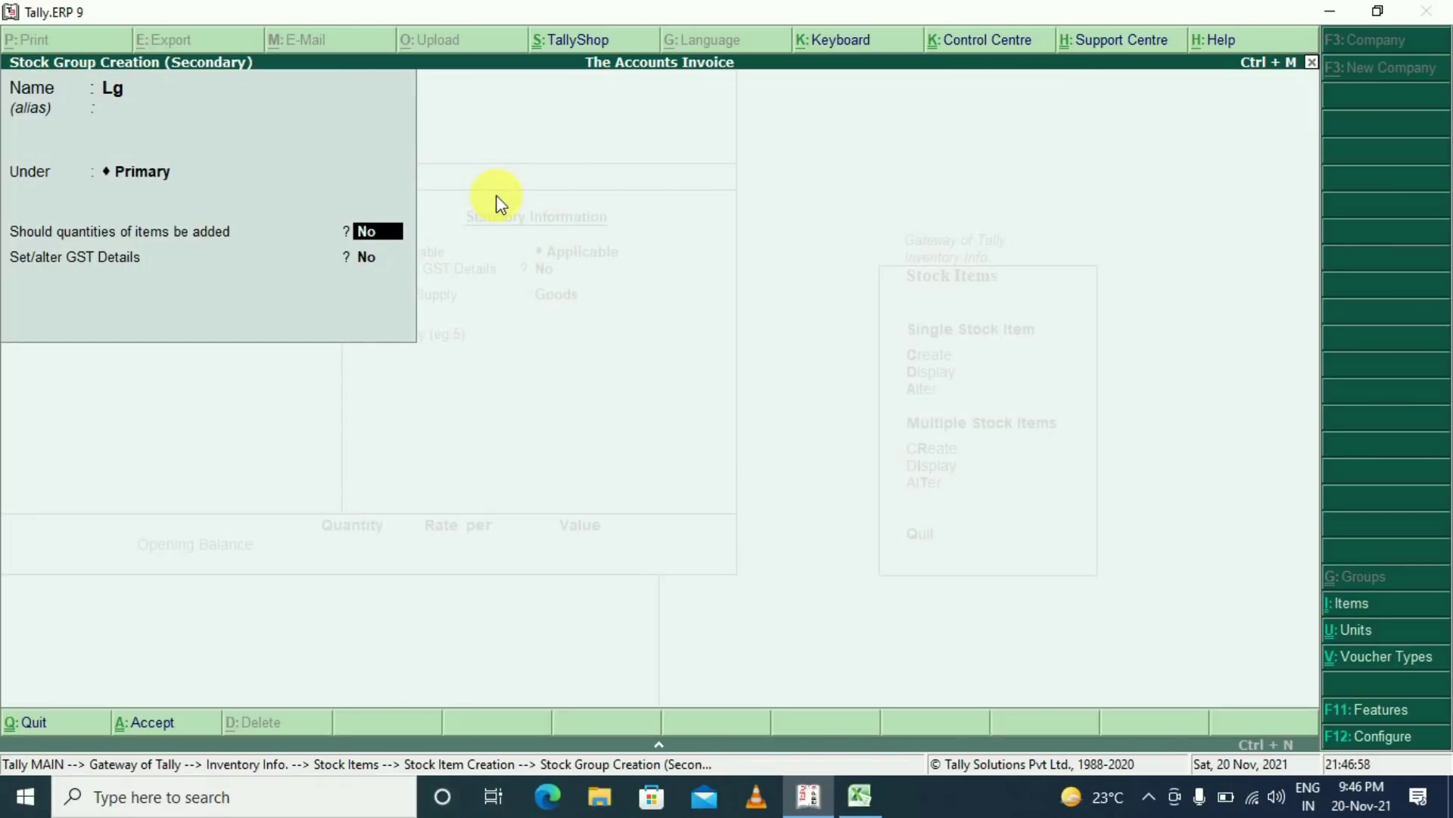
type("y")
key("Return")
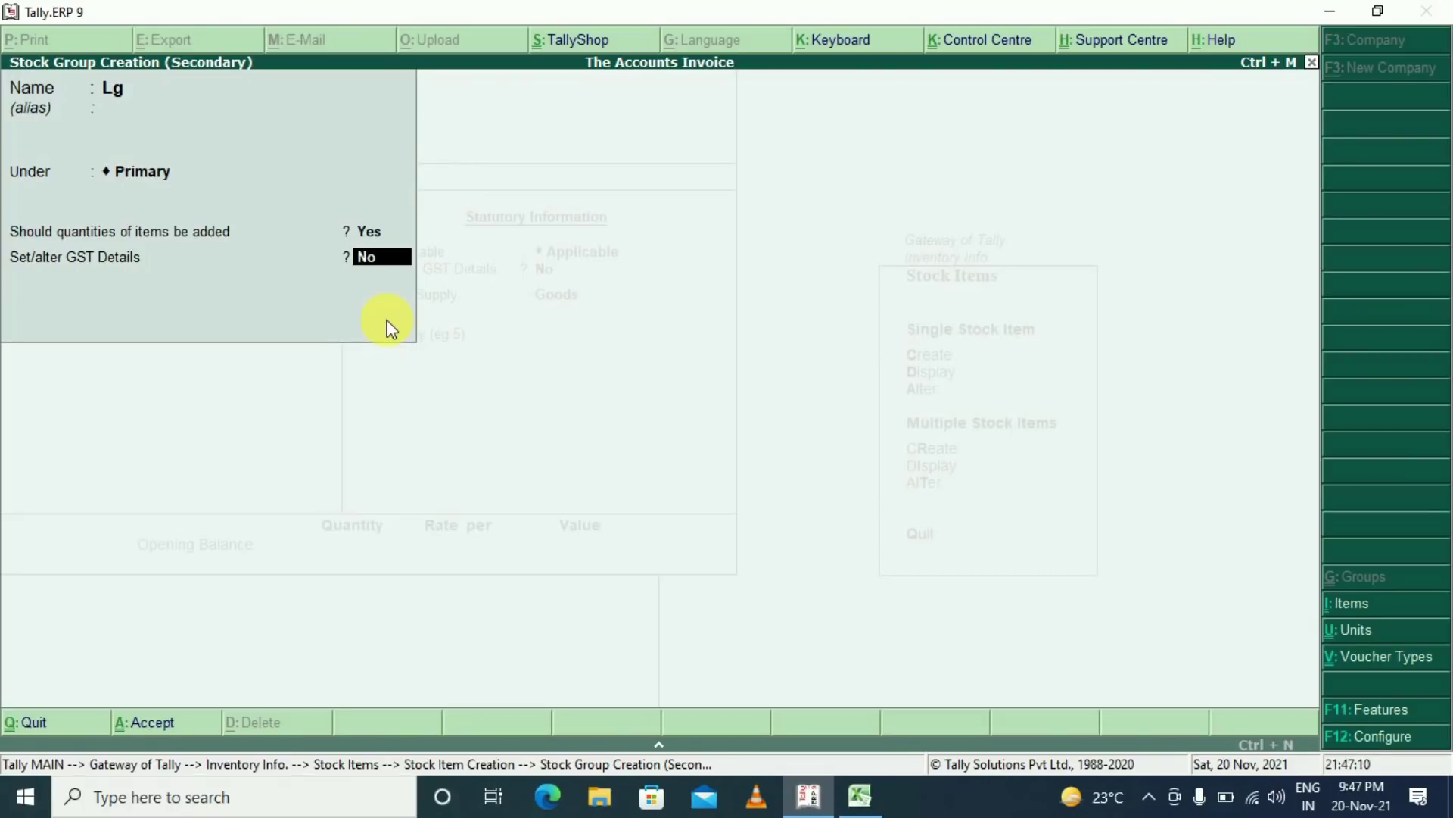
key("Return")
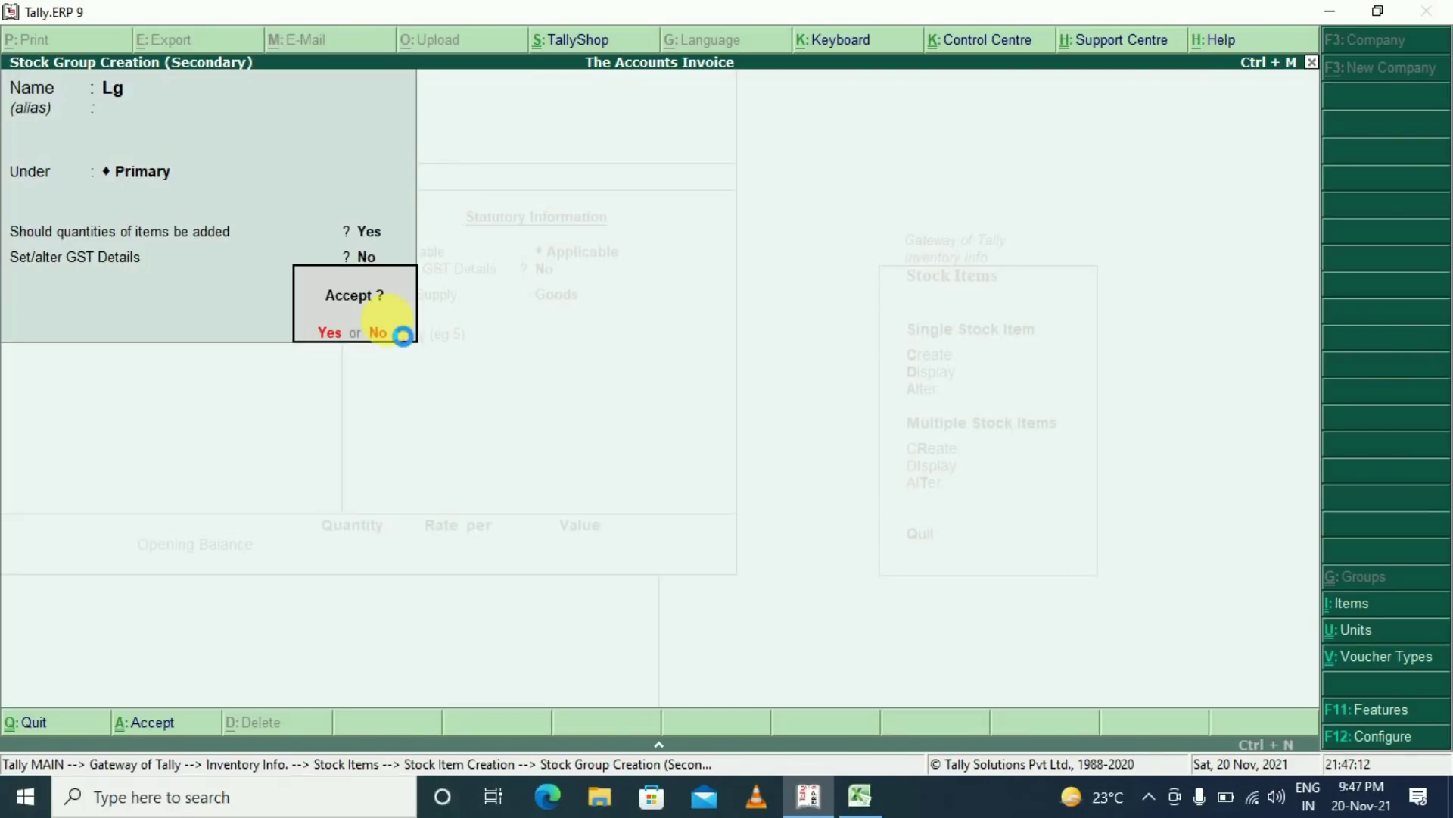
key("Return")
Place Vivo G5-Black under the Vivo stock group
key("BackSpace")
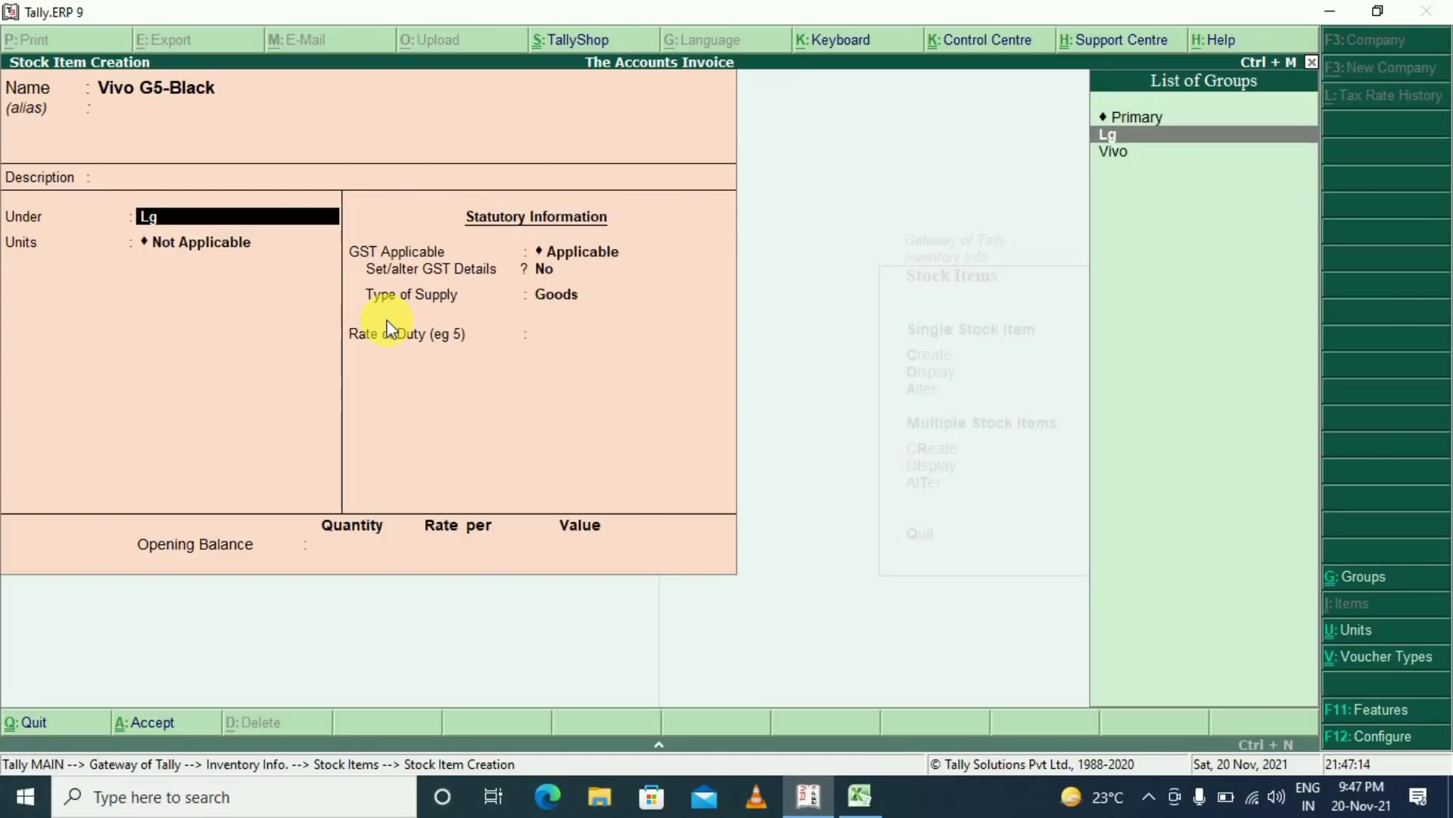
key("Down")
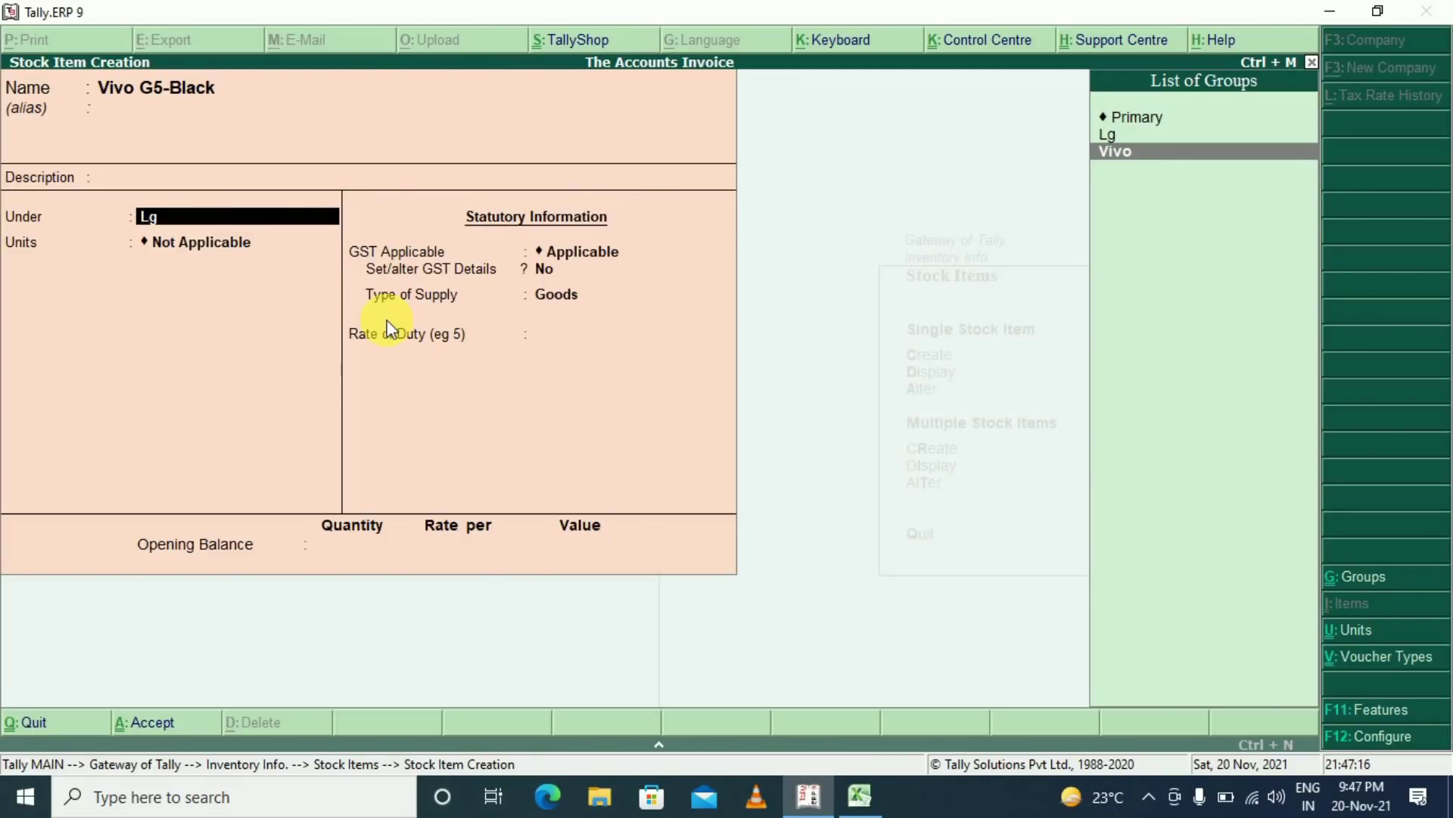
key("Return")
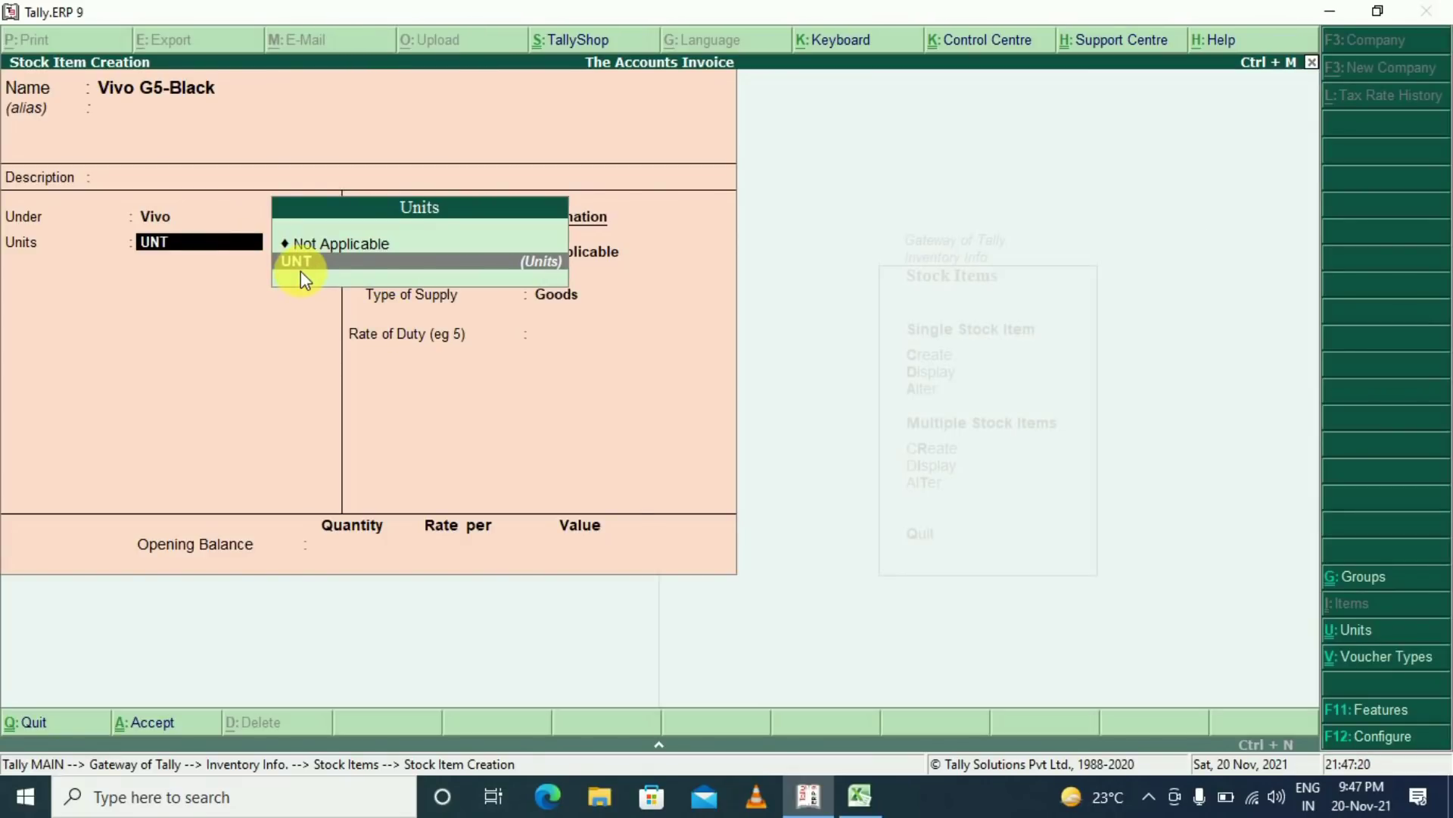
Alter the UNT unit so its quantity code is UNT-UNITS, then return to the item
key("ctrl+Return")
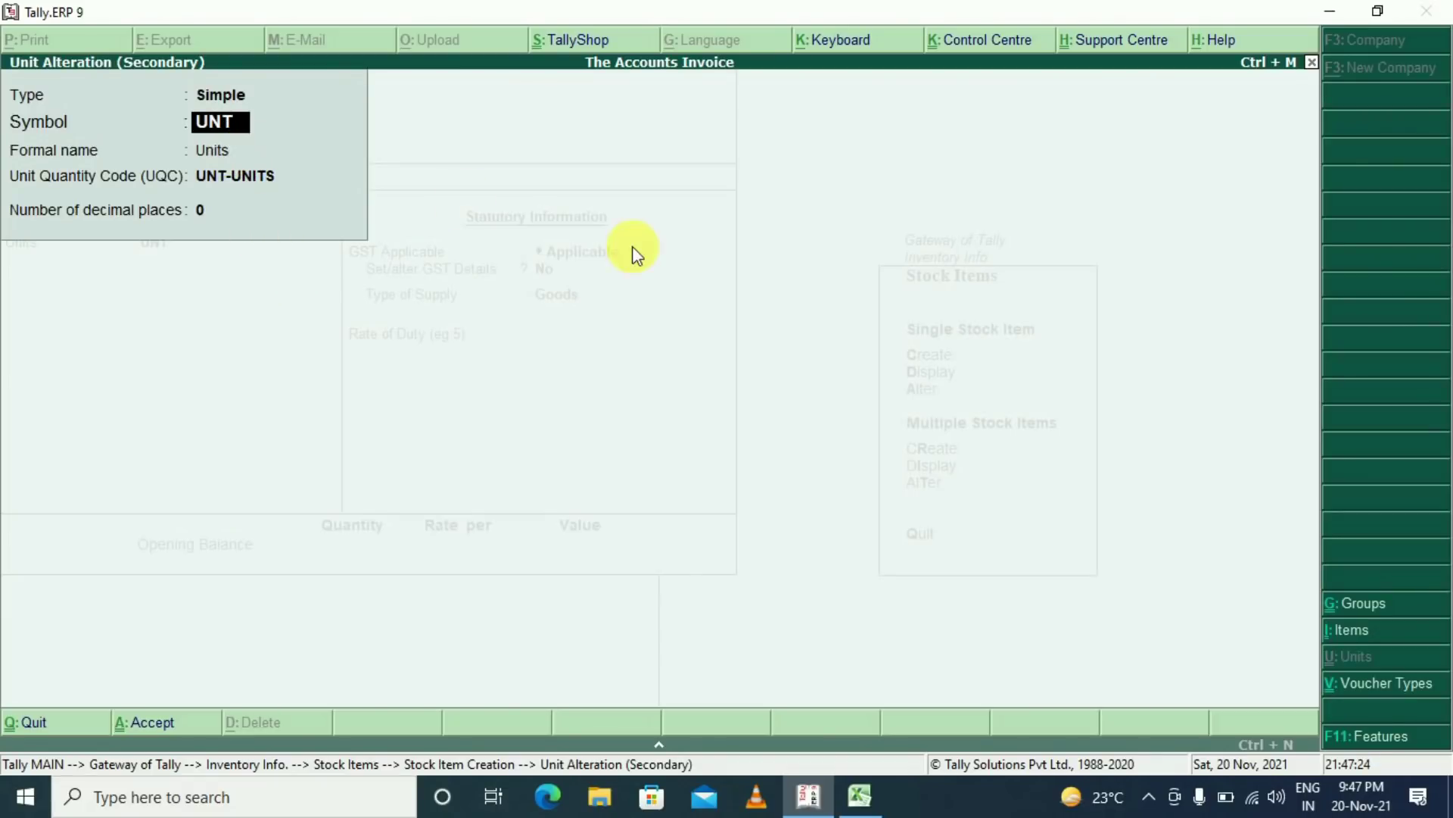
key("Return")
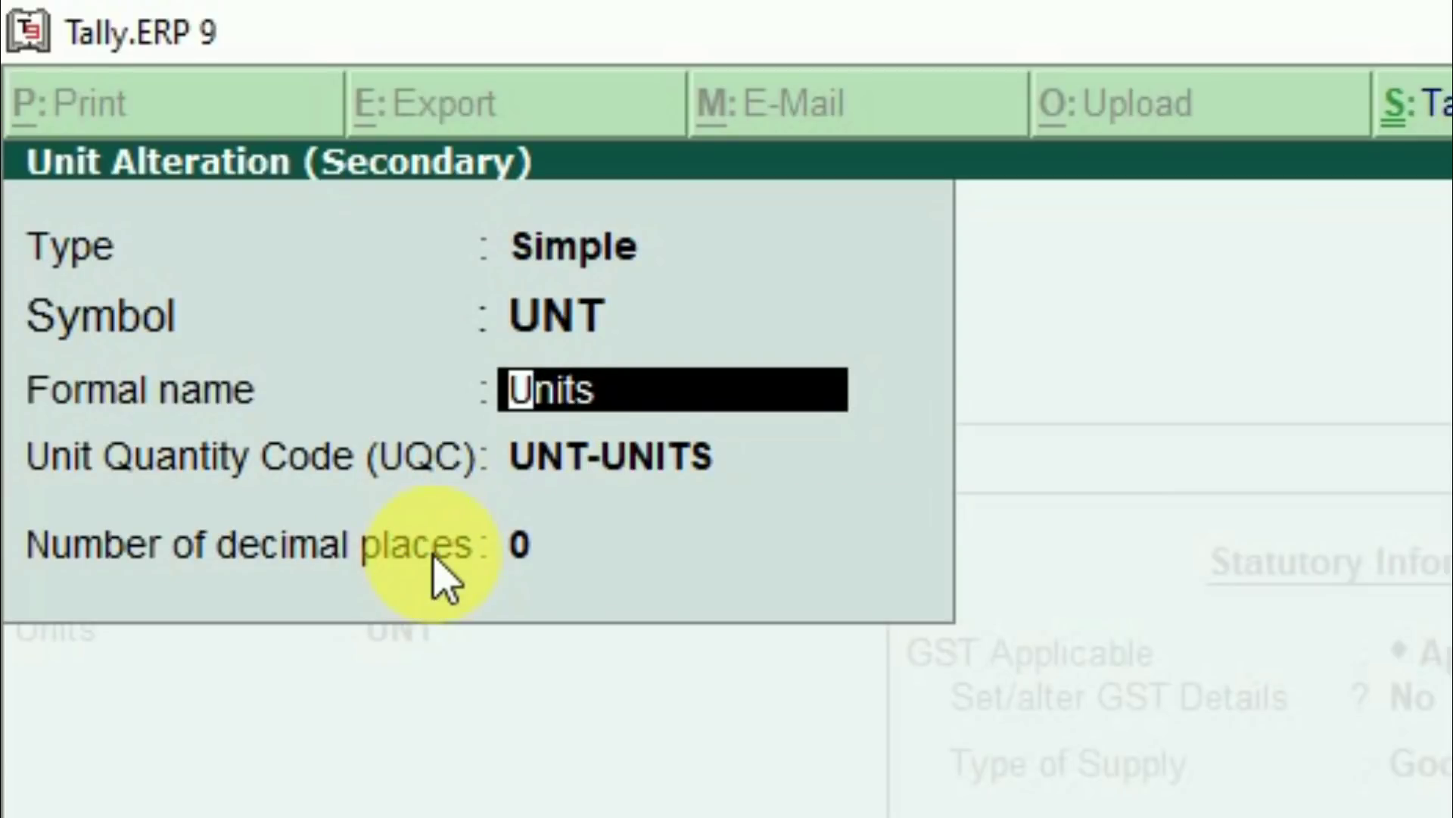
key("Return")
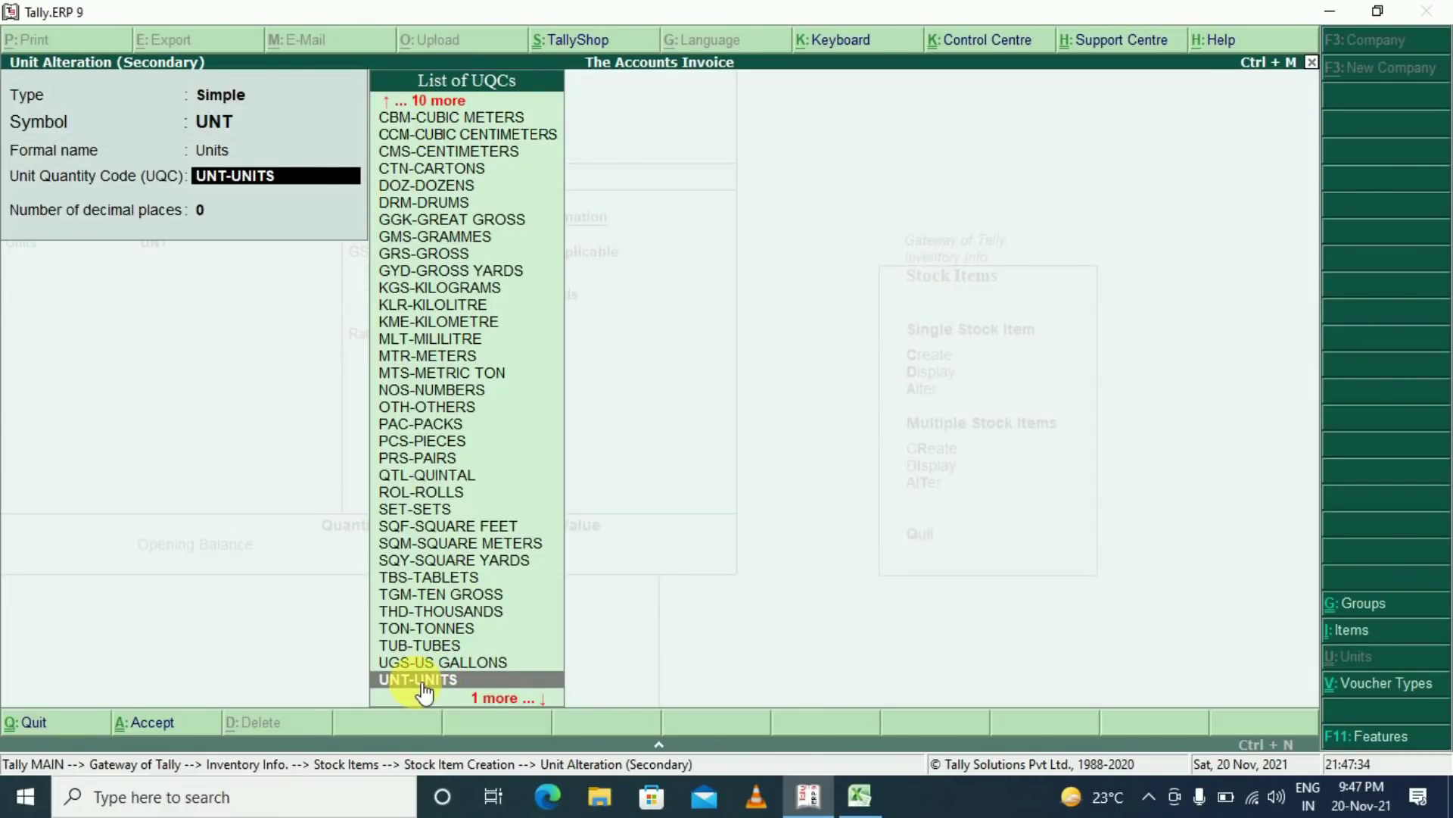
left_click(421, 685)
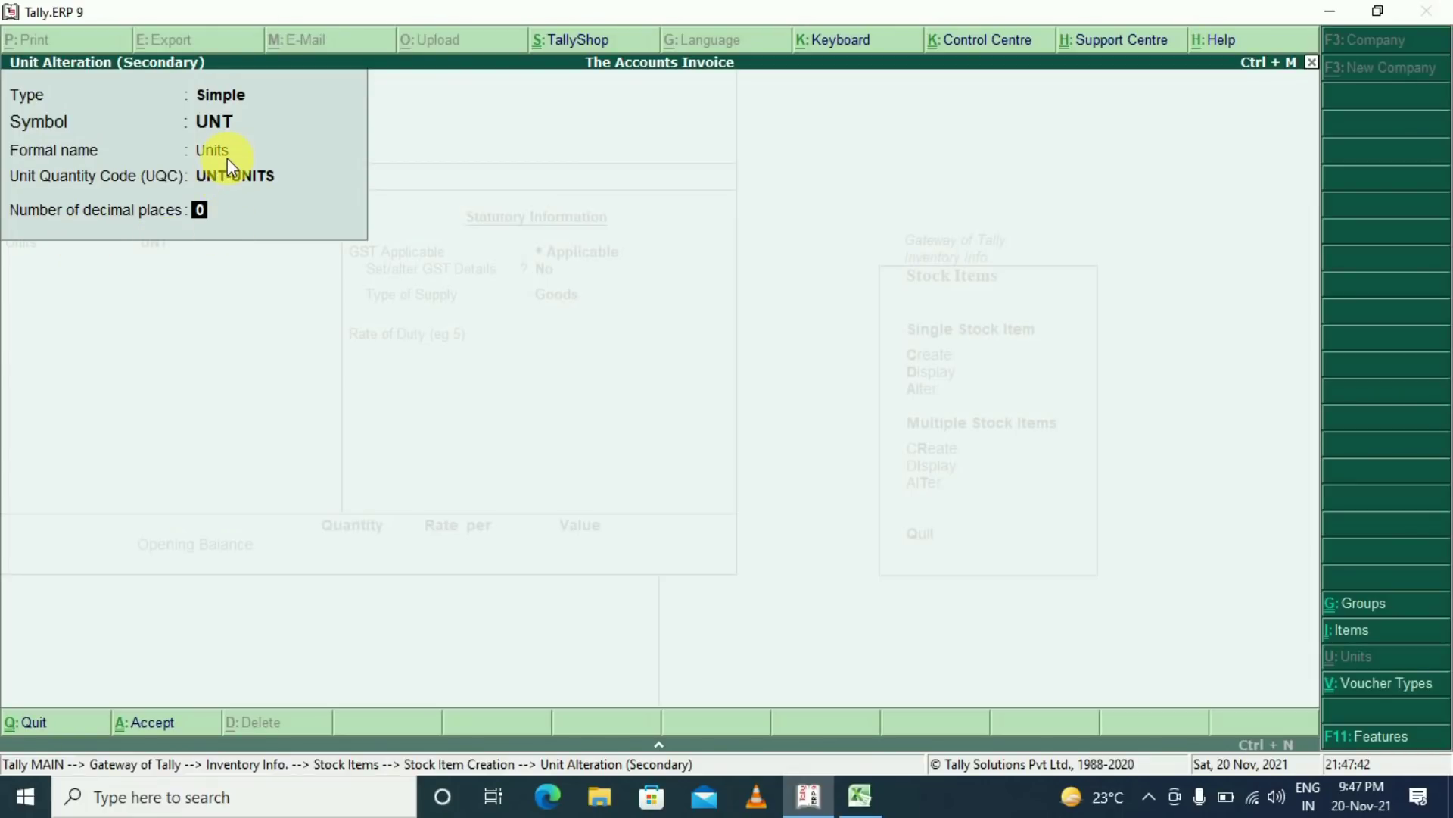
key("Return")
key("Return")
key("Return")
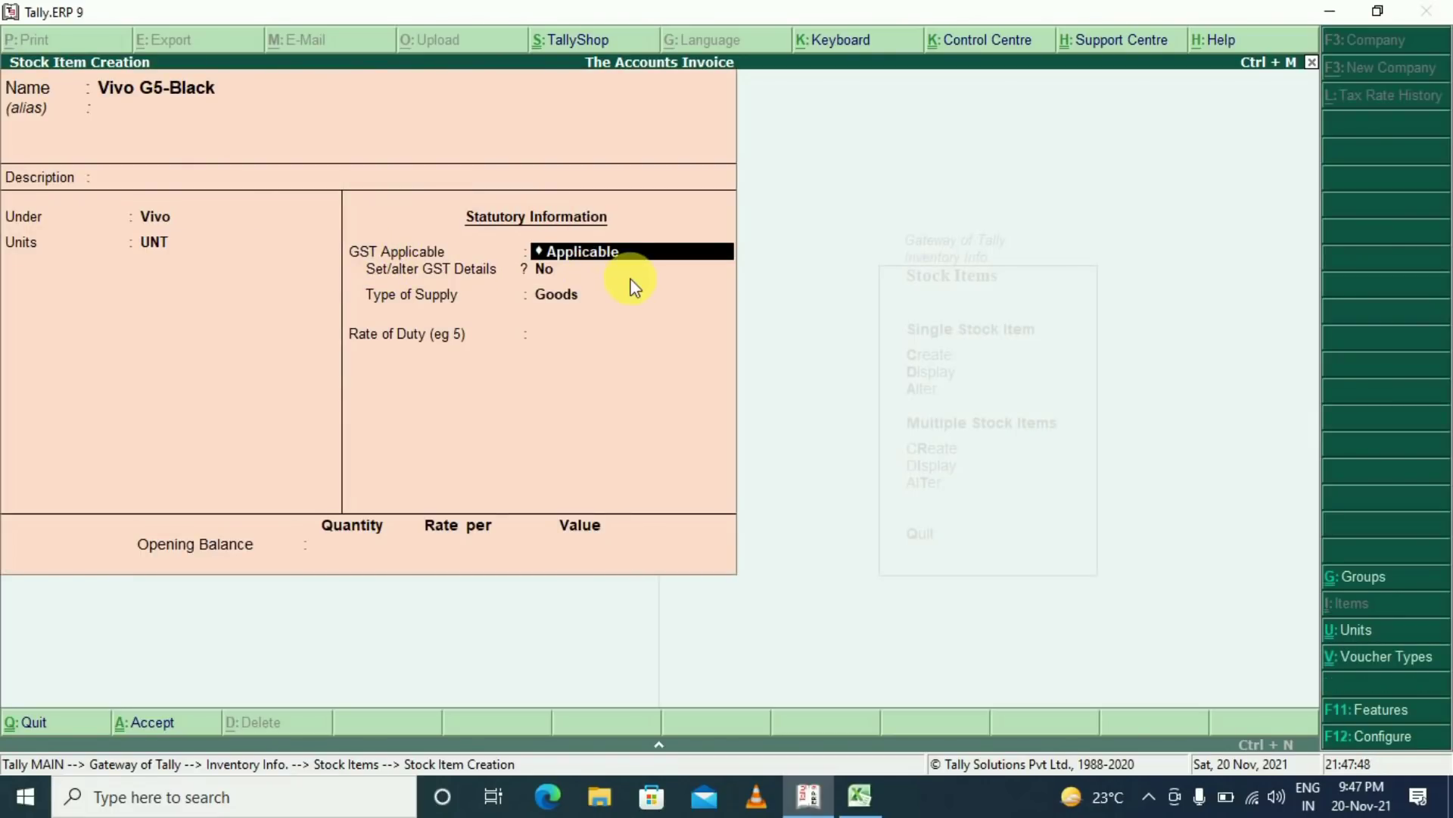
Turn on GST details and enter HSN/SAC 6008, copied from cell G3 in Excel
key("Return")
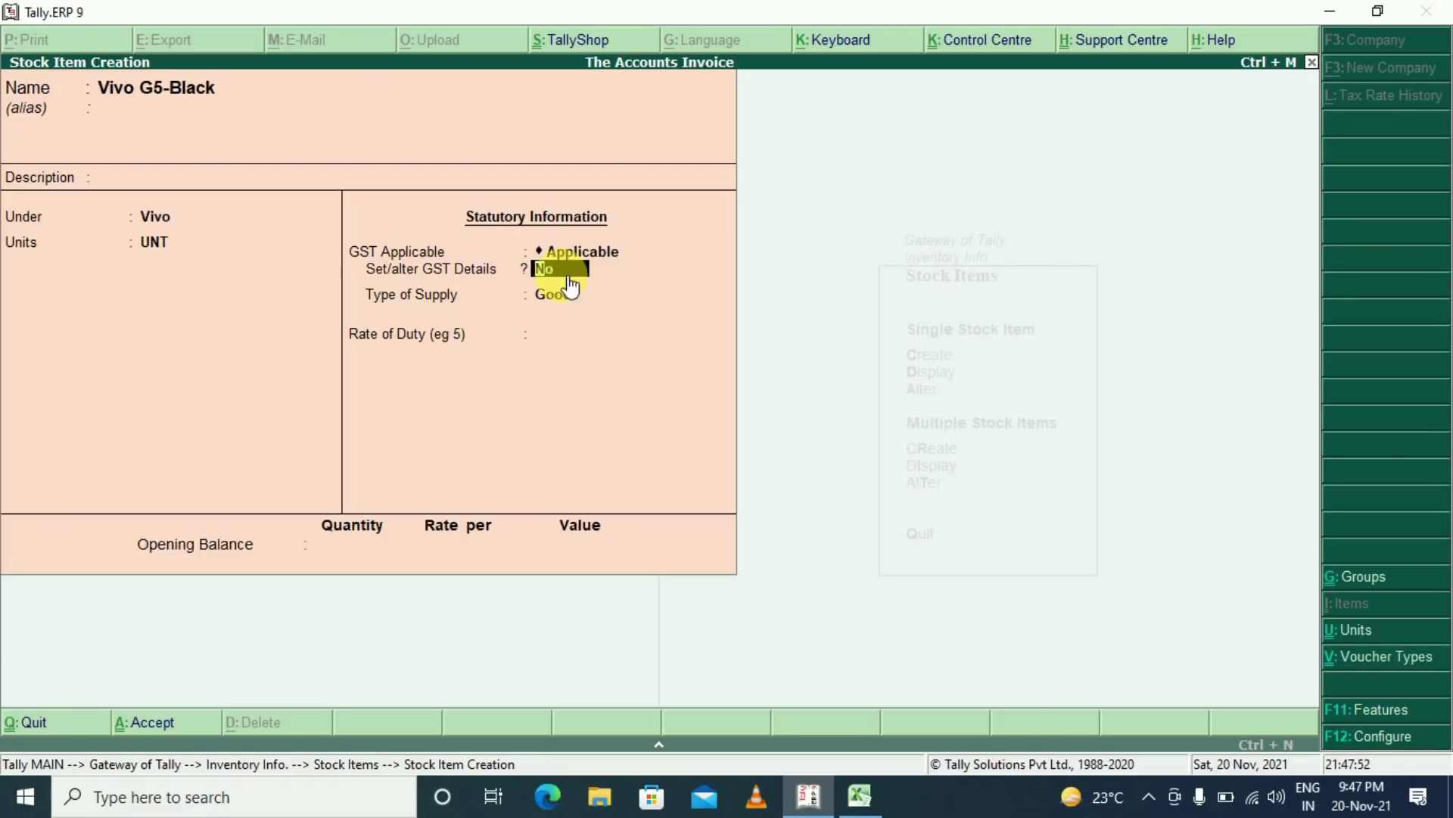
key("y")
key("Return")
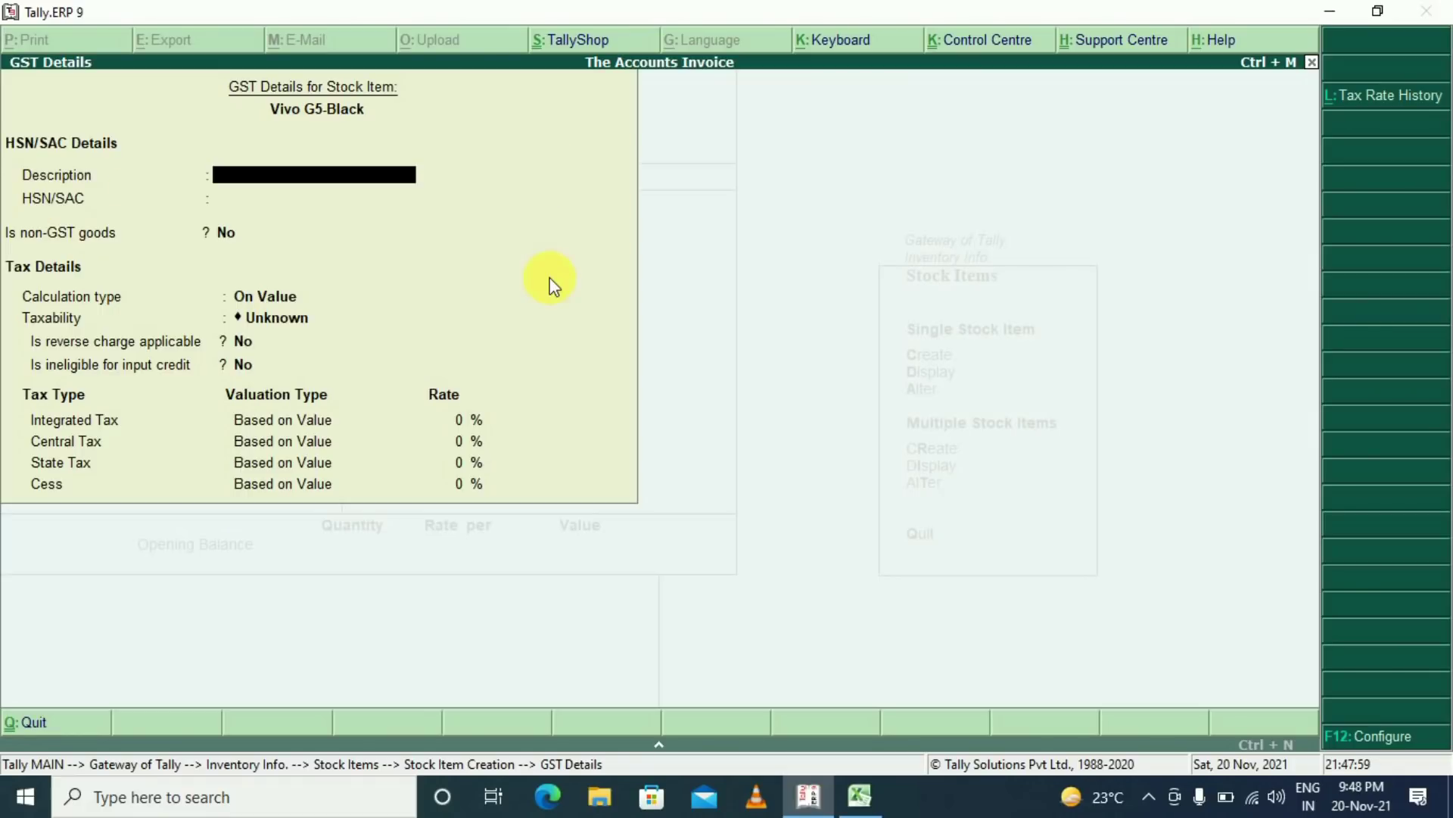
key("Return")
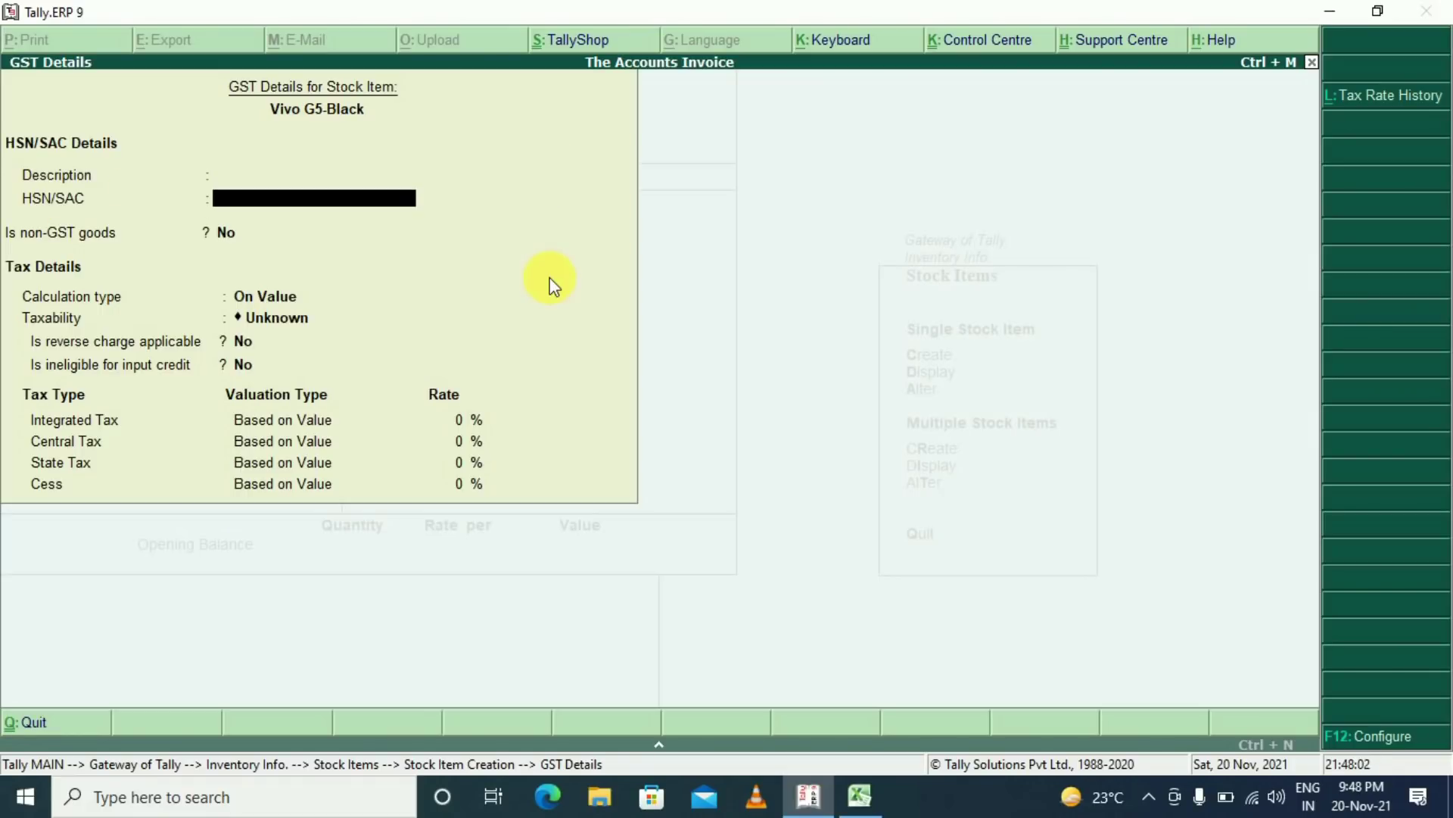
key("alt+Tab")
left_click(1150, 317)
key("ctrl+c")
key("alt+Tab")
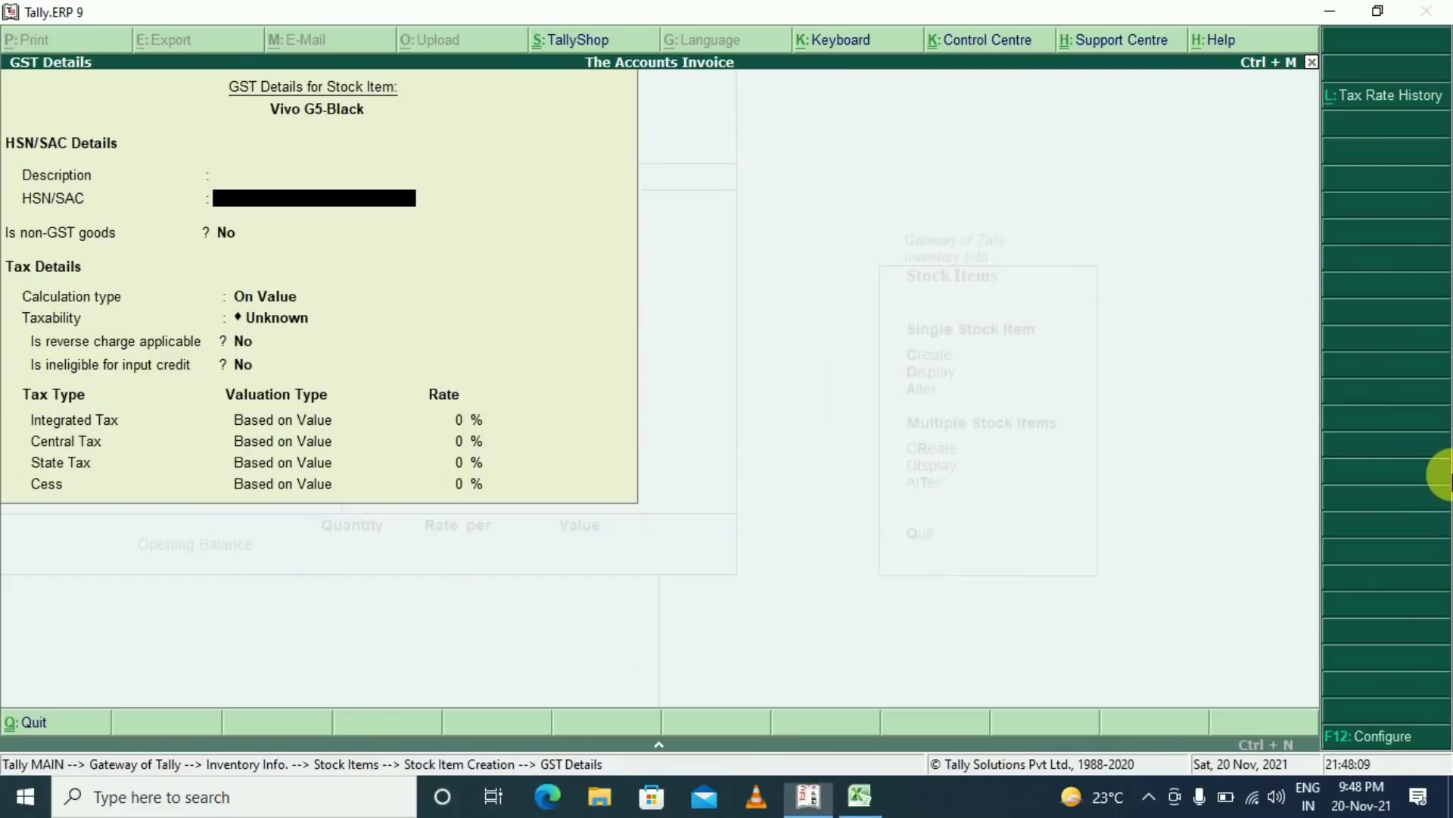
type("6008")
key("Return")
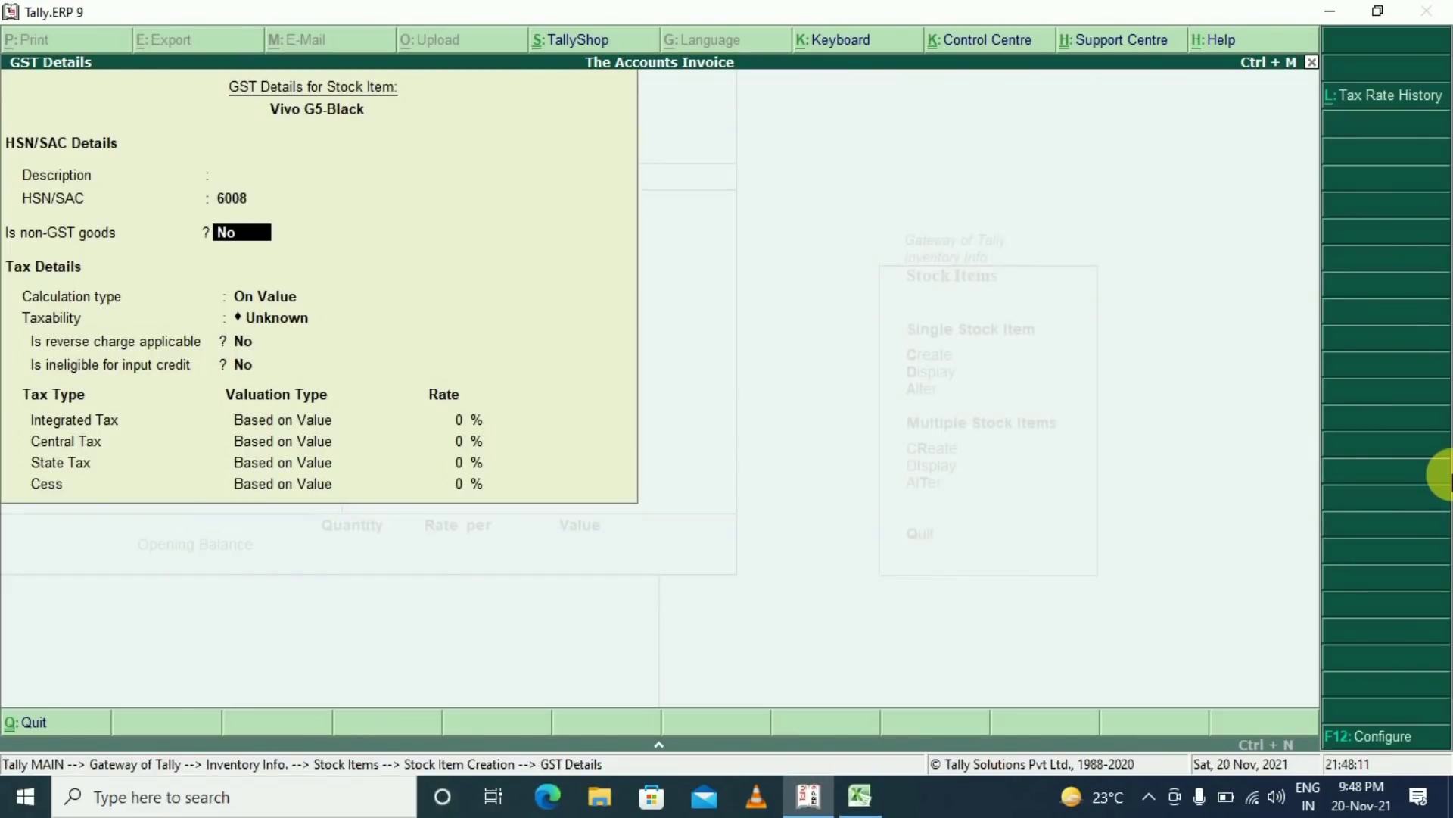
Keep Goods and On Value, set Taxable with an 18% integrated tax rate
key("Return")
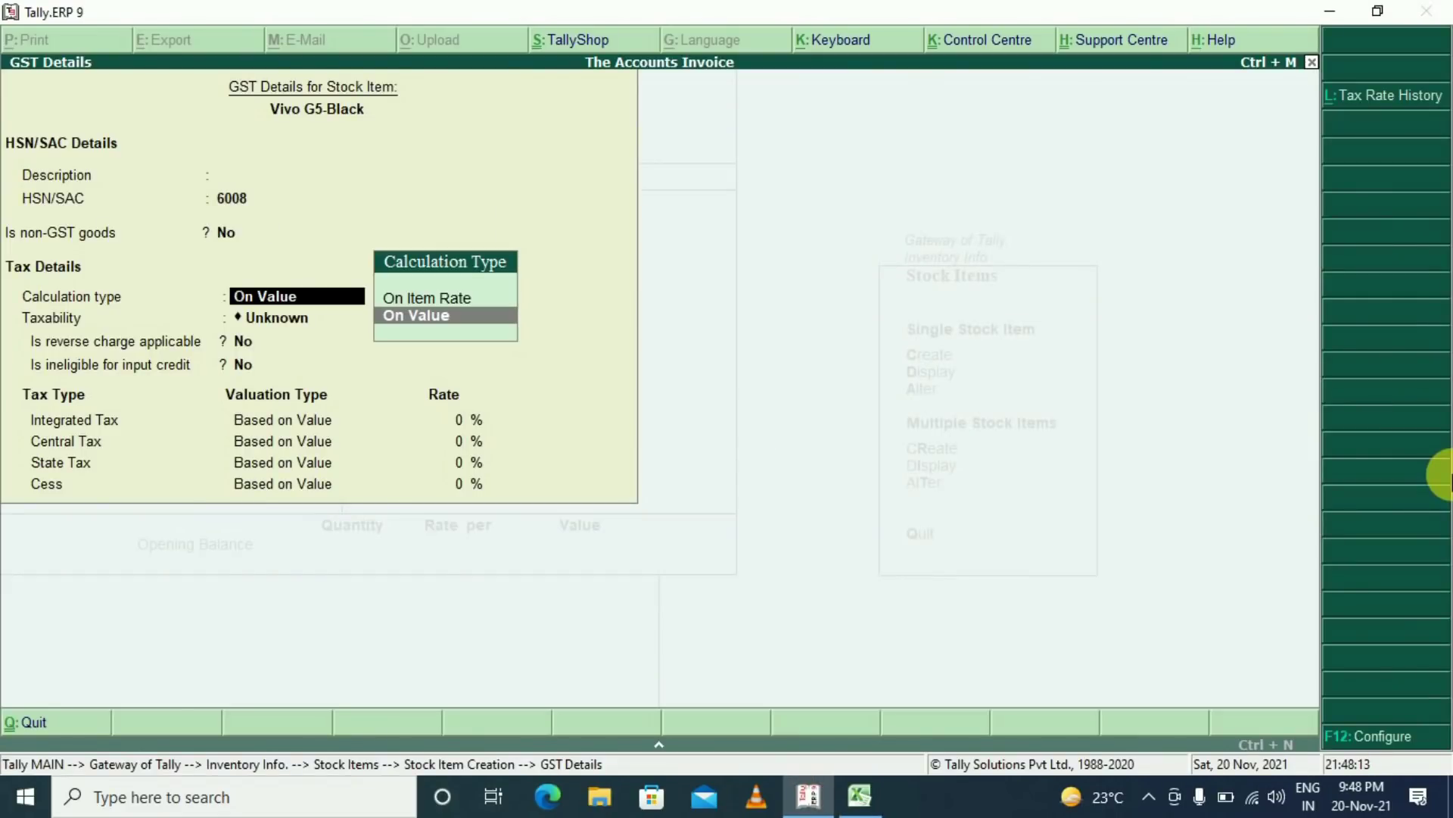
key("Return")
key("Down")
key("Down")
key("Down")
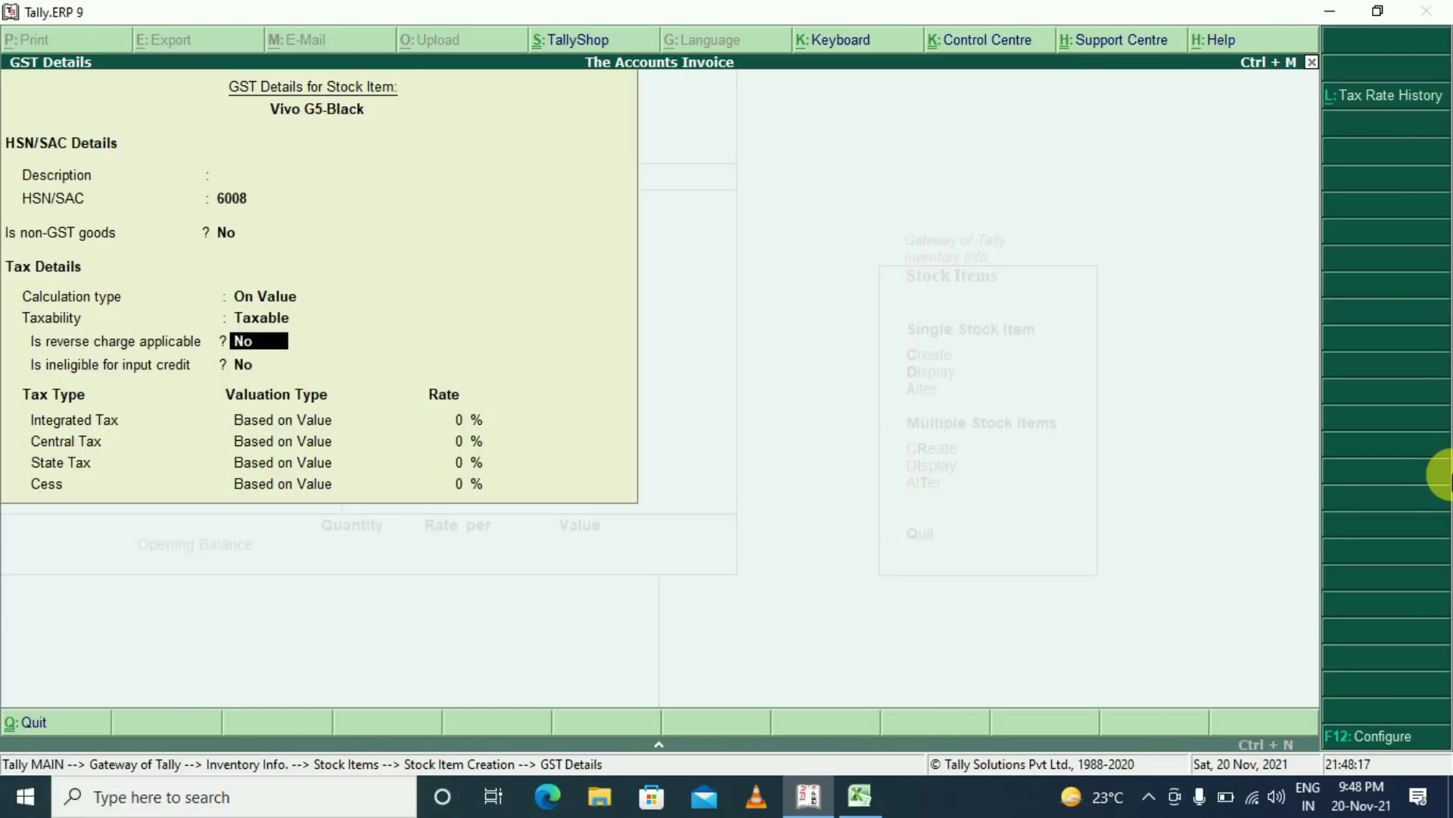
key("Return")
key("Return")
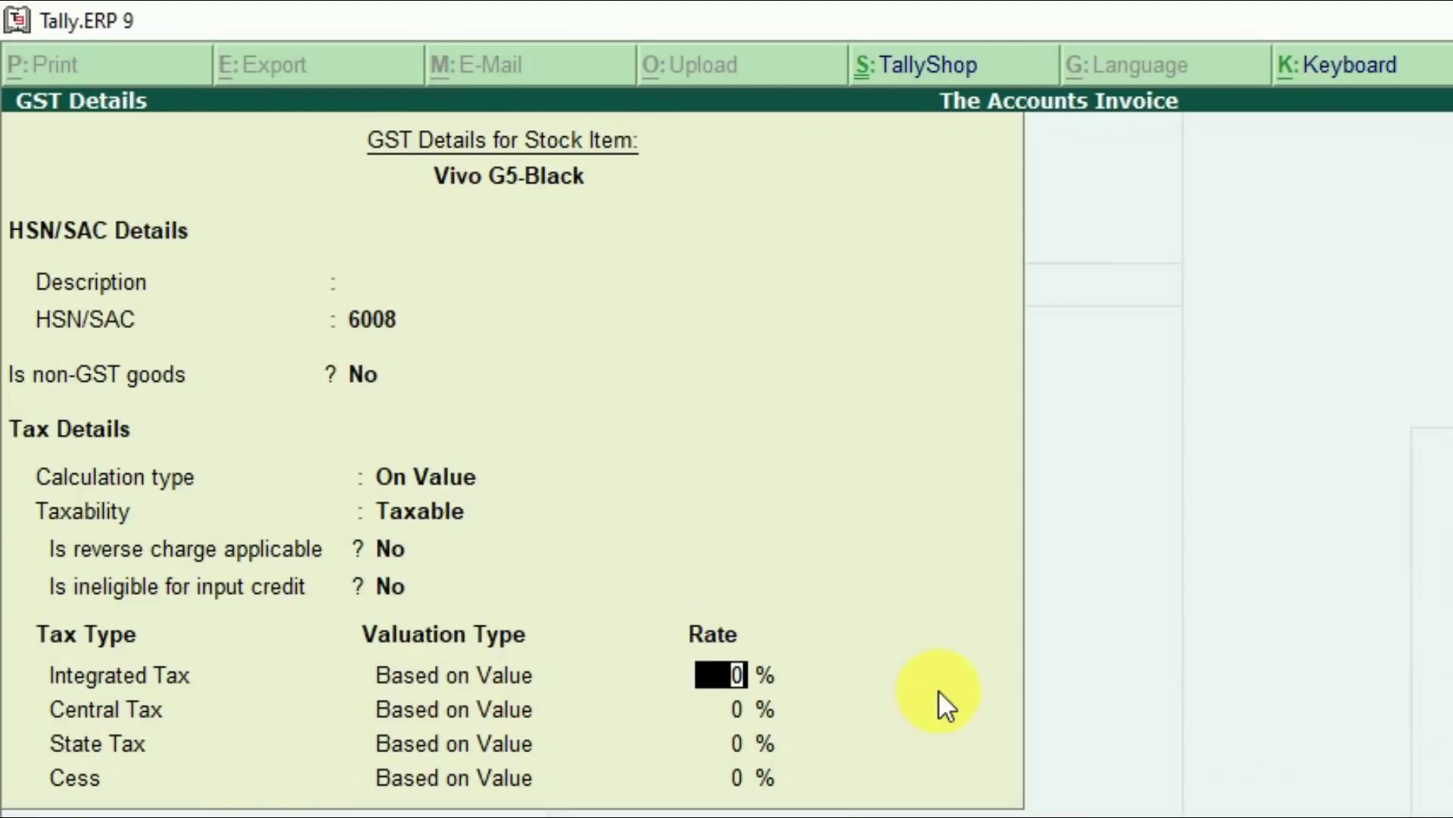
type("18")
key("Return")
key("Return")
Save Vivo G5-Black with an opening balance of 10 UNT at 25,000, then bring up Excel
key("ctrl+a")
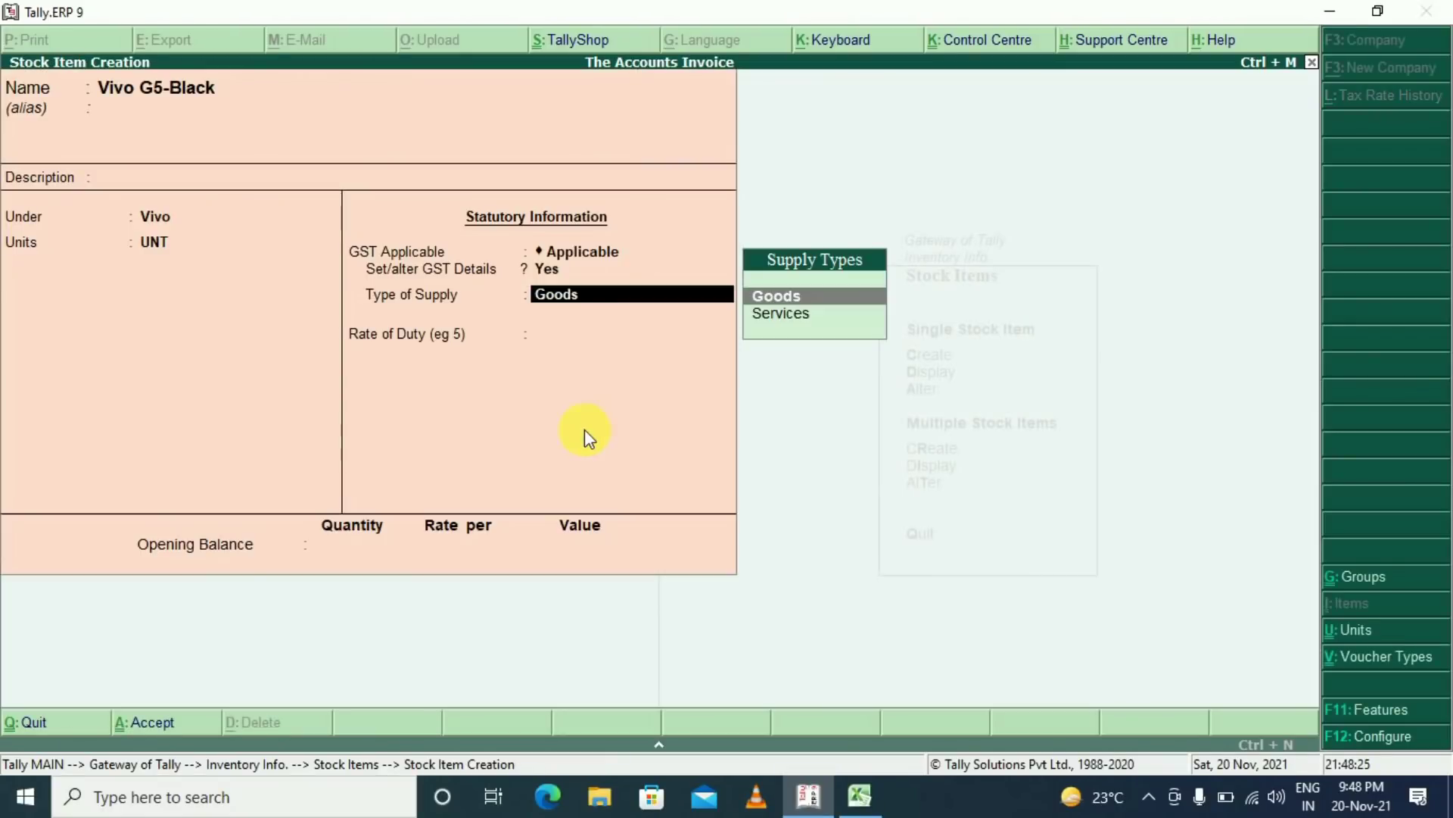
key("Return")
key("Return")
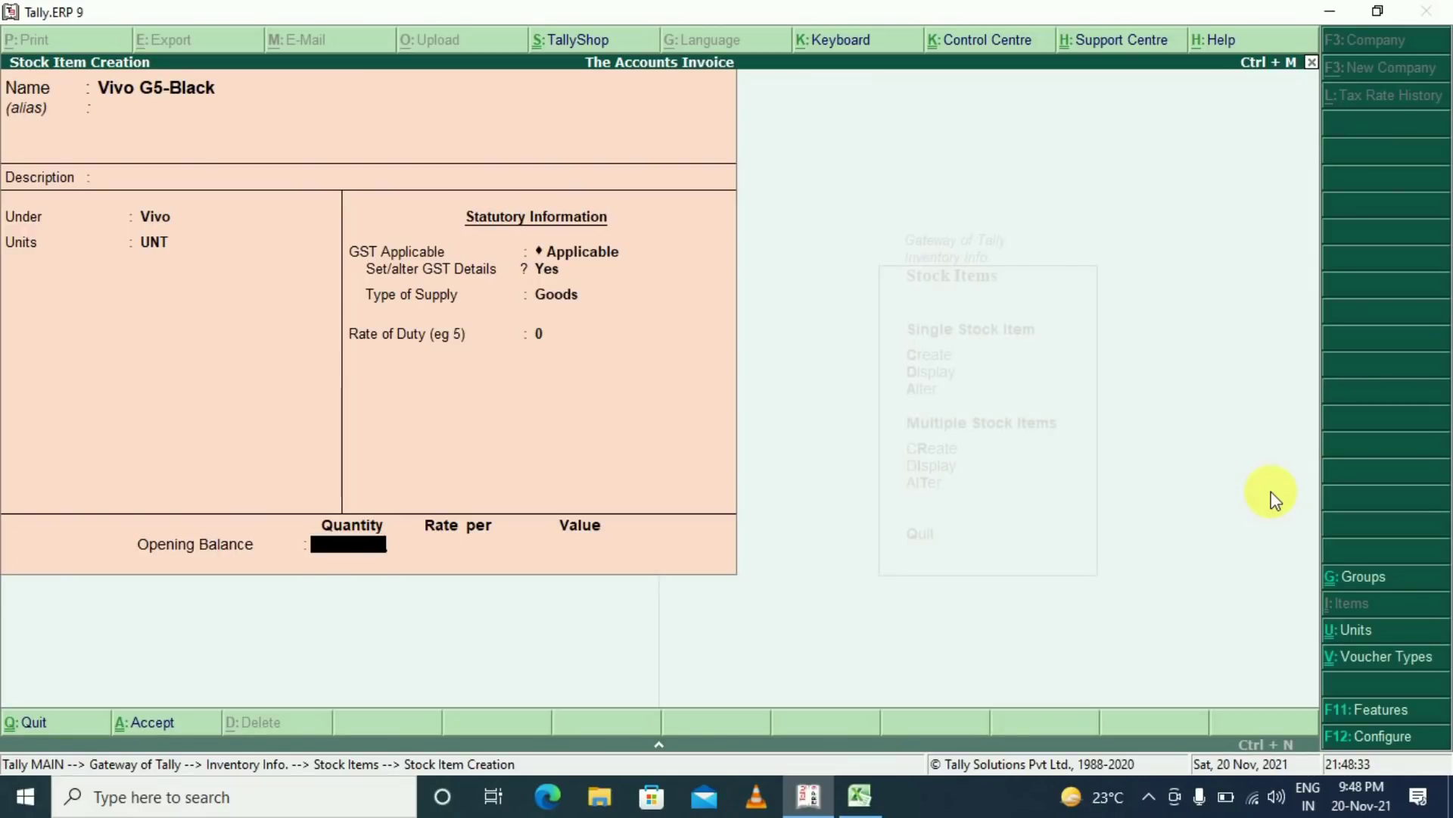
type("10")
key("Return")
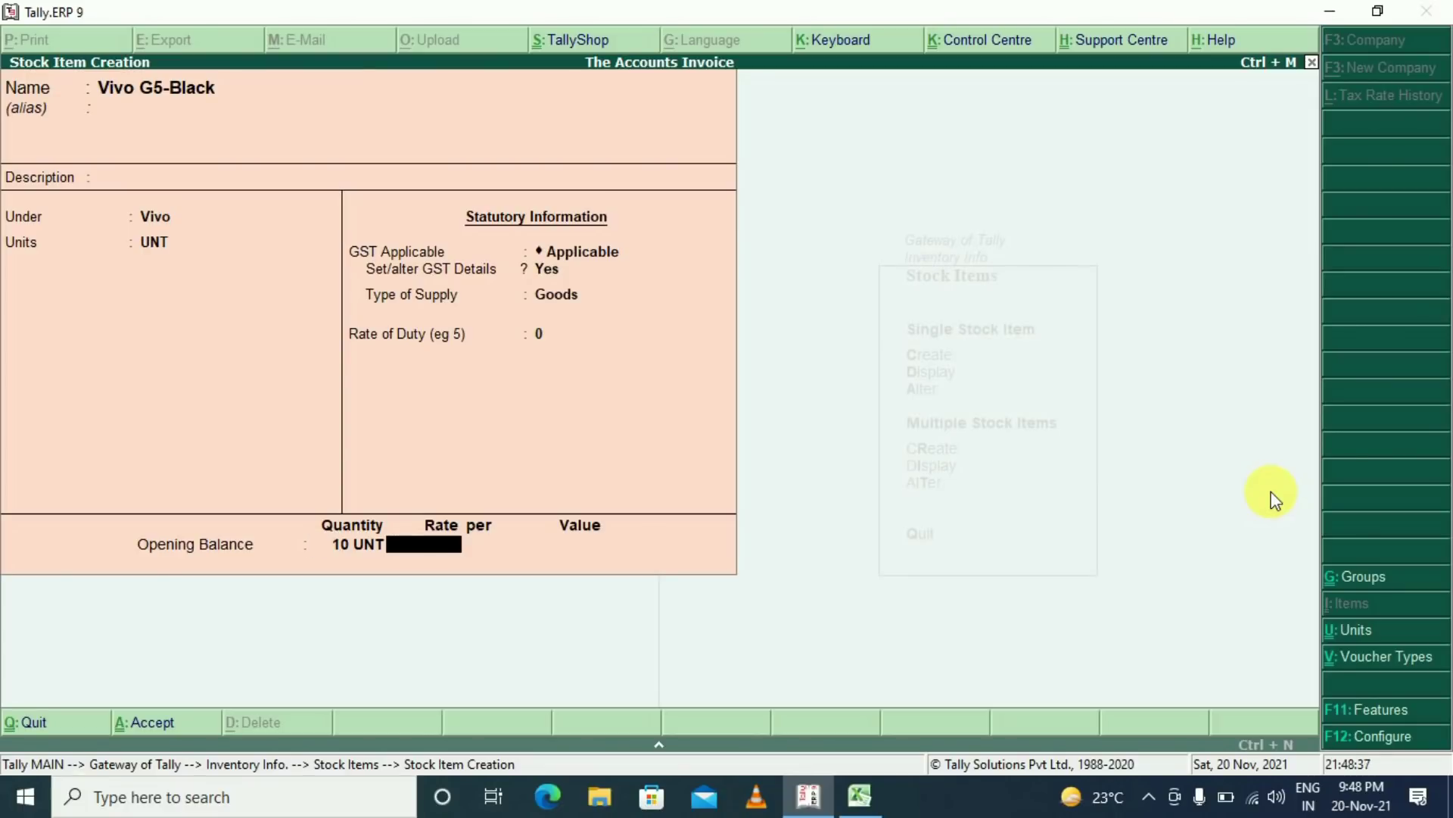
type("25000")
key("Return")
key("Return")
key("Return")
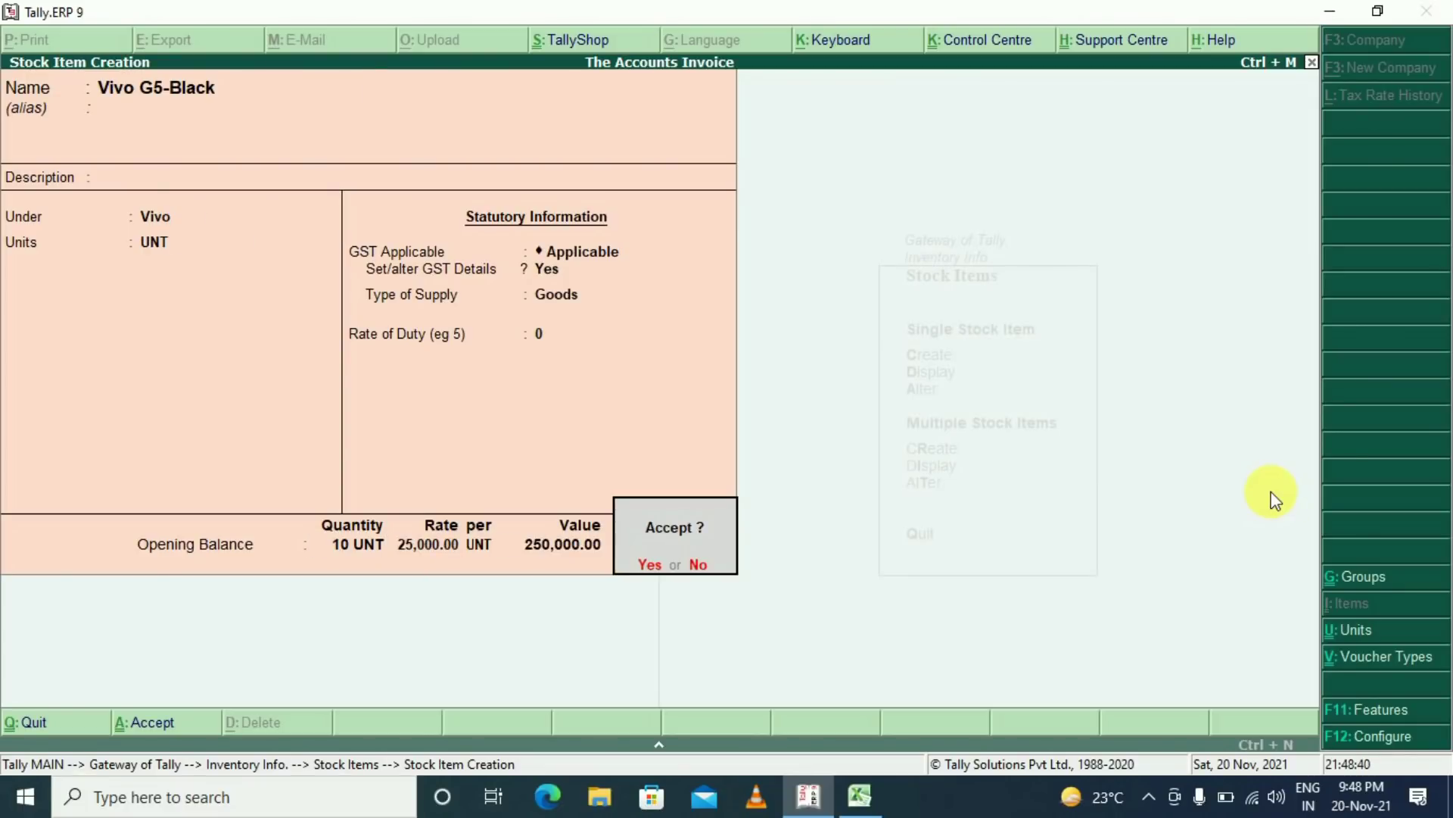
key("Return")
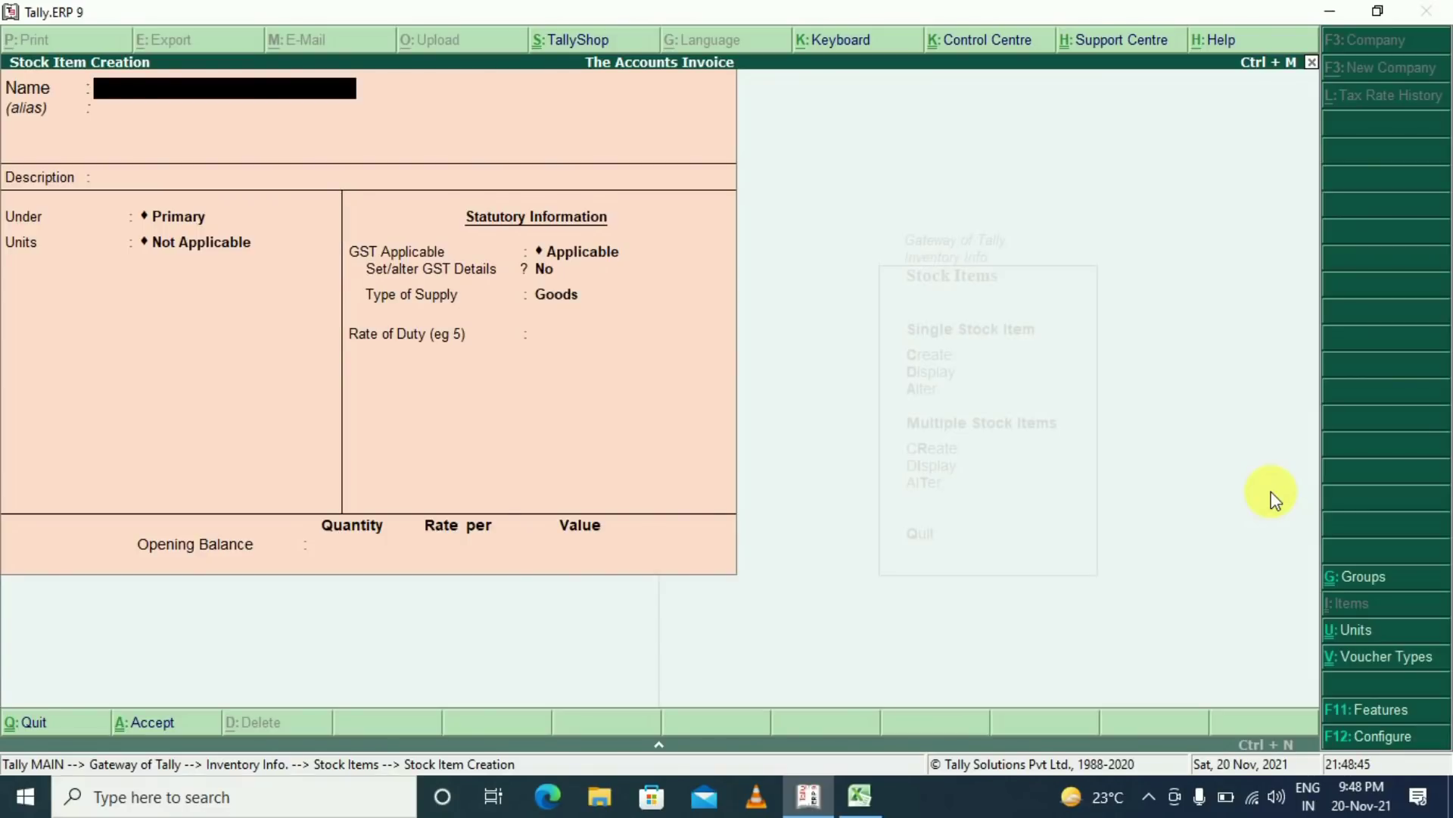
key("alt+Tab")
Copy Vivo Head Phone from Excel and use it as the new stock item's name
key("Left")
key("Down")
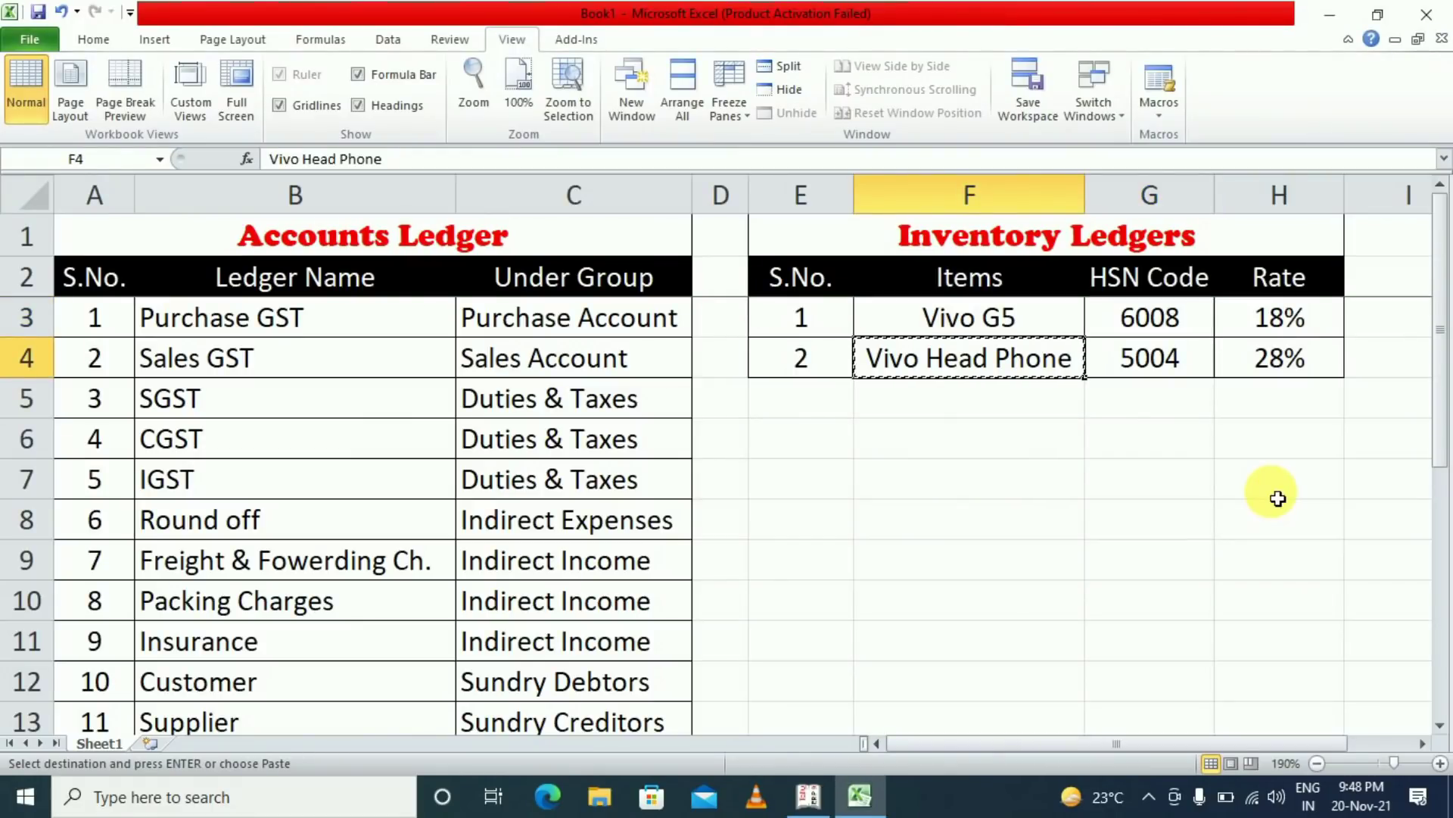
key("alt+Tab")
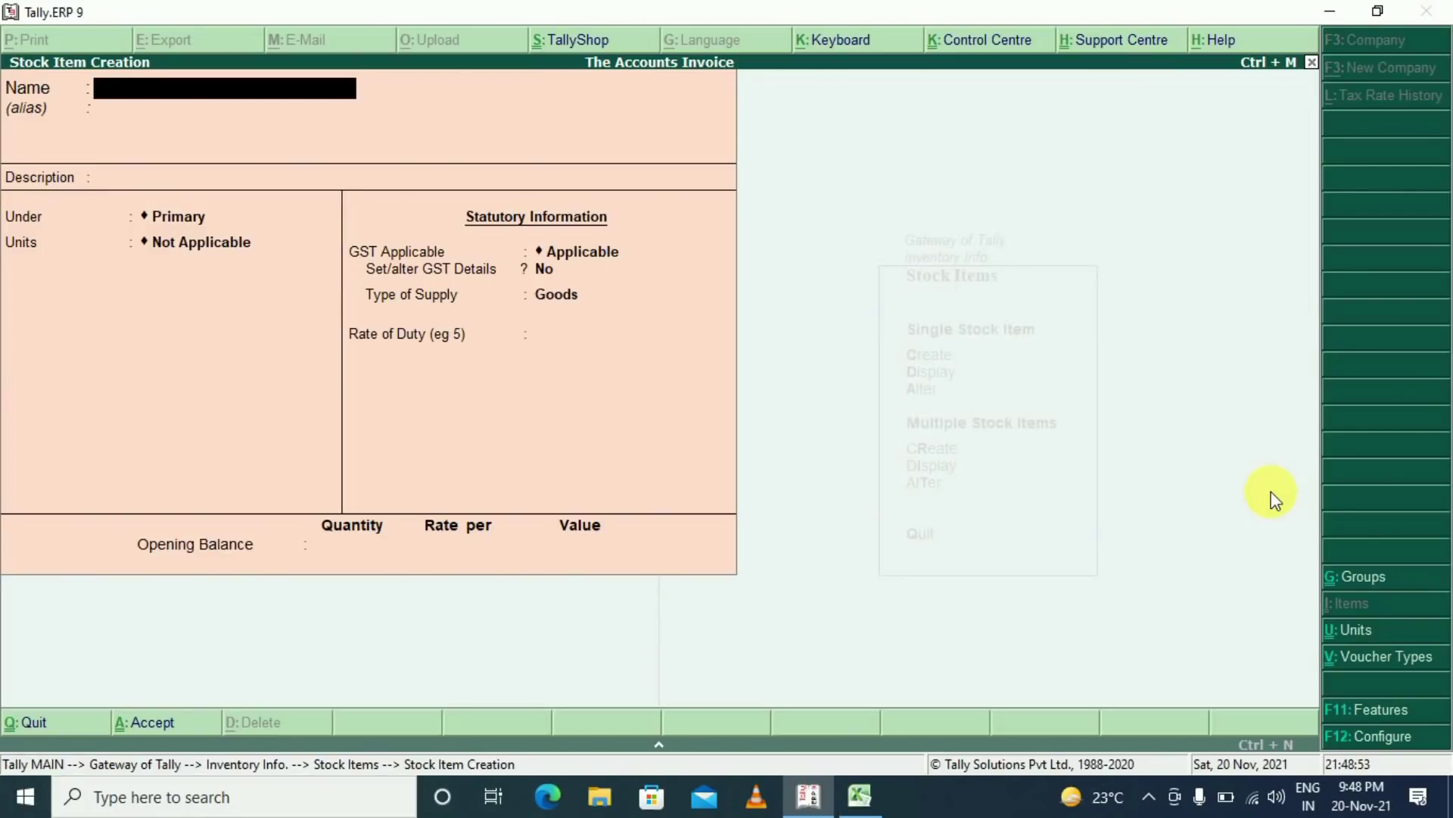
key("ctrl+alt+v")
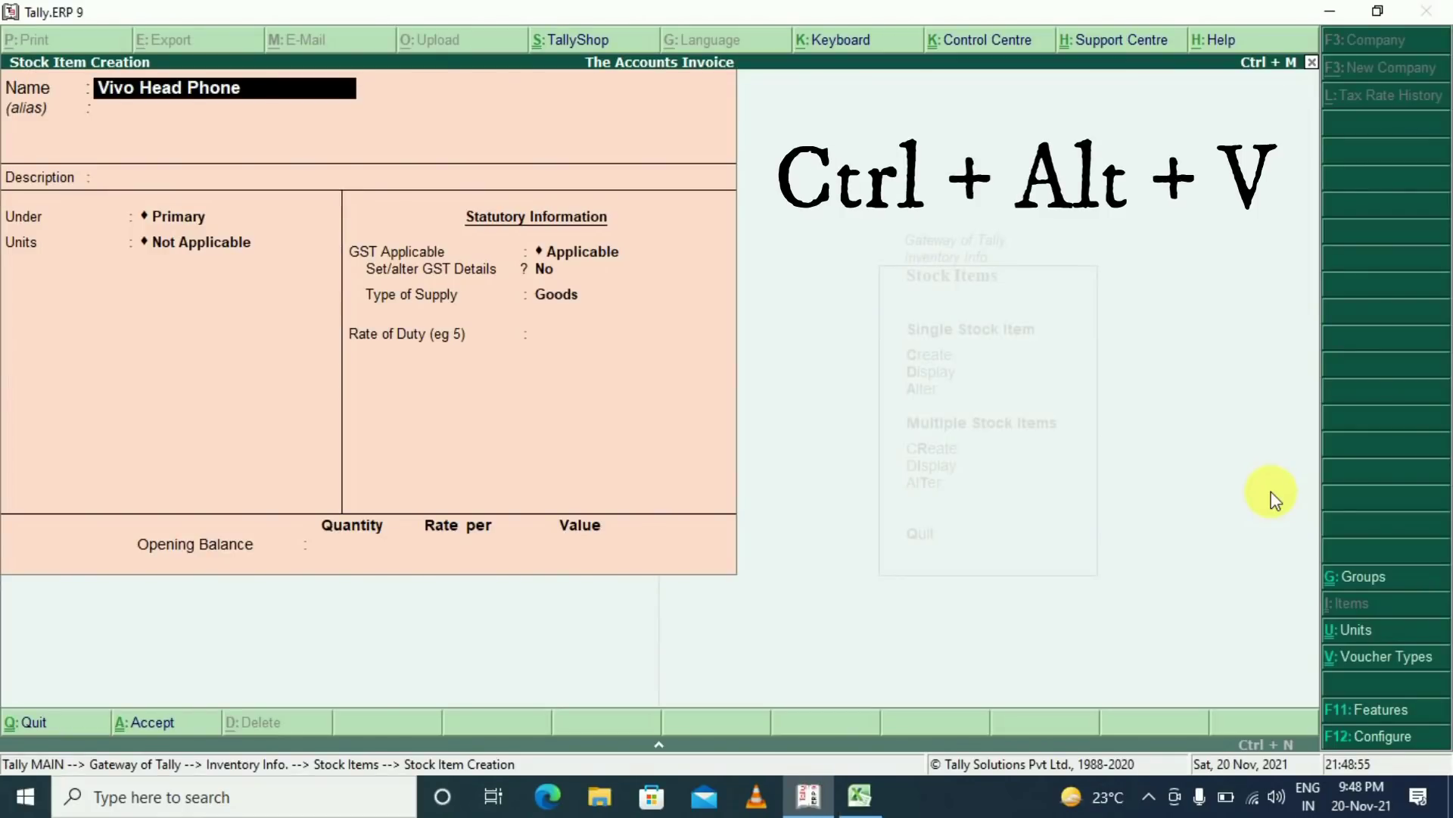
key("Return")
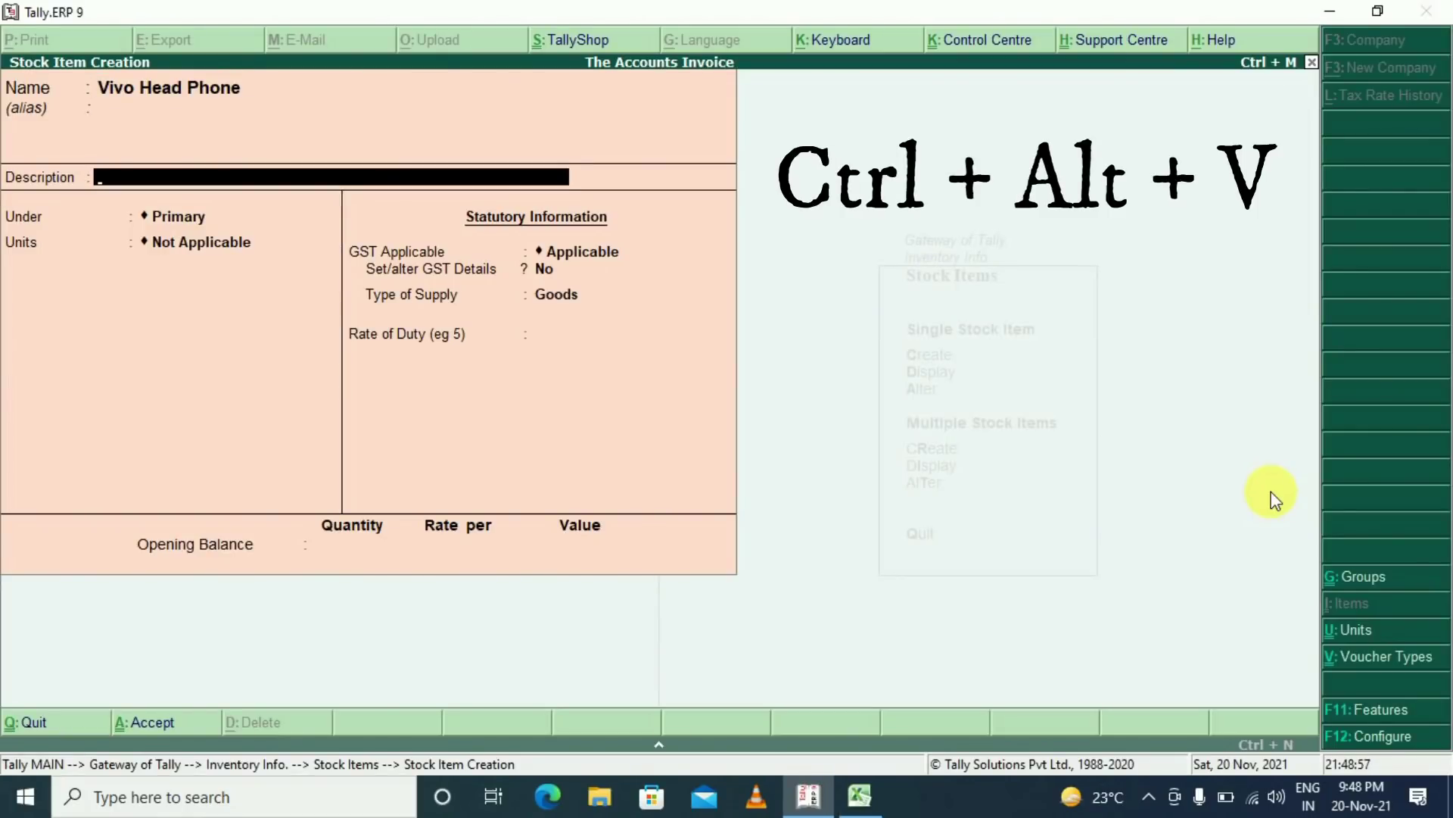
key("Return")
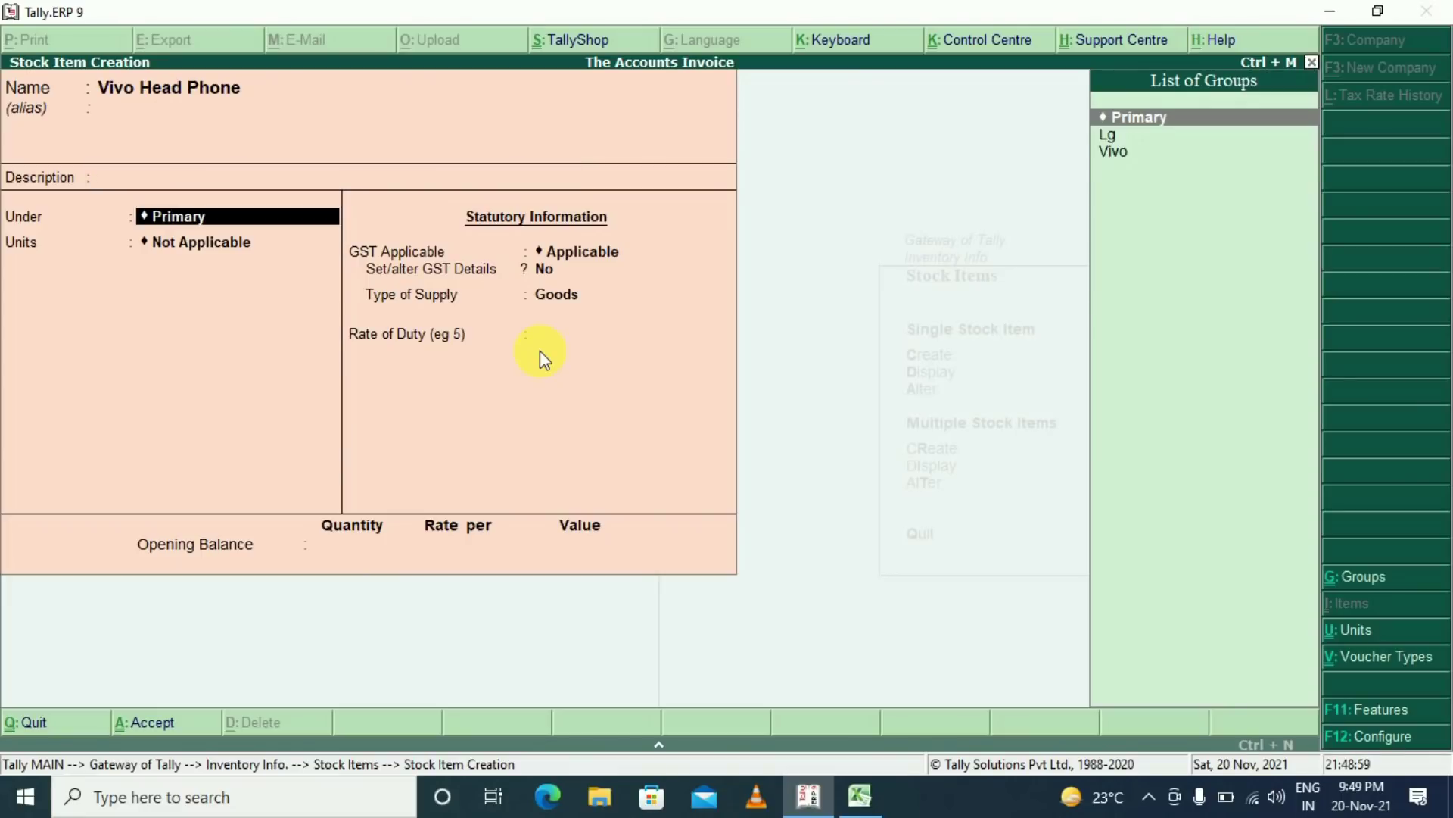
Create stock group Acce. with quantities added, and set the item's unit to UNT
key("alt+c")
type("Acce.")
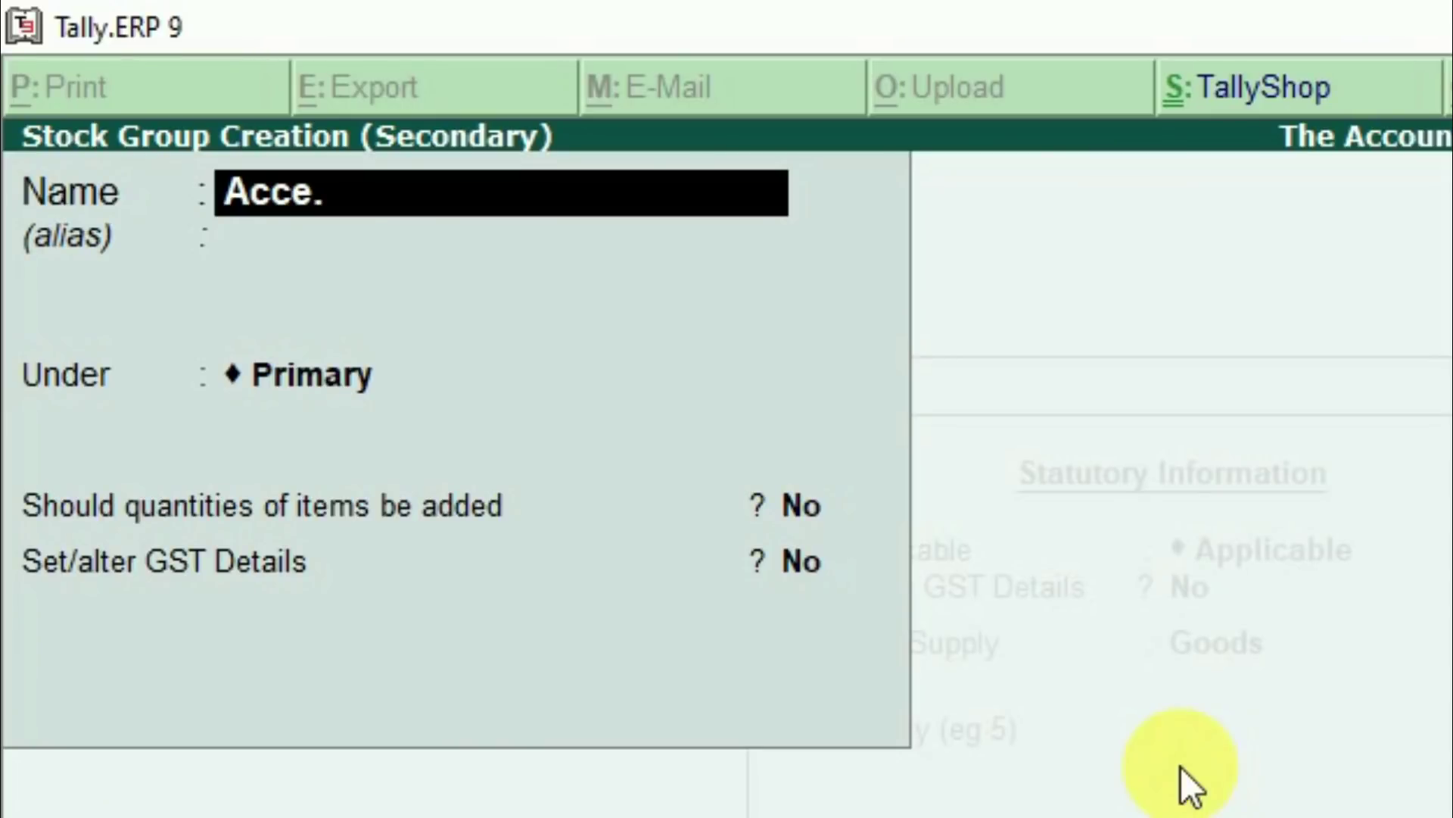
key("Return")
key("Return")
key("Return")
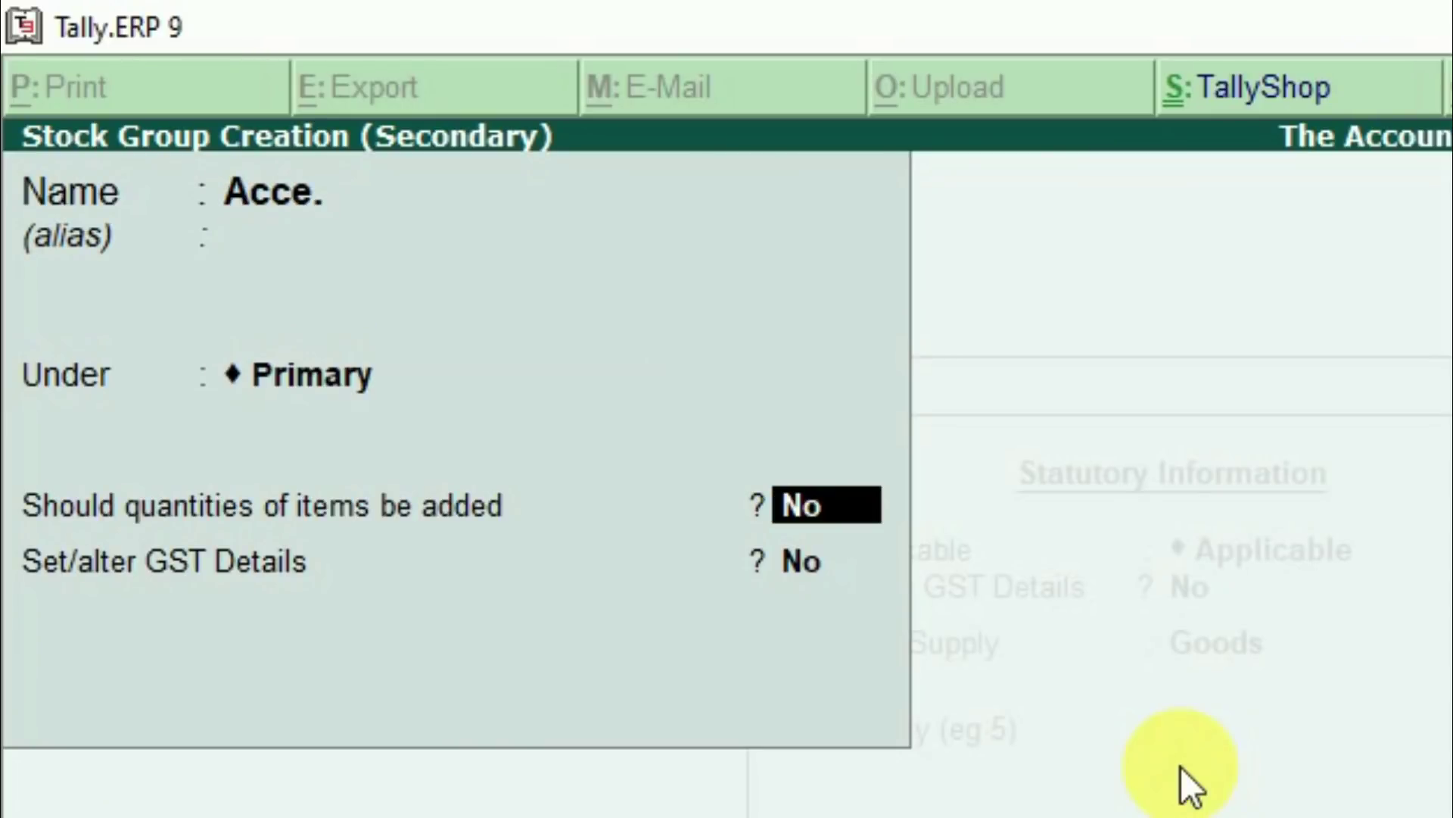
key("y")
key("Return")
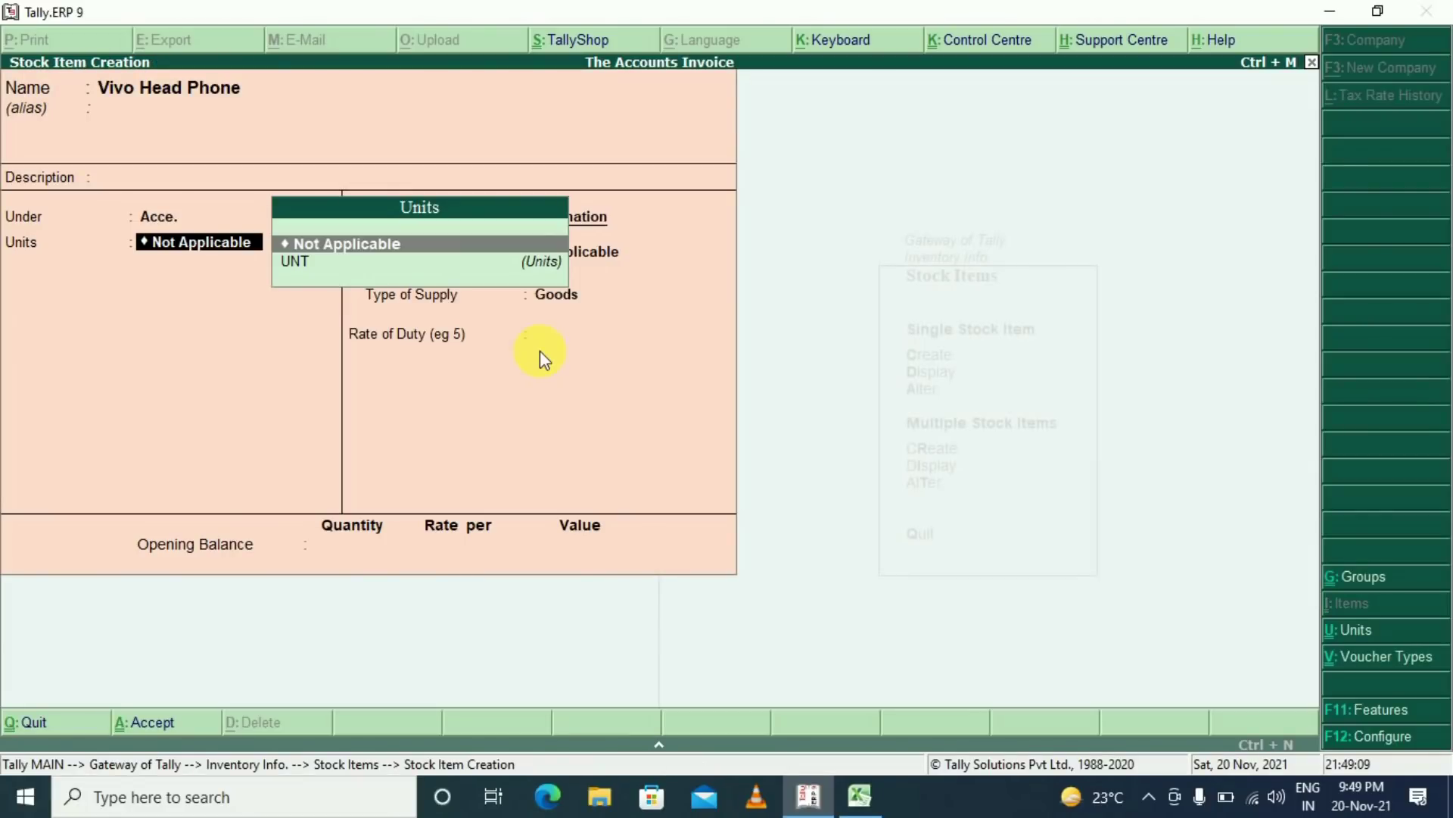
key("Down")
key("Return")
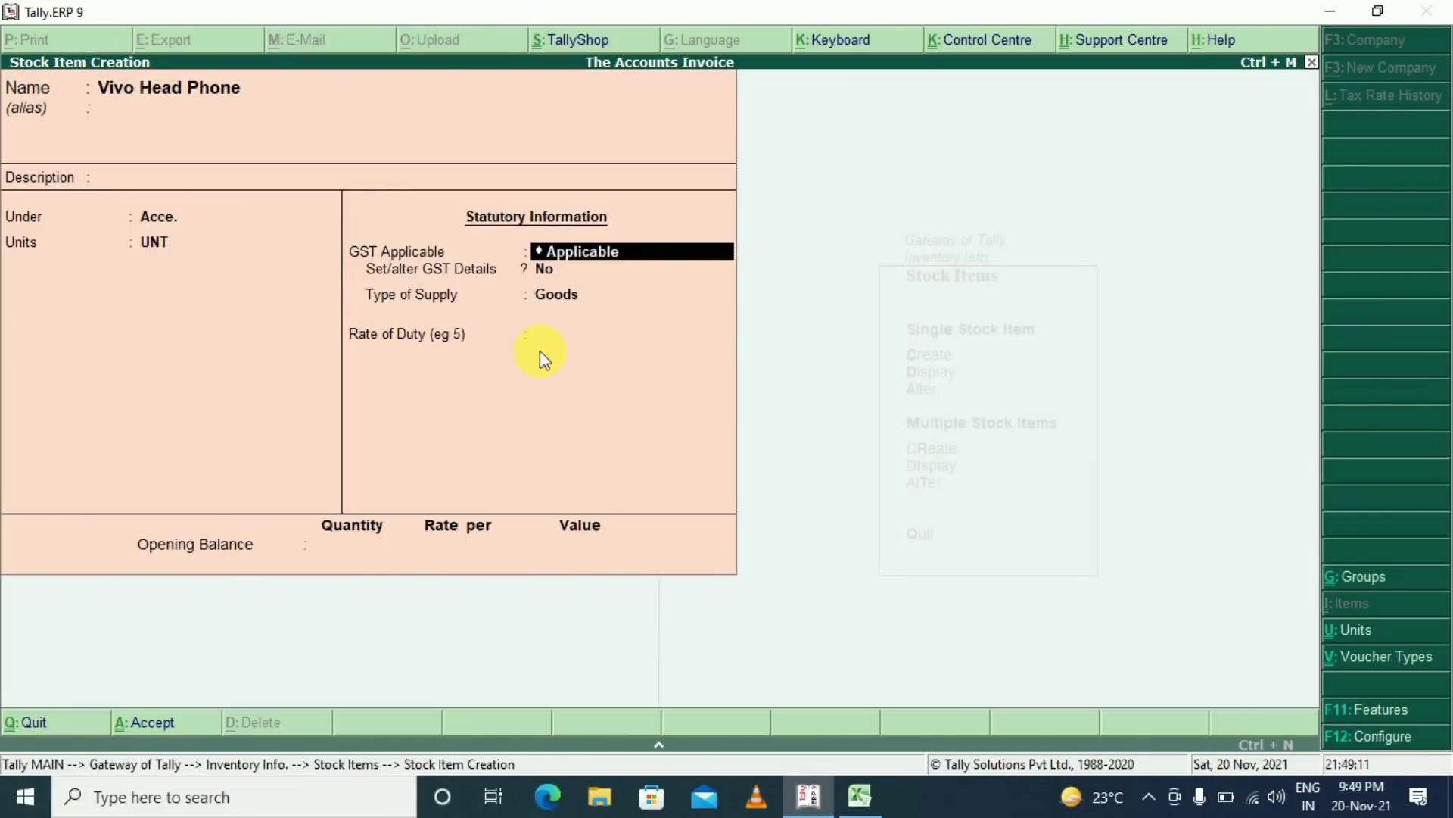
Keep GST Applicable, turn on GST details, and enter HSN/SAC 5004 from the Excel sheet
key("Return")
key("y")
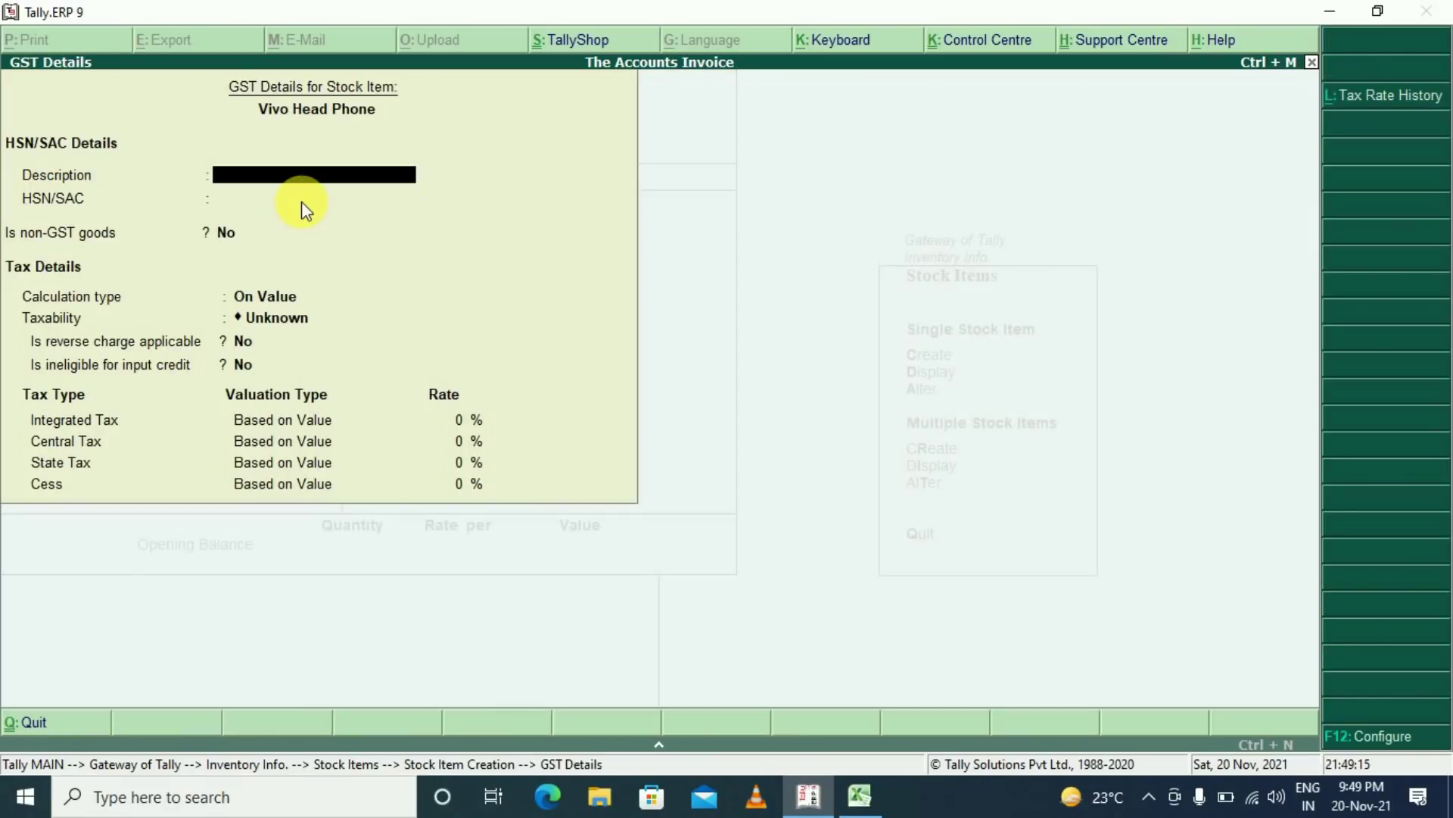
key("Return")
key("alt+Tab")
key("Right")
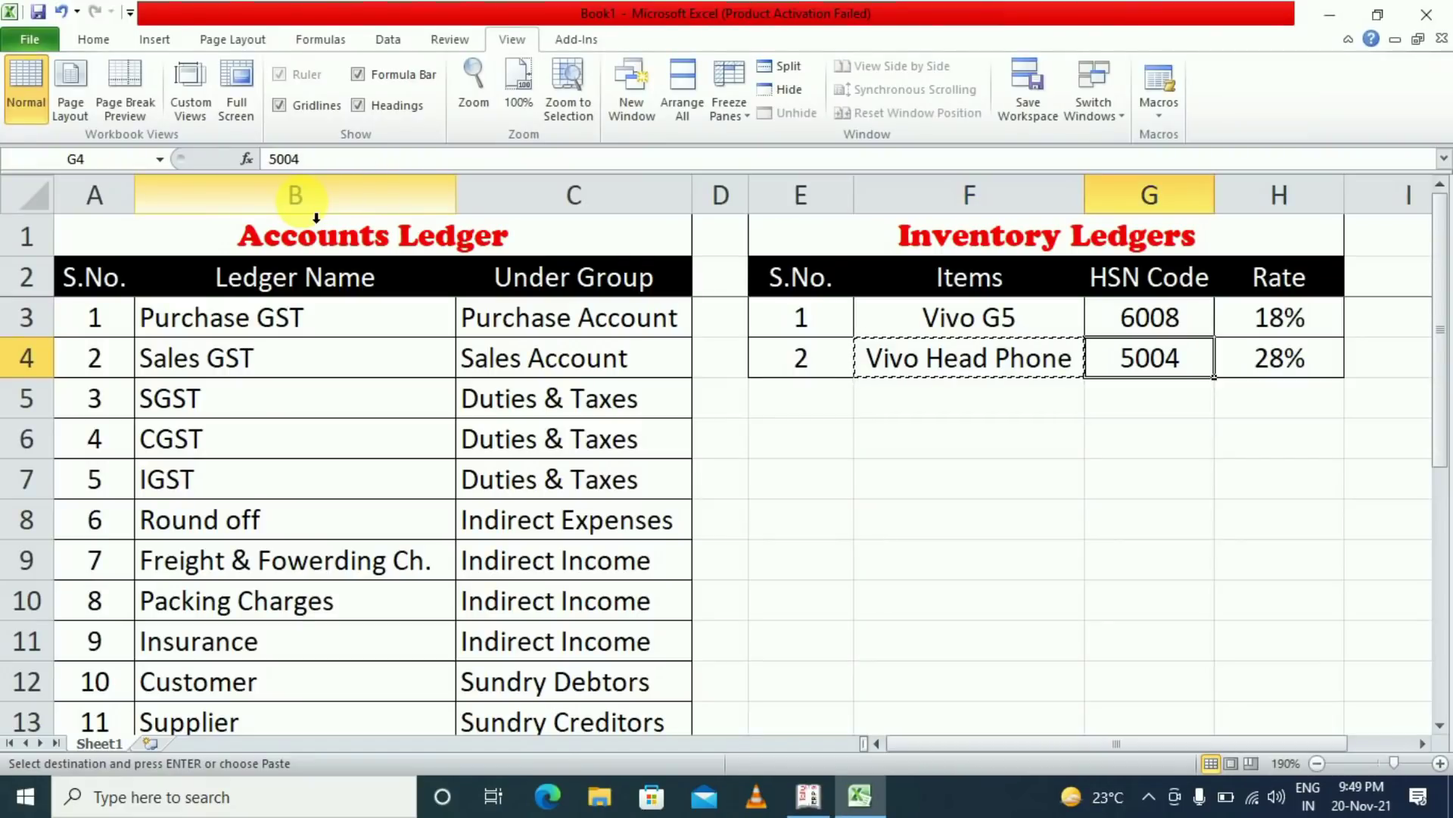
key("alt+Tab")
type("5004")
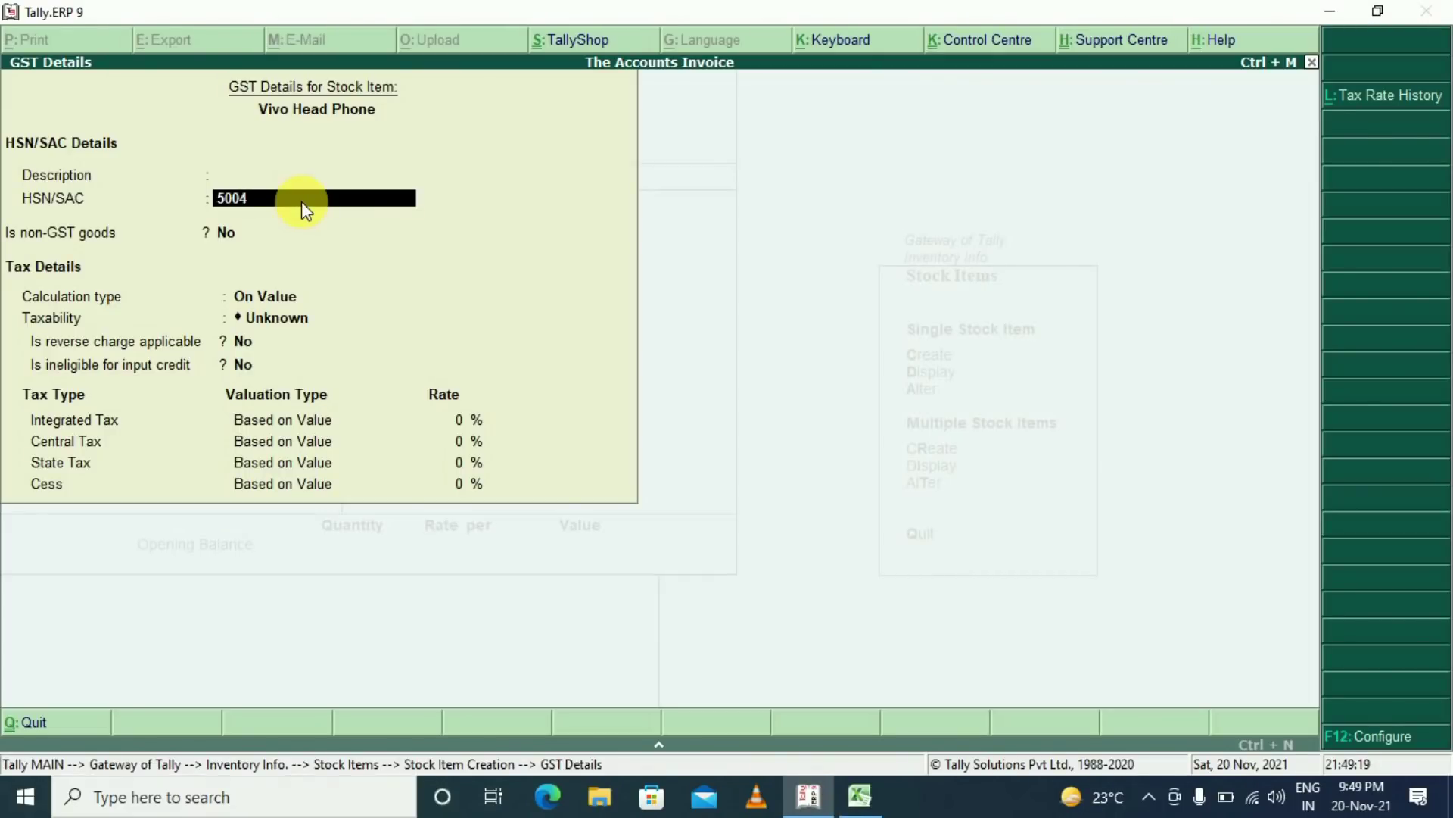
key("Return")
Mark the item as Taxable goods at a 28% integrated tax rate
key("Return")
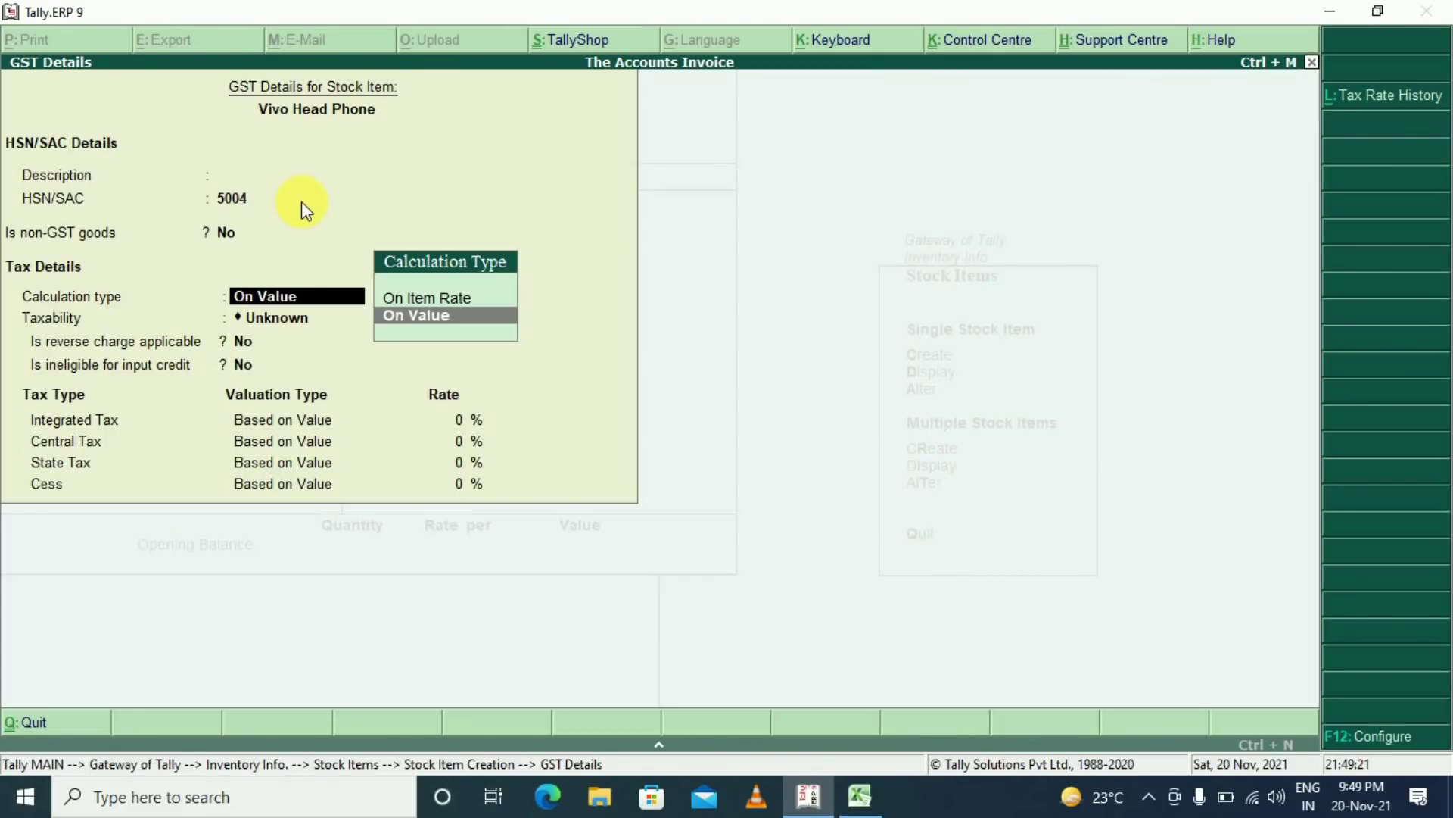
key("Return")
key("Down")
key("Down")
key("Down")
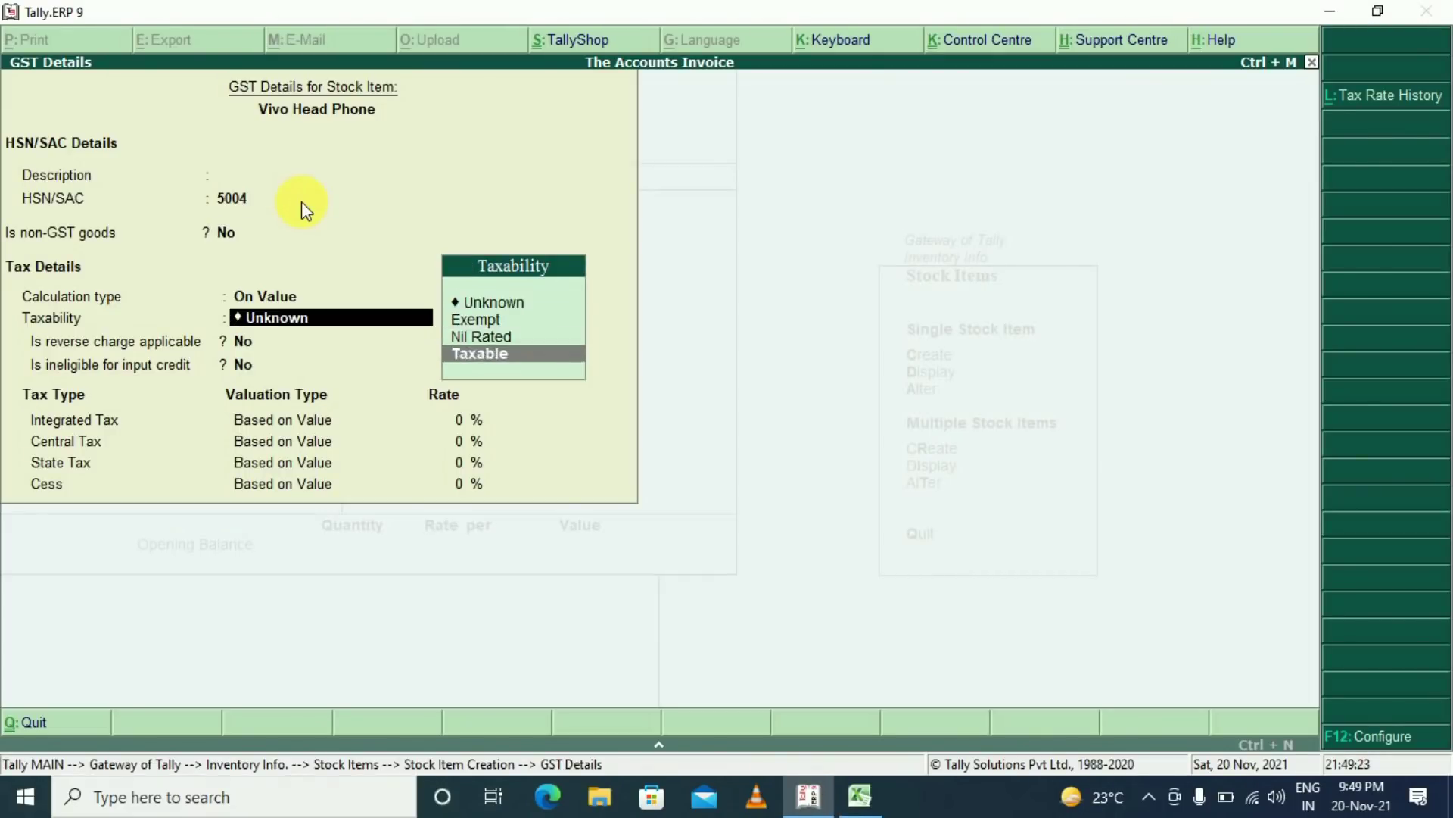
key("Return")
type("28")
key("Return")
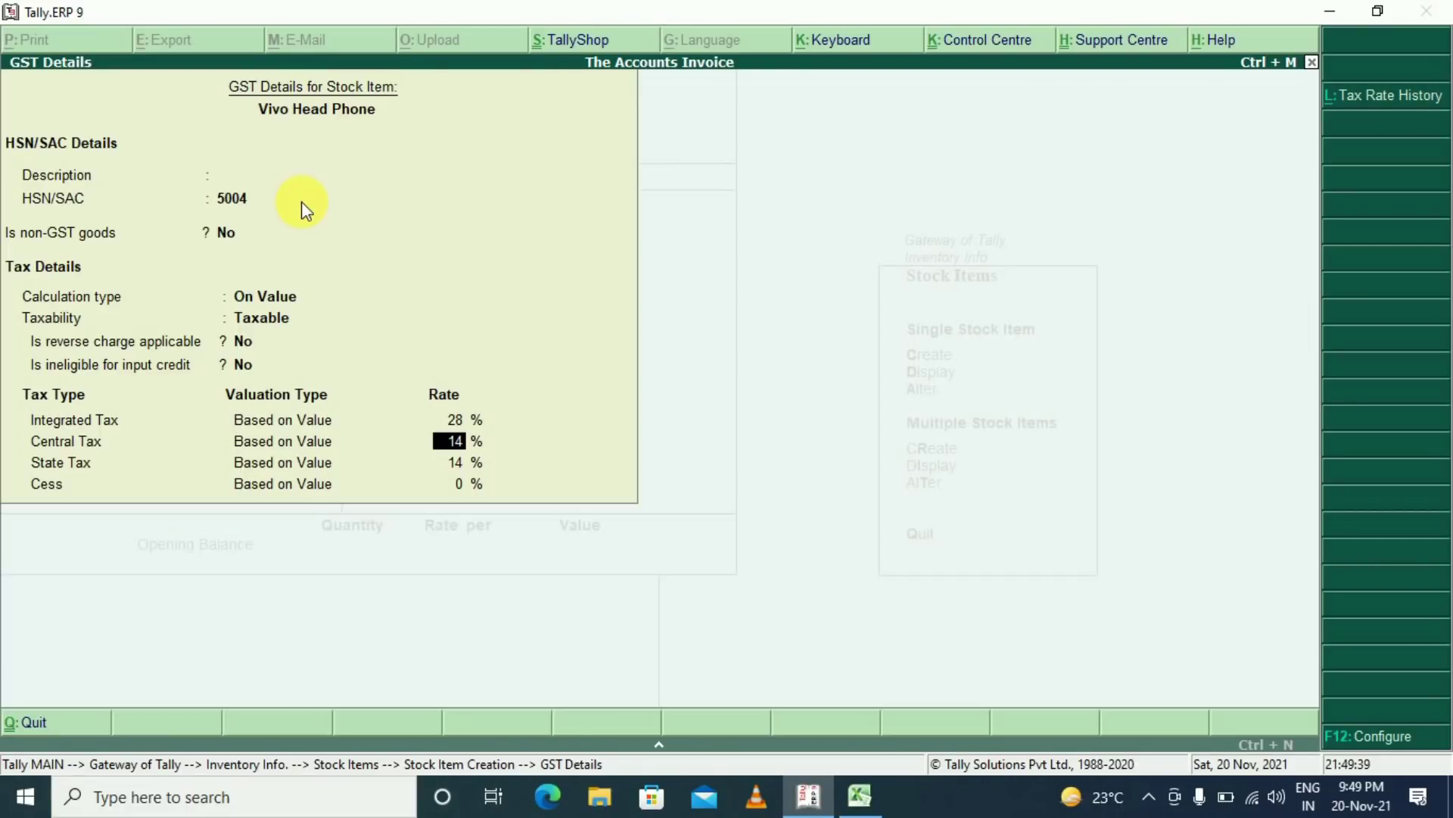
key("Return")
key("Return")
key("Return")
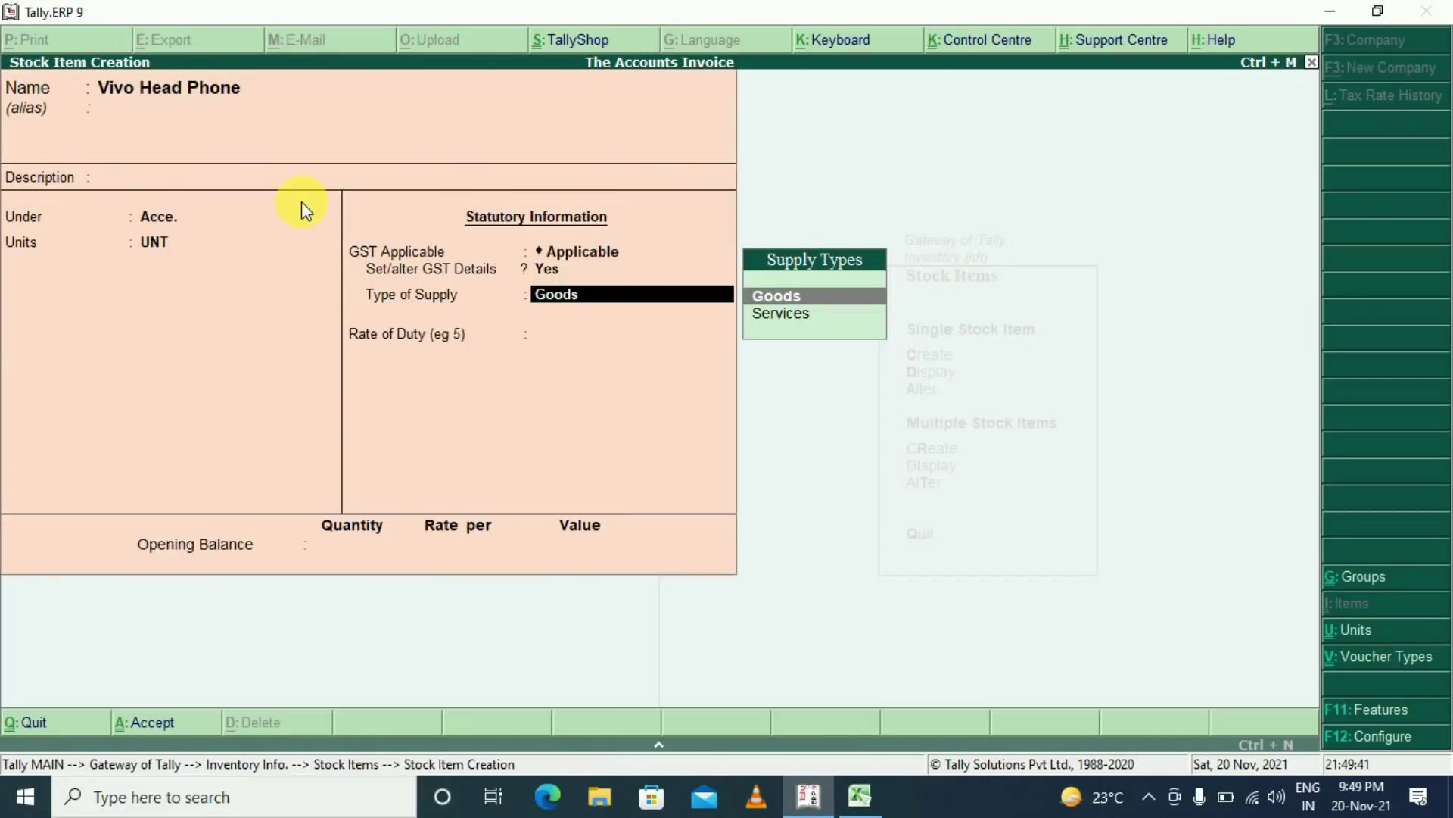
Save Vivo Head Phone as Goods with an opening balance of 10 UNT at 1,500
key("Return")
key("Return")
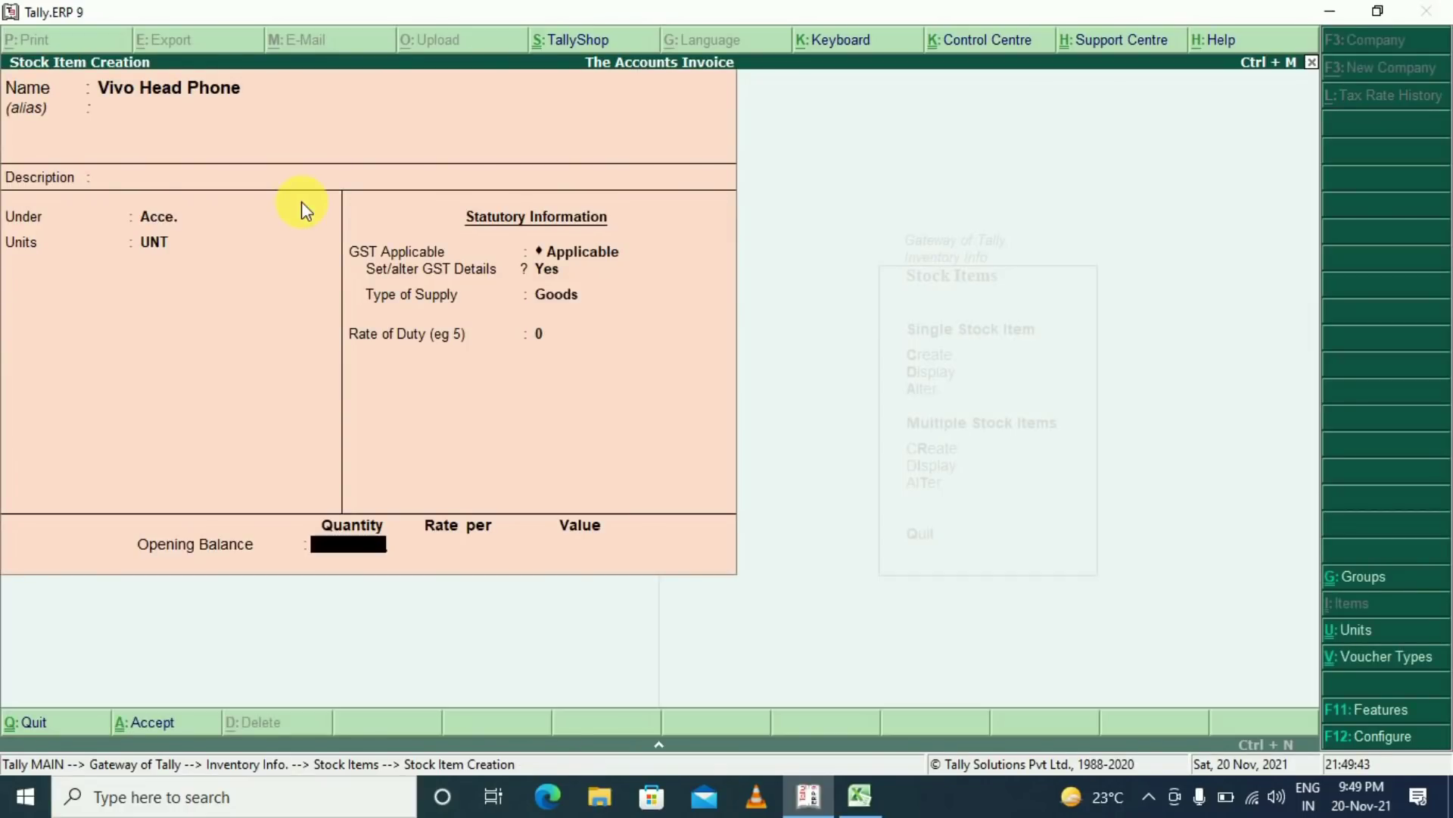
type("10")
key("Return")
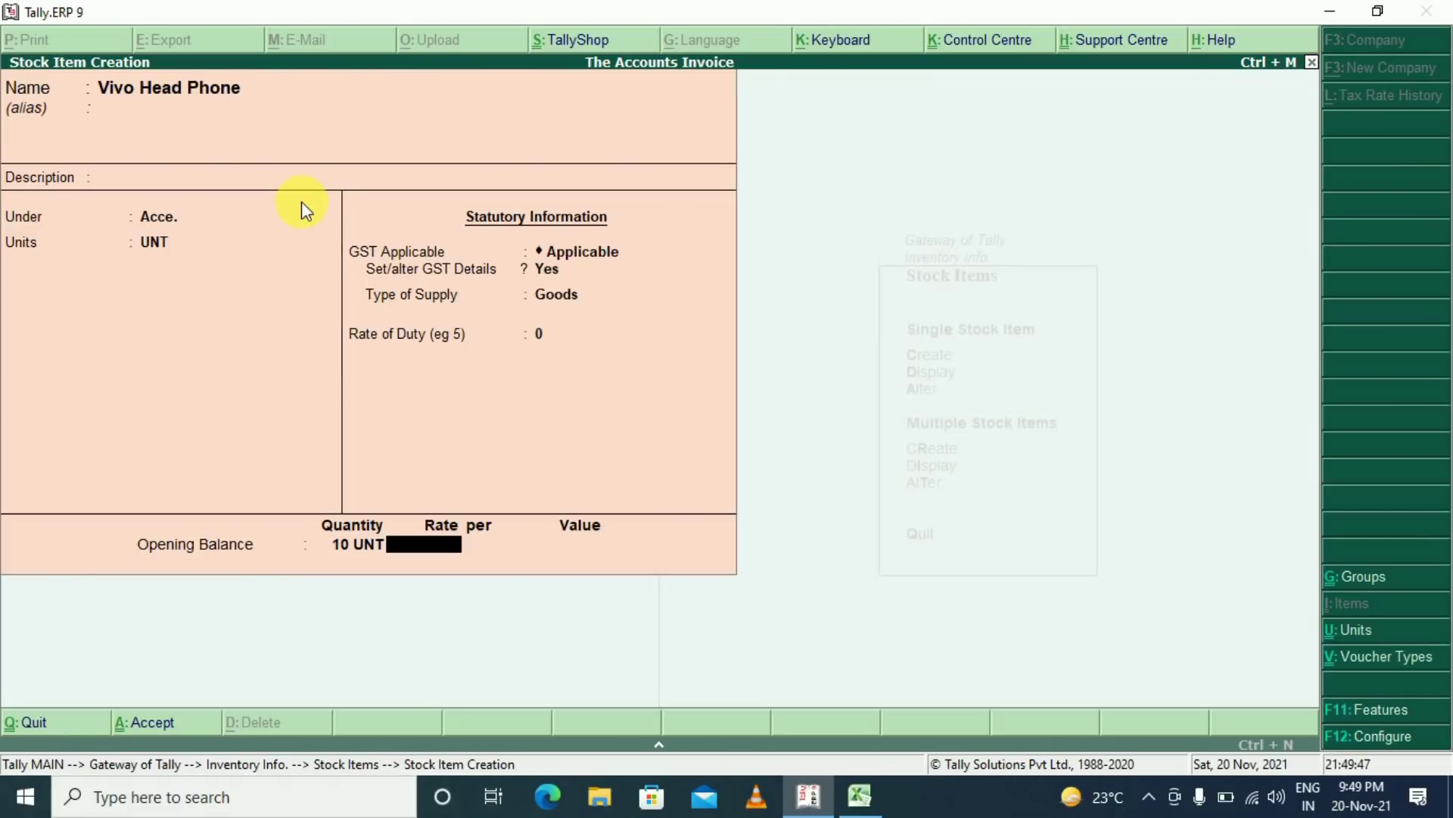
type("1,500")
key("Return")
key("Return")
key("Return")
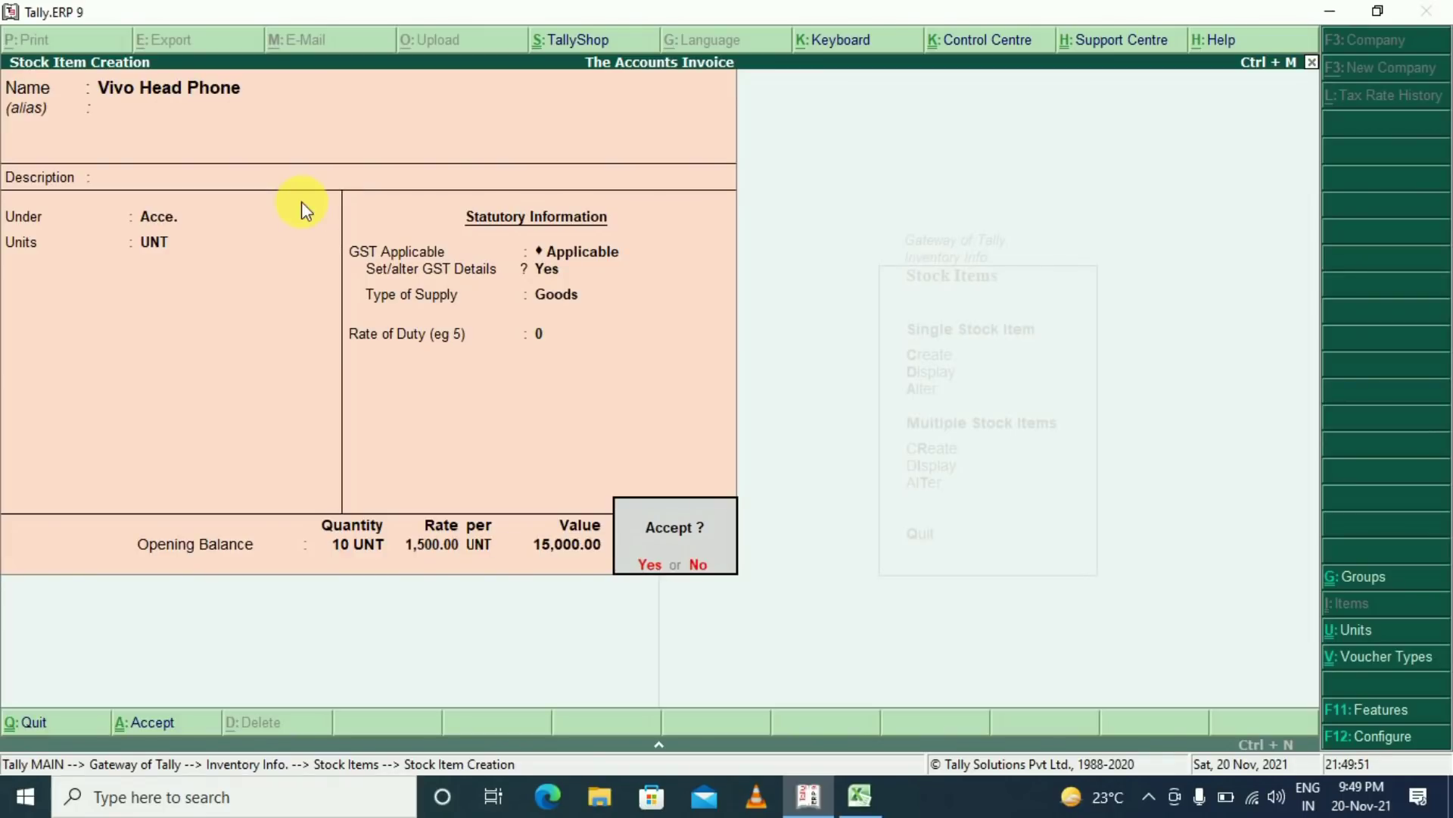
key("Return")
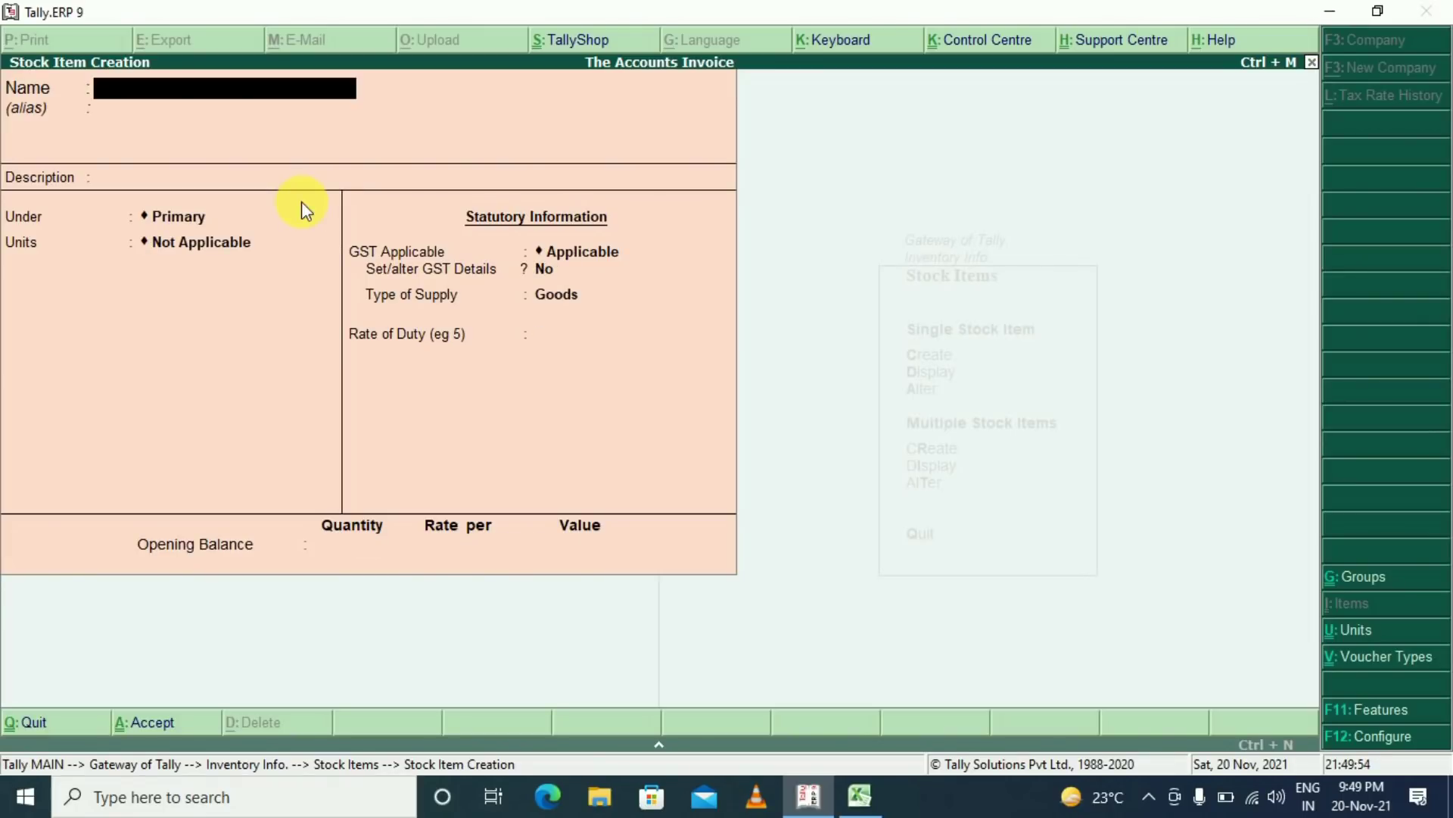
Quit the stock item form and start a Sales voucher using F8
key("Escape")
key("Return")
key("Escape")
key("Escape")
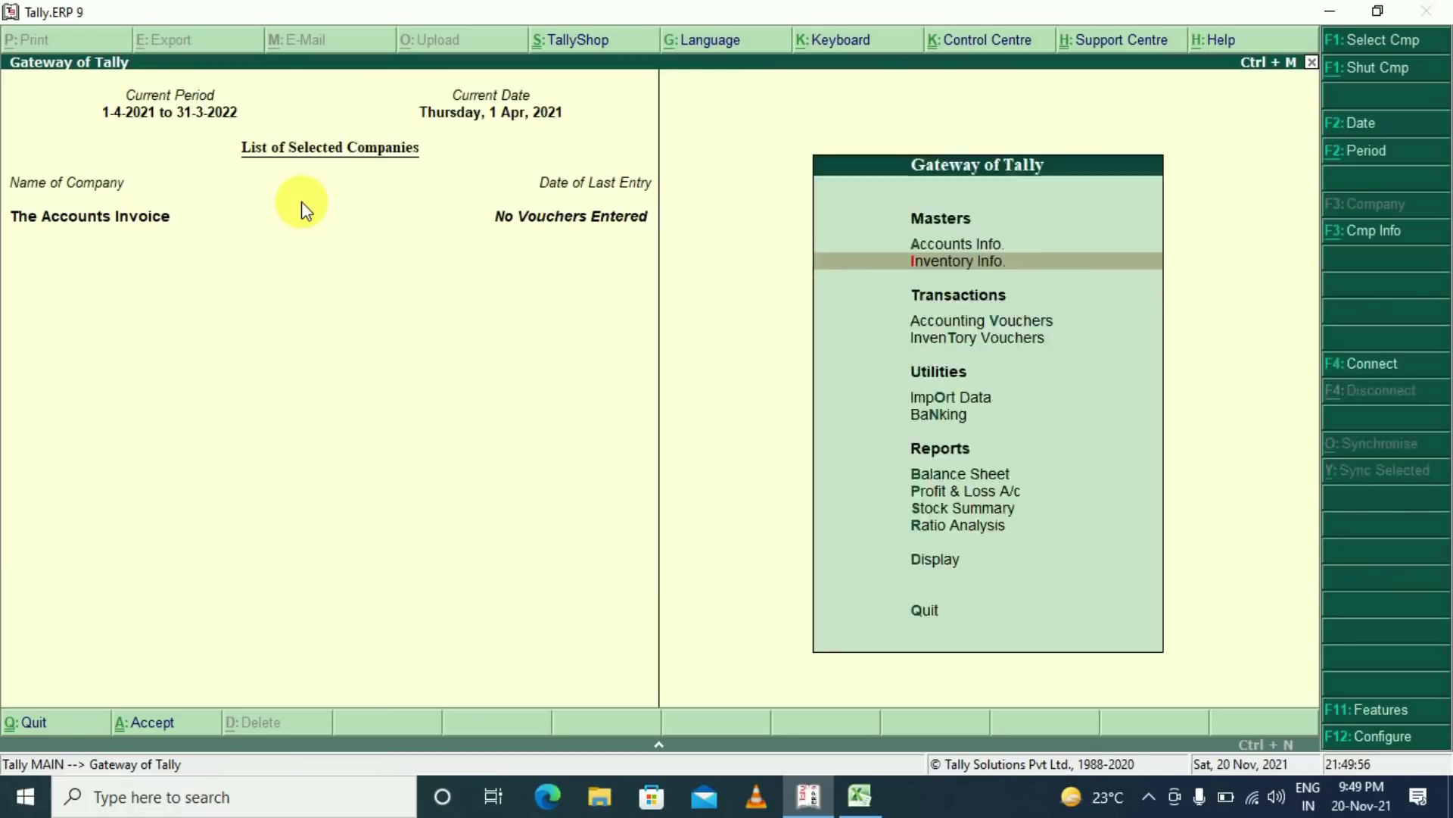
key("Up")
key("Down")
key("Down")
key("Down")
key("Down")
key("Down")
key("Down")
key("Down")
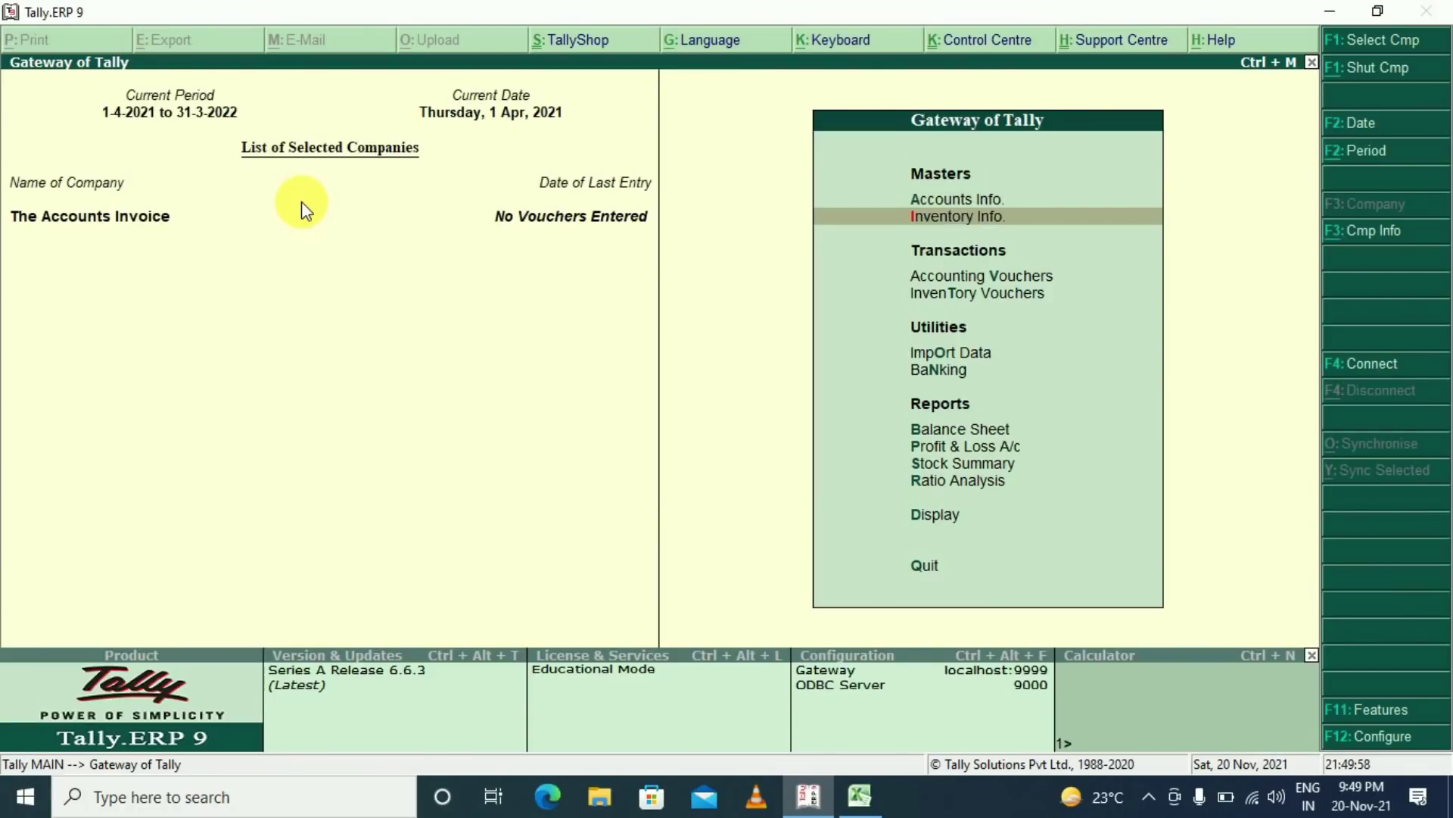
key("Up")
key("Up")
key("Up")
key("Up")
key("Up")
key("Down")
key("Up")
key("Return")
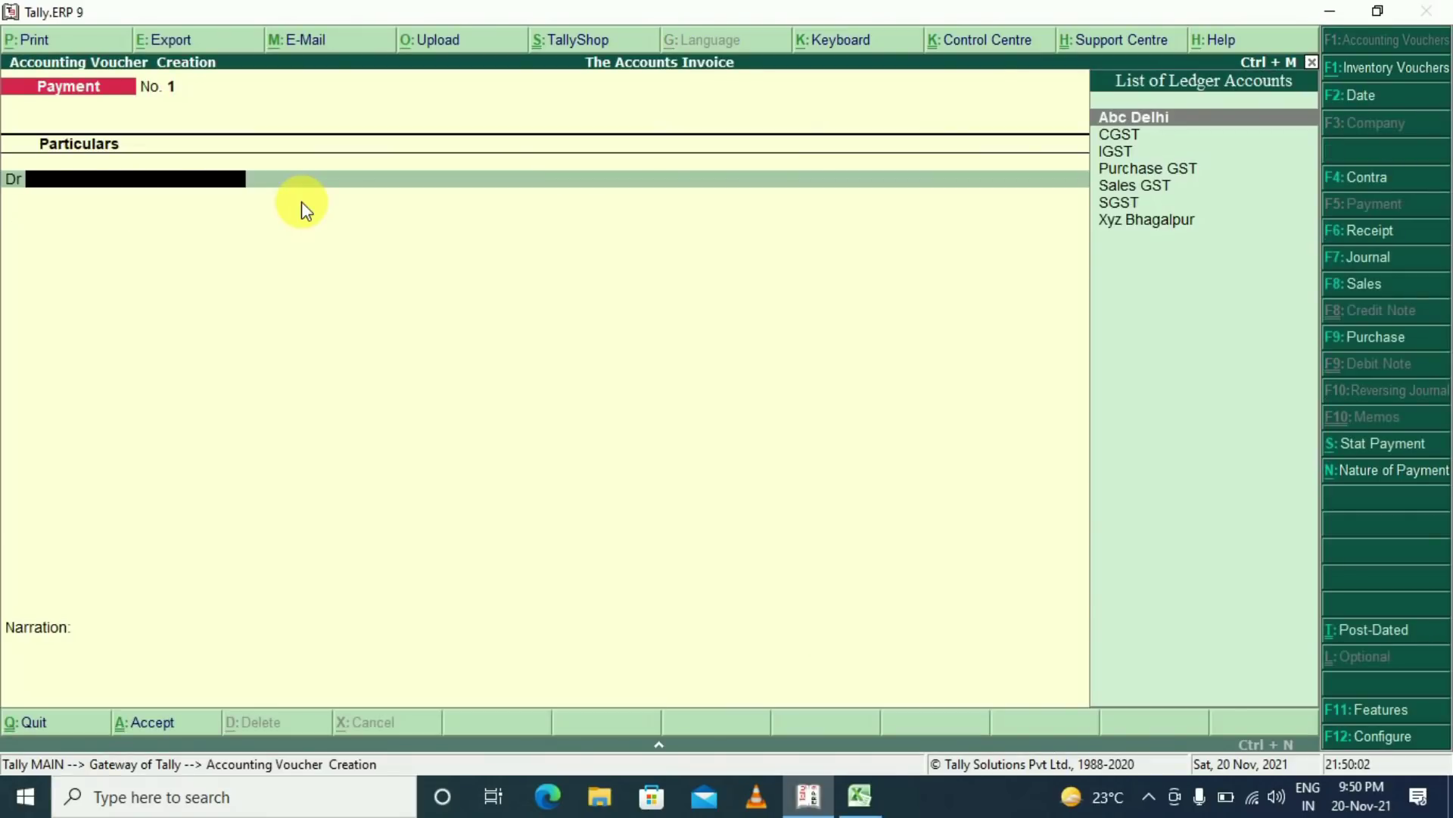
key("F8")
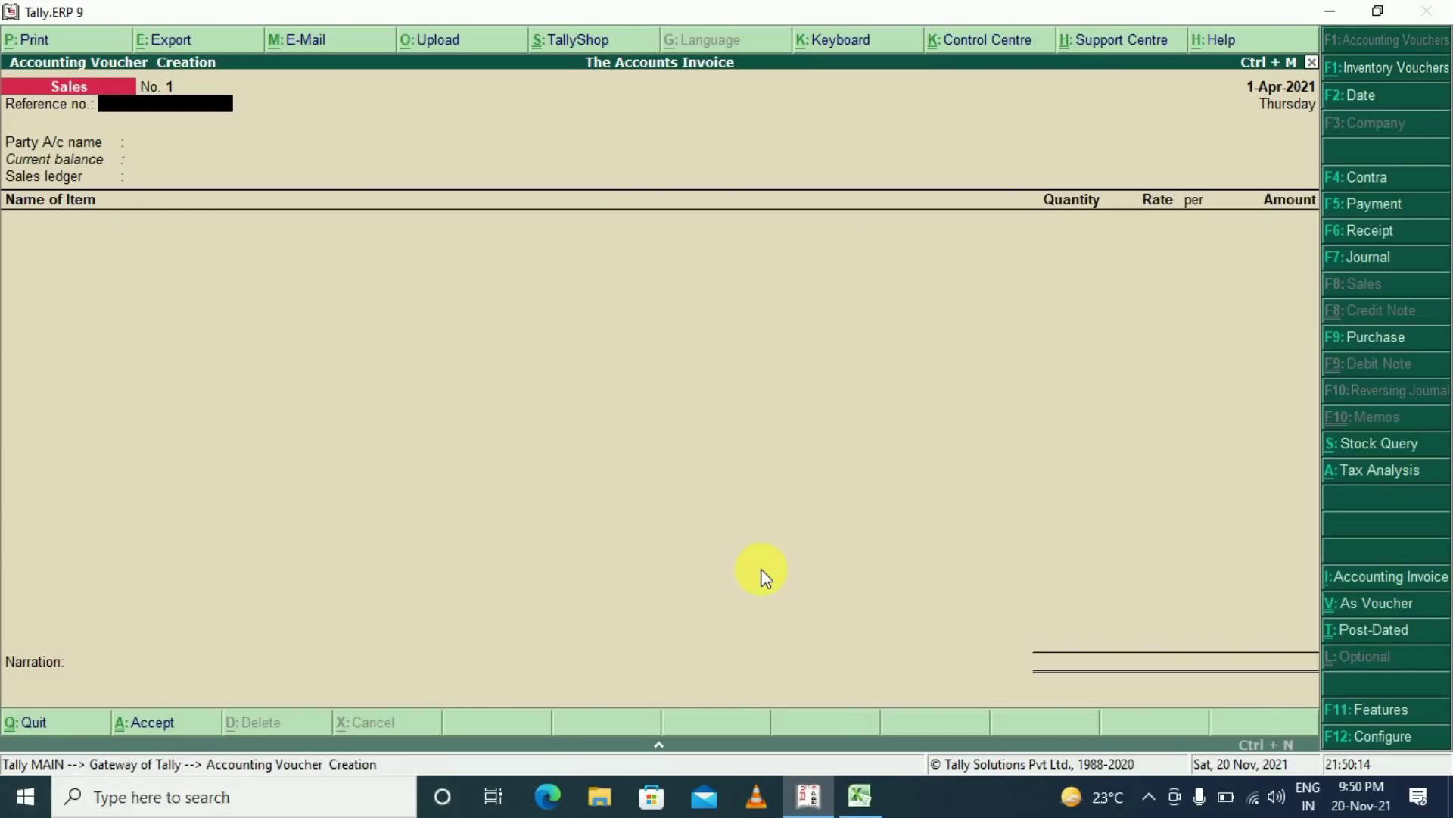
Set Cash as the party account and Sales GST as the sales ledger
key("Return")
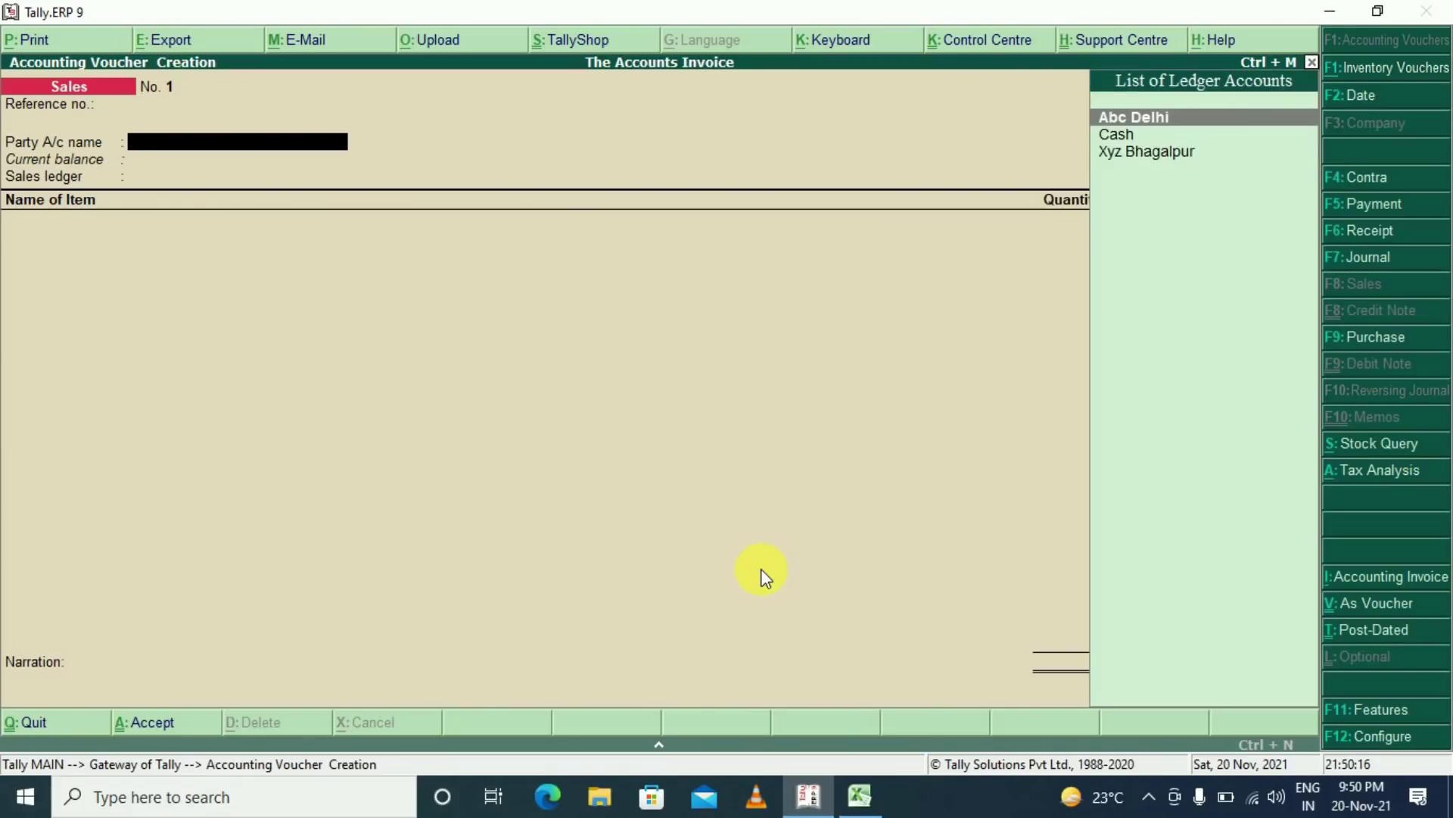
type("cash")
key("Return")
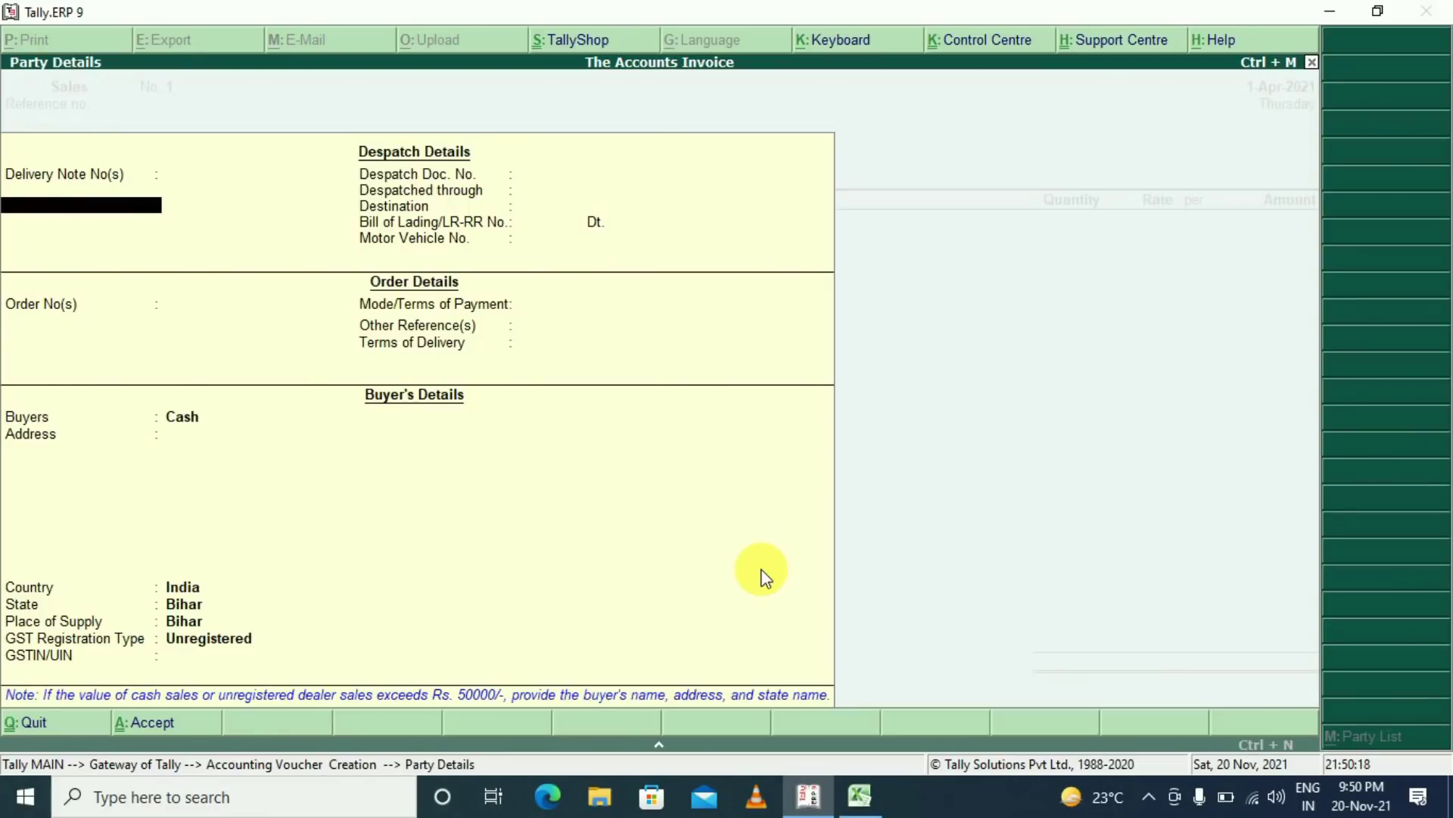
key("Return")
key("Return")
key("ctrl+a")
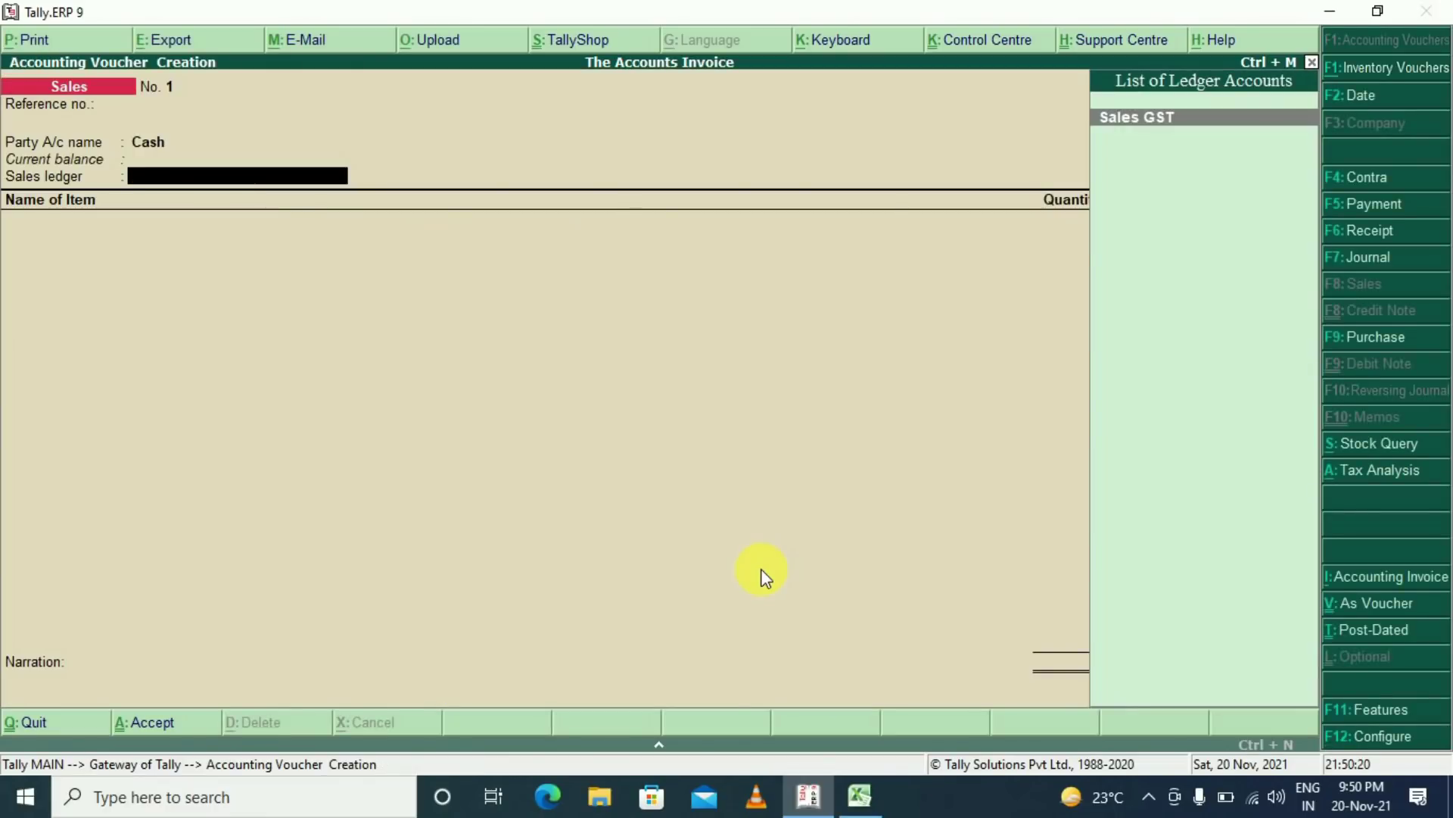
key("Return")
Add one Vivo Head Phone at a rate of 2,000
key("Down")
key("Down")
key("Down")
key("Down")
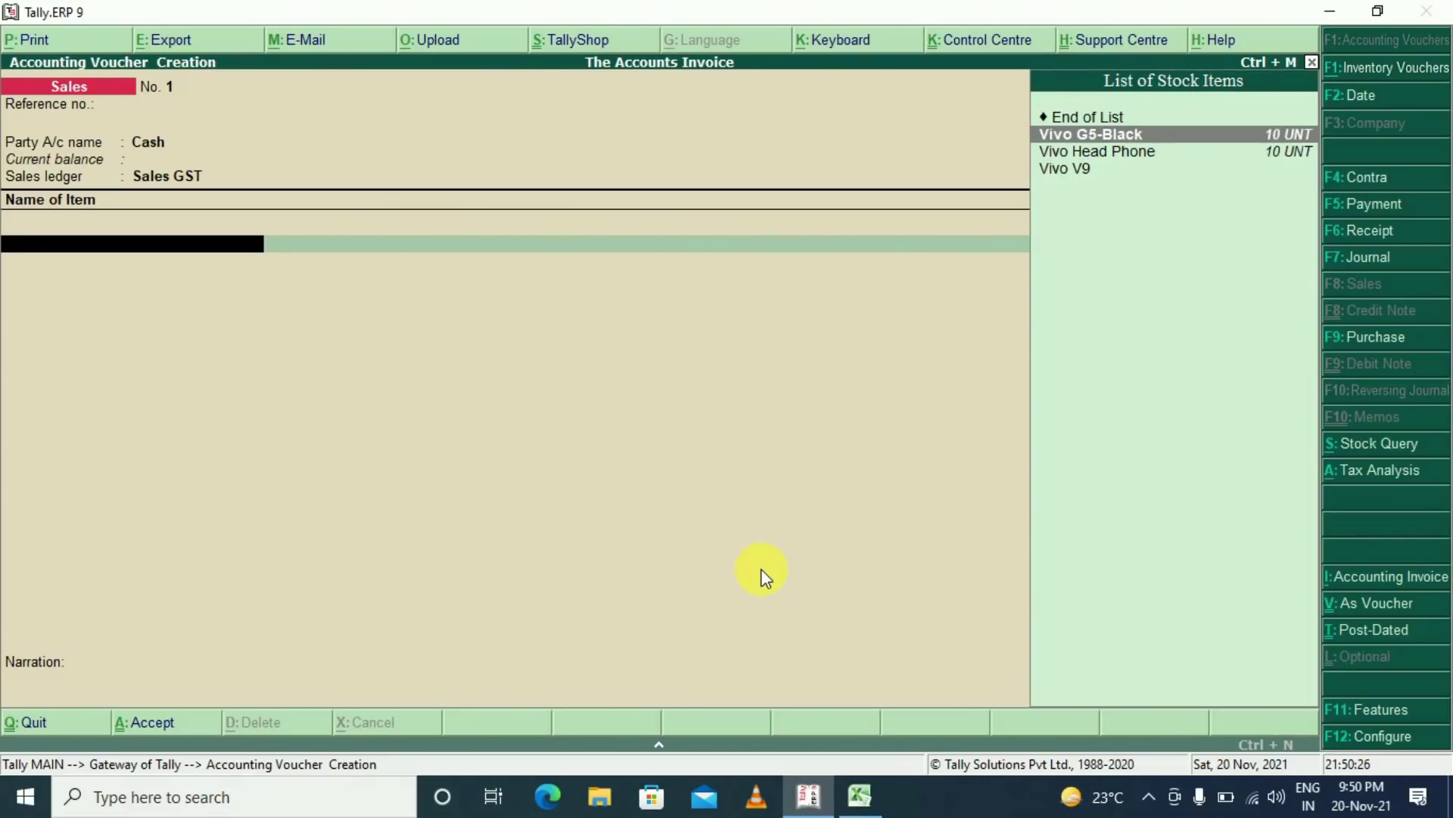
key("Down")
key("Return")
key("Return")
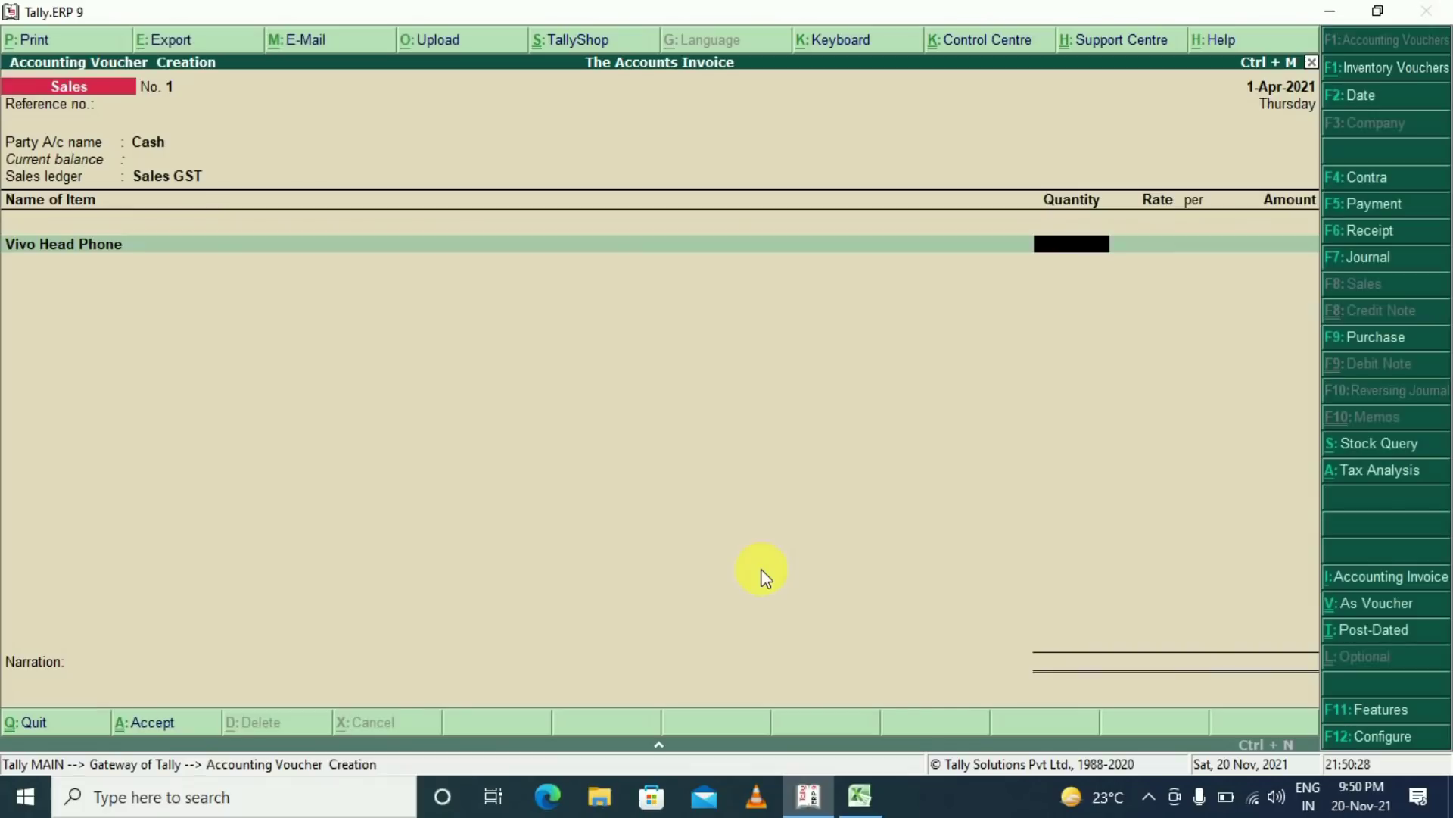
type("1")
key("Return")
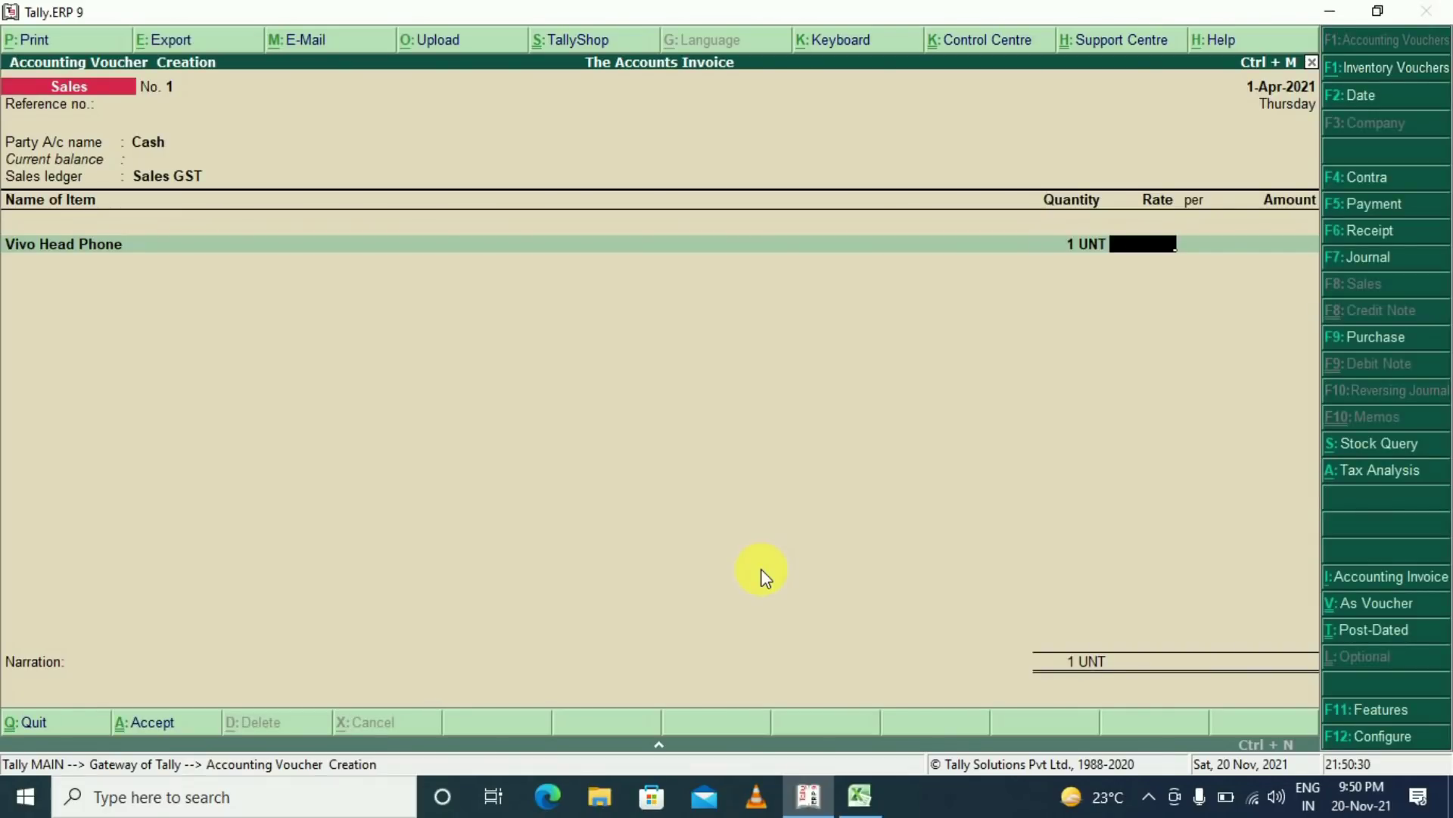
type("2000")
key("Return")
key("Return")
key("Return")
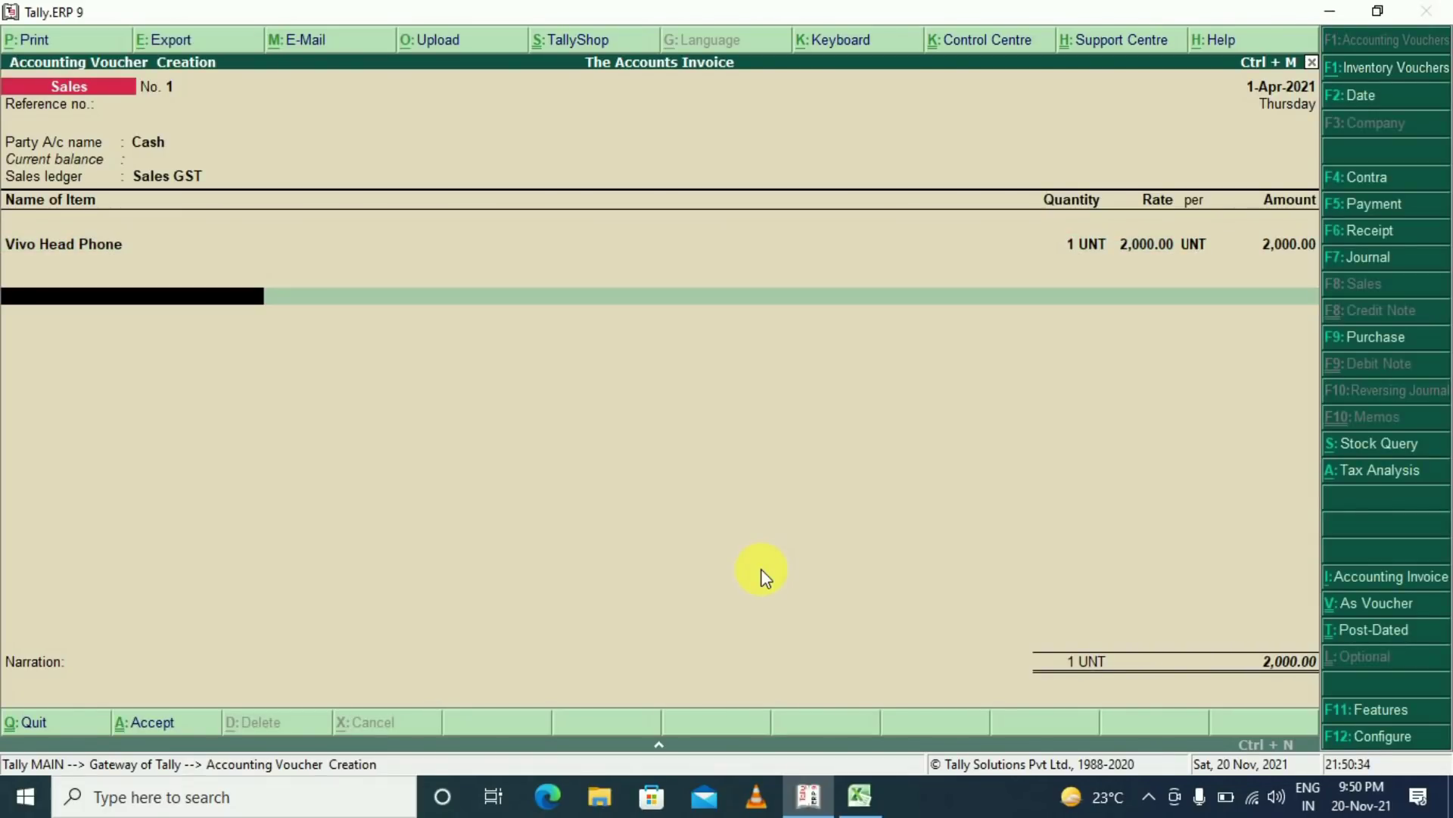
Add SGST and CGST ledgers at 280 each, bringing the total to 2,560
type("sg")
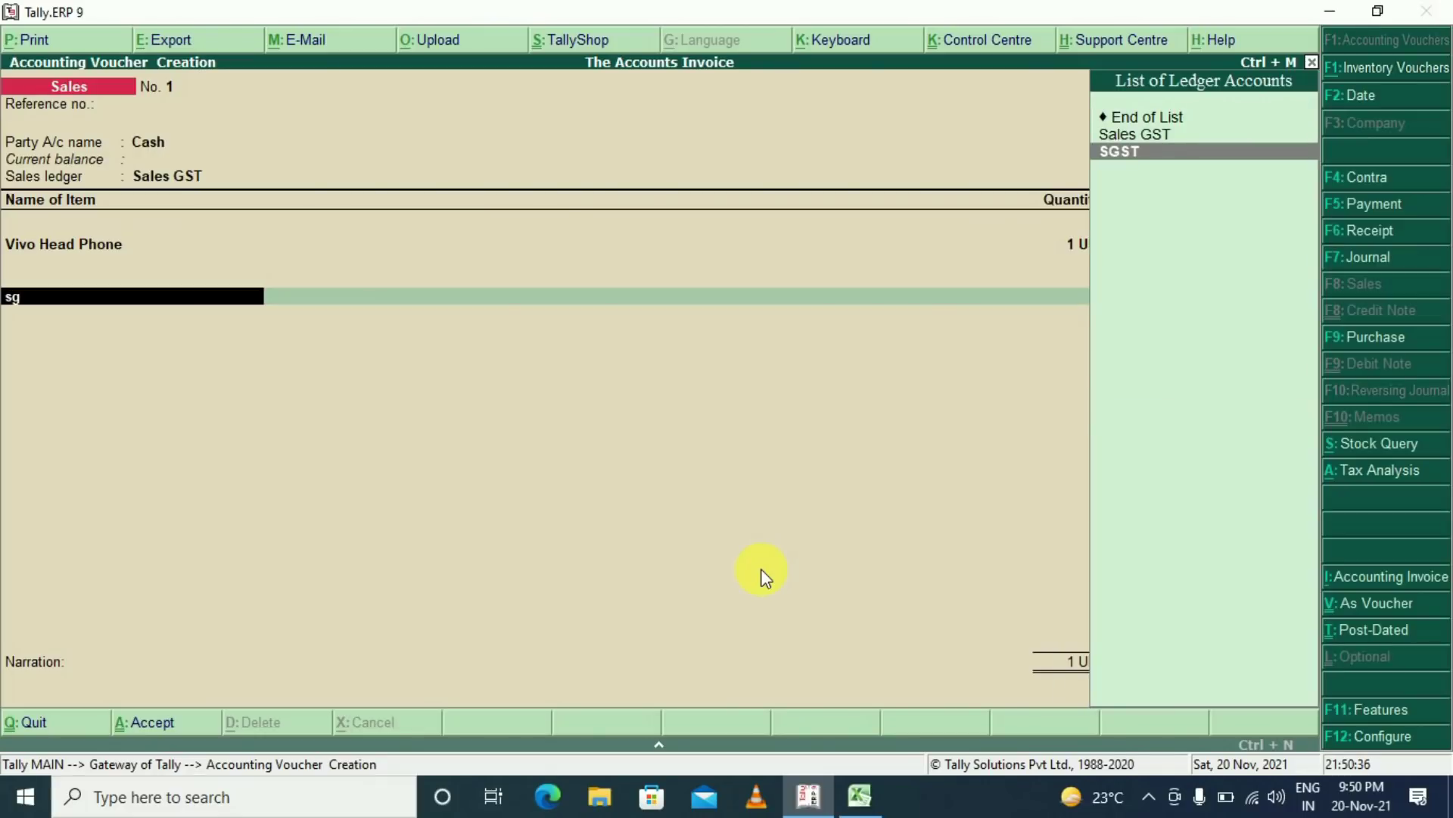
key("Return")
key("Return")
type("Cgs")
key("Return")
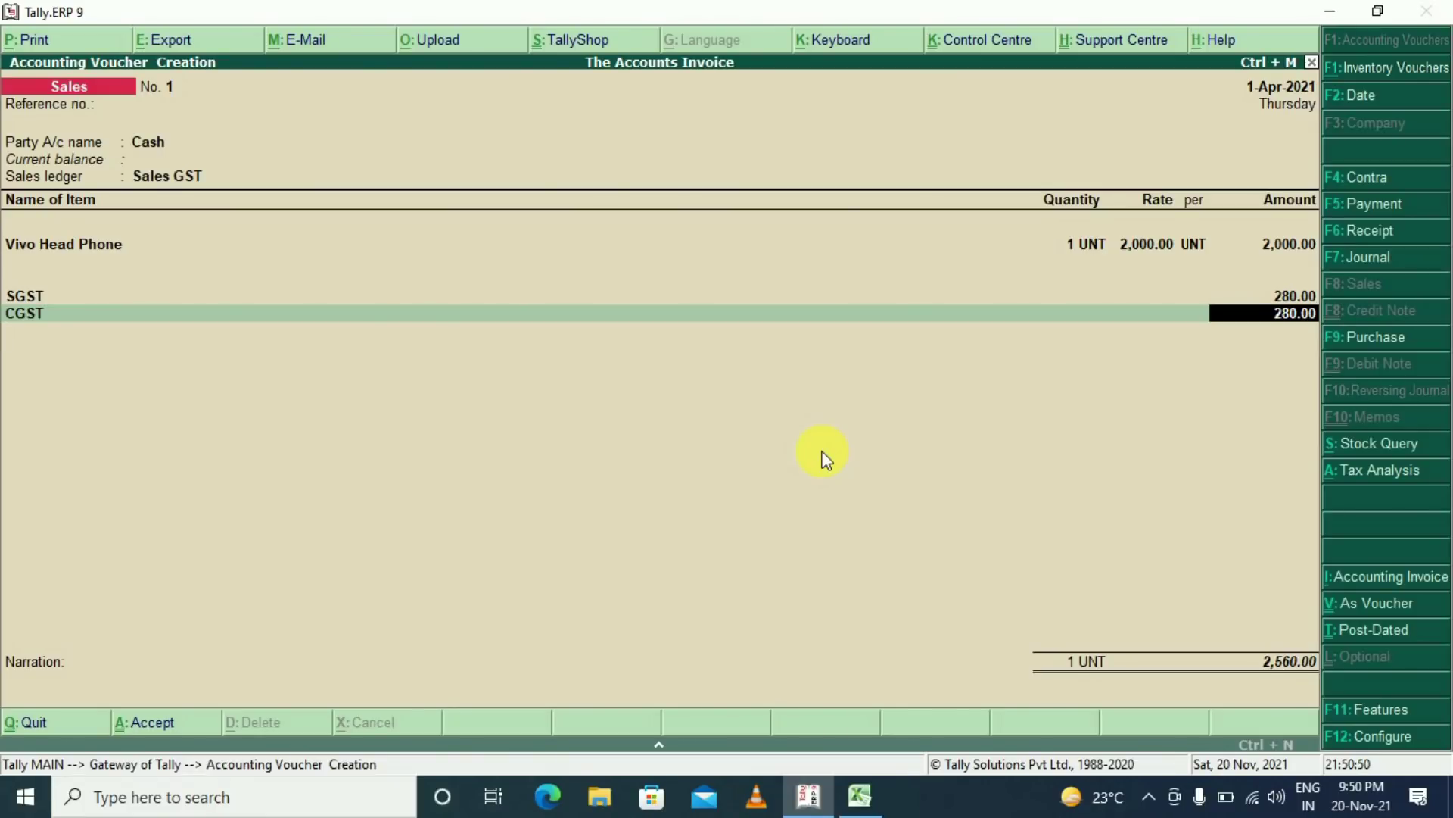
key("Return")
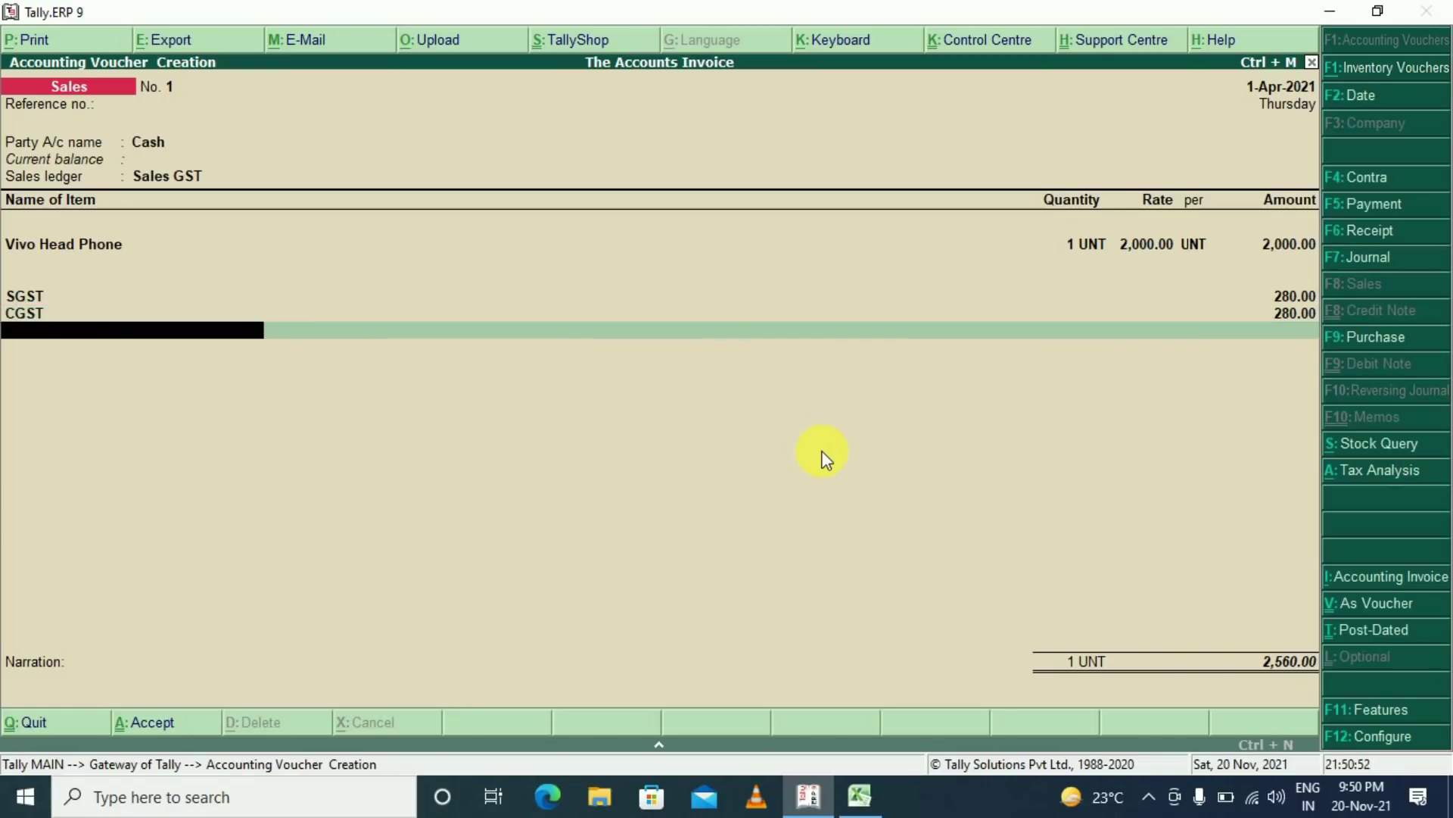
key("Return")
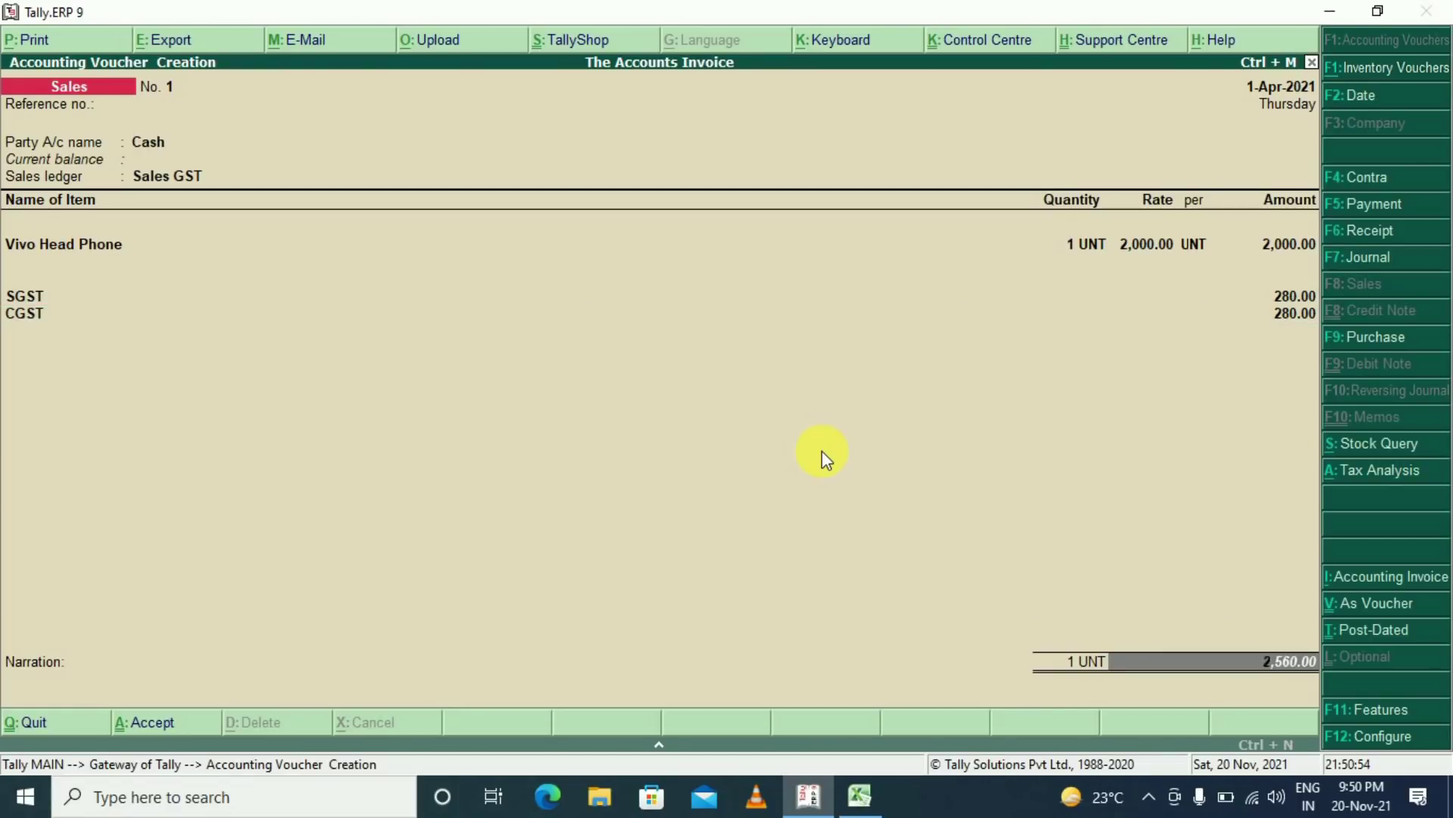
key("Return")
key("Return")
key("Return")
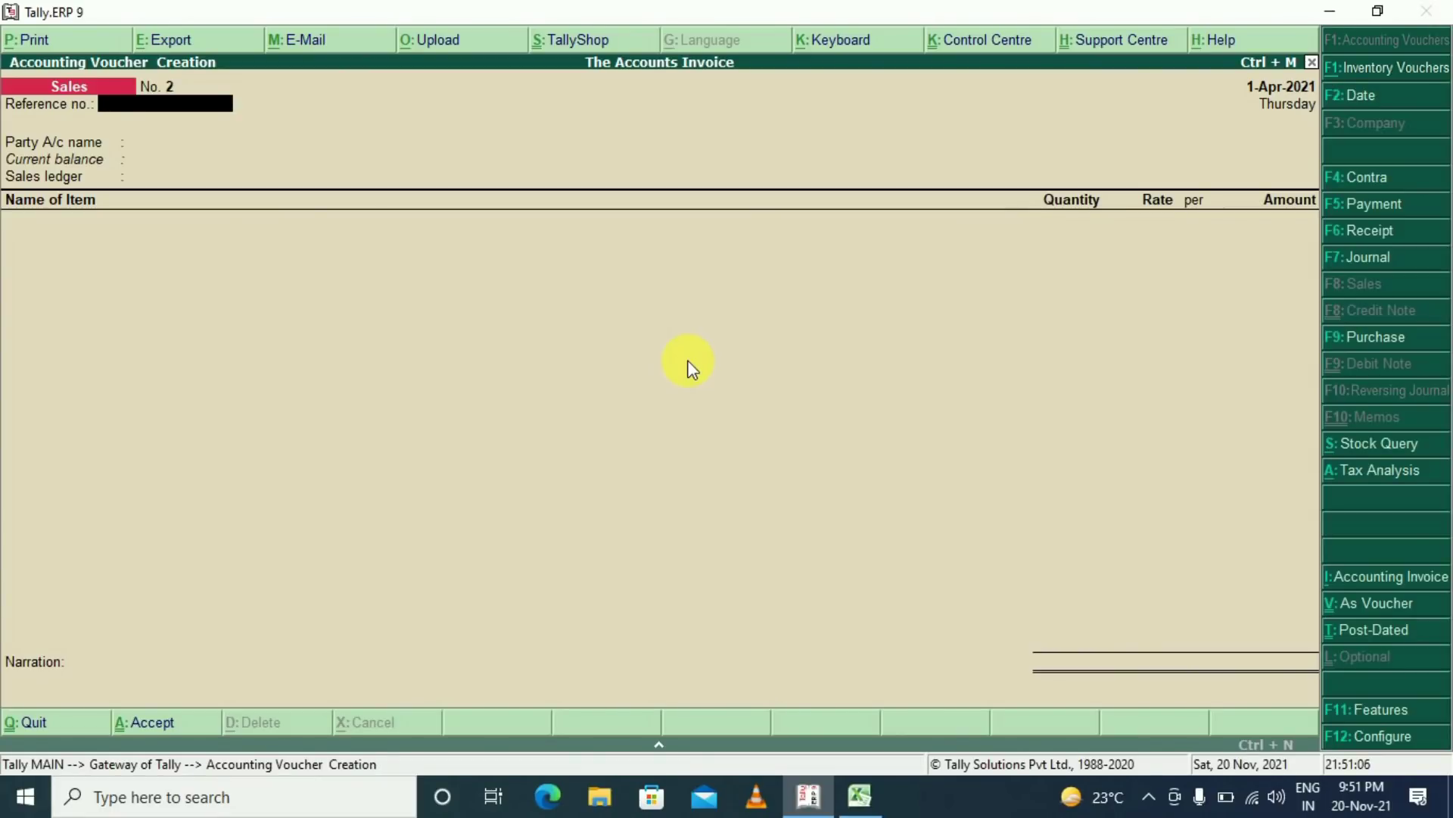
Quit the voucher and open the Sales voucher type for alteration
key("Escape")
key("Return")
key("Escape")
key("Escape")
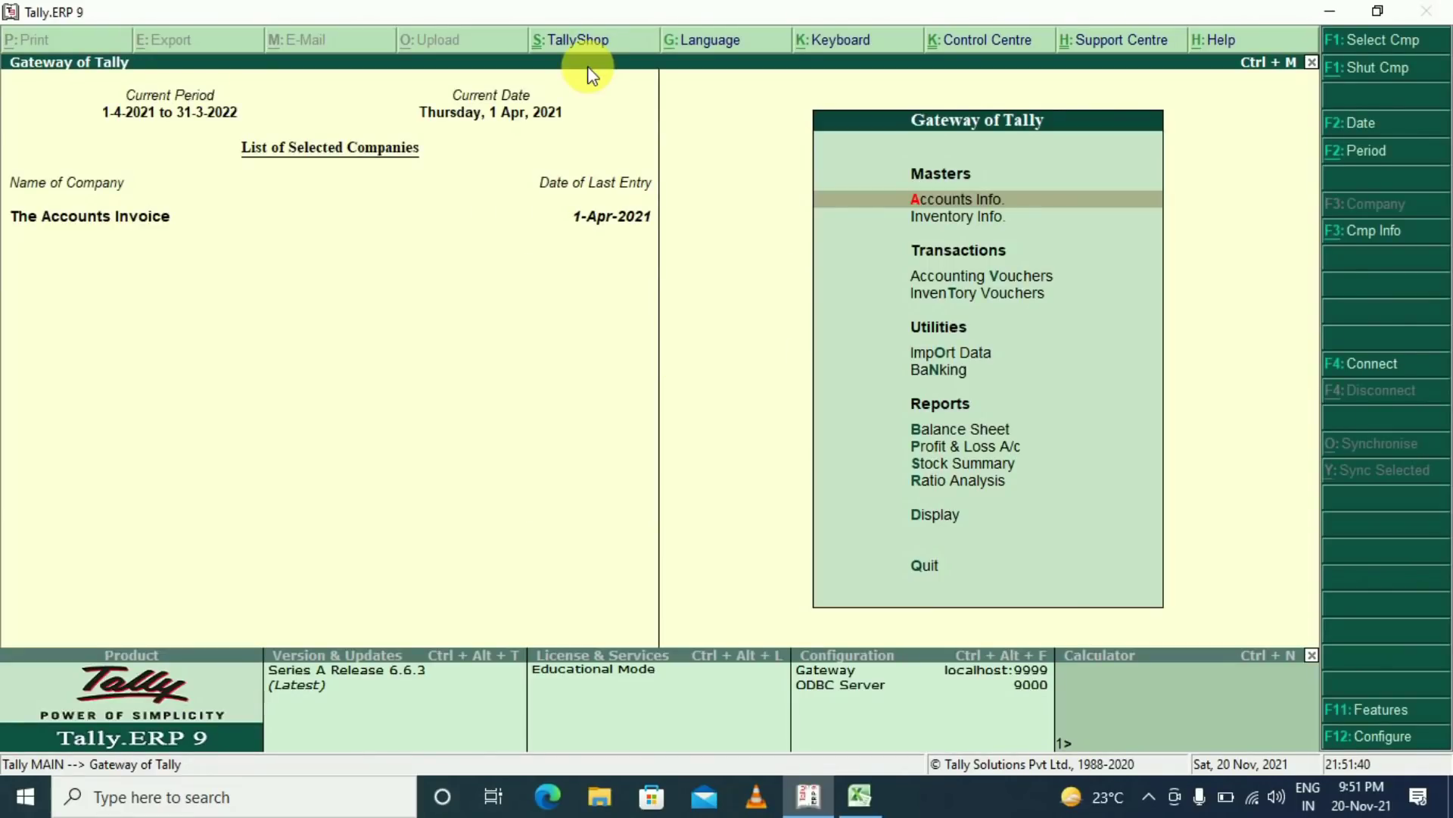
key("Return")
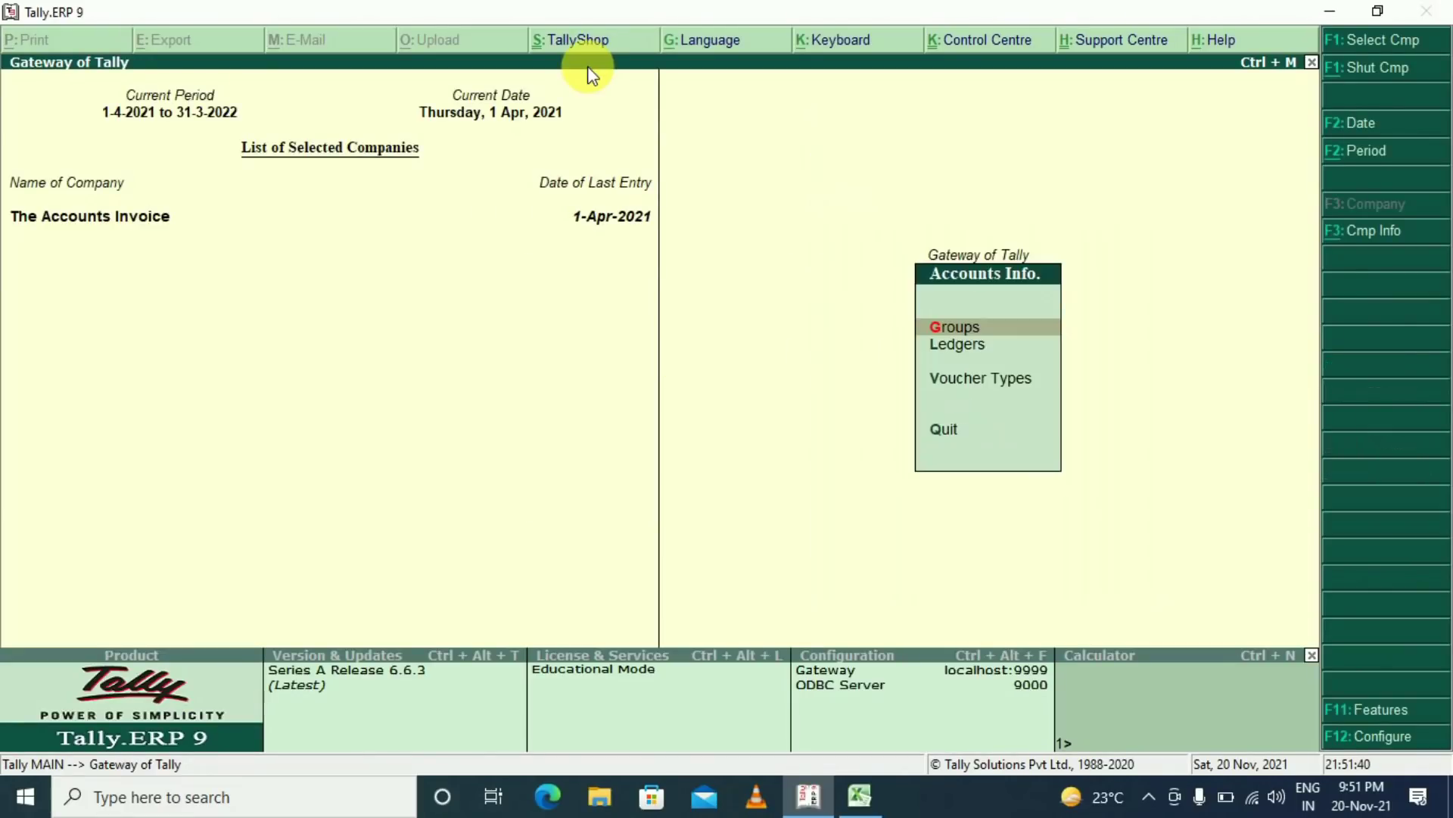
key("Down")
key("Down")
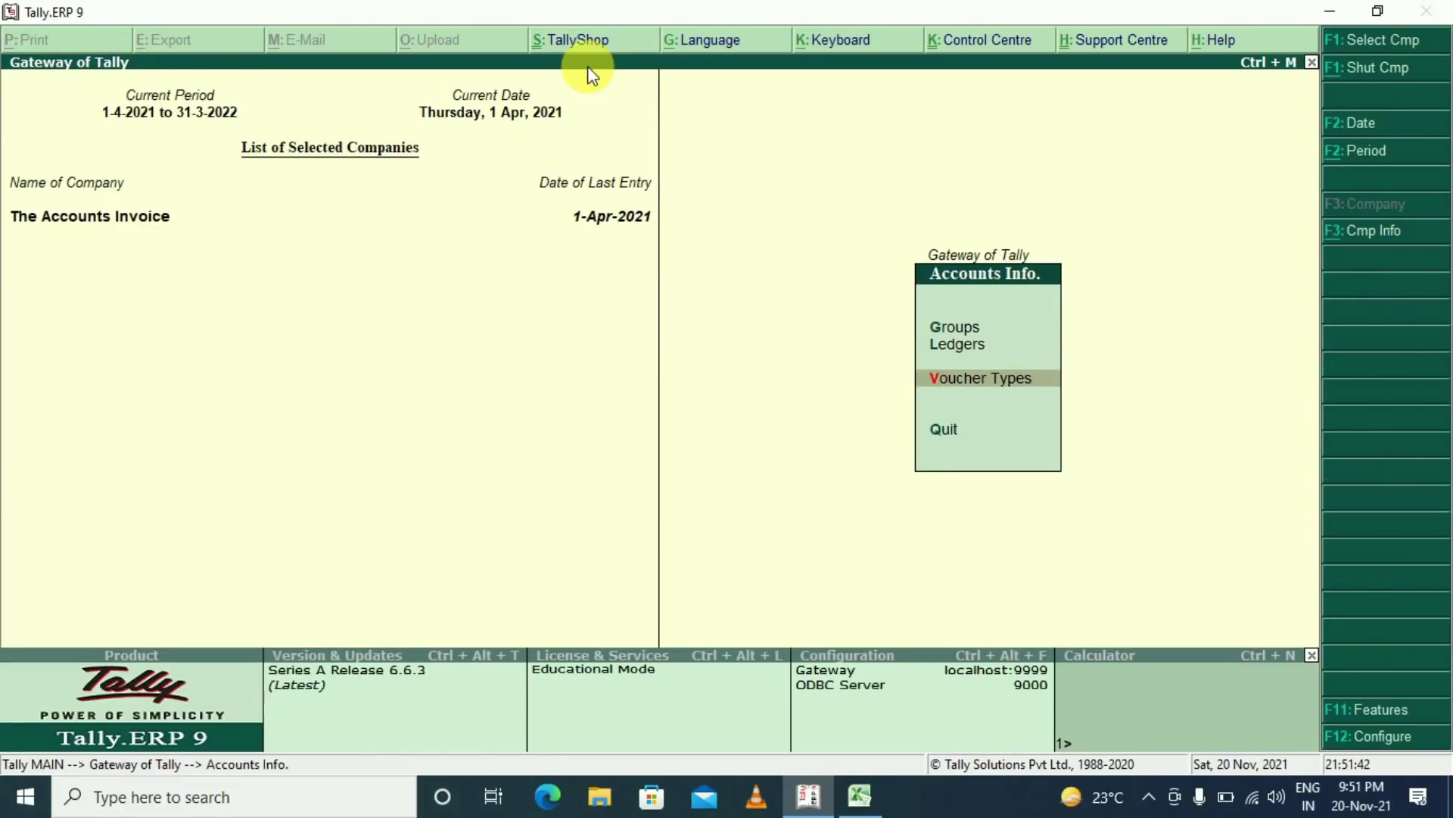
key("Return")
key("Down")
key("Down")
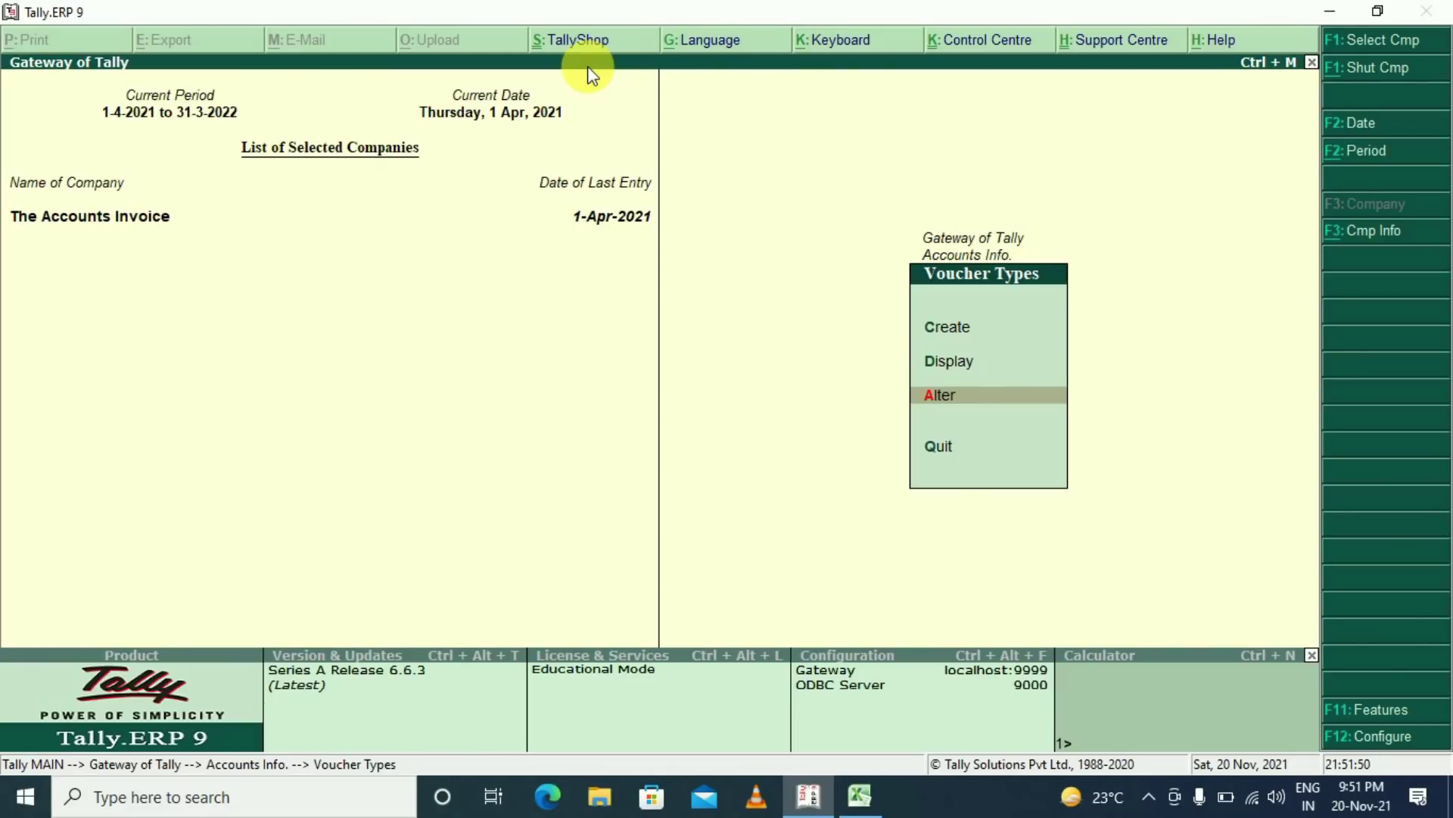
key("Return")
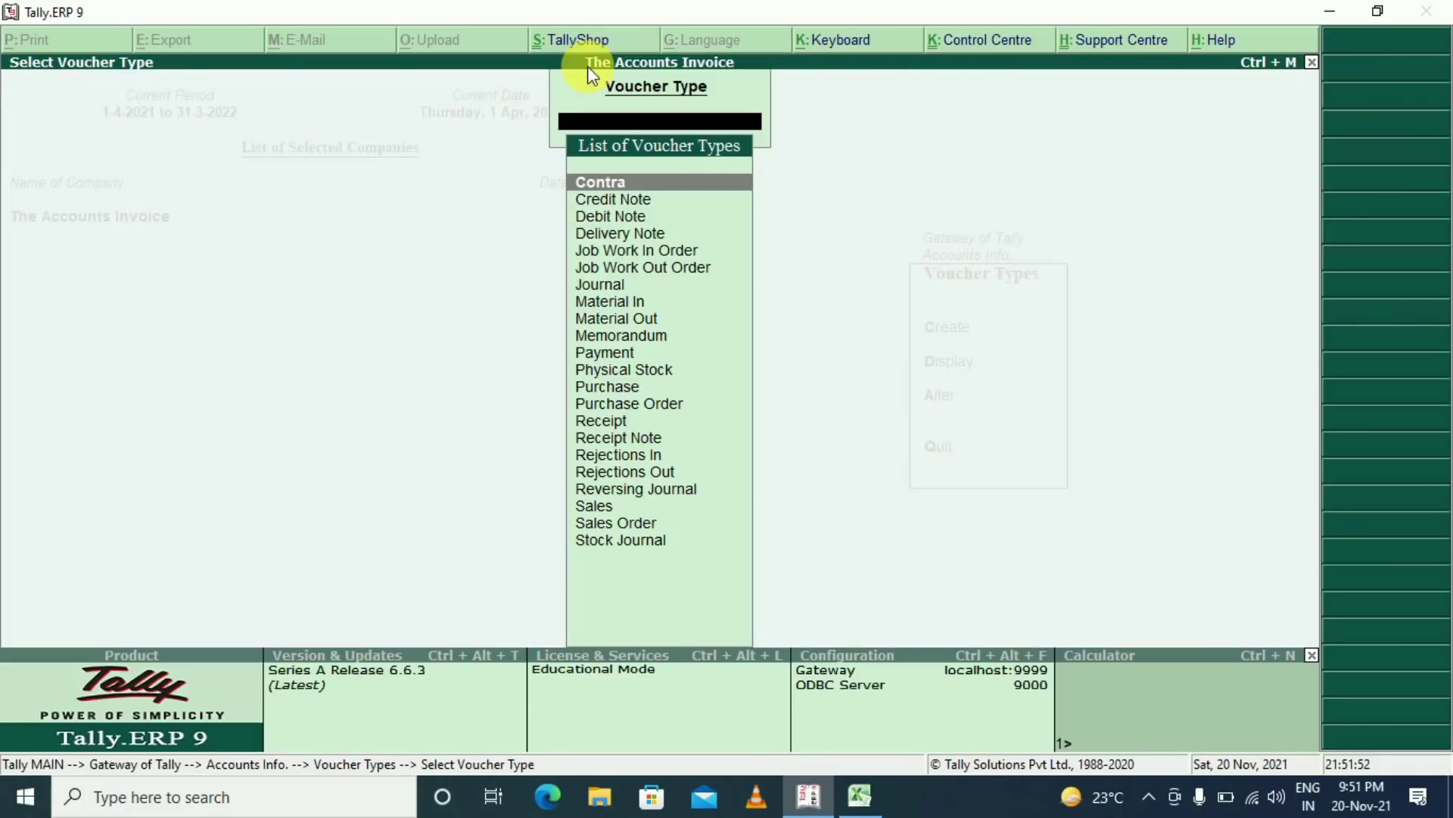
type("Sal")
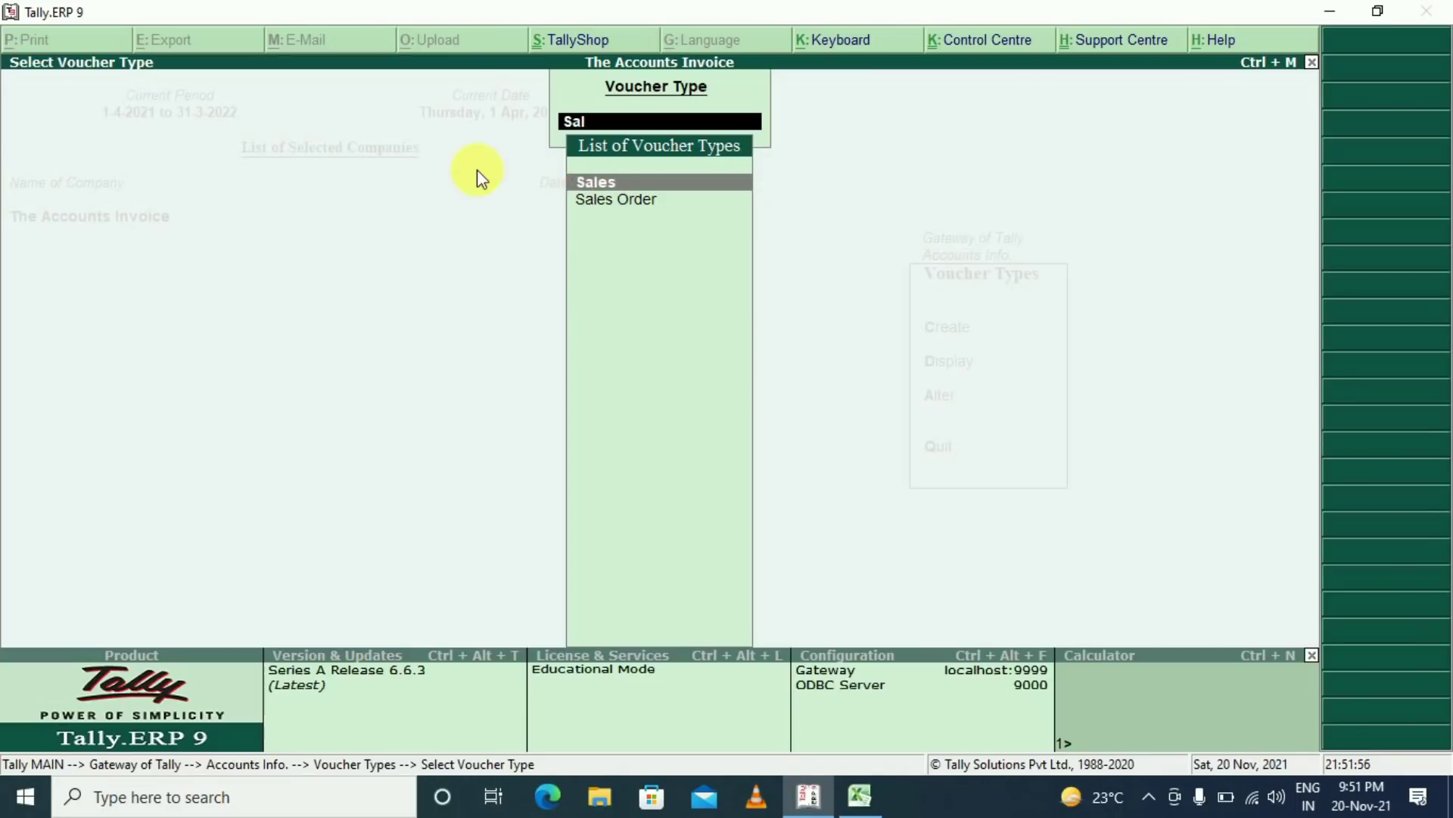
key("Return")
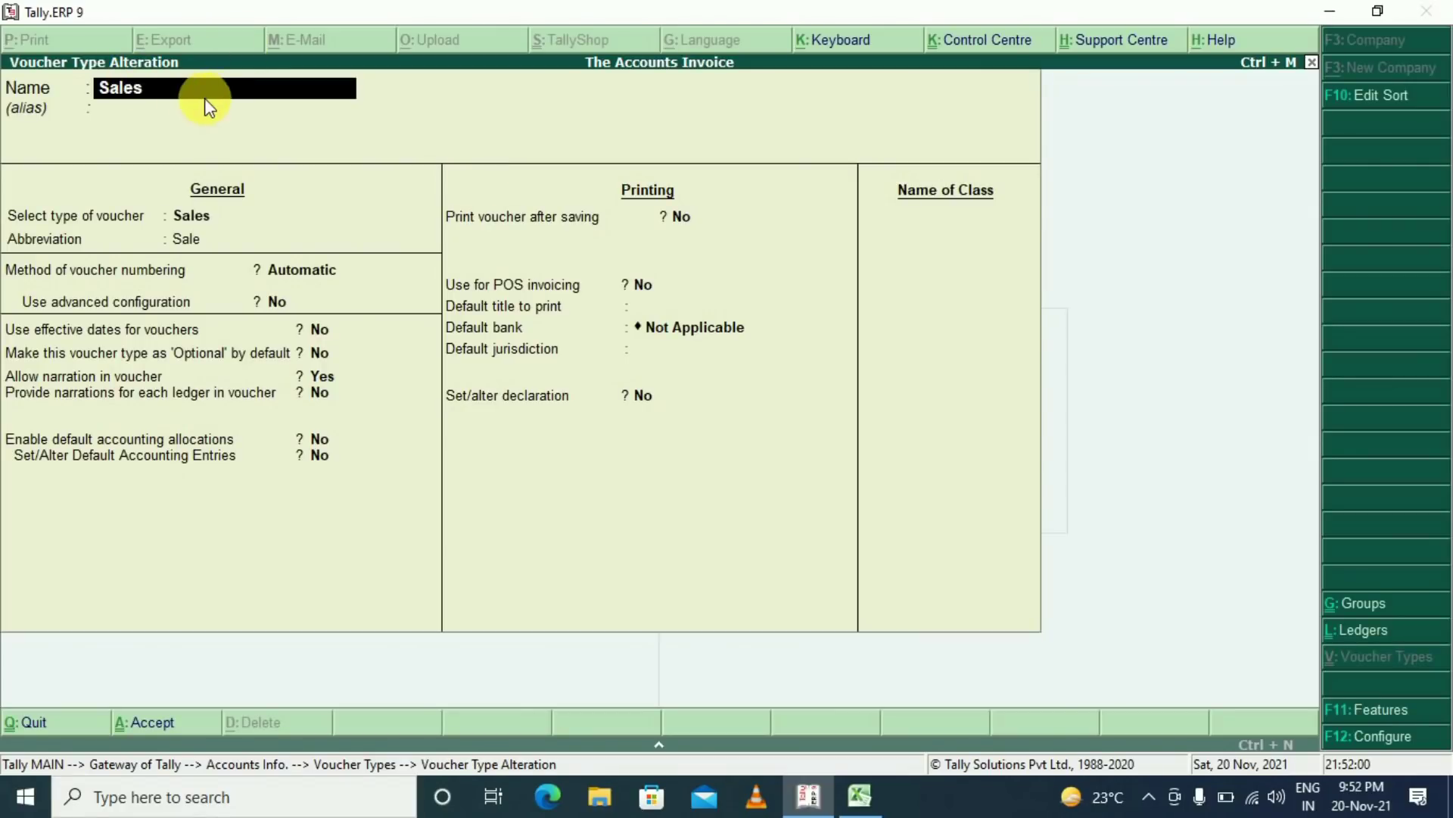
Keep Automatic numbering and set Use advanced configuration to Yes
key("Return")
key("Return")
key("Return")
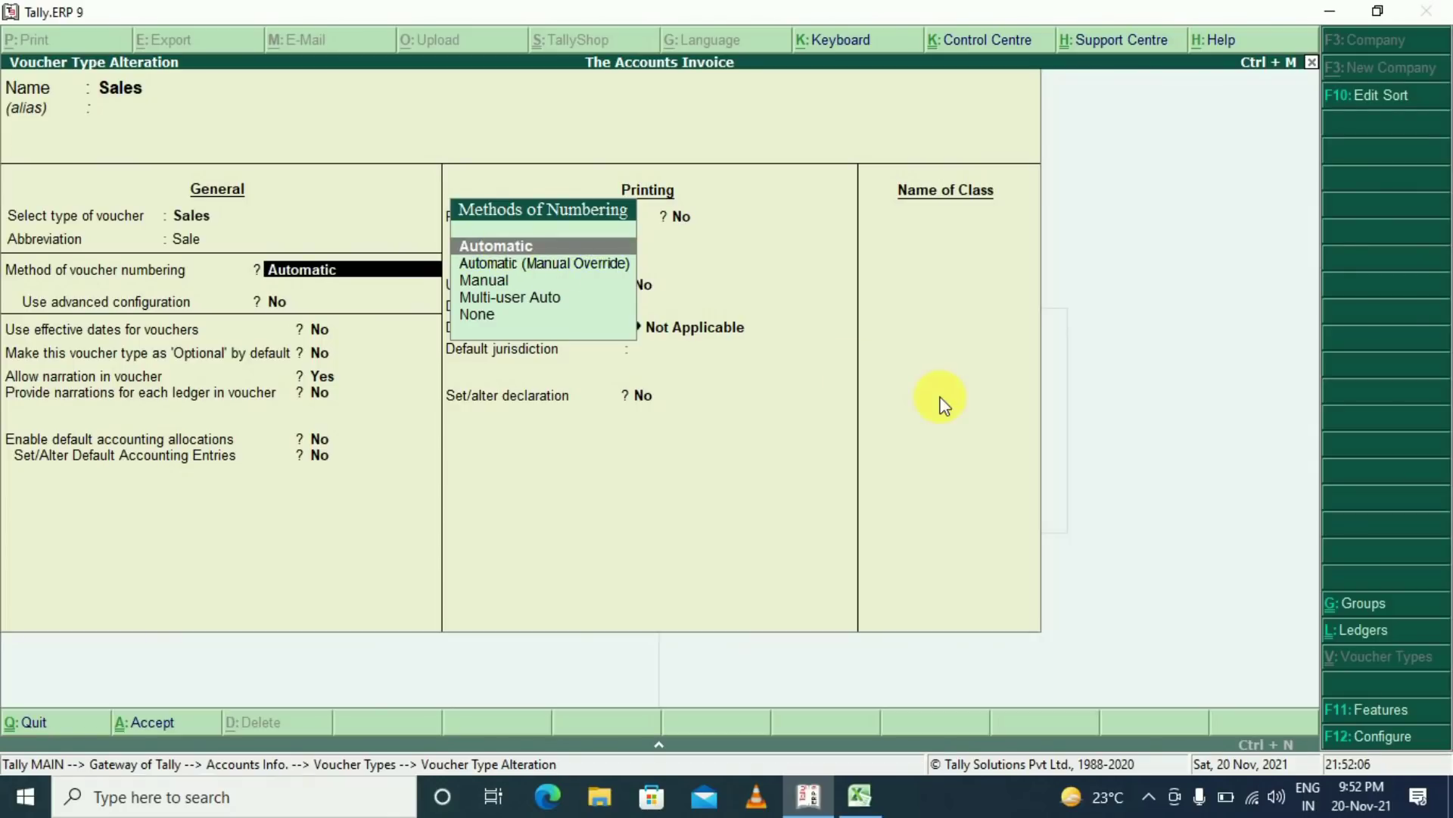
key("Return")
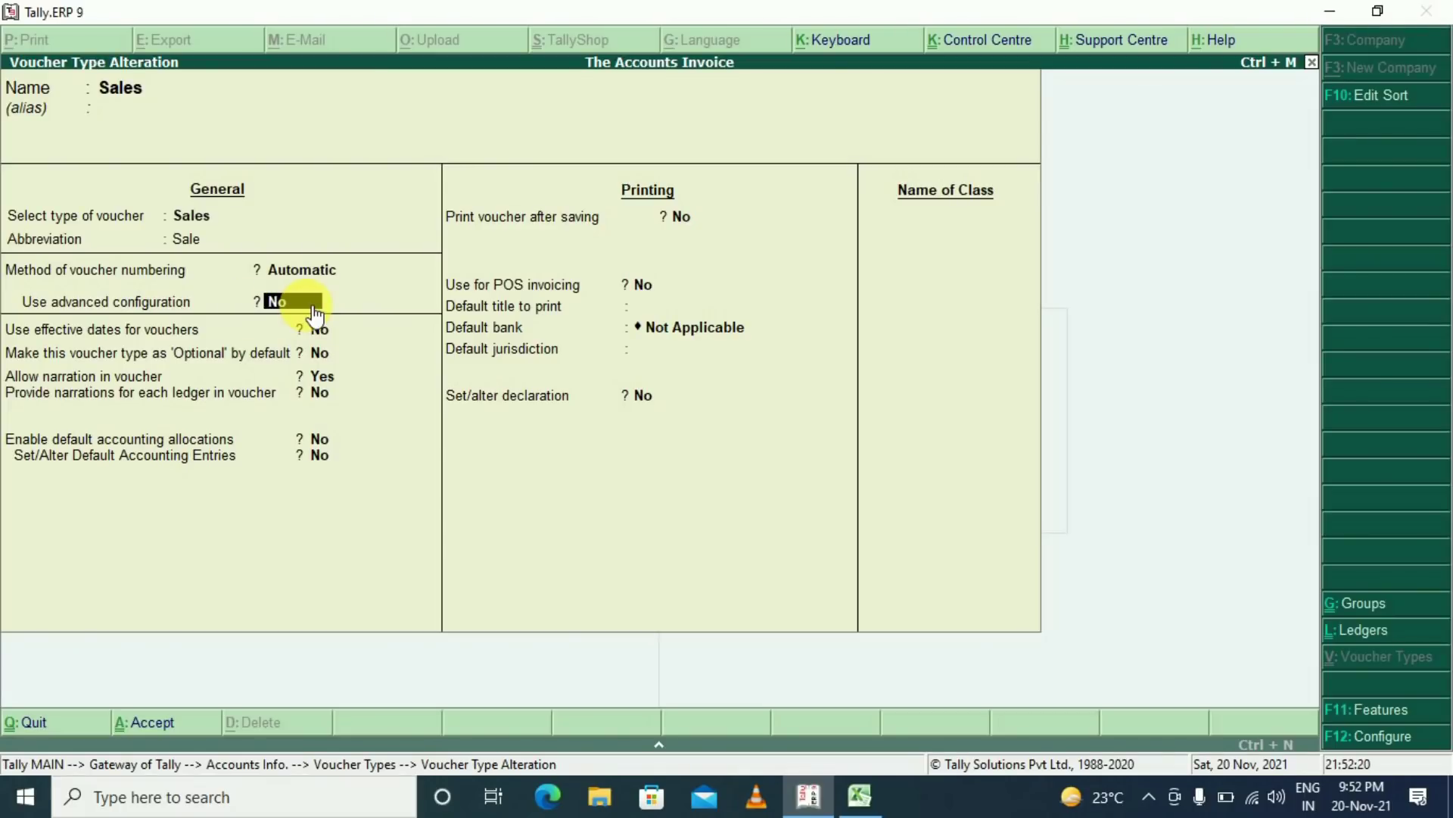
key("y")
key("Return")
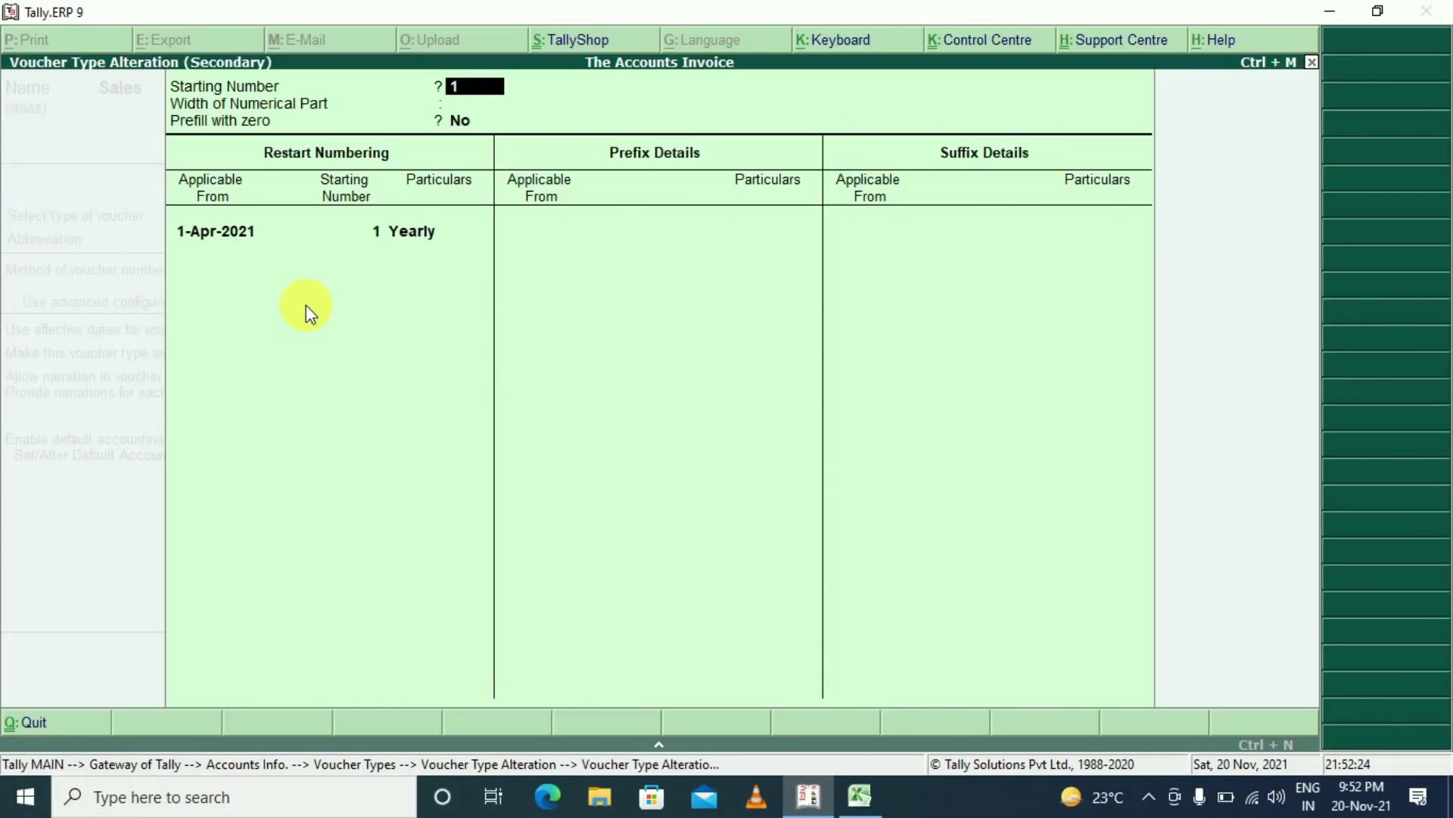
Set a numeric width of 4, prefill with zeros, and keep the yearly restart
key("Return")
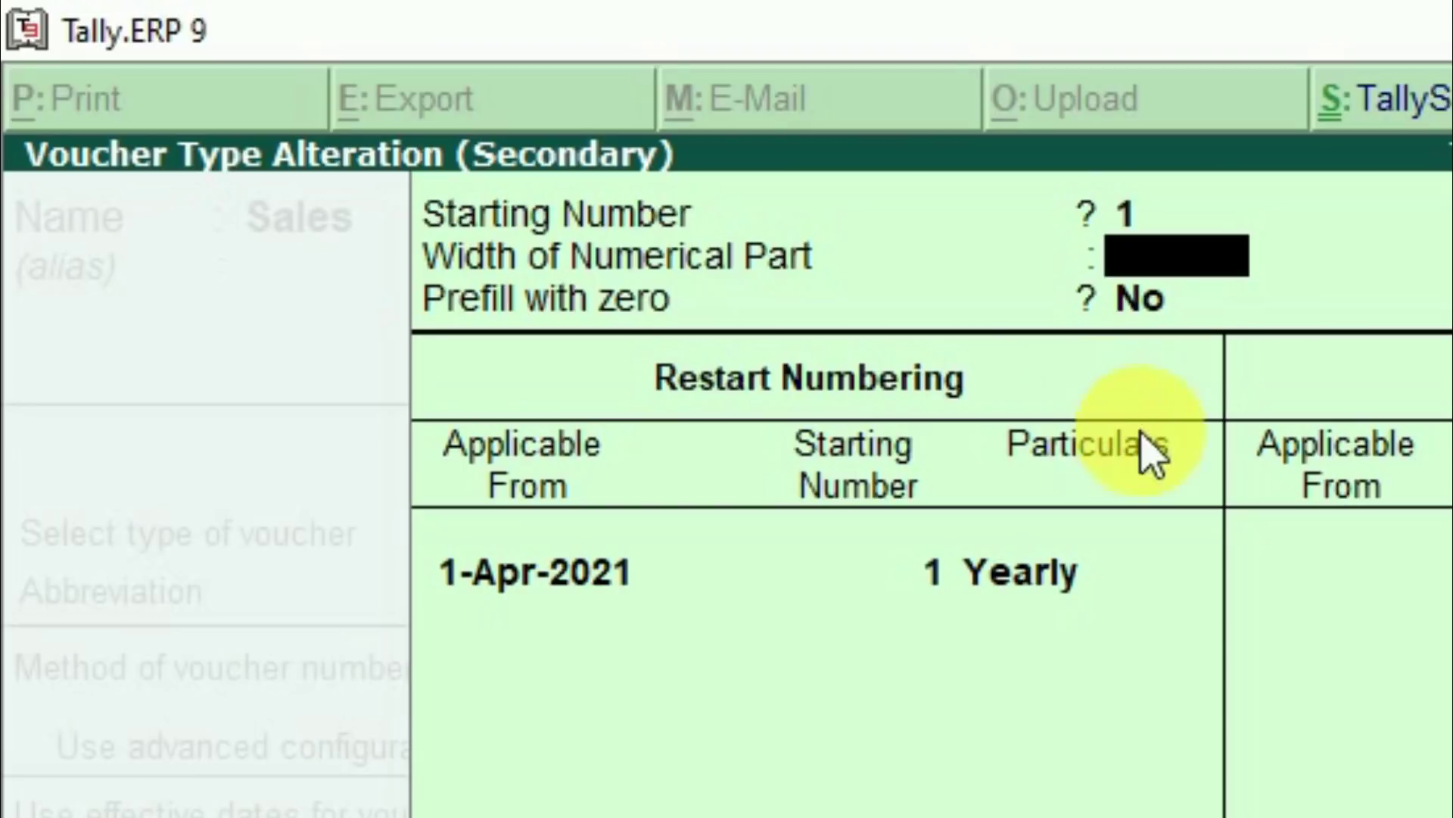
type("4")
key("Return")
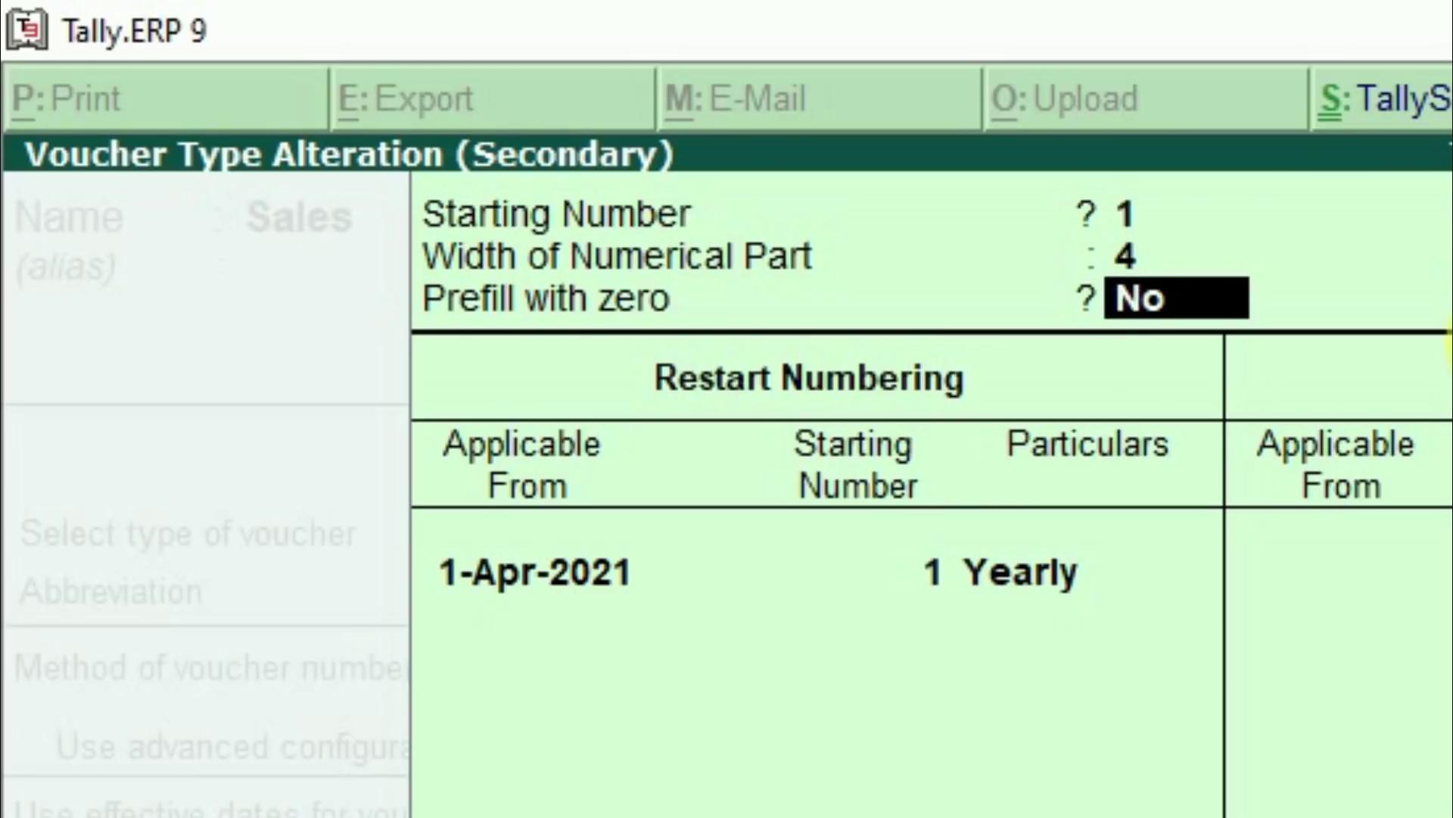
type("y")
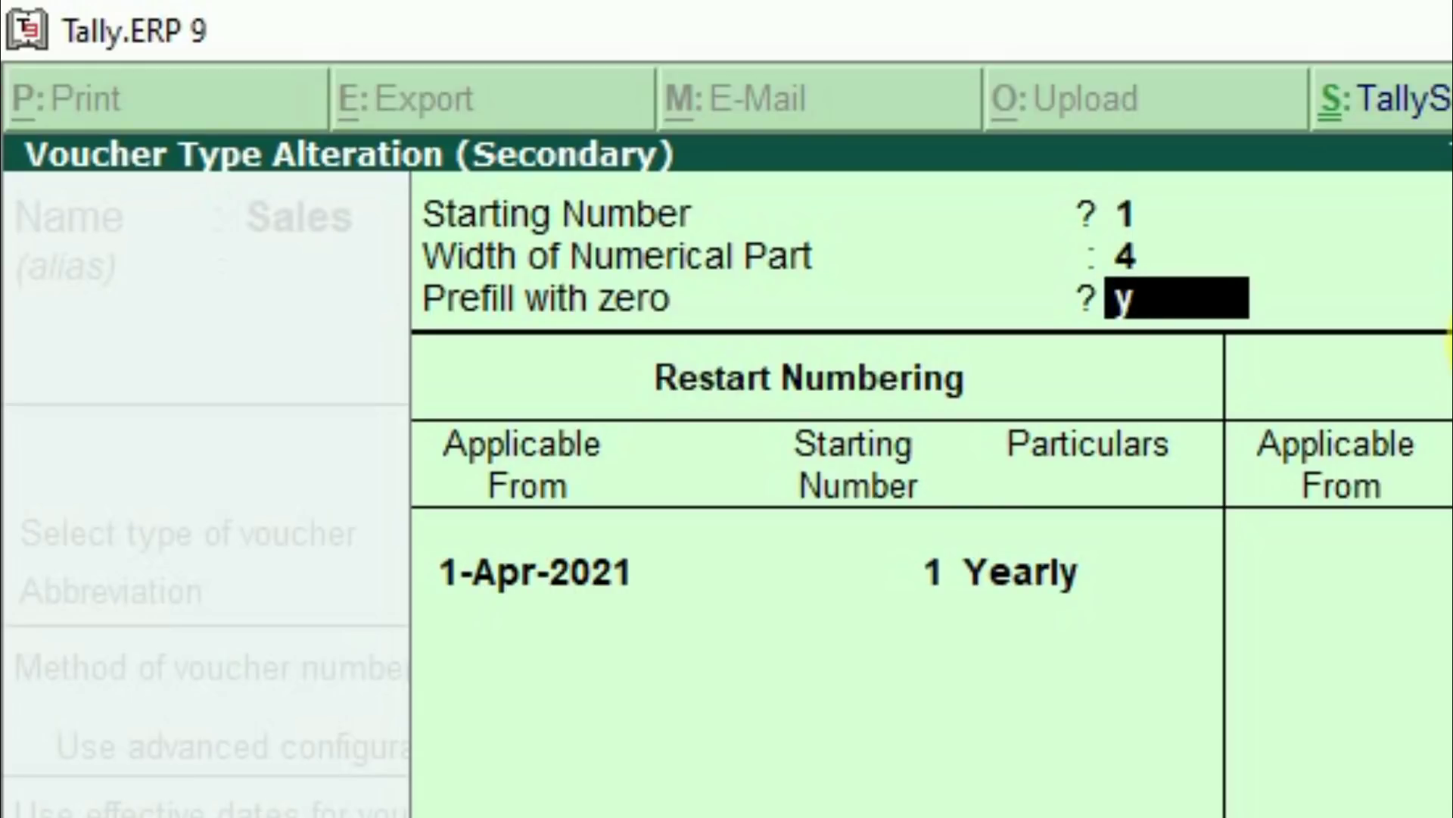
key("Return")
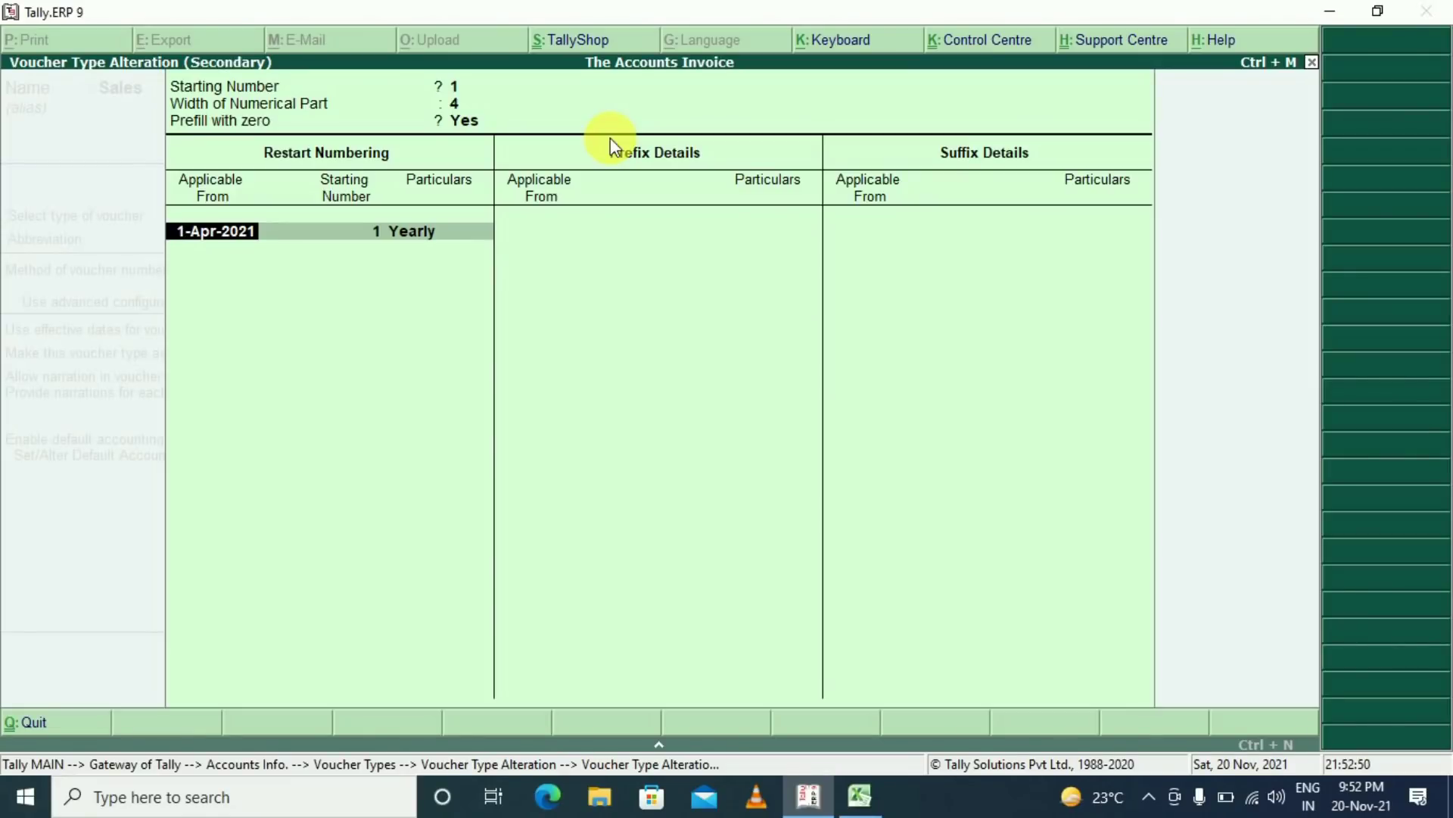
key("Return")
key("Return")
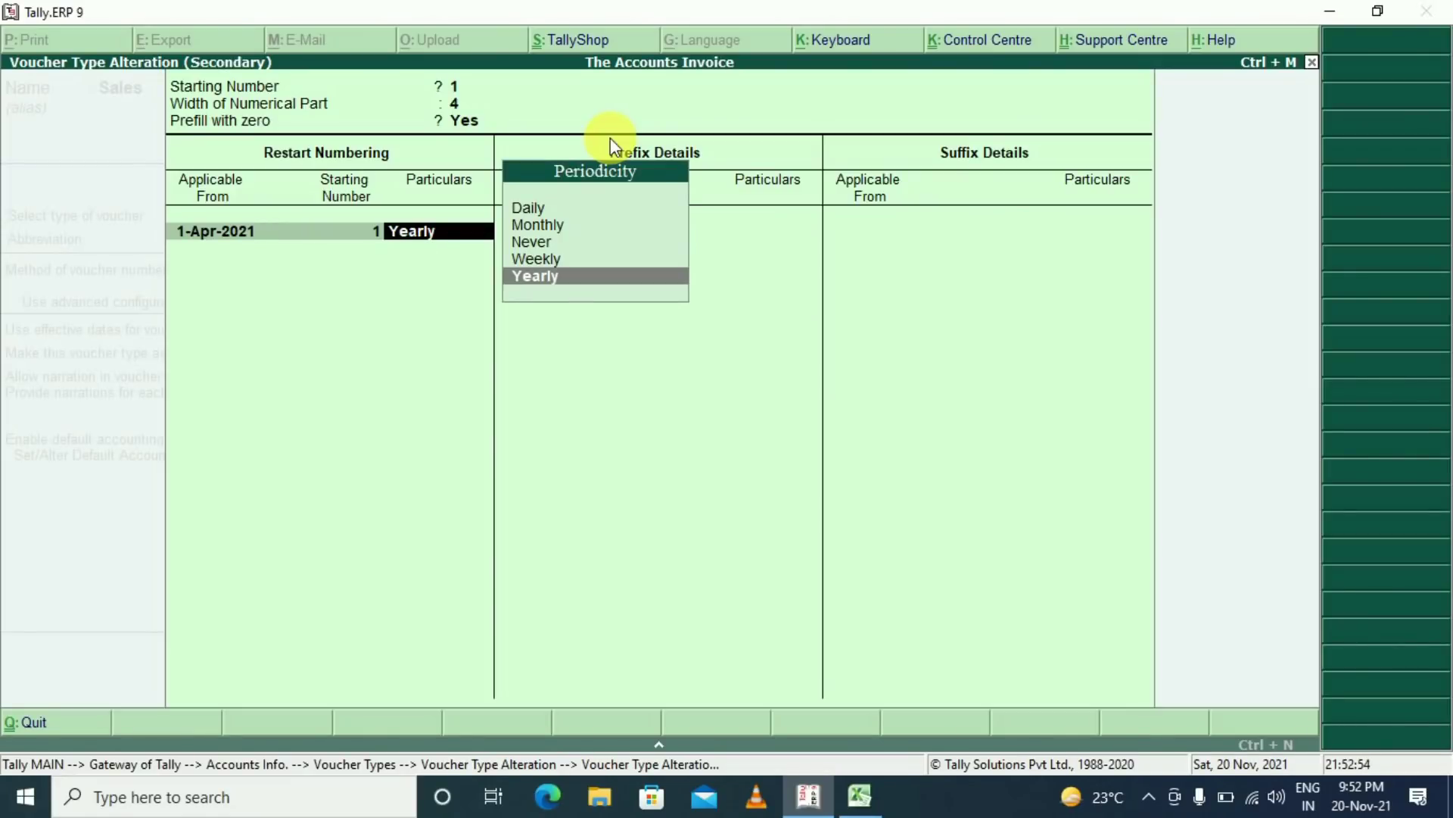
key("Return")
key("Return")
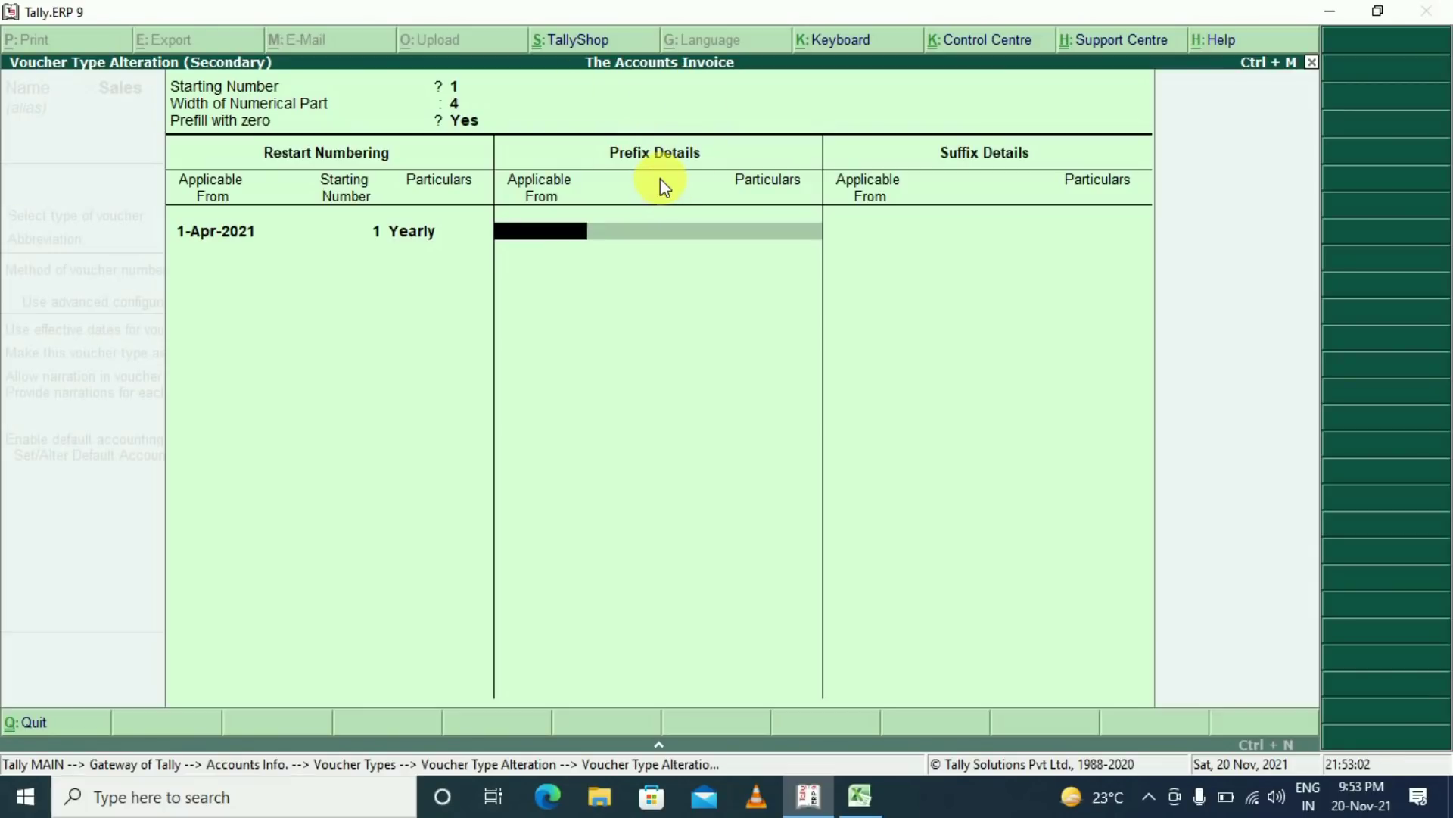
Add prefix TA/ and suffix /21-22, both applicable from 1-Apr-2021
type("1-Apr-2021")
key("Return")
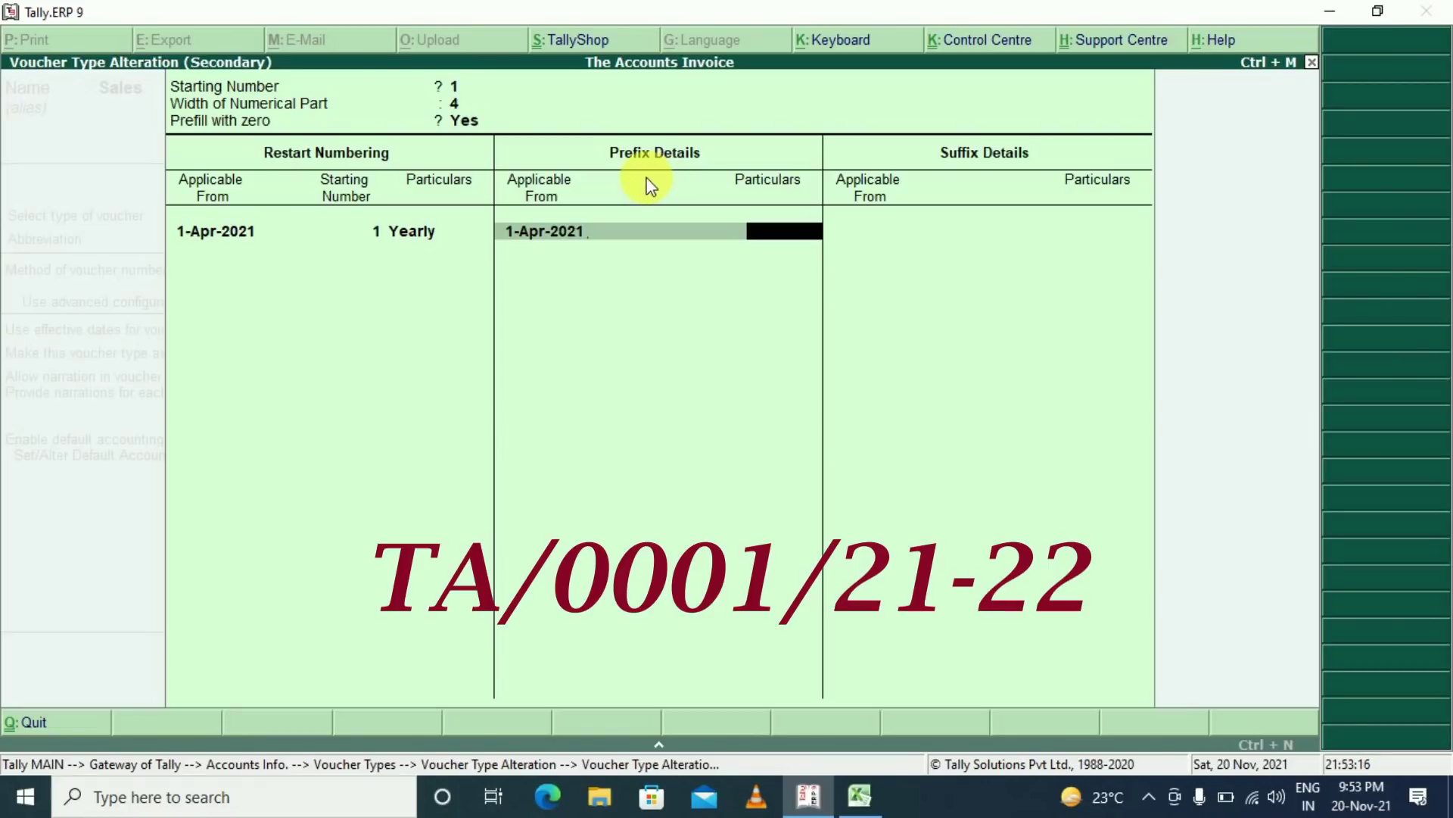
type("TA/")
key("Return")
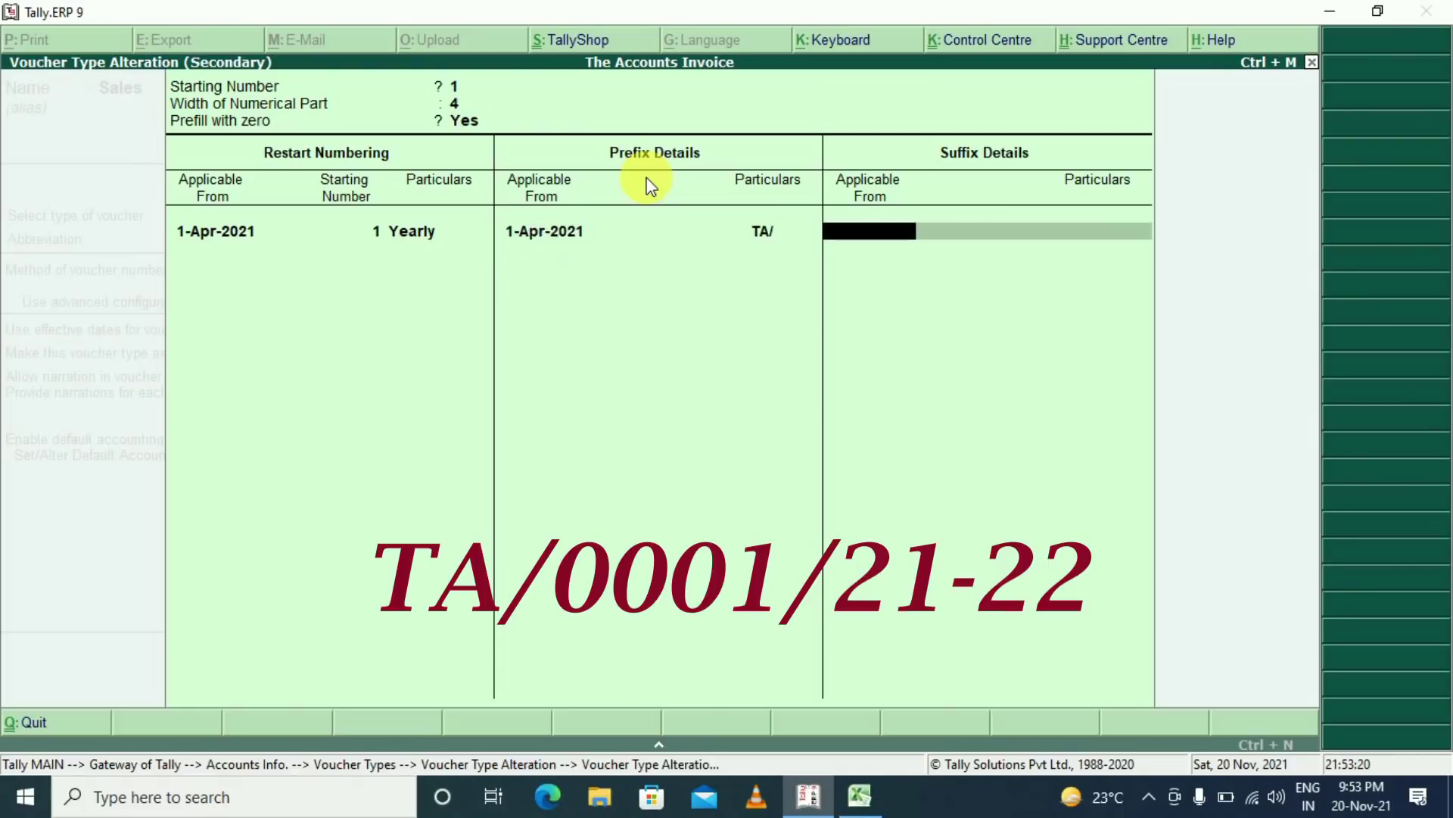
type("1.4")
key("Return")
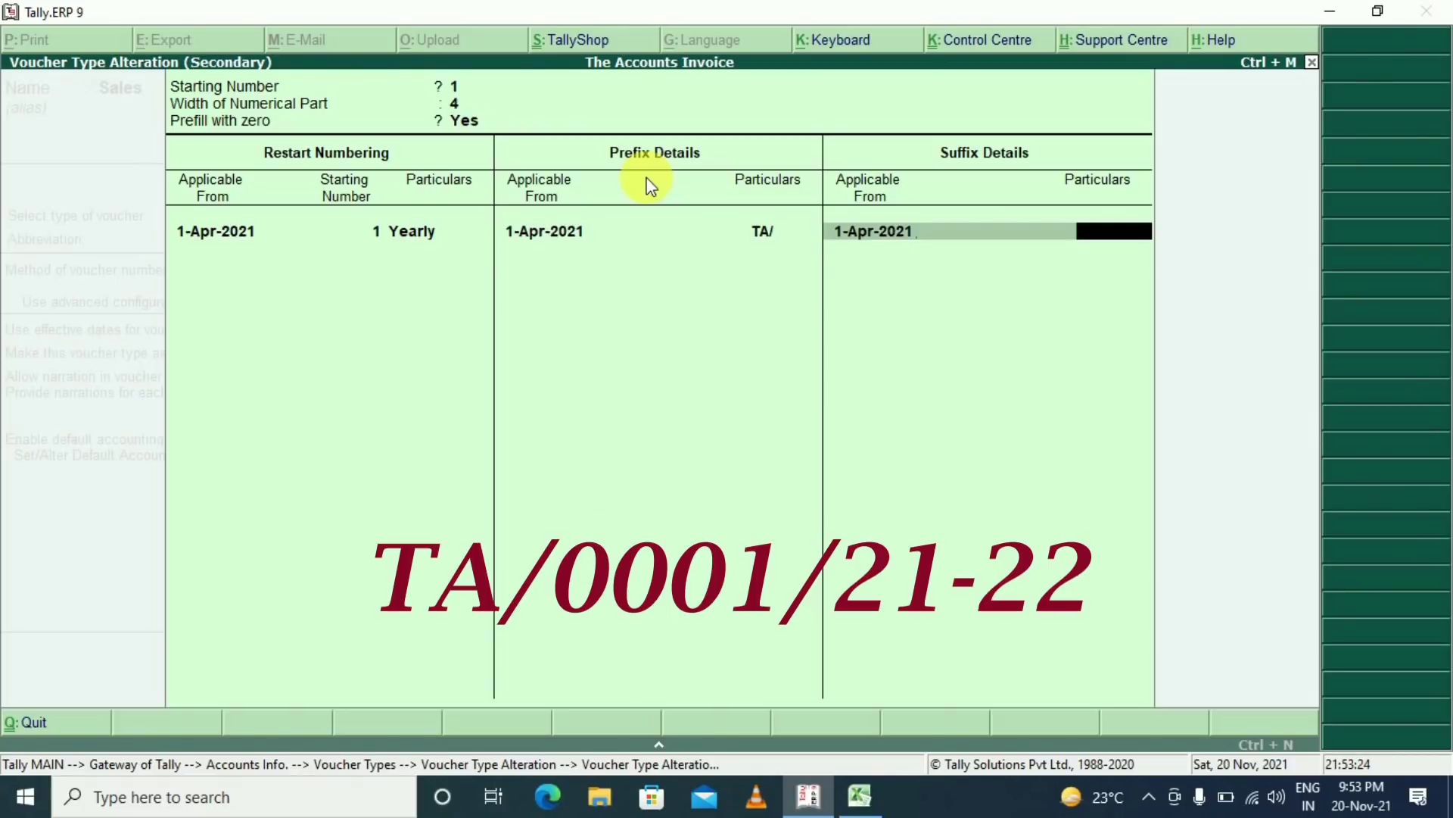
type("/21-22")
key("Return")
key("Return")
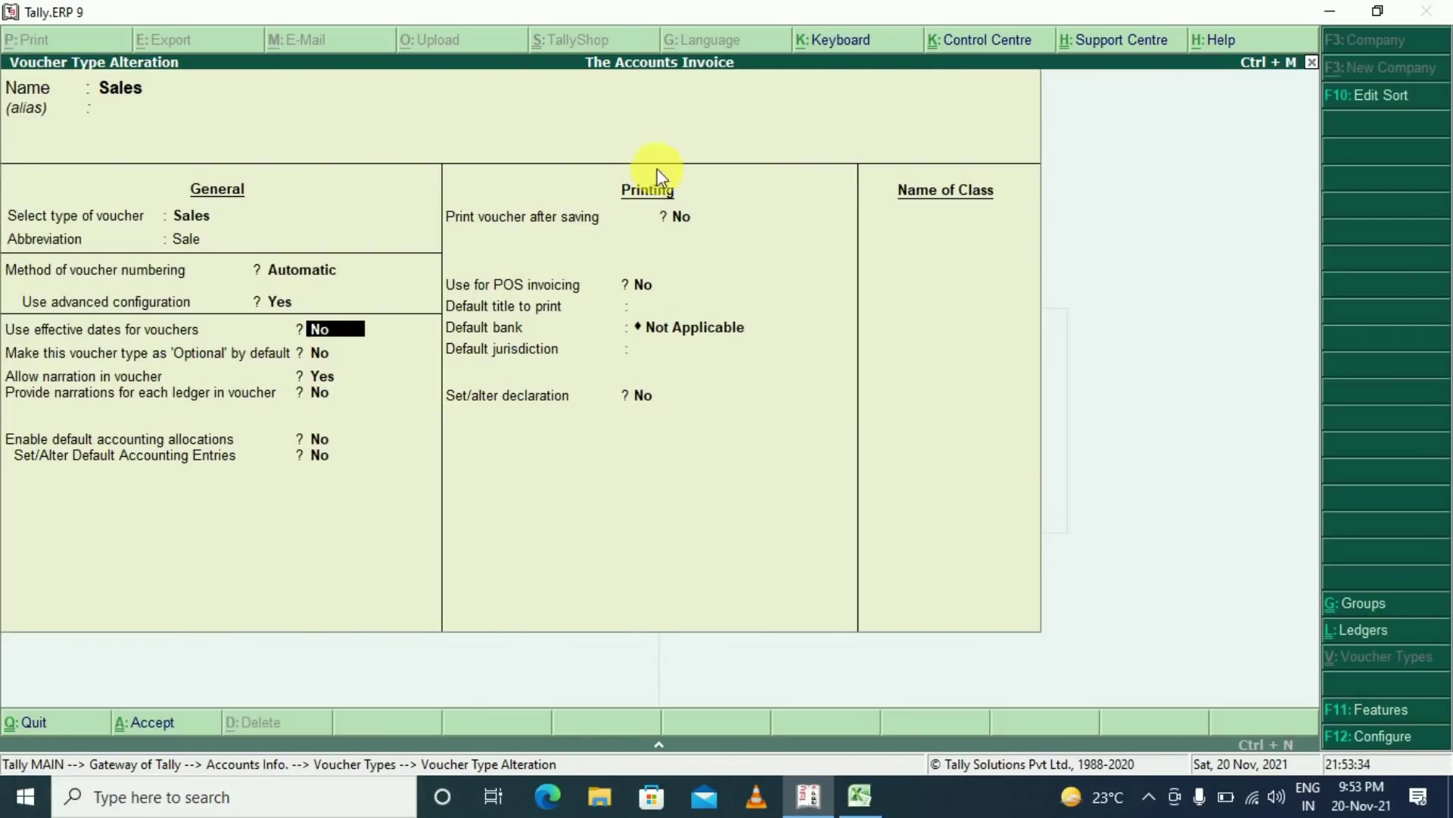
Set Sales vouchers to print after saving
key("Return")
key("Return")
key("Return")
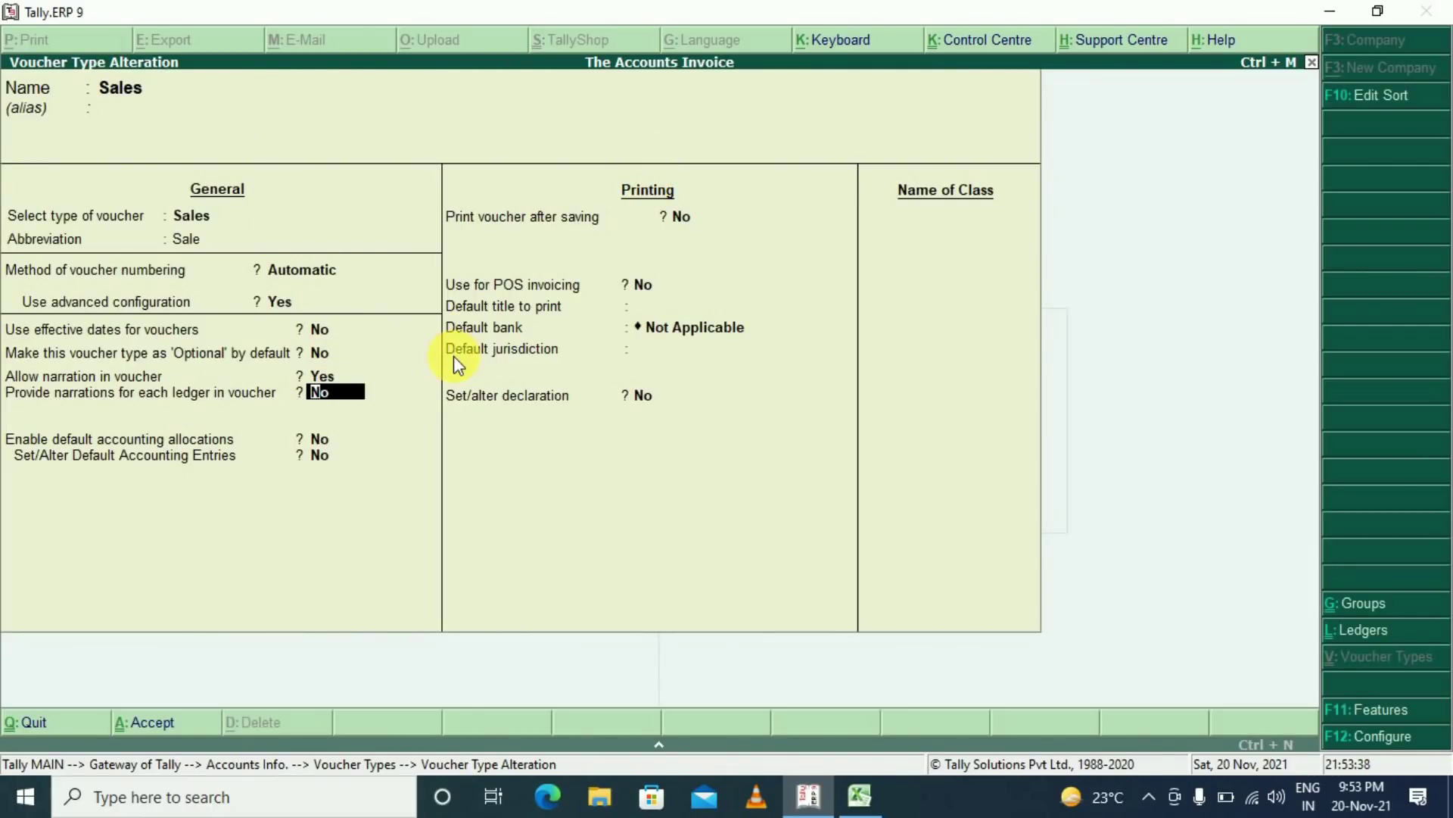
key("Return")
key("Return")
key("Return")
key("BackSpace")
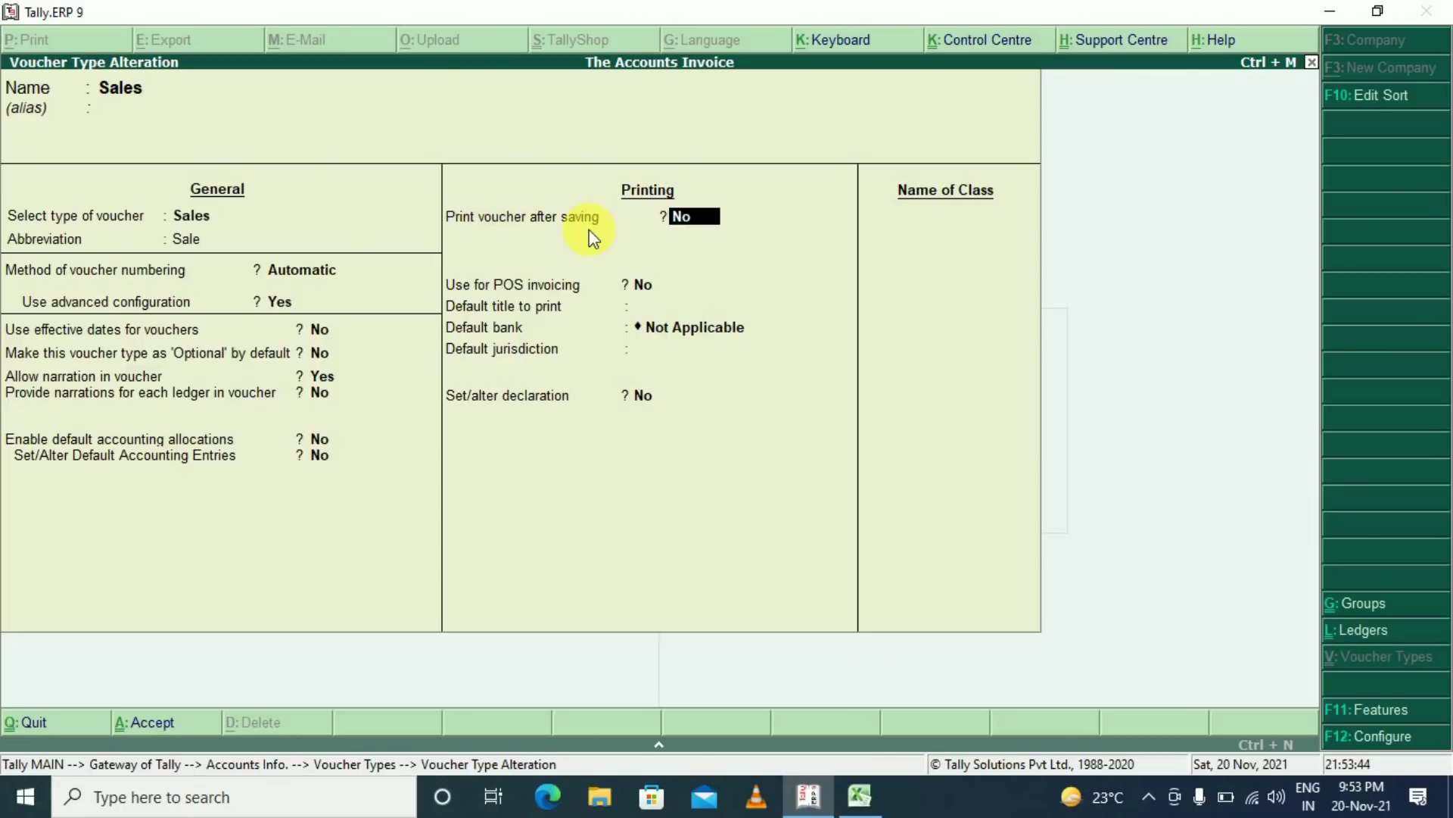
type("y")
key("Return")
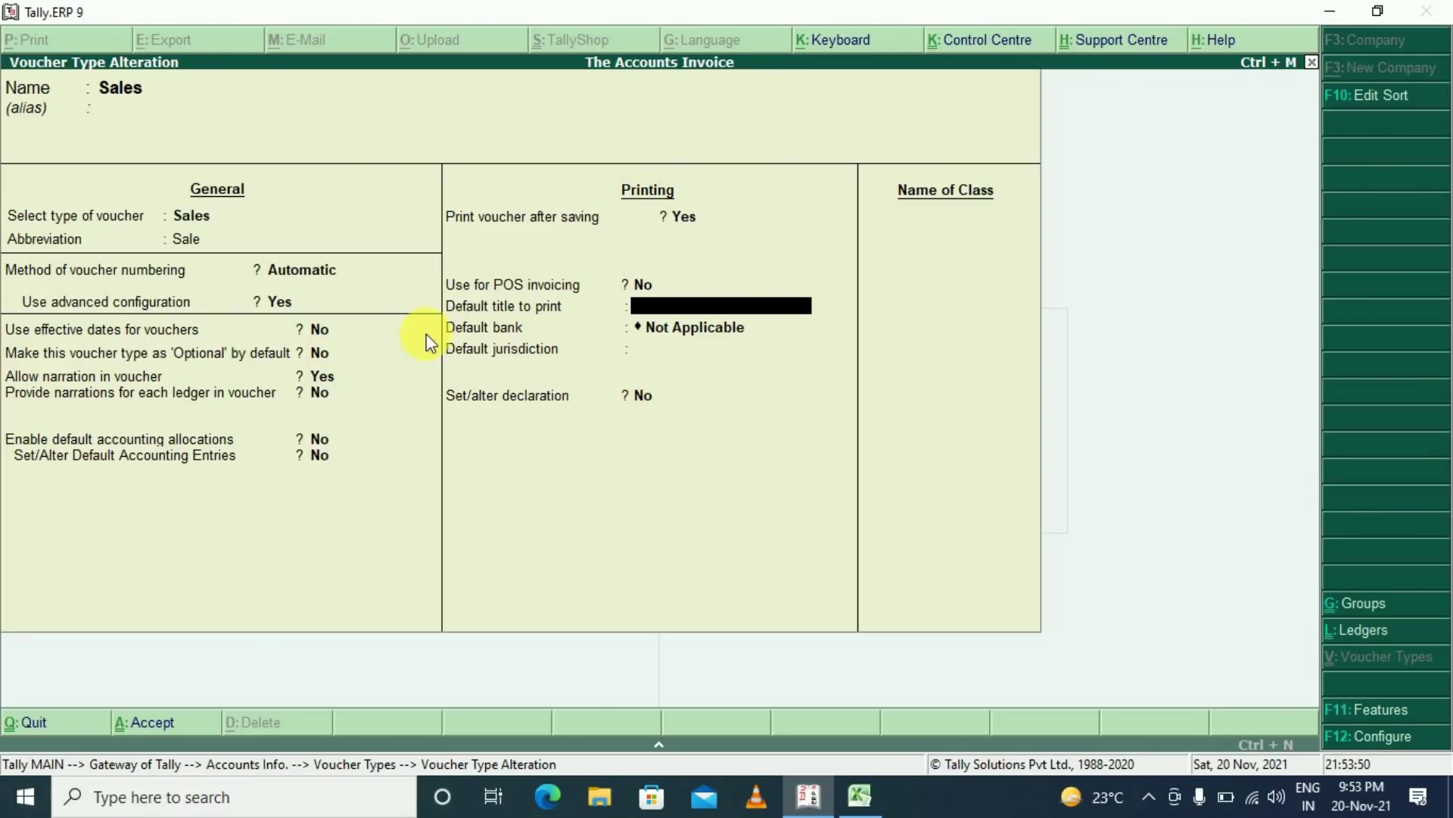
Leave the default title and bank empty and set the default jurisdiction to Bhagalpur
key("Return")
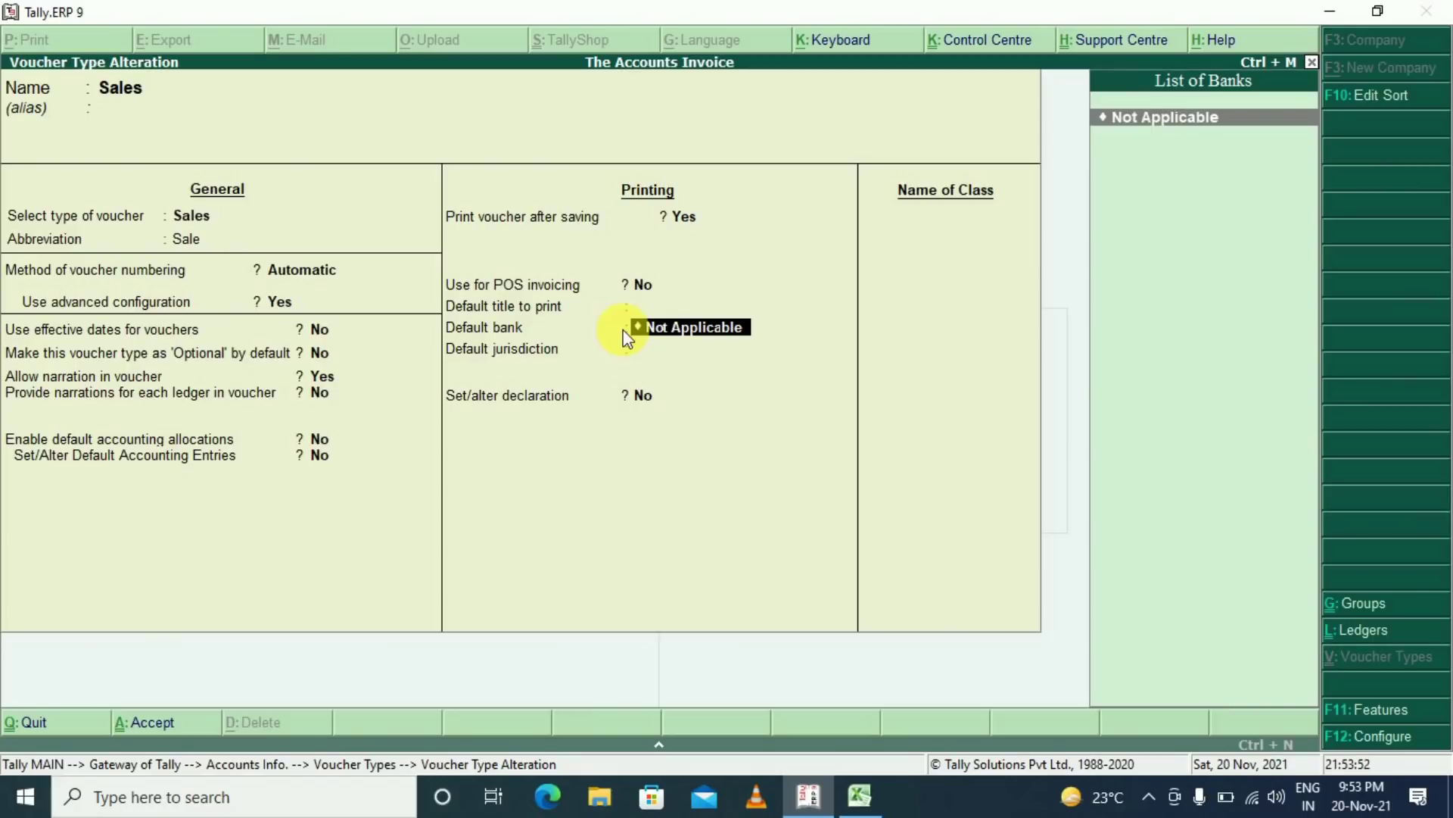
key("Return")
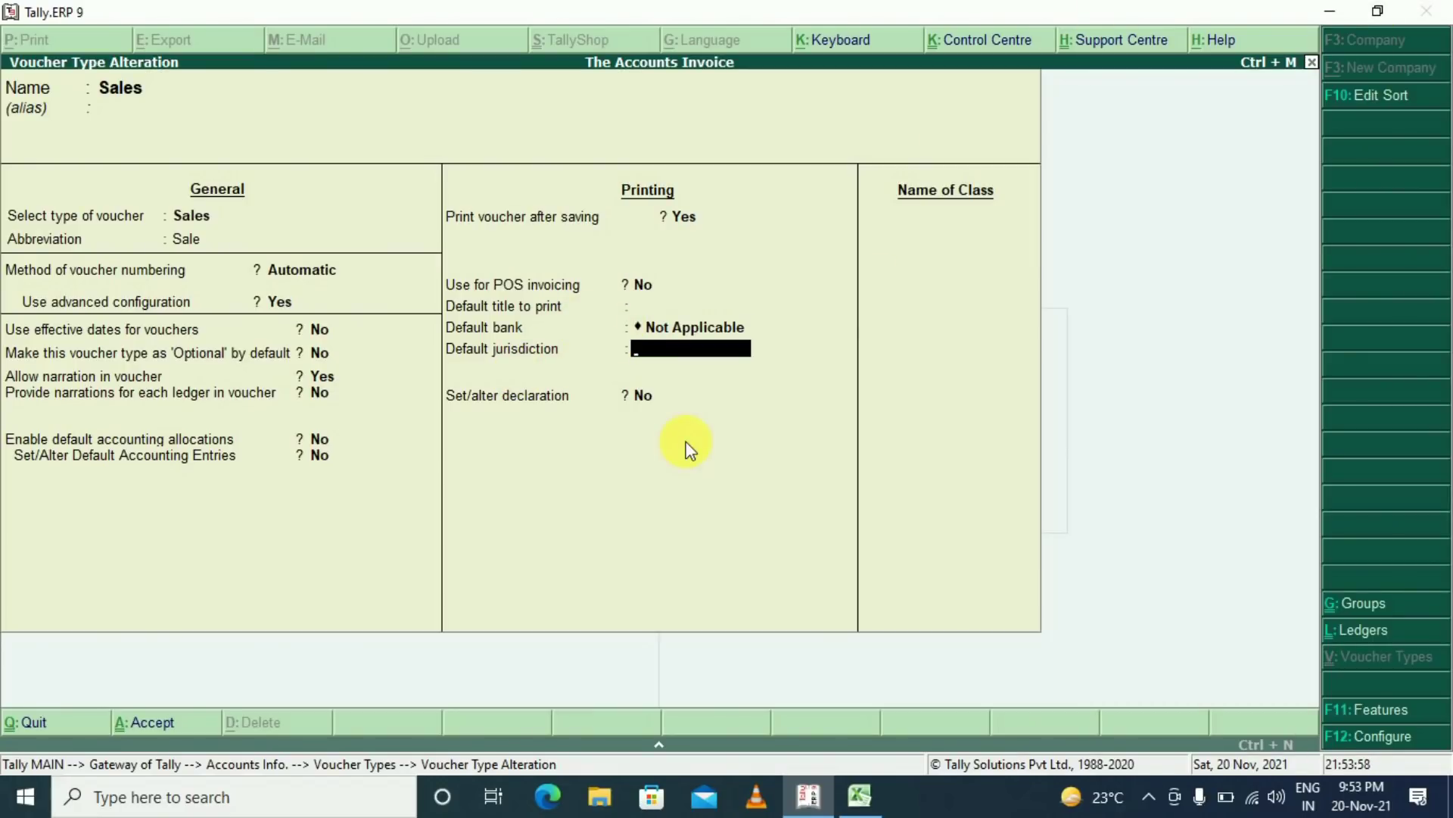
type("Bhagalpur")
key("Return")
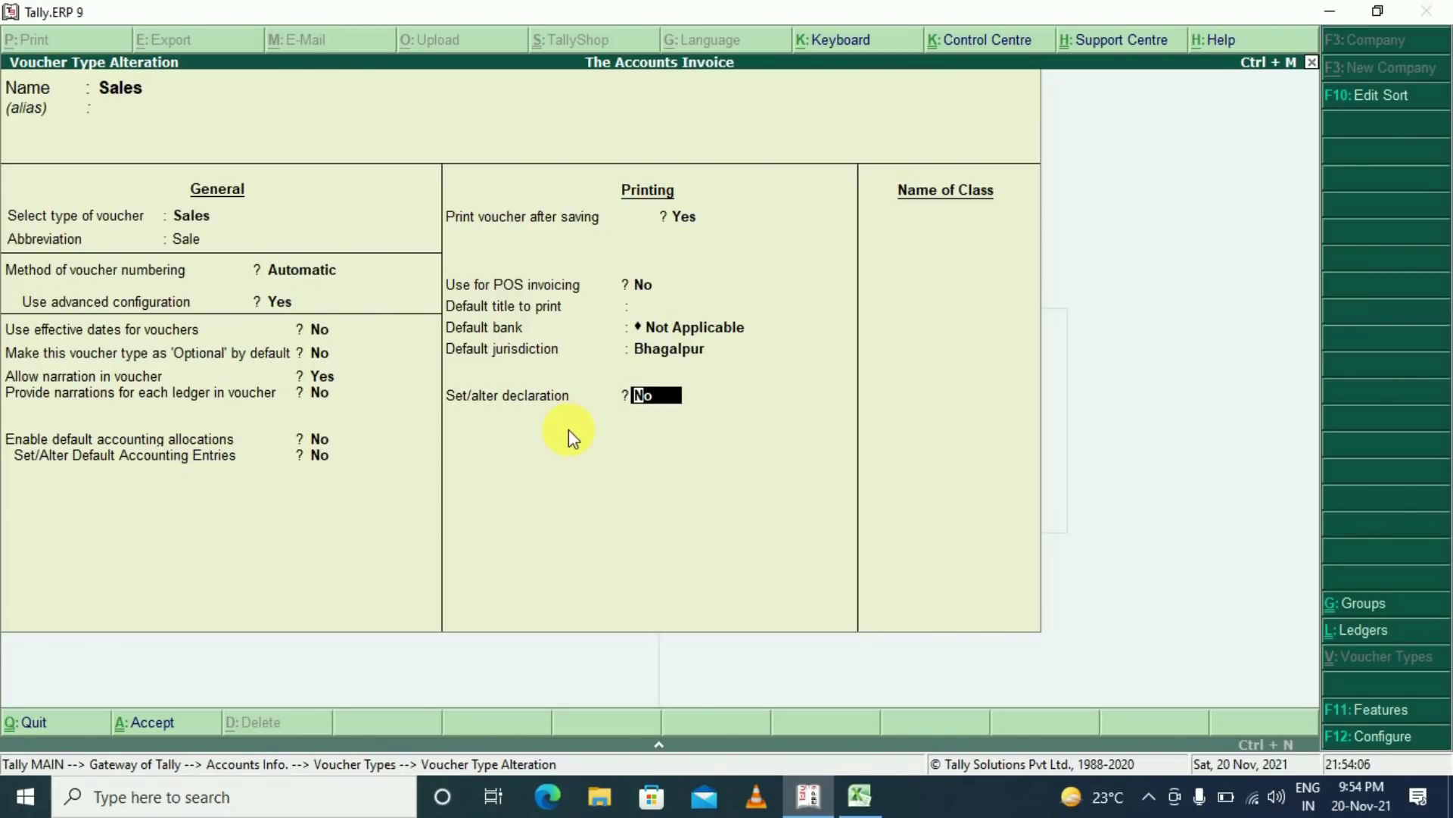
Enable the declaration, enter '1. goods once sold will not be taken back' and '2. interes', then accept
type("y")
key("Return")
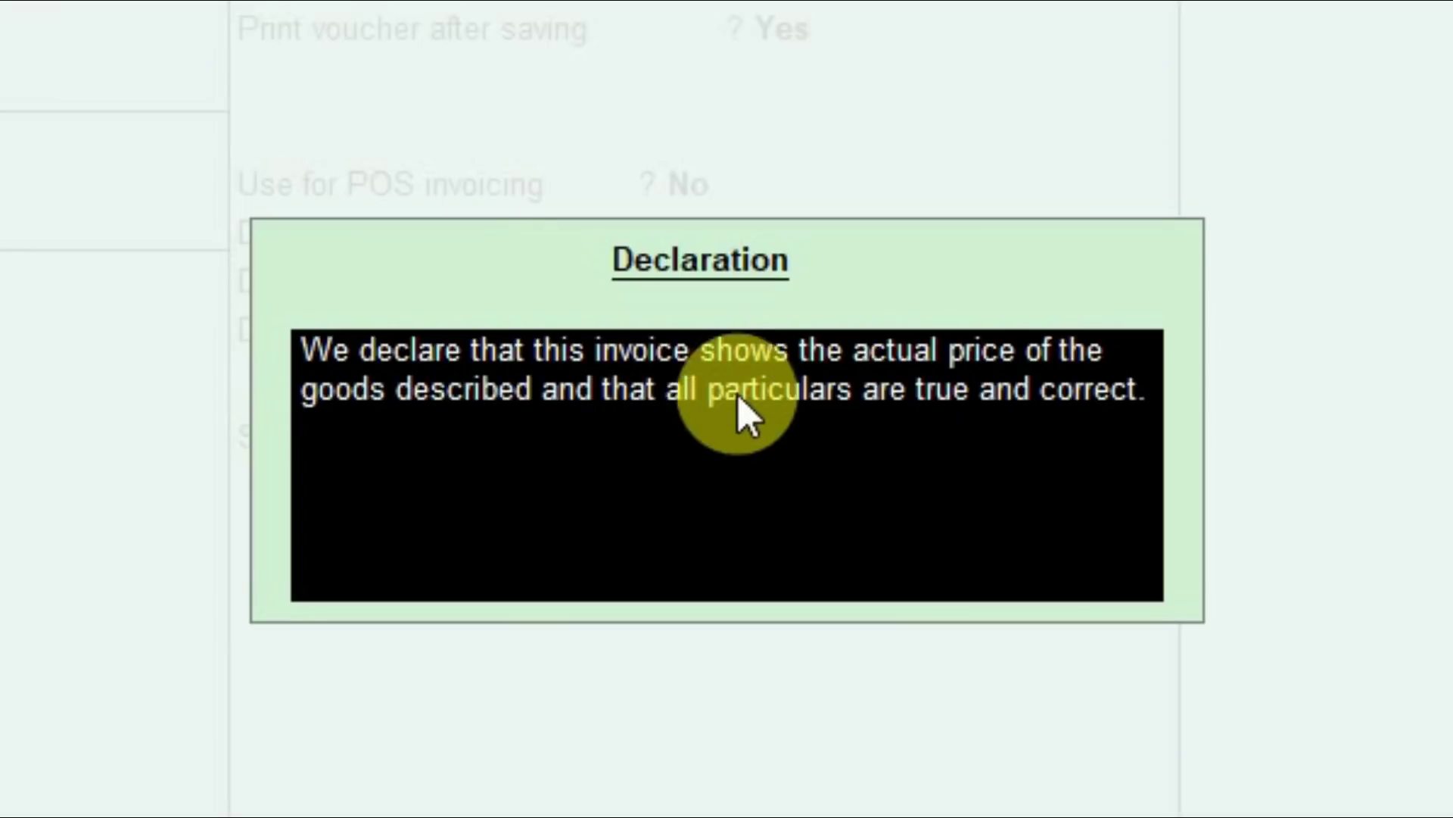
type("1")
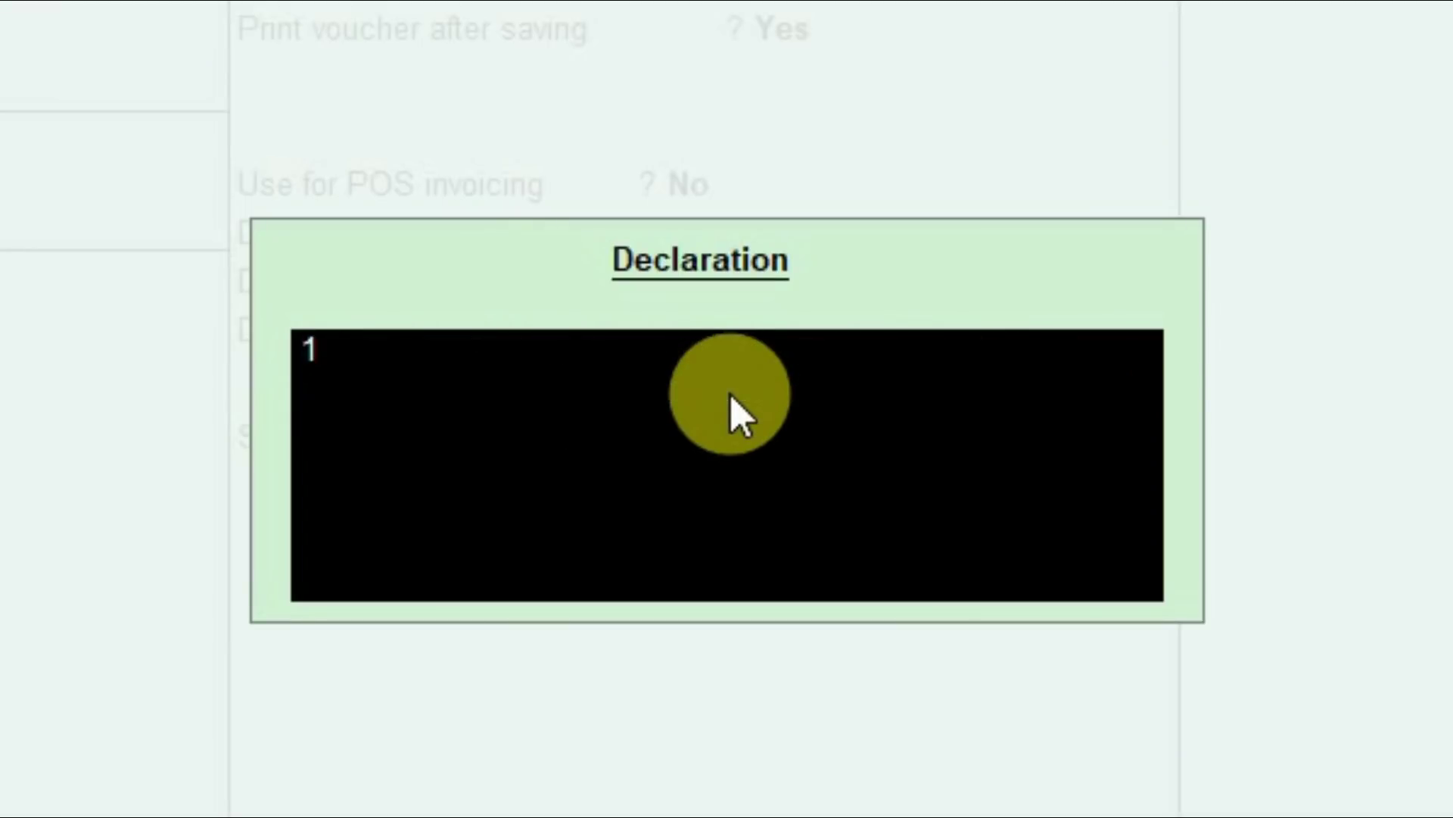
type(". goods")
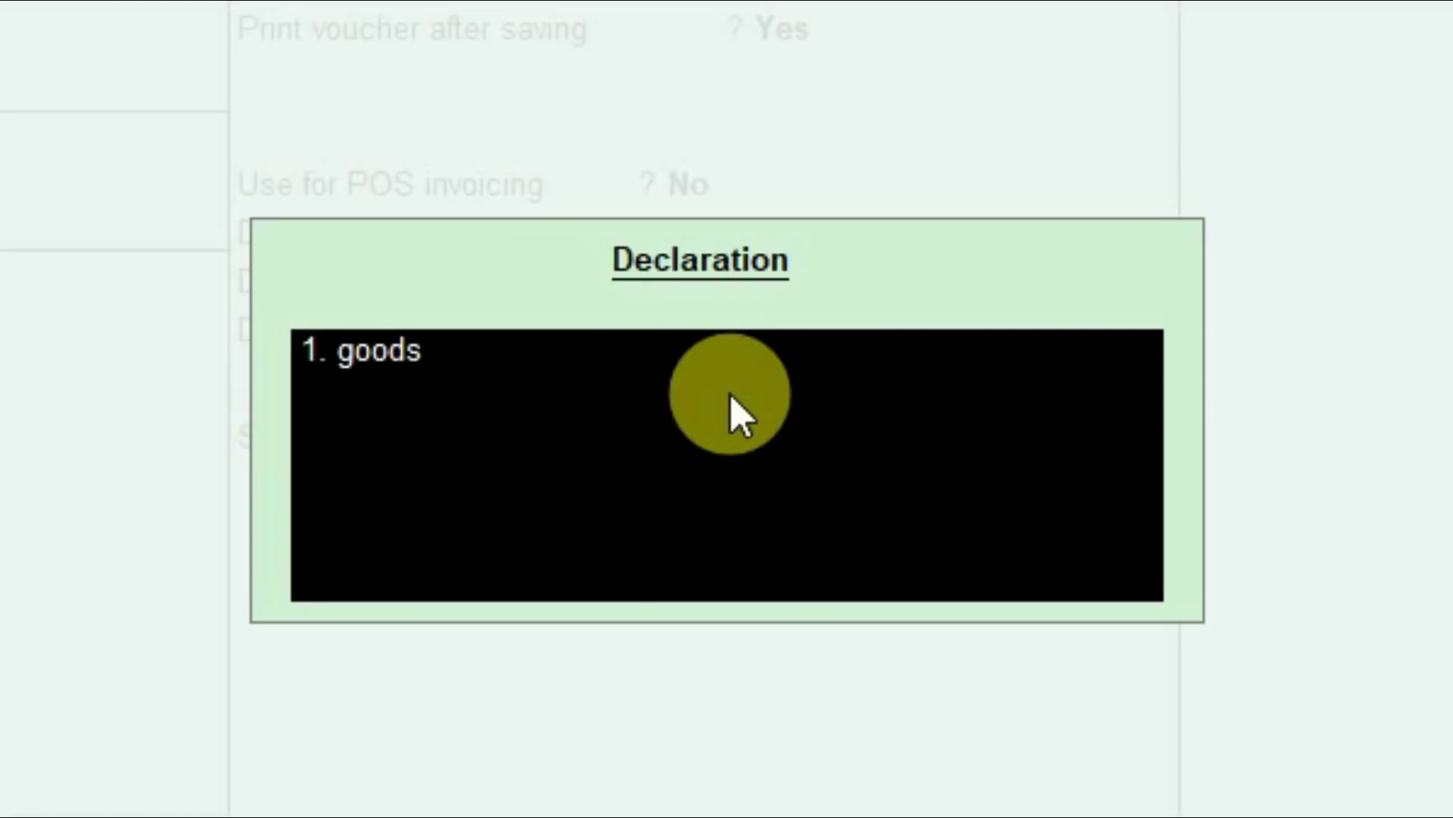
type(" once sold will nbot")
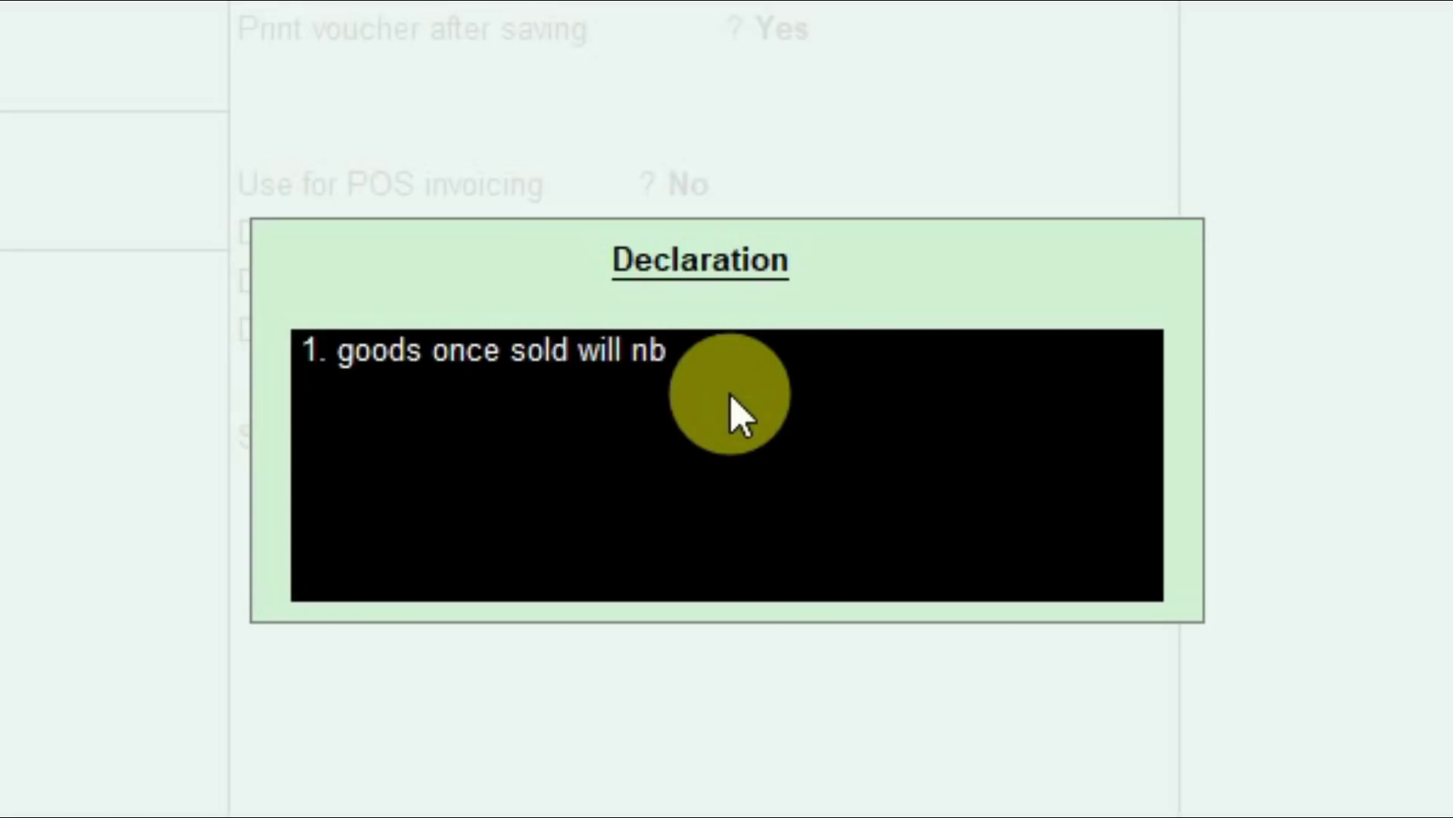
key("BackSpace")
key("BackSpace")
key("BackSpace")
type("ot be taken back")
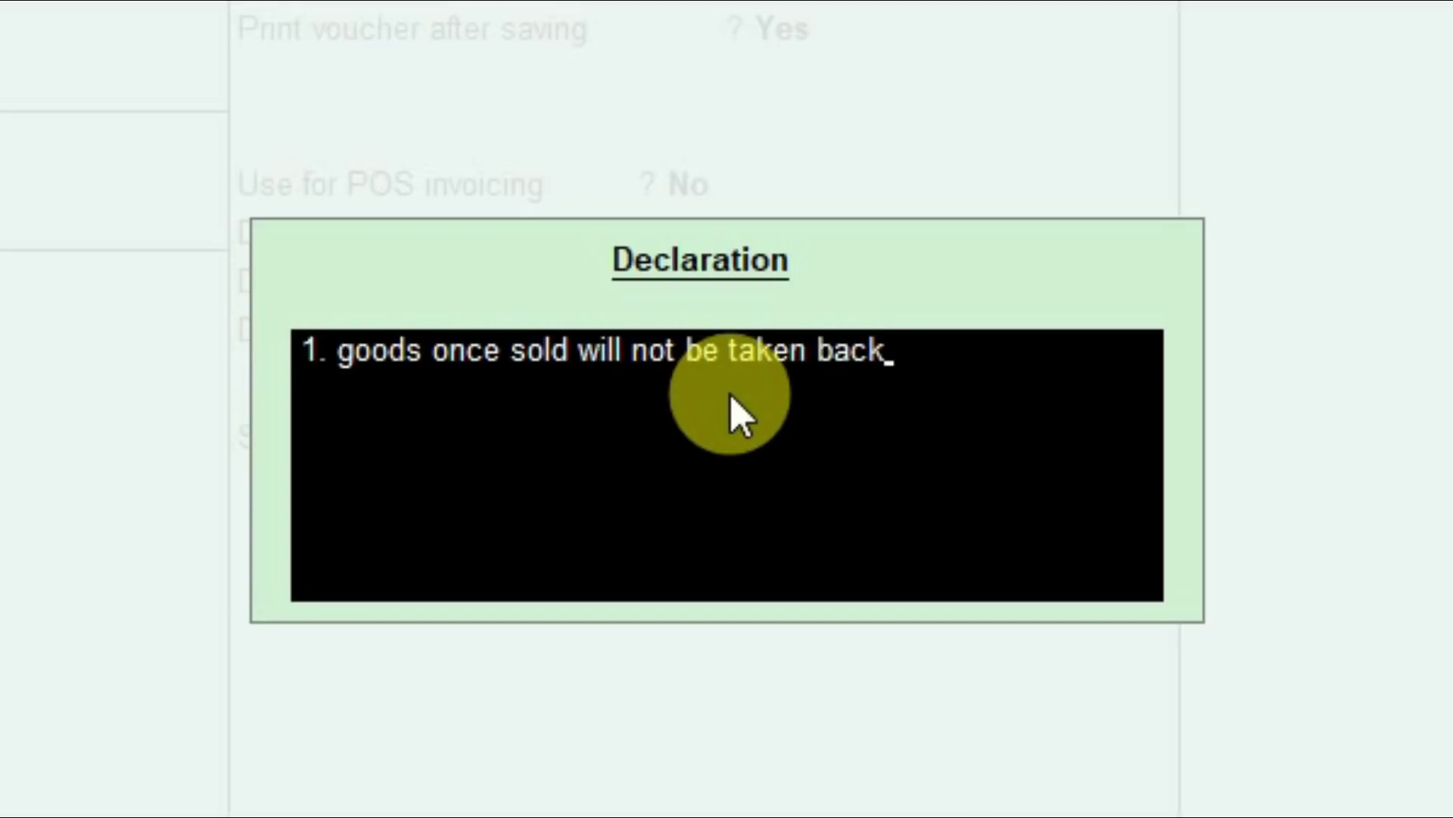
key("Return")
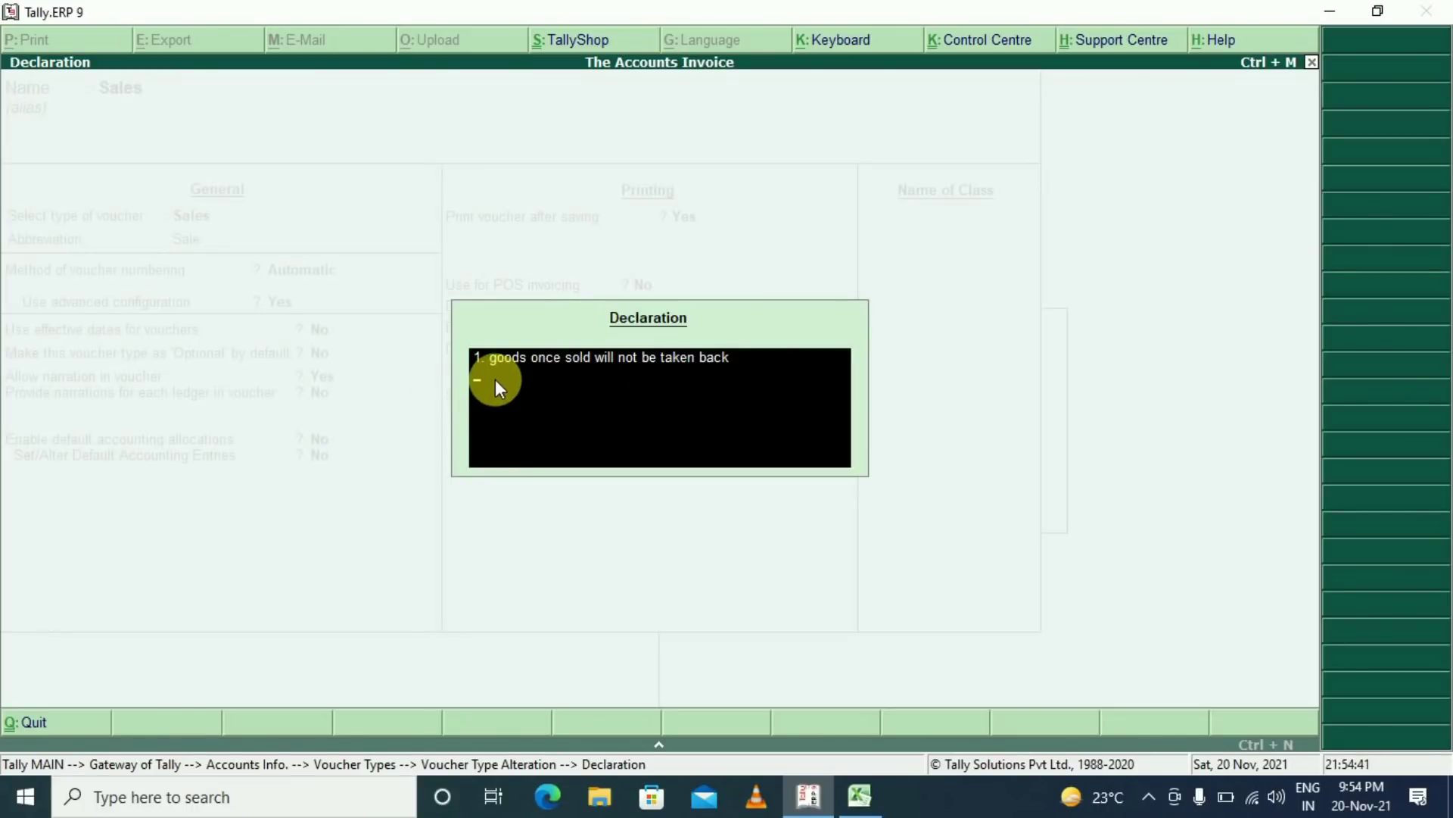
type("2. interest")
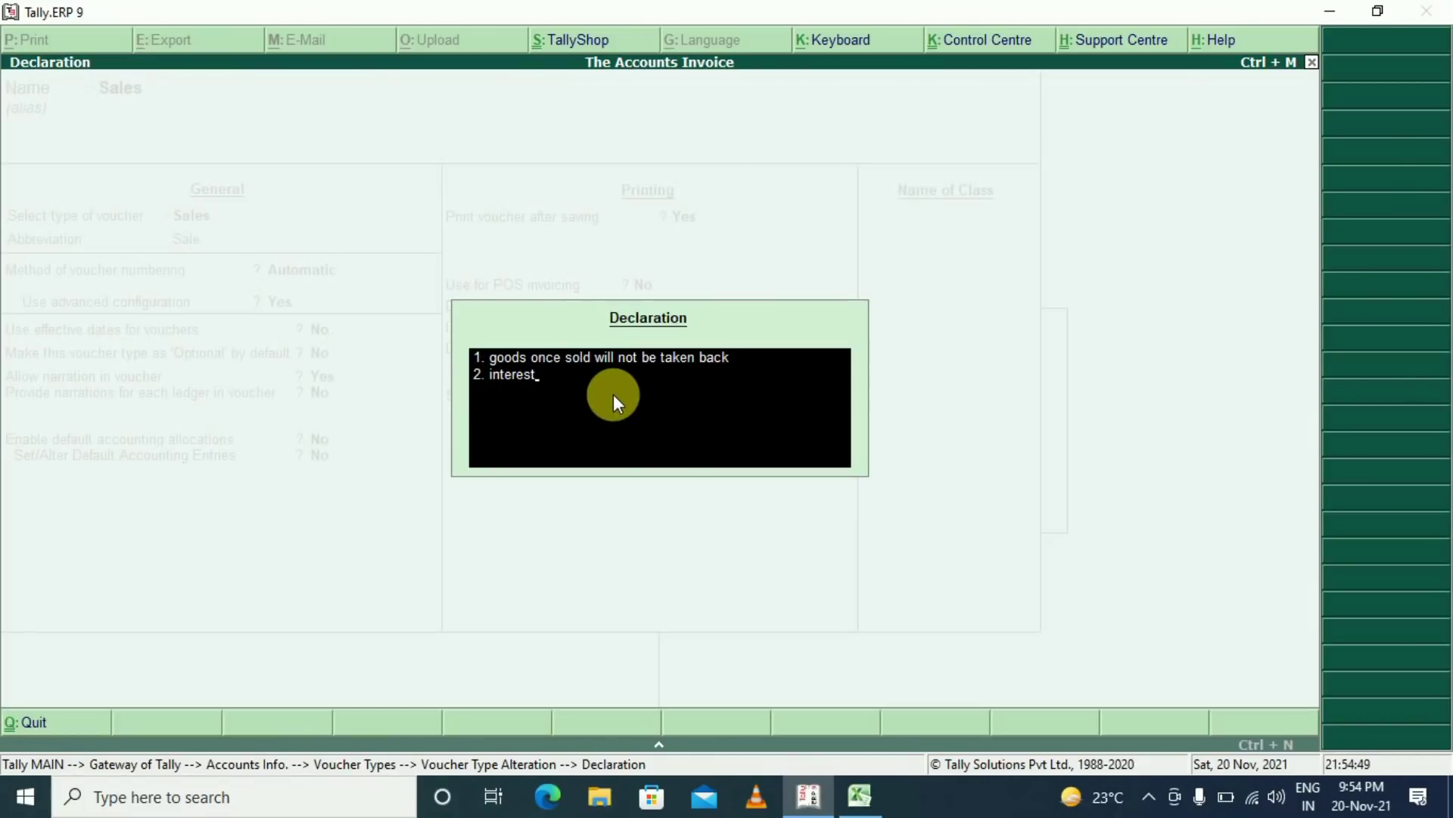
key("ctrl+a")
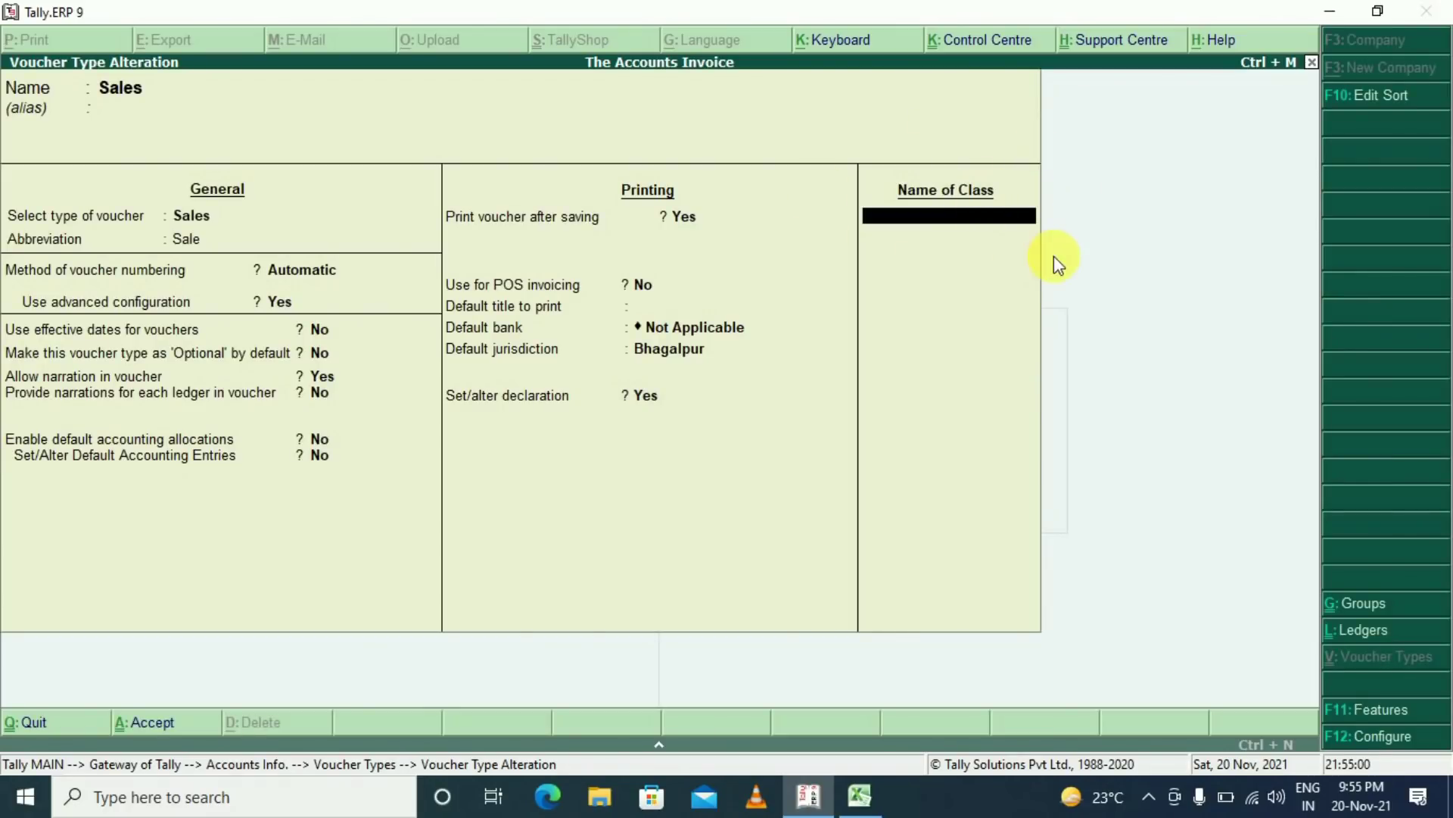
Create the GST class and exclude Bank OD A/c and Branch / Divisions
type("GST")
key("Return")
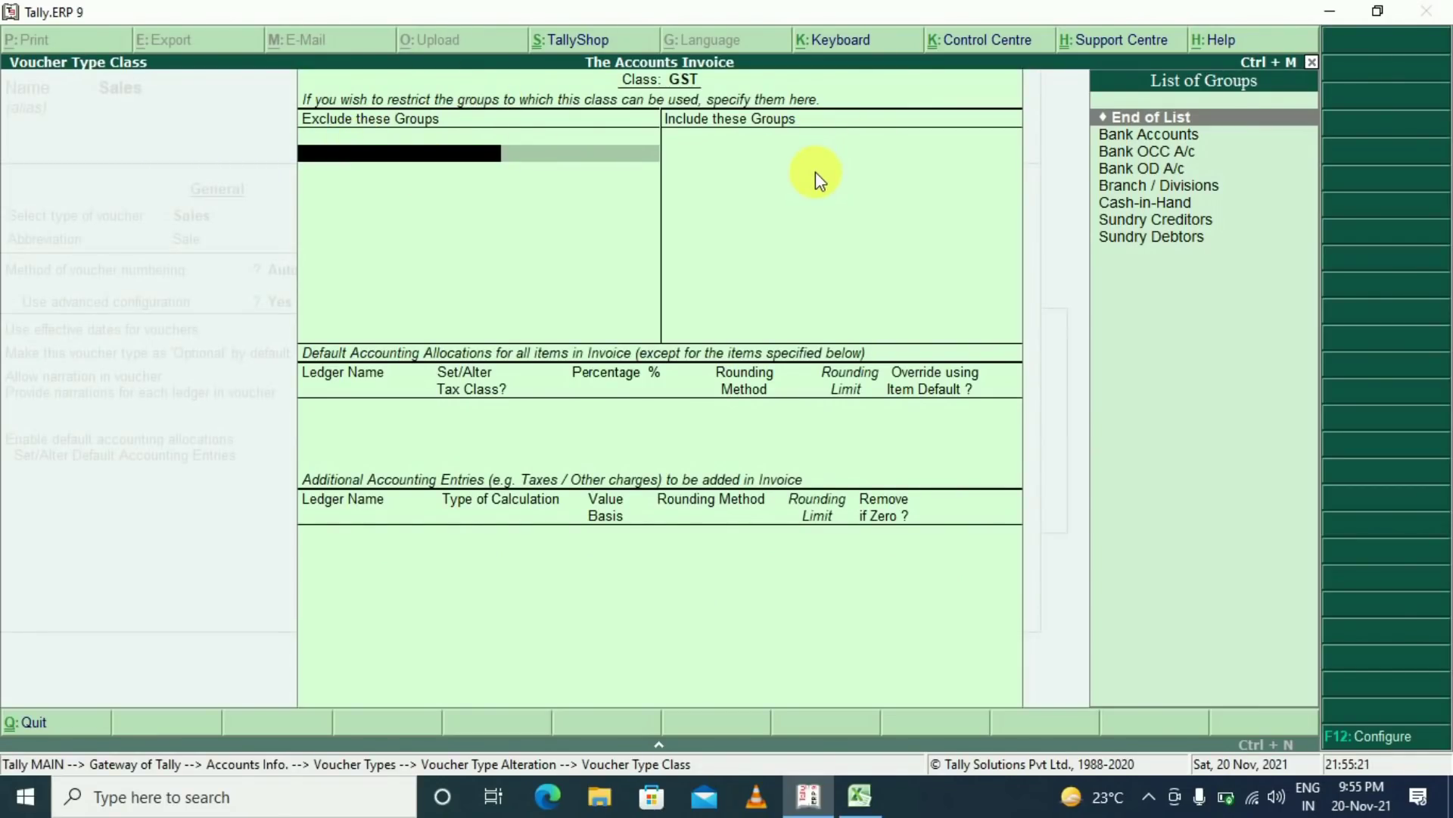
key("Down")
key("Down")
key("Down")
key("Up")
key("Return")
key("Down")
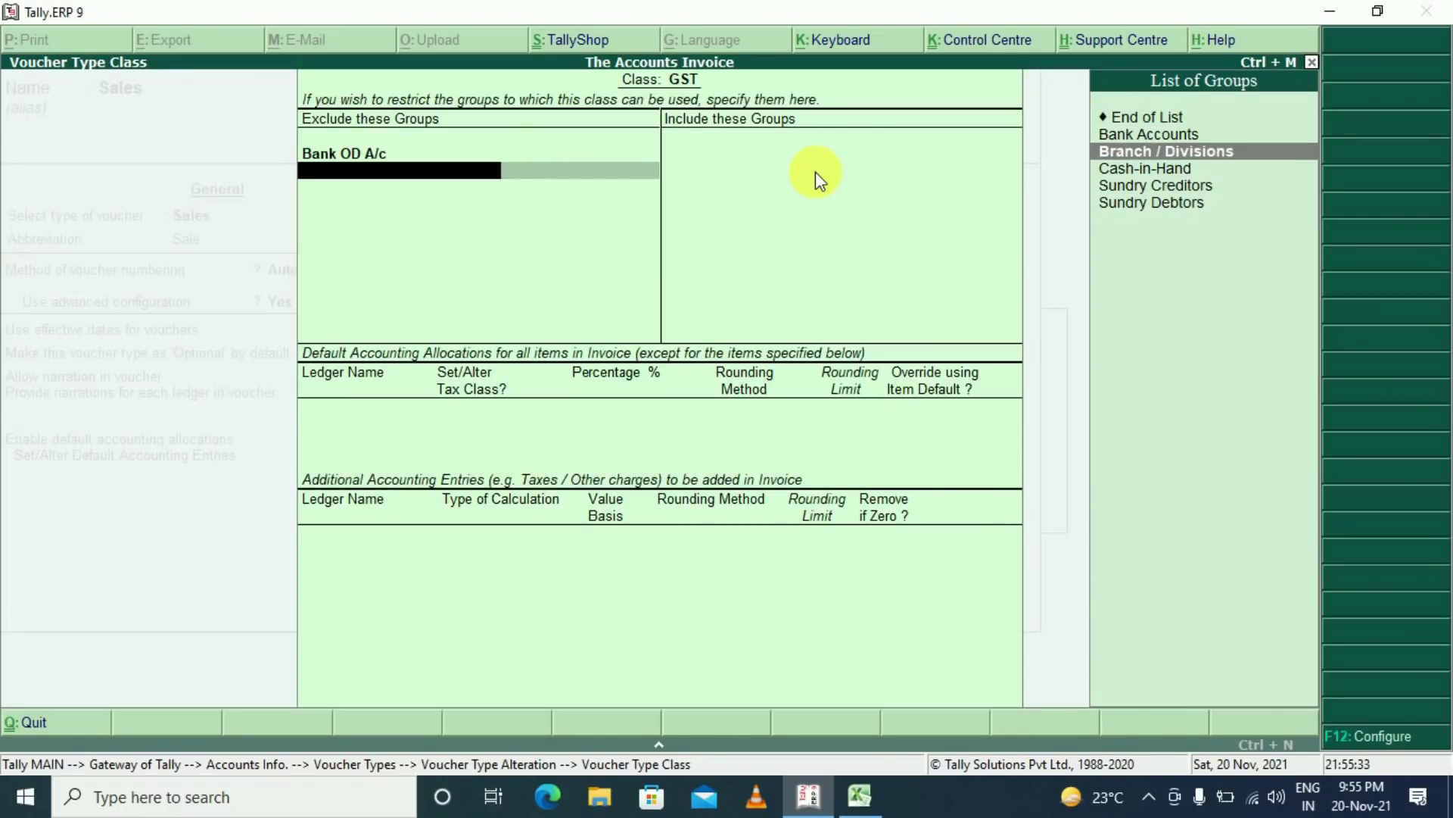
key("Down")
key("Return")
key("Return")
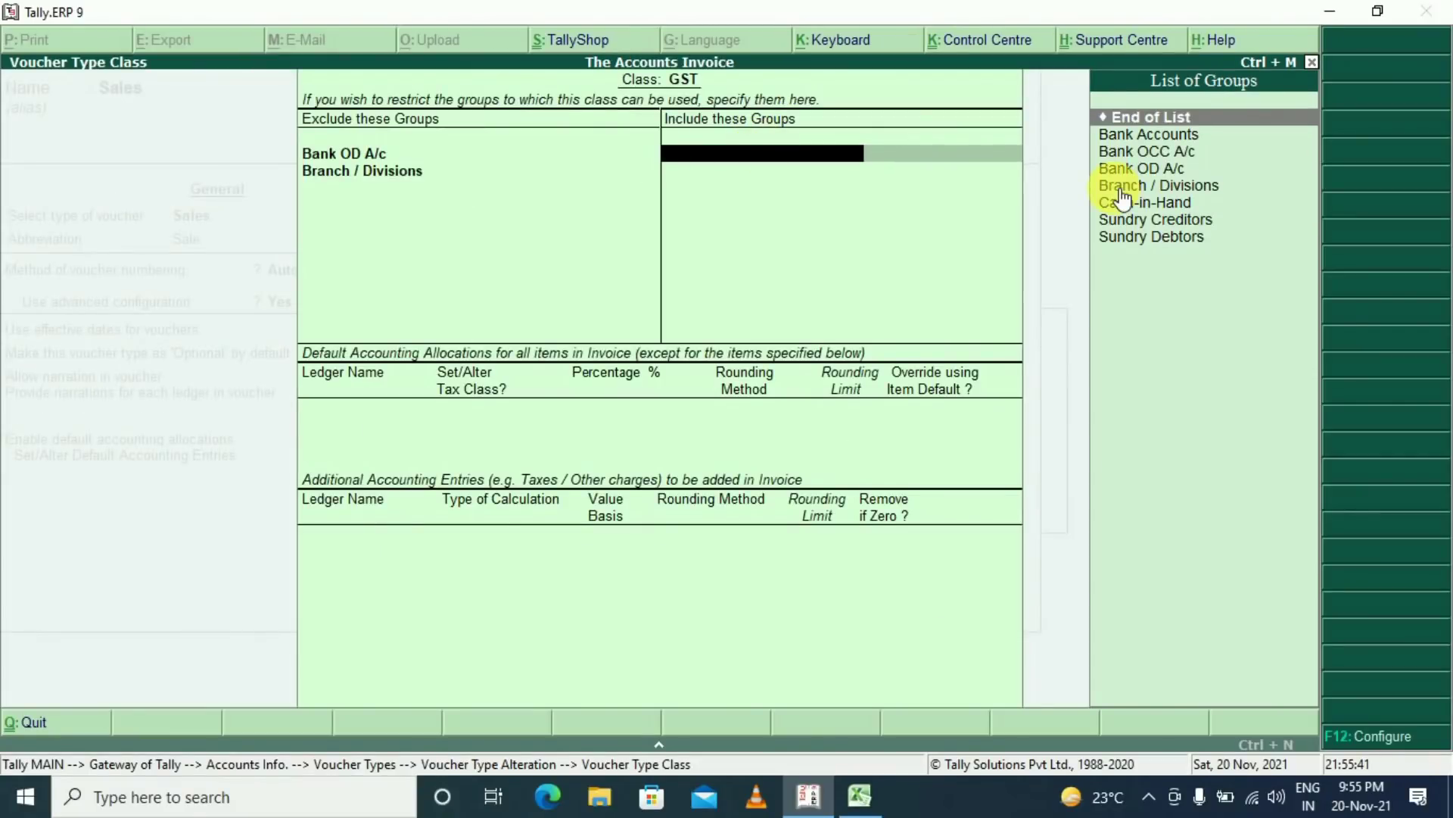
Include Bank Accounts, Cash-in-Hand, Sundry Creditors and Sundry Debtors in the GST class, ending the lists
key("Down")
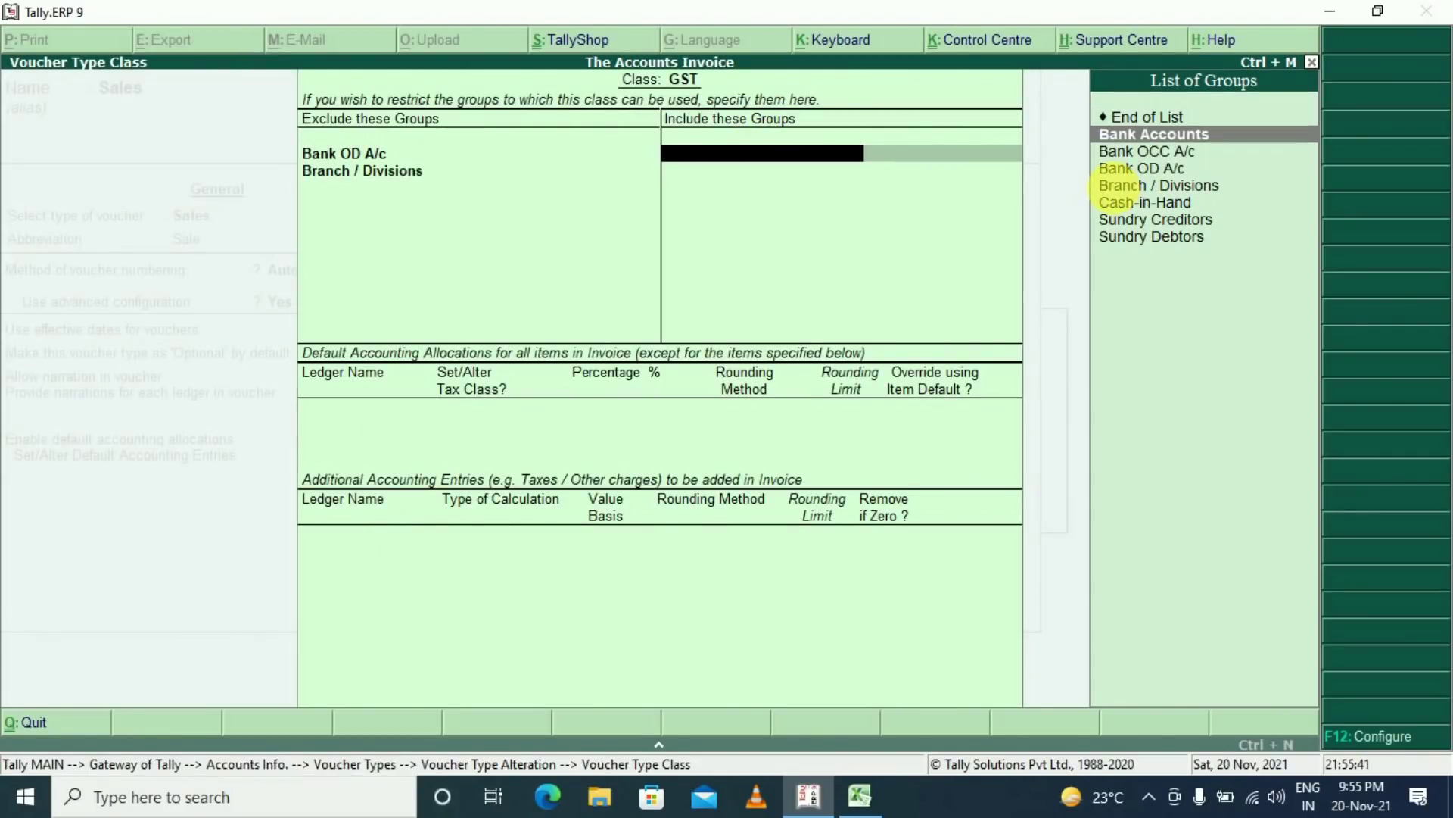
key("Return")
key("Down")
key("Down")
key("Down")
key("Return")
key("Down")
key("Down")
key("Down")
key("Down")
key("Down")
key("Up")
key("Up")
key("Down")
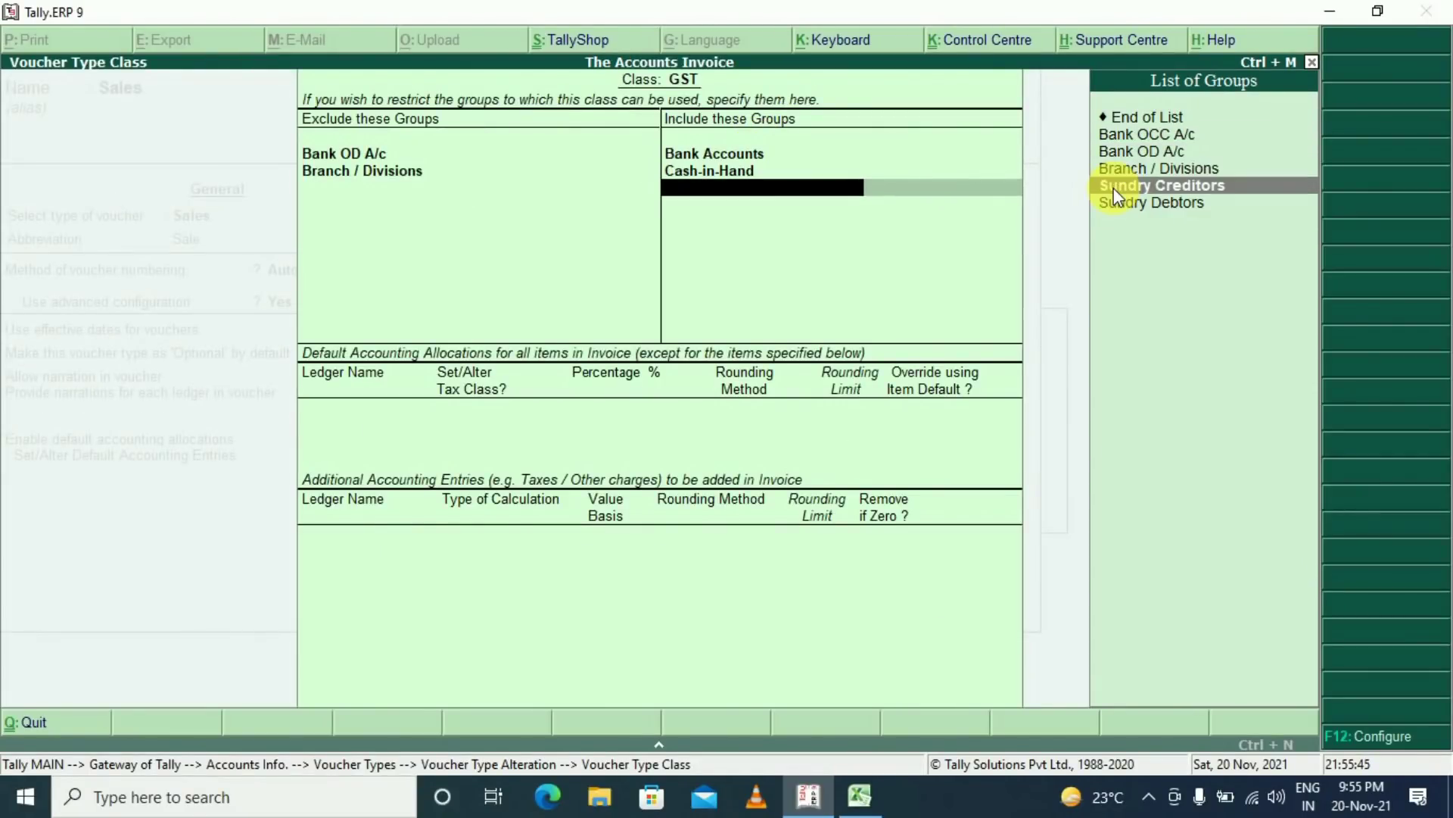
key("Return")
key("Down")
left_click(1118, 189)
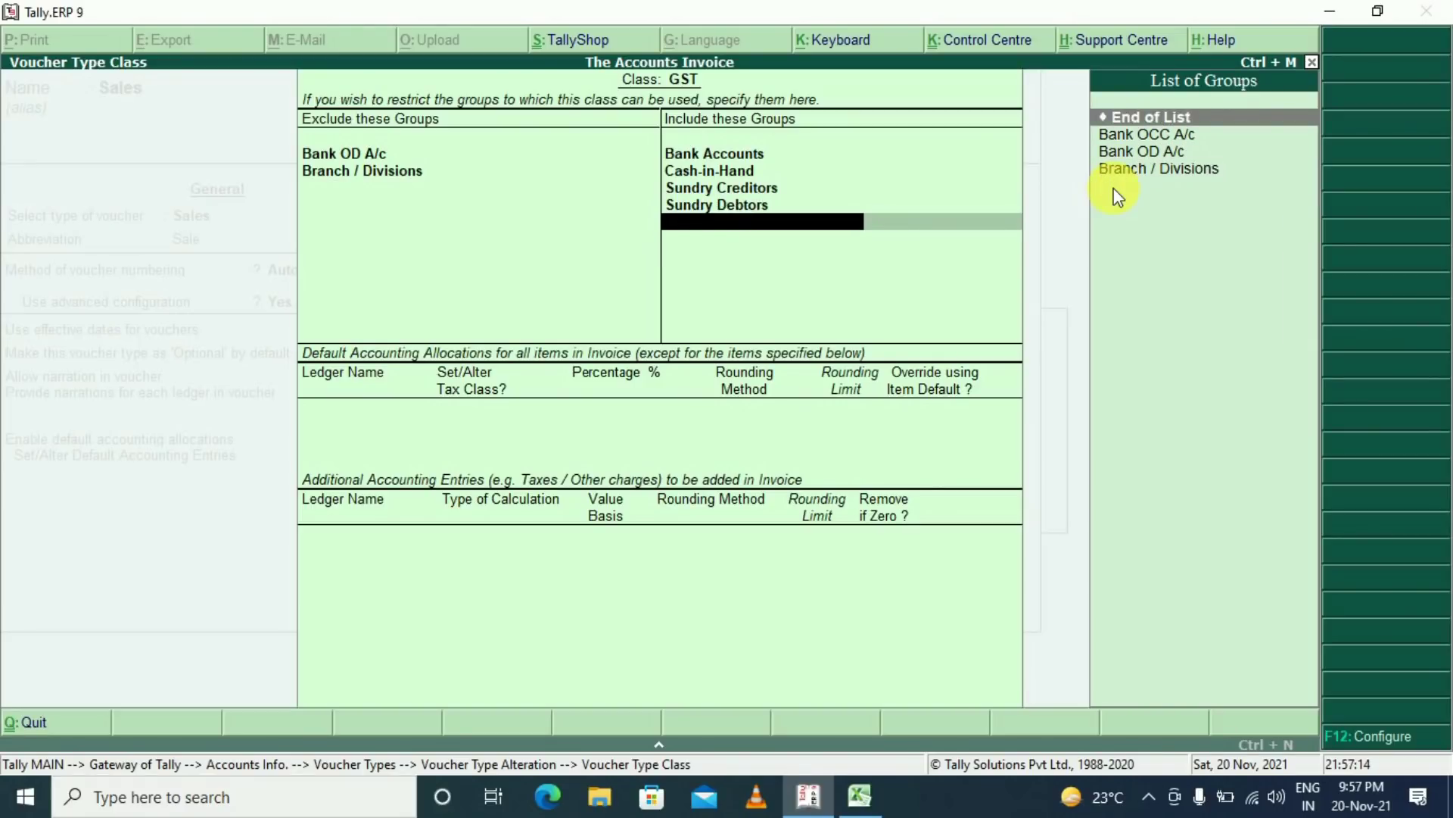
key("Return")
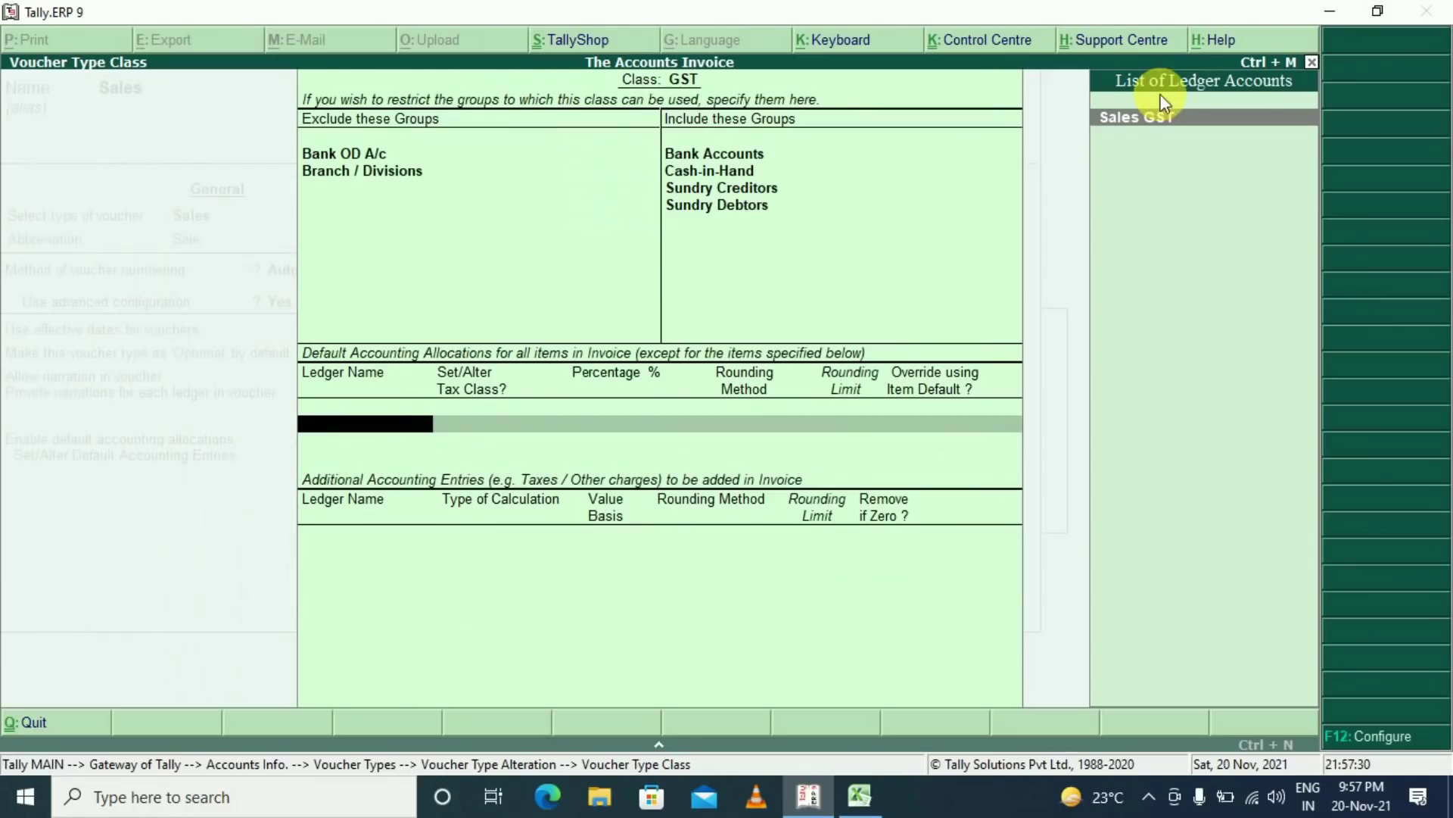
Allocate the GST class 100% to the Sales GST ledger with no tax class
key("Return")
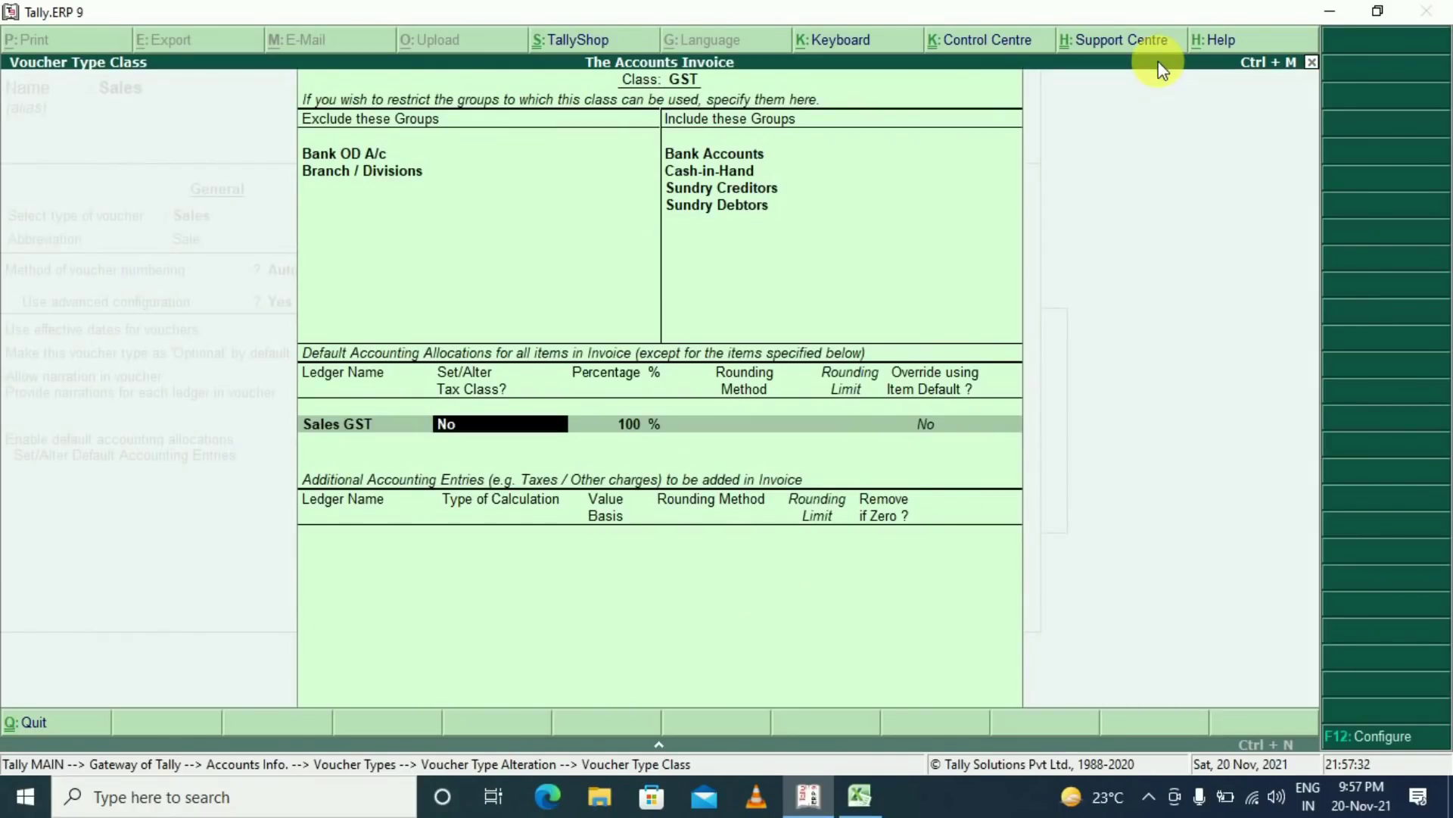
key("Return")
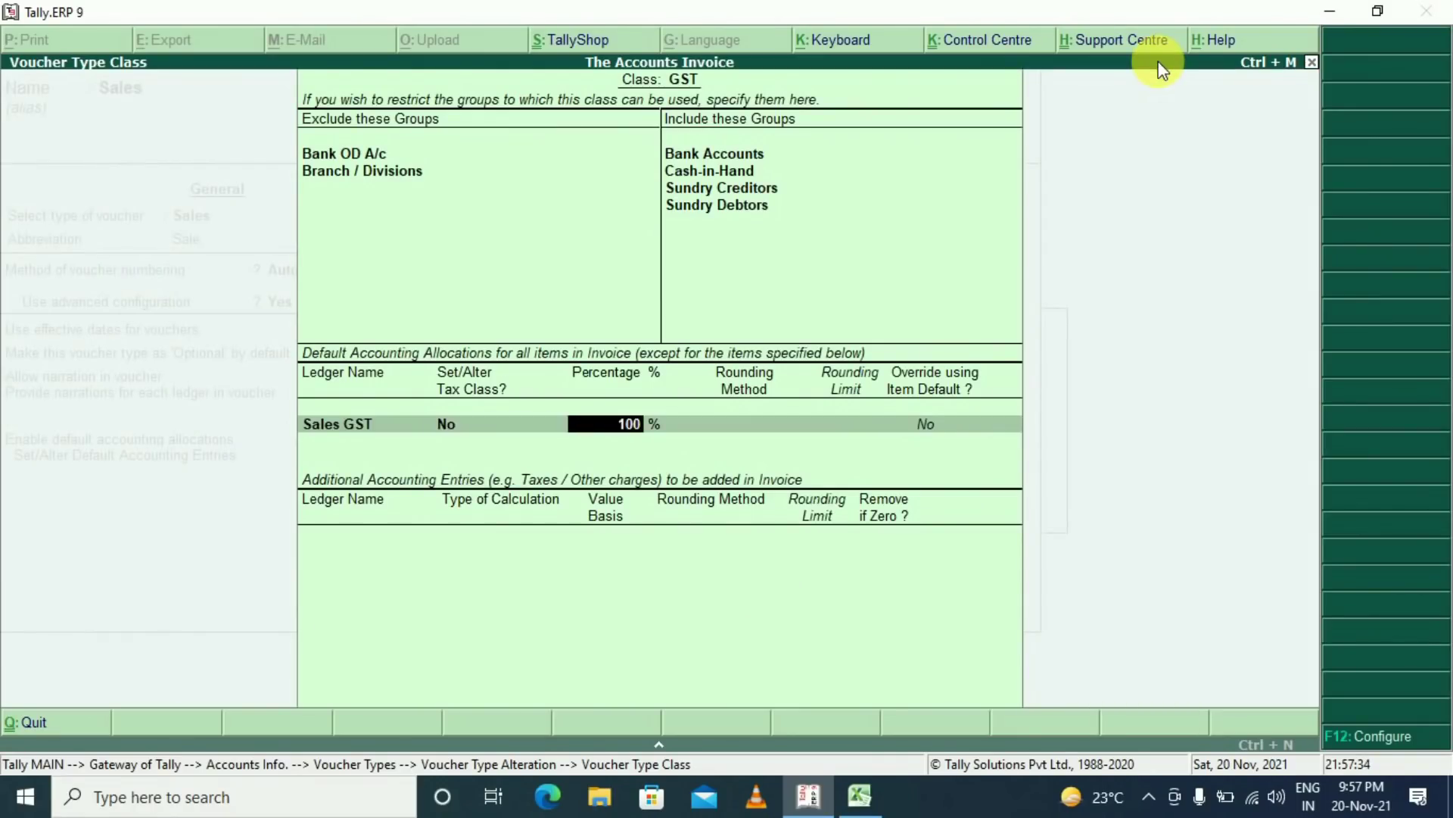
key("Return")
key("Return")
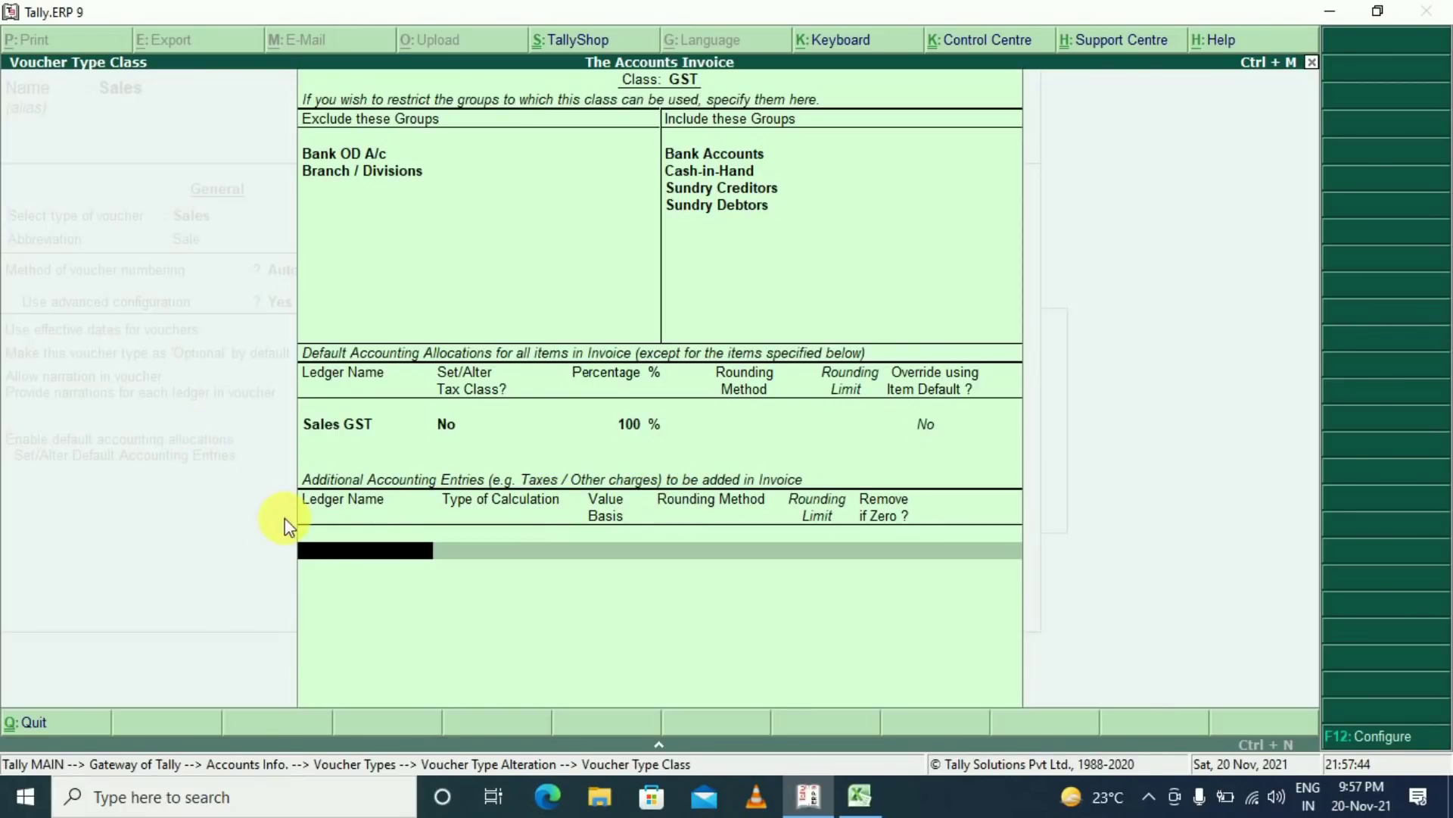
Add SGST, CGST and IGST as additional accounting entries, then start a fourth entry
type("Sg")
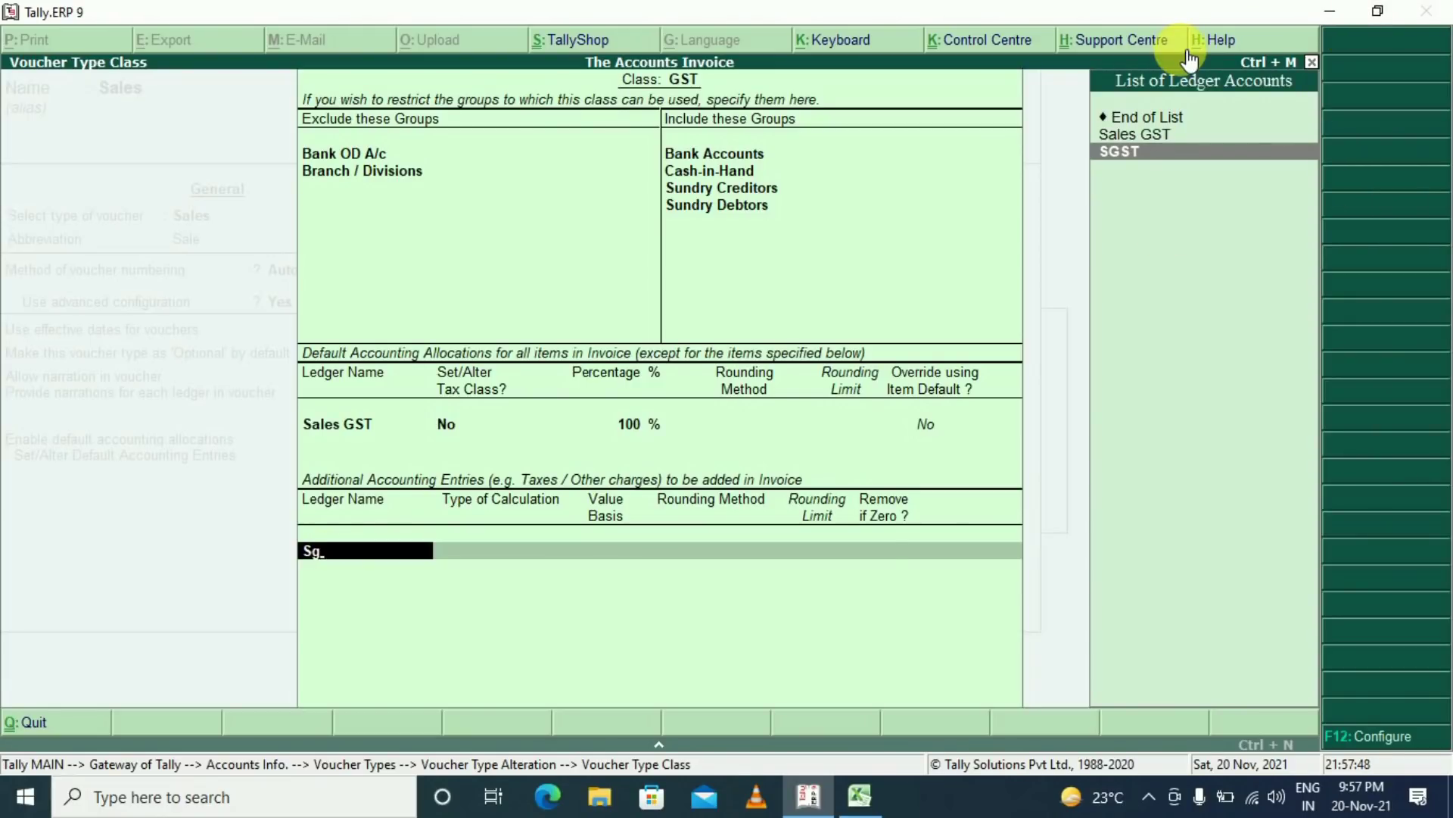
key("Return")
key("Return")
type("CGST")
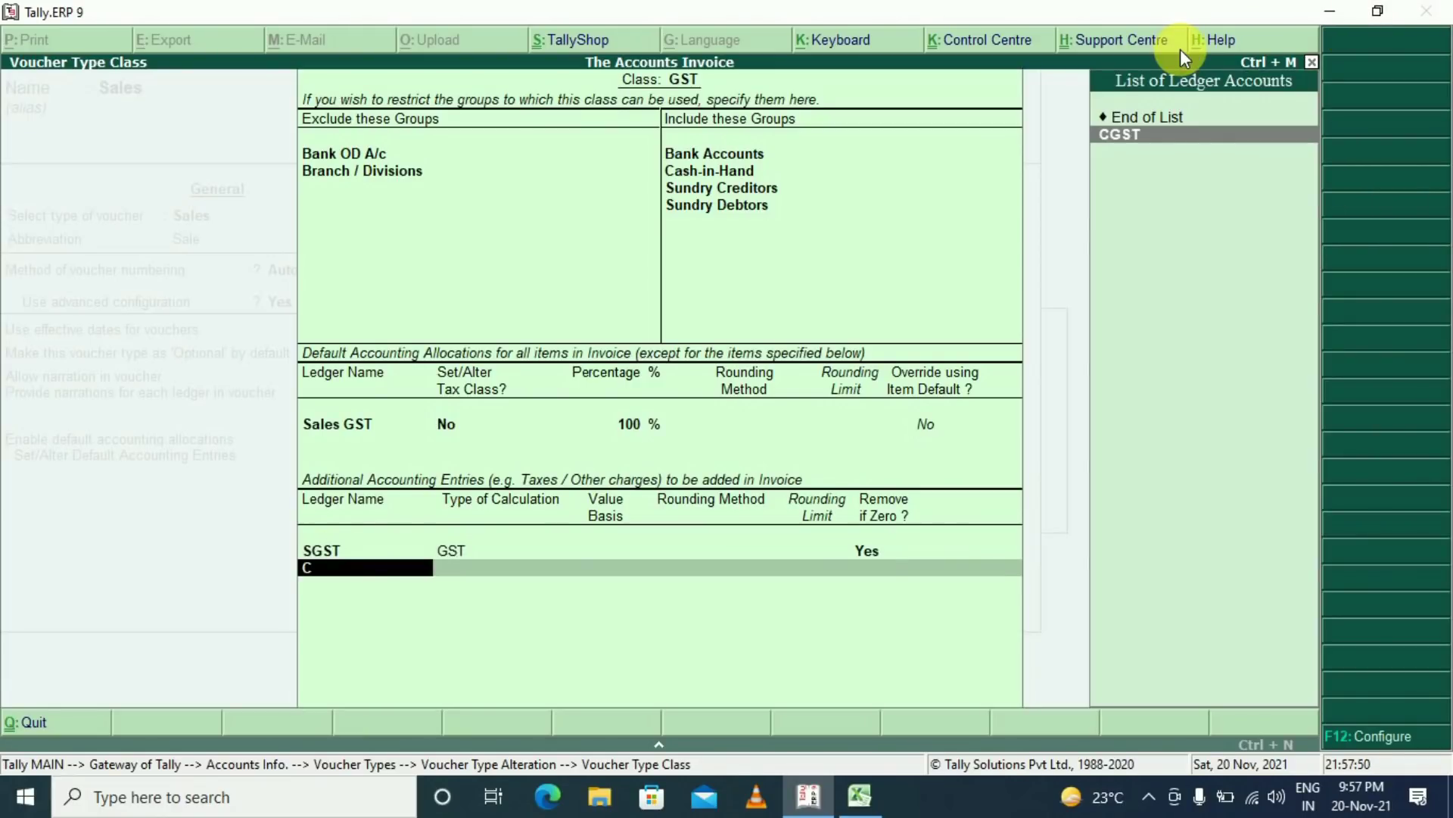
key("Return")
key("Return")
type("I")
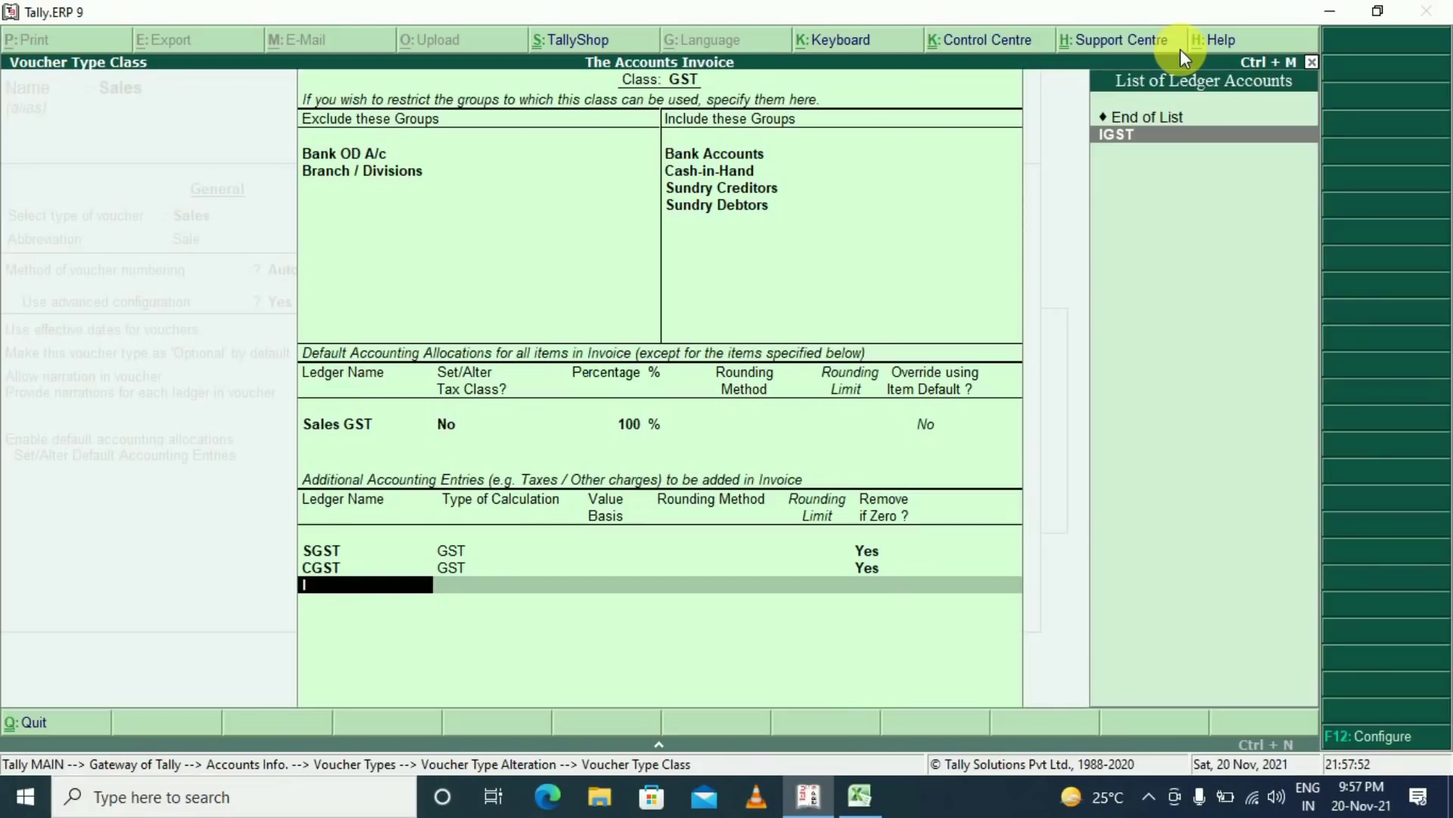
key("Return")
key("Return")
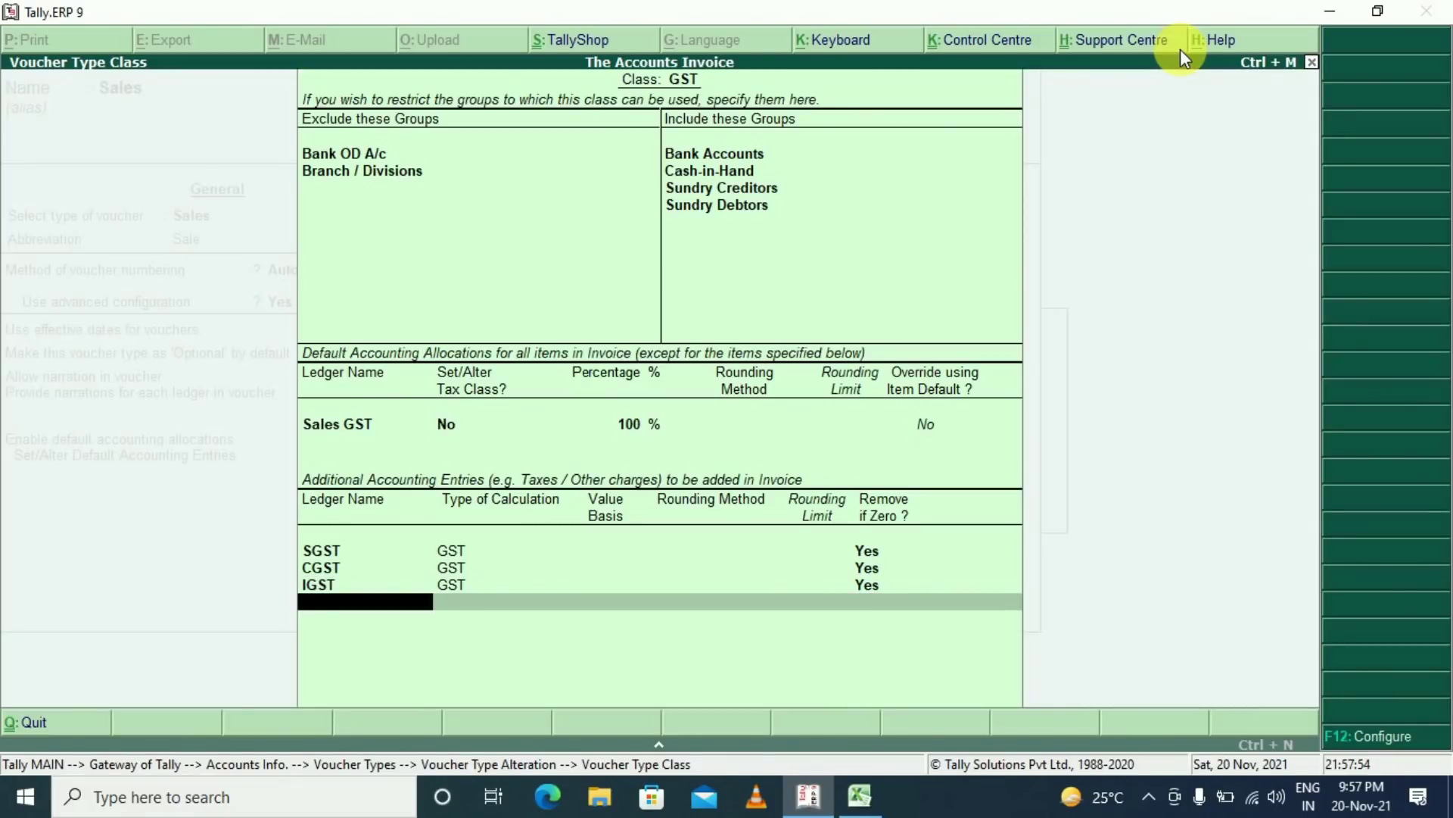
key("a")
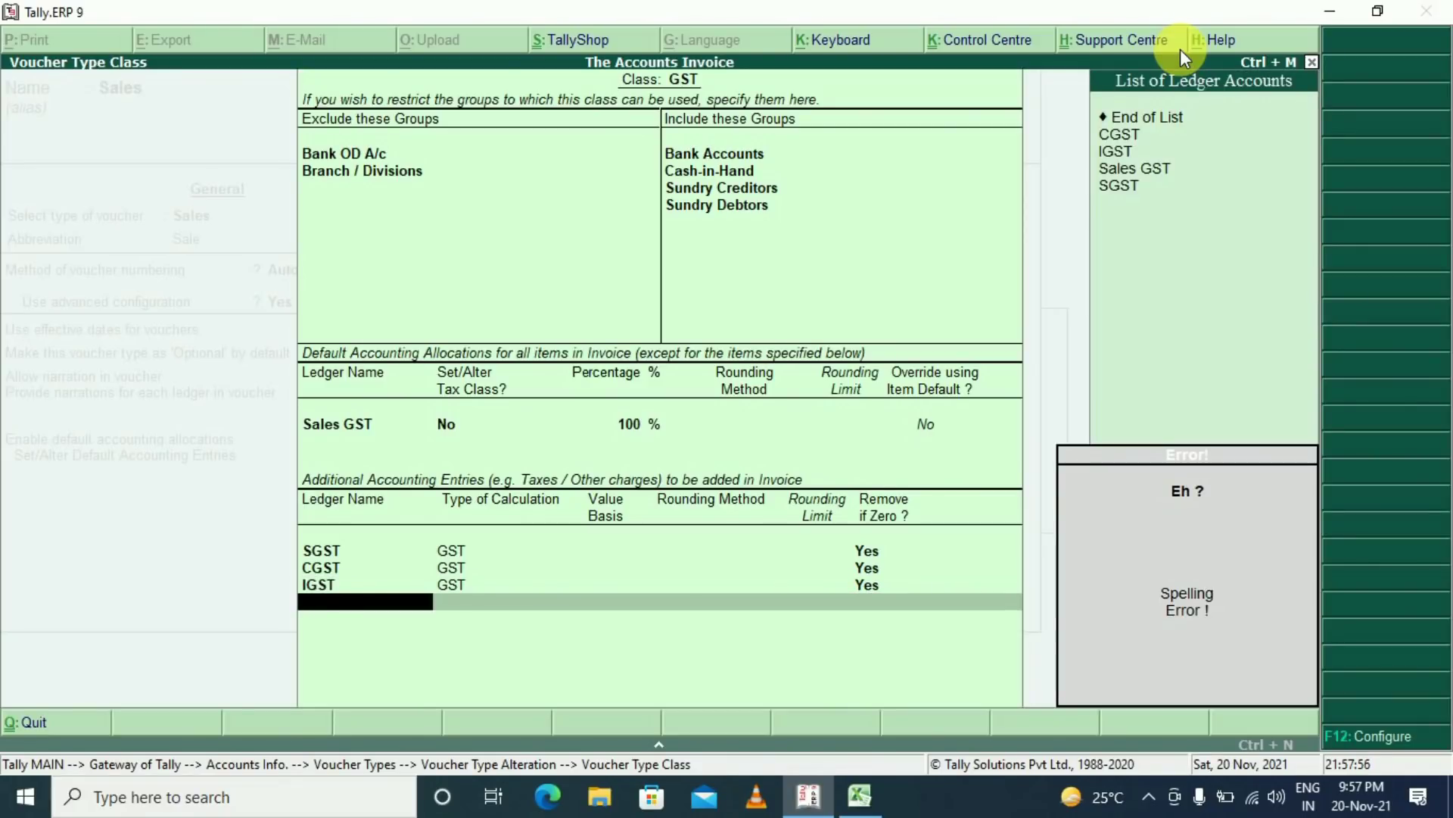
Create ledger Round Off under Indirect Expenses with GST Not Applicable and save it
key("alt+c")
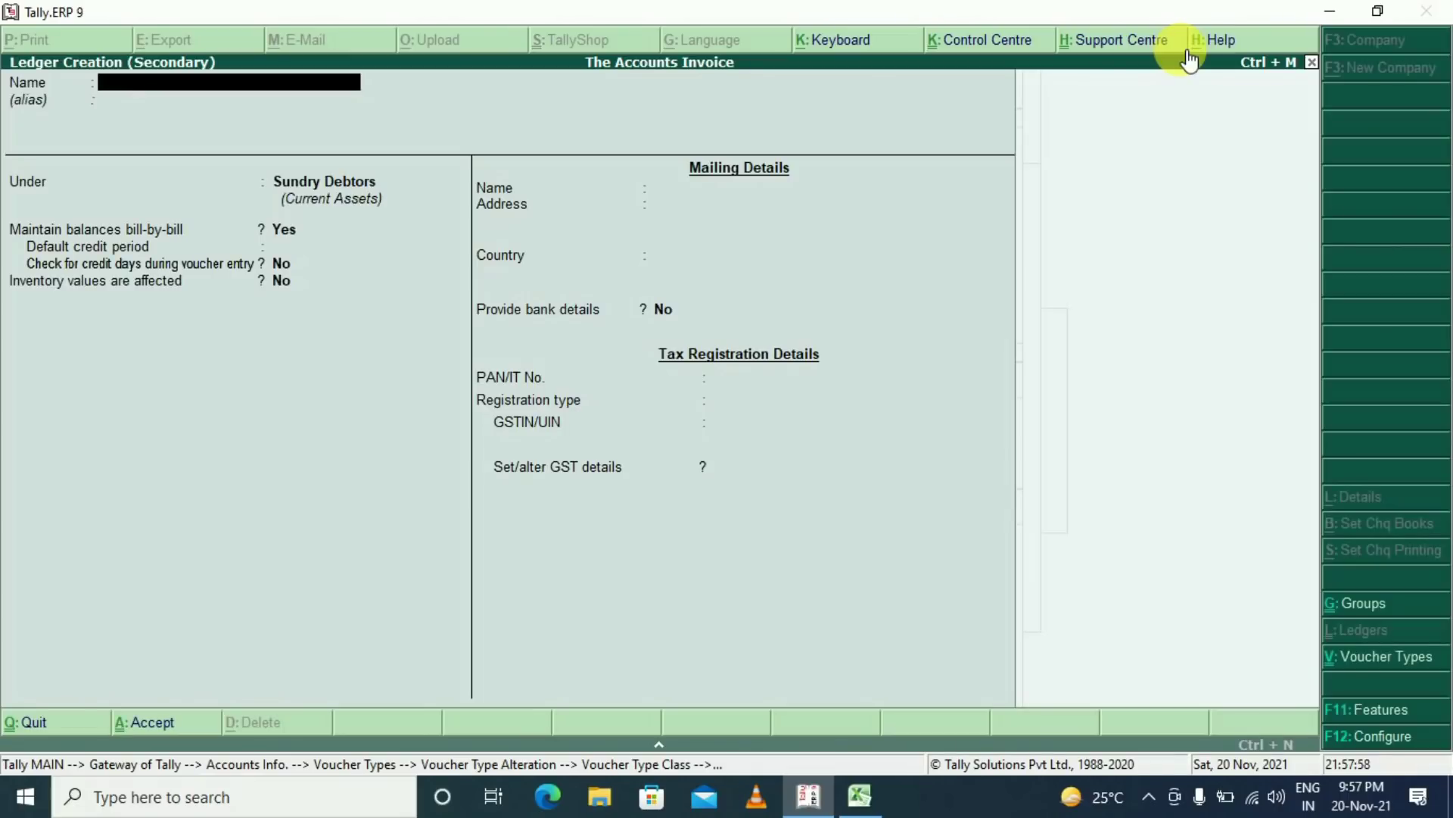
type("Round Off")
key("Return")
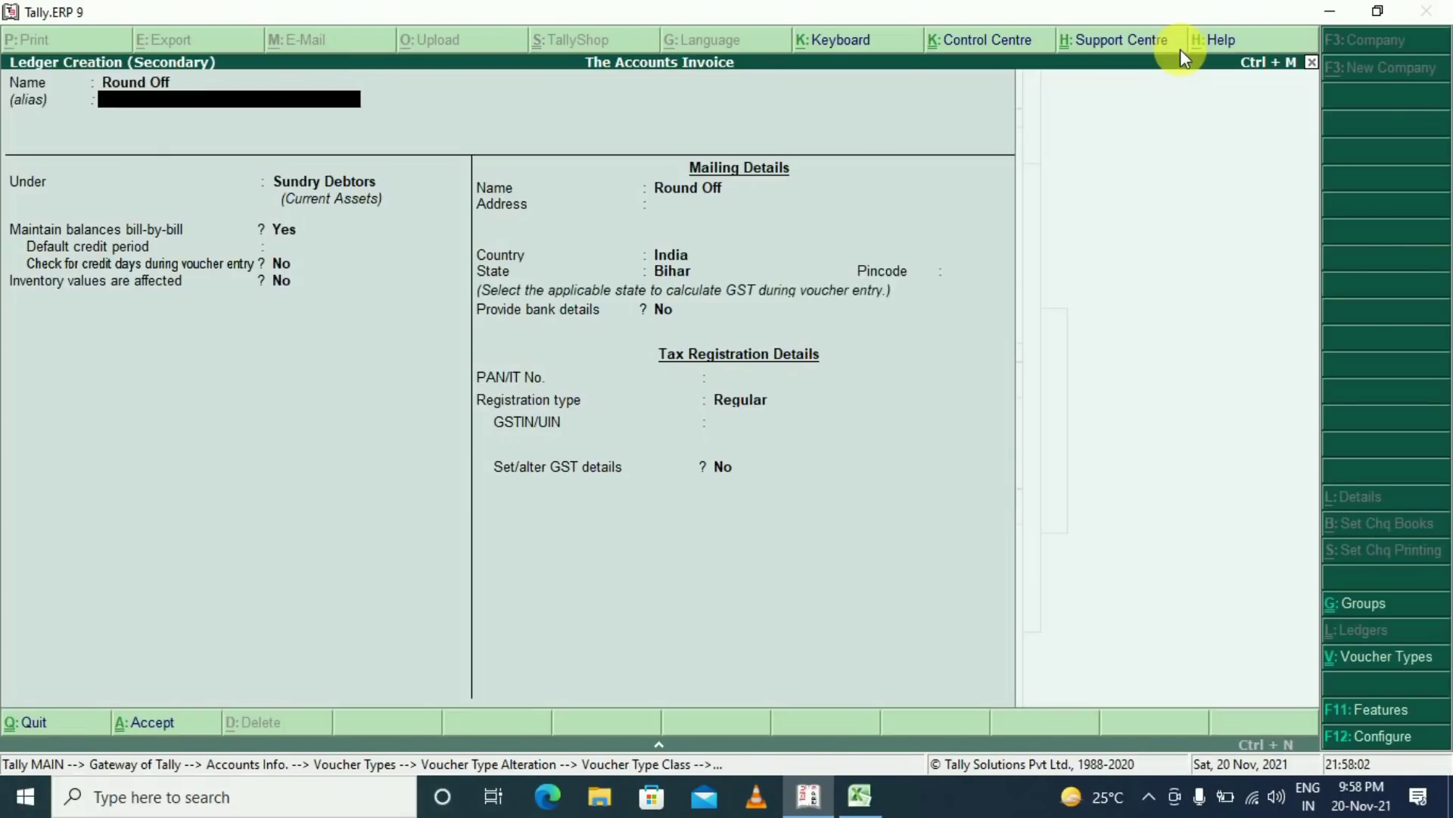
key("Return")
type("Indirect Expenses")
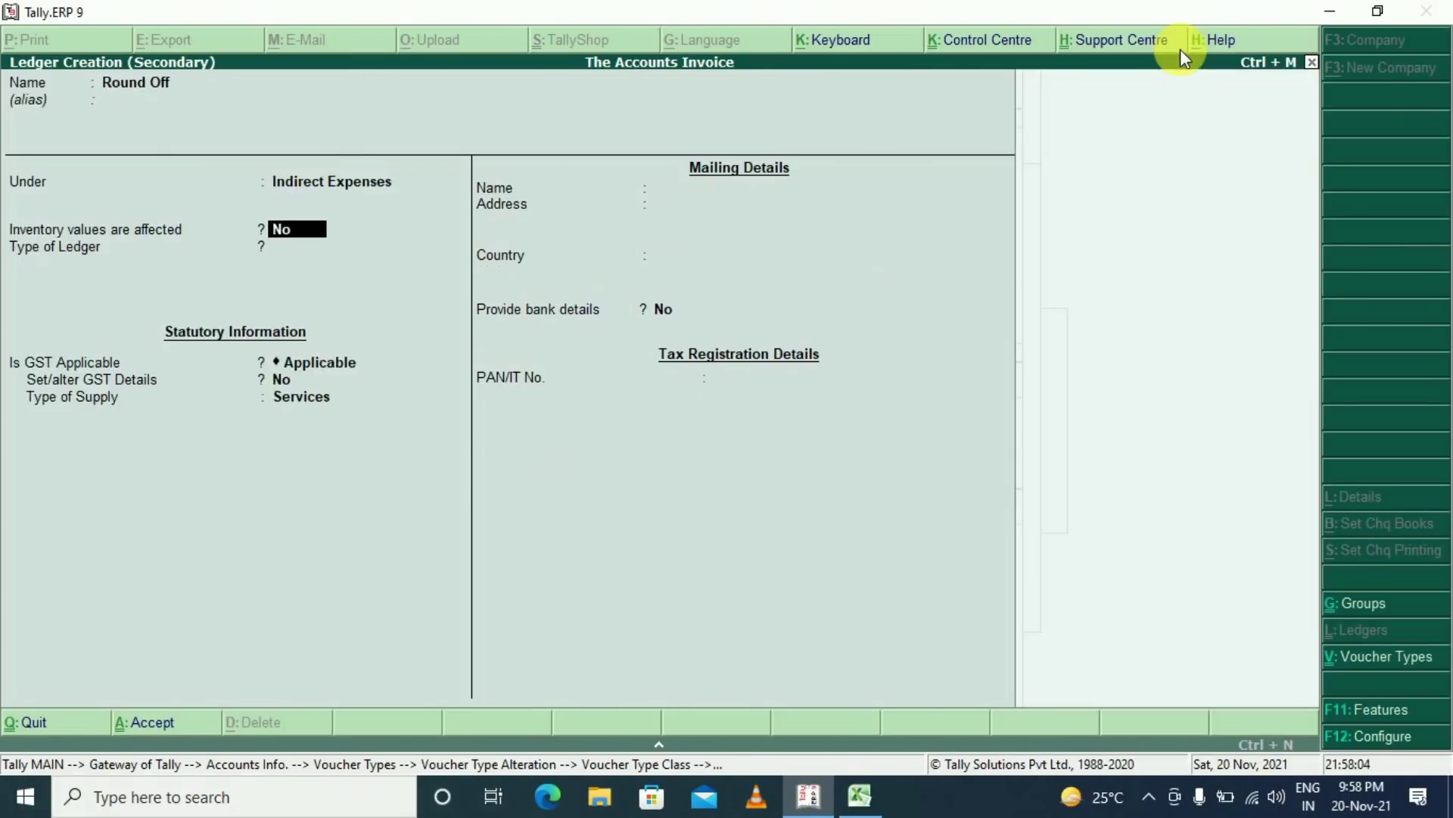
key("Return")
key("Return")
key("Return")
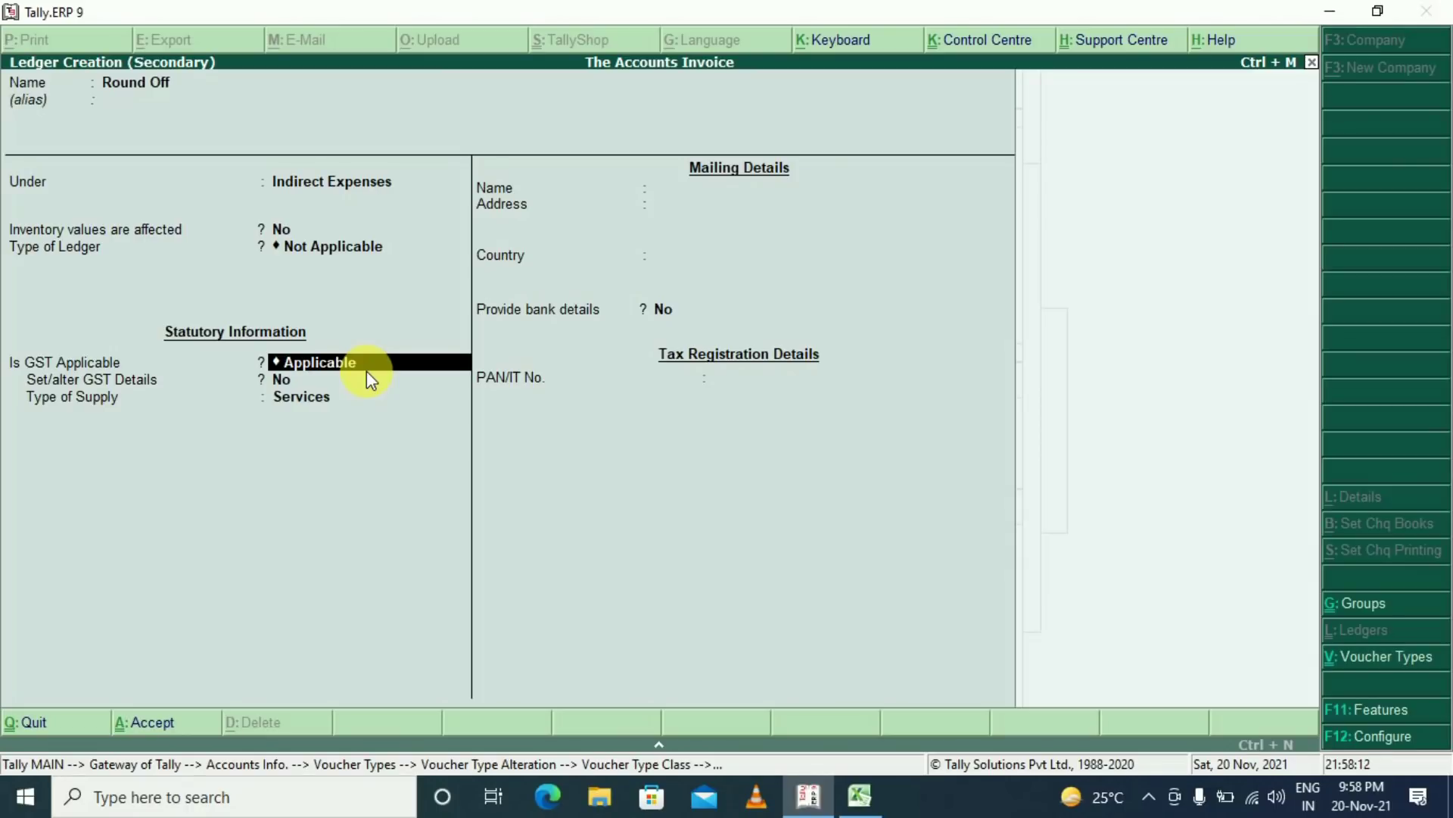
key("BackSpace")
key("Up")
key("Up")
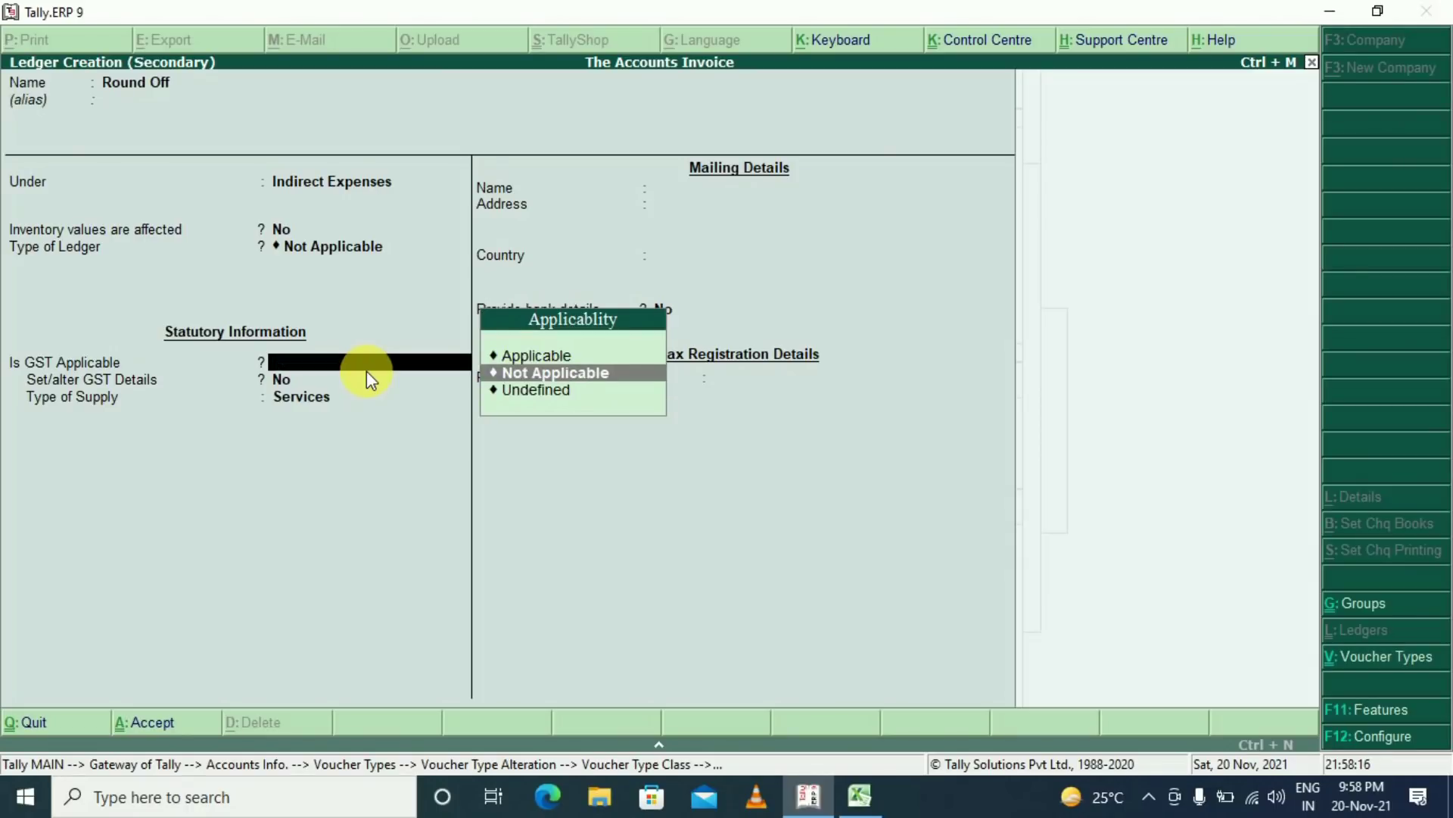
key("Return")
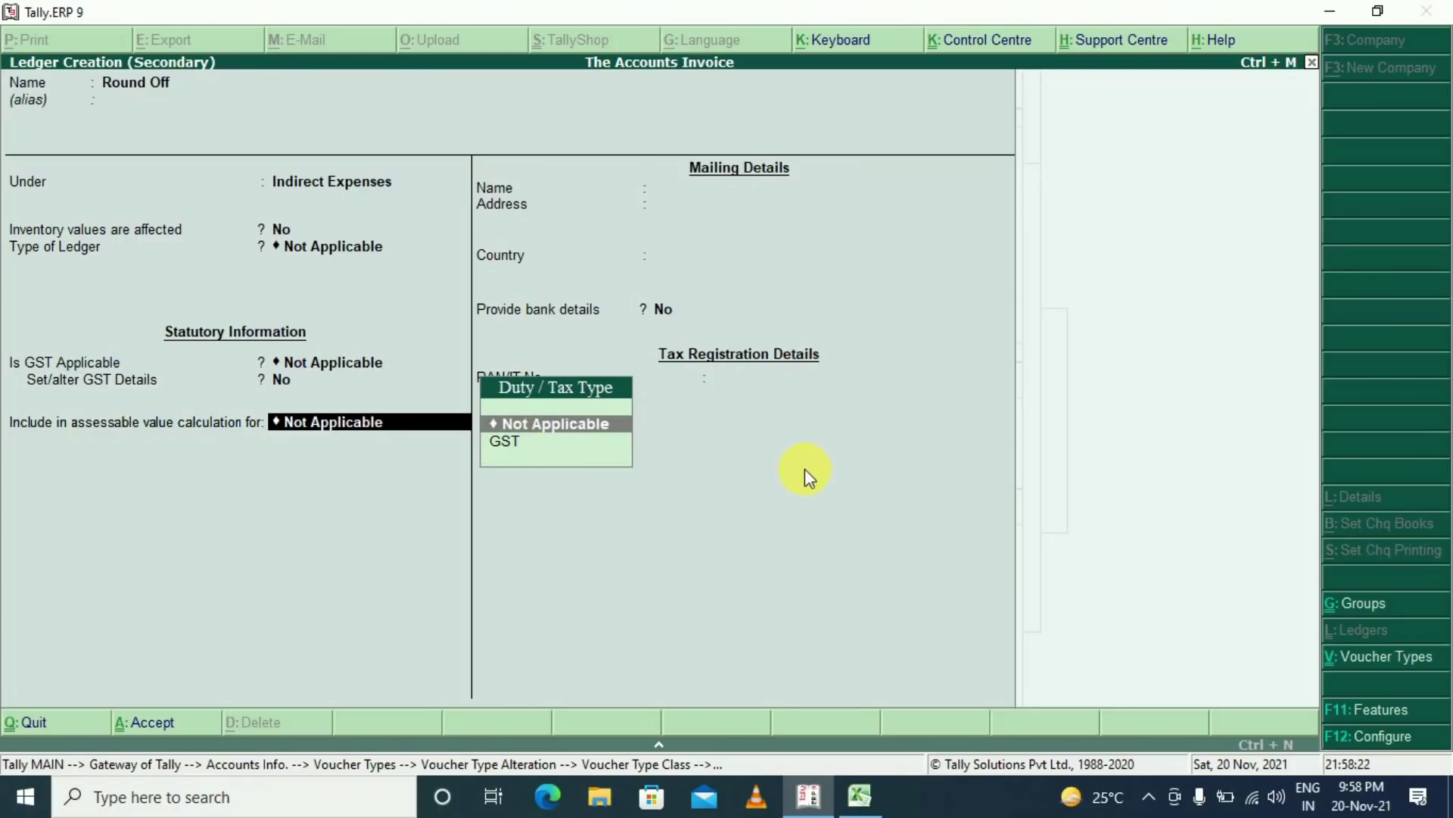
key("Return")
key("Return")
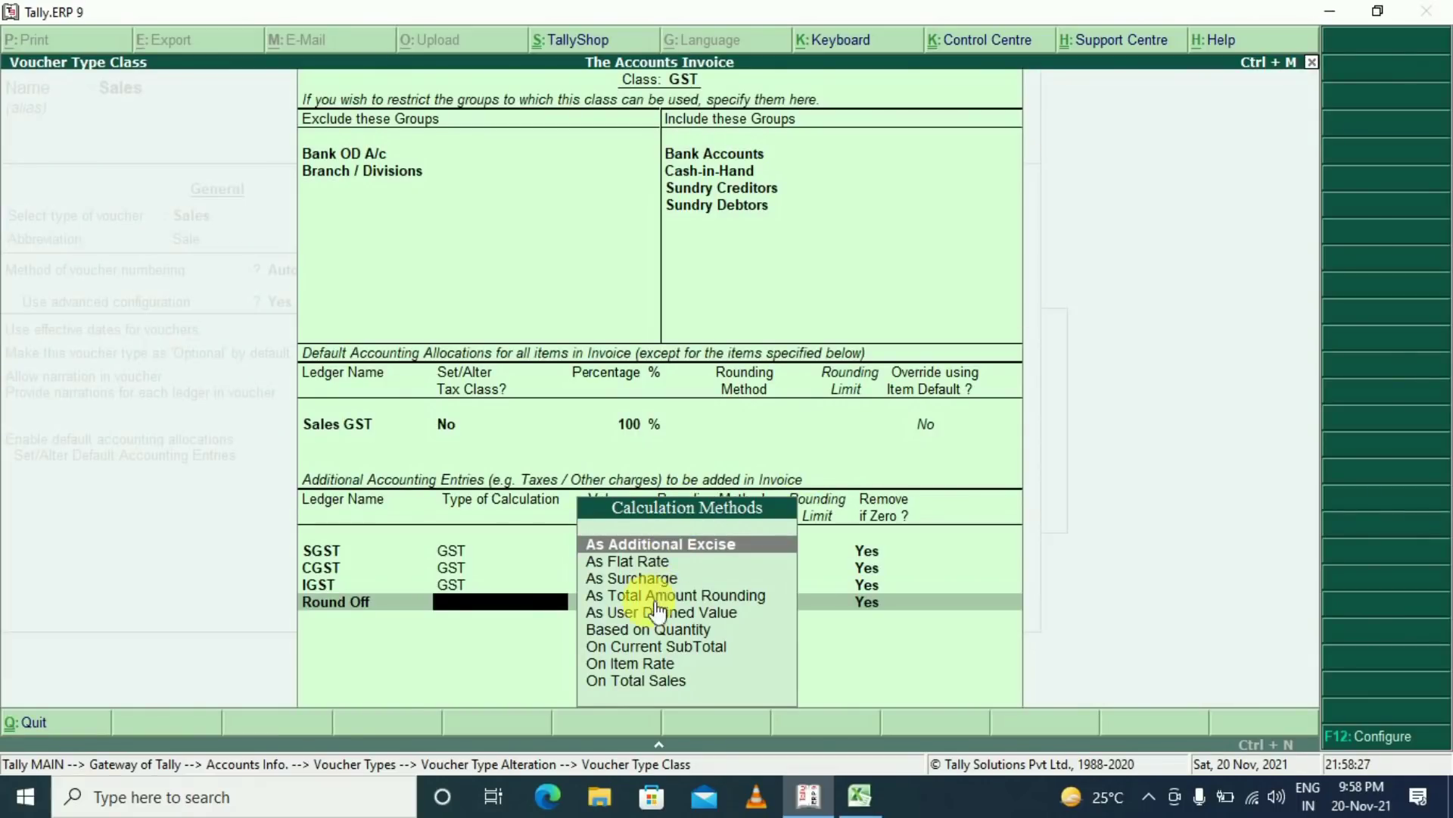
Give Round Off As Total Amount Rounding, Normal Rounding with limit 1, and close the class
left_click(607, 597)
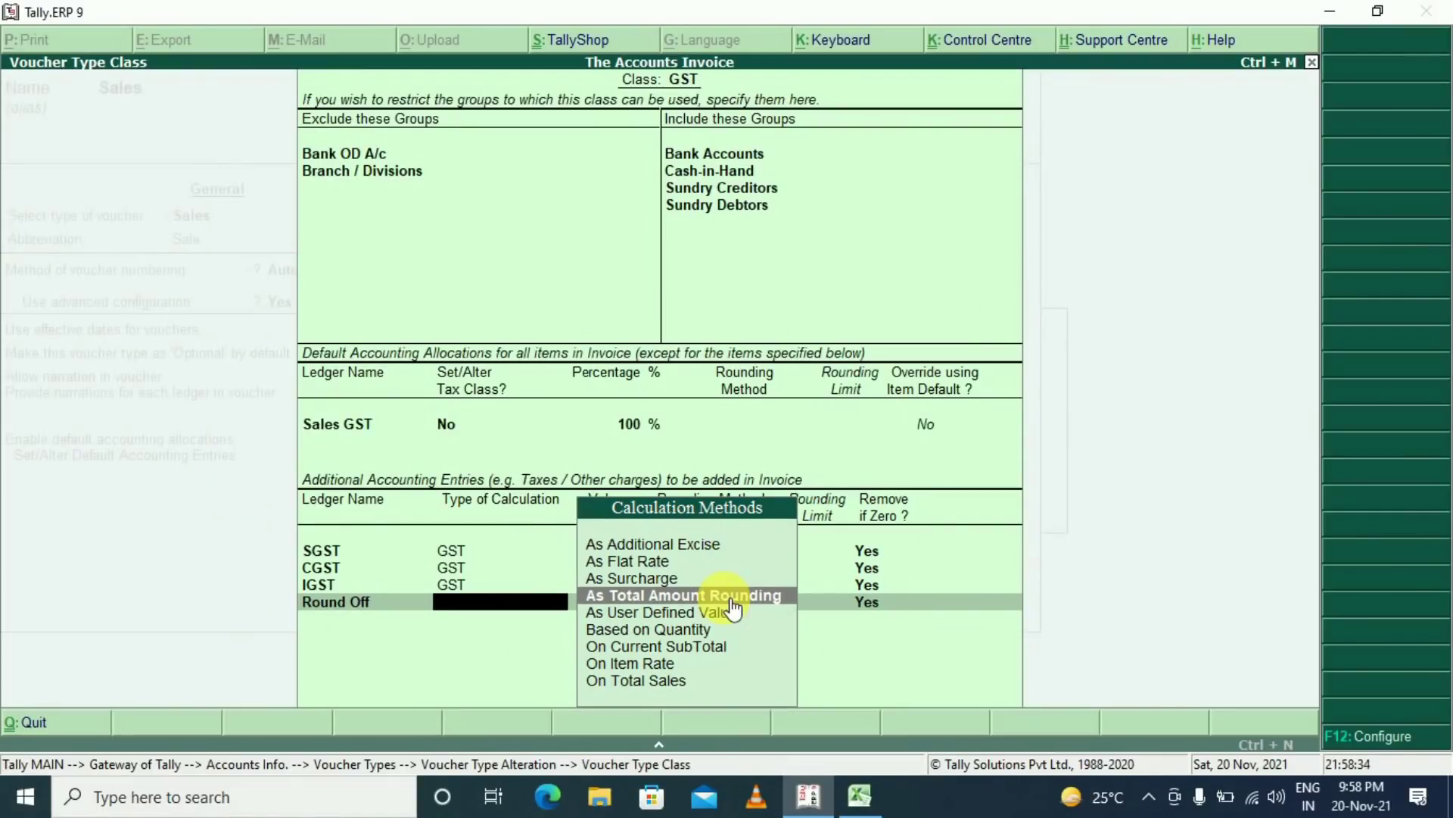
left_click(723, 592)
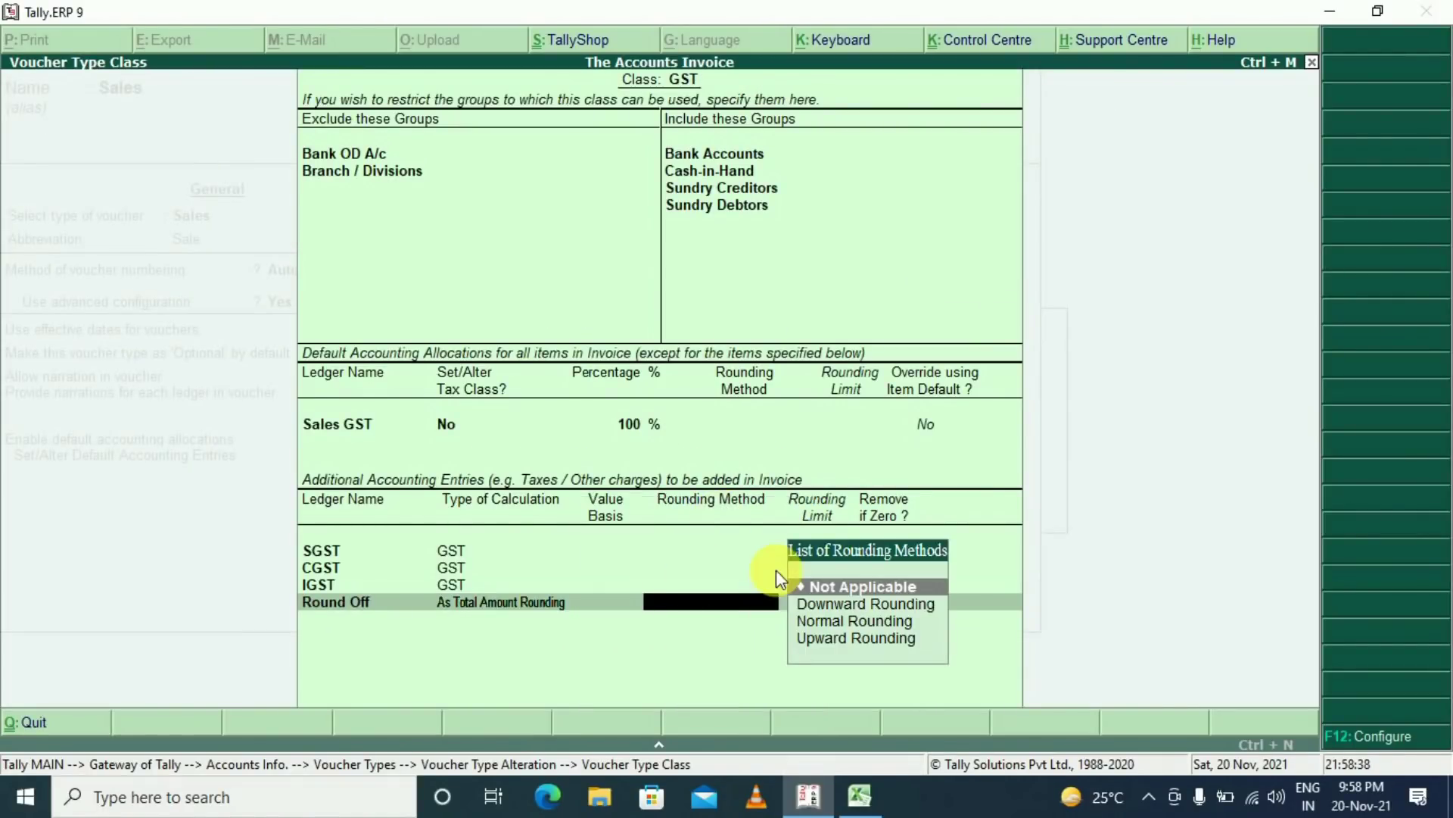
left_click(836, 621)
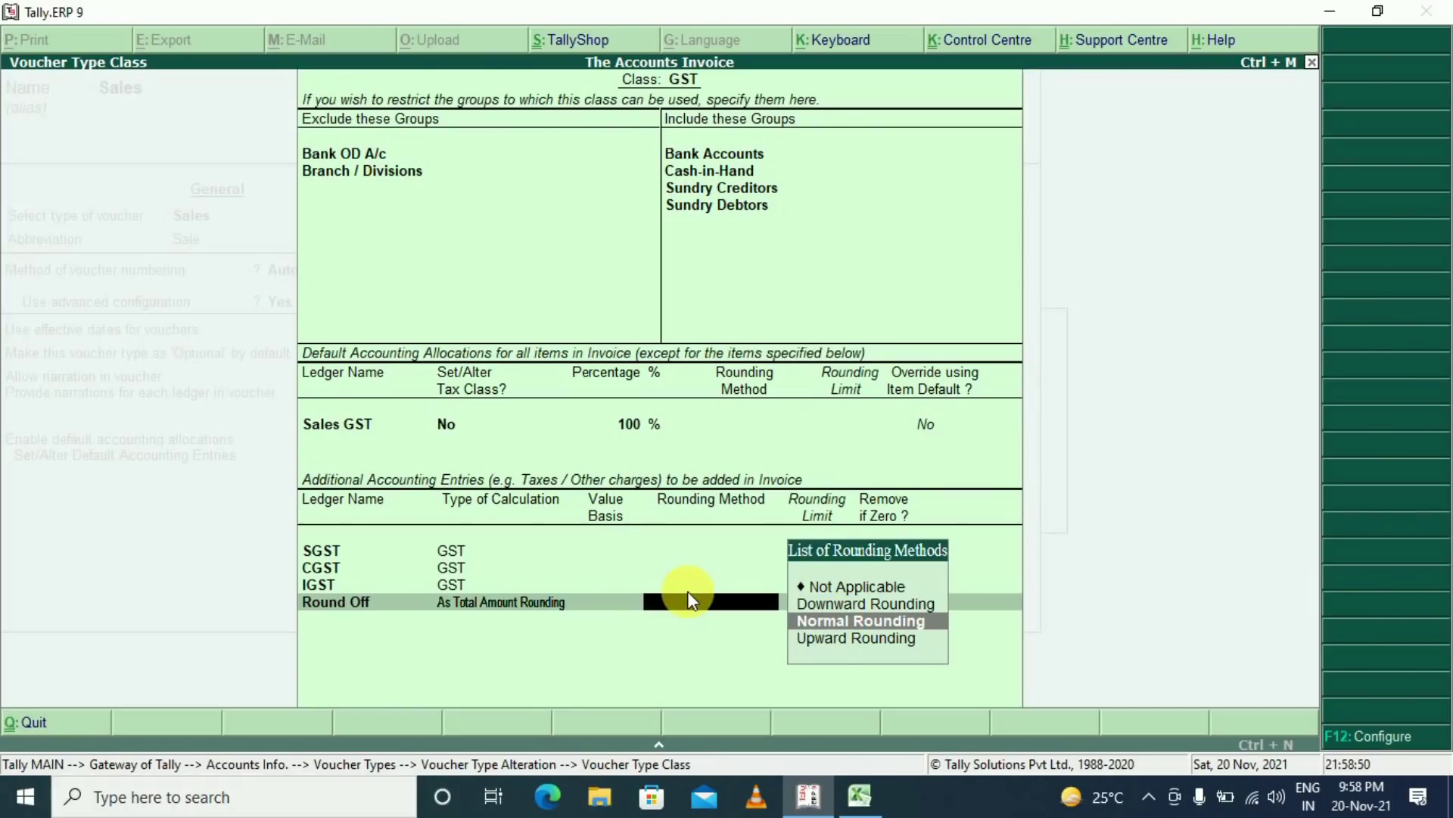
key("Return")
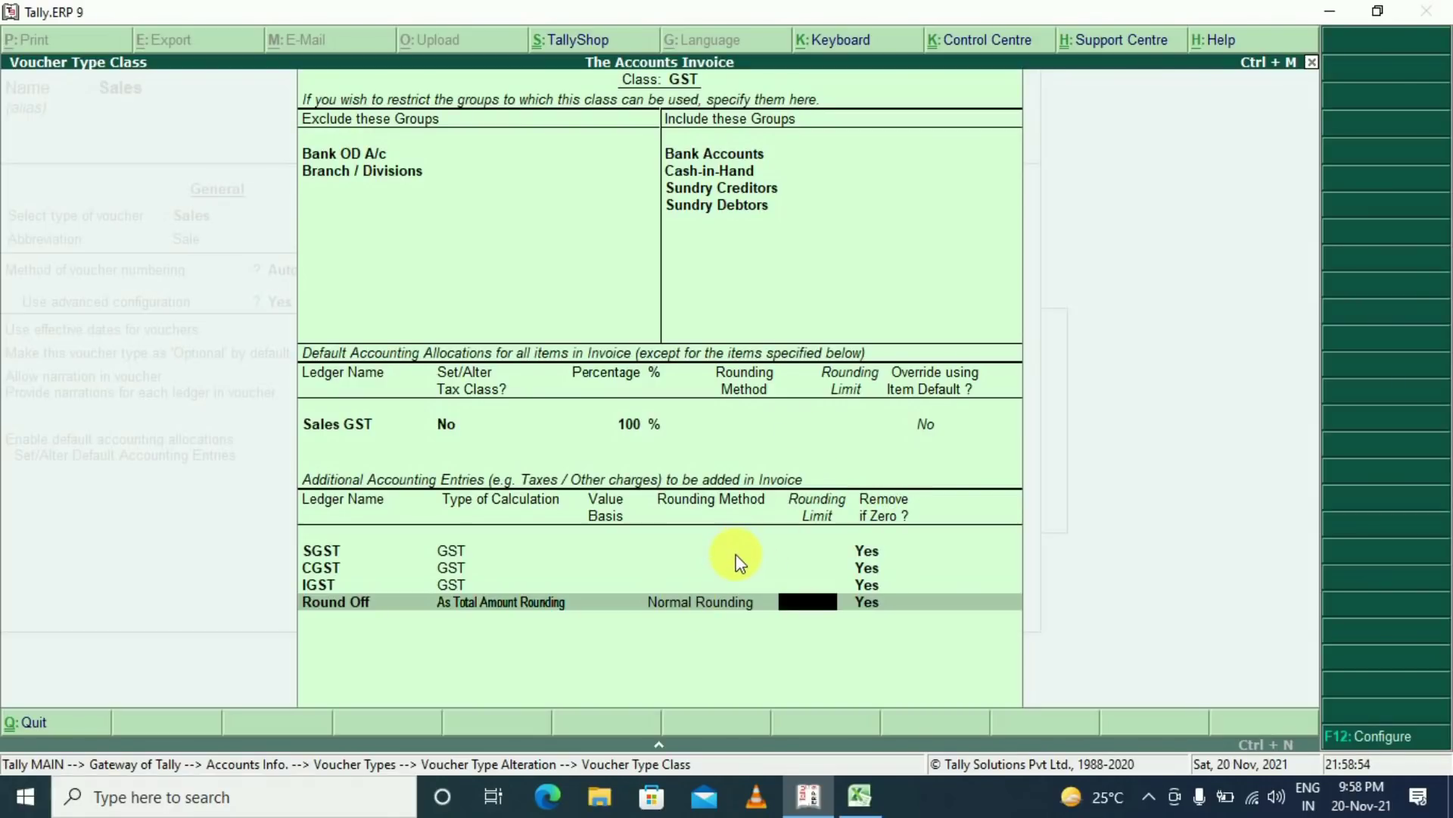
key("Return")
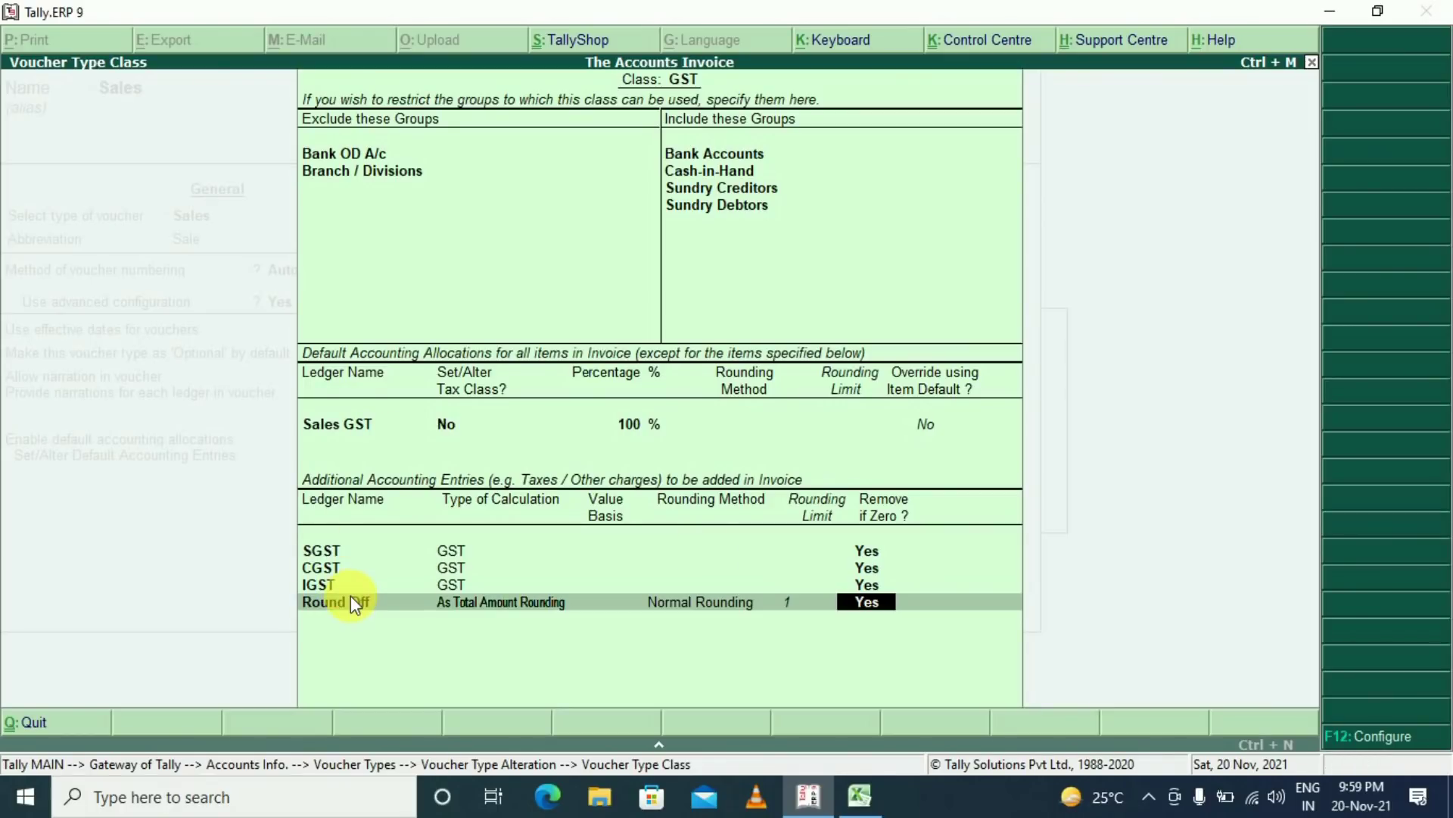
key("Return")
key("Return")
Accept the Sales voucher type and open a new Sales voucher numbered TA/0002/21-22
key("Return")
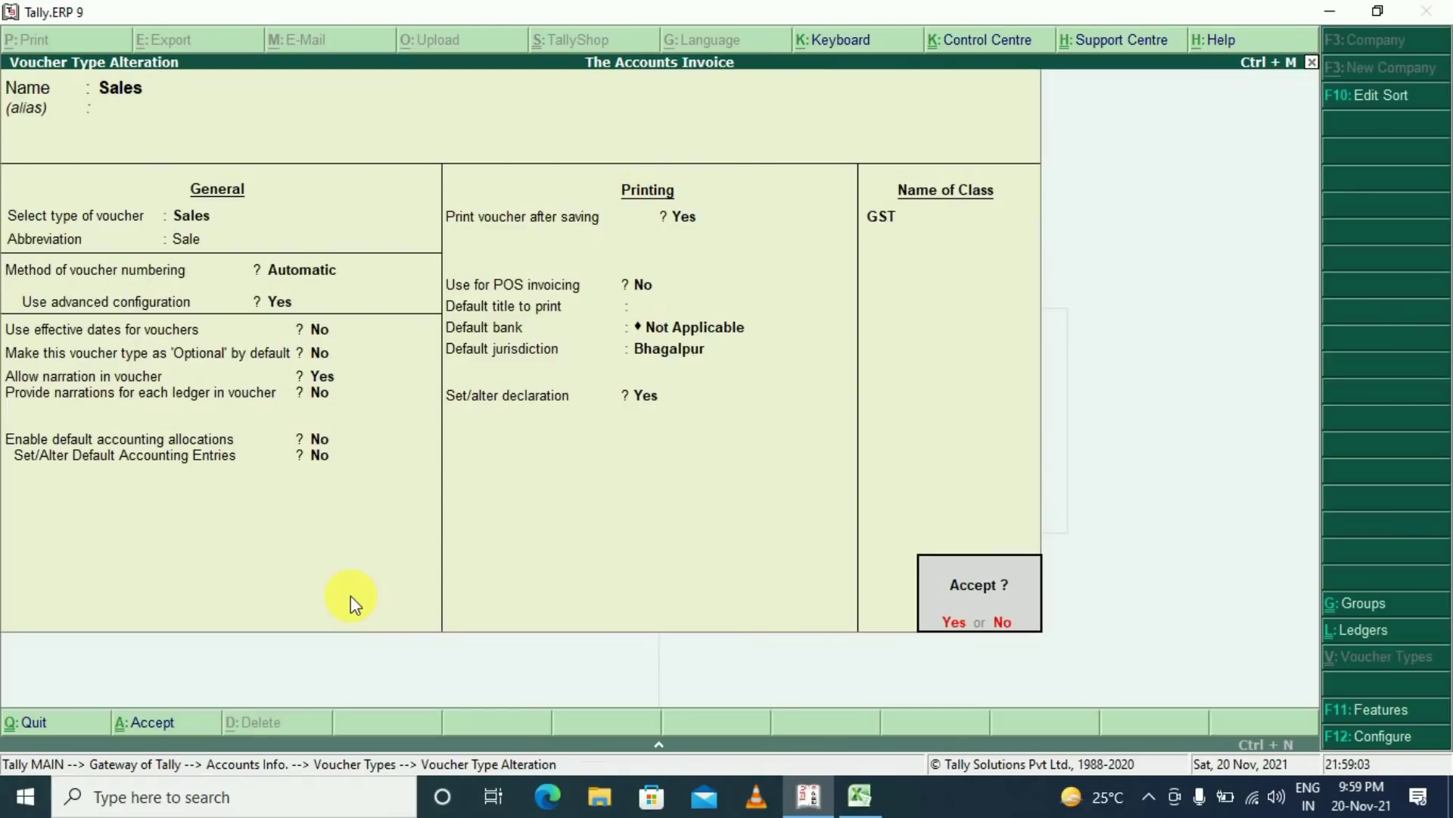
key("Return")
key("Escape")
key("Escape")
key("Escape")
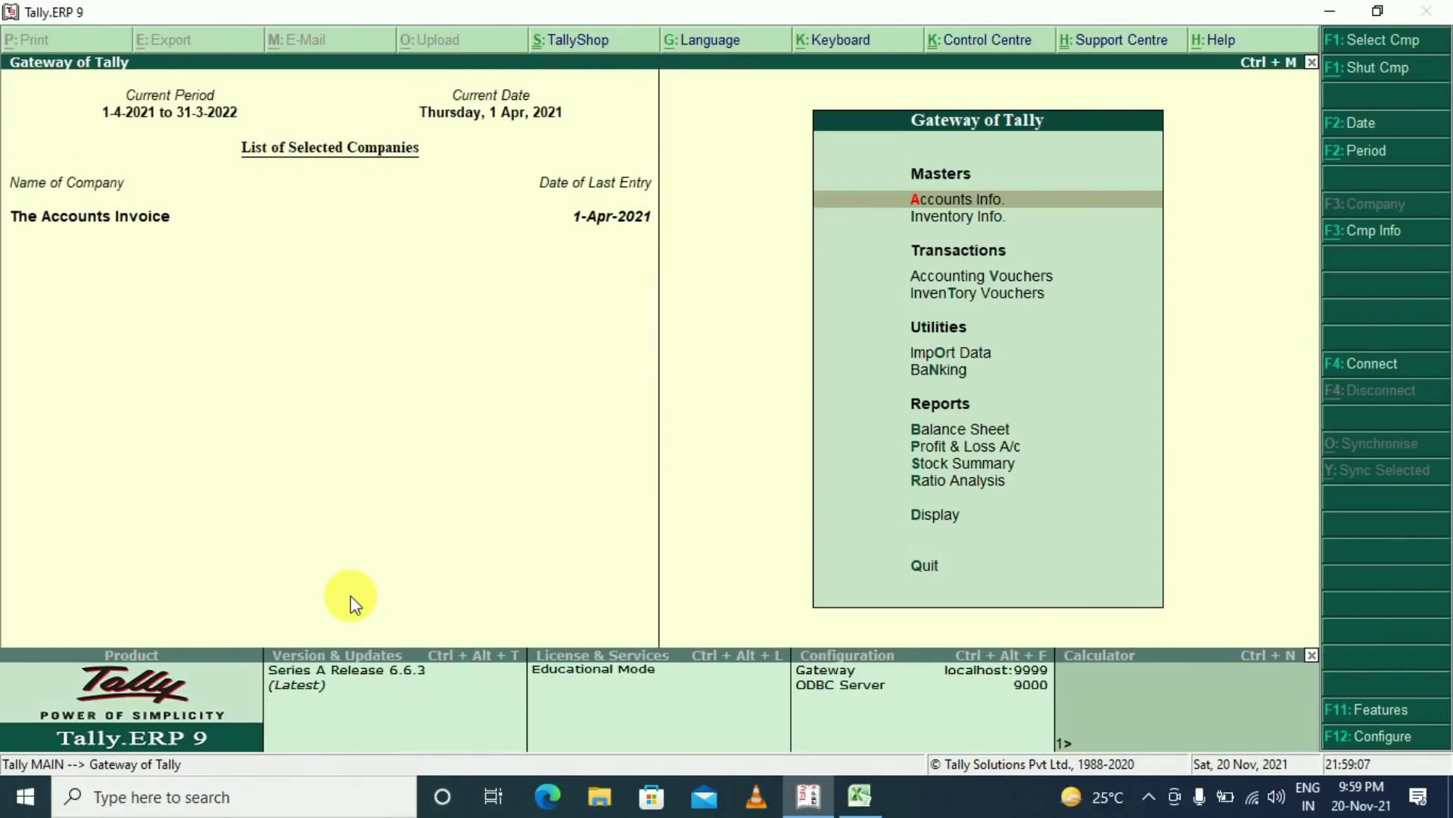
key("Down")
key("Down")
key("Return")
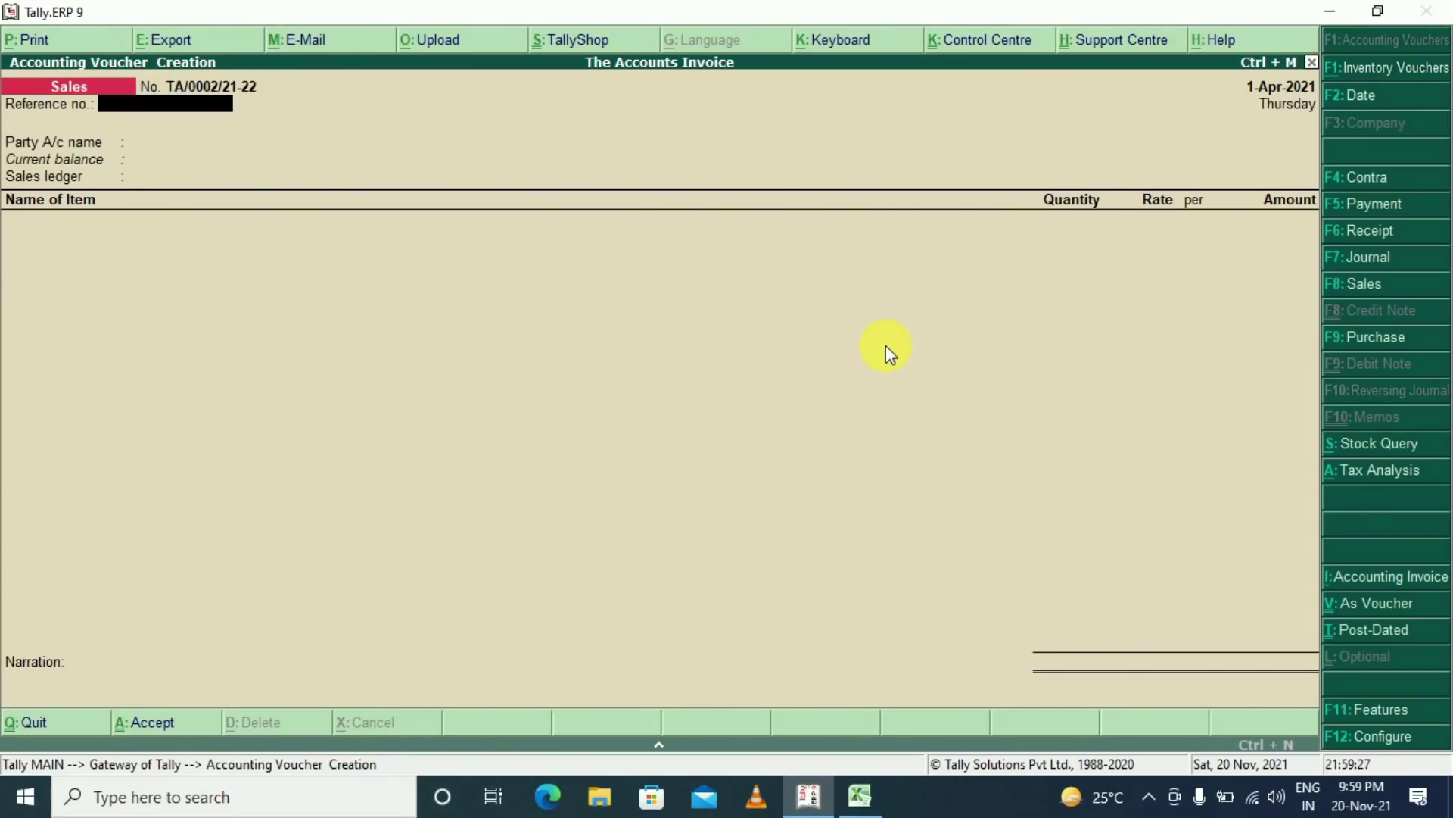
Apply the GST voucher class to the sales voucher after briefly choosing Not Applicable
key("F8")
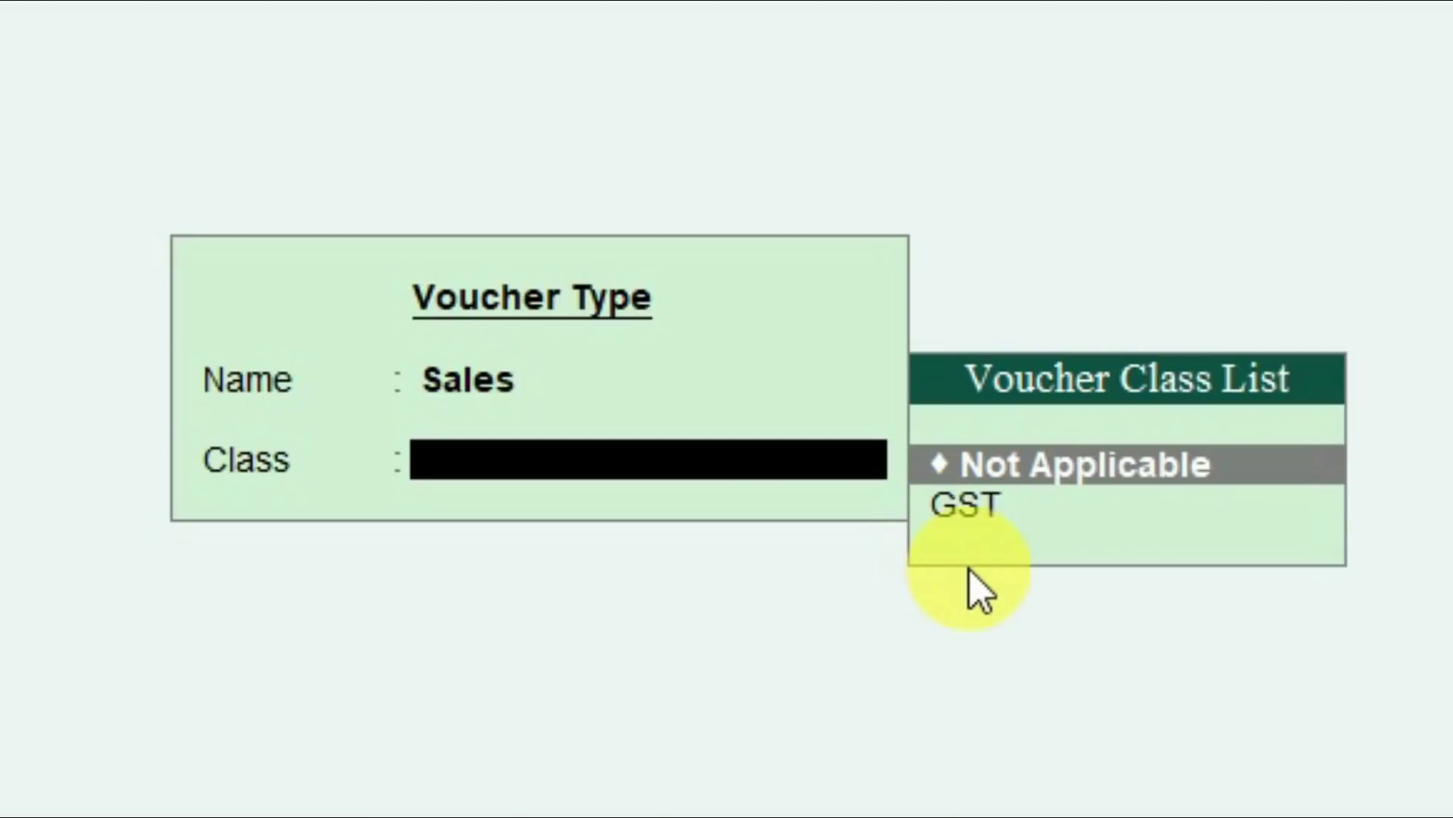
key("Down")
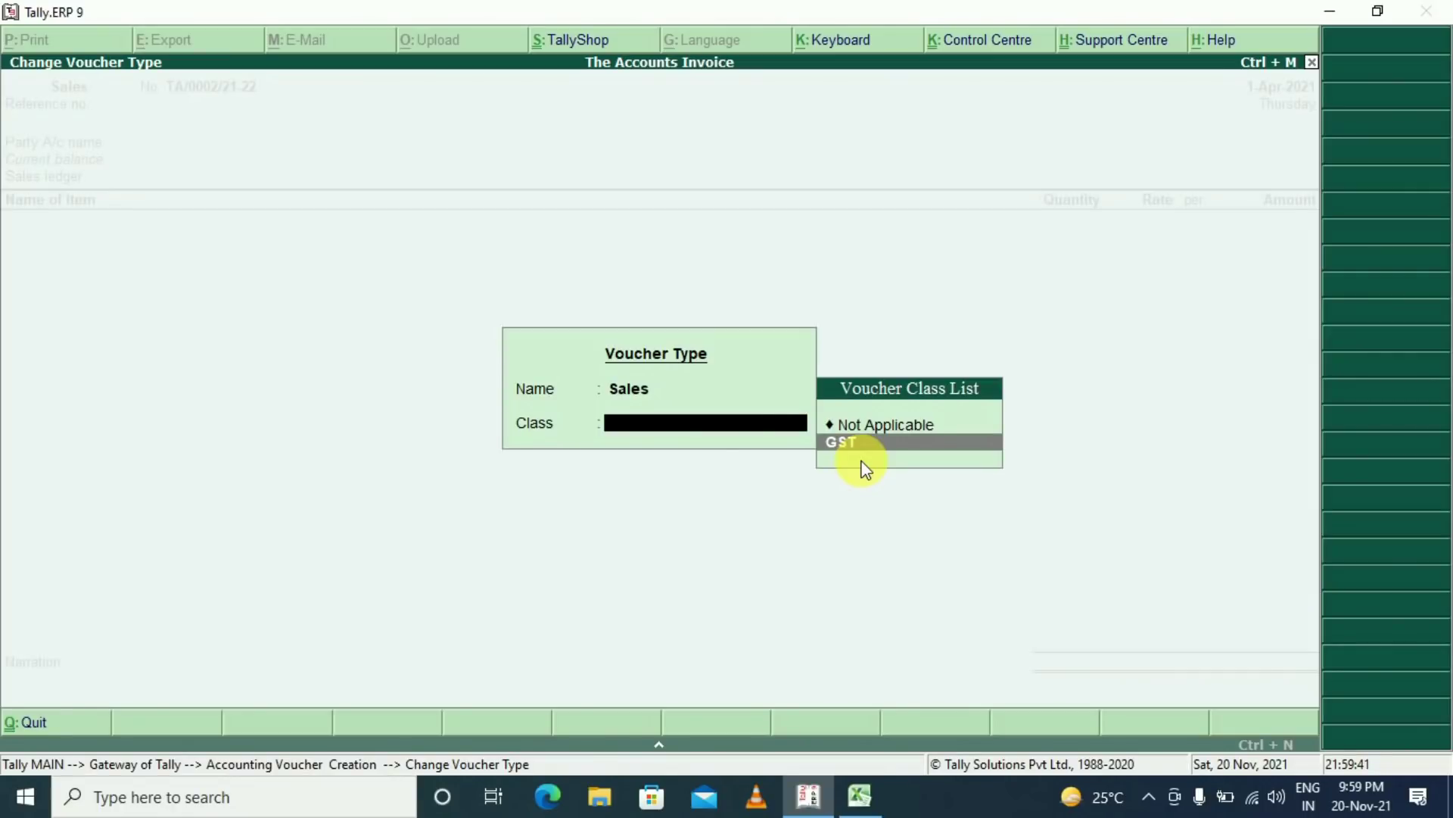
key("Up")
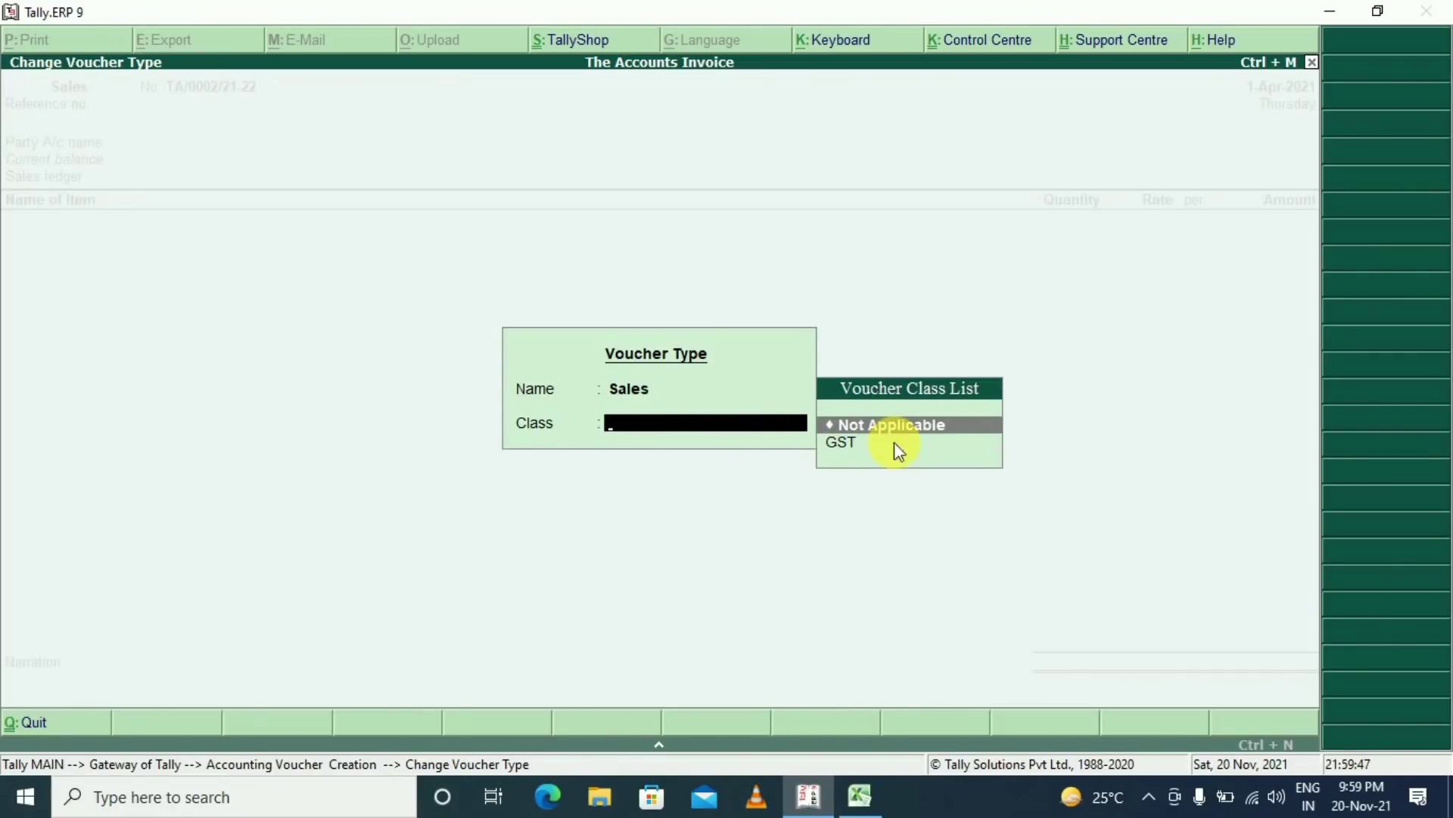
key("Return")
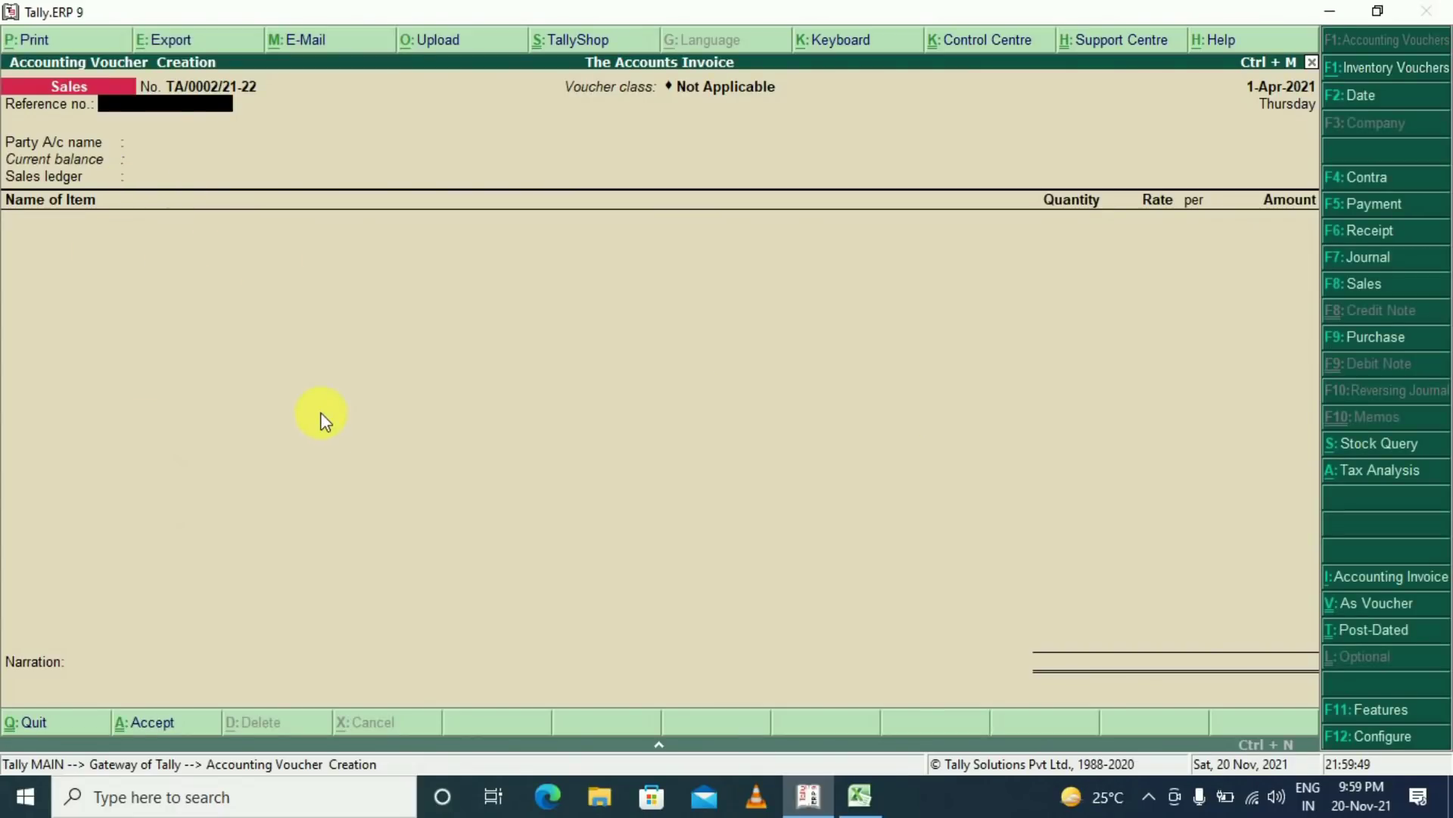
key("F8")
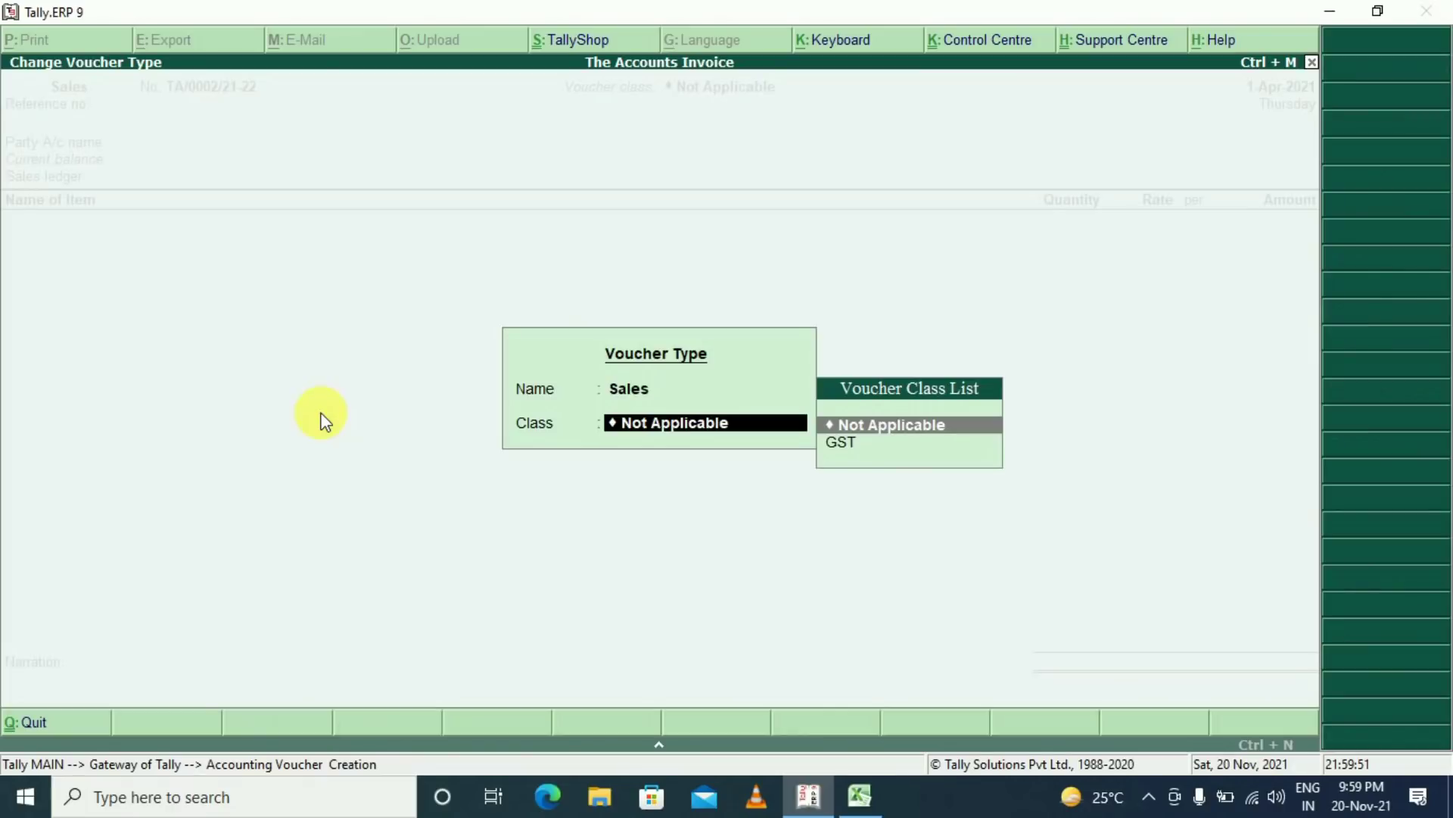
key("Down")
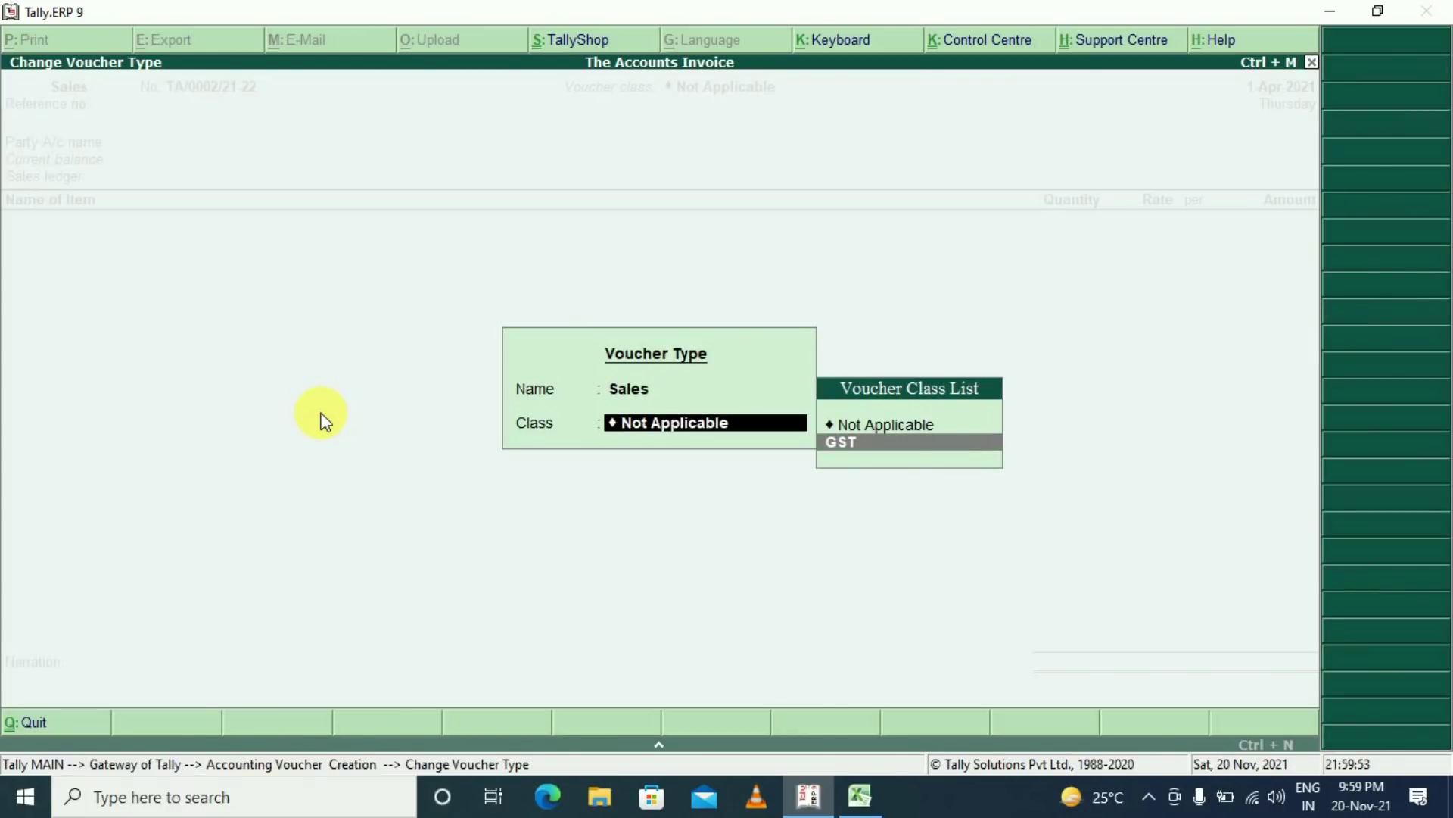
key("Return")
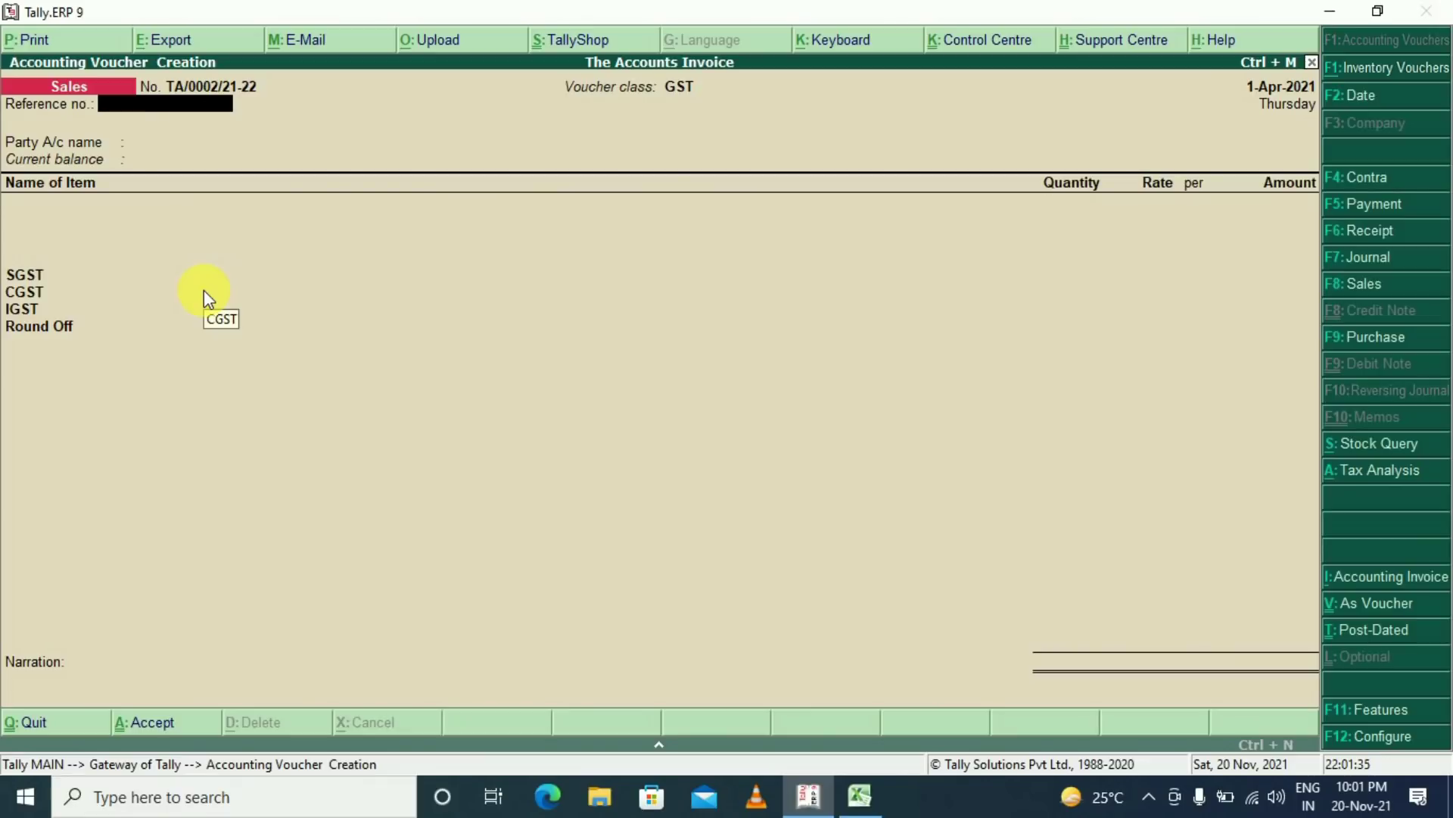
Select Cash as the party account for the sales invoice
key("Return")
type("ca")
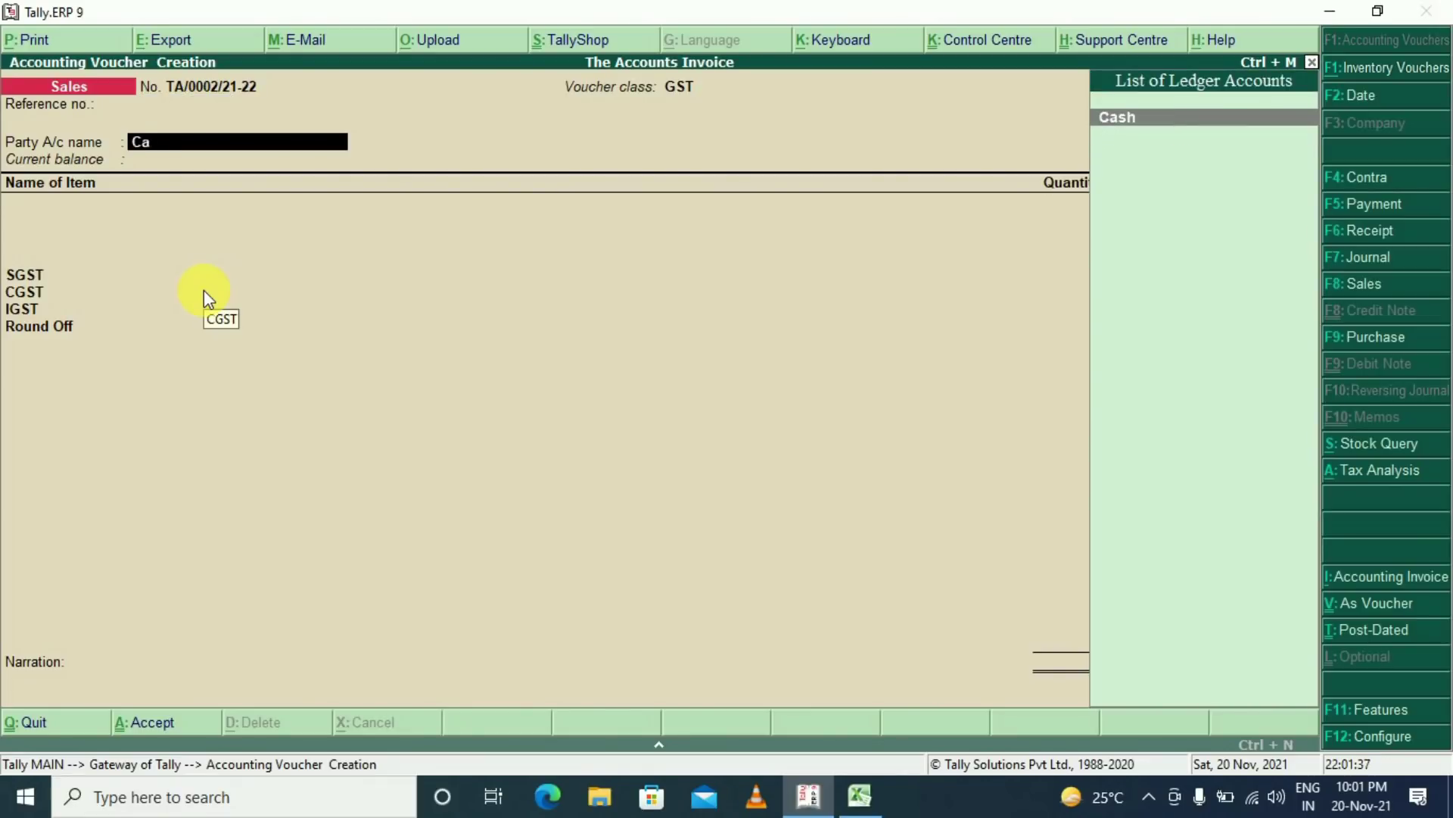
key("Return")
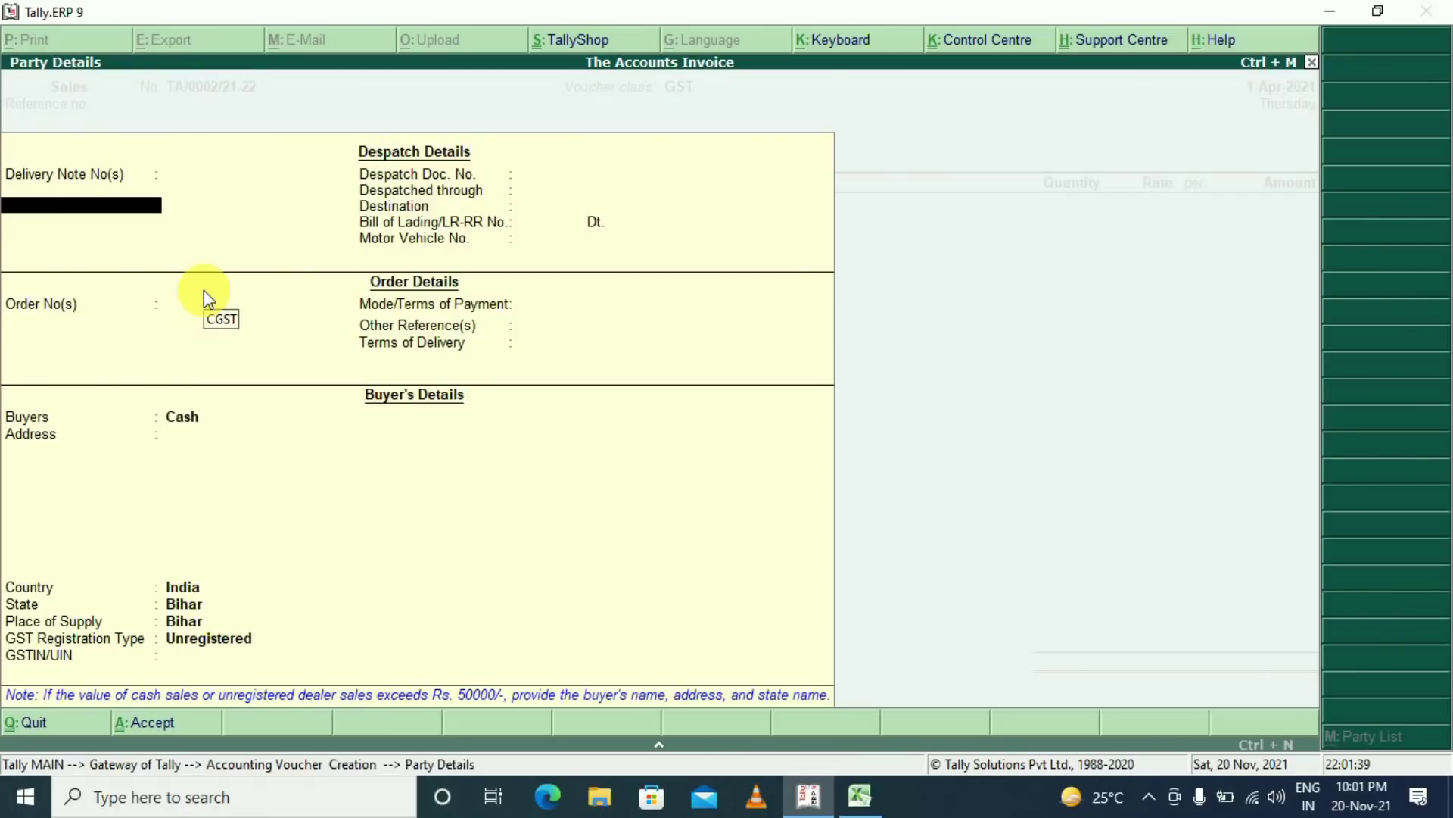
key("ctrl+a")
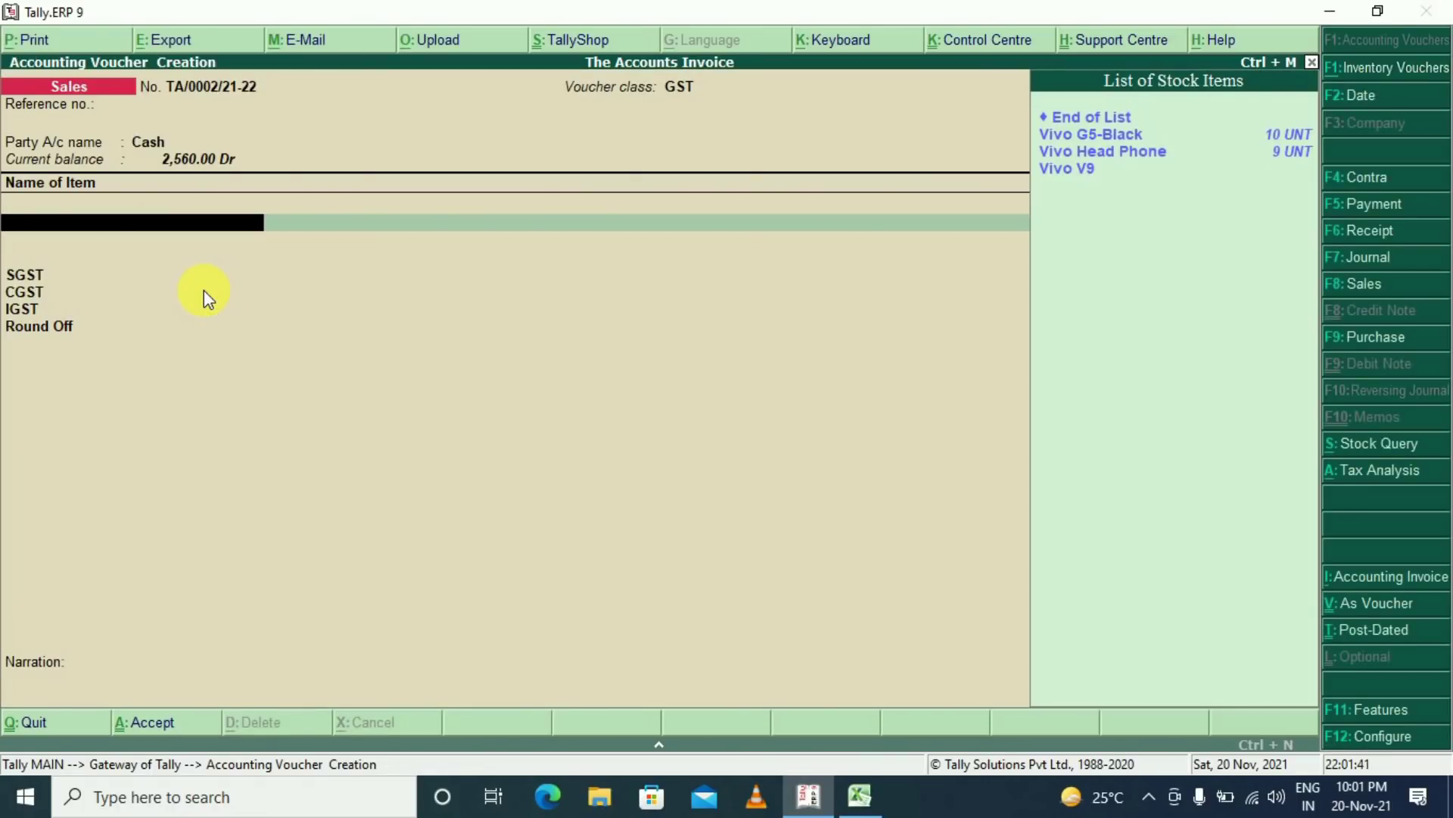
Bill 1 Vivo Head Phone at a rate of 1,999.00
key("Down")
key("Down")
key("Return")
key("Return")
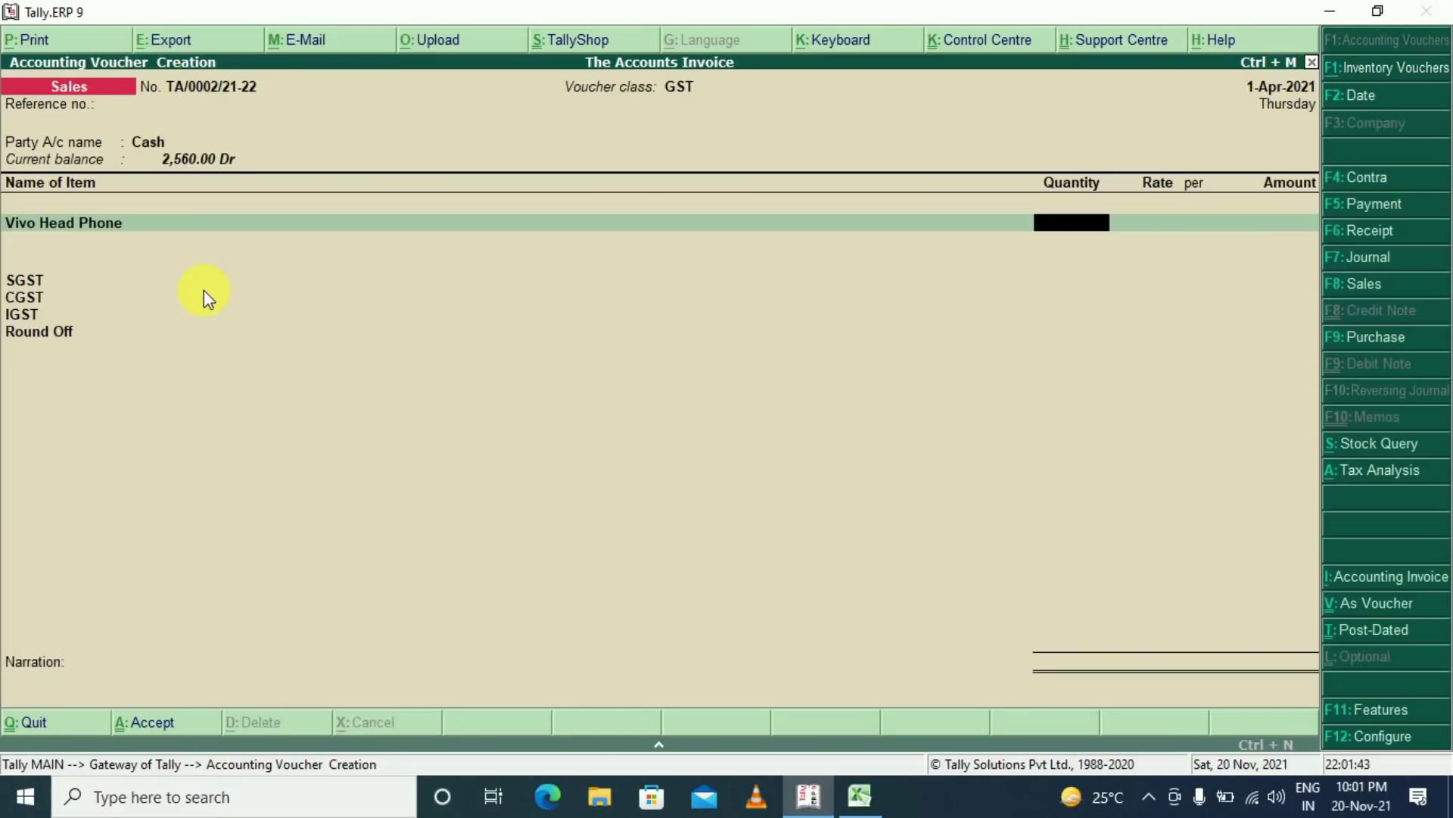
type("1")
key("Return")
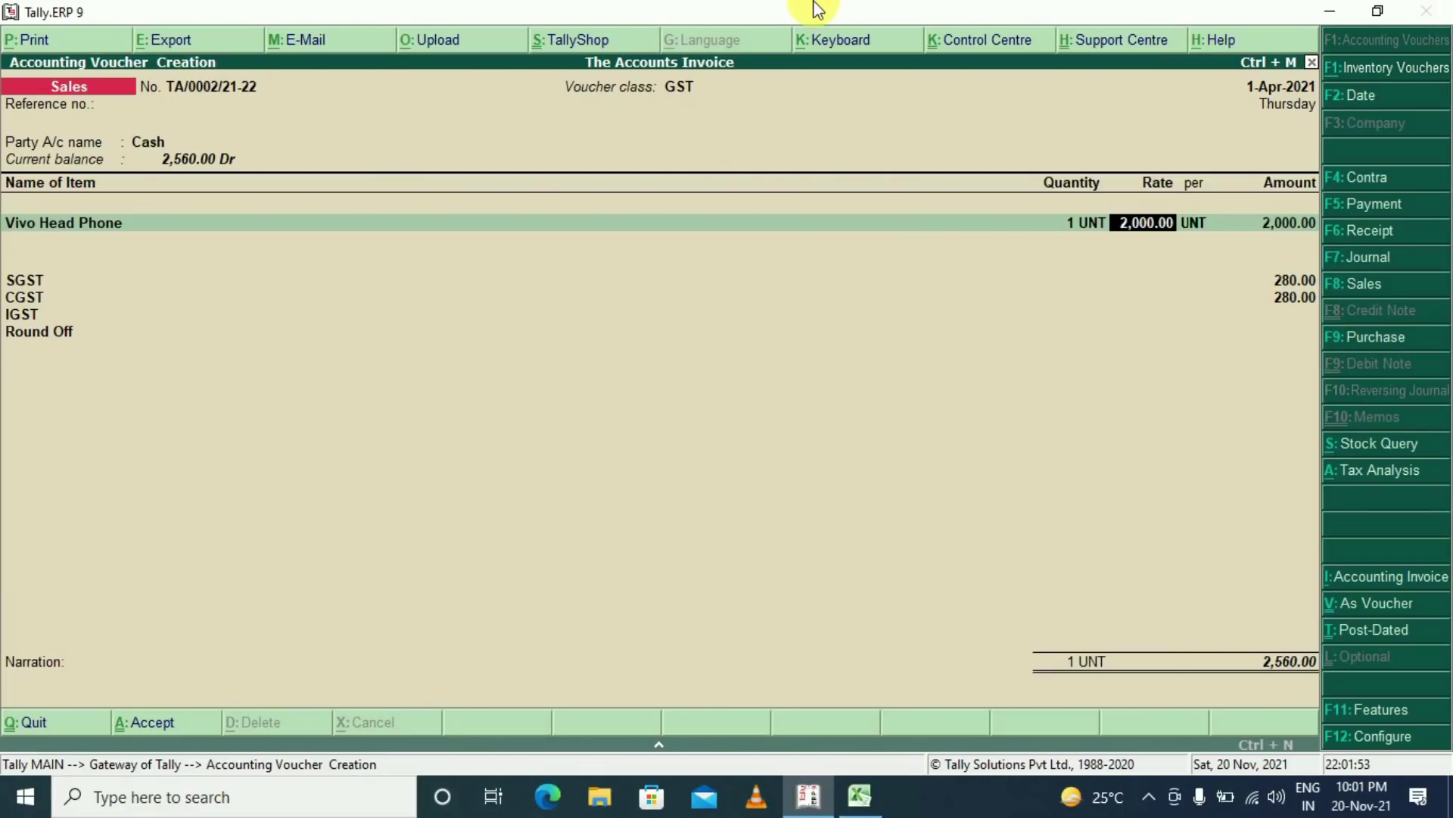
type("1999")
key("Return")
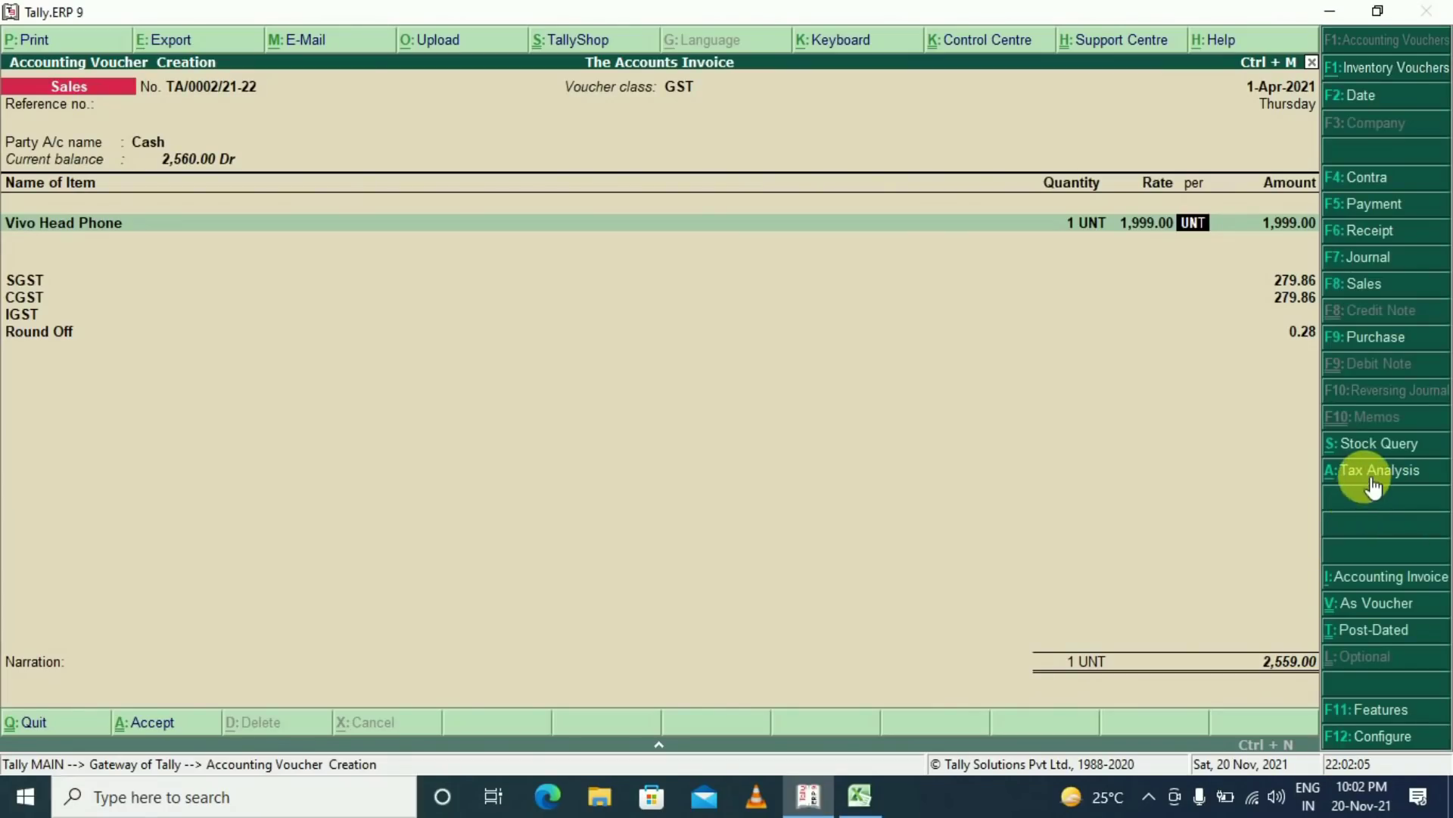
Review the detailed tax analysis, then save the invoice to reach its Tax Invoice print settings
left_click(1372, 485)
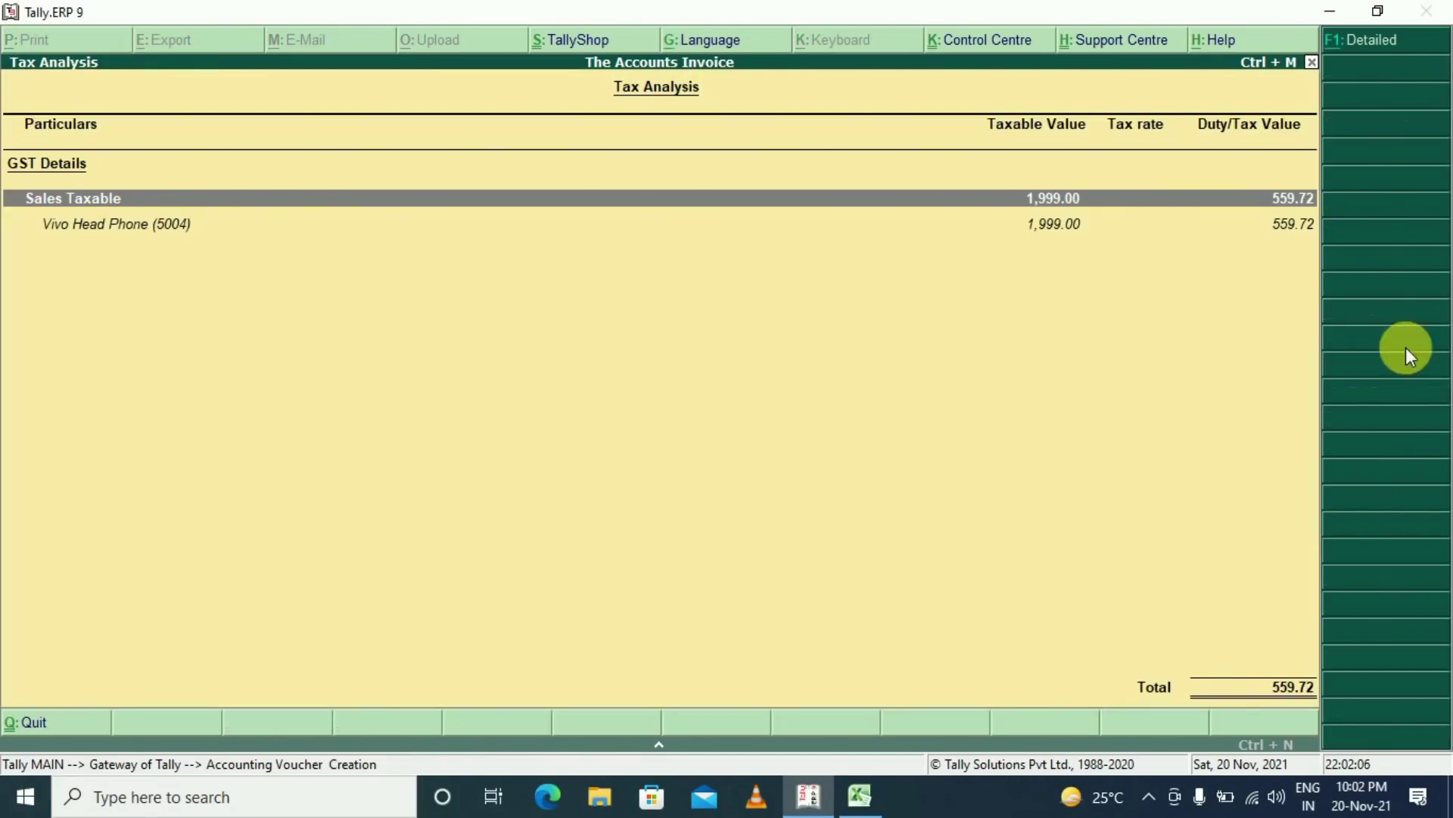
left_click(1366, 43)
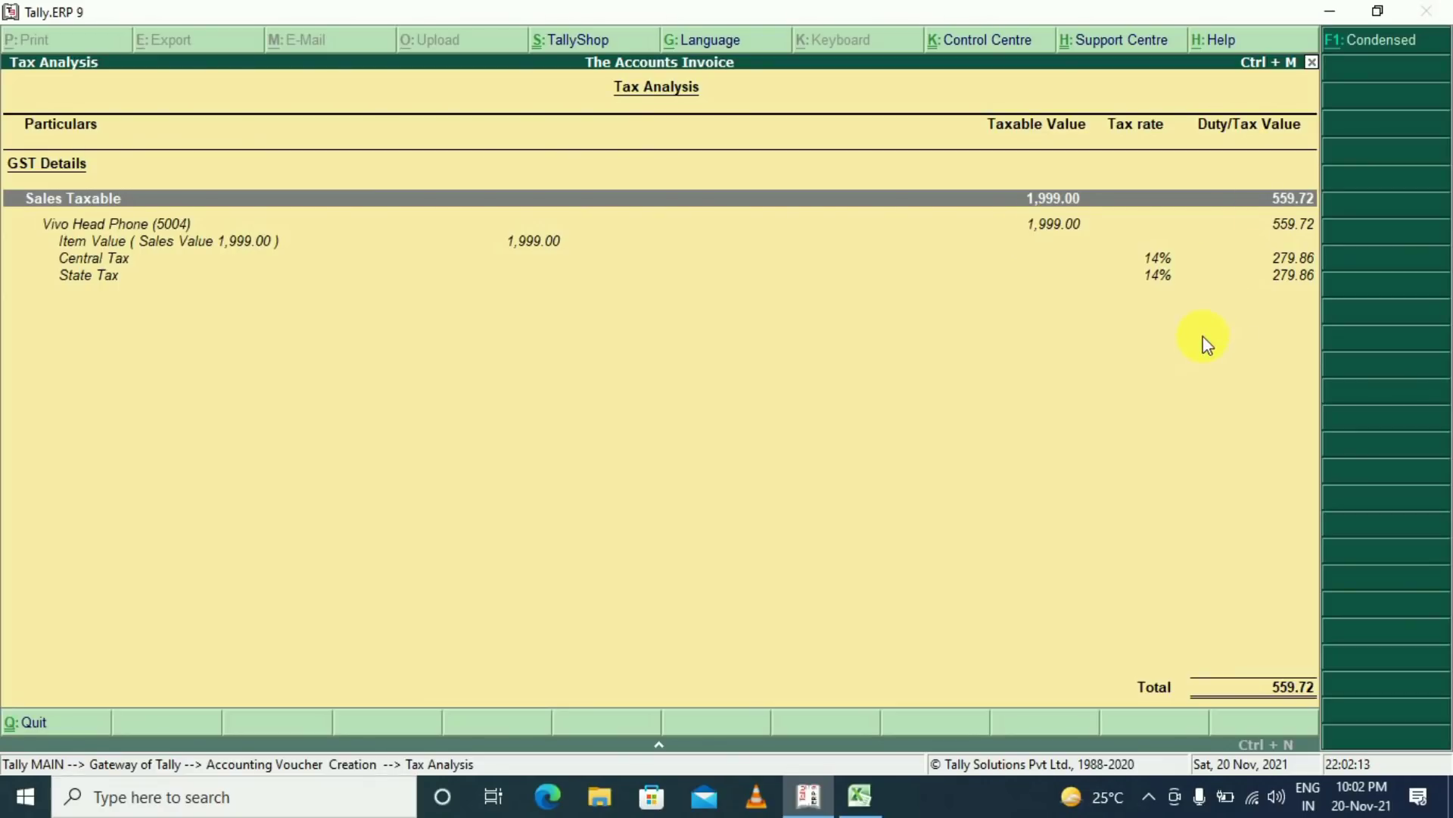
key("Escape")
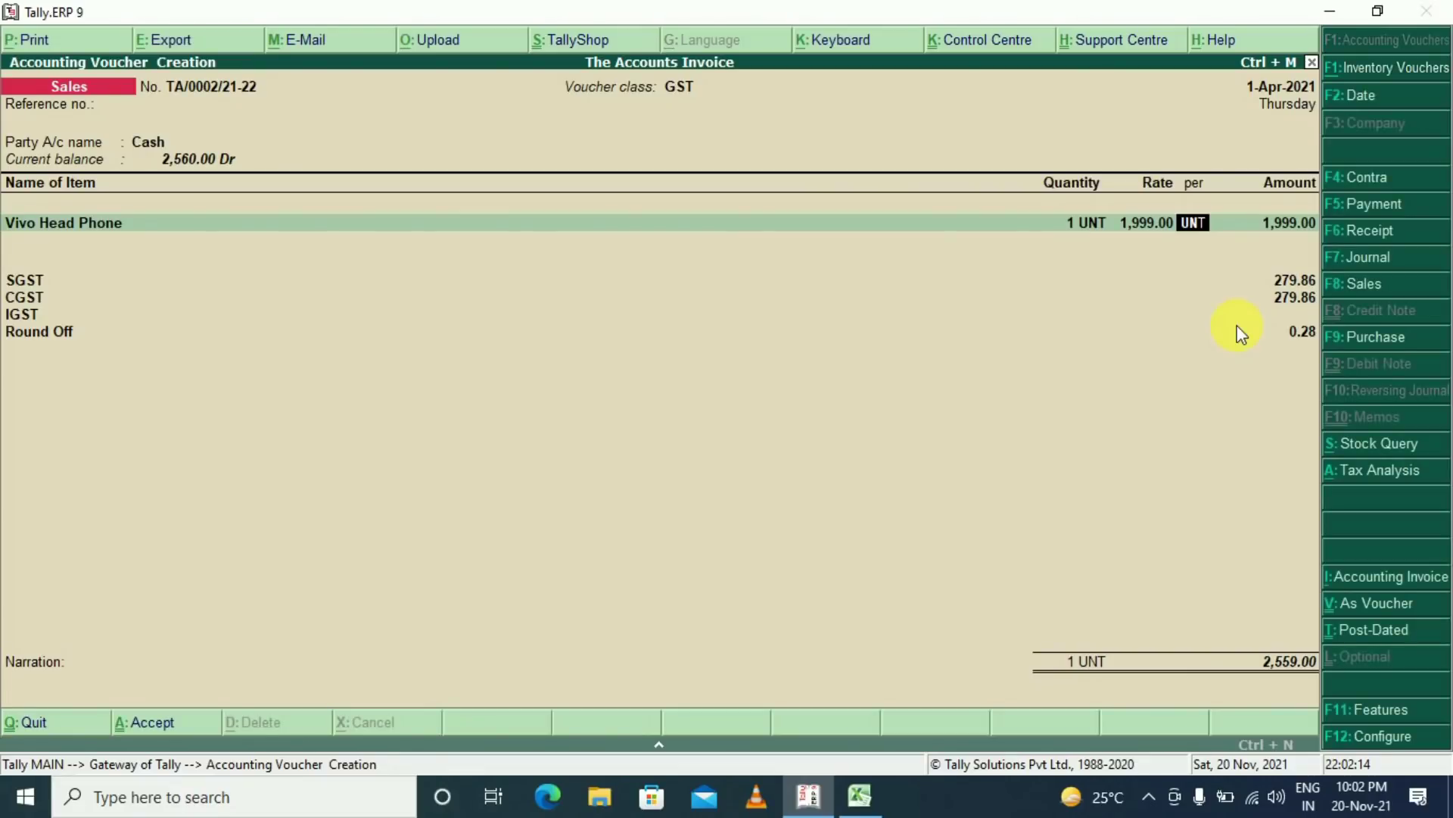
key("Return")
key("Return")
key("Return")
key("Return")
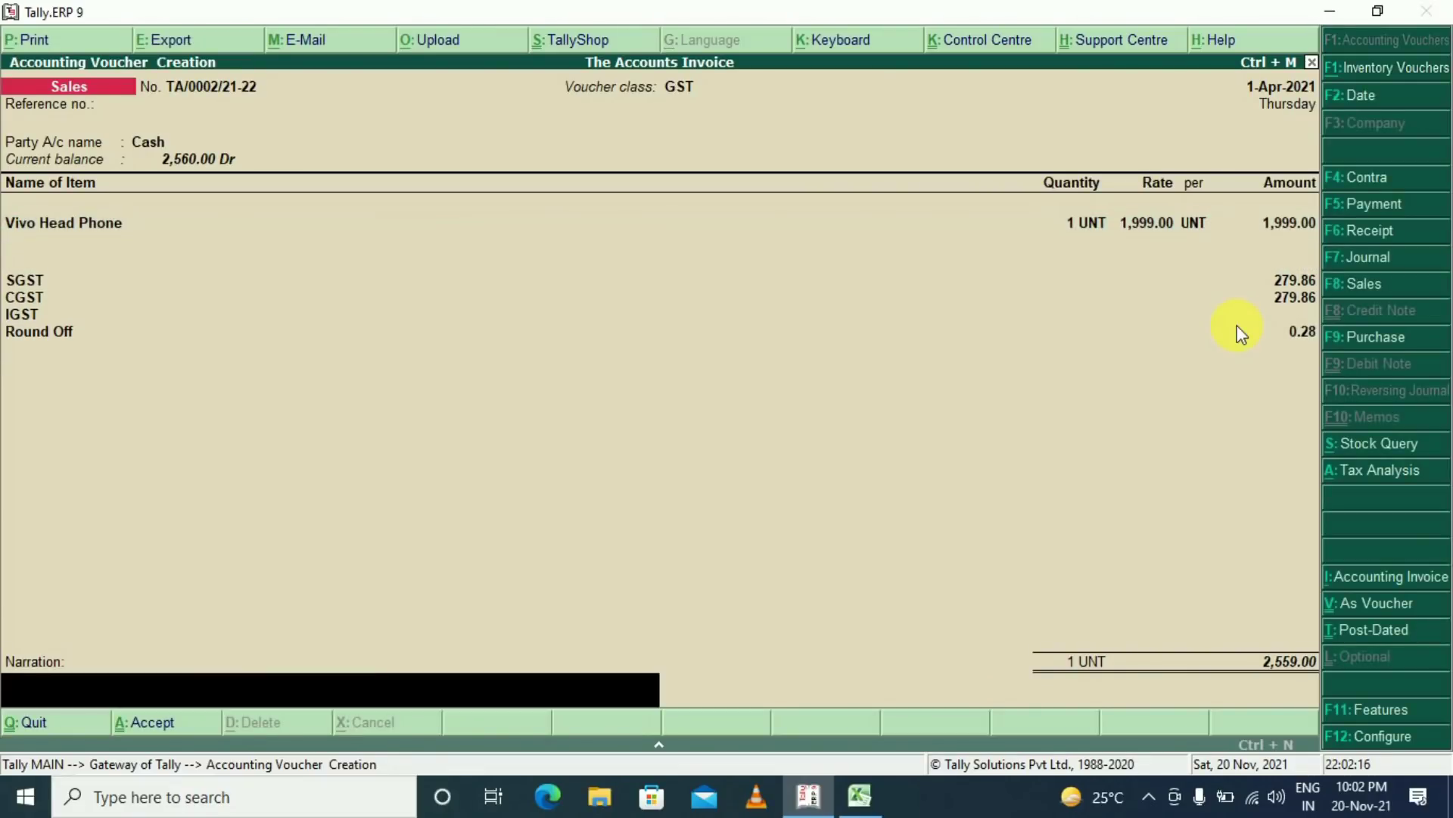
key("alt+p")
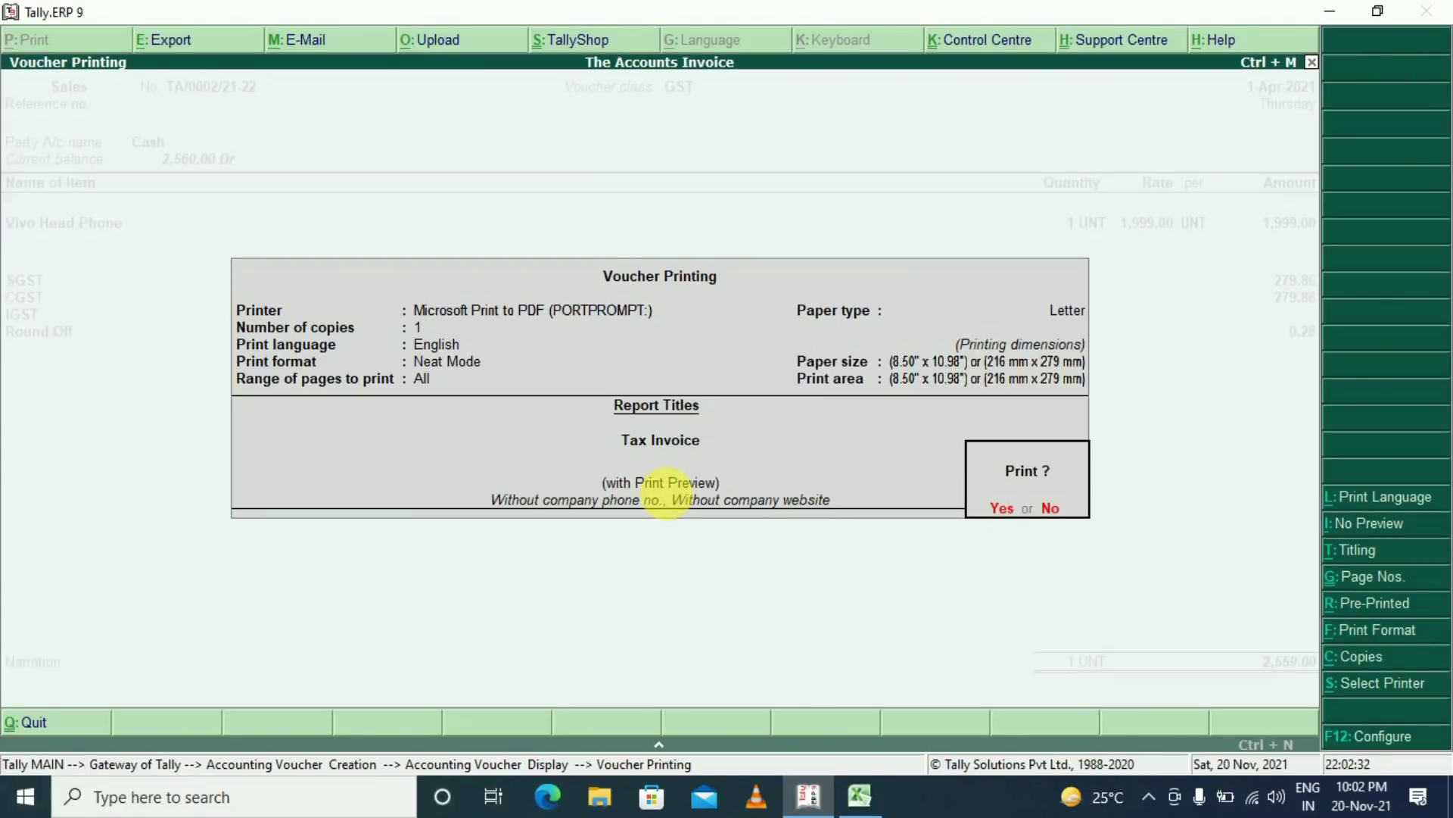
Preview the zoomed Tax Invoice totalling ₹2,559.00, then exit to the Gateway of Tally
key("Return")
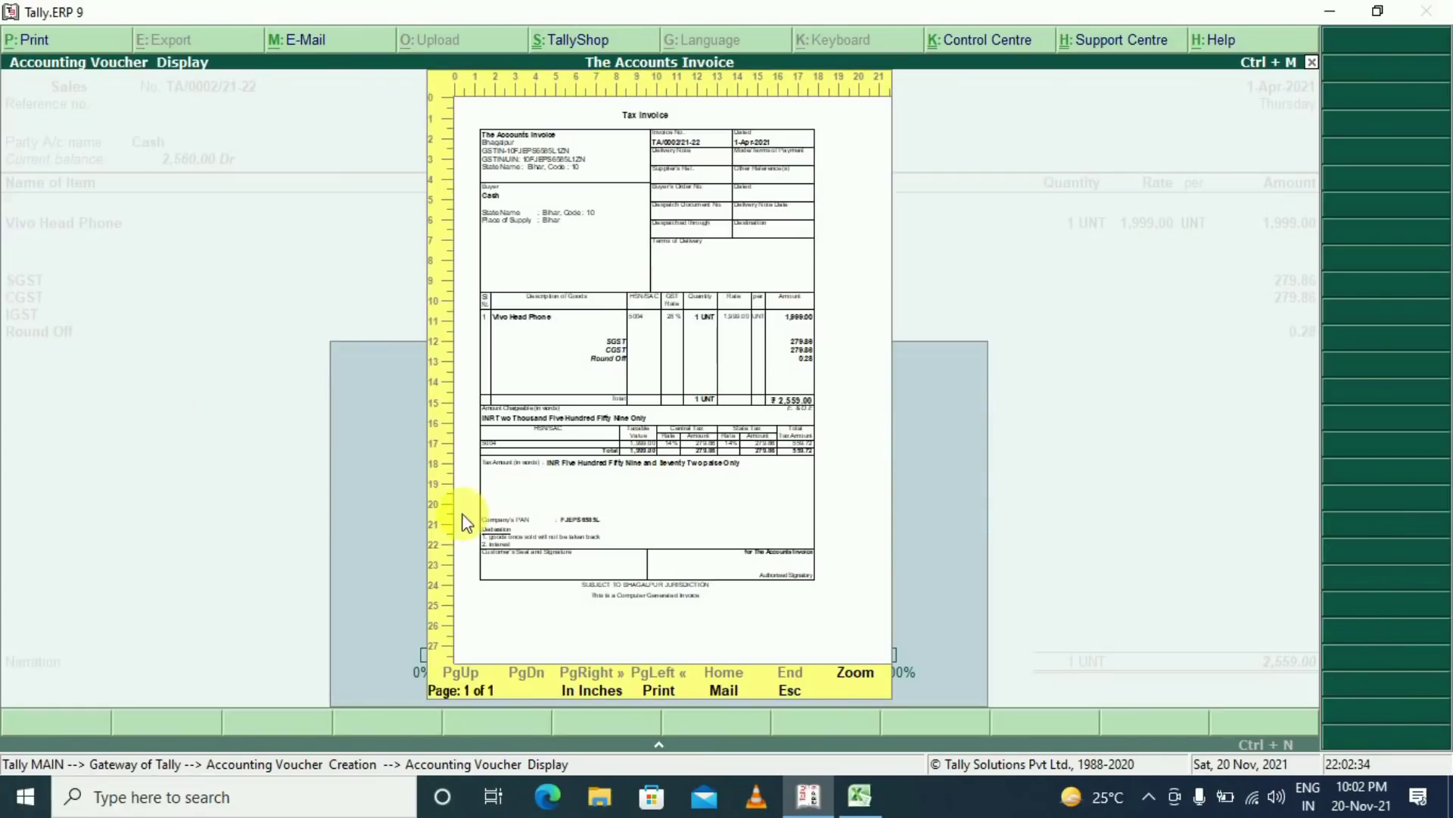
left_click(855, 673)
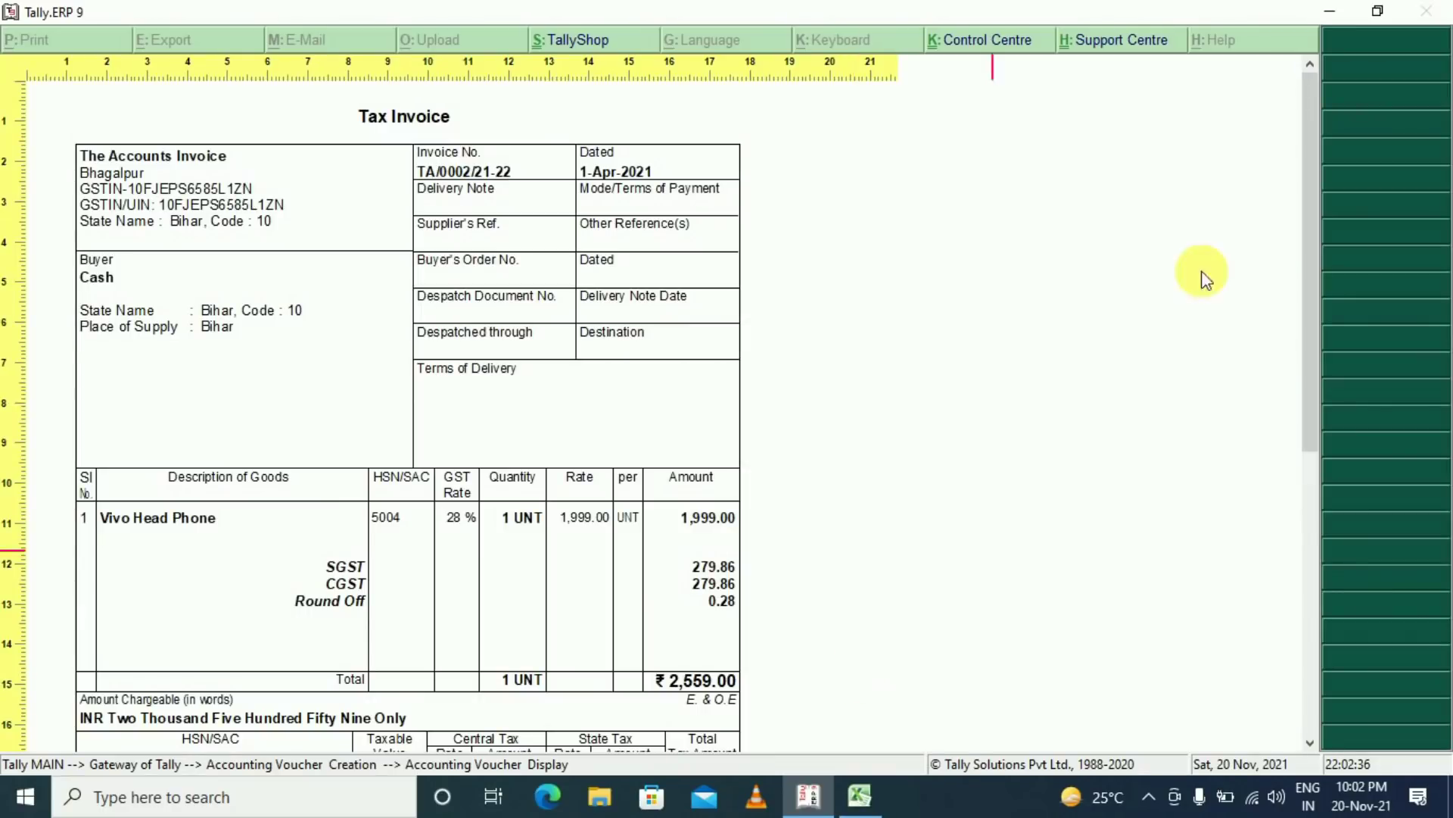
scroll(1307, 243, "down", 1)
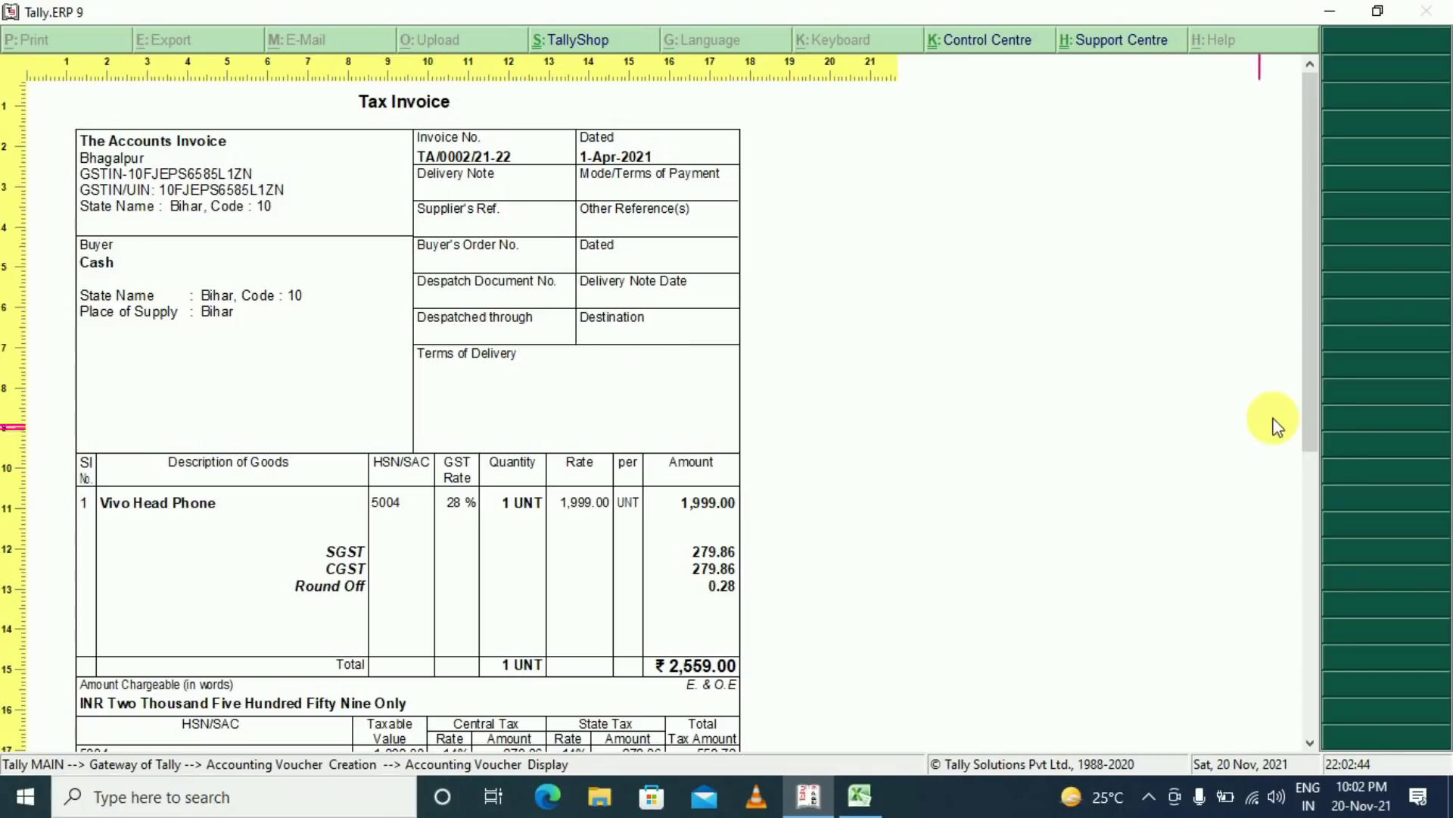
left_click_drag(1311, 386, 1319, 517)
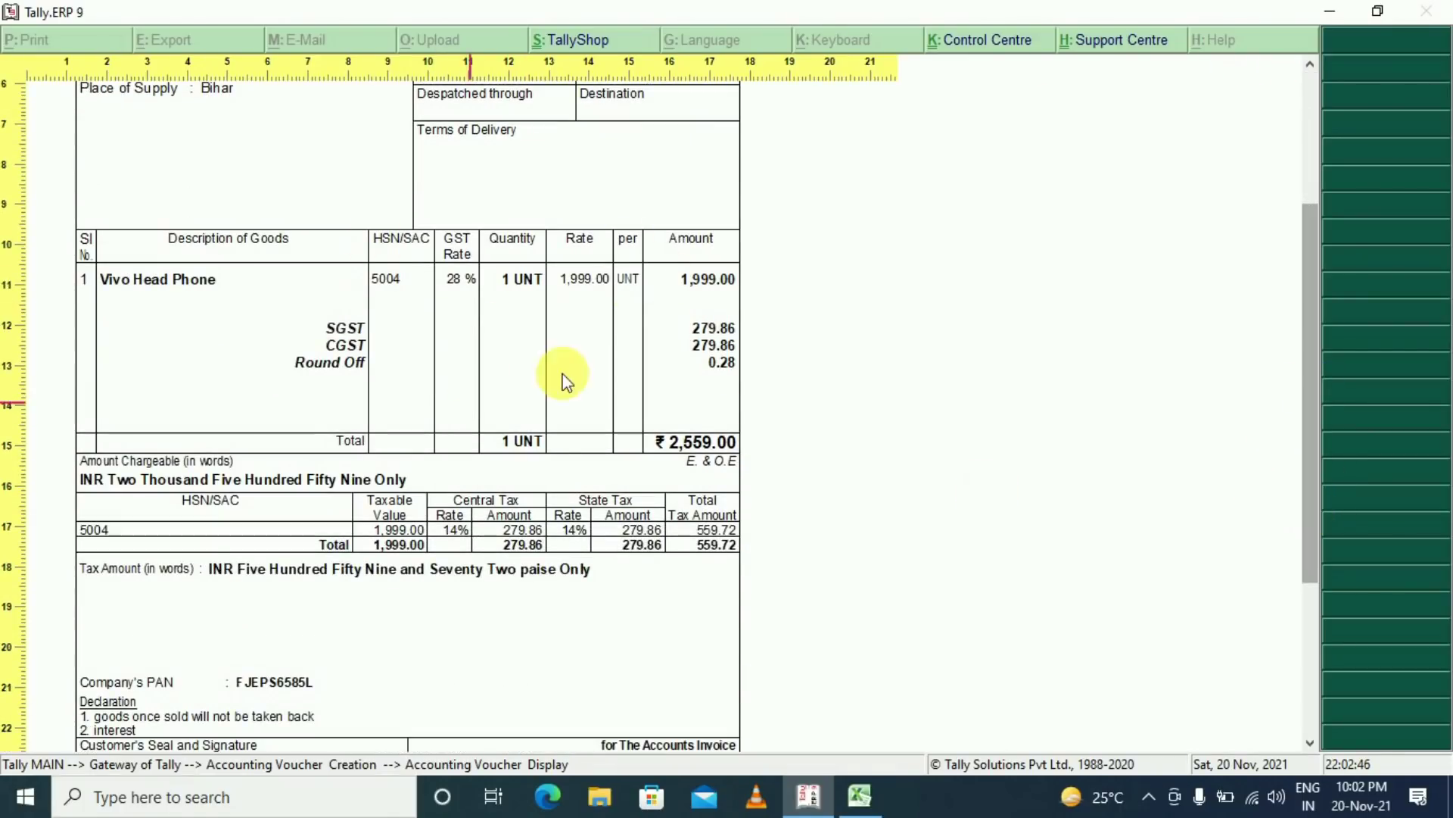
left_click_drag(1308, 376, 1310, 503)
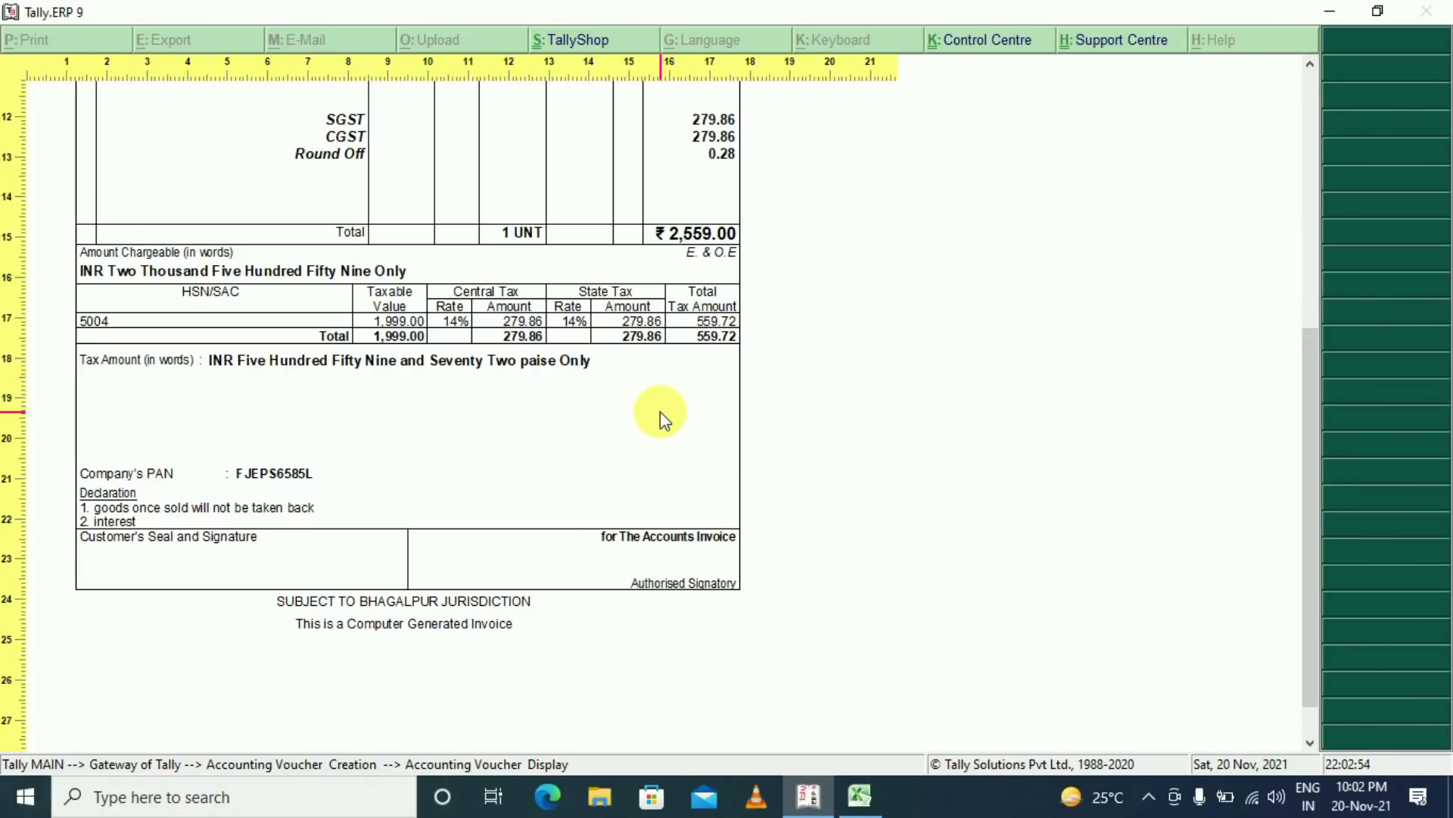
scroll(660, 412, "up", 1)
left_click_drag(1309, 462, 707, 613)
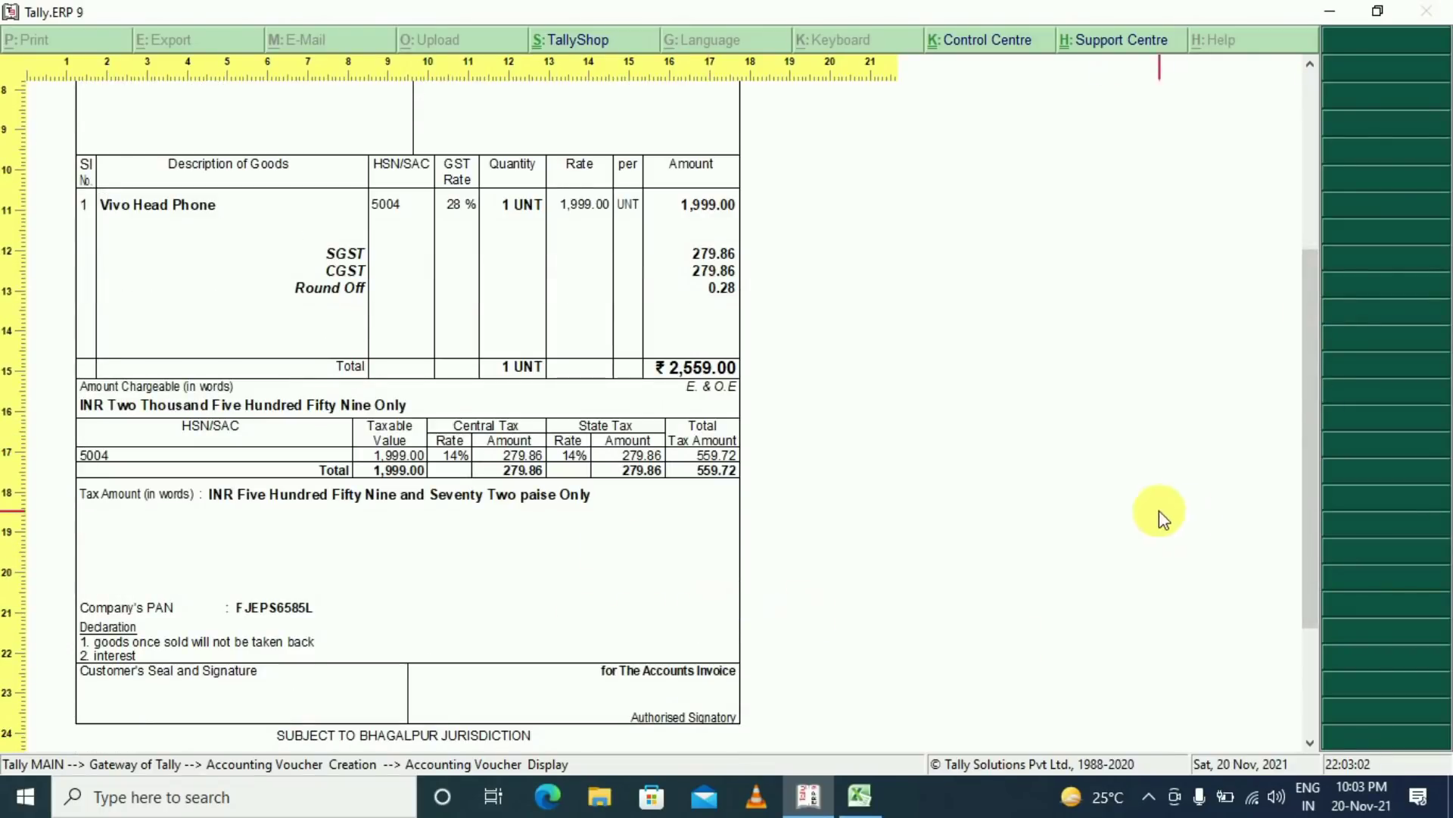
left_click_drag(1308, 486, 1203, 401)
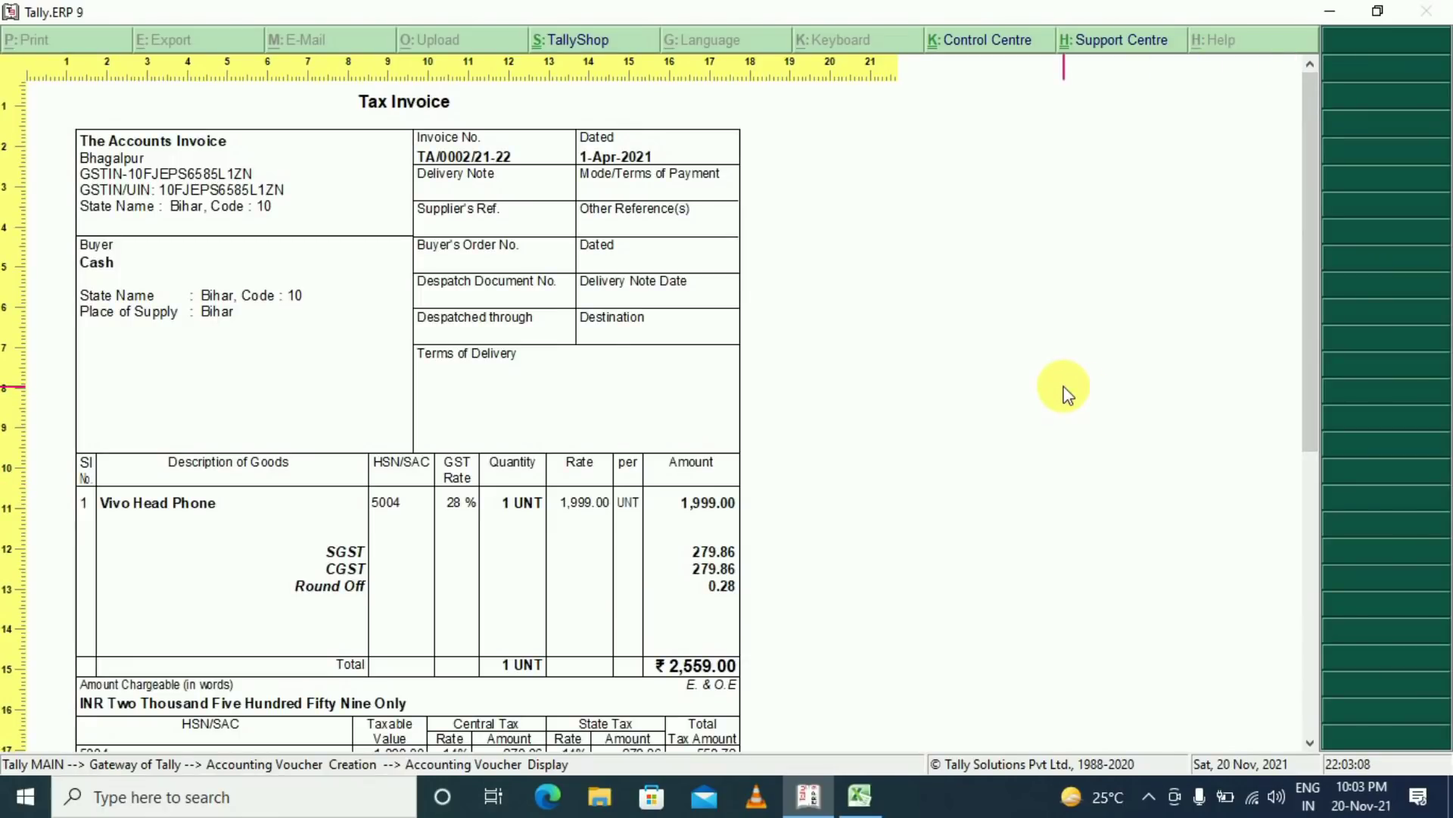
key("Escape")
key("Escape")
key("Escape")
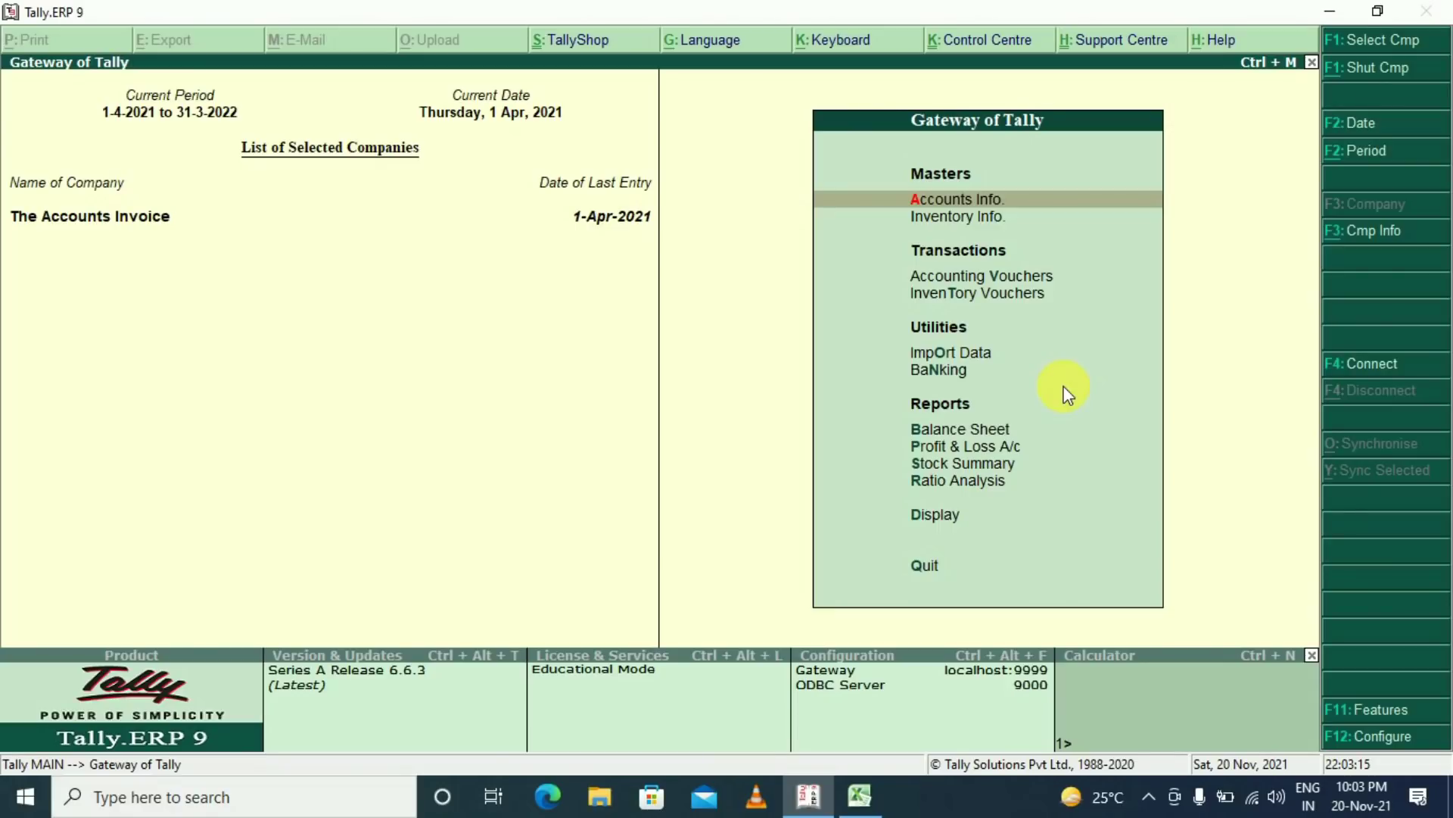
Create a ledger named State Bank of India under Bank Accounts
key("a")
key("l")
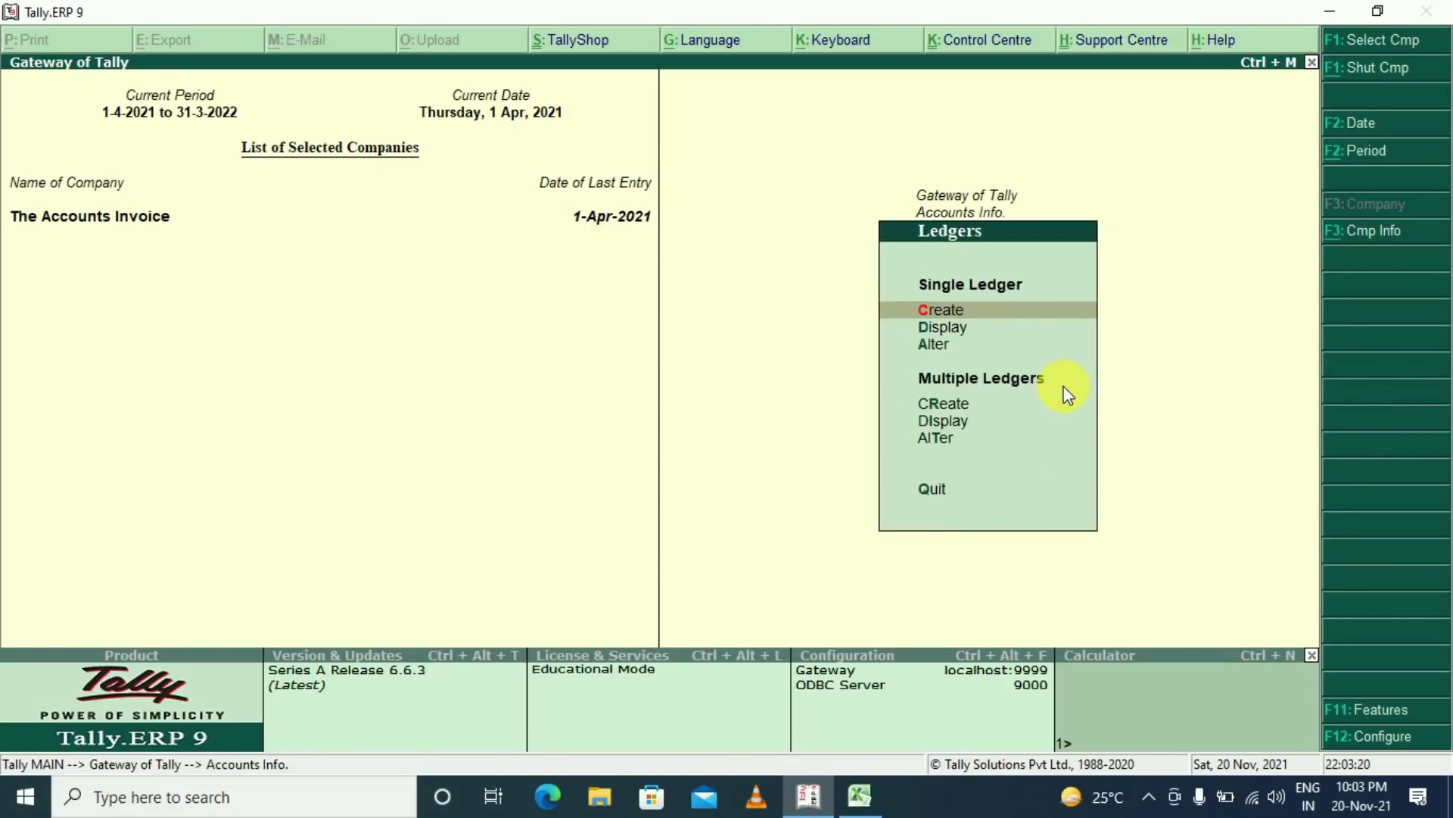
key("c")
type("State Bank Nb")
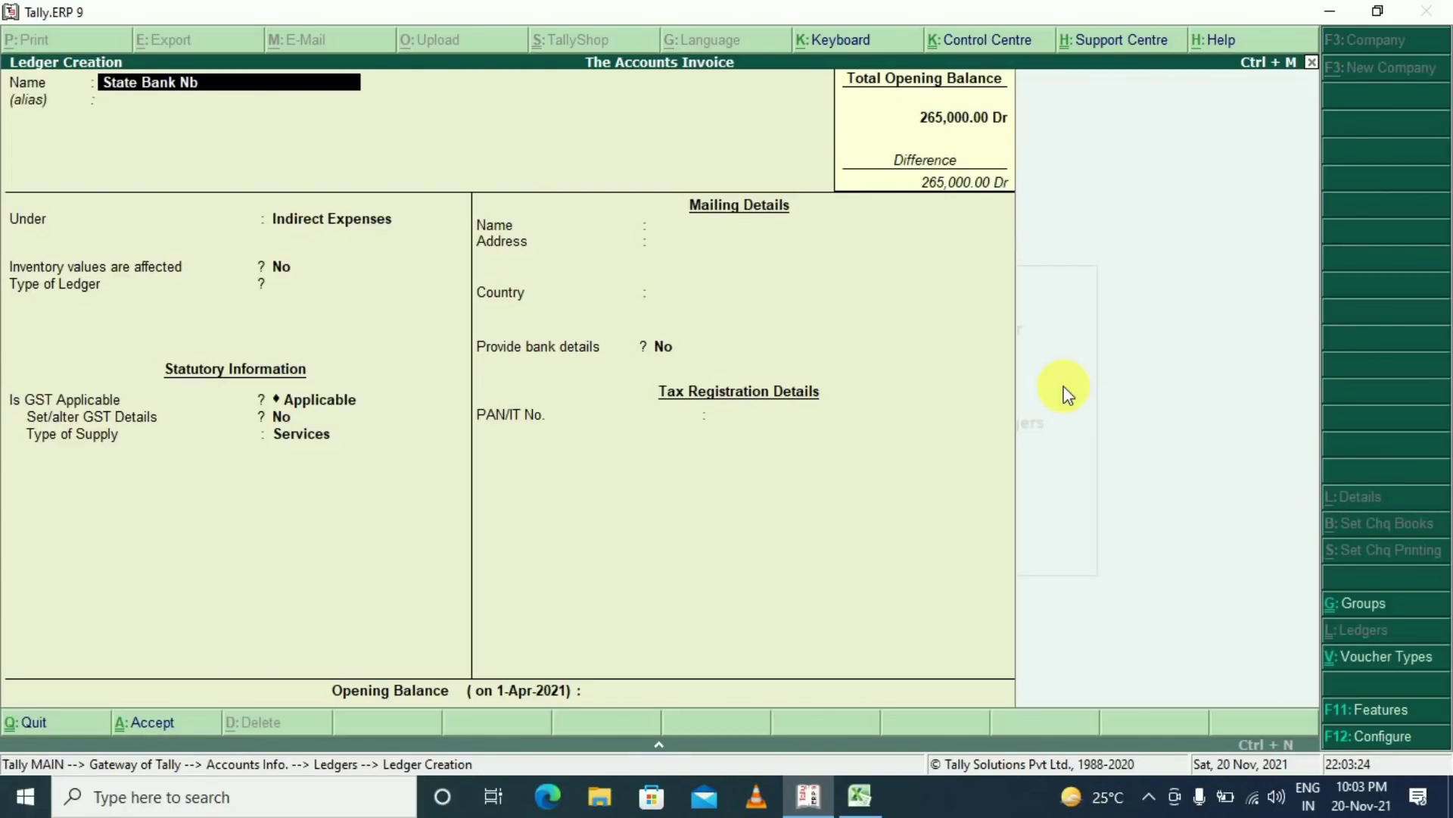
key("BackSpace")
key("BackSpace")
type("of india")
key("Return")
key("Return")
type("B")
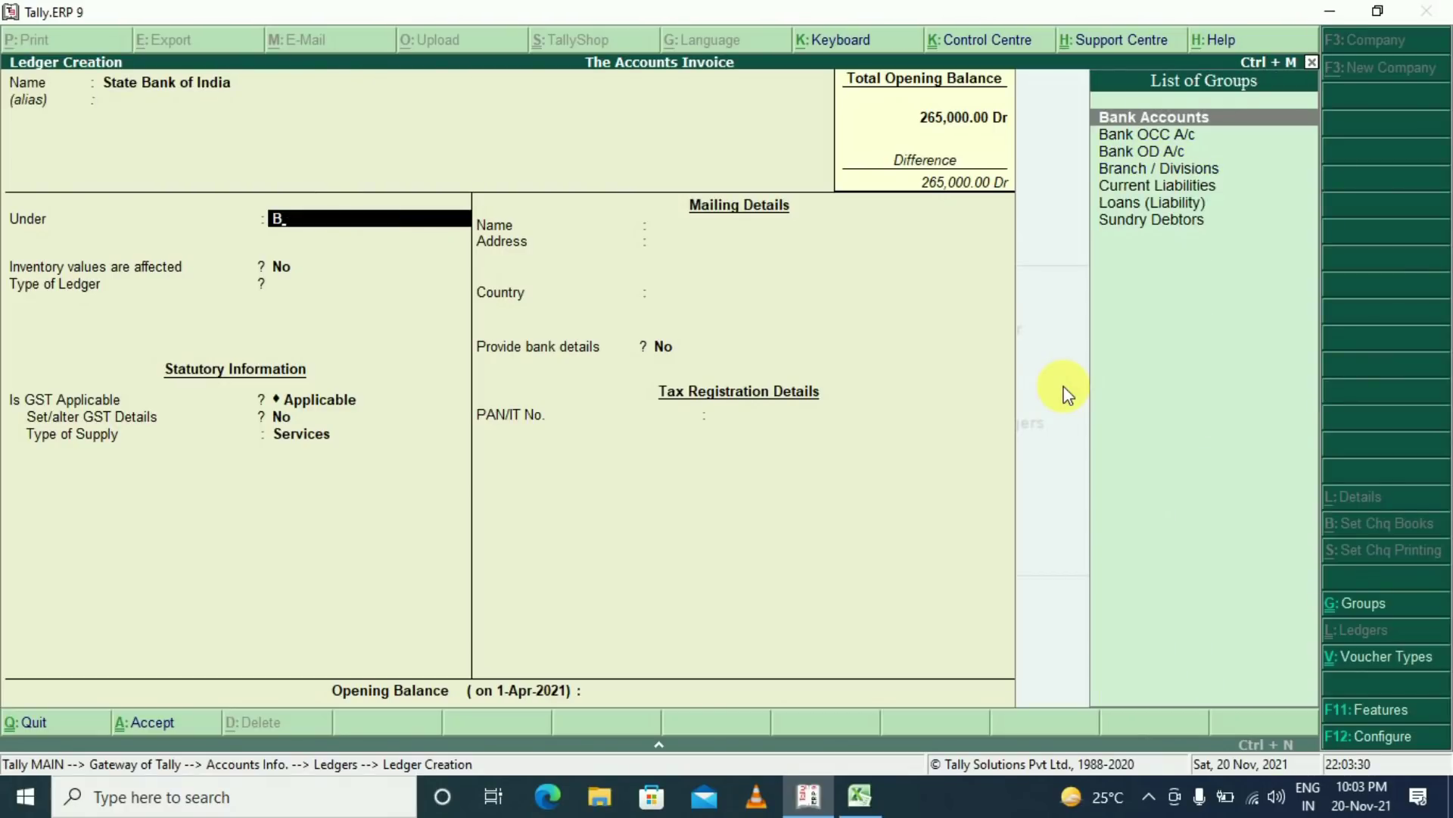
key("Return")
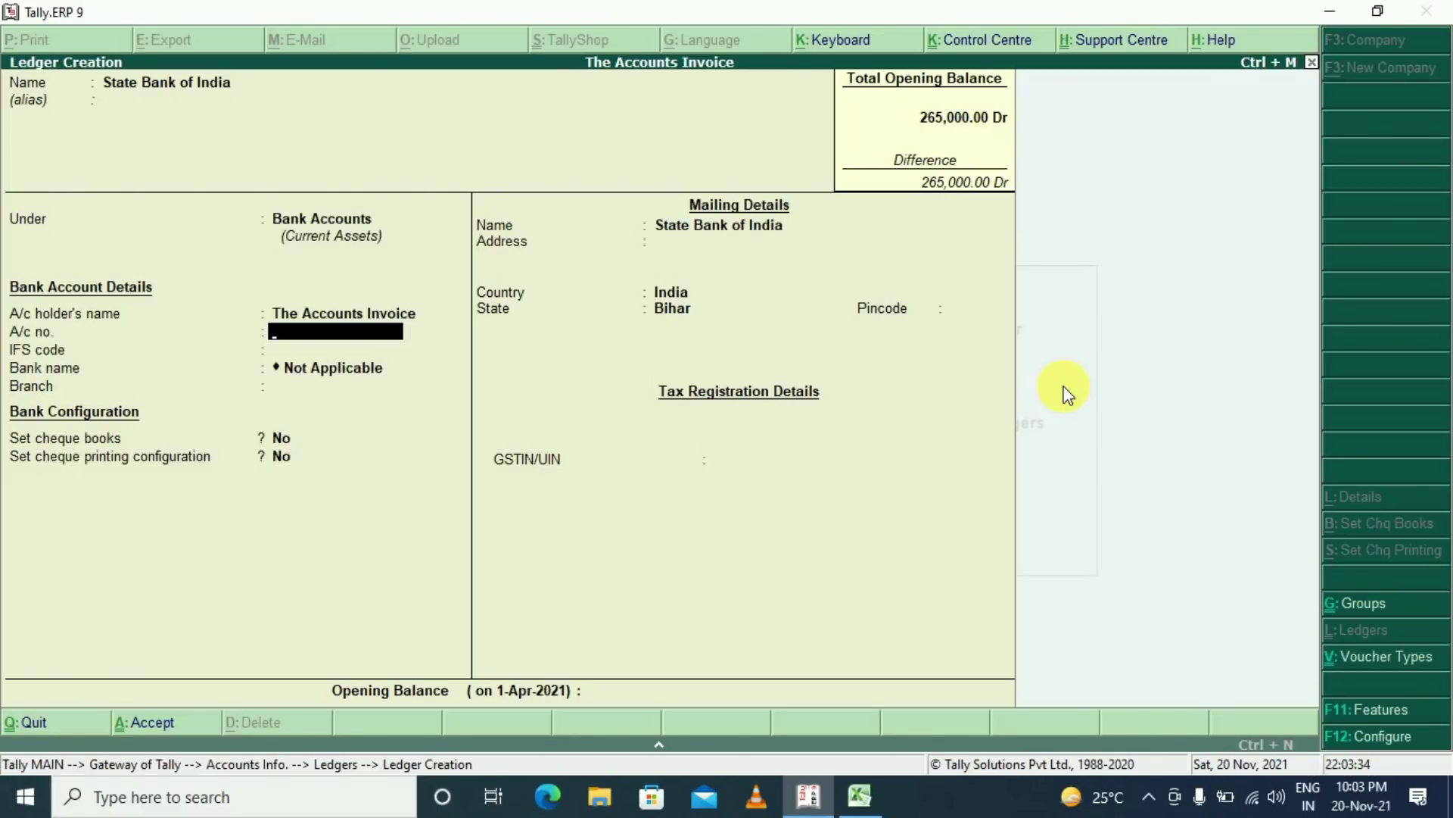
Enter the bank account number, IFS code SBIN000097 and branch TATTARPUR, leave GSTIN blank, and save
key("Return")
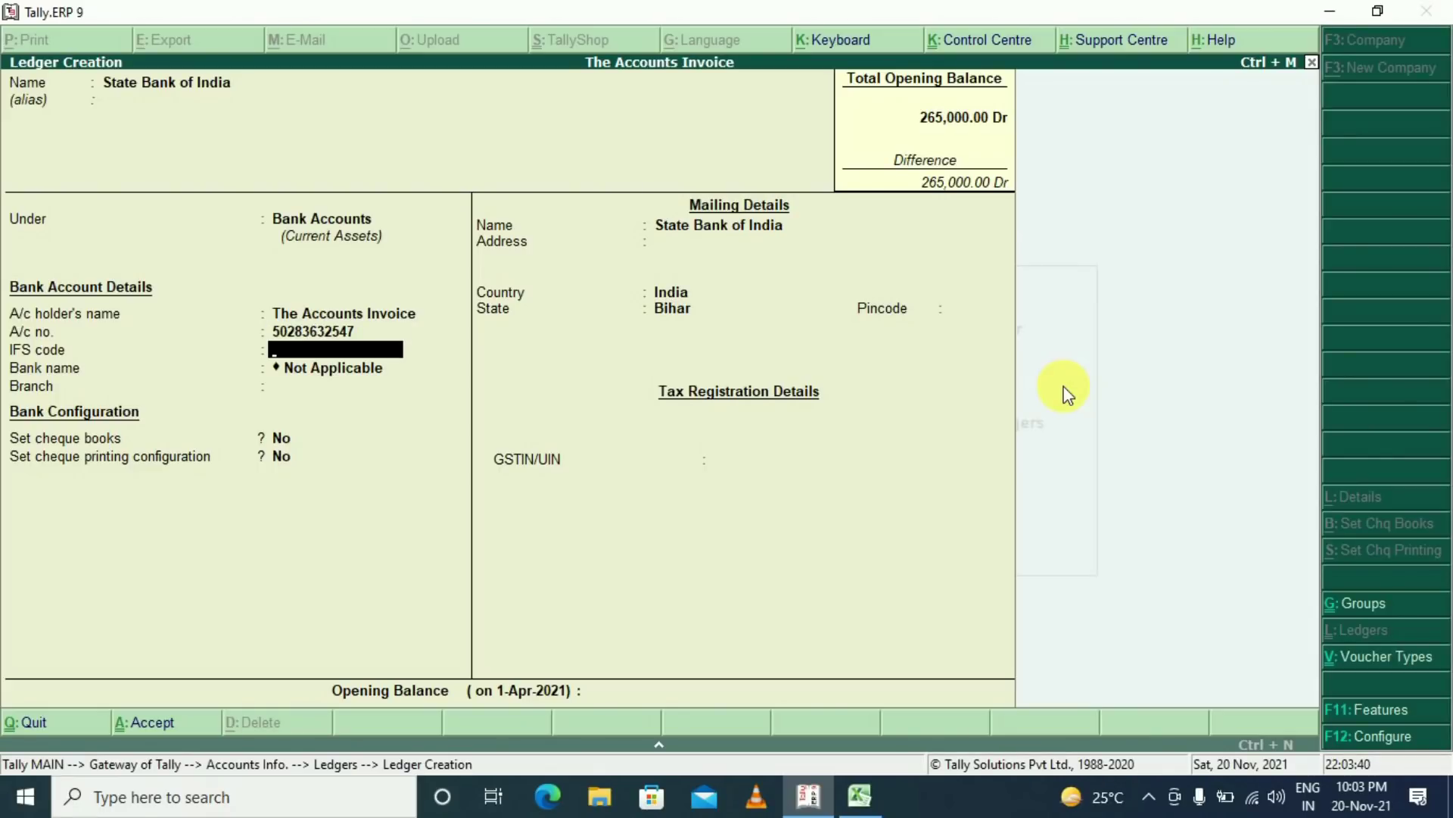
type("SBIN000097")
key("Return")
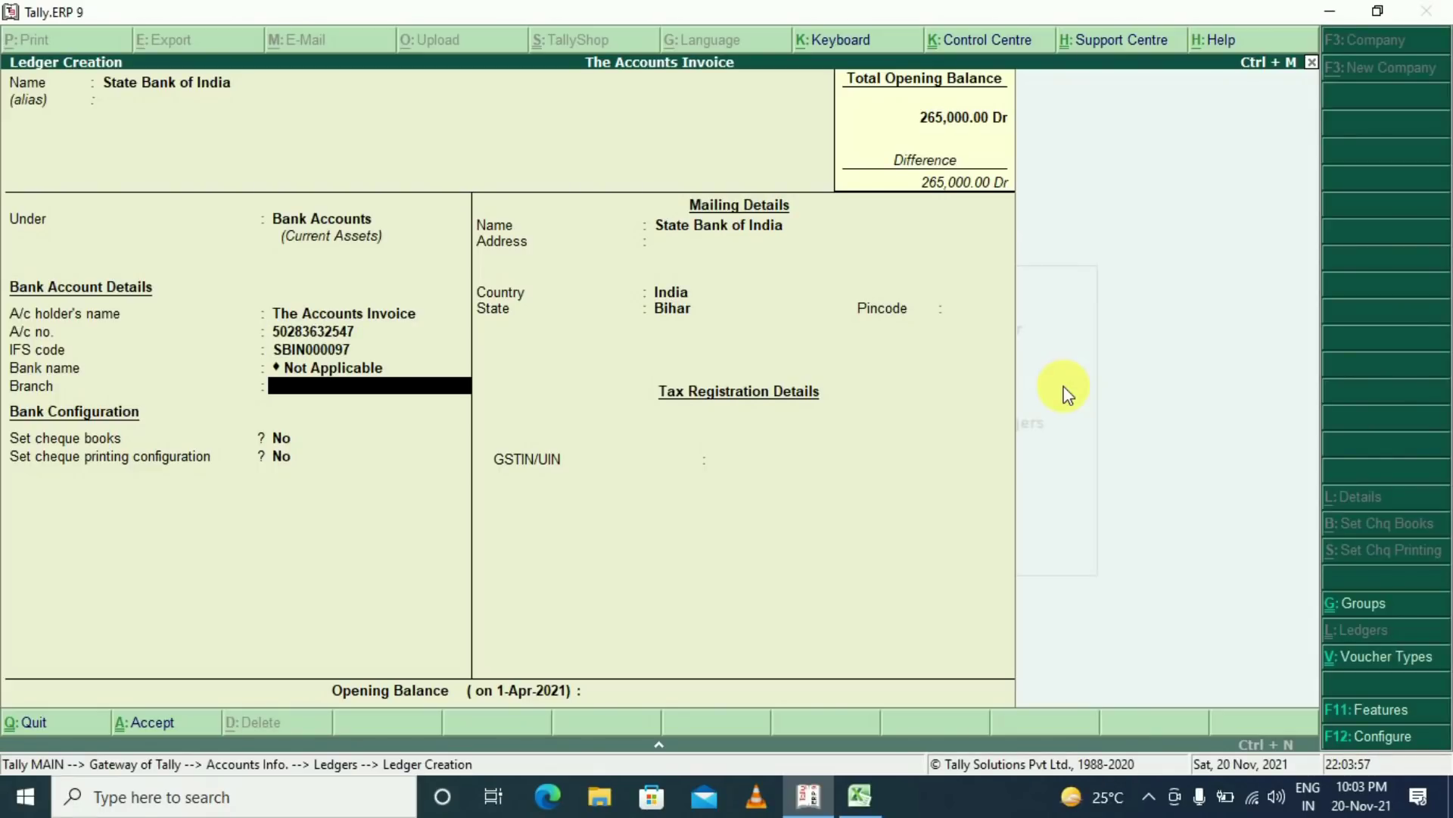
type("TATTARPUR")
key("Return")
key("Return")
key("Return")
key("Return")
key("Return")
key("Return")
key("Return")
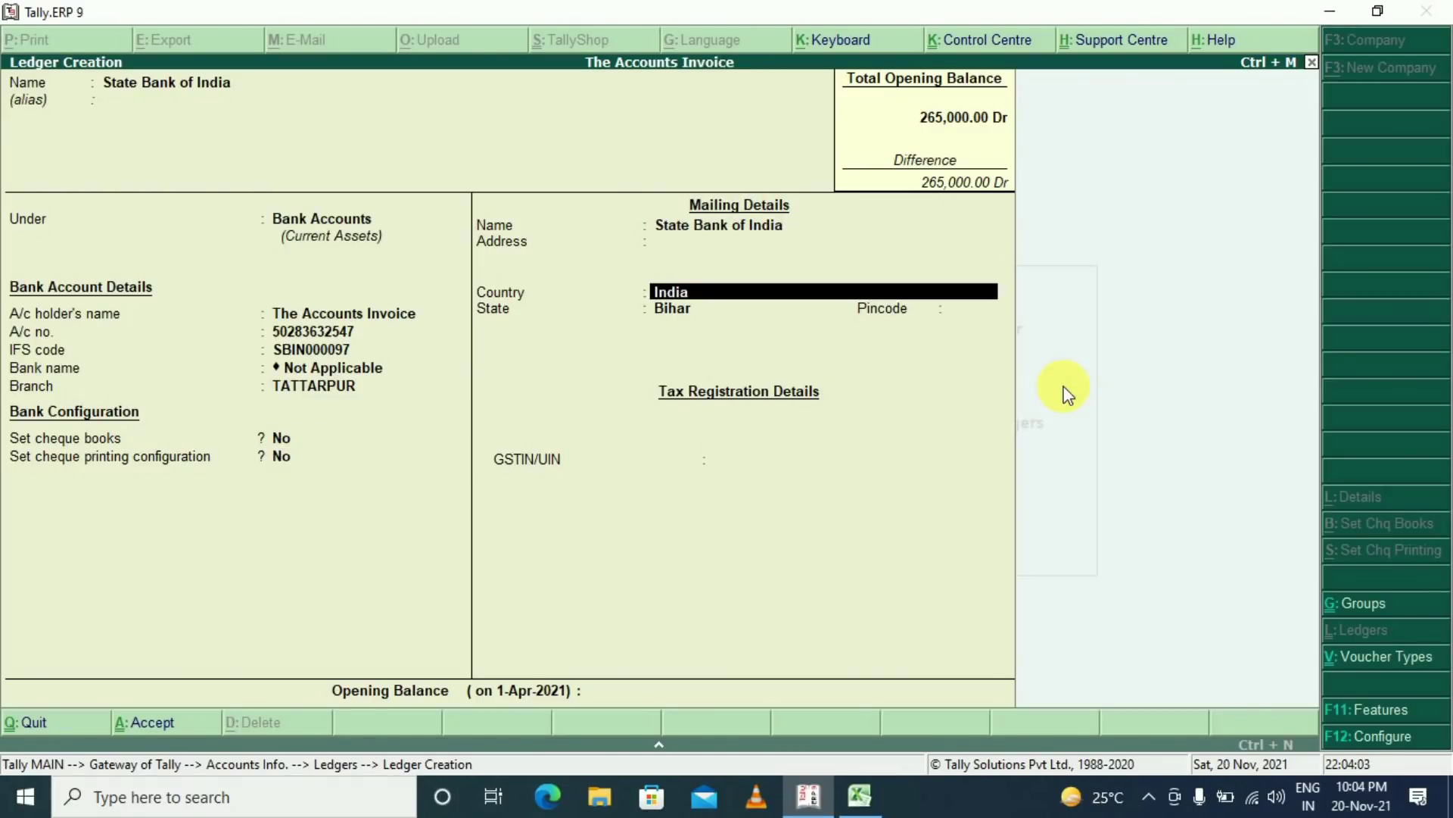
key("Return")
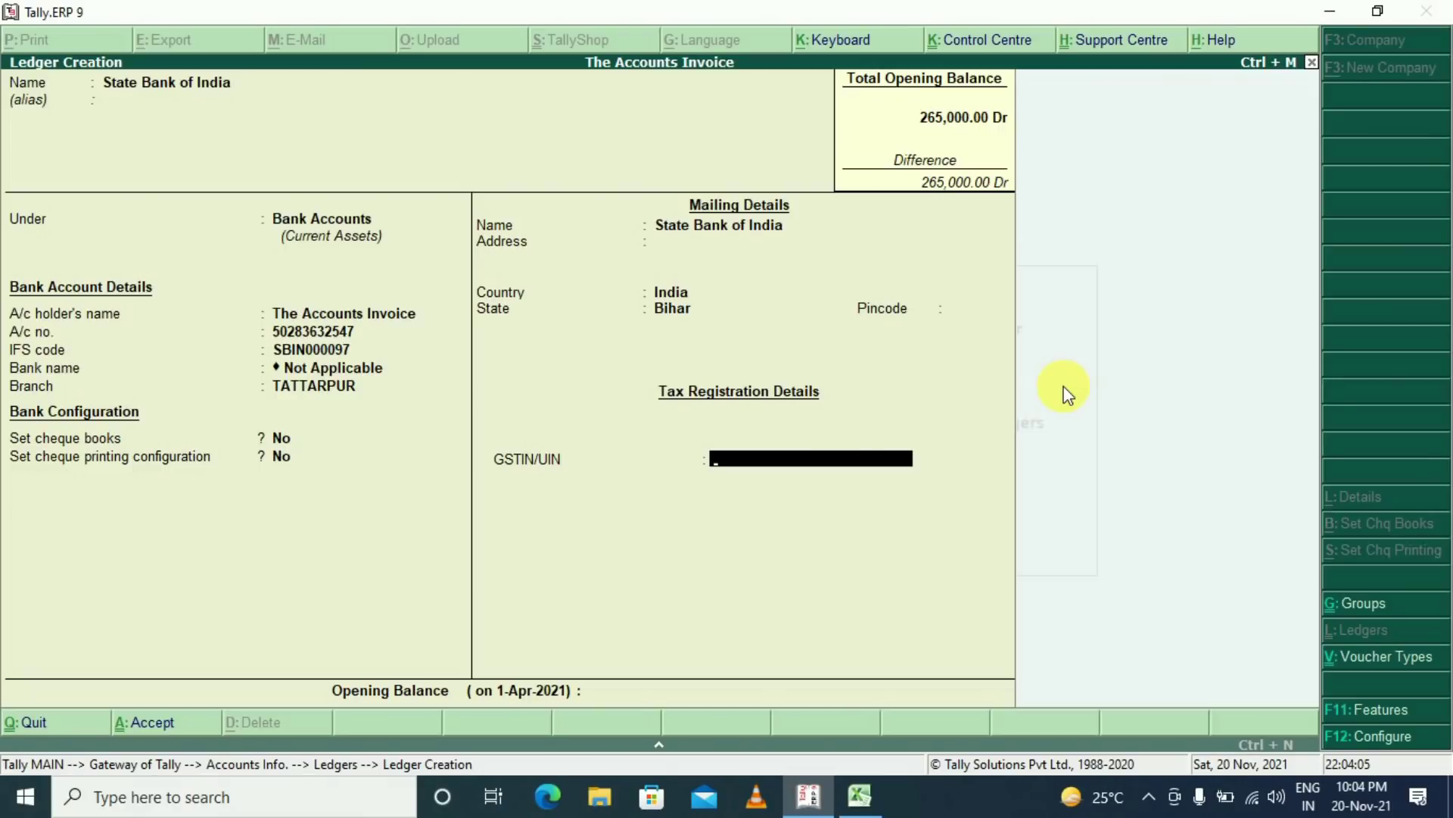
key("Return")
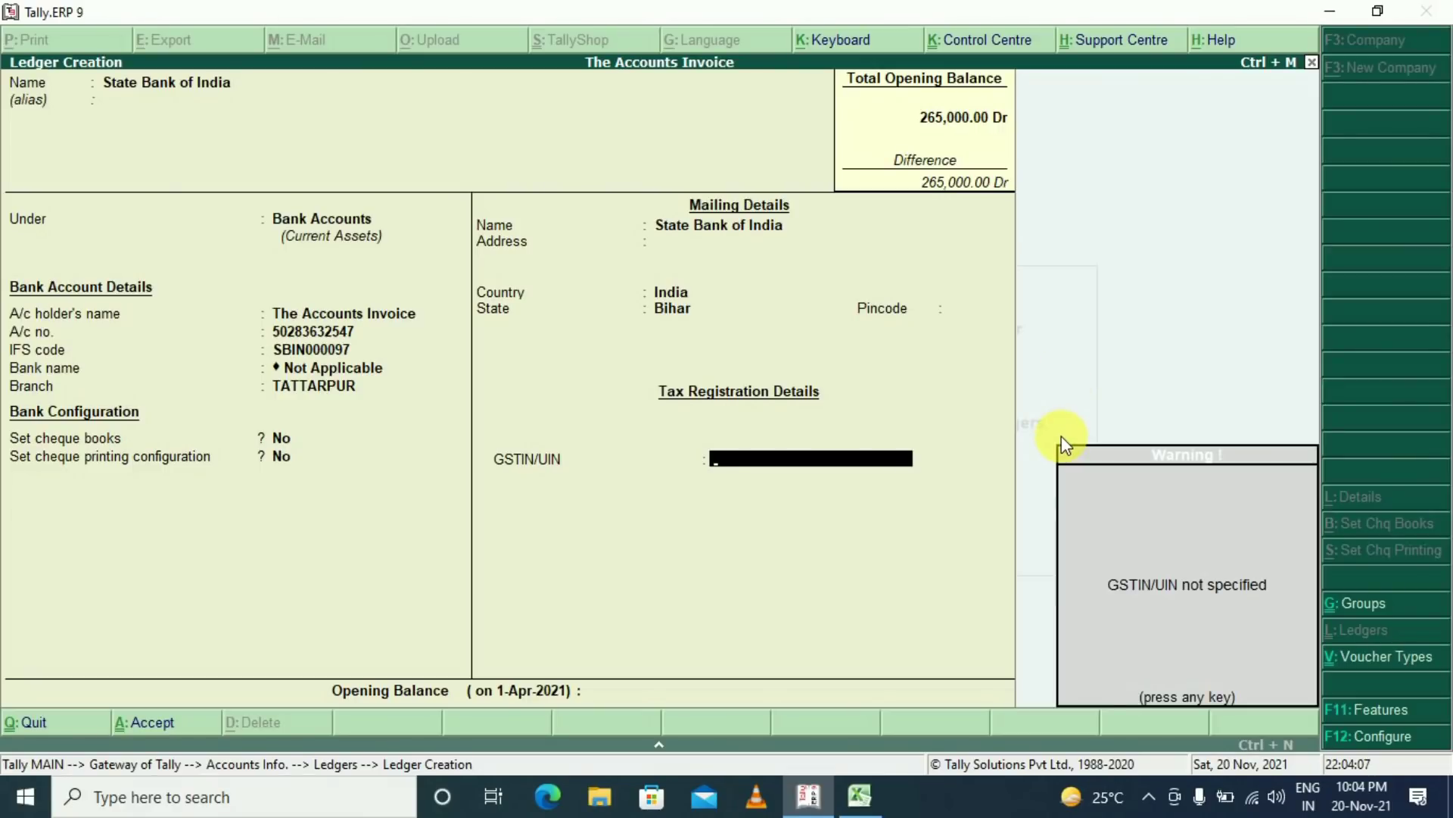
key("Return")
key("Return")
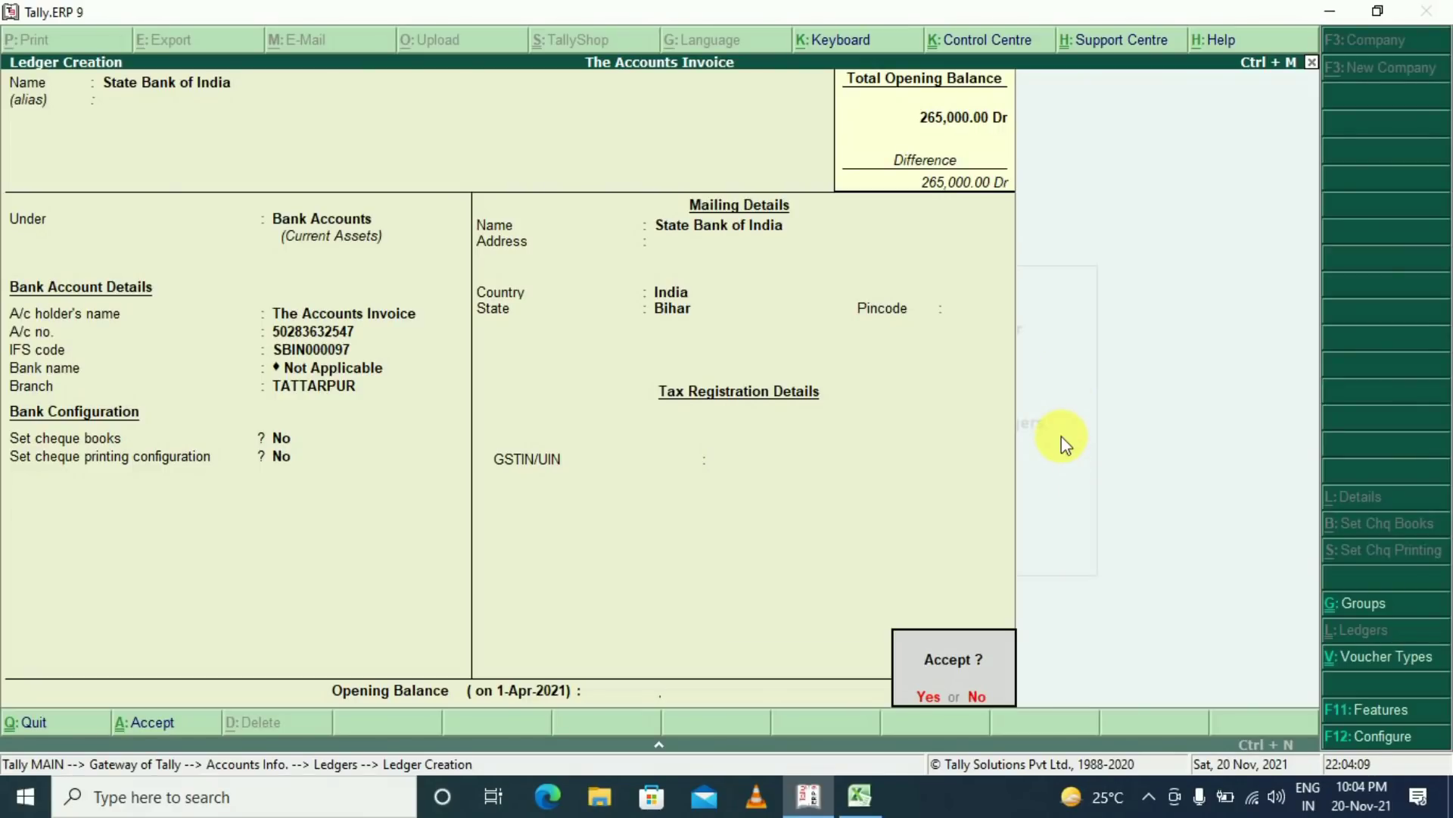
key("Return")
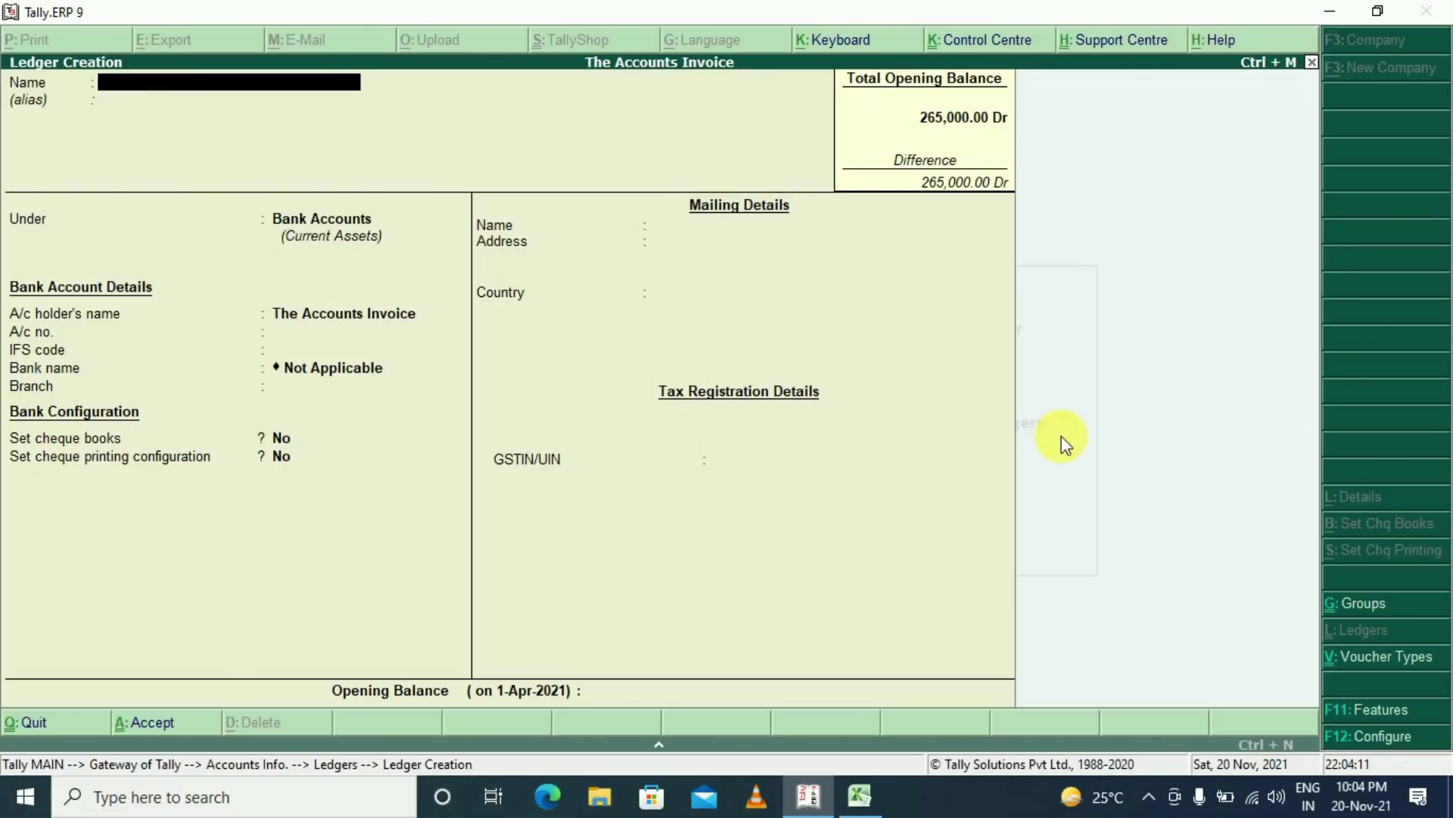
Reopen sales voucher TA/0002/21-22 and bring up its print configuration
key("Escape")
key("Escape")
key("Escape")
key("v")
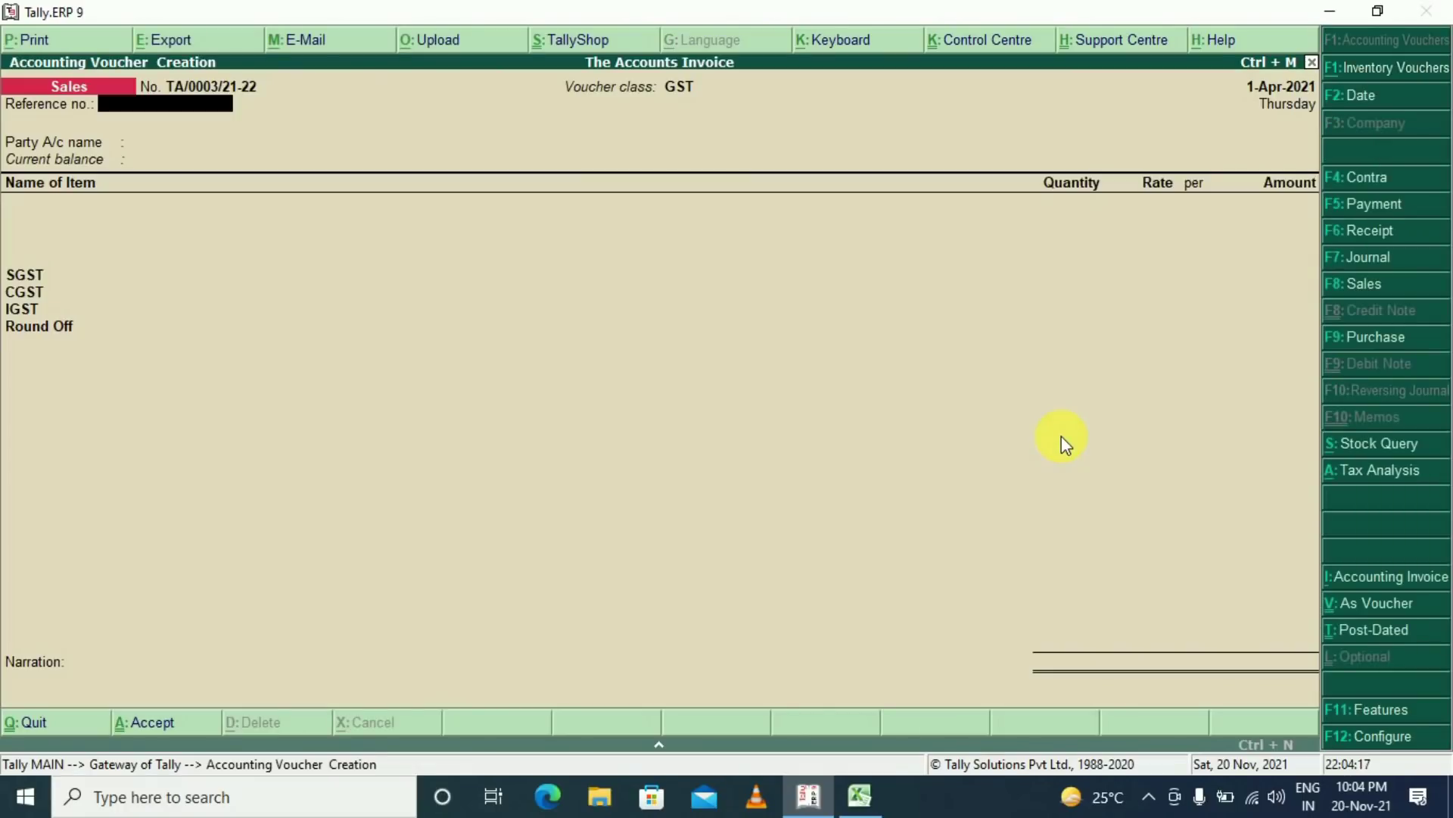
key("Page_Up")
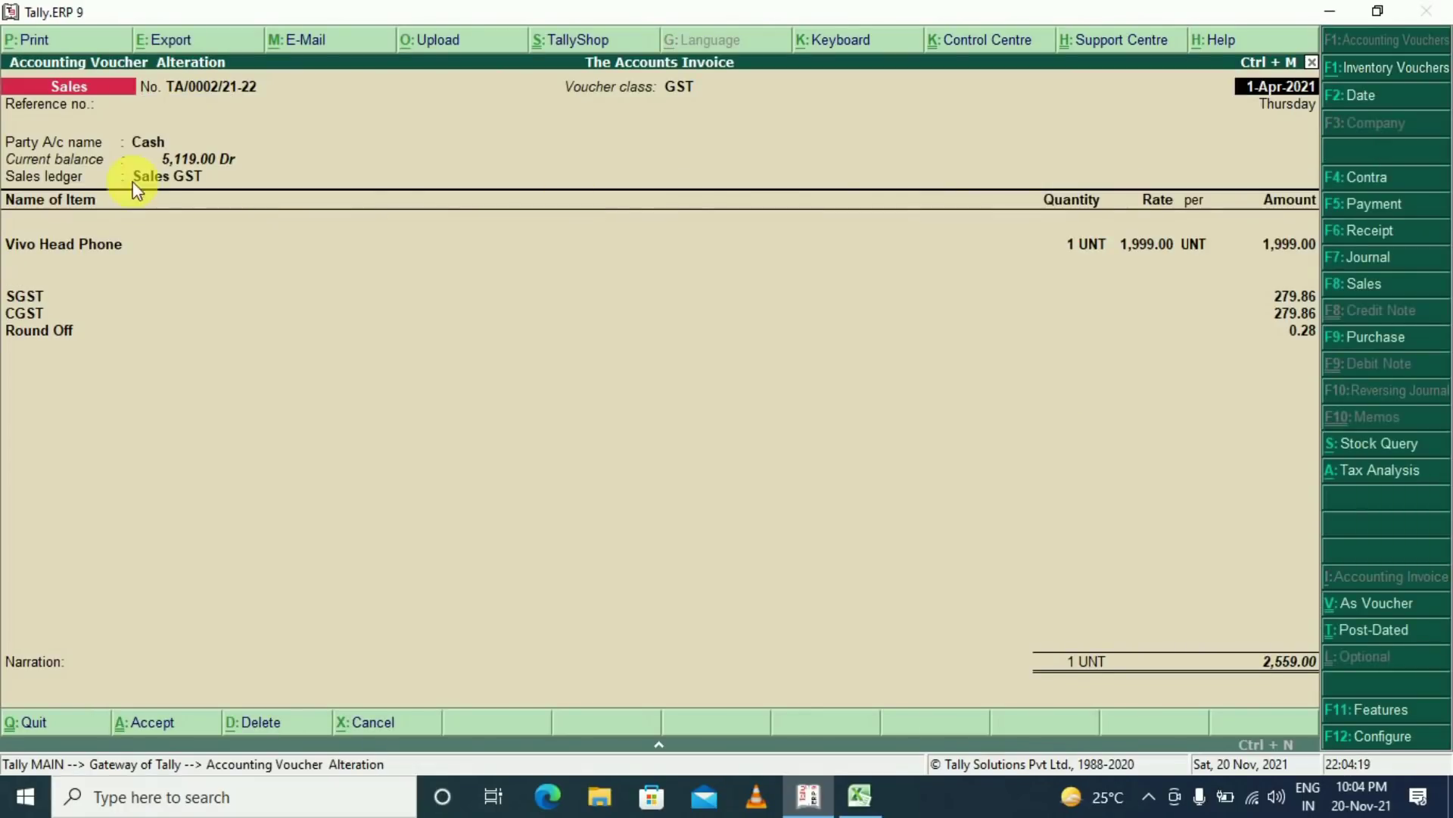
left_click(23, 42)
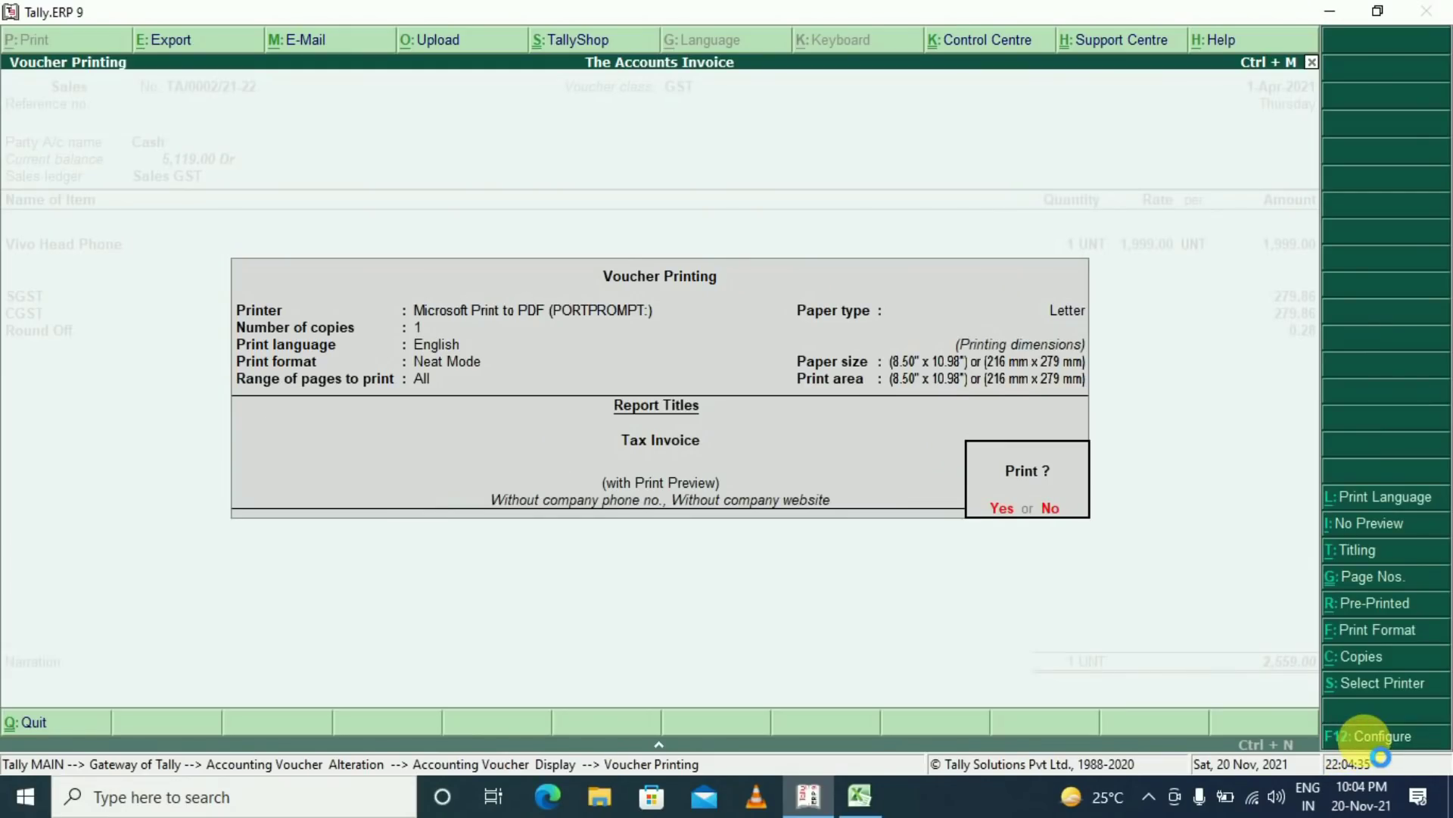
left_click(1266, 725)
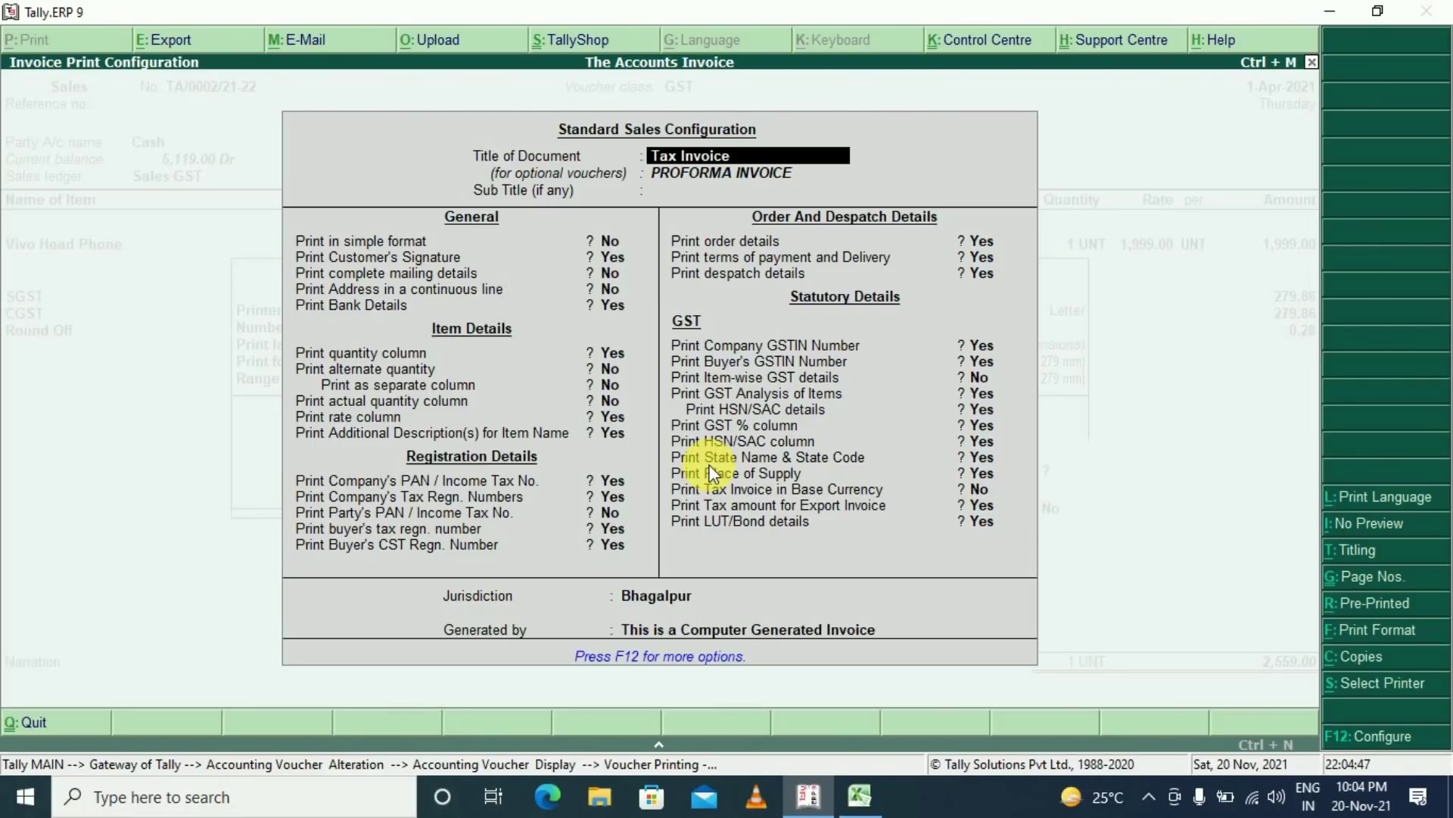
Keep Print Bank Details on Yes with State Bank of India as the printed bank
key("Return")
key("Return")
key("Return")
key("Return")
key("Return")
key("Return")
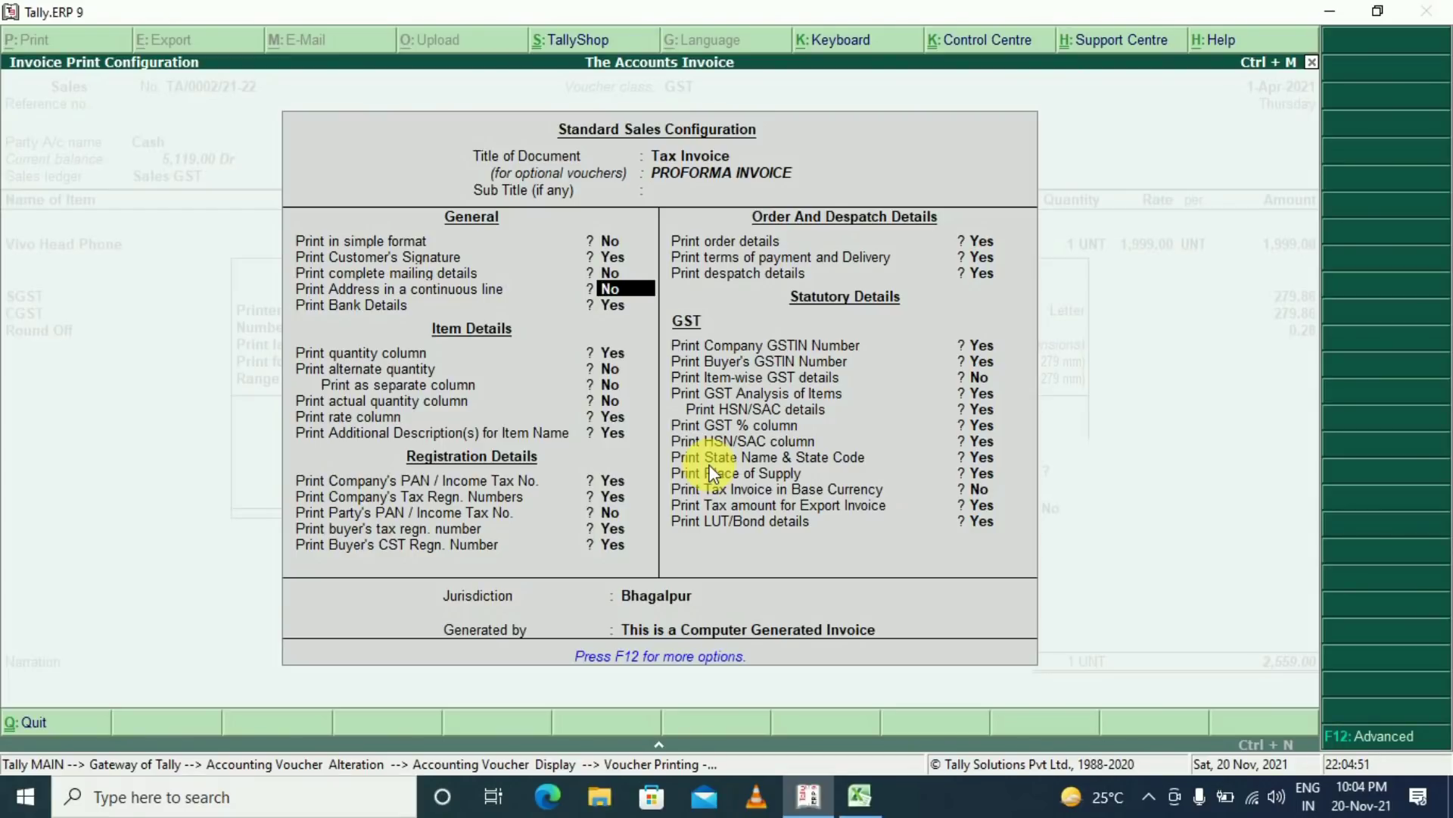
key("Return")
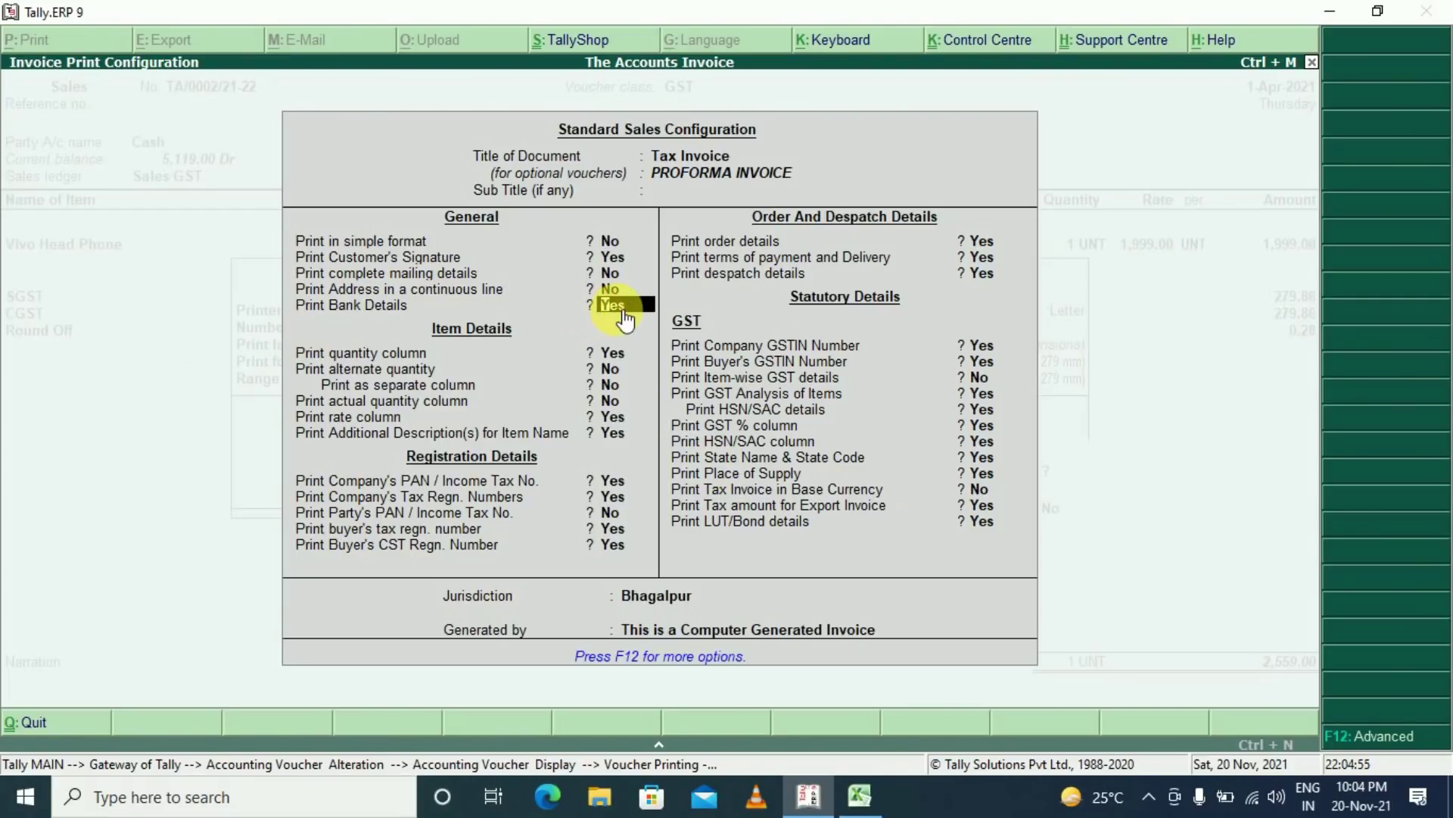
key("Return")
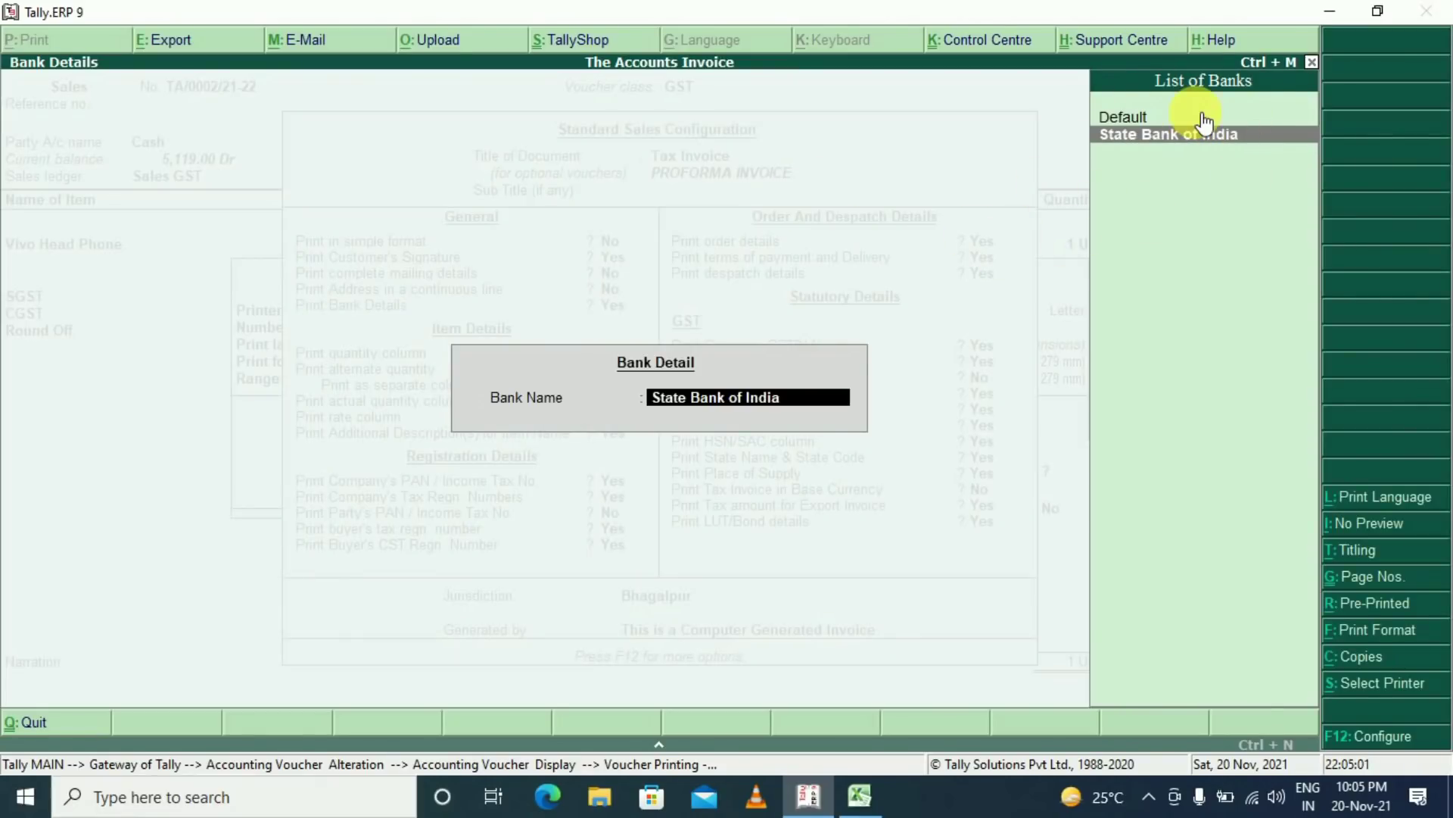
key("Return")
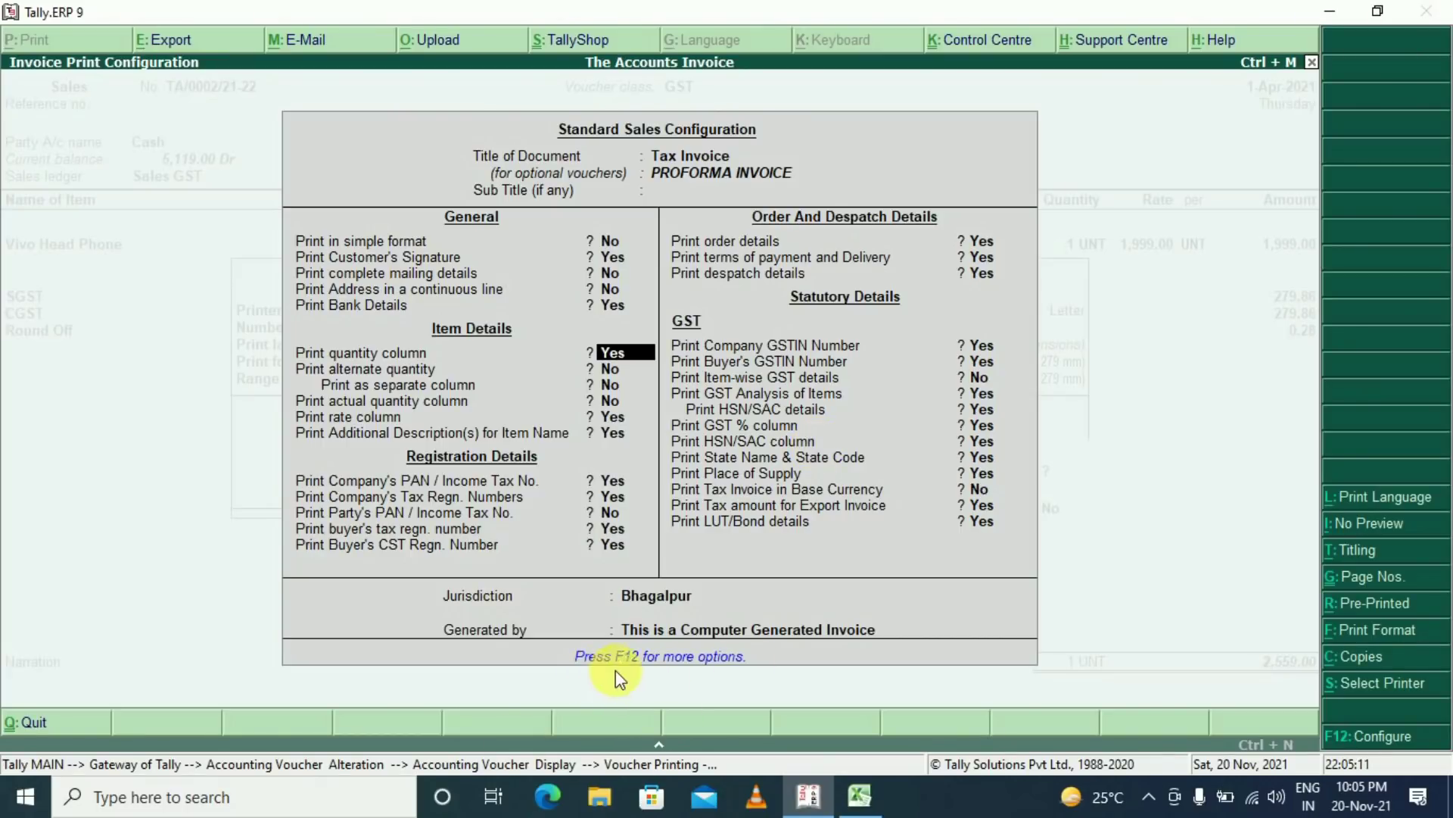
Look over the advanced sales configuration options, then accept the print configuration unchanged
left_click(742, 672)
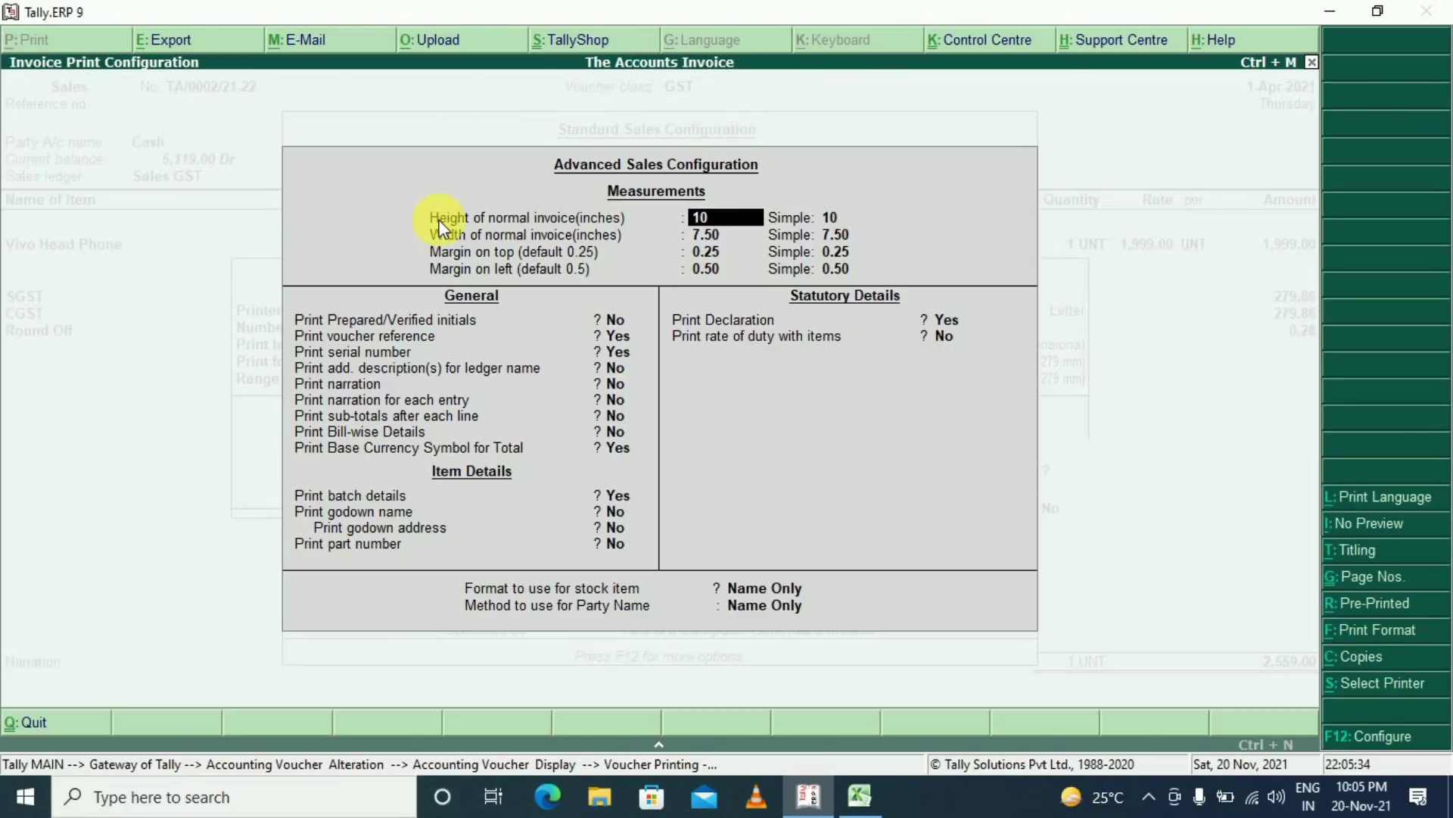
key("ctrl+a")
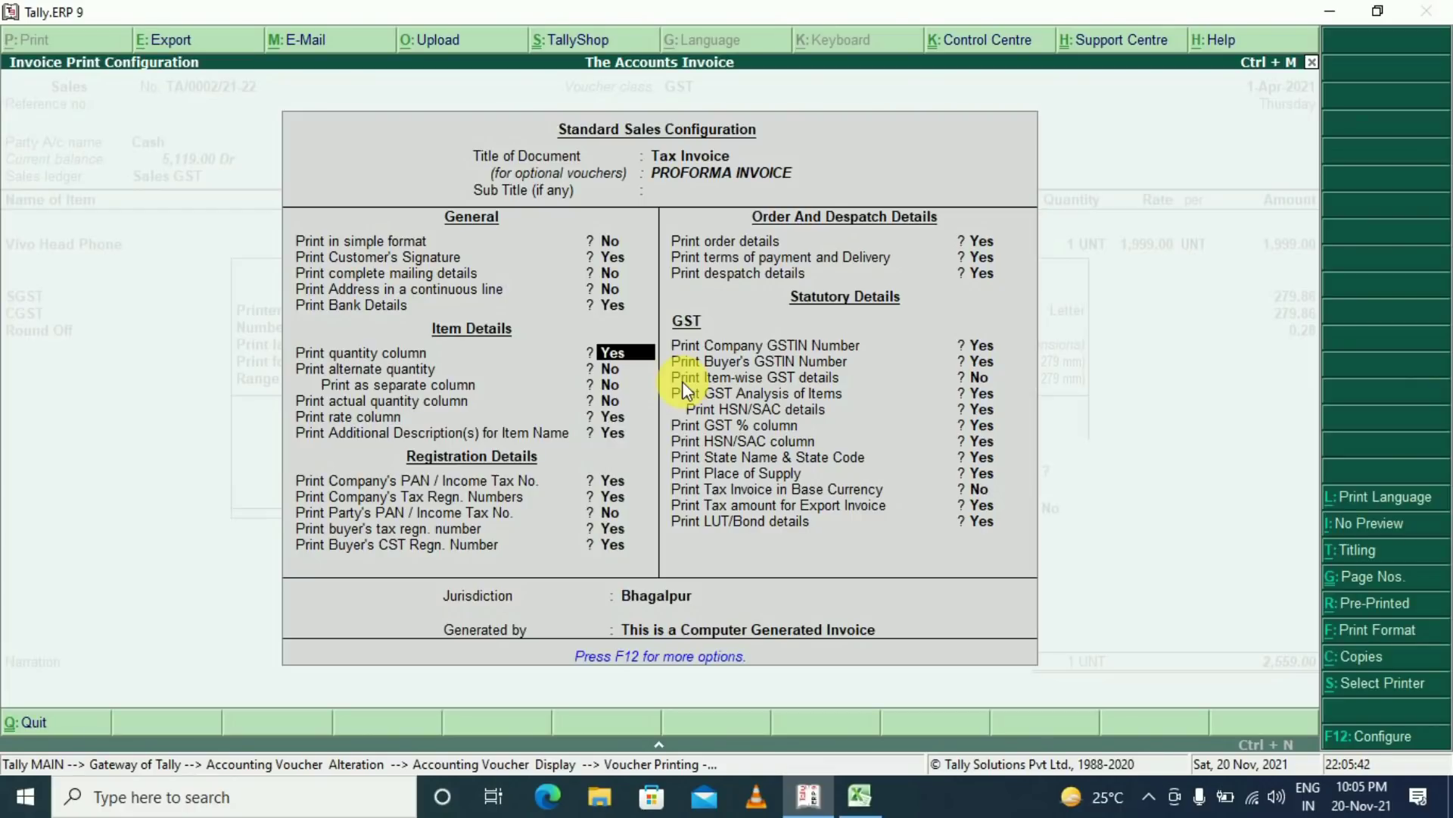
key("Down")
key("Down")
key("Down")
key("Down")
key("Down")
key("Down")
key("Down")
key("Down")
key("Down")
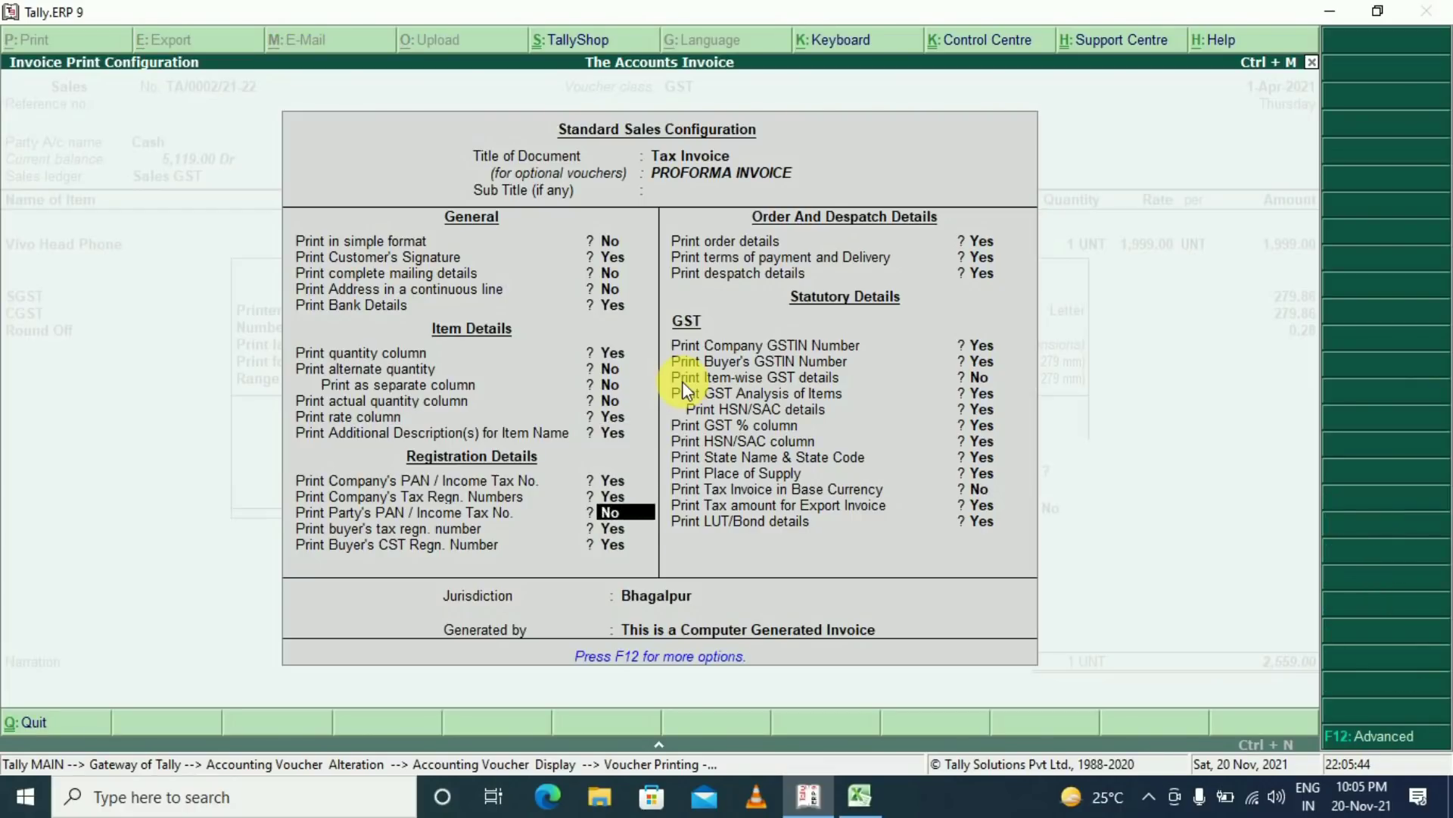
key("Down")
key("Down")
key("Down")
key("Down")
key("Down")
key("Down")
key("Down")
key("Down")
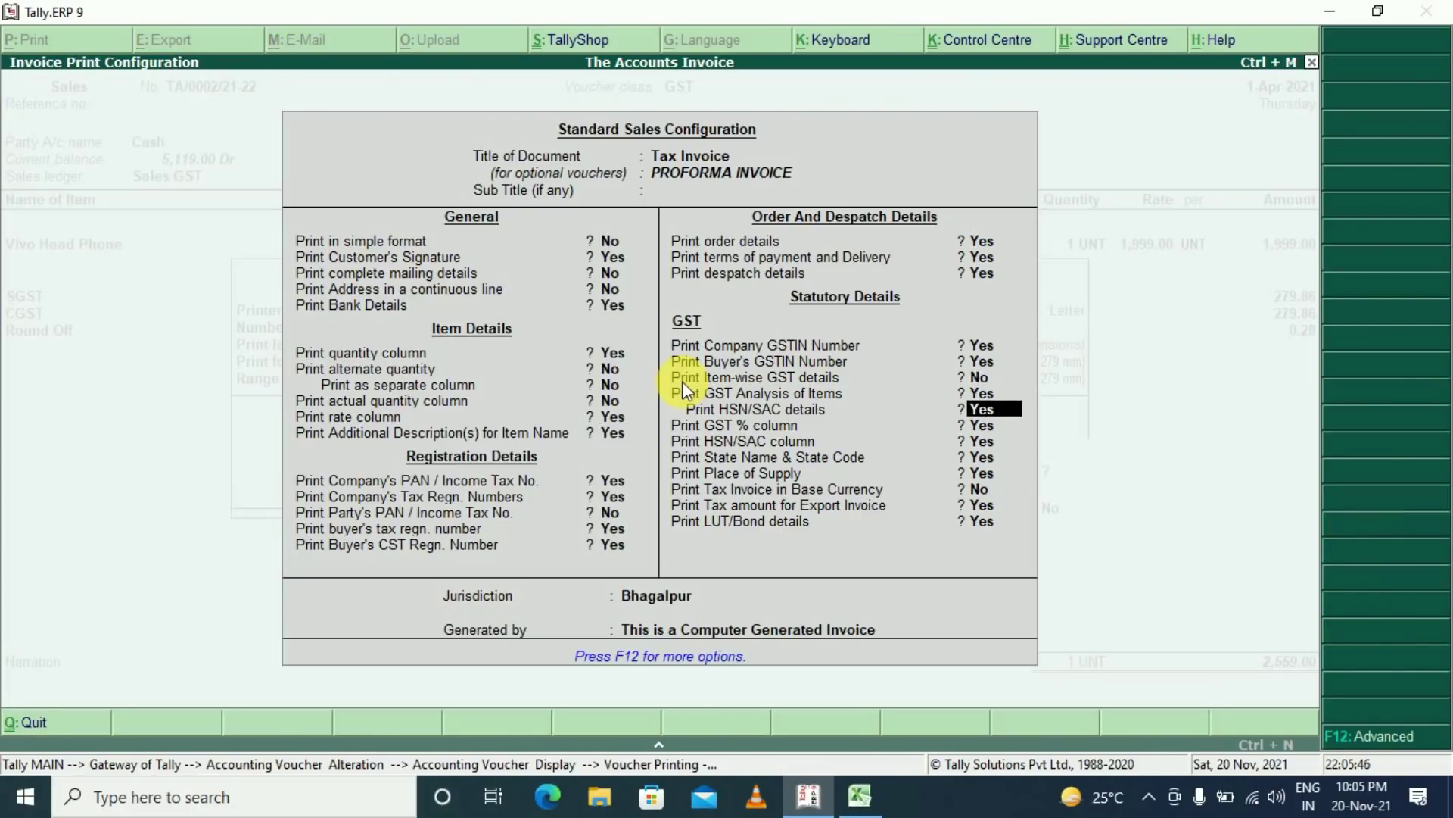
key("ctrl+a")
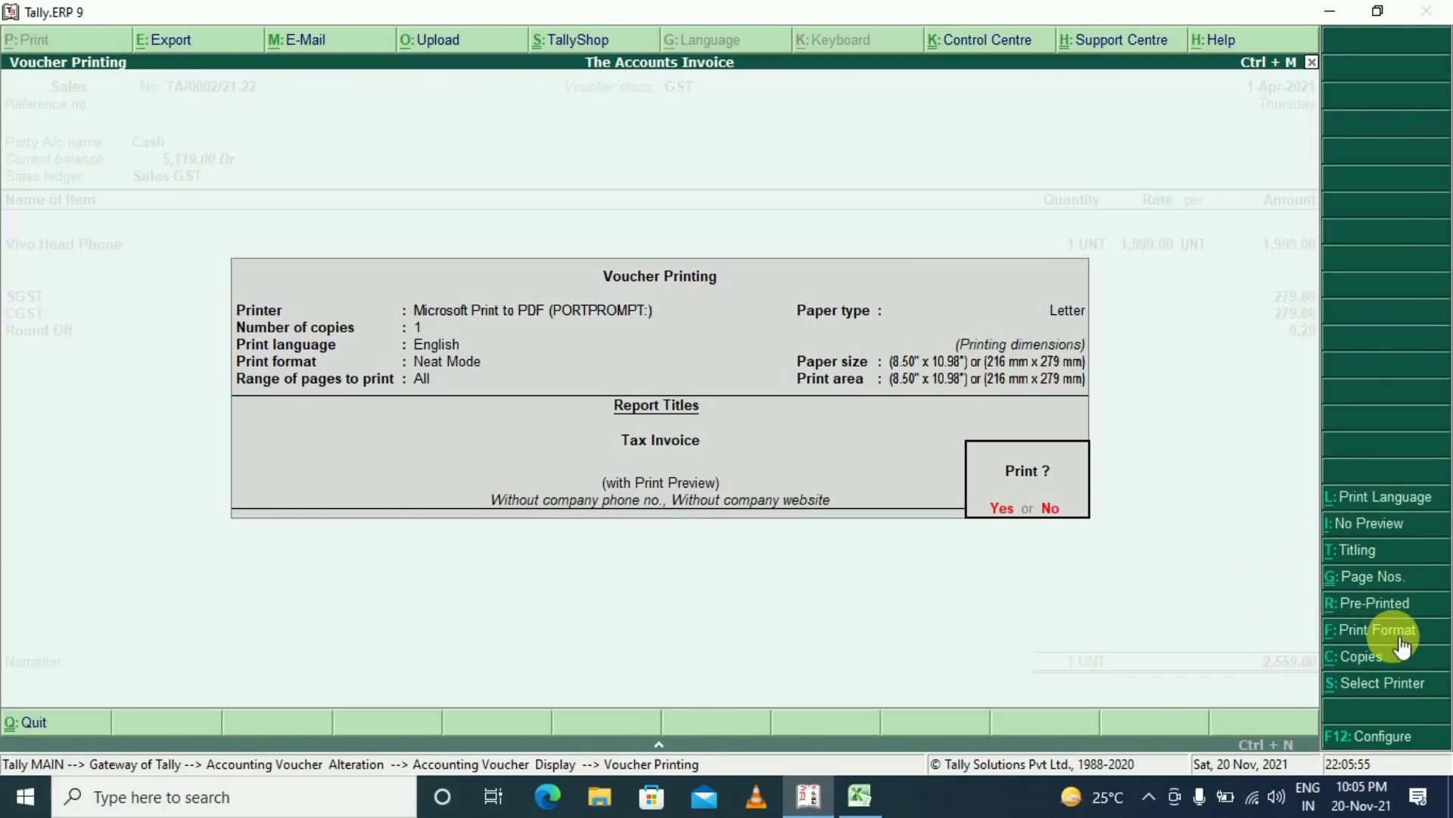
Preview the Tax Invoice in Neat Mode, zooming in to check the bank details, then close it
left_click(1376, 630)
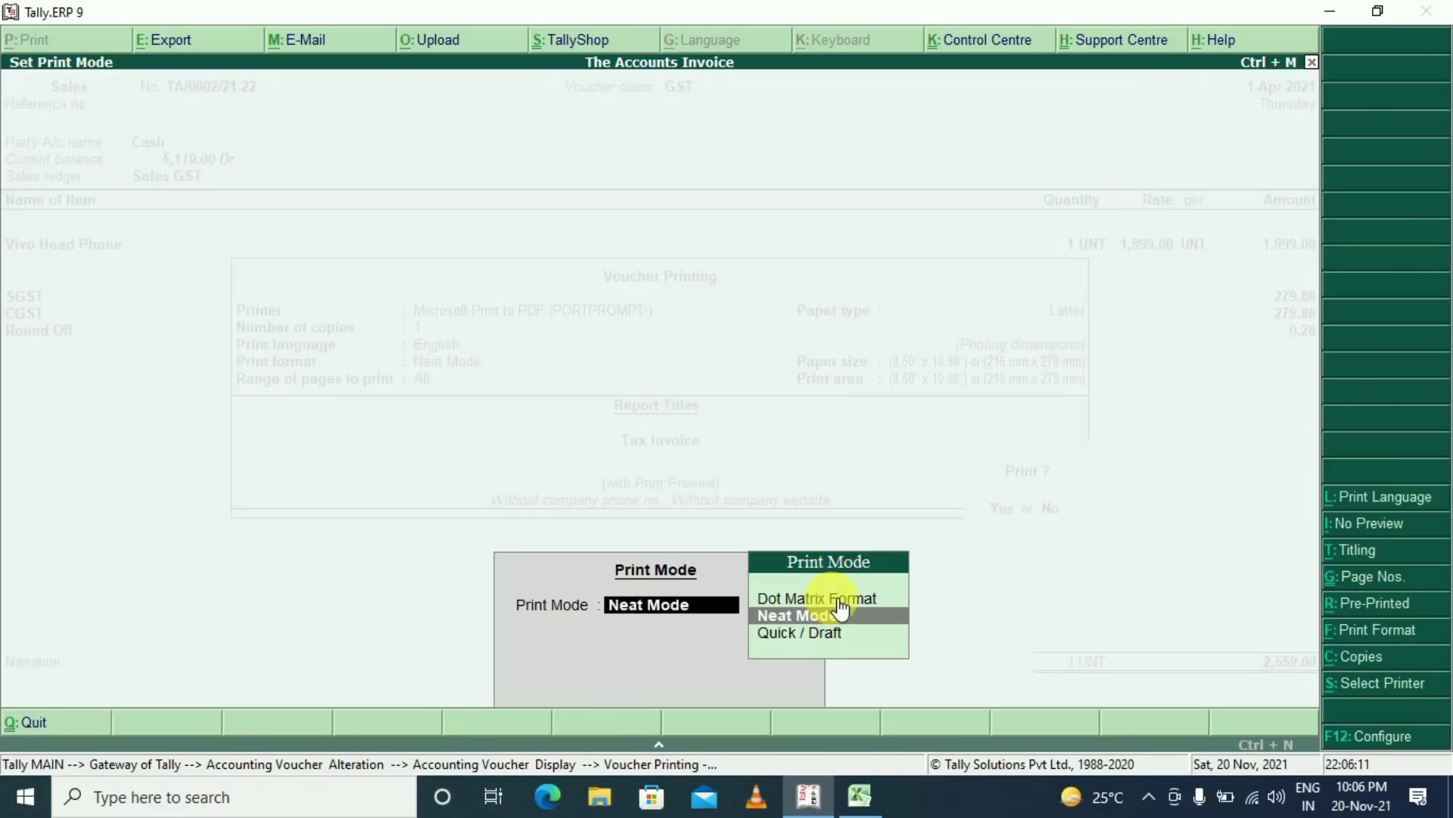
key("Return")
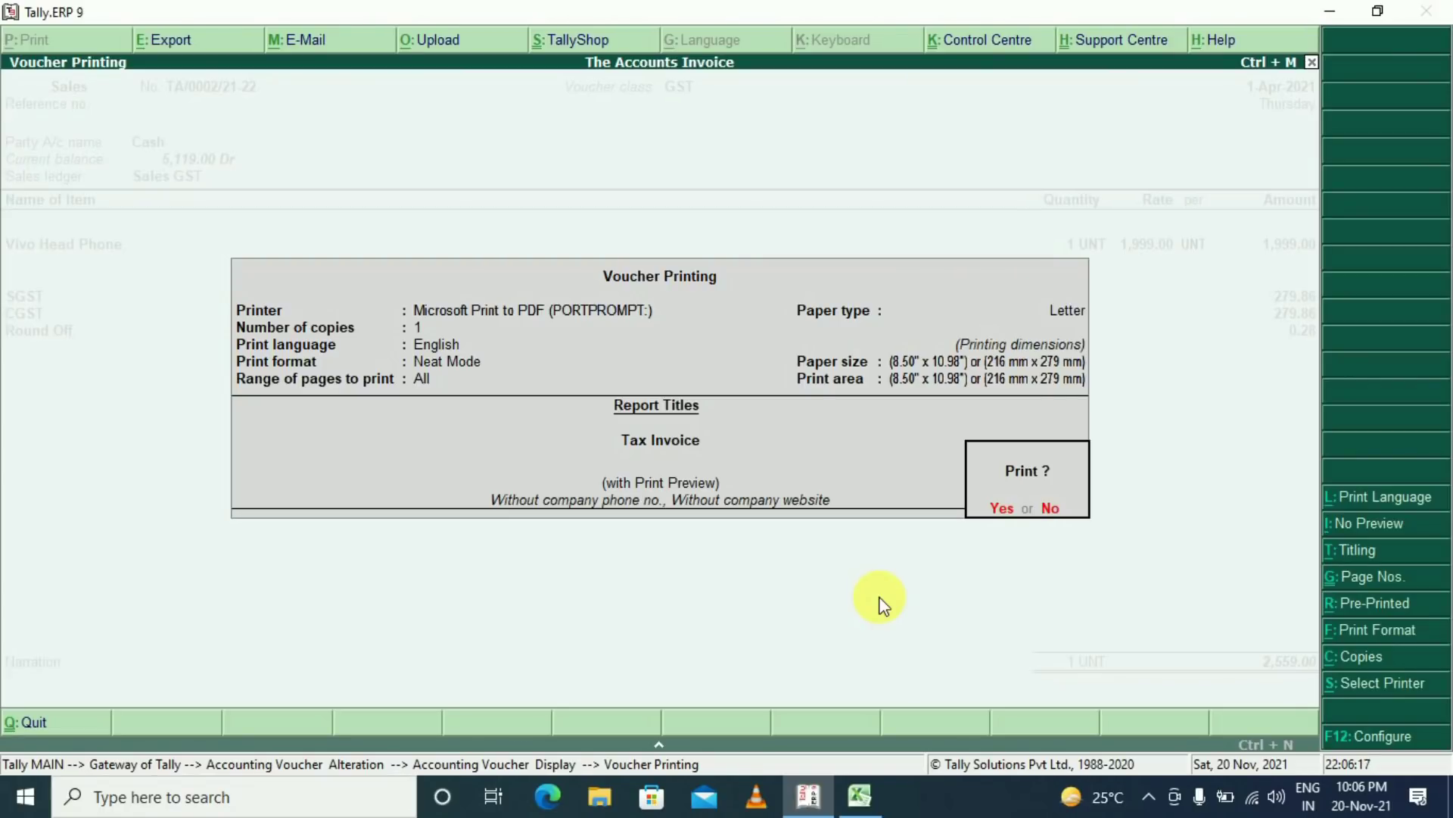
key("Return")
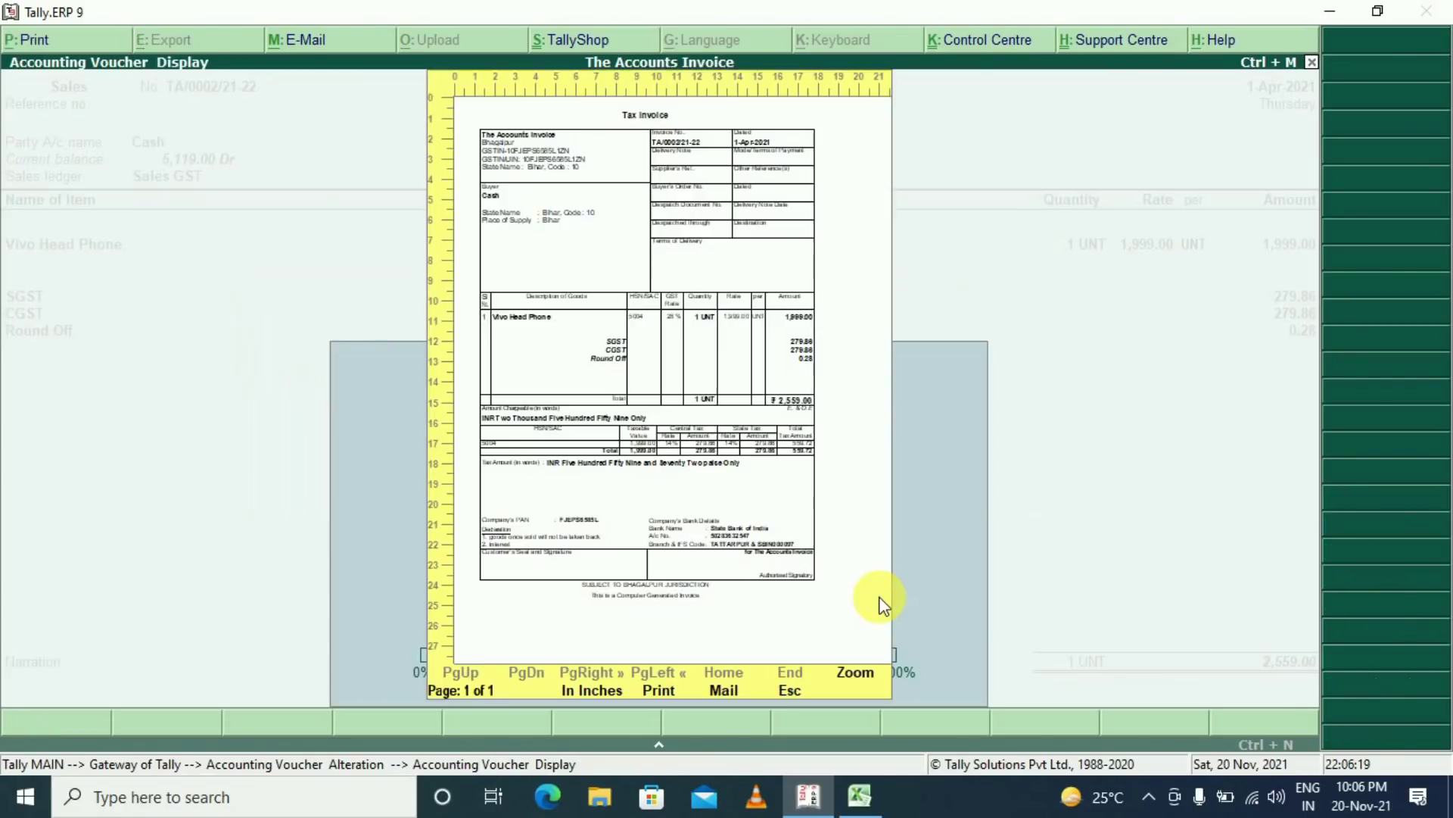
left_click(855, 671)
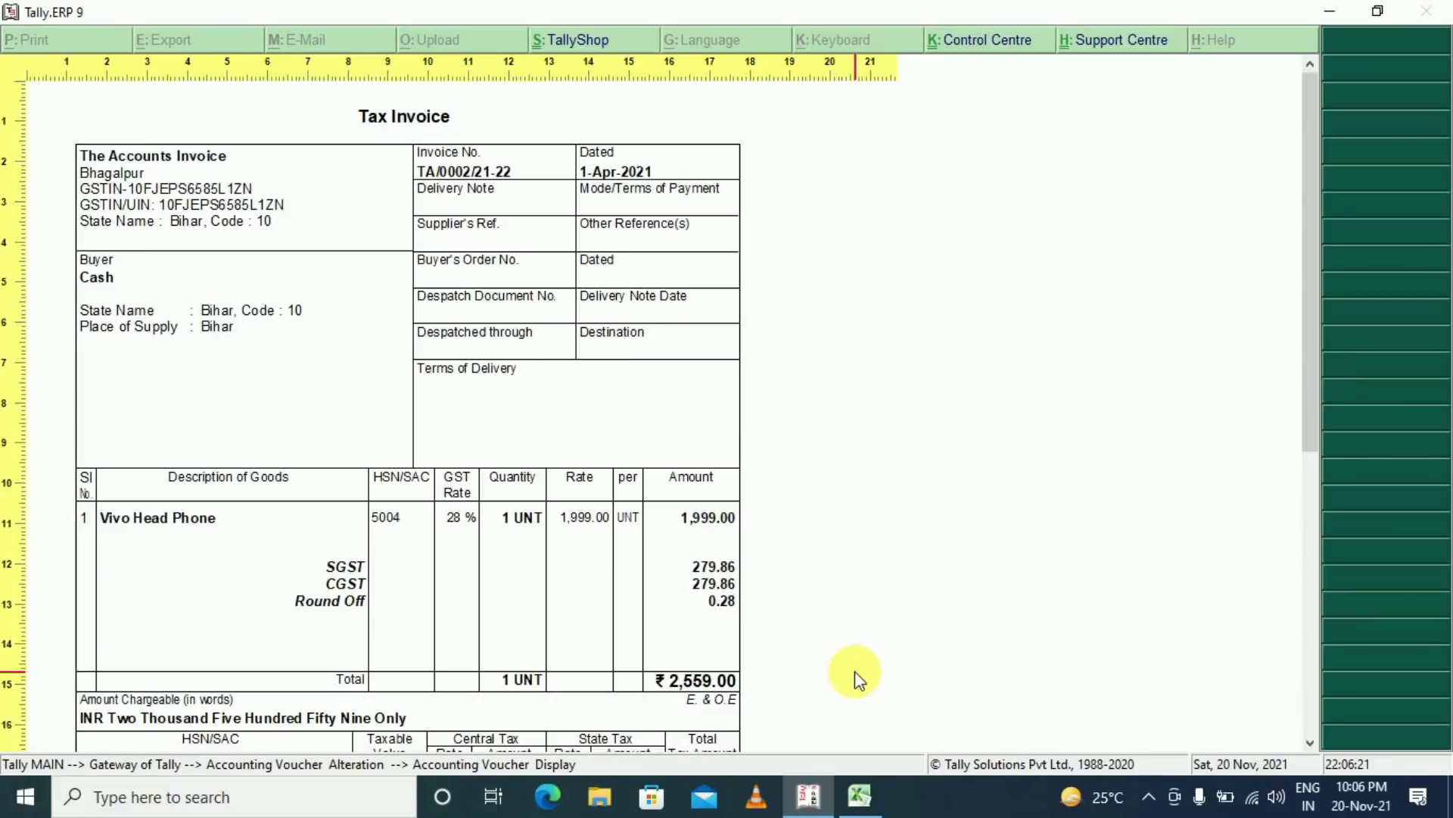
left_click_drag(1314, 238, 1314, 458)
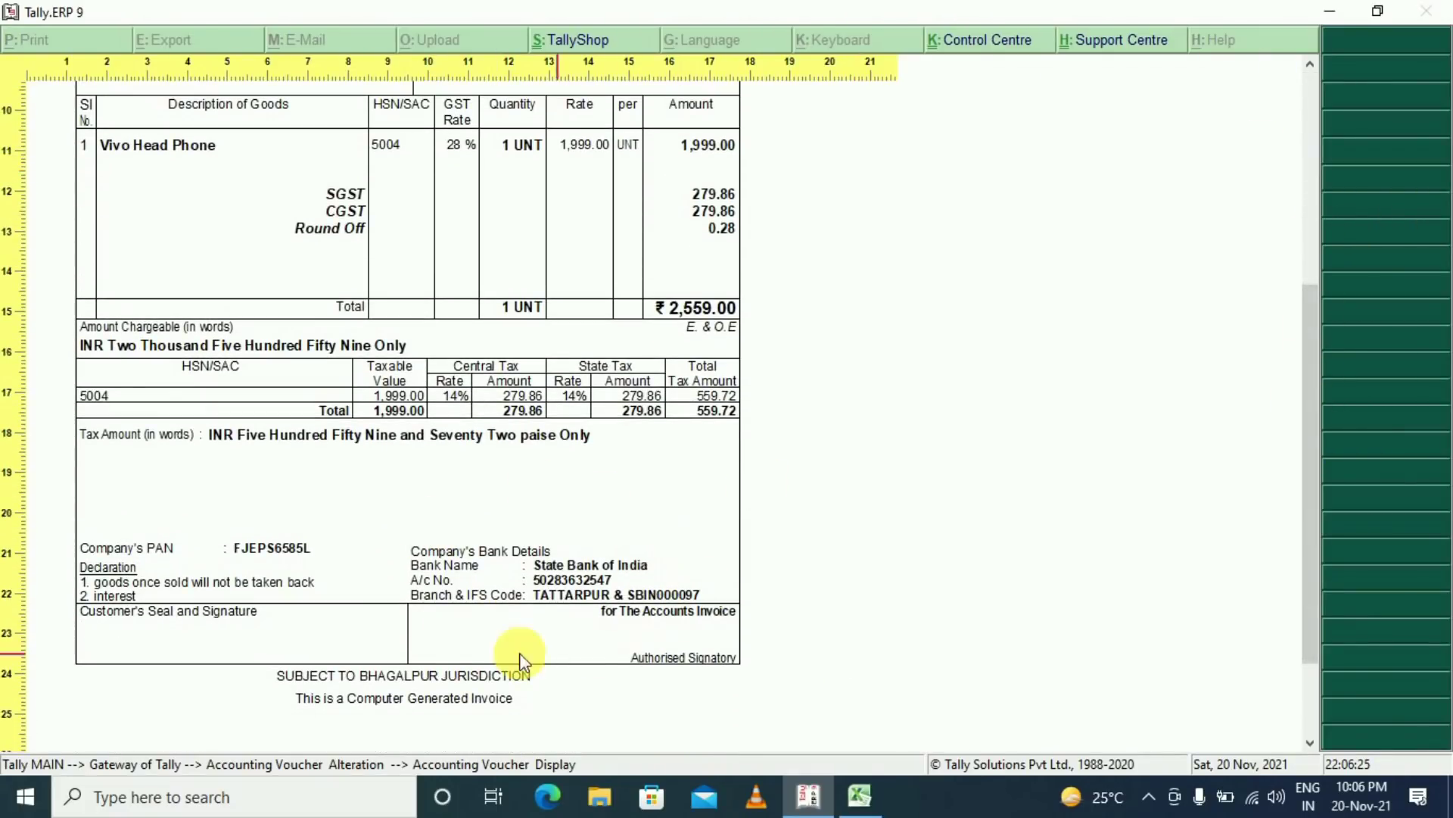
key("alt+z")
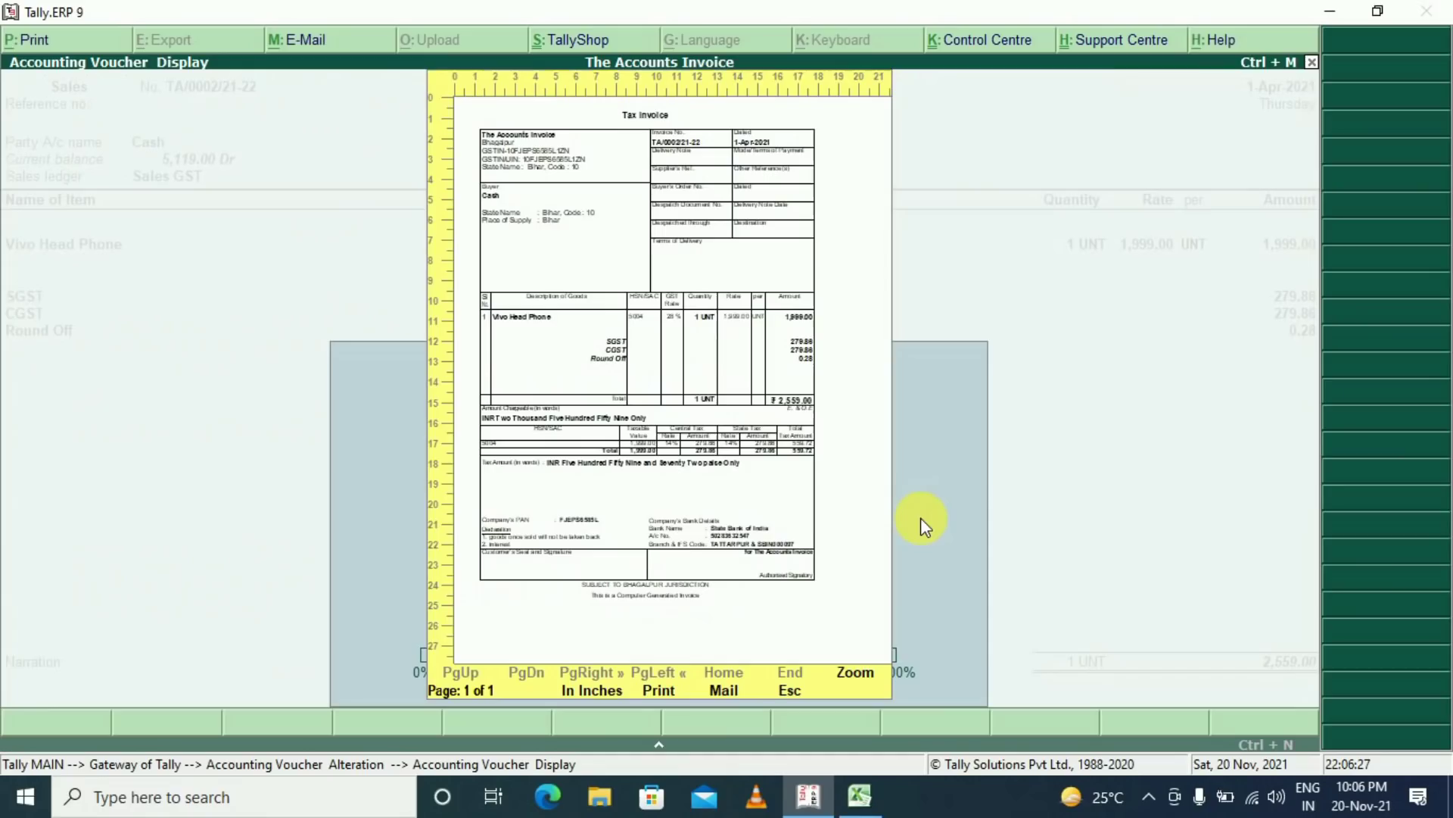
key("Escape")
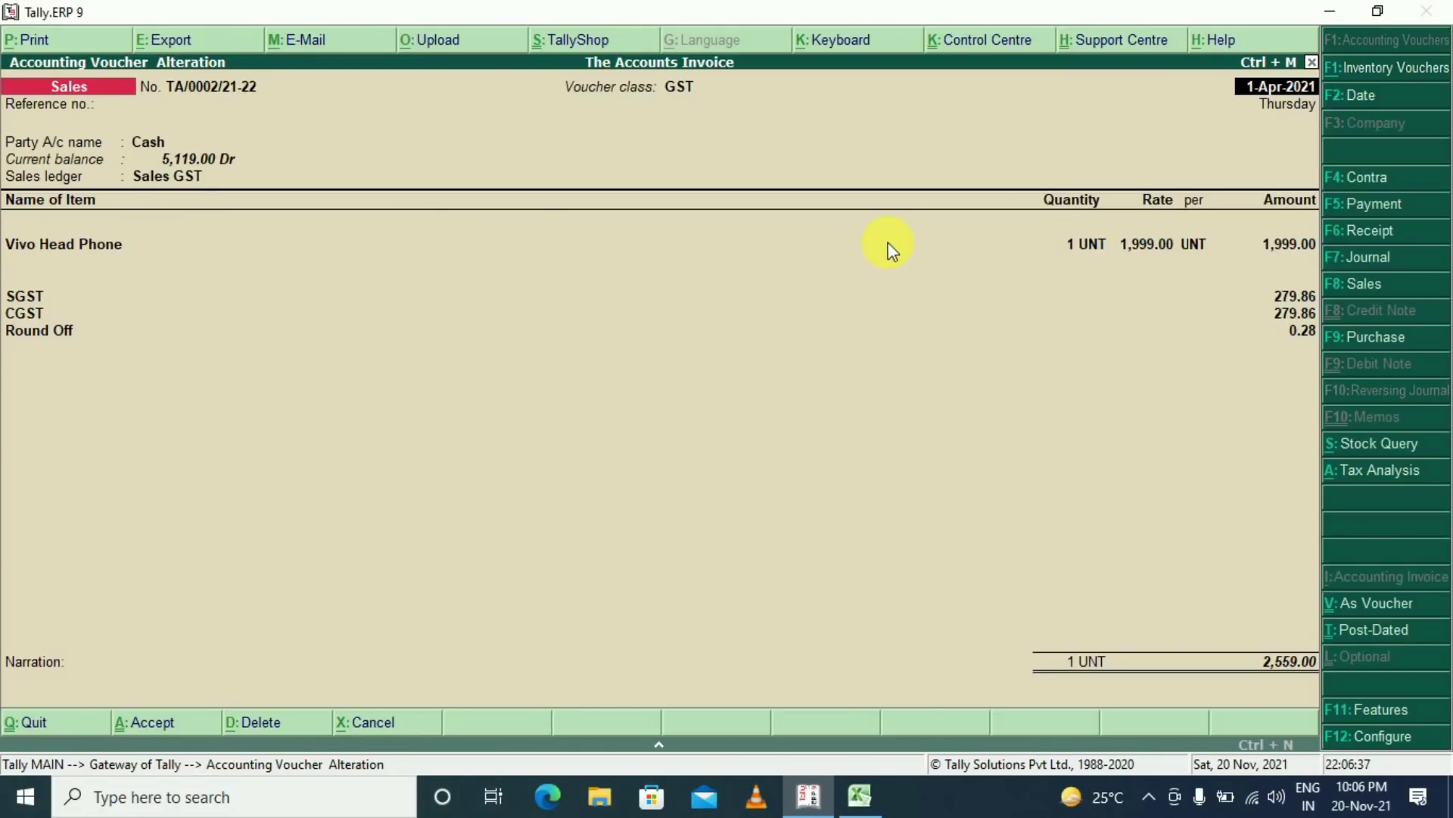
Leave the voucher and open the Sales voucher type for alteration from Accounts Info
key("Escape")
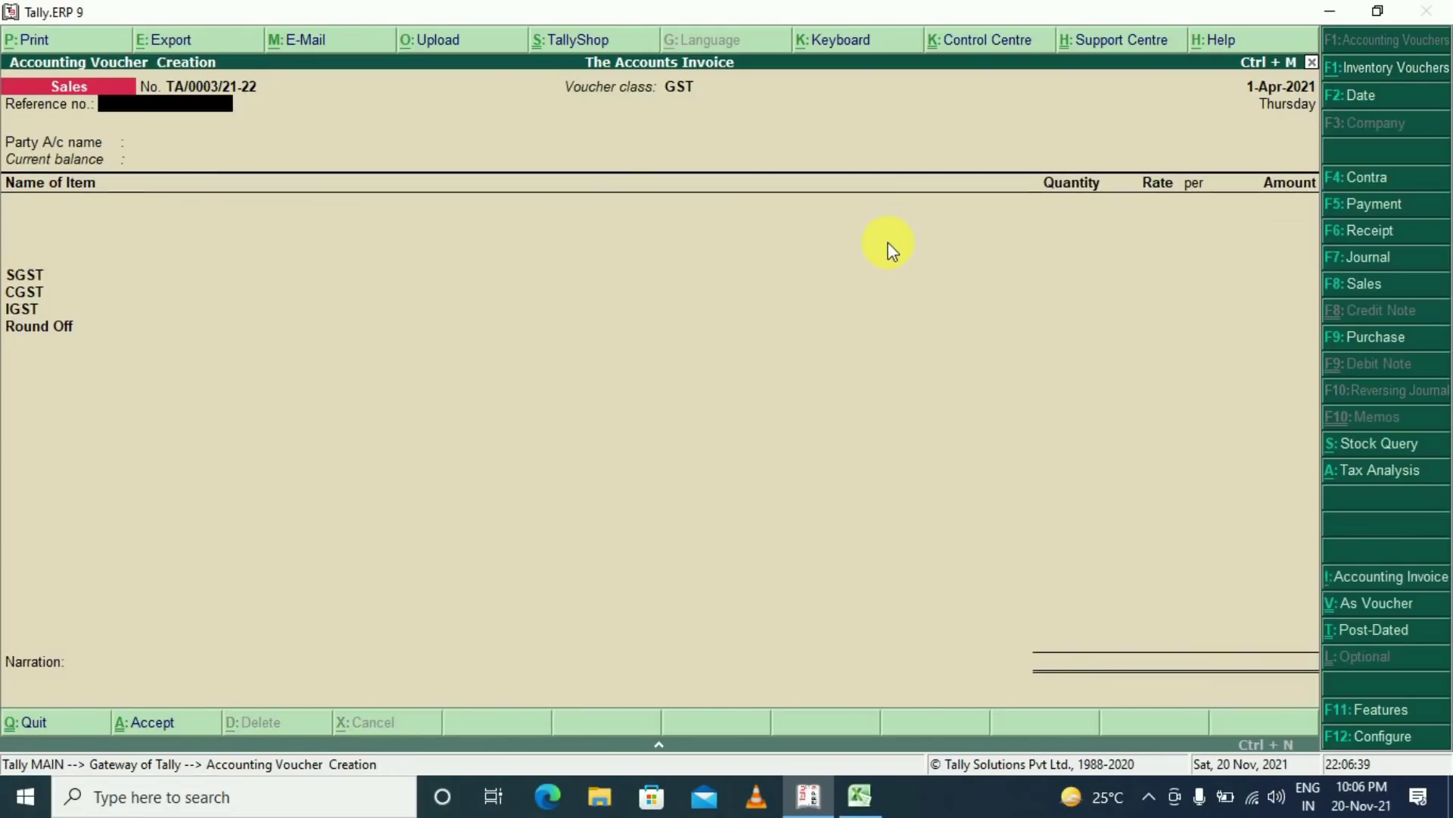
key("y")
key("Escape")
key("n")
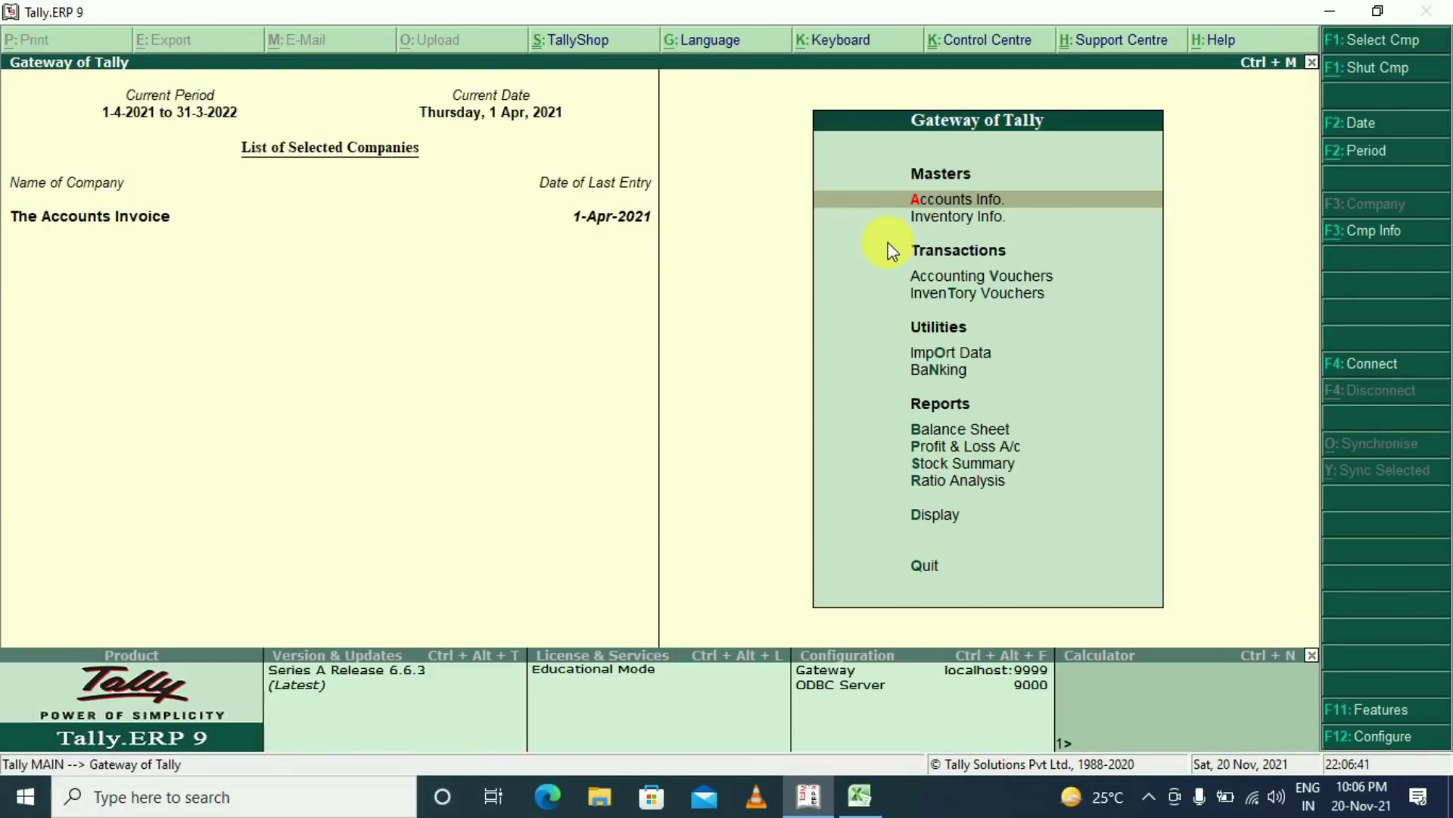
key("Return")
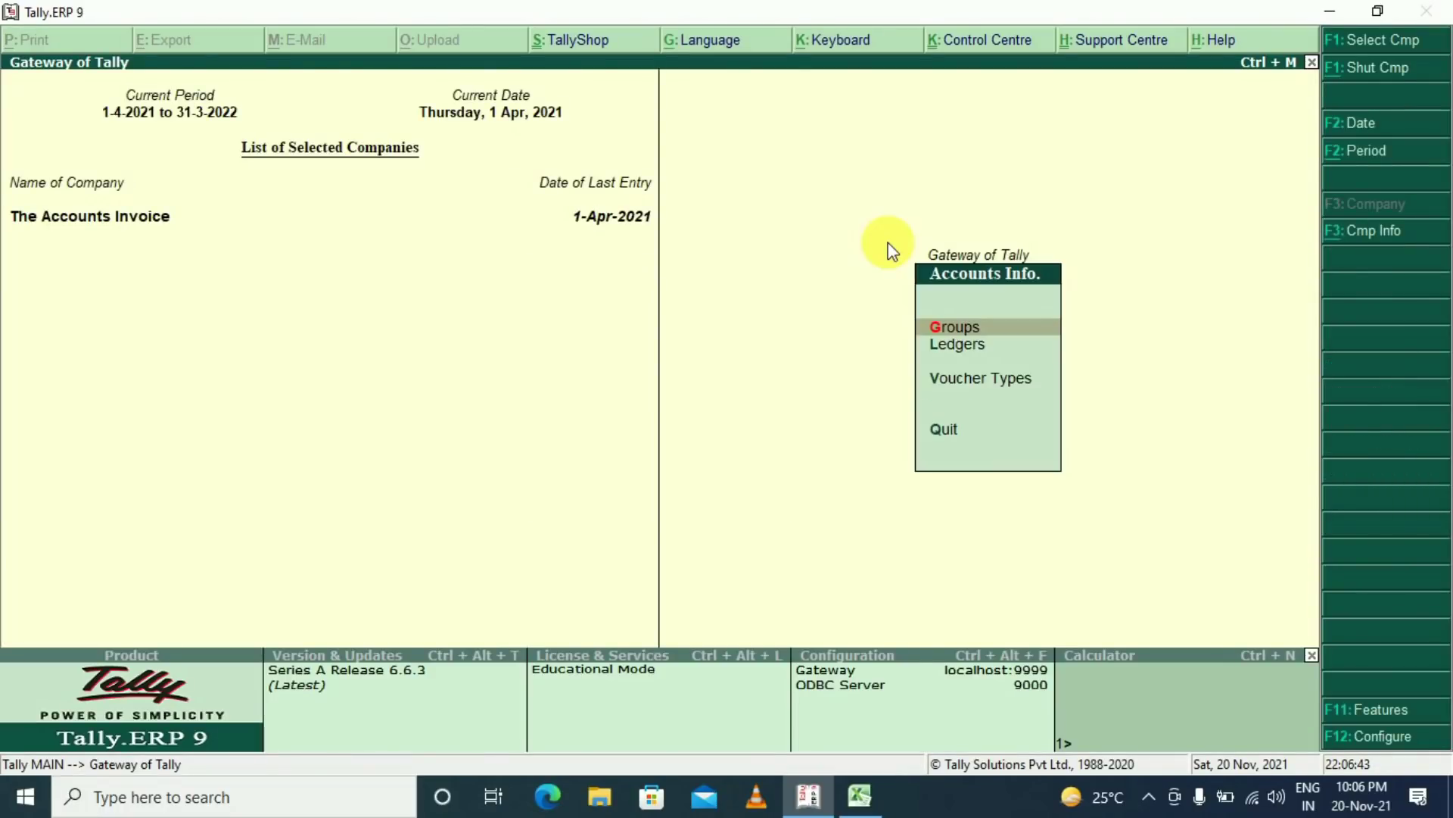
key("Down")
key("Down")
key("Return")
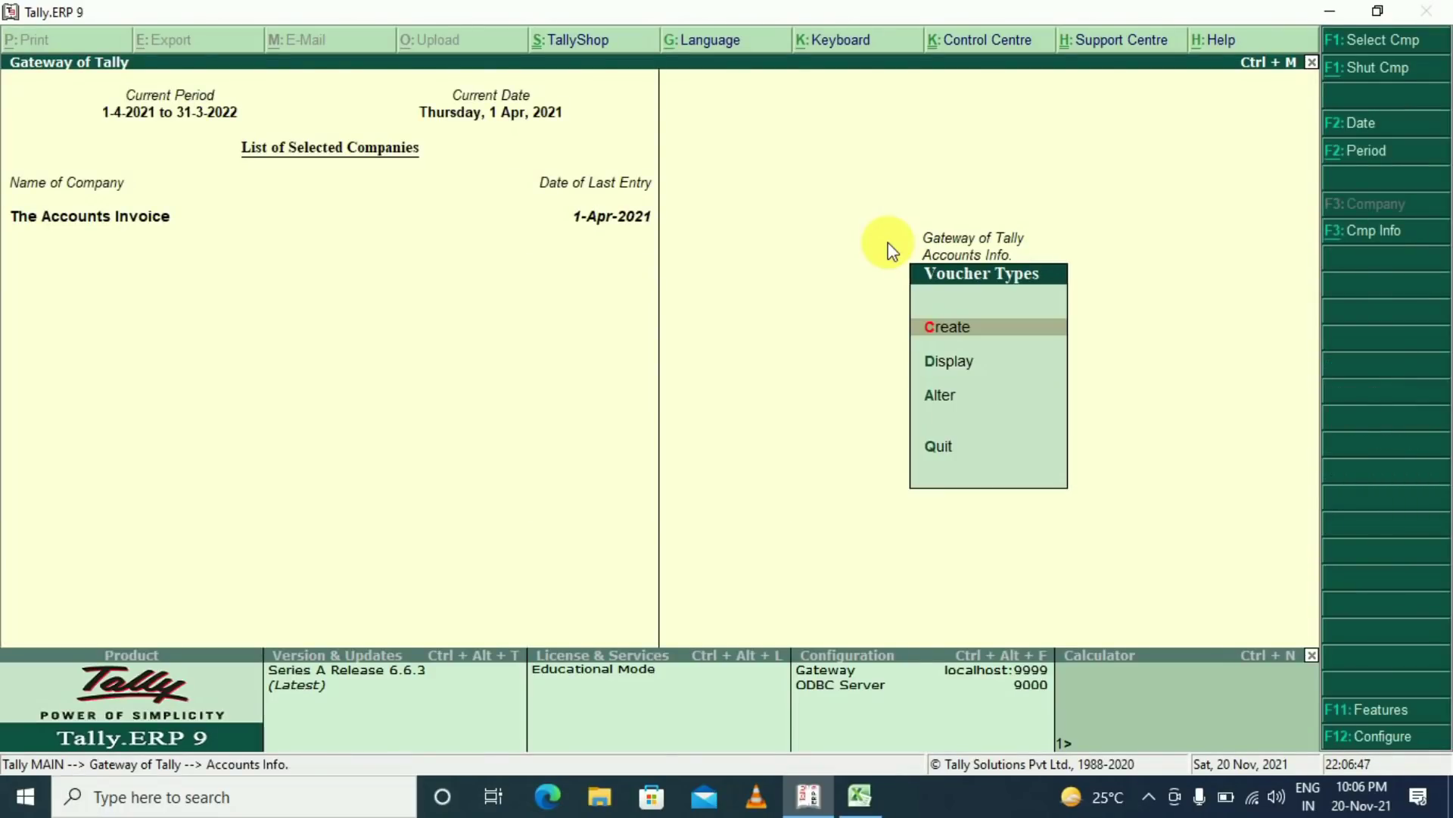
key("Down")
key("Down")
key("Return")
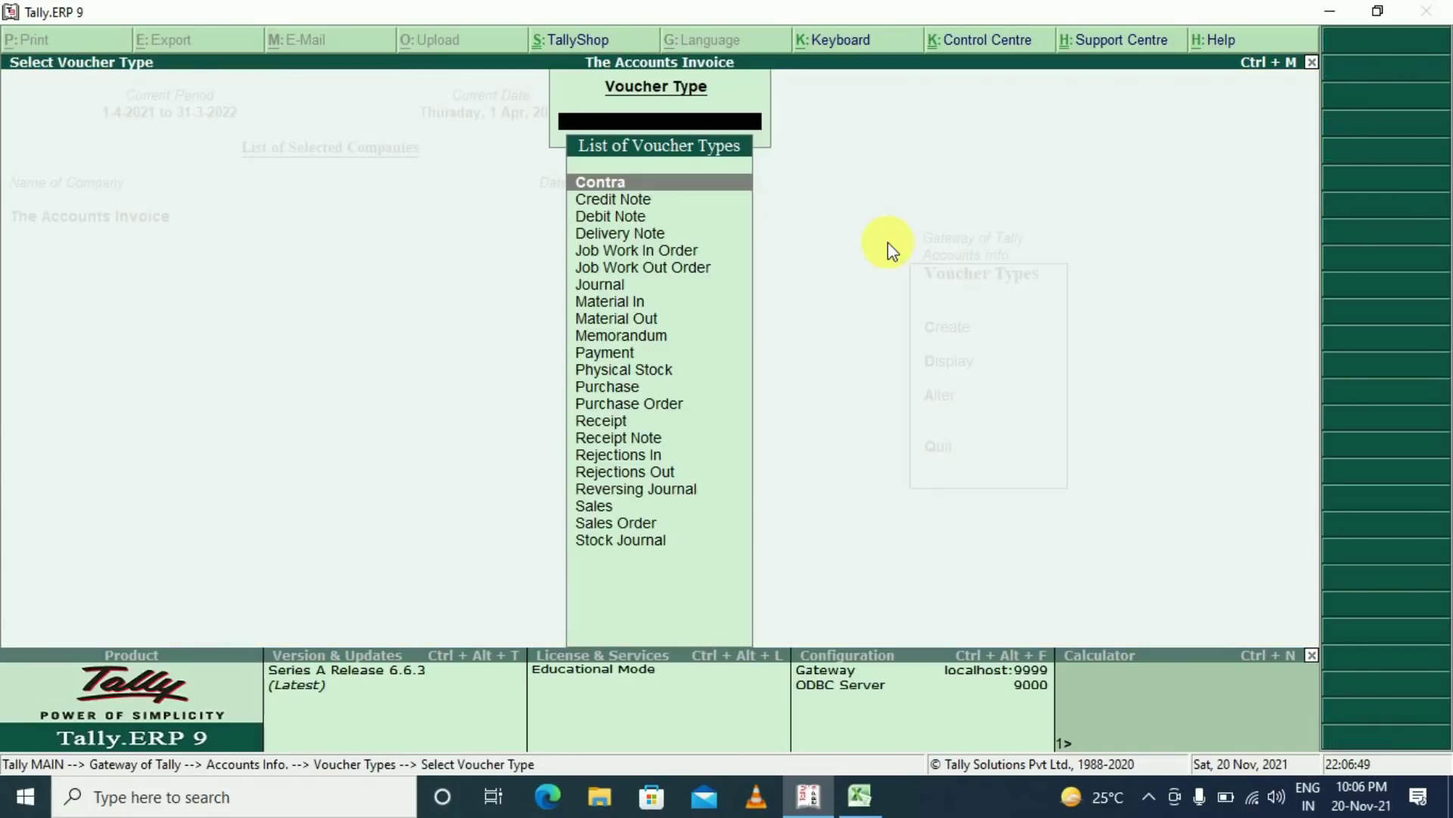
type("SA")
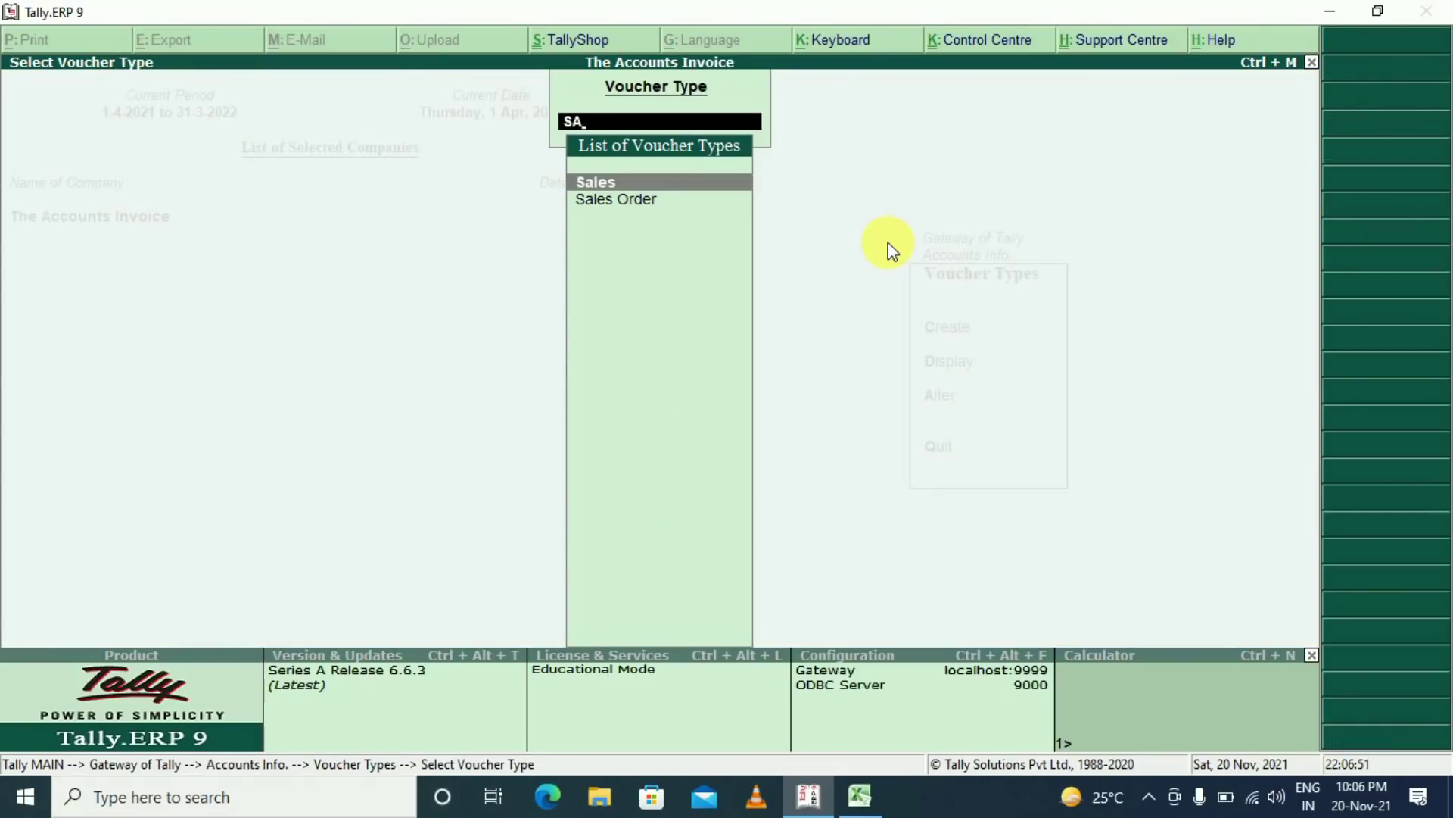
key("Return")
In the GST class, go to the SGST additional entry and start a new ledger there
key("Return")
key("Return")
key("Return")
key("Return")
key("Return")
key("Return")
key("Return")
key("Return")
key("Return")
key("Return")
key("Return")
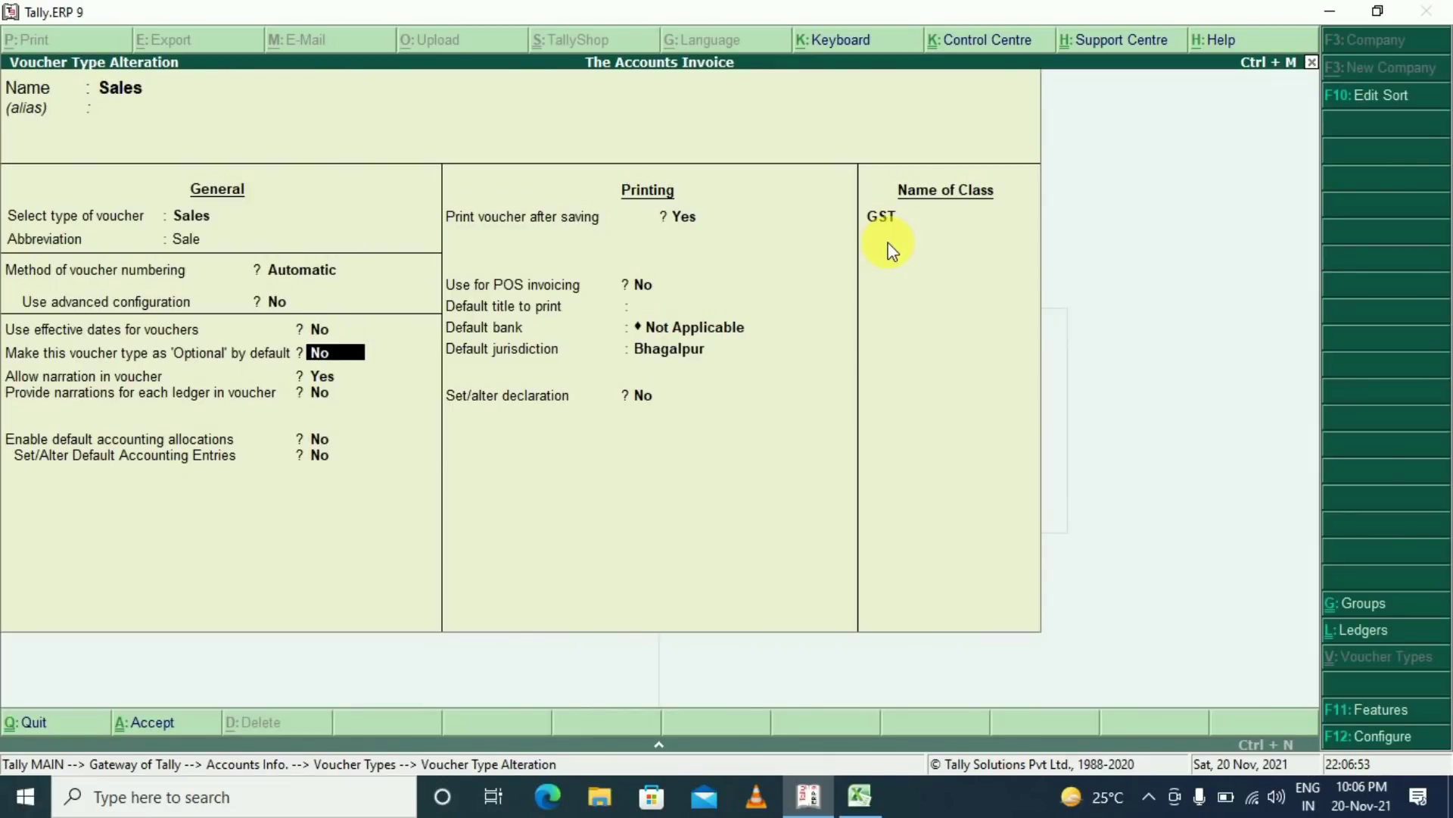
key("Return")
key("Return")
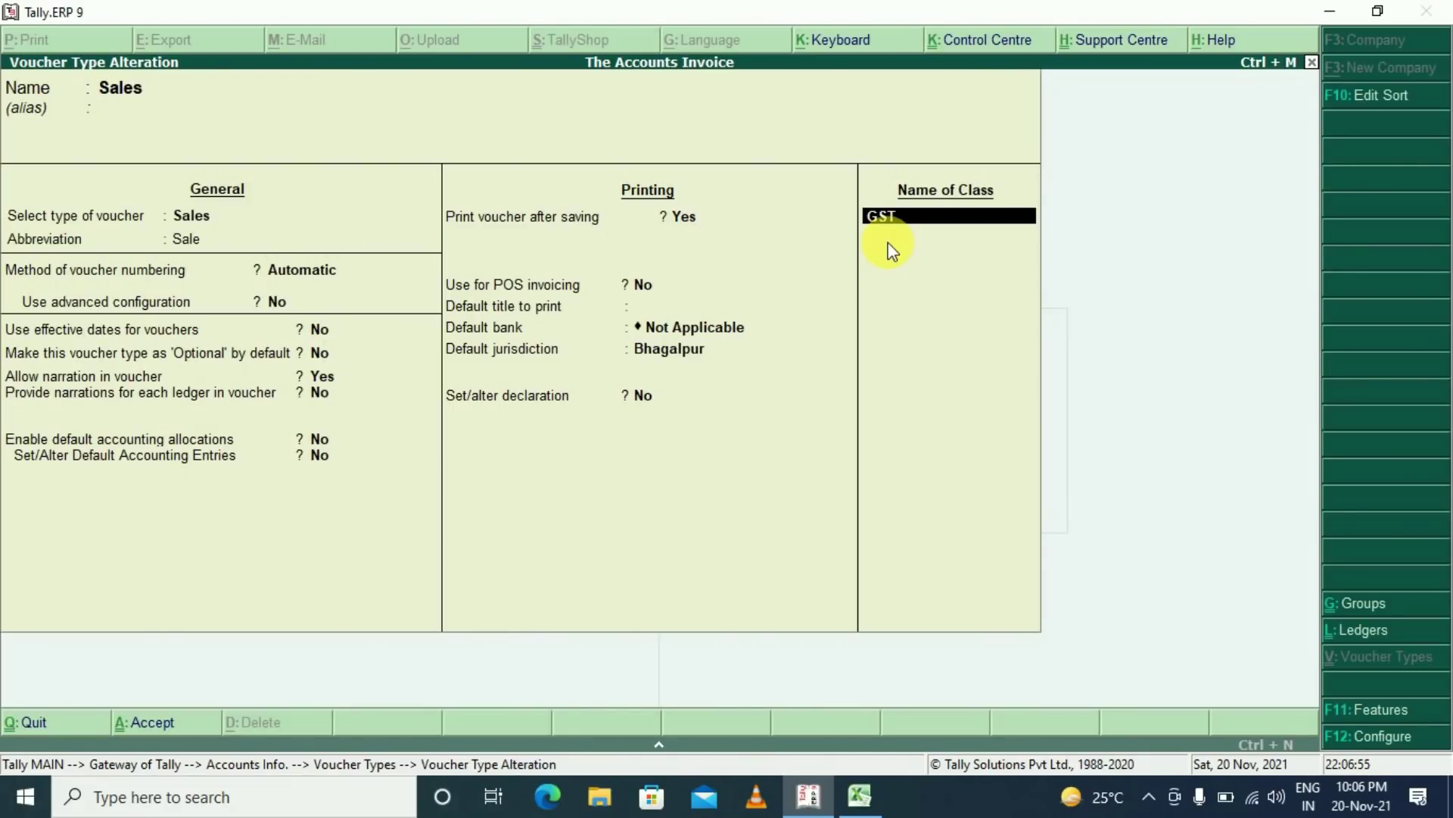
key("Return")
key("Return")
key("Return")
key("Return")
key("Return")
key("Return")
key("Return")
key("Return")
key("Return")
key("Return")
key("Return")
key("Return")
key("Return")
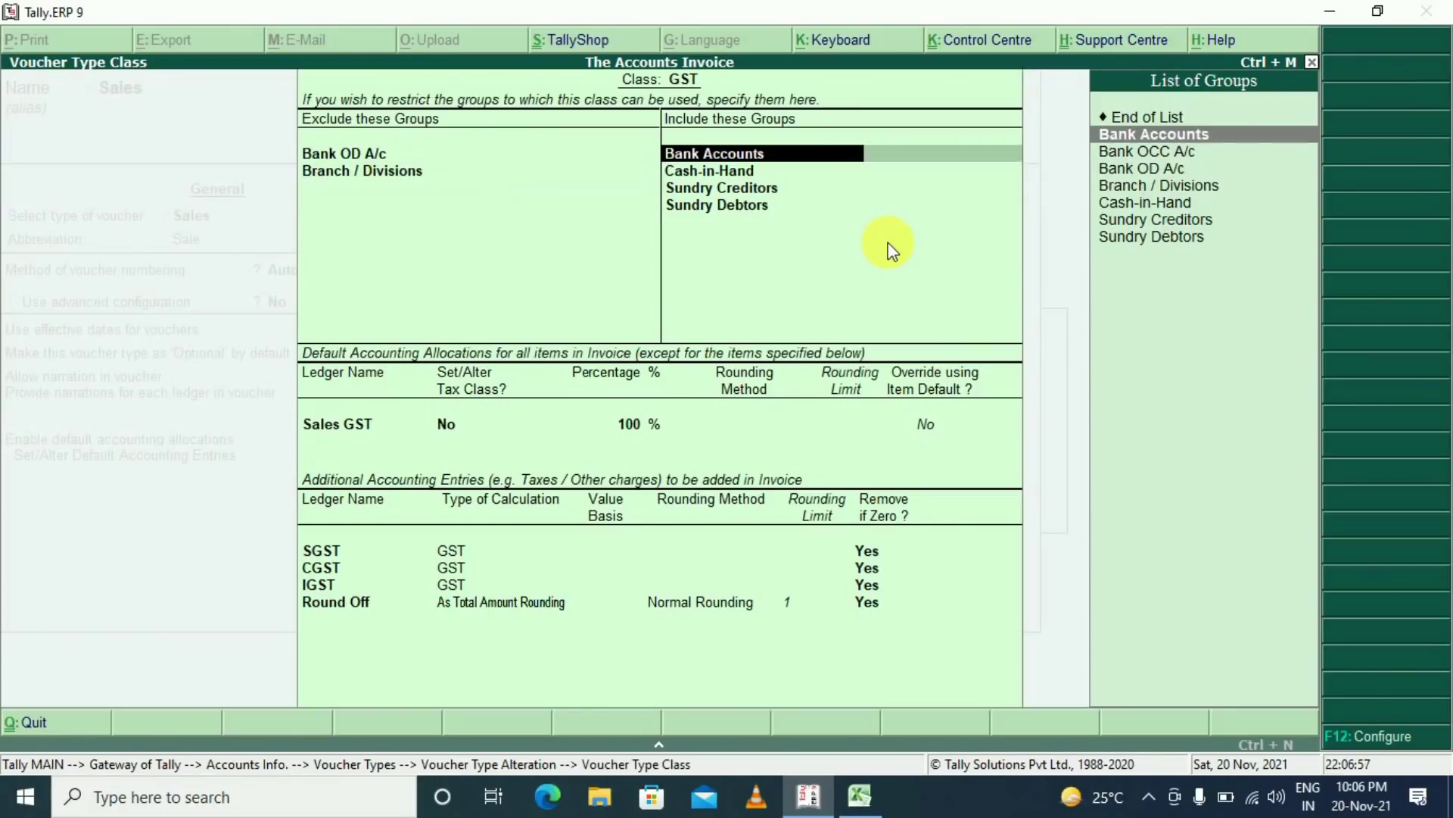
key("Return")
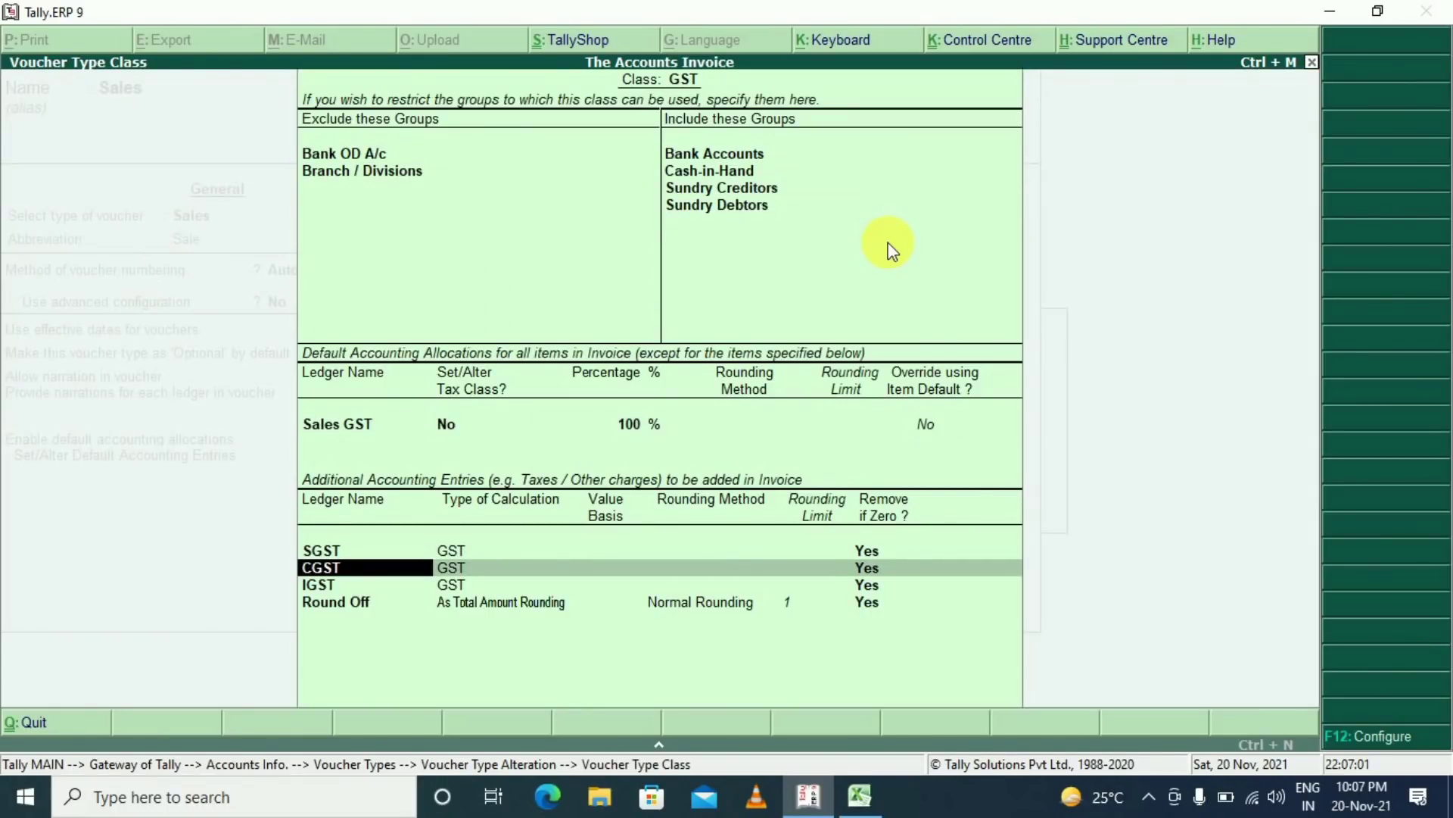
key("BackSpace")
key("BackSpace")
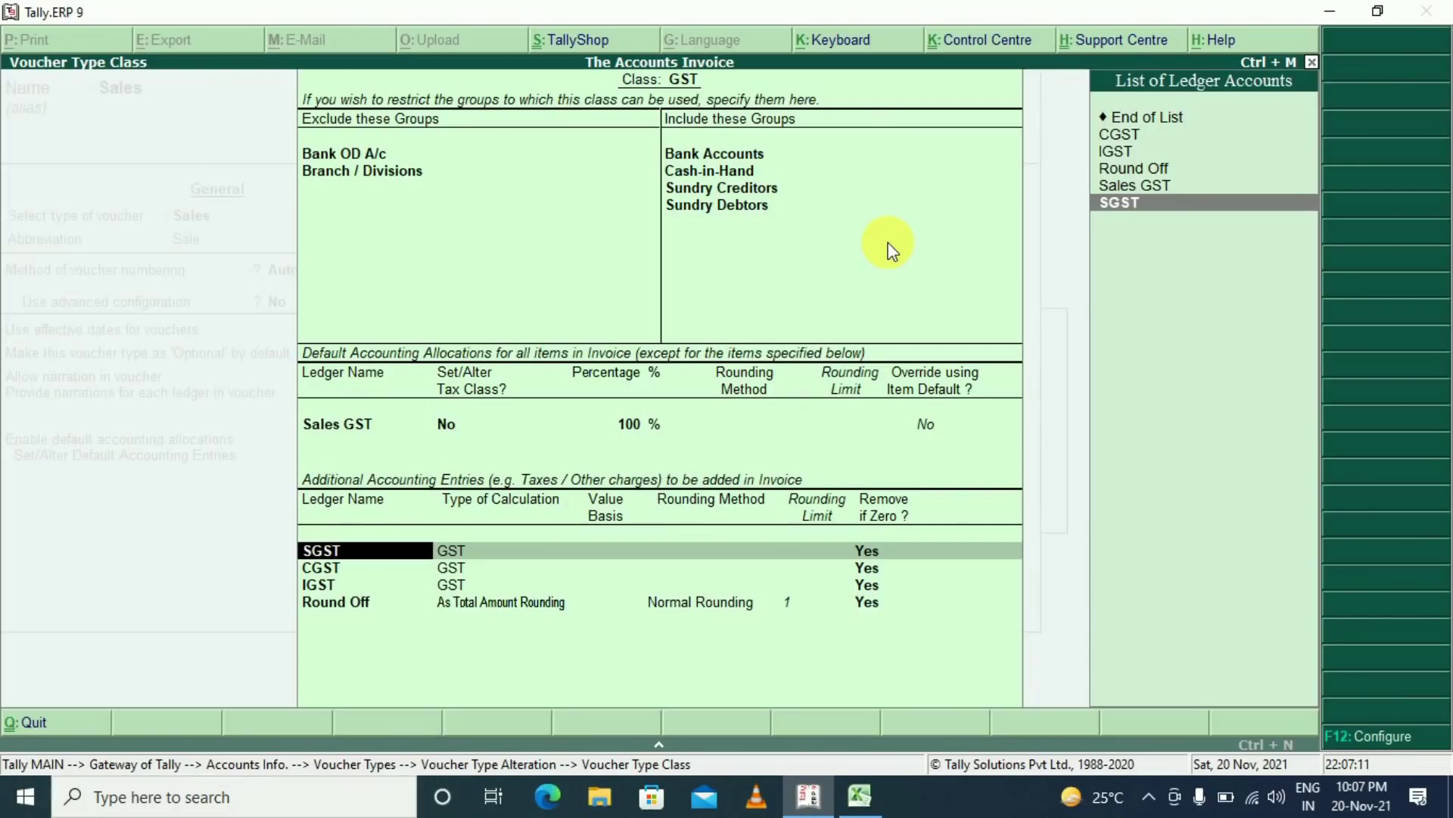
key("alt+c")
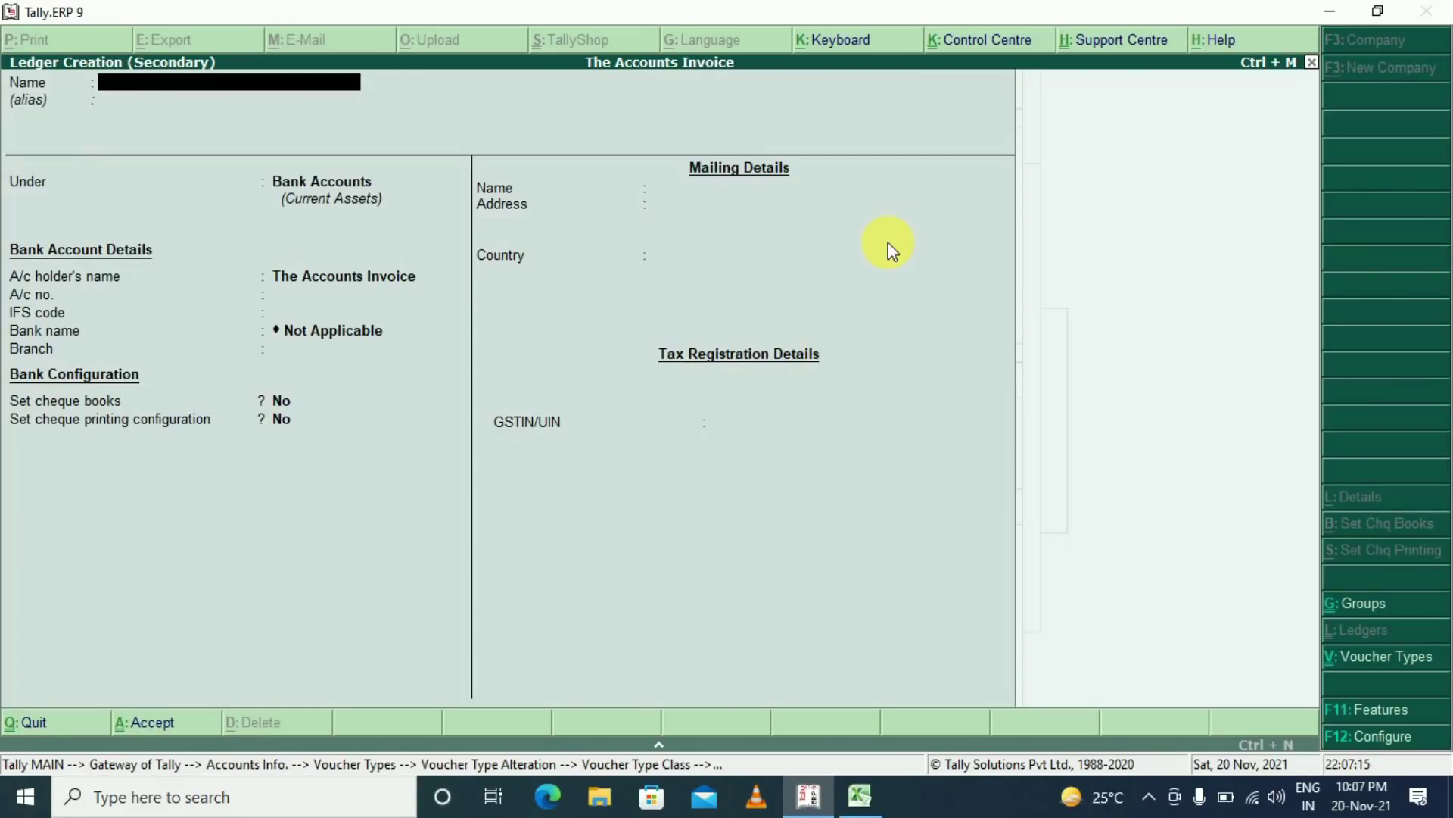
Name the new ledger 'Freight & Fowerding Ch.', copying the name from the Excel sheet
type("FREGITH")
key("BackSpace")
key("BackSpace")
key("BackSpace")
key("BackSpace")
key("BackSpace")
key("BackSpace")
key("BackSpace")
key("alt+Tab")
key("Left")
key("Left")
key("Left")
key("Down")
key("Down")
key("Down")
key("Down")
key("Left")
key("Left")
key("Left")
key("Down")
key("Right")
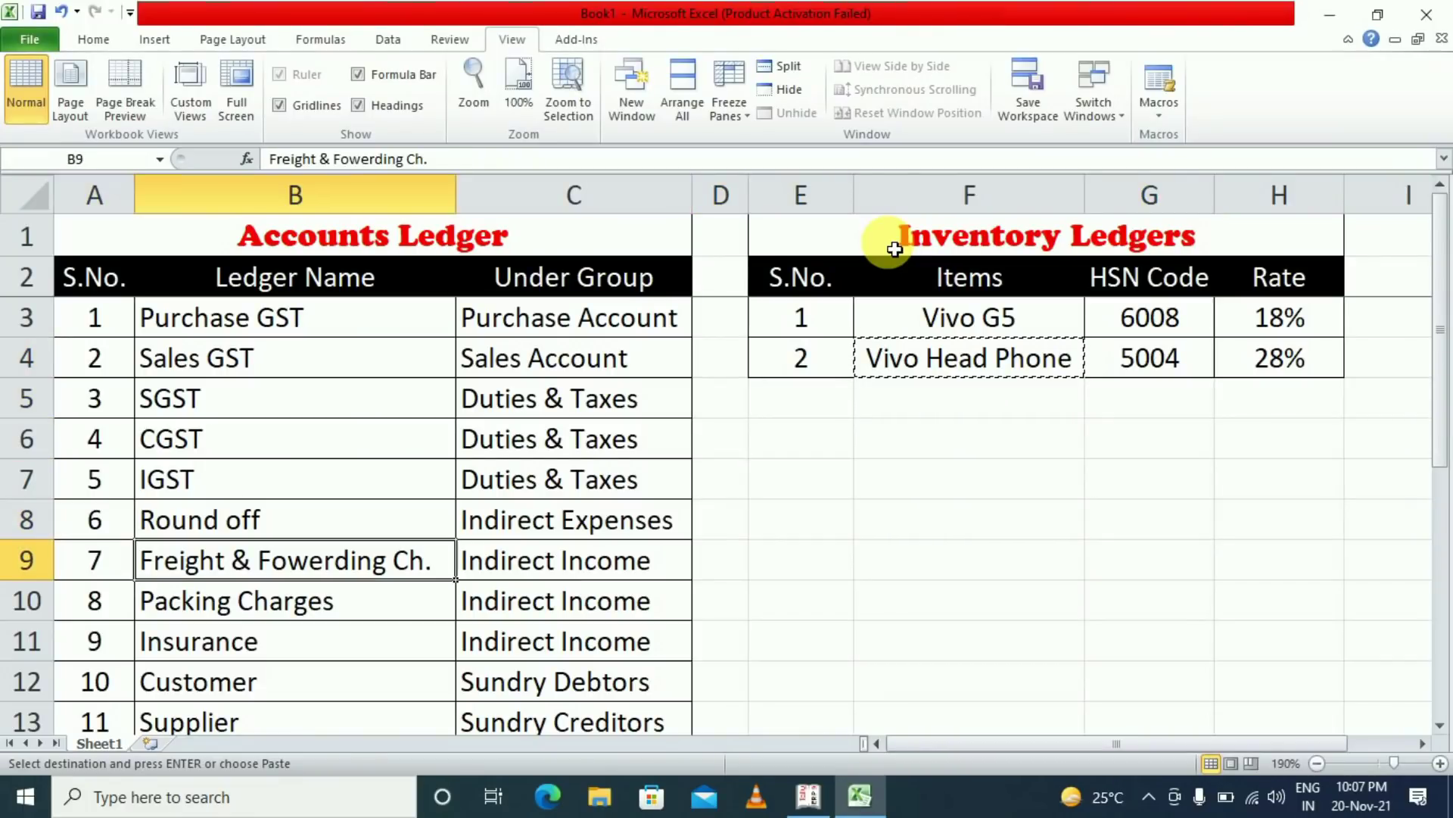
key("ctrl+c")
key("alt+Tab")
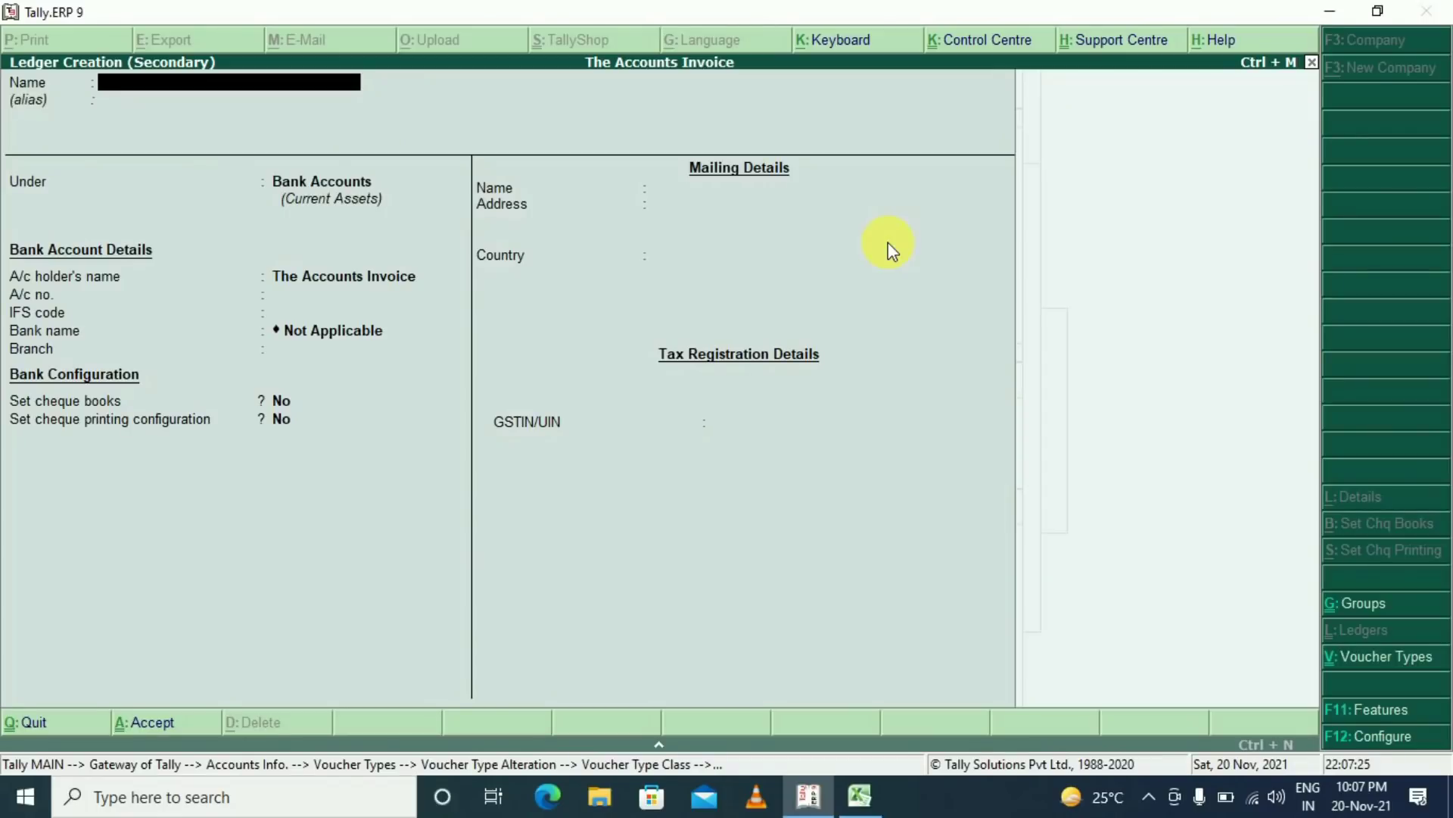
key("ctrl+alt+v")
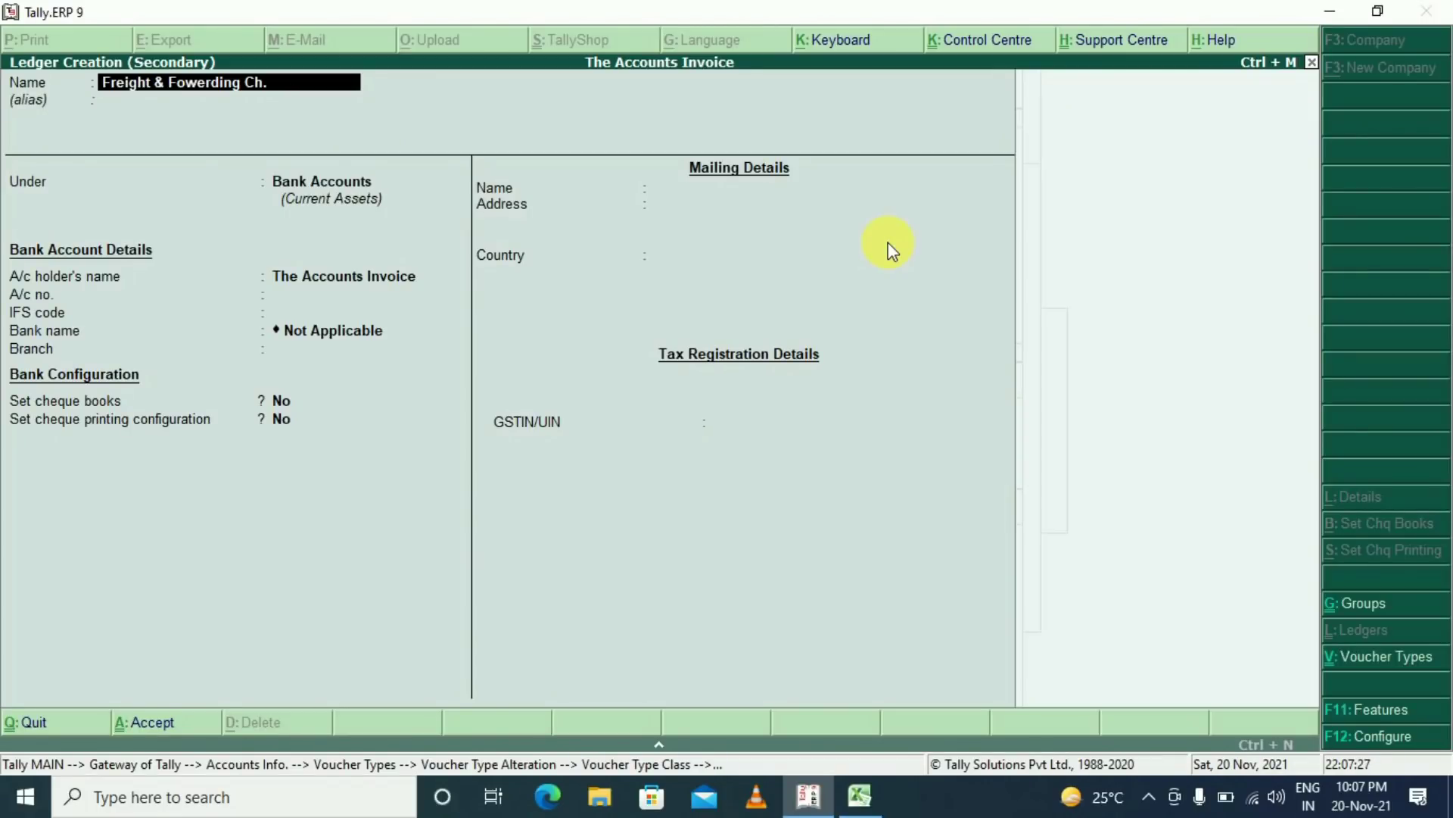
key("Return")
key("Return")
Place the freight ledger under Indirect Incomes with GST marked Not Applicable
type("IND")
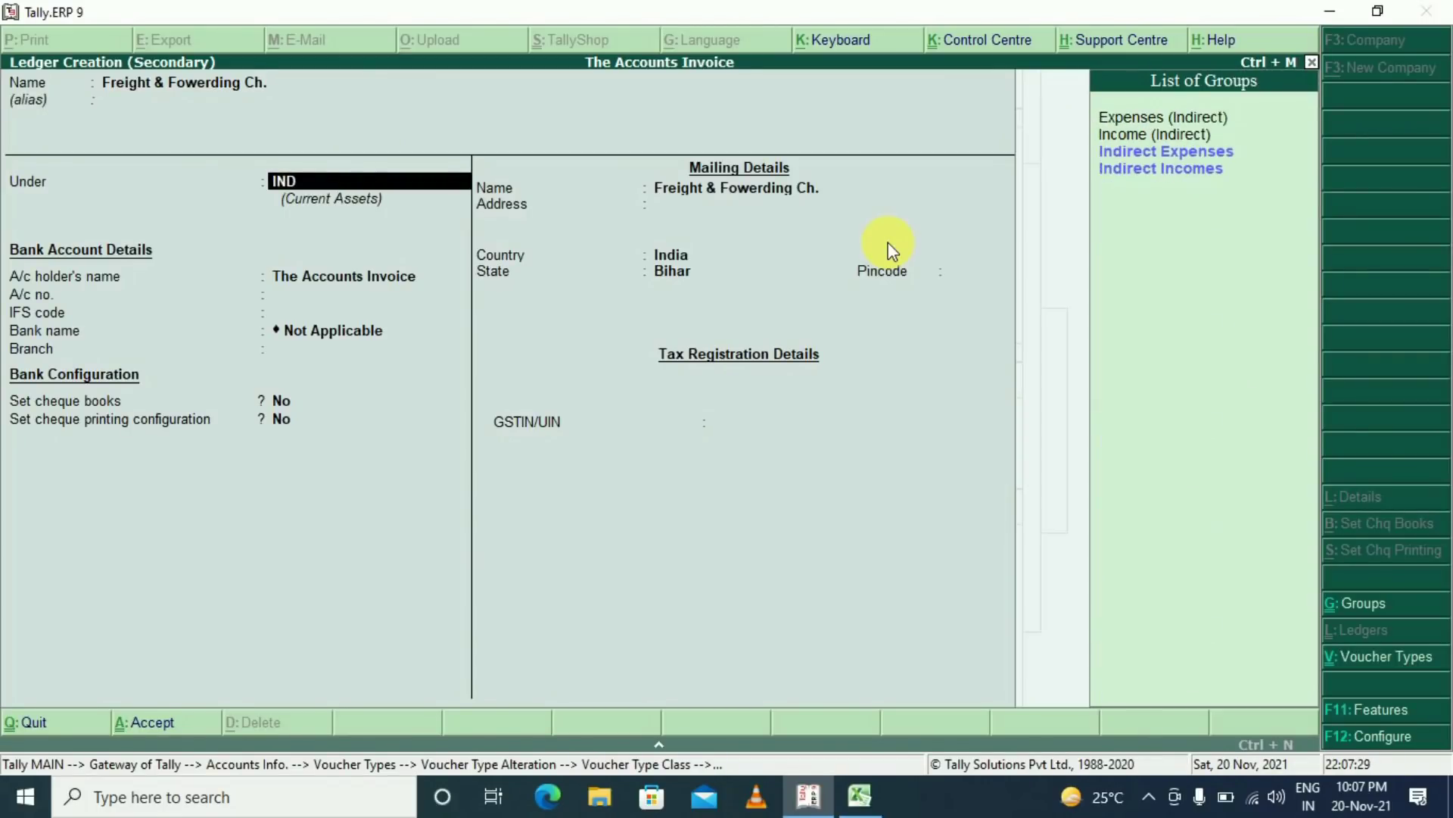
key("Down")
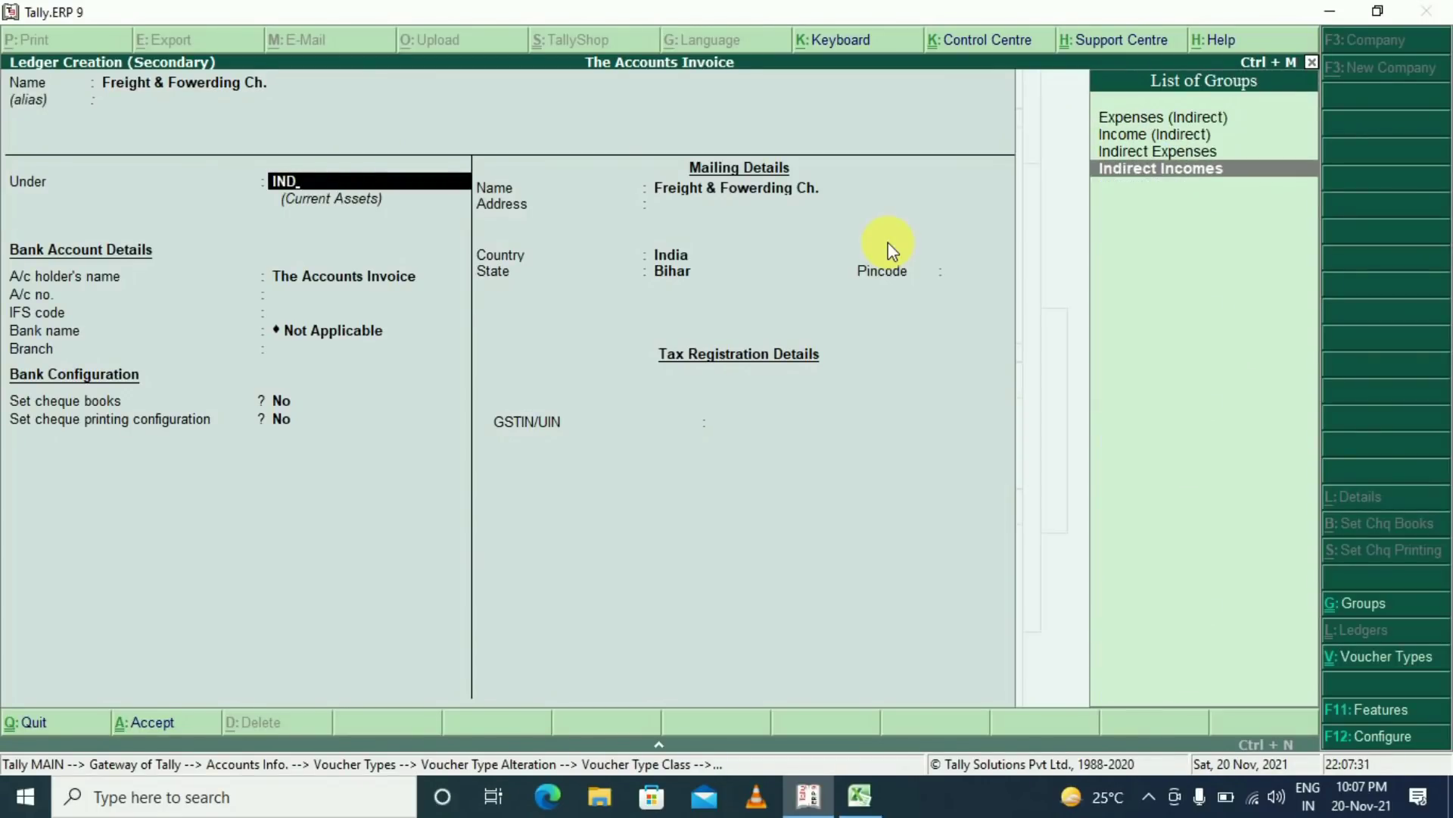
key("Return")
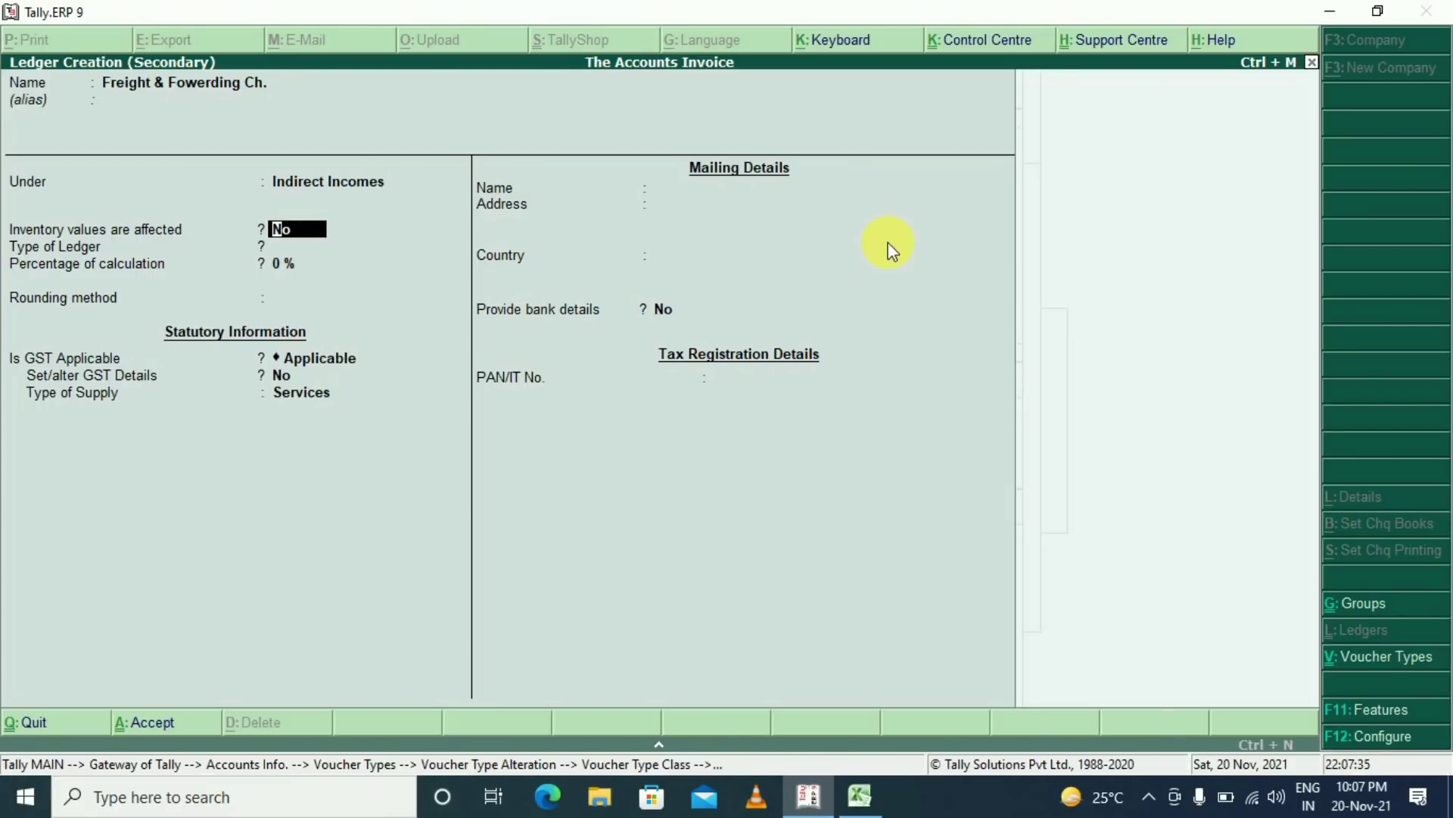
key("Return")
key("Return")
key("Return")
key("Return")
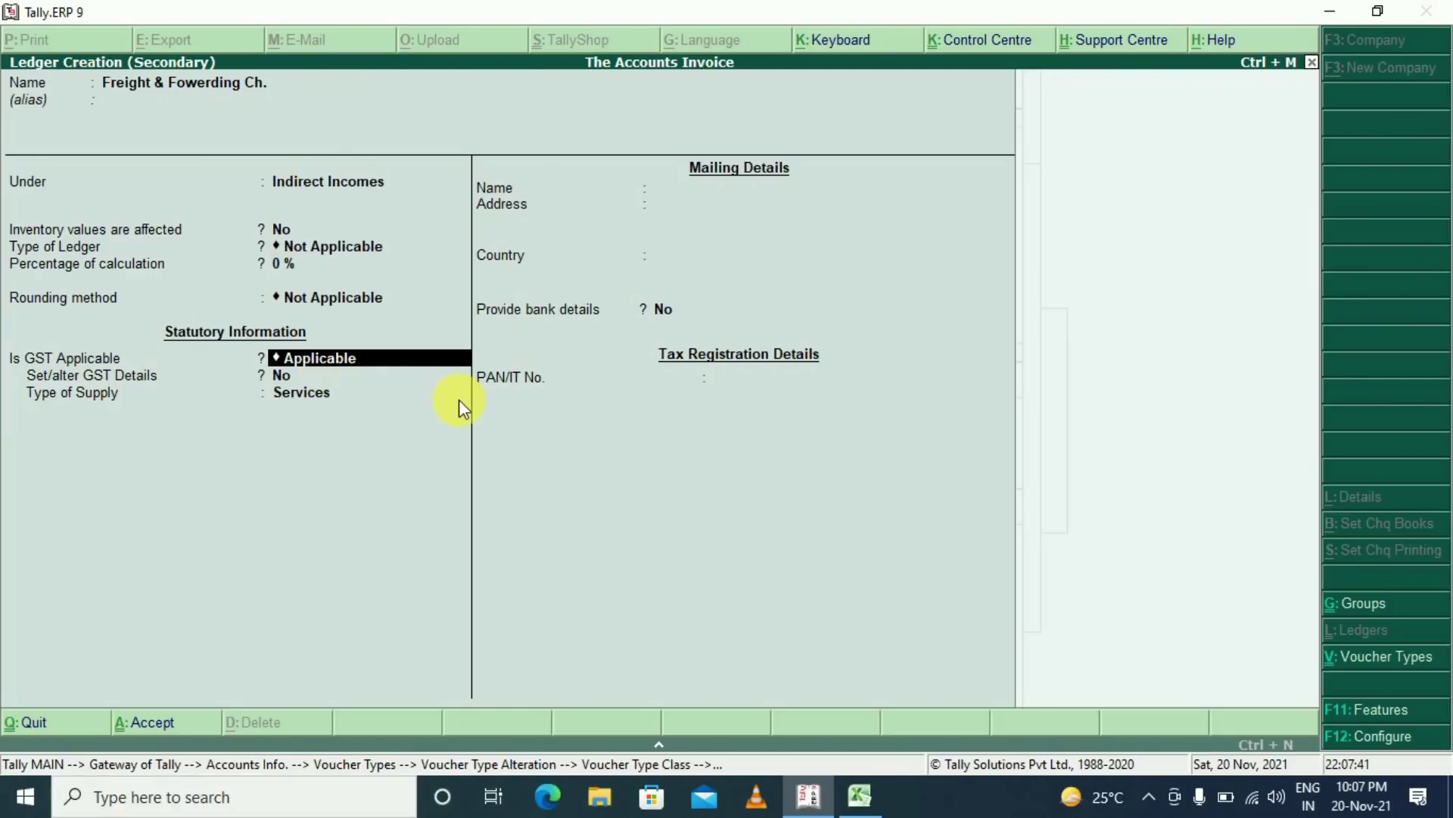
key("BackSpace")
type("n")
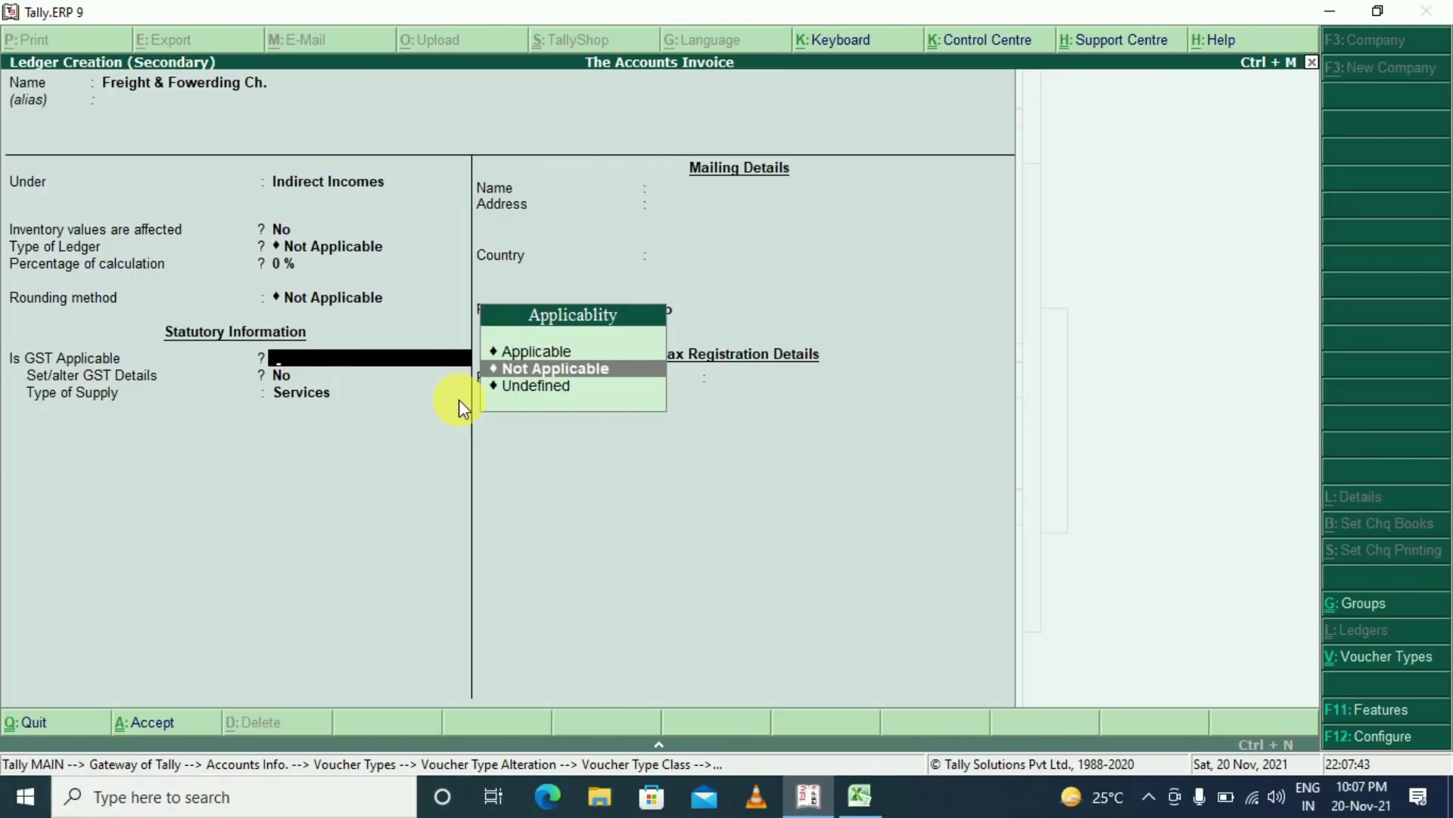
key("Return")
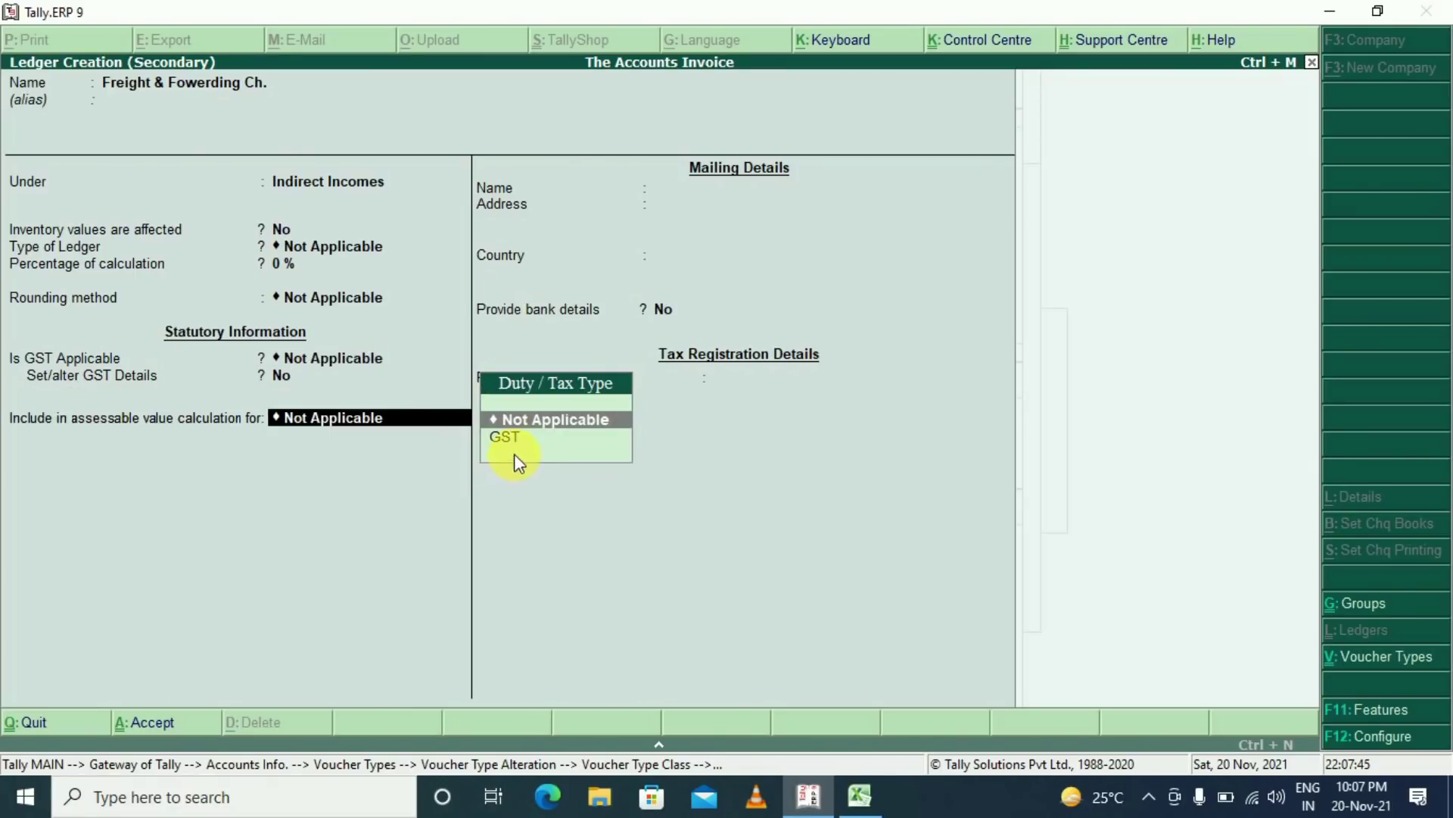
Include it in GST assessable value apportioned to Both, save it, and set As User Defined Value
left_click(506, 438)
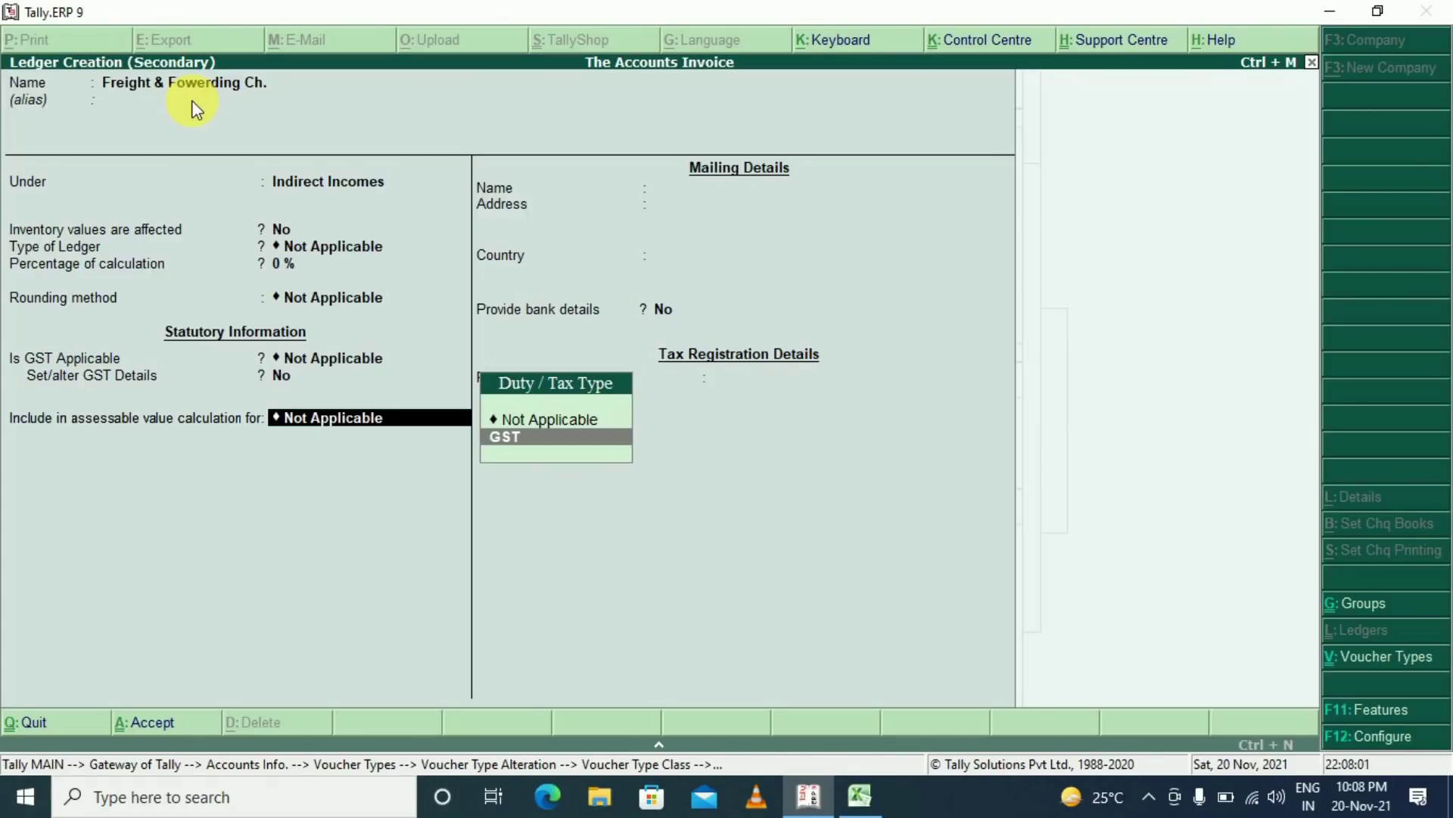
left_click(580, 445)
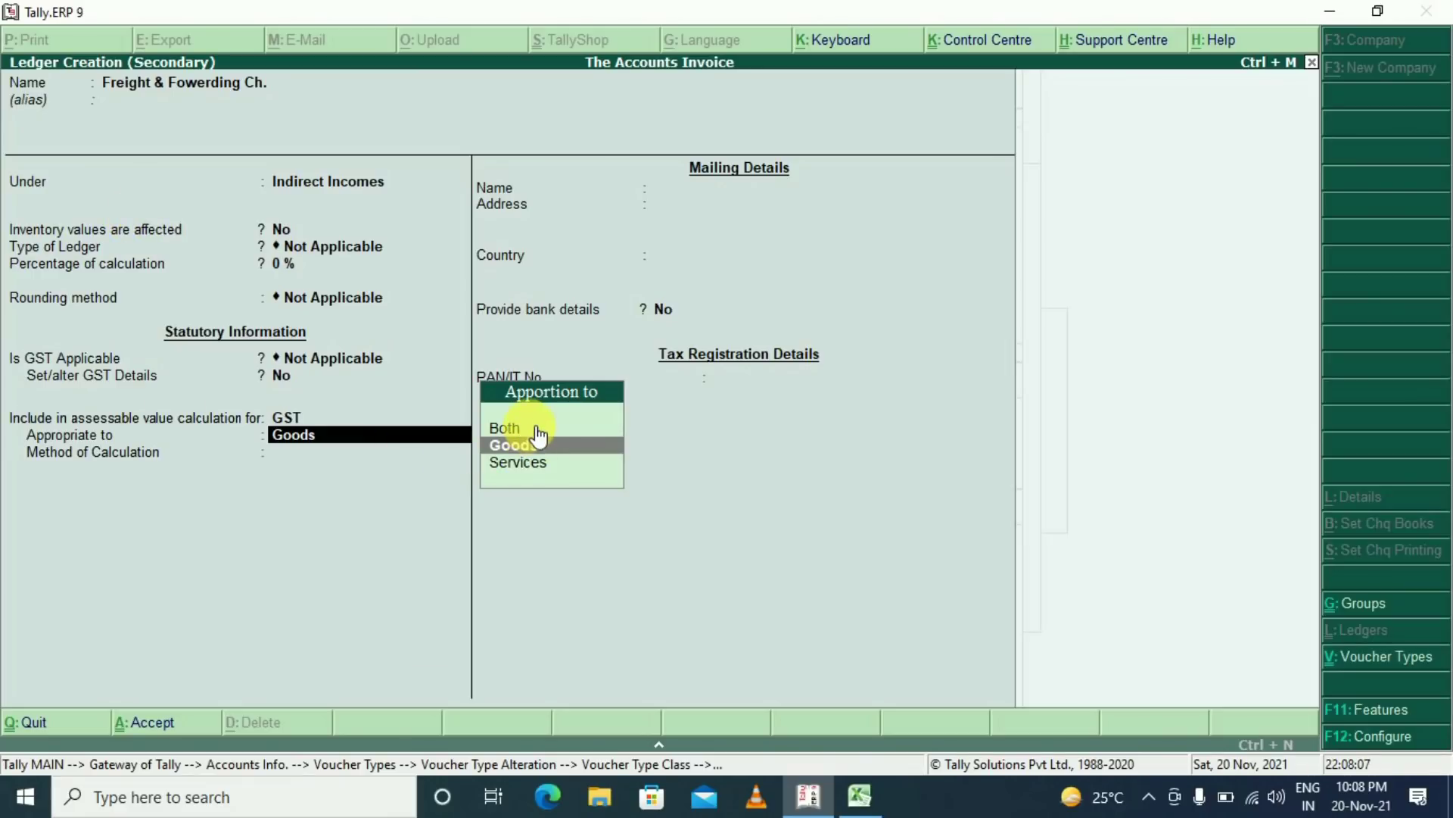
key("Up")
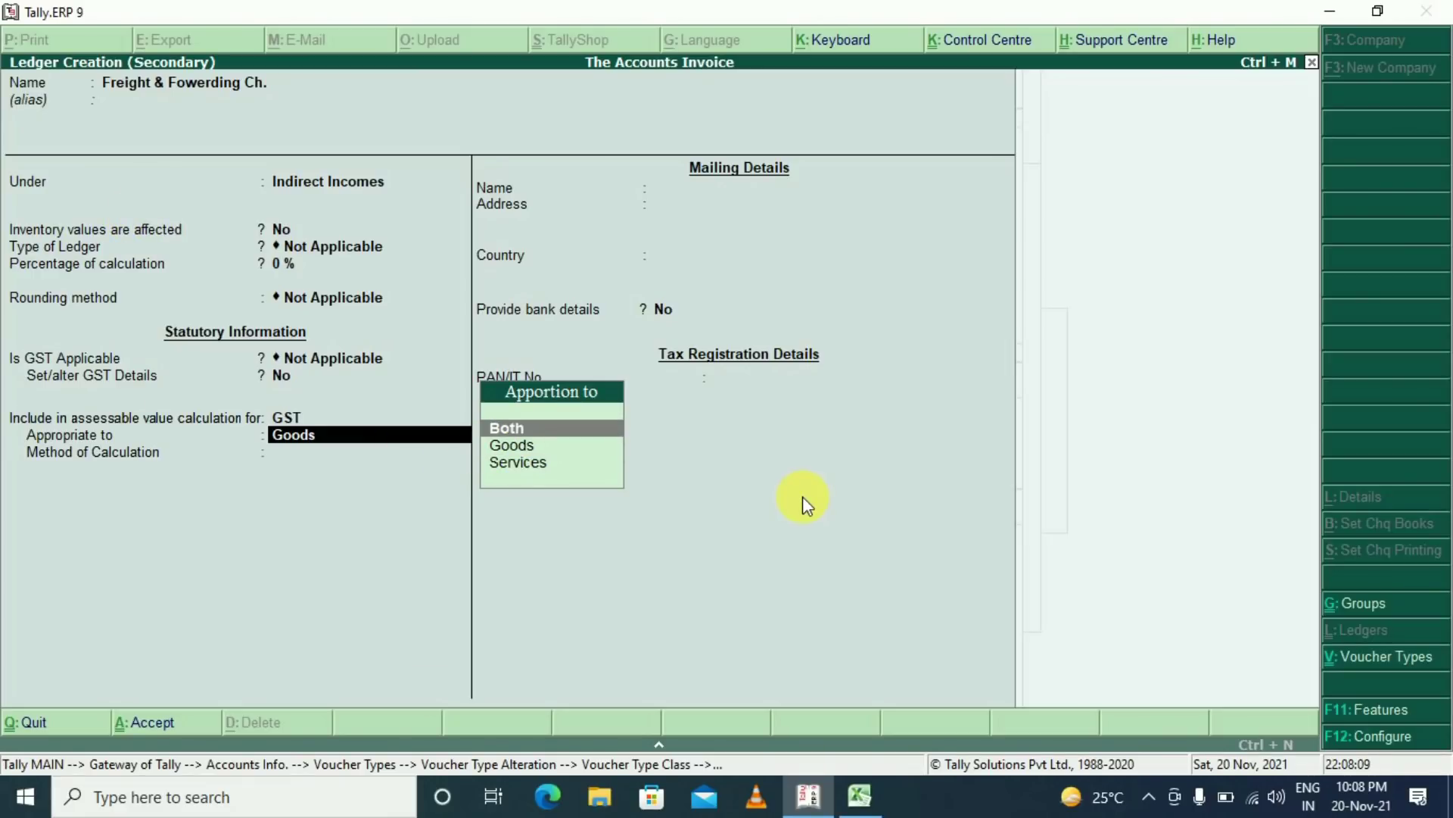
key("Return")
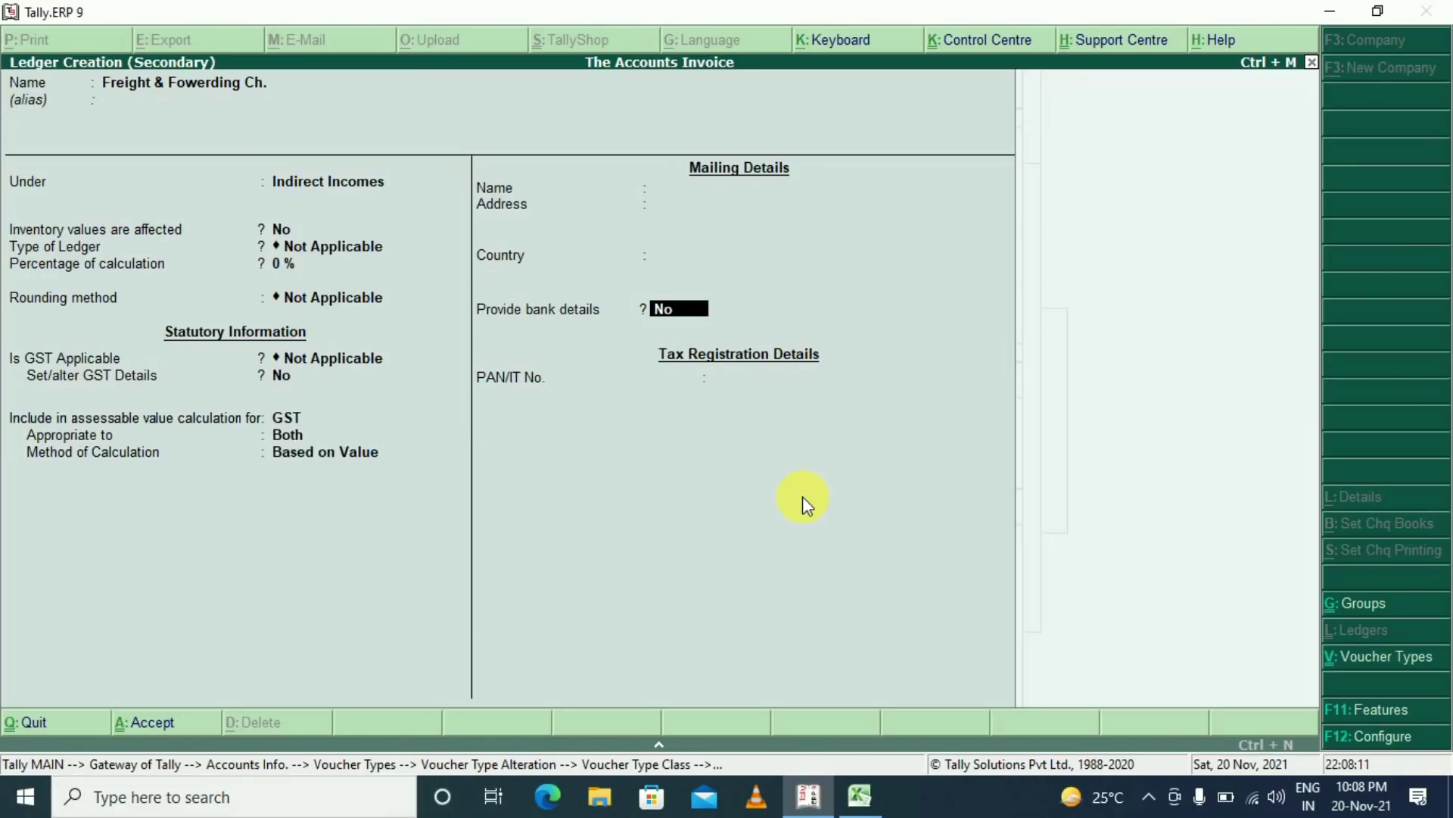
key("Return")
key("Return")
key("Return")
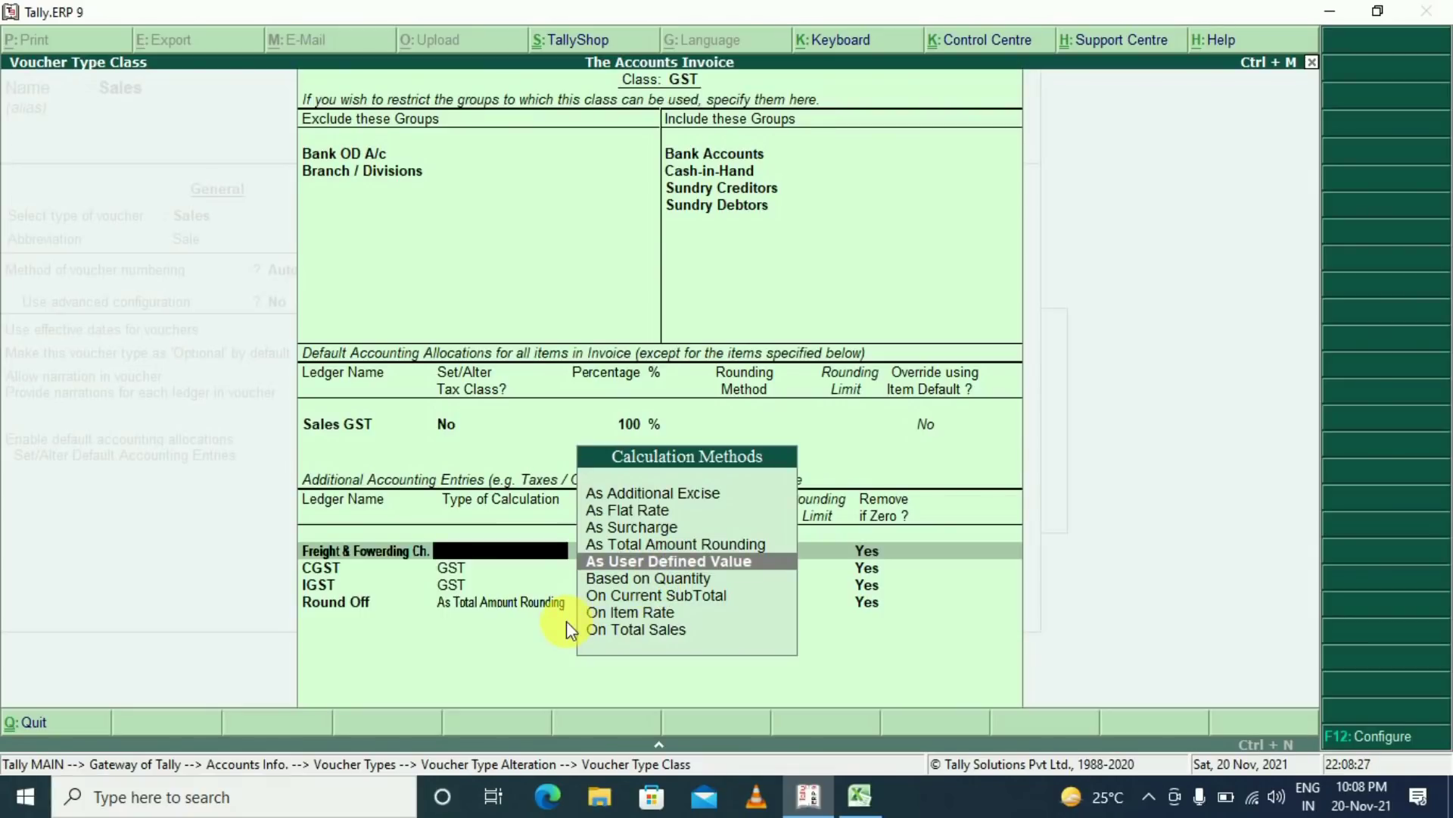
key("Return")
key("Return")
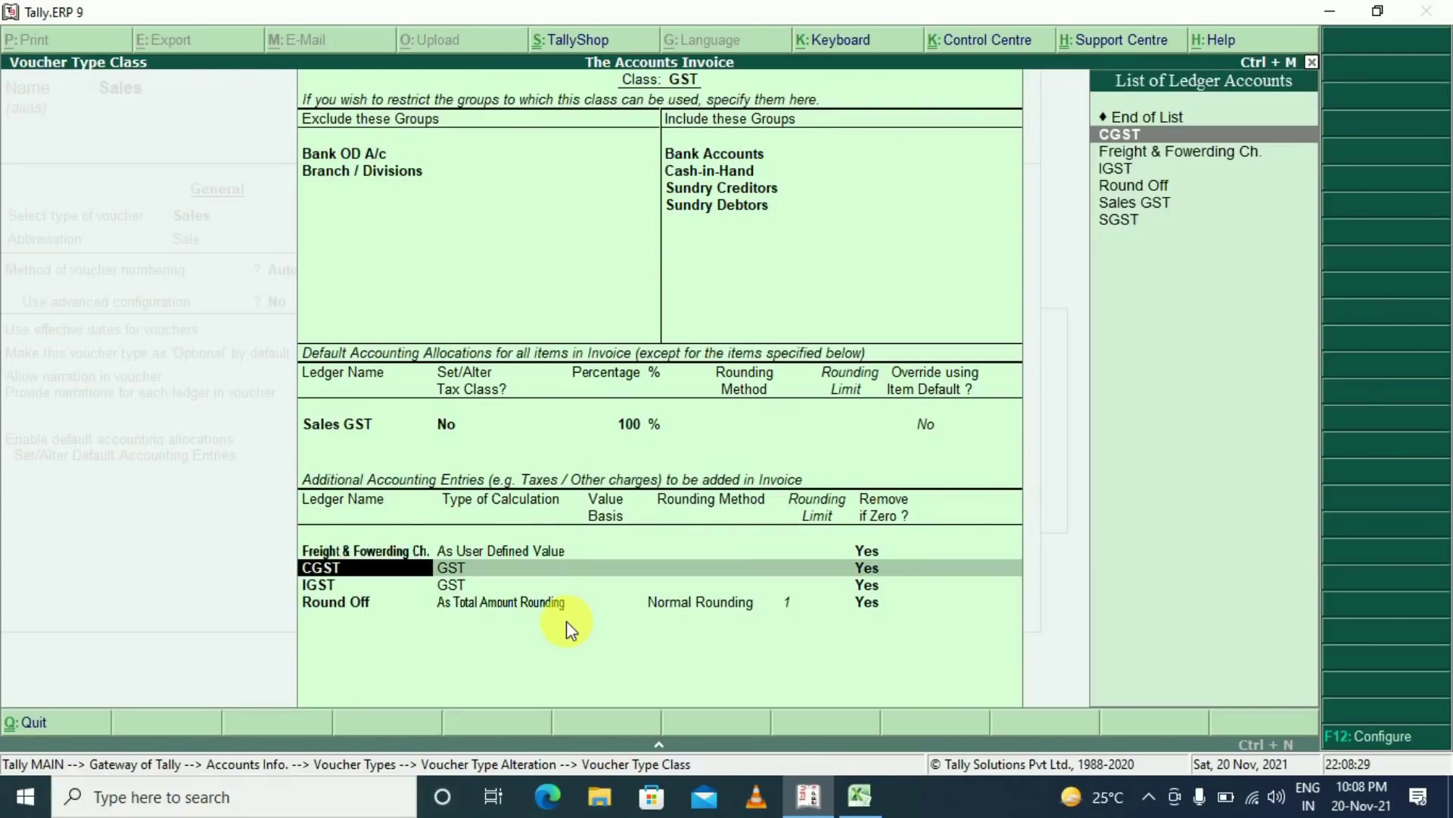
key("alt+c")
Create PACKING CH. under Indirect Incomes, GST not applicable, counted in assessable value for Both, Based on Value
type("PACKING CH")
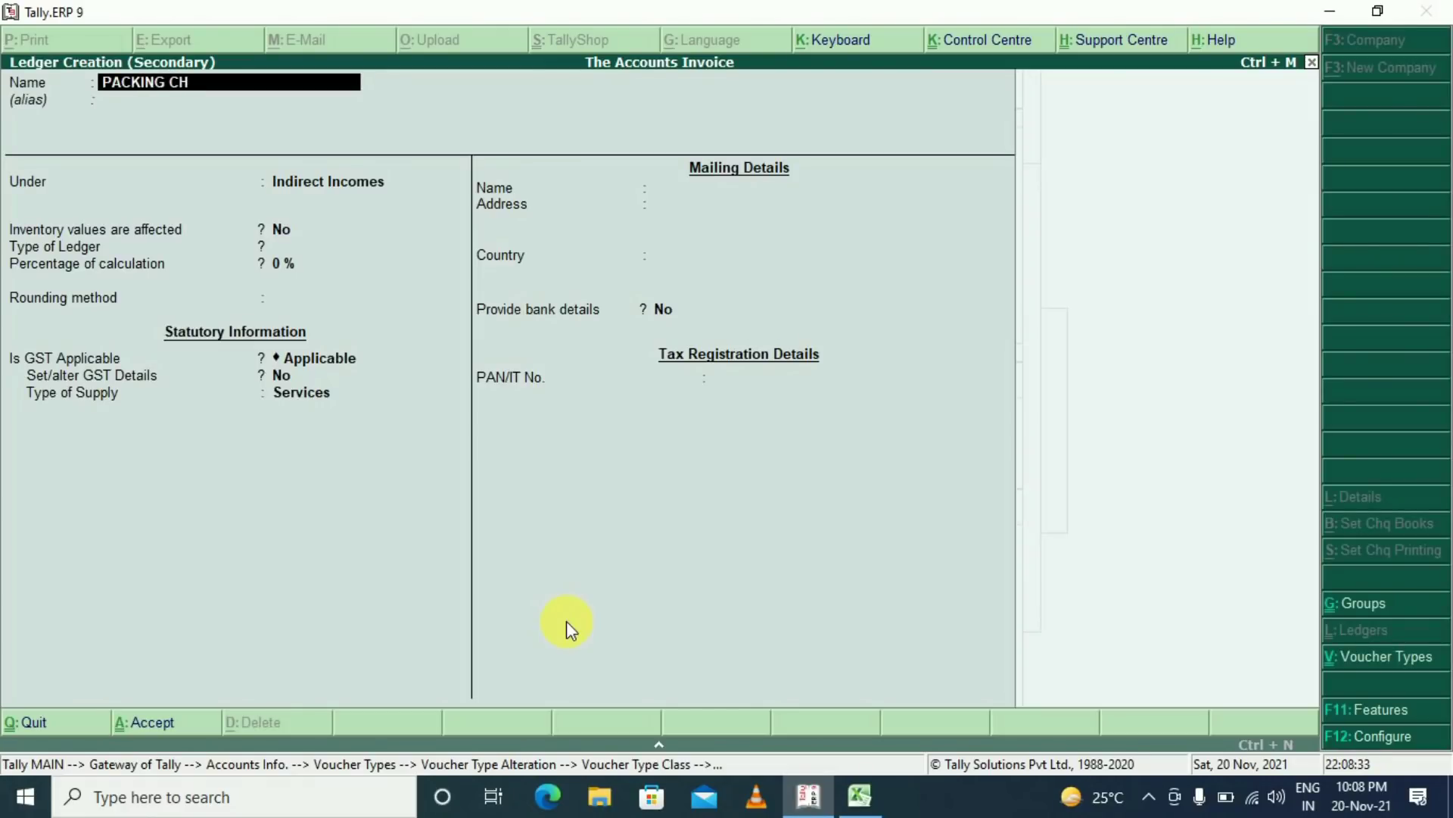
key("Return")
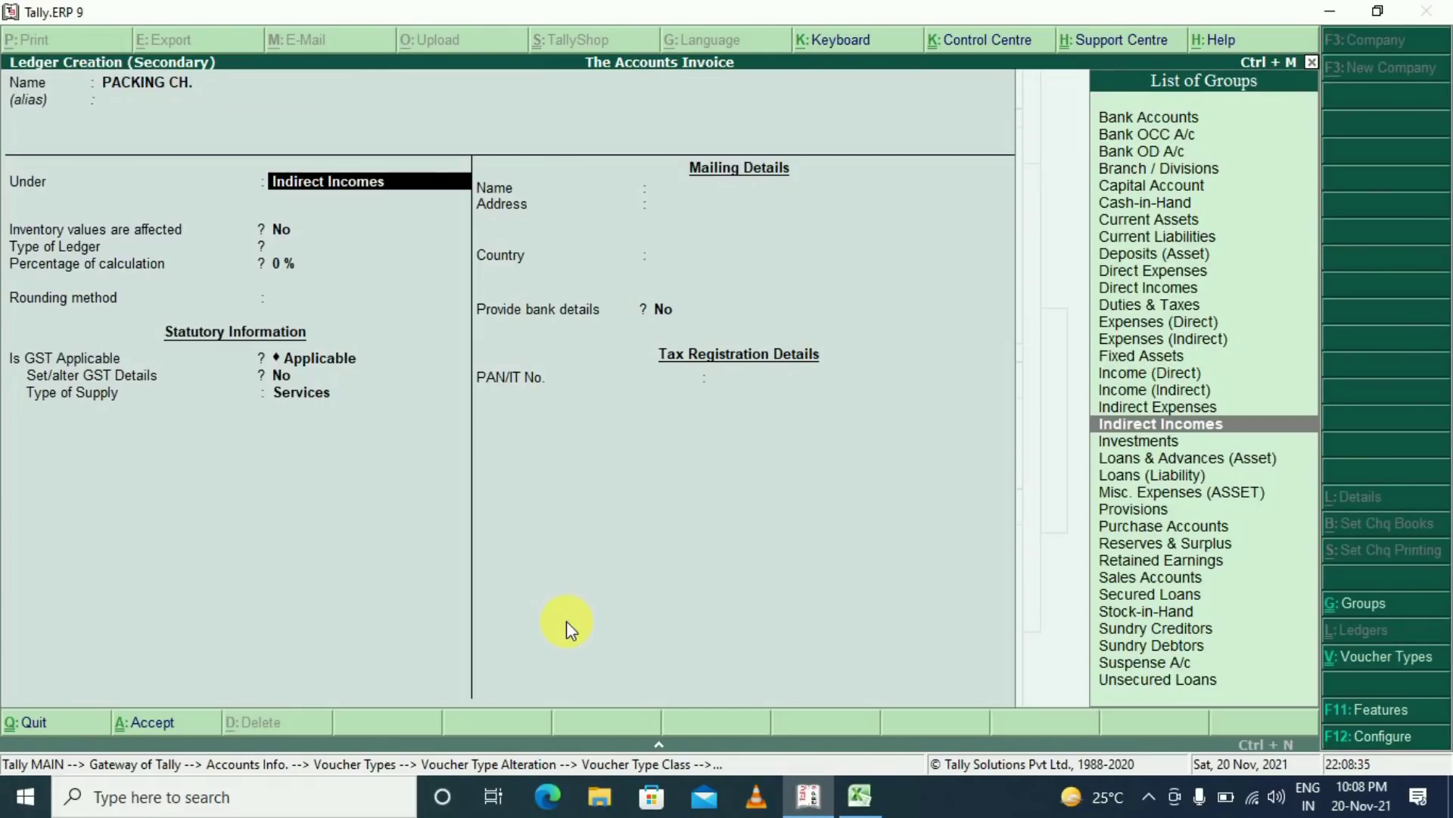
key("Return")
key("Return")
key("Return")
key("Return")
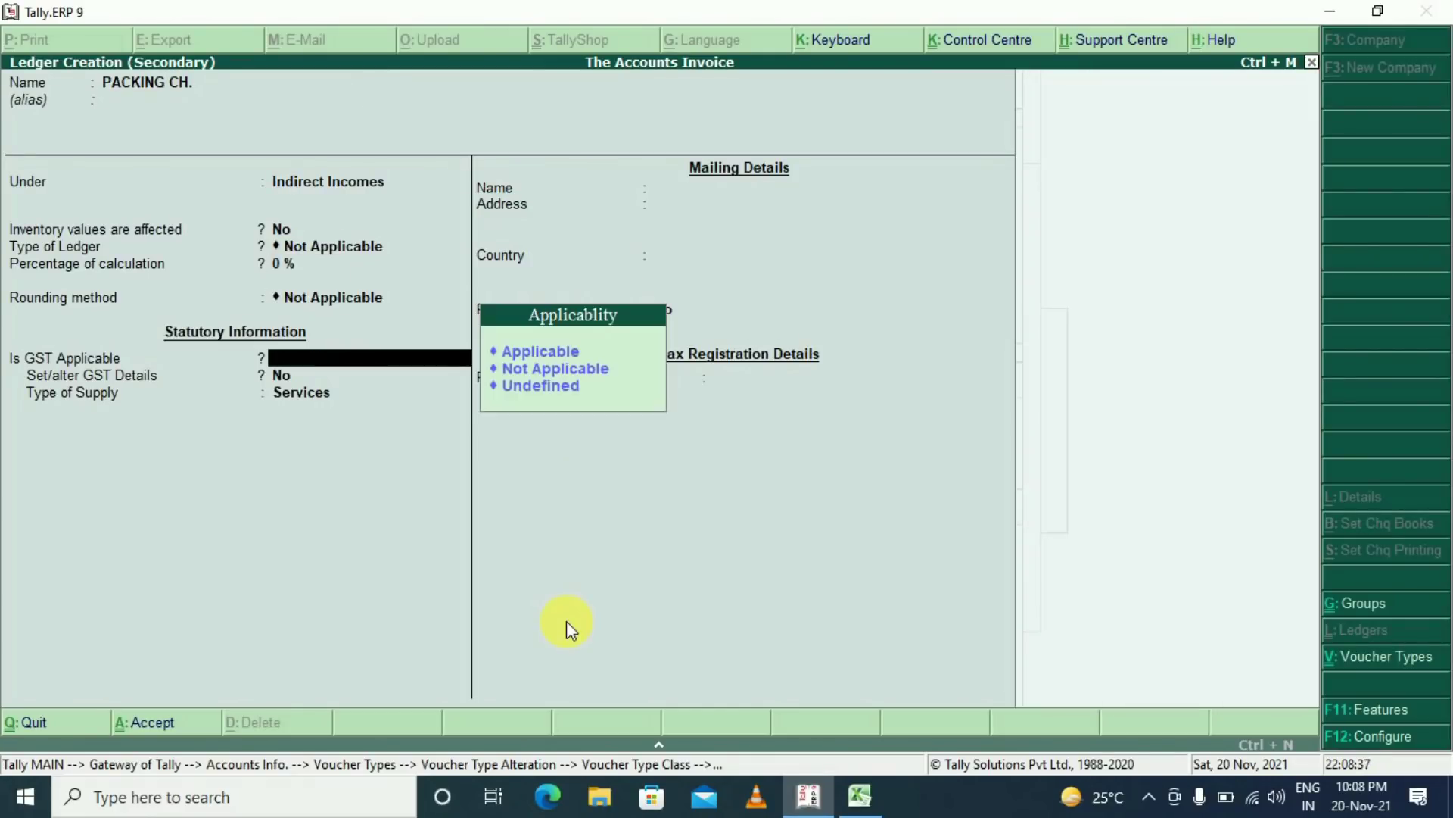
key("Up")
key("Return")
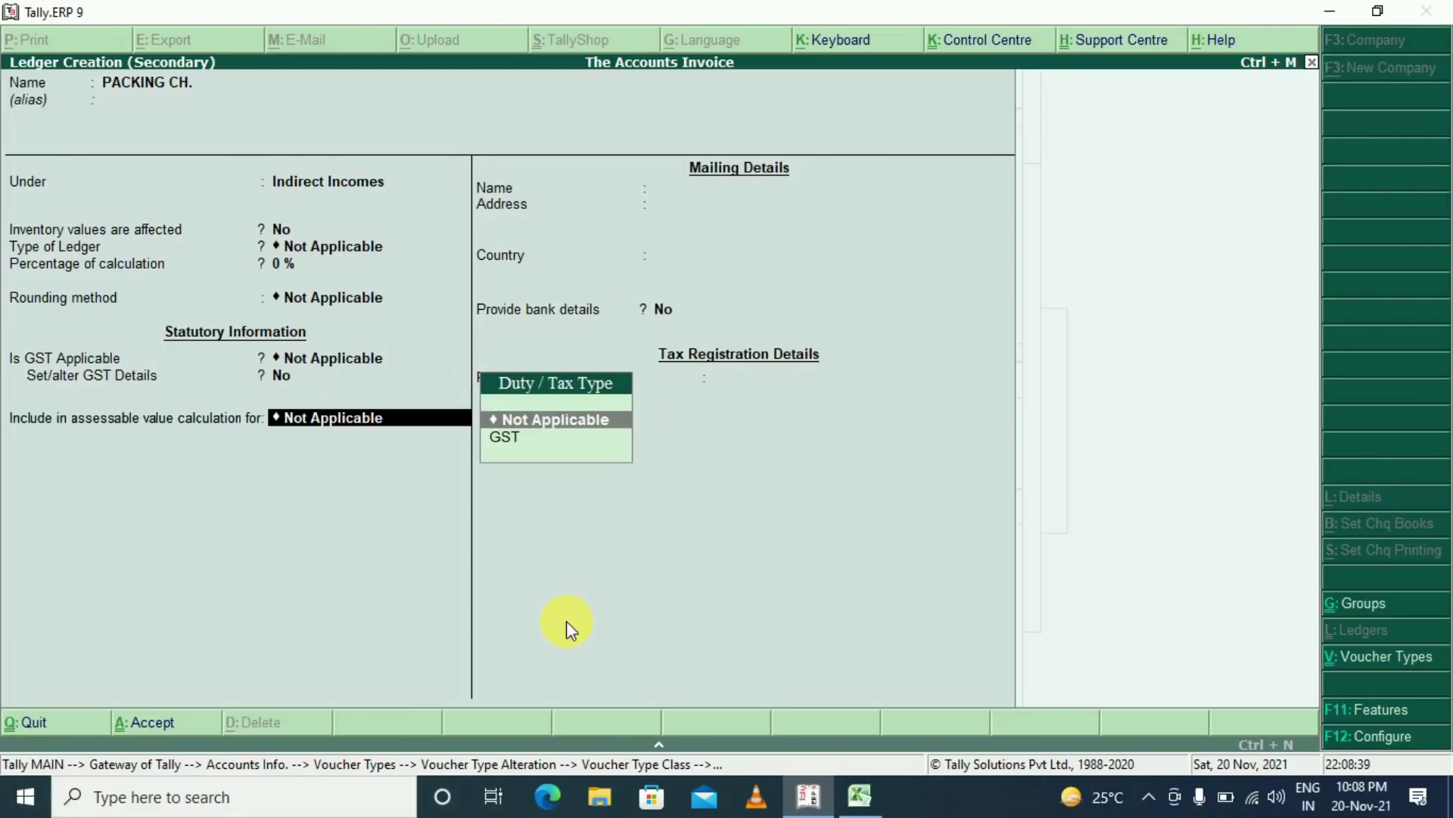
key("Down")
key("Return")
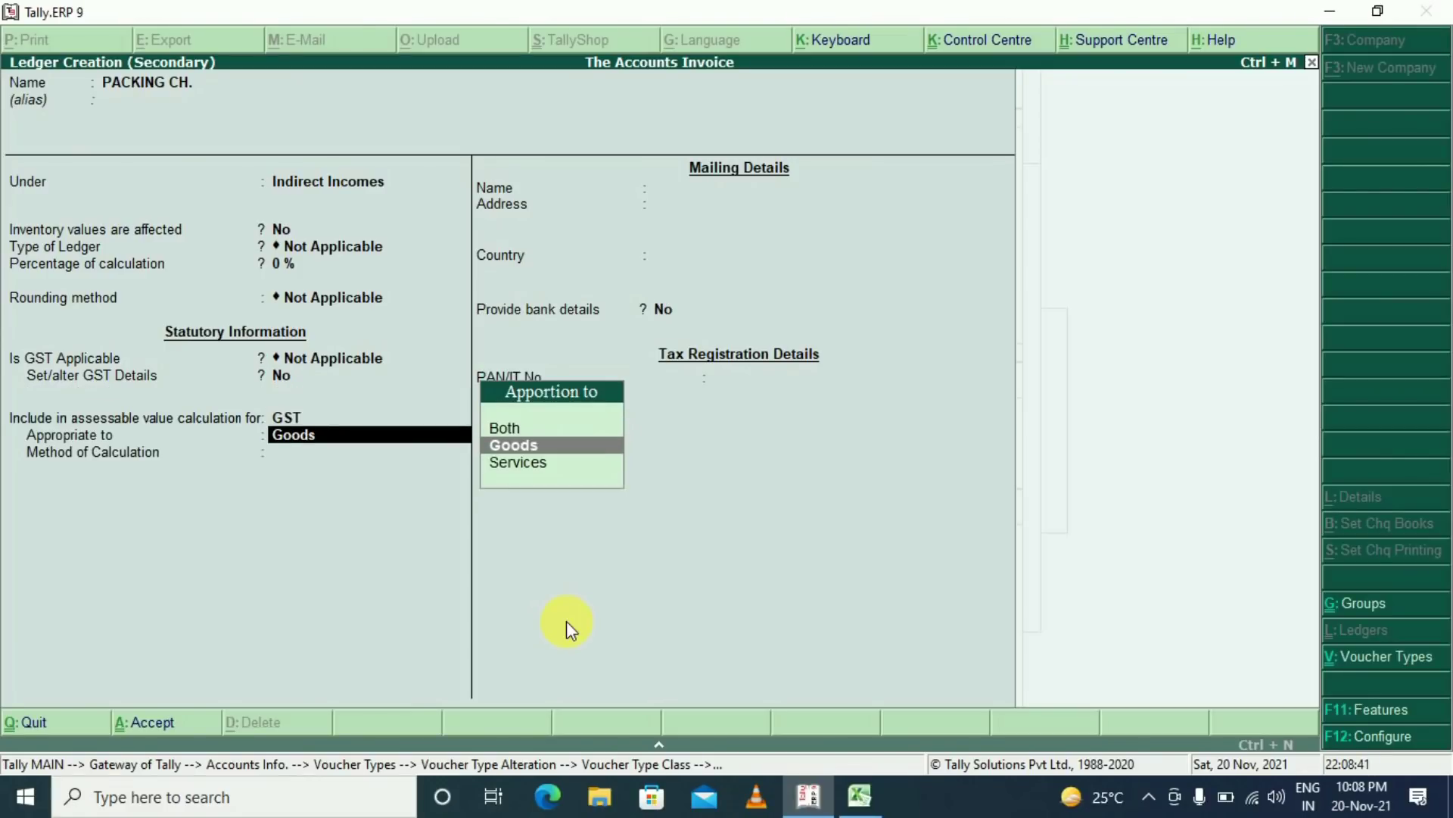
key("Up")
key("Return")
key("Return")
key("Return")
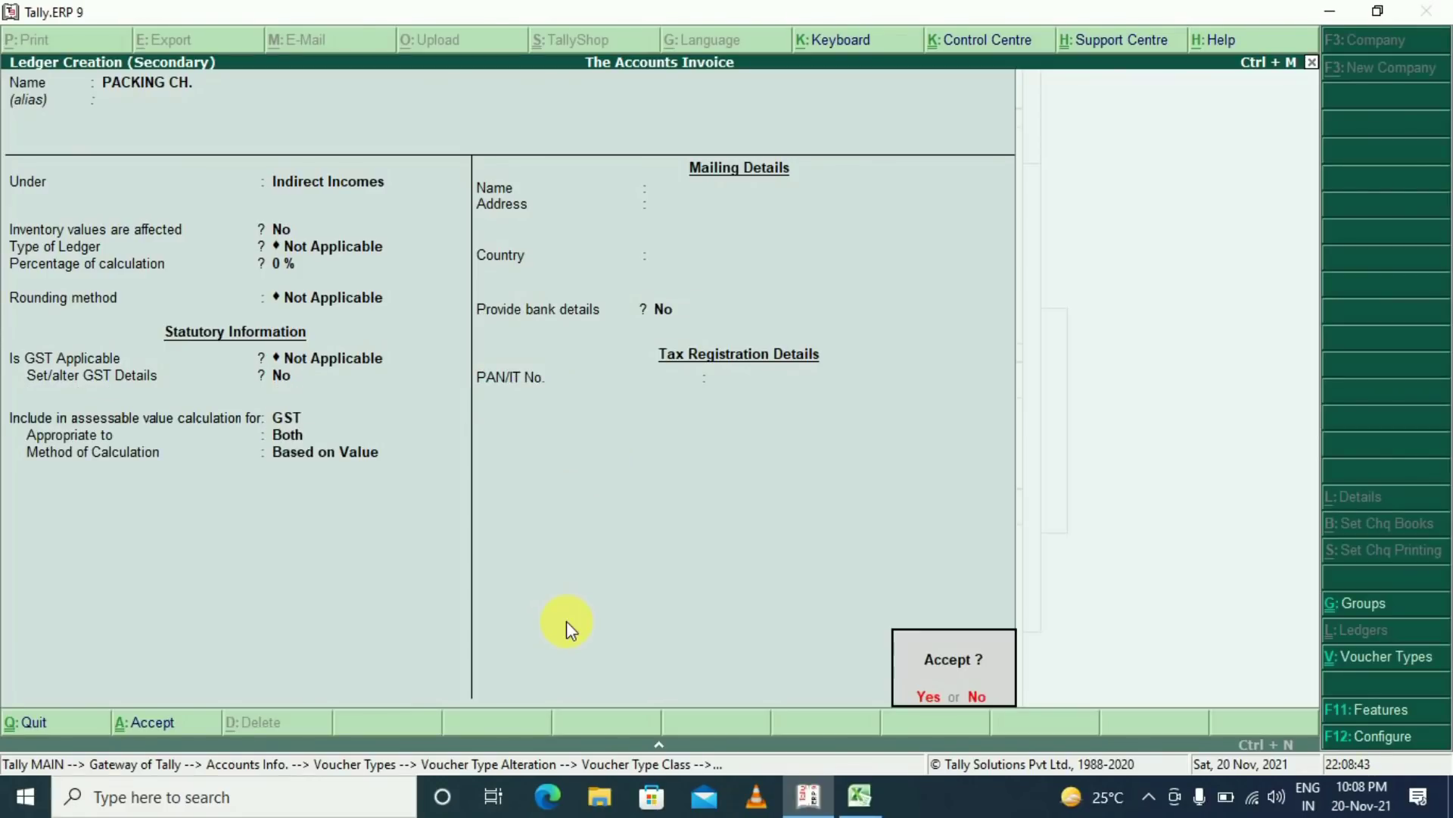
key("Return")
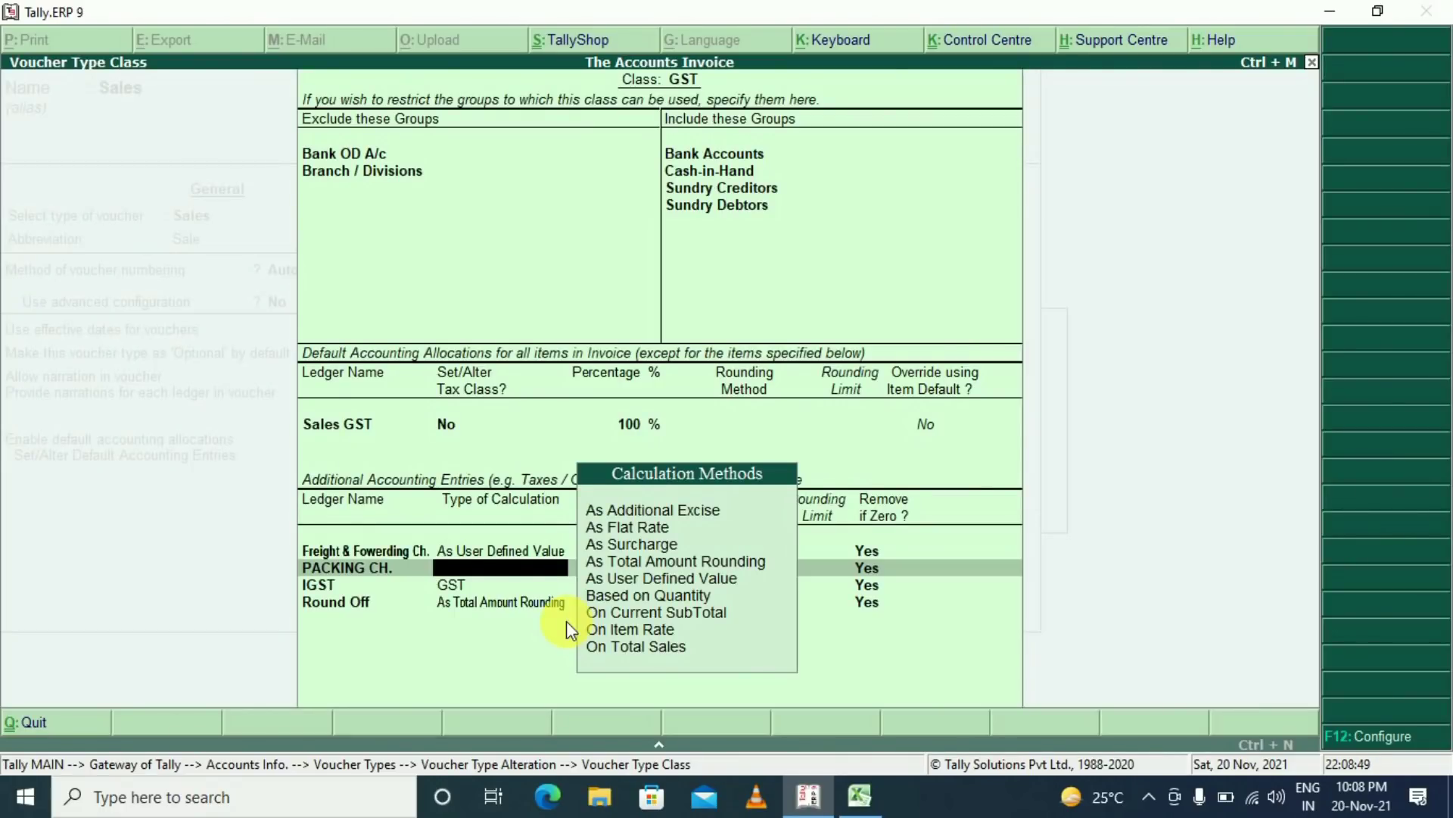
Set PACKING CH. to user-defined value and add SGST, CGST, IGST and Round Off charge rows
key("Down")
key("Down")
key("Down")
key("Down")
key("Down")
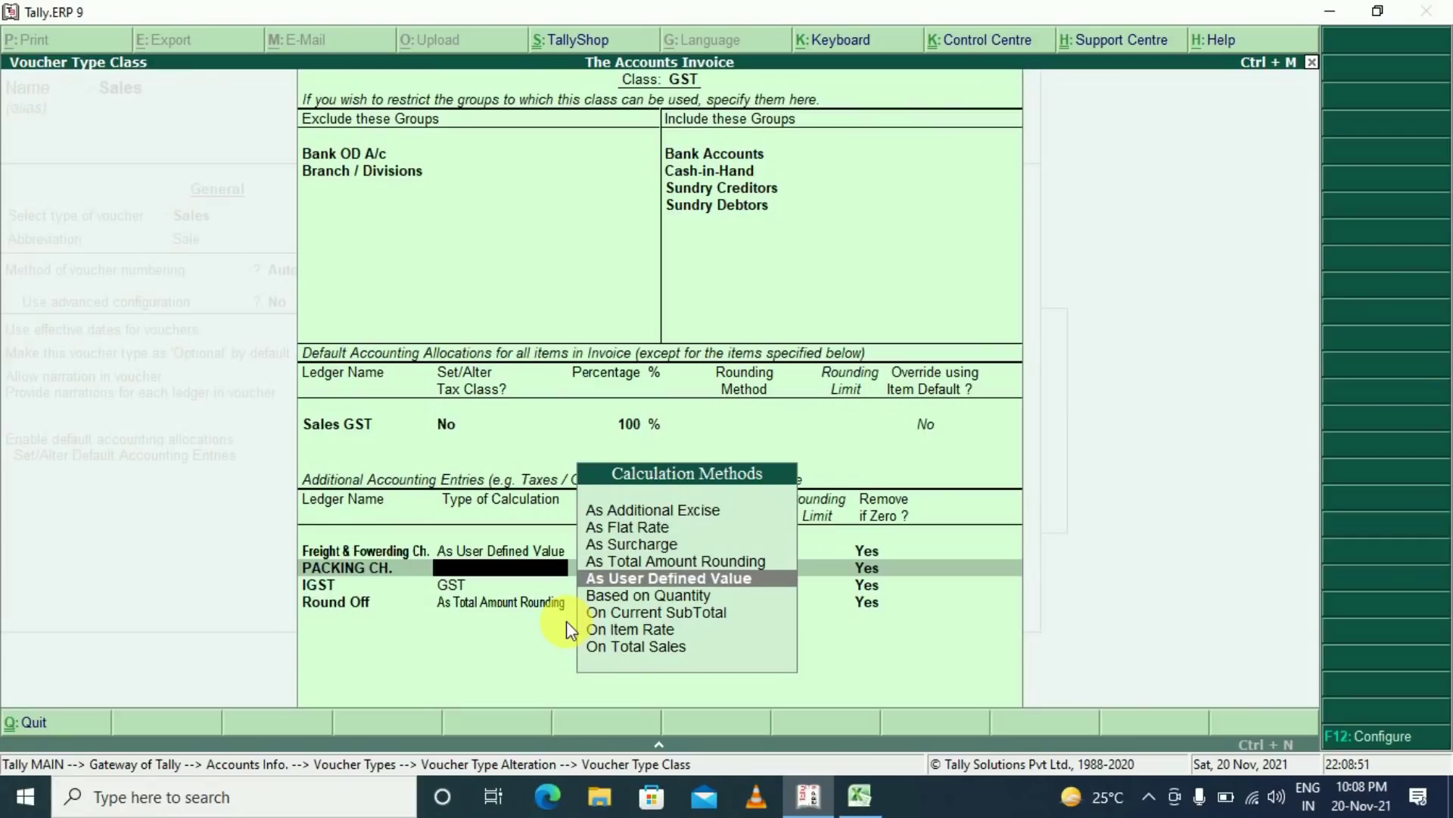
key("Return")
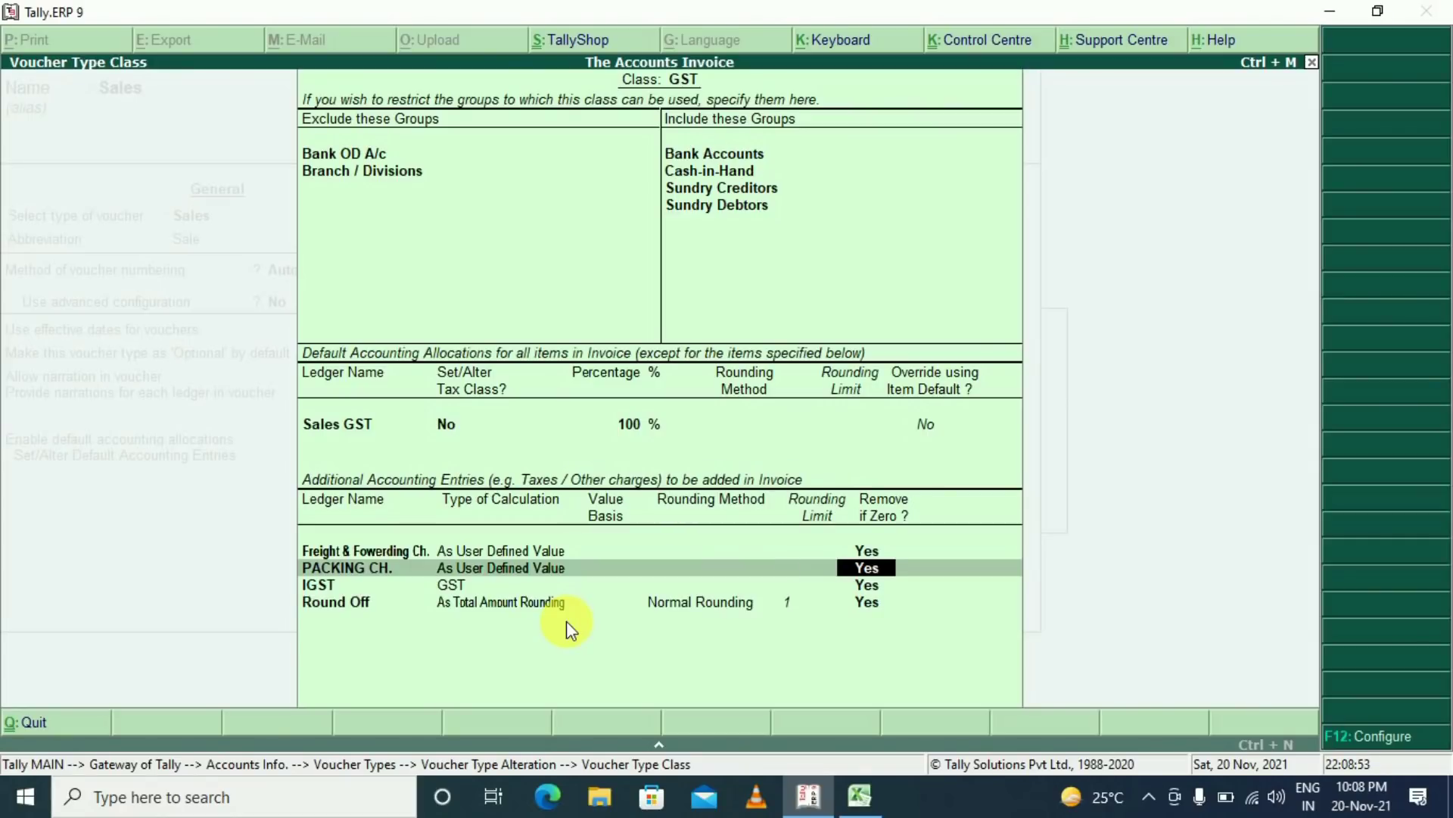
key("Return")
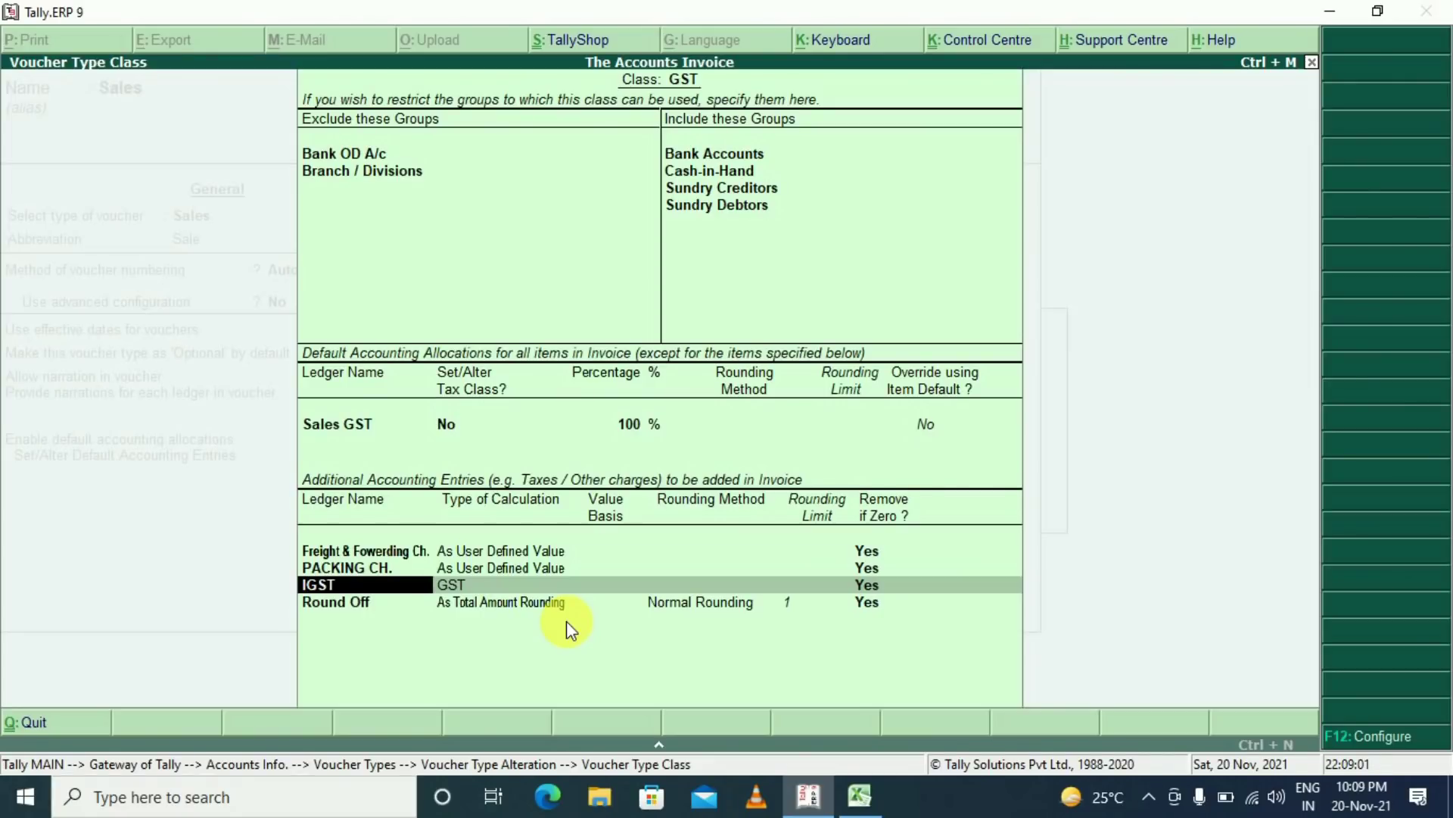
type("sgst")
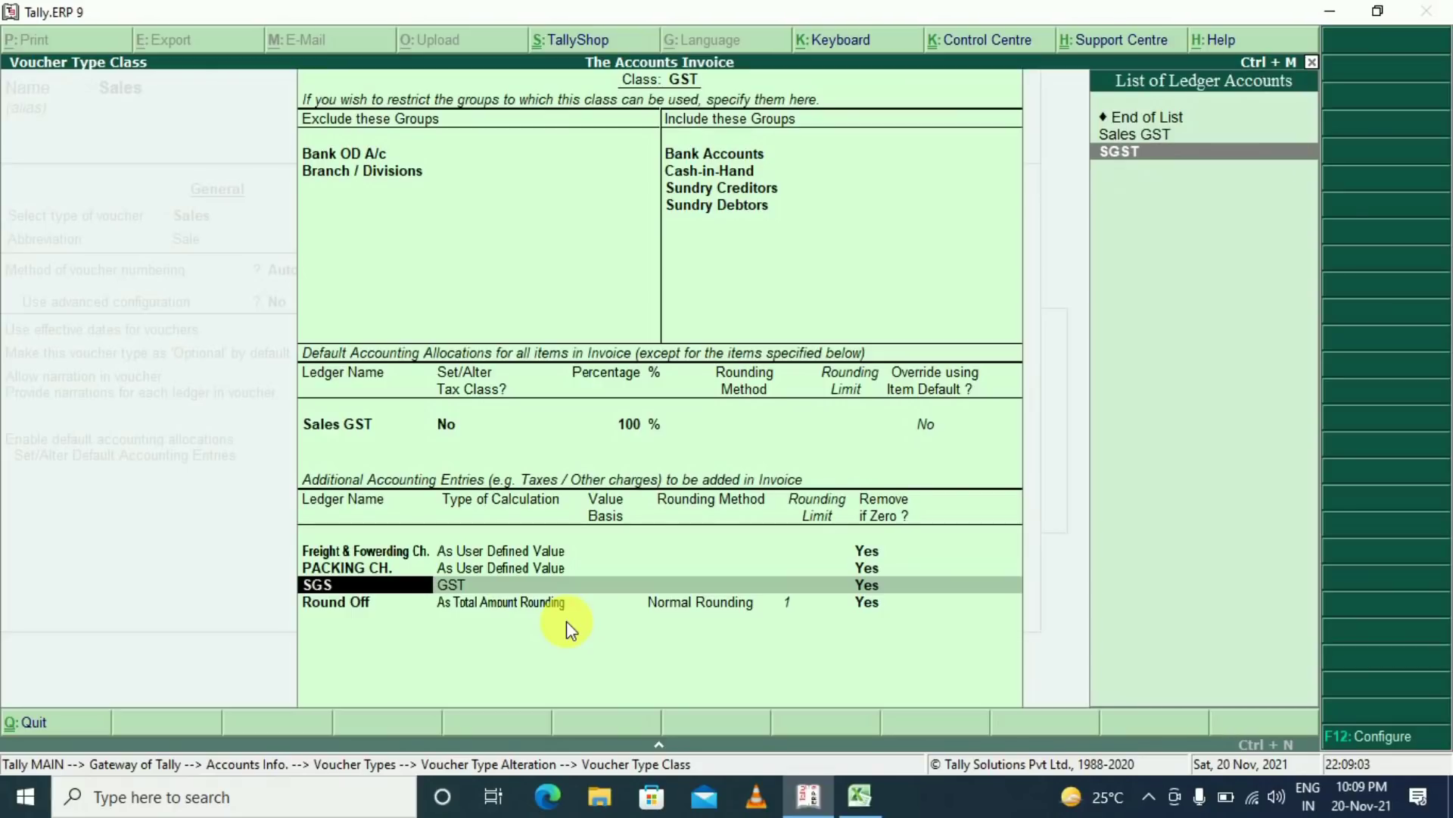
key("Return")
key("Return")
type("cgst")
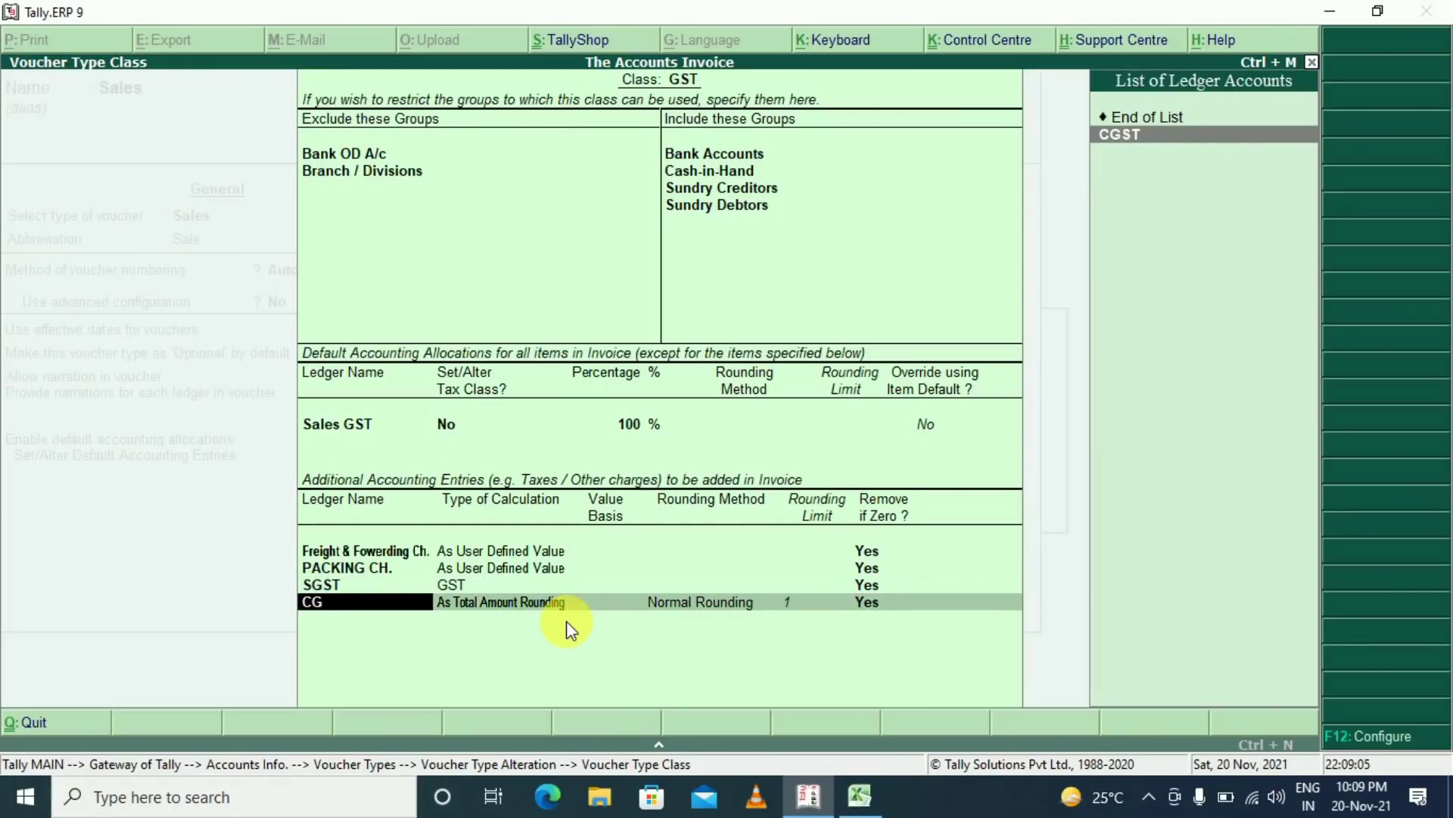
key("Return")
key("Return")
type("igst")
key("Return")
key("Return")
type("round")
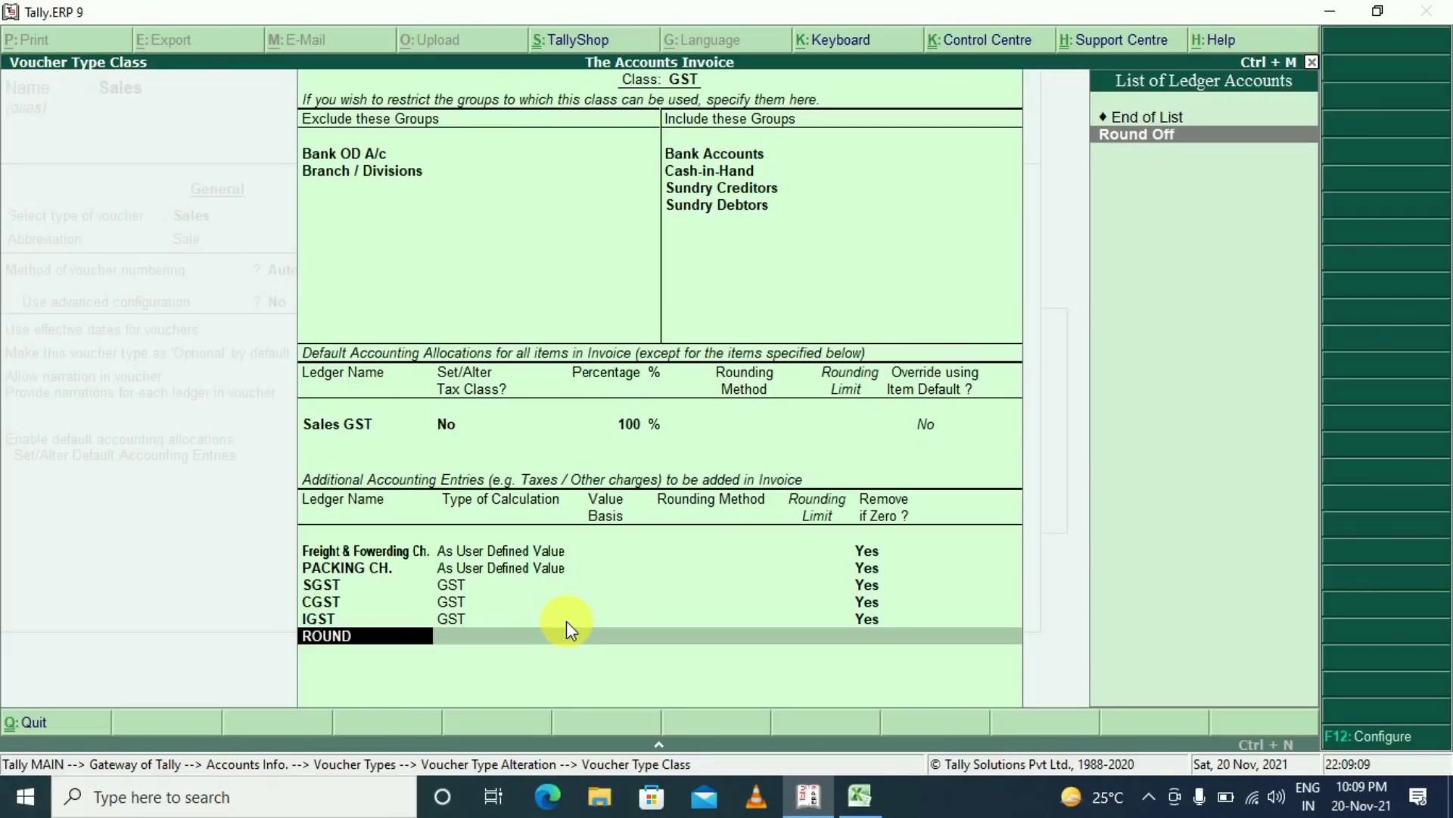
key("Return")
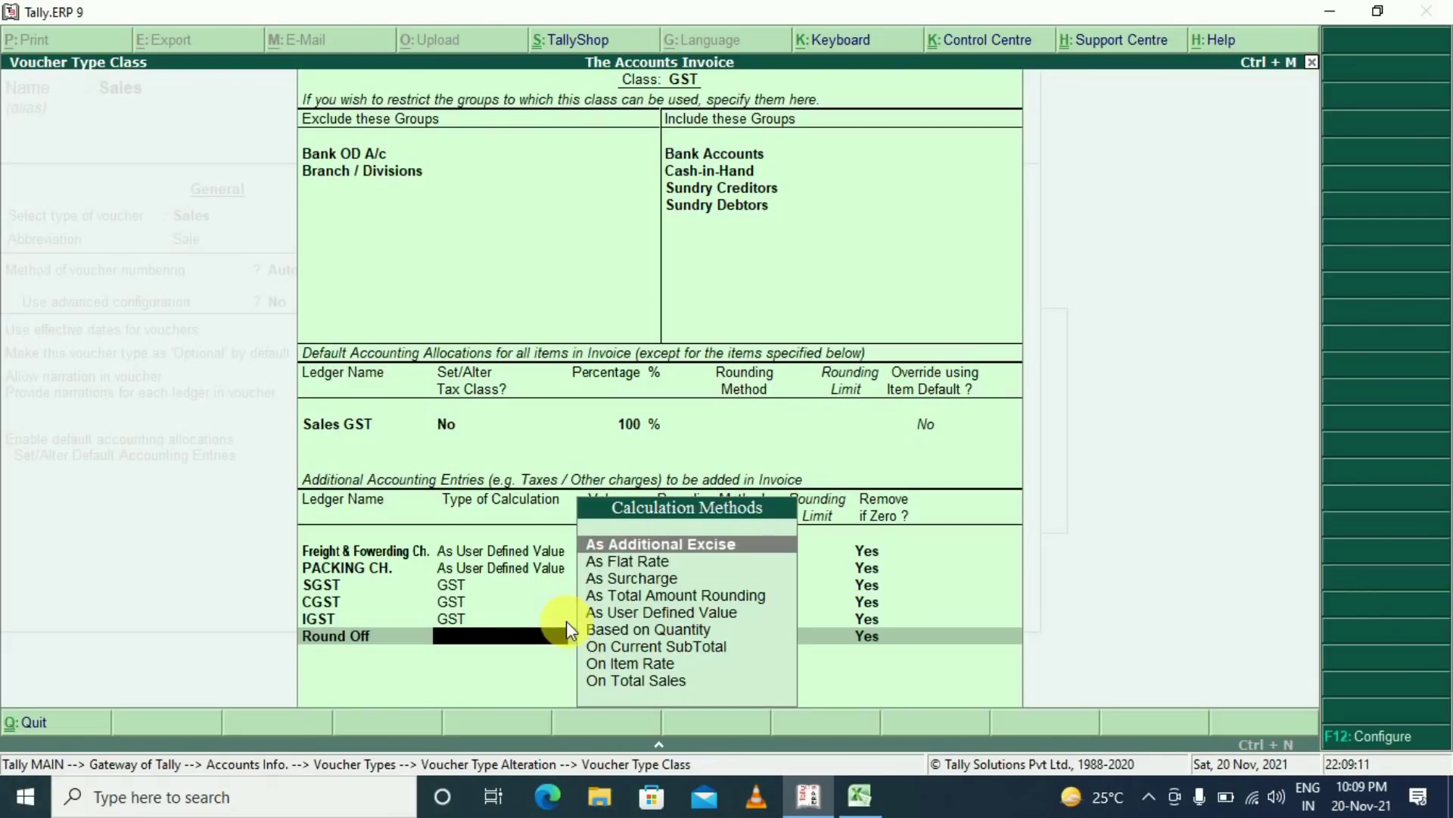
Give Round Off total amount rounding, normal rounding with limit 1, and accept the class settings
key("Down")
key("Down")
key("Down")
key("Down")
key("Up")
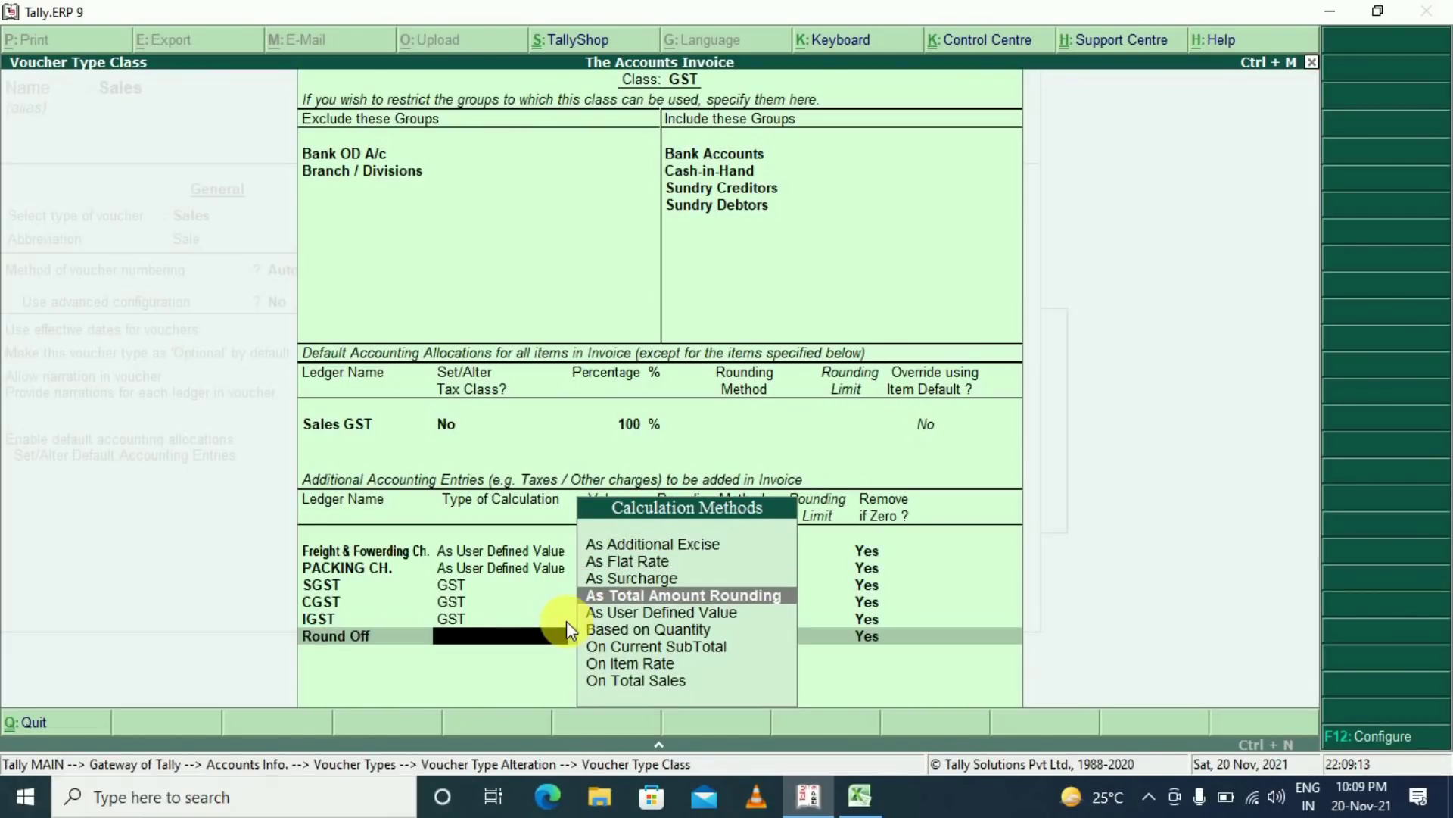
key("Return")
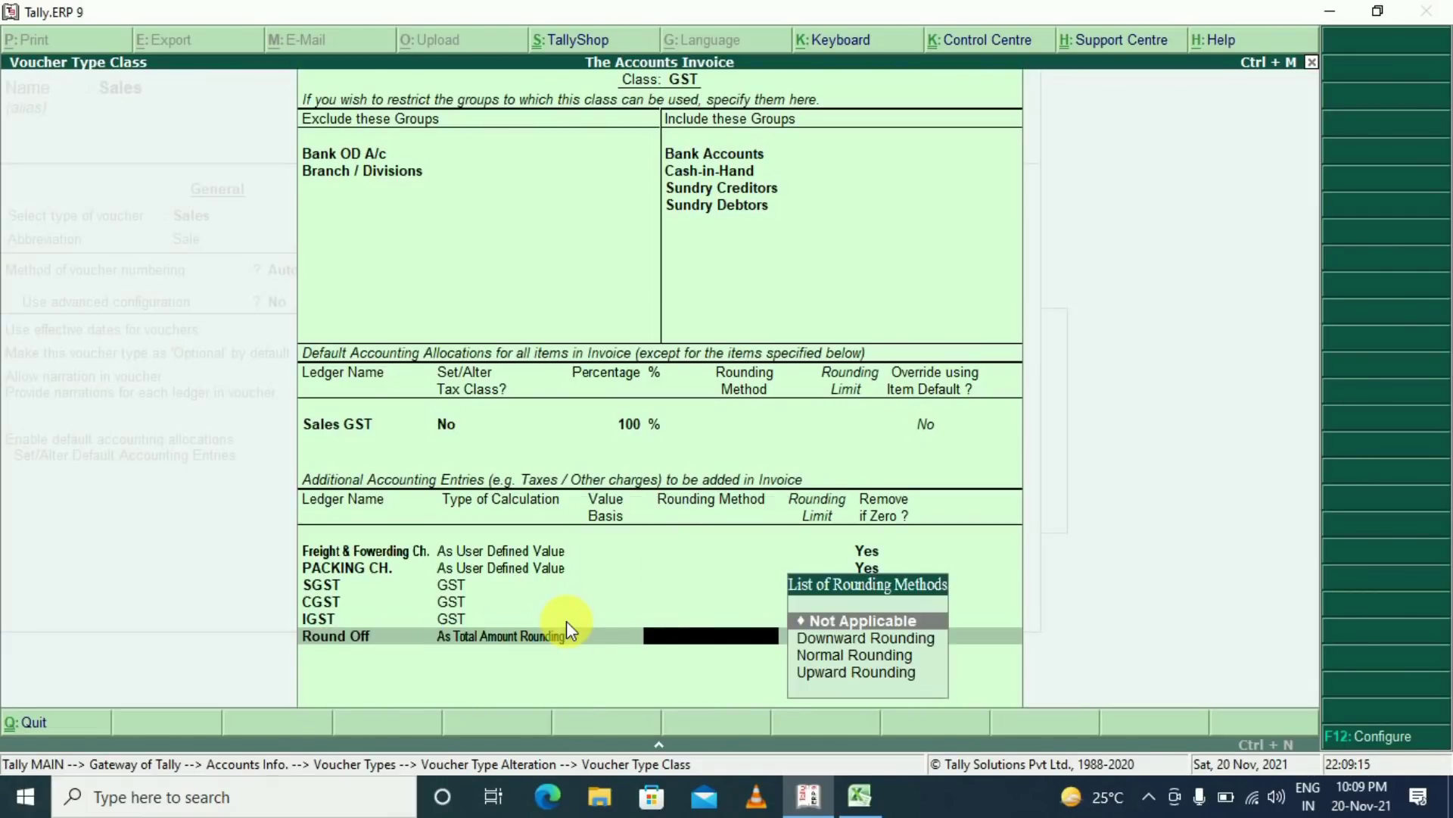
key("Down")
key("Down")
key("Return")
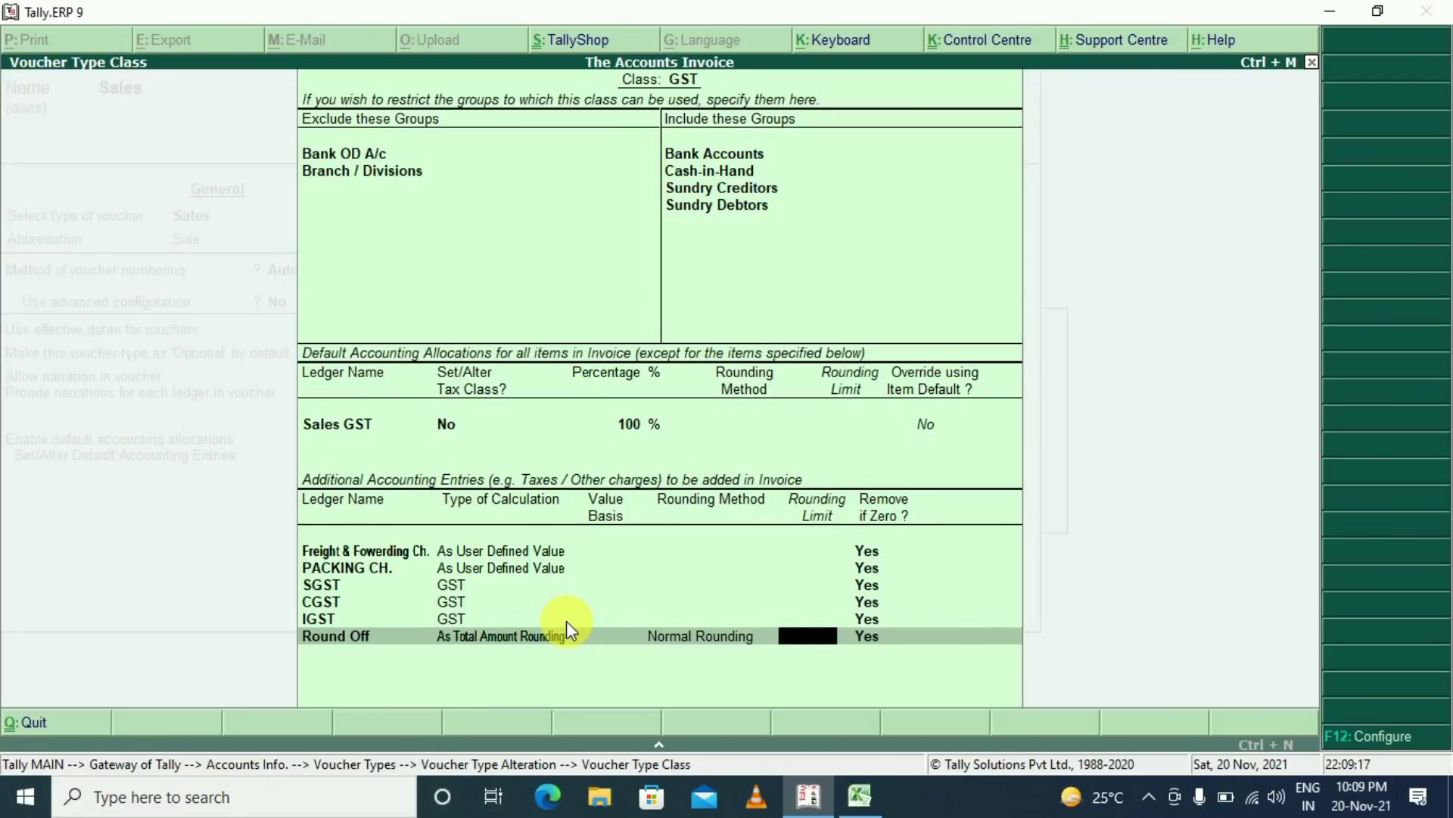
type("1")
key("Return")
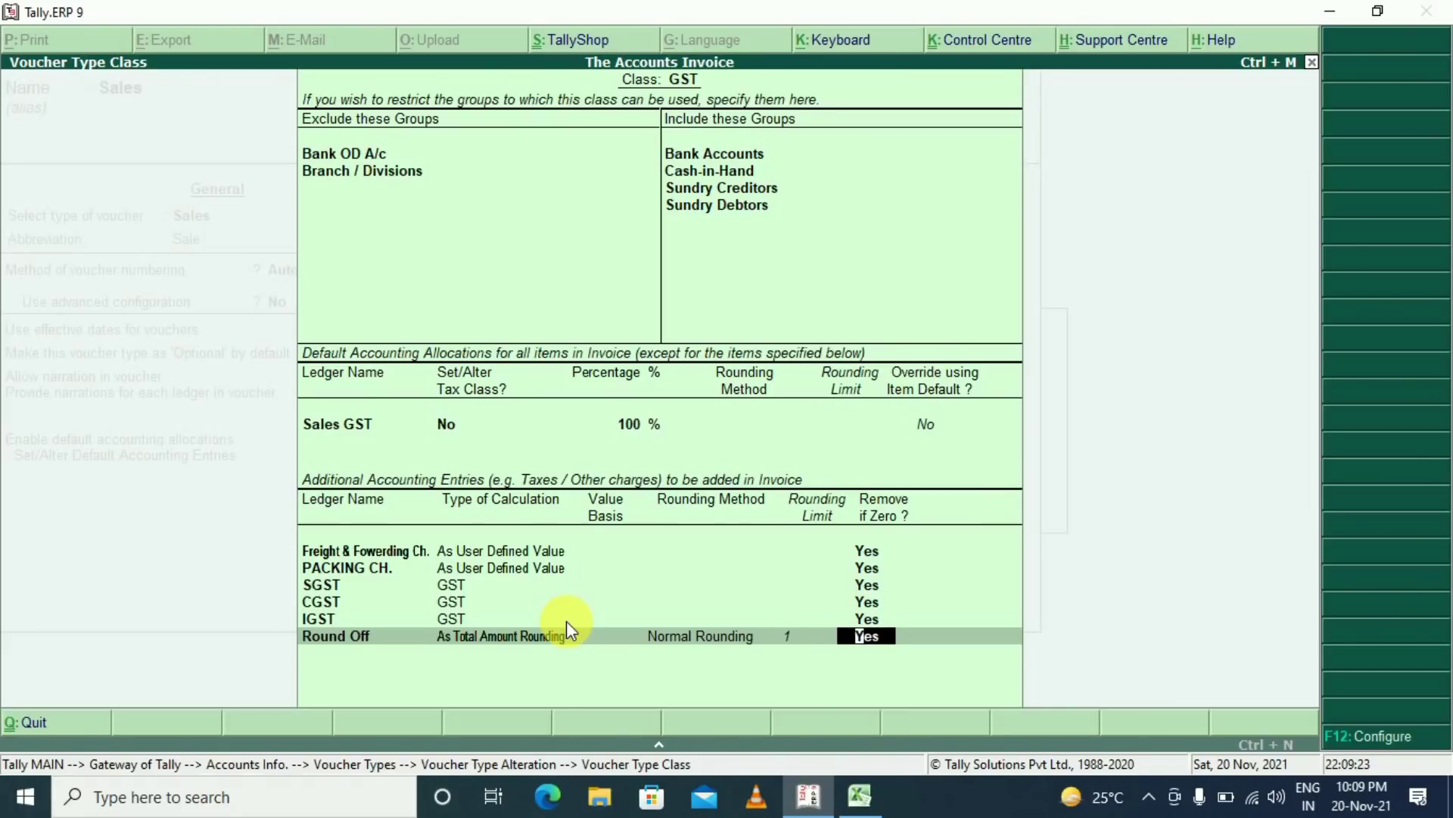
key("Return")
key("Return")
key("Return")
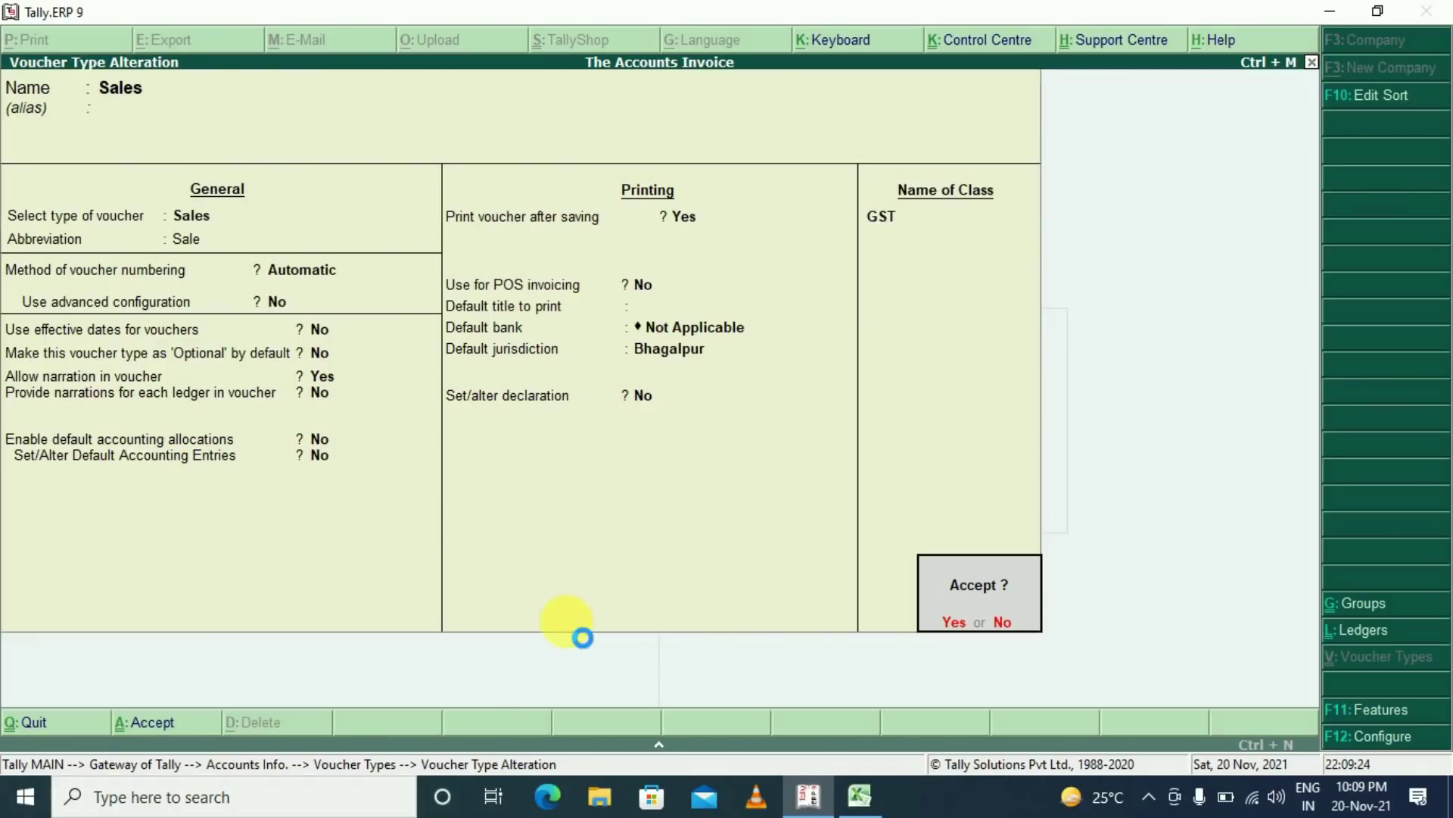
key("Return")
From the Gateway start a new Sales voucher billed to Cash, skipping the party details
key("Escape")
key("Down")
key("Down")
key("Down")
key("Up")
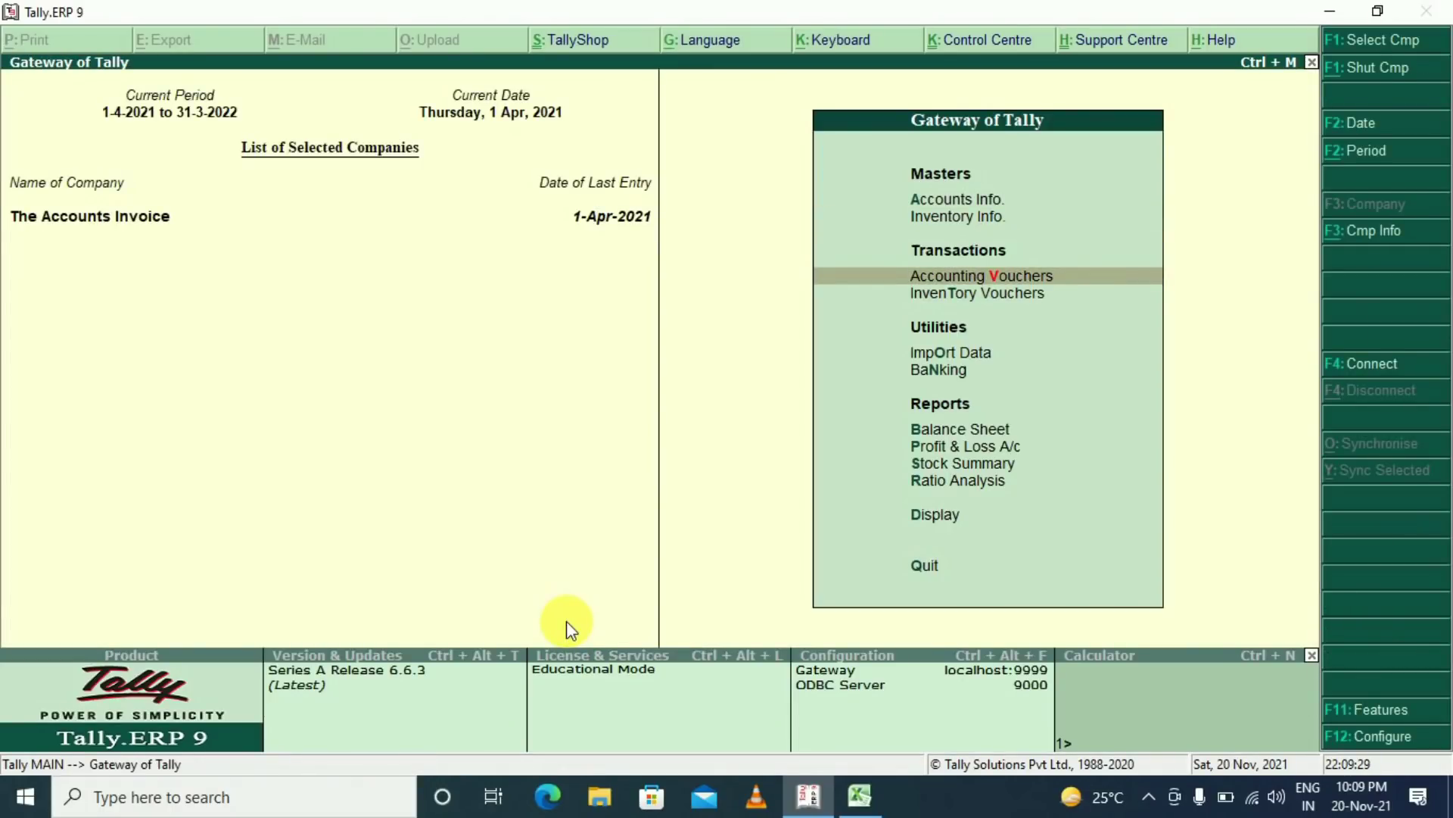
key("Return")
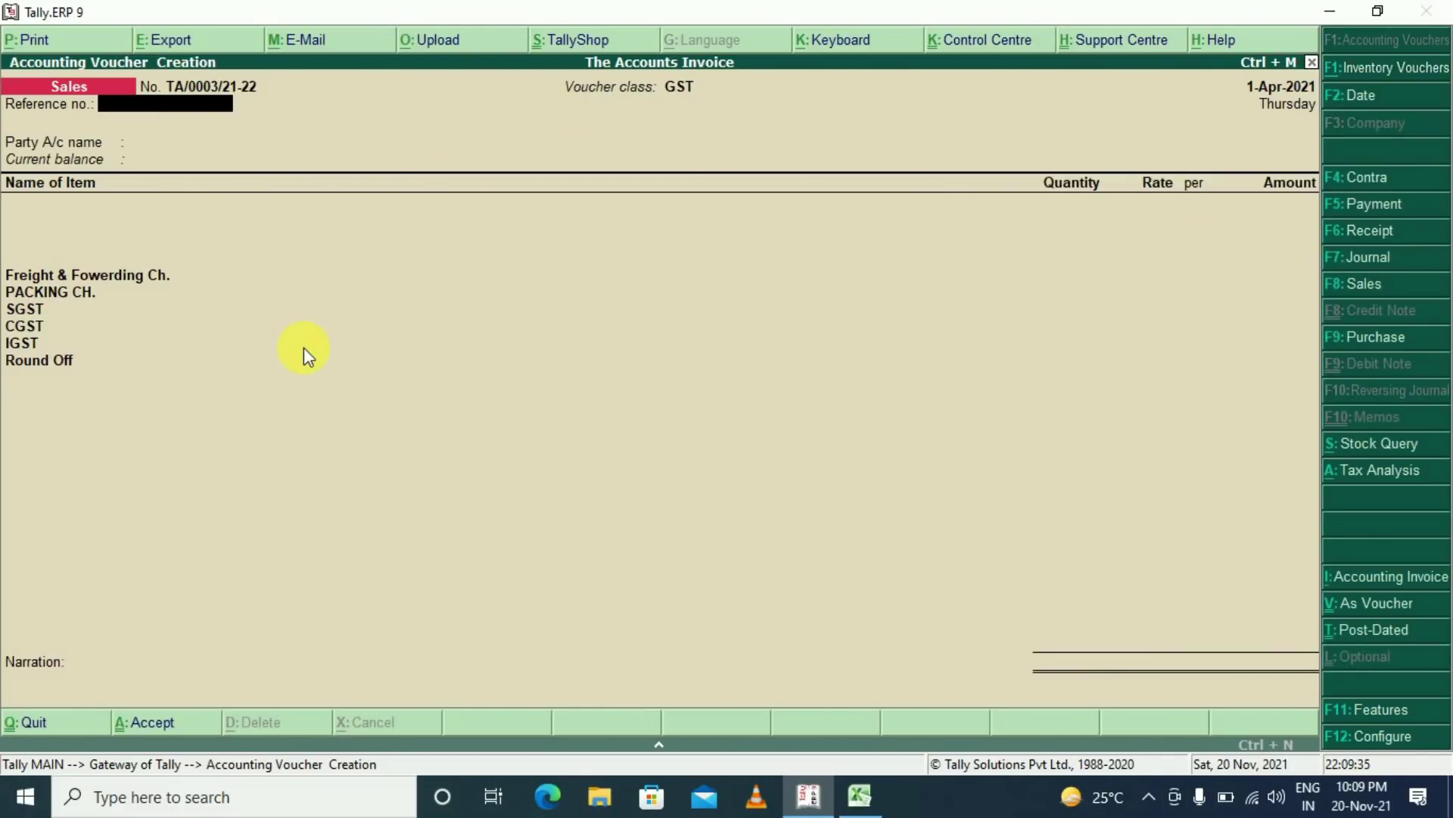
key("Return")
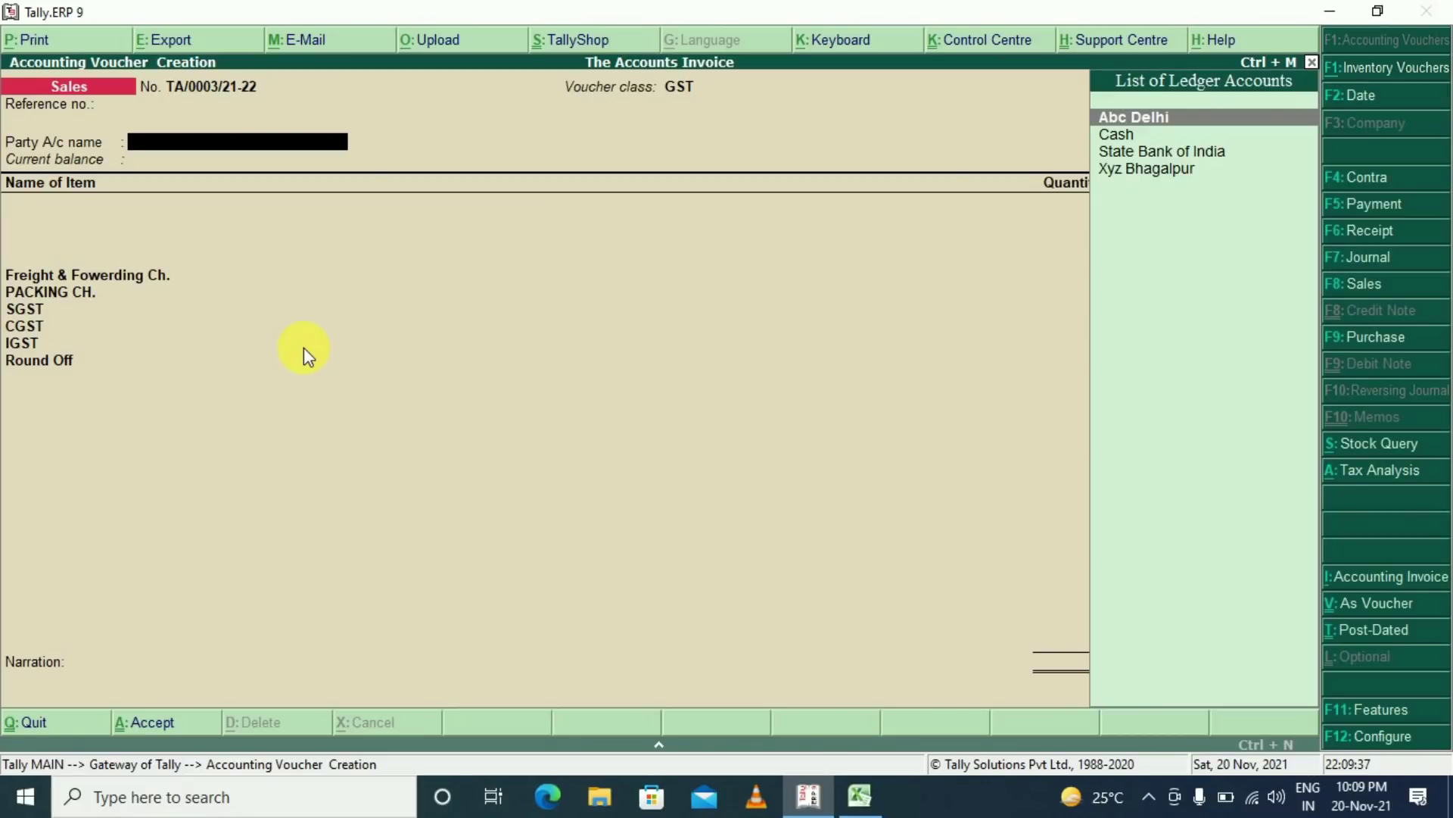
type("CASH")
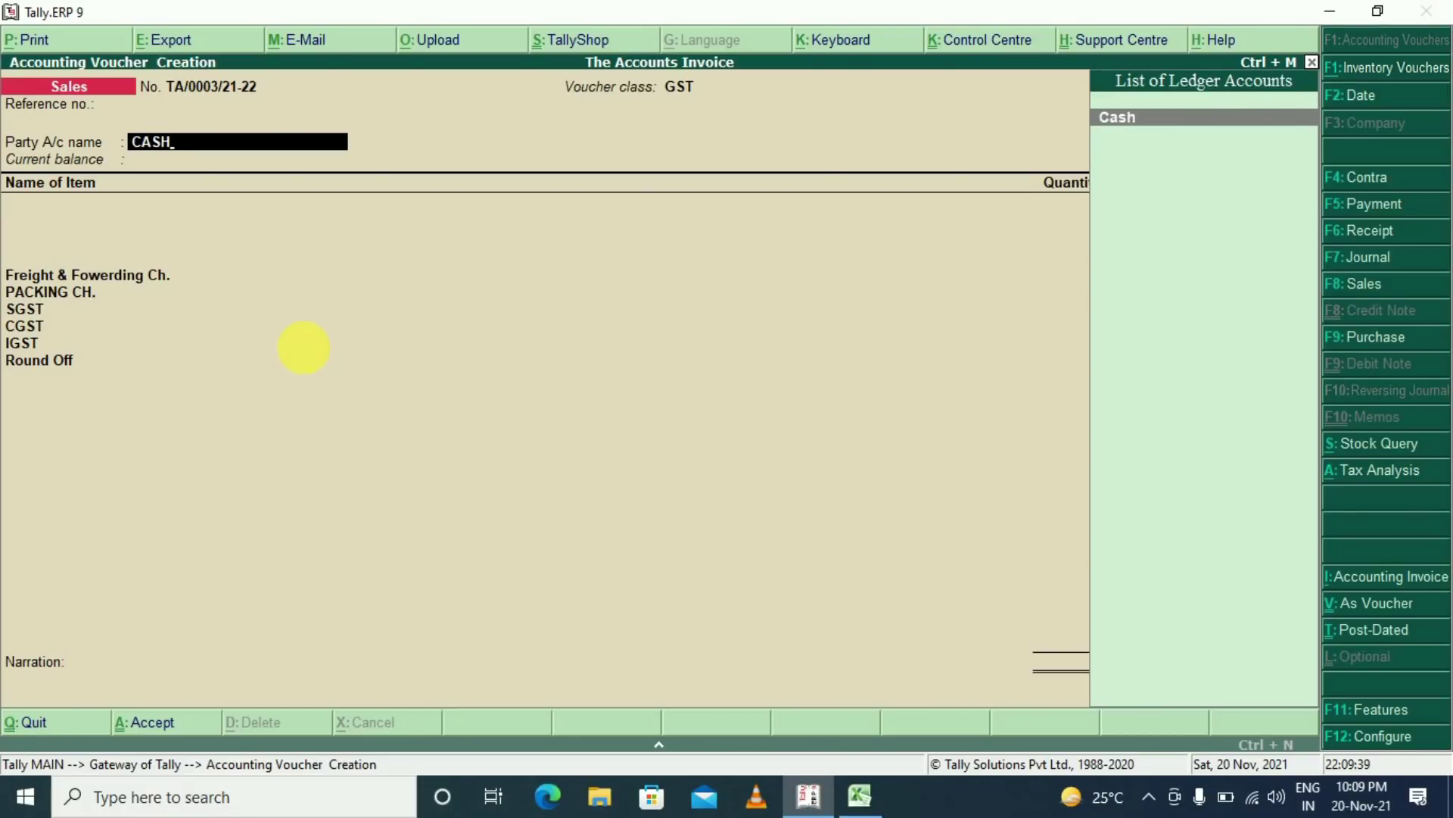
key("Return")
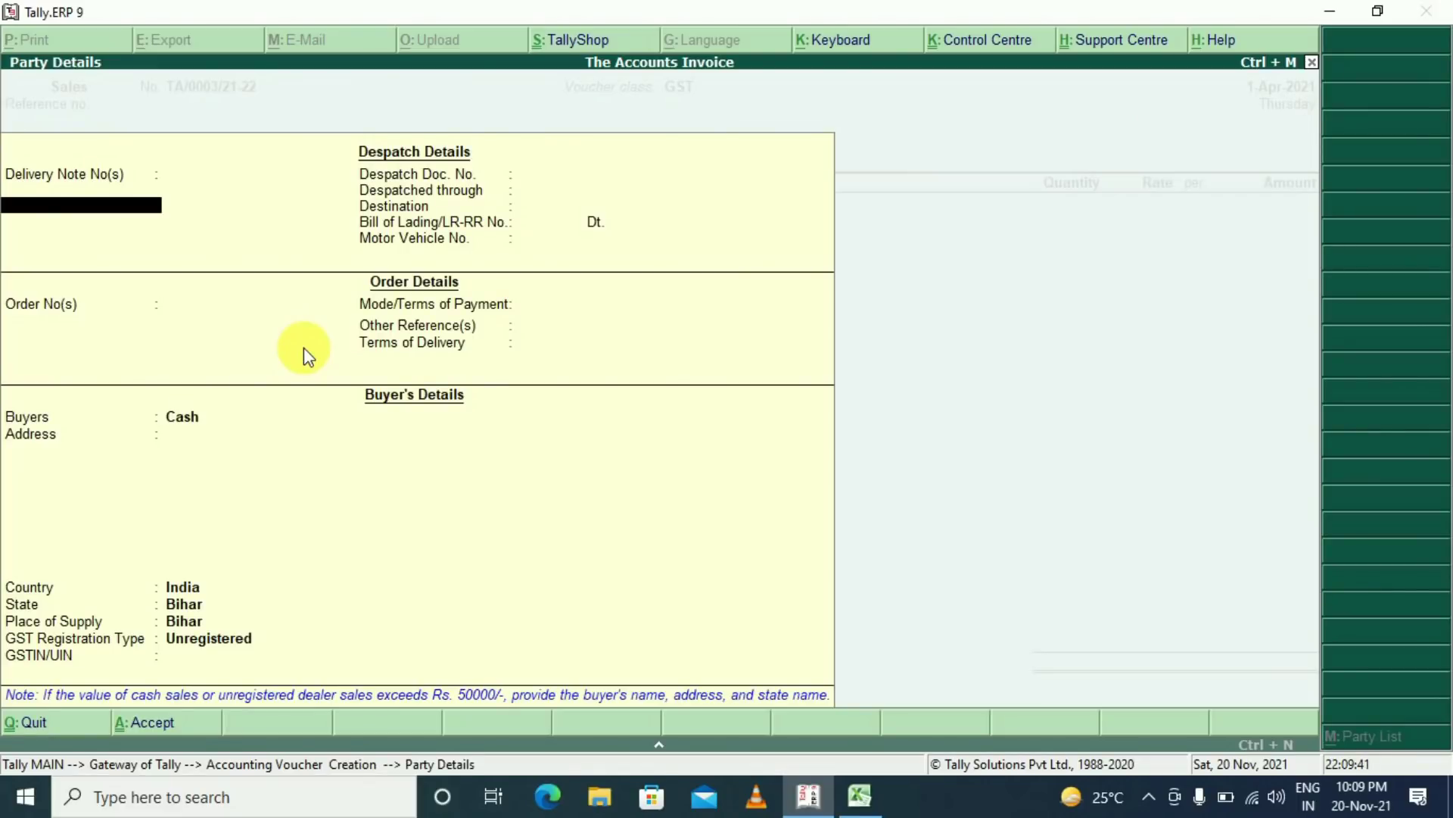
key("ctrl+a")
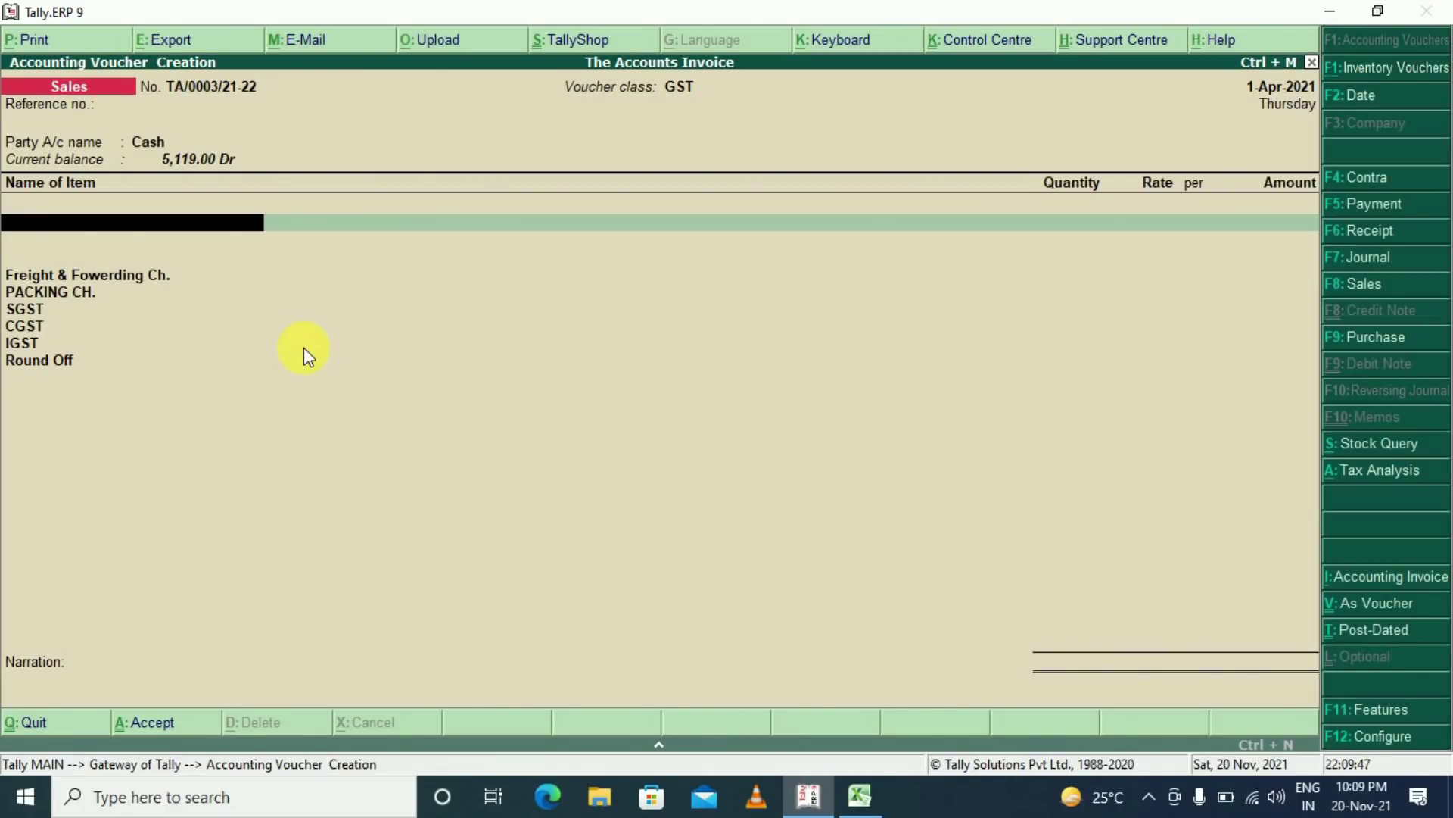
Add Vivo G5-Black, quantity 1, at a rate of 29,999.00
key("Down")
key("Down")
key("Down")
key("Down")
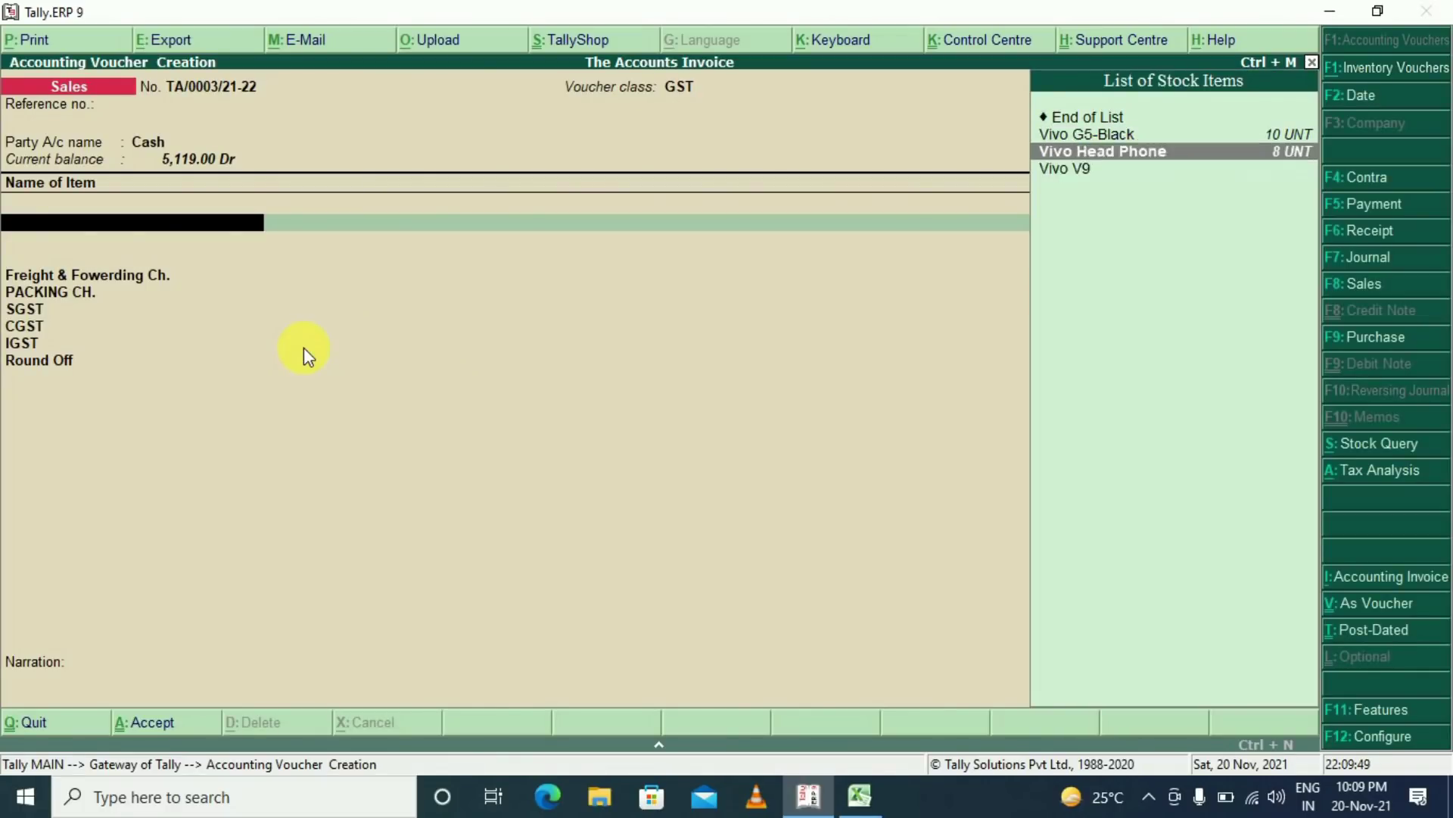
key("Down")
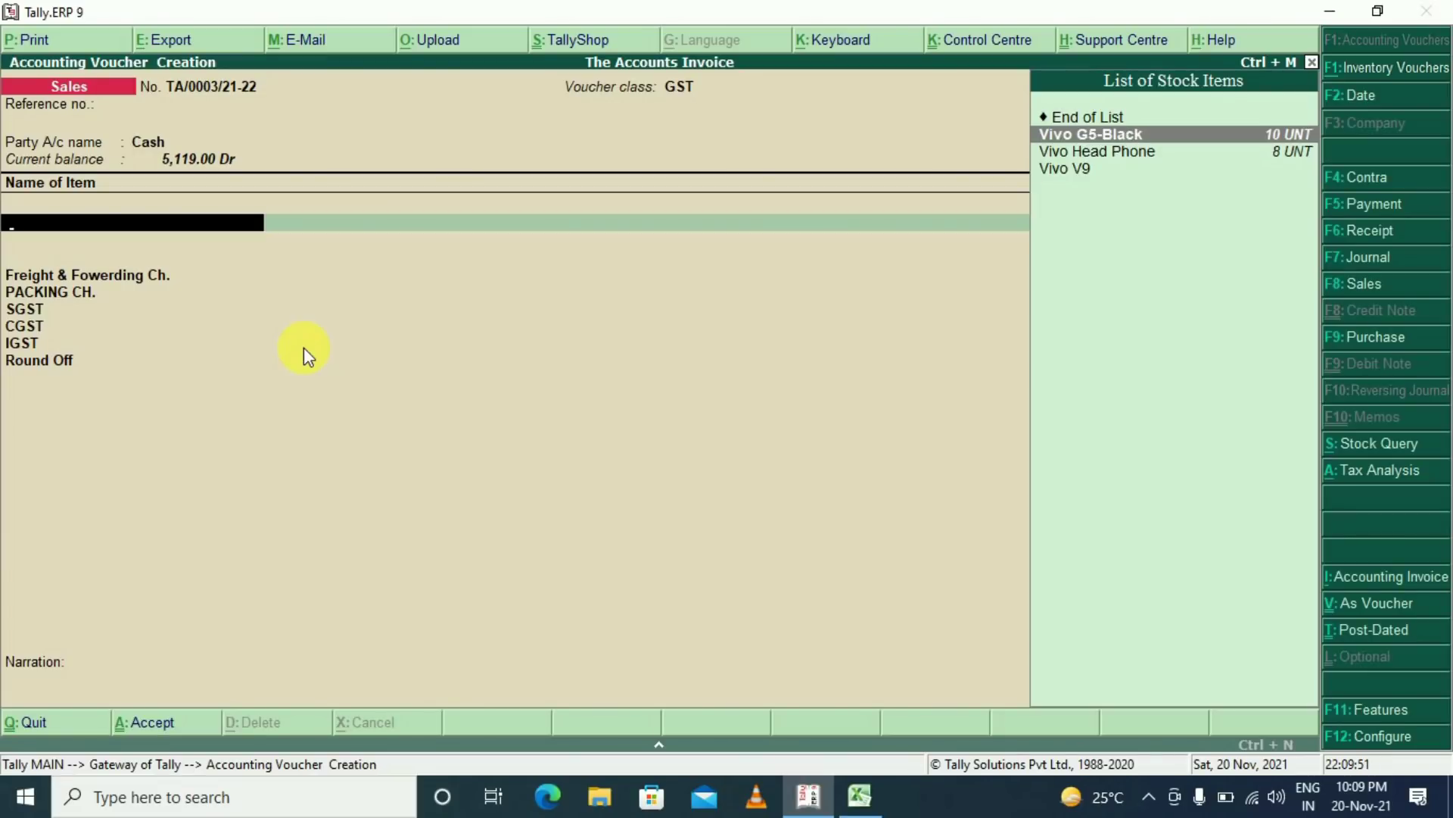
key("Return")
key("Return")
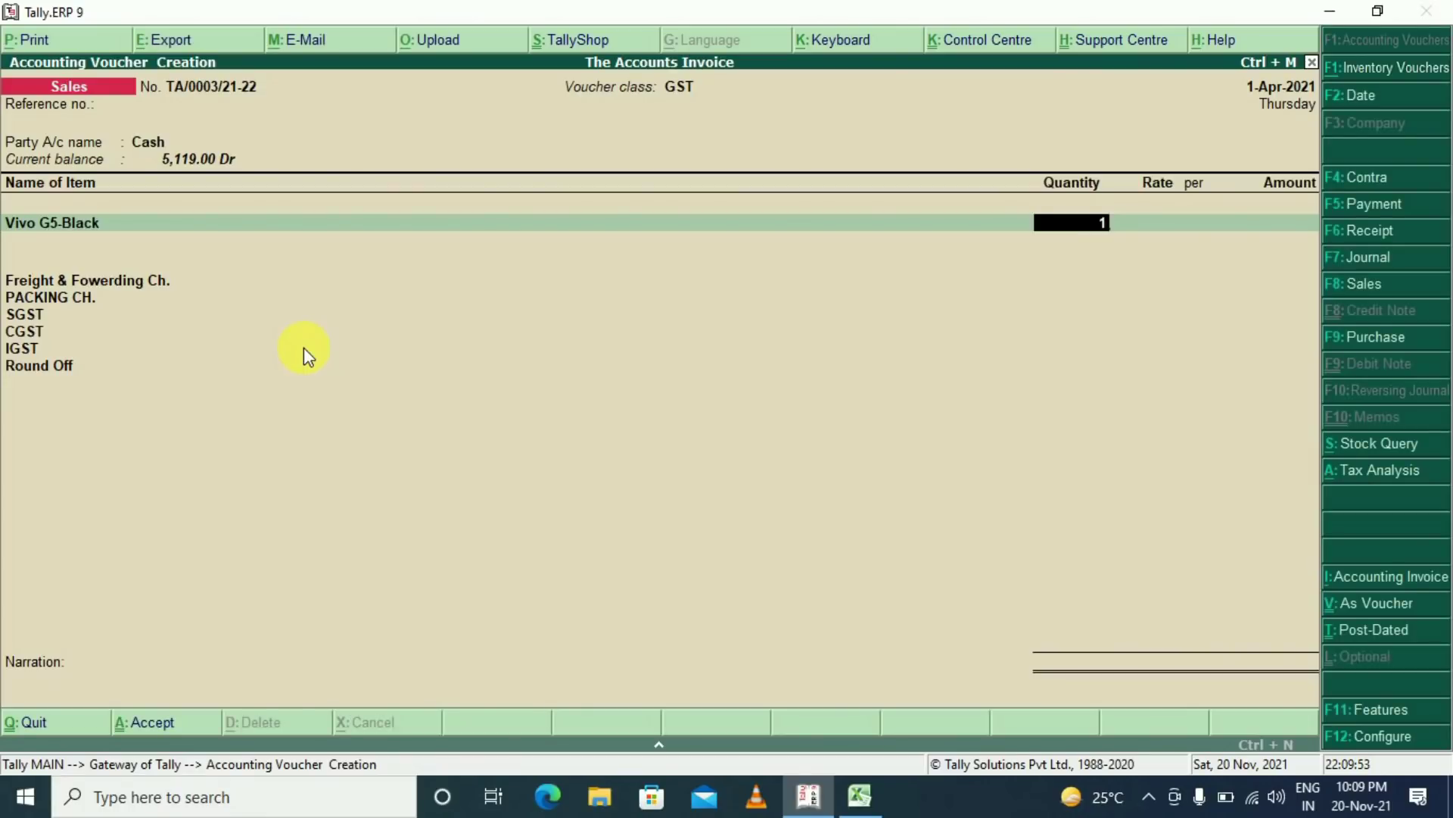
key("Return")
type("29999")
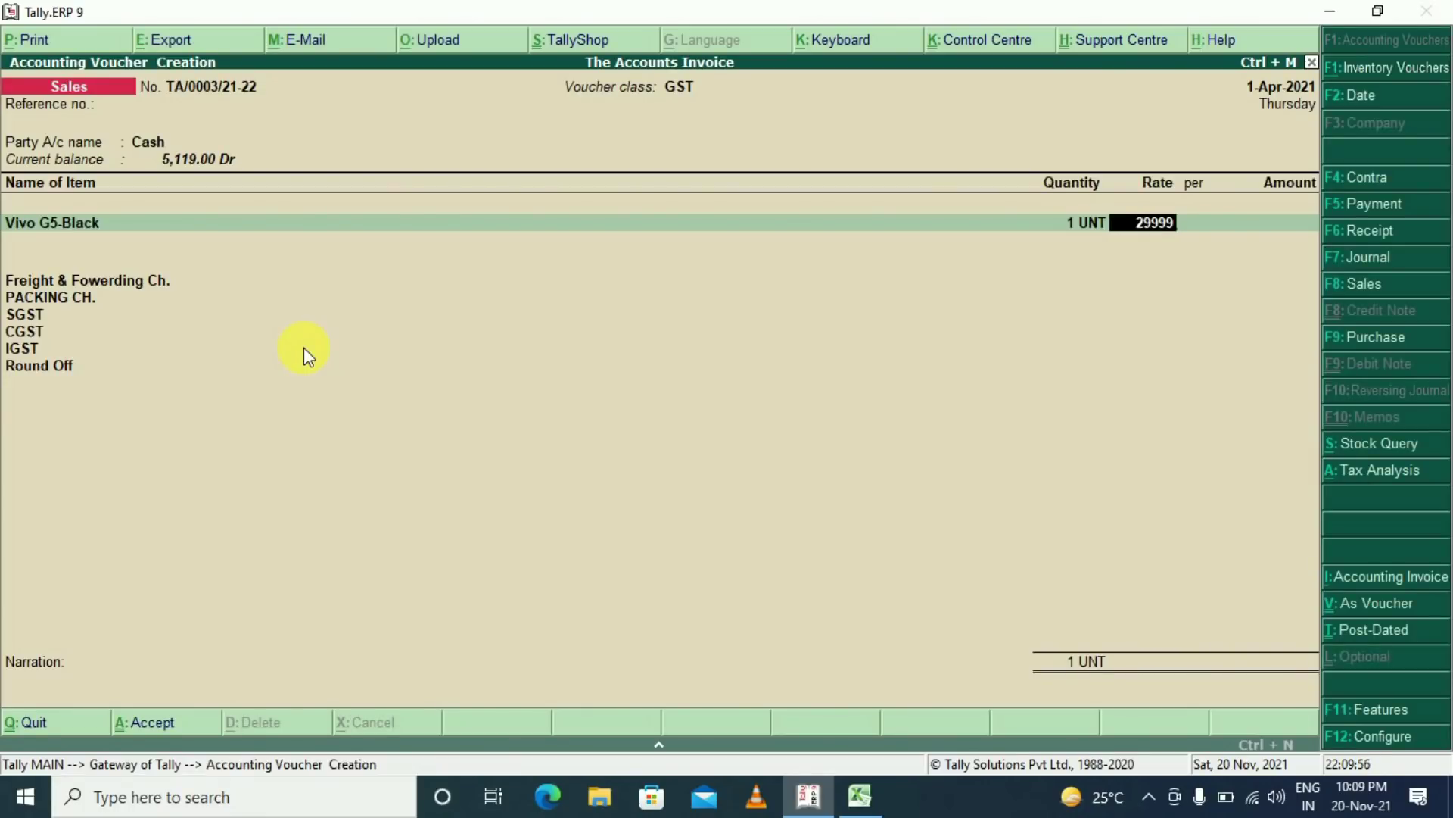
key("Return")
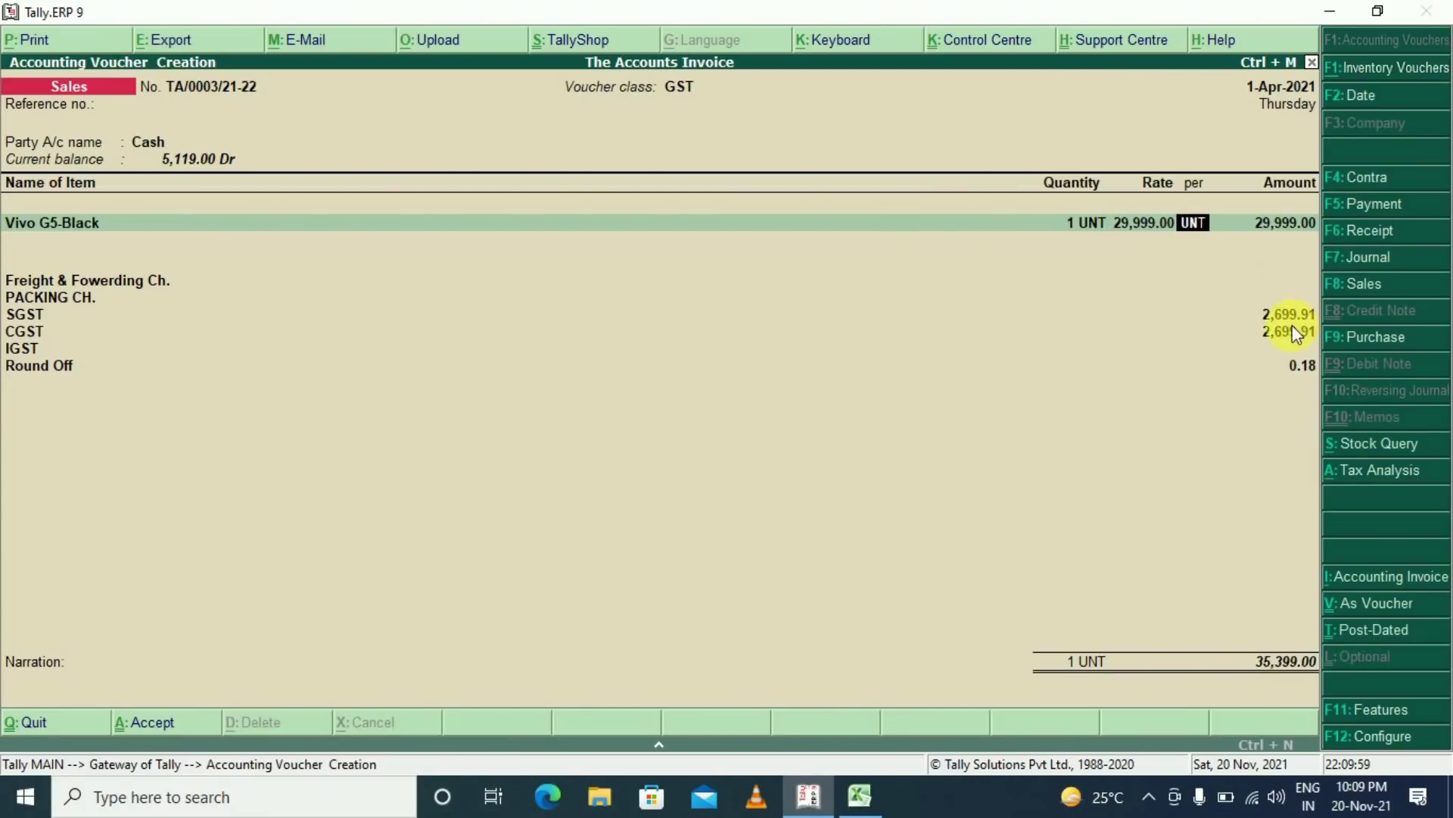
key("Return")
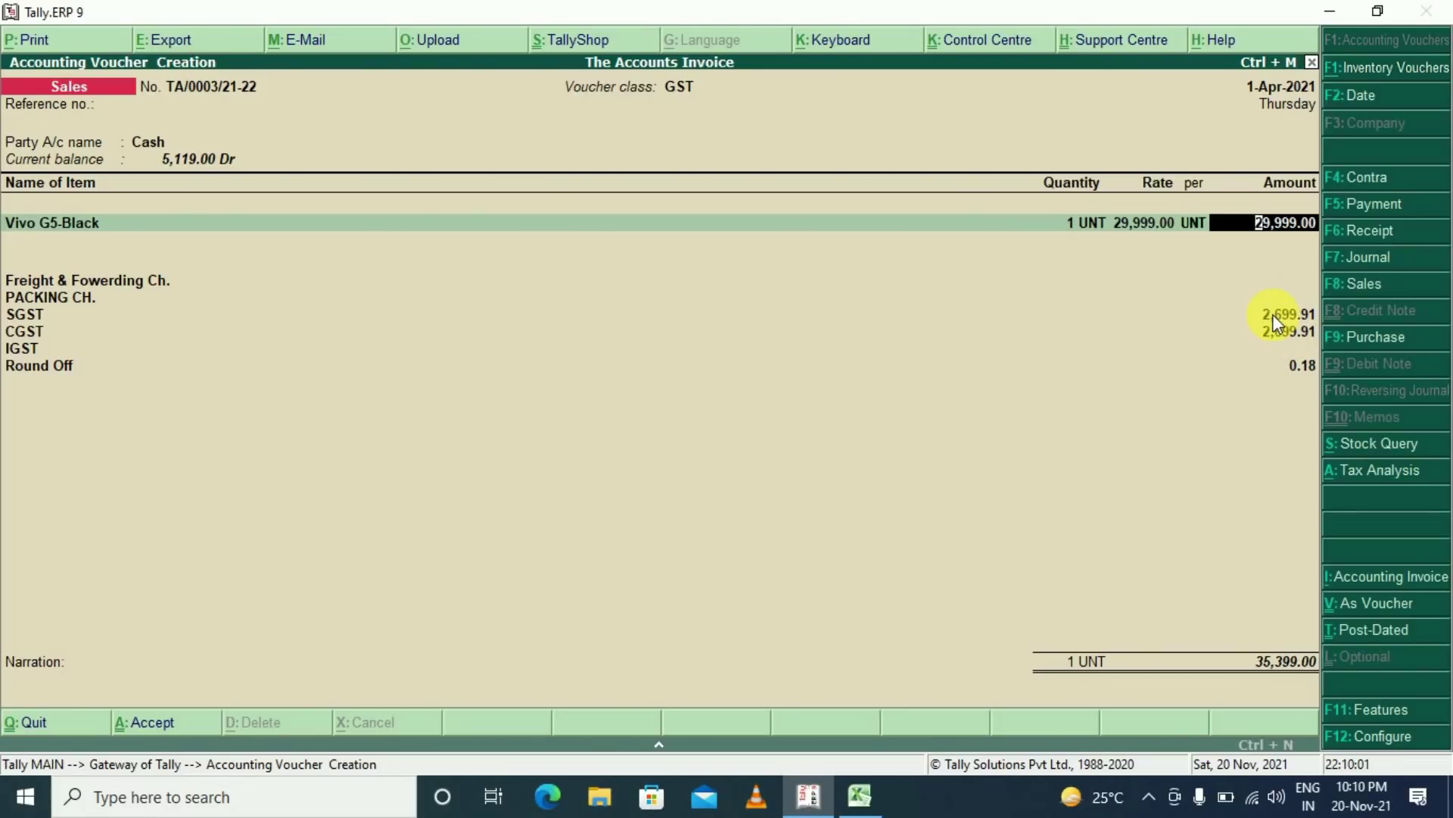
key("Return")
Add Vivo Head Phone, quantity 1, at 1,999.00
key("Down")
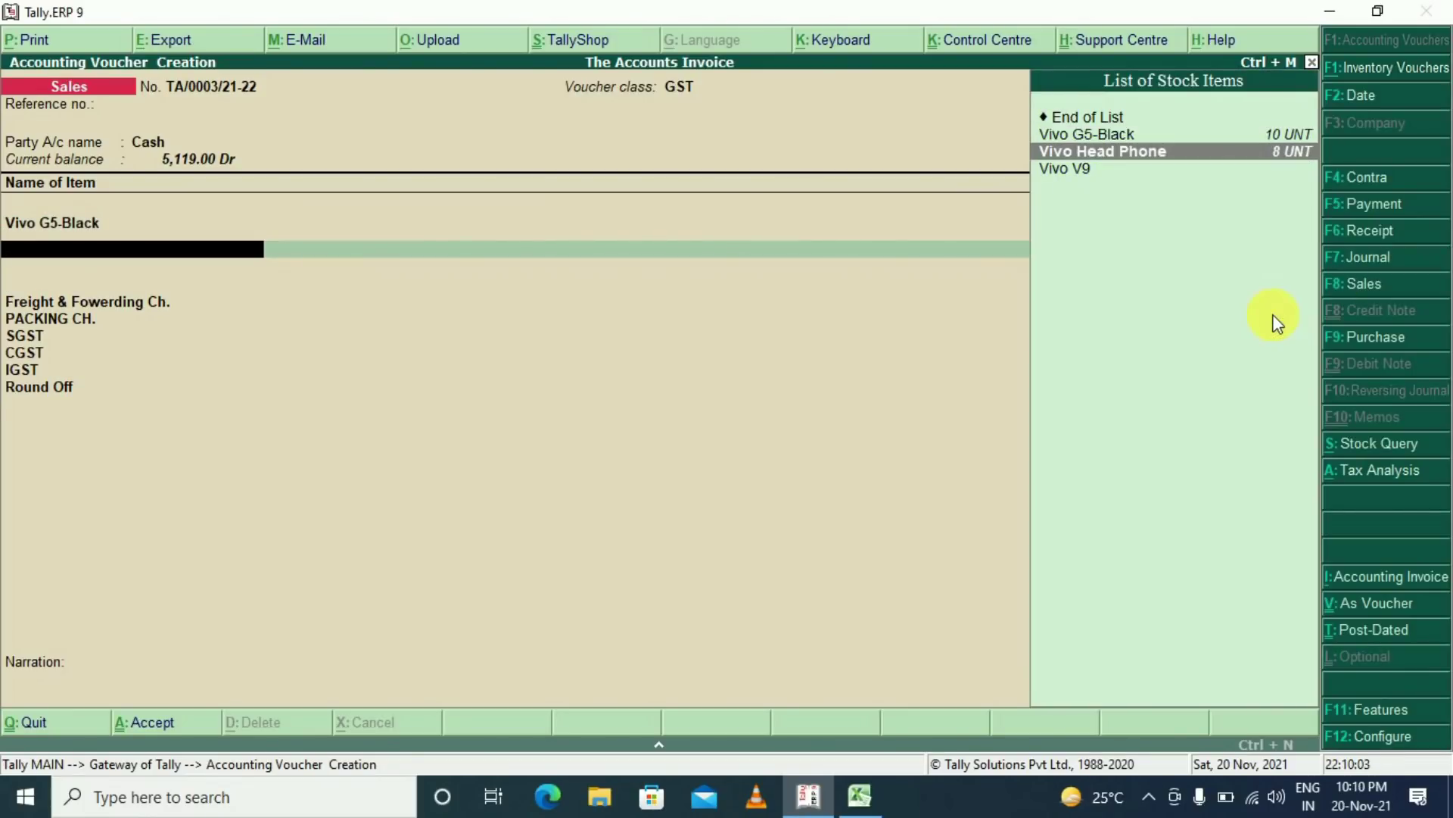
key("Return")
key("Return")
type("1")
key("Return")
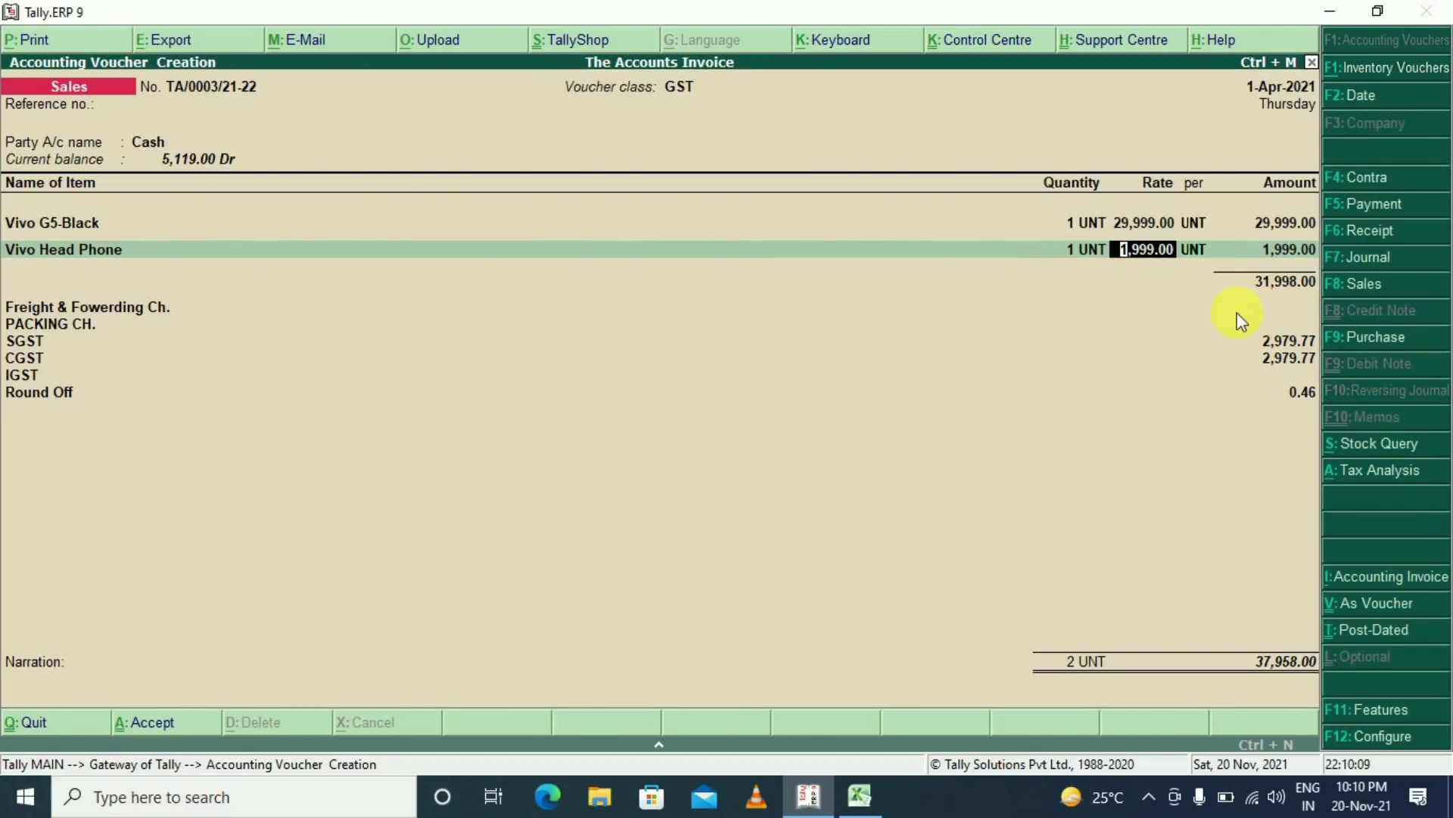
key("Return")
key("Return")
key("Return")
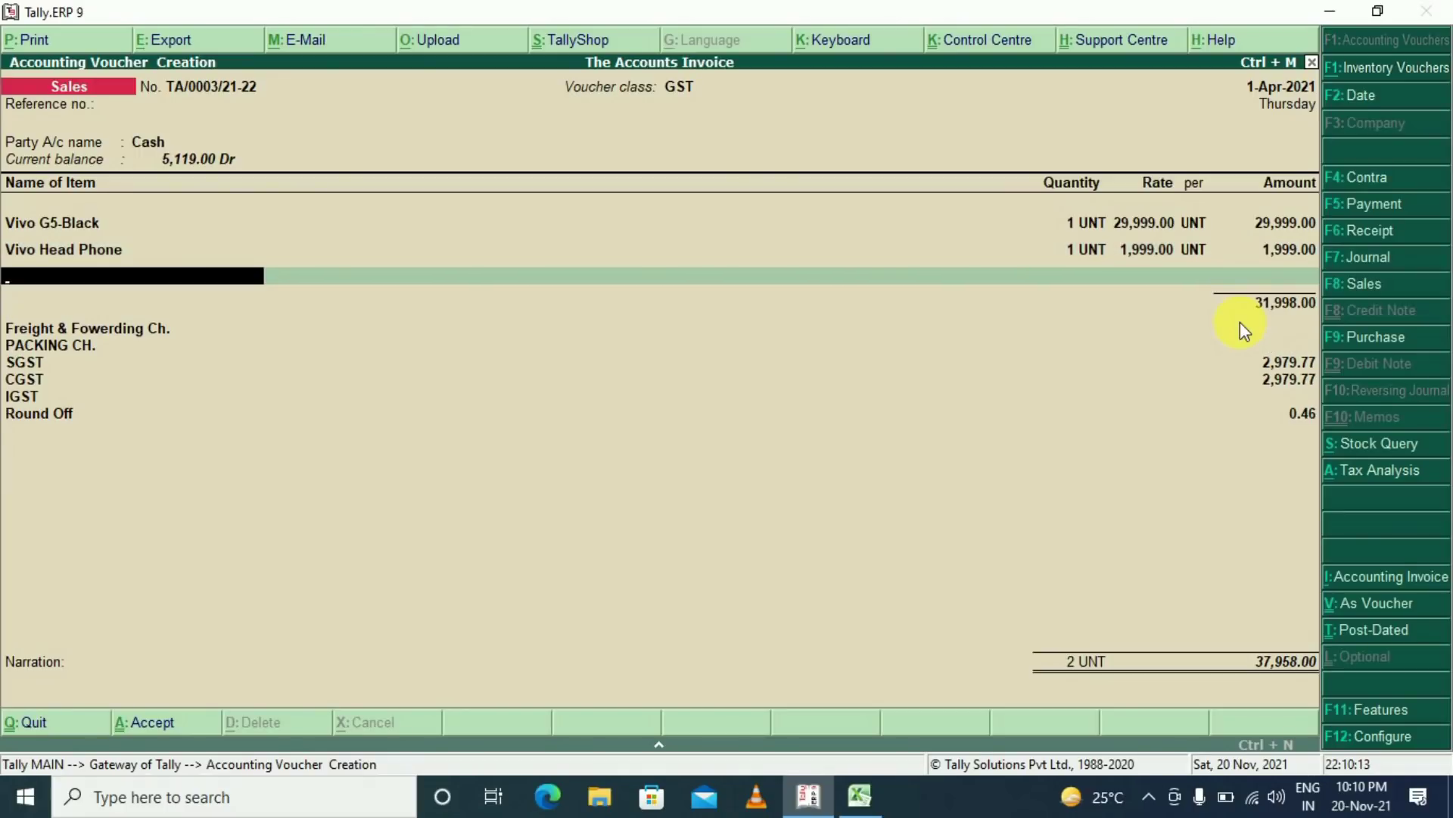
key("Return")
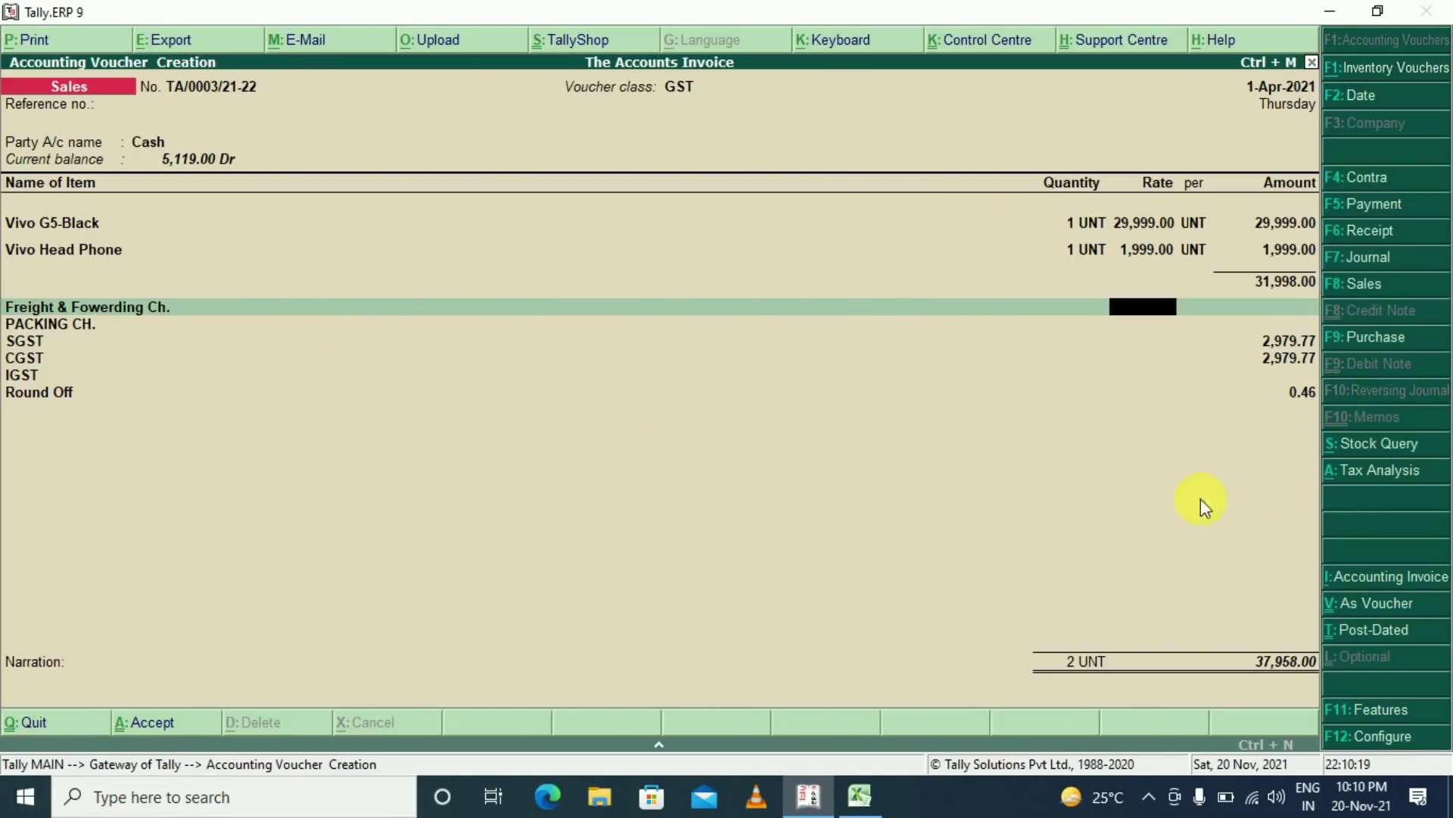
View the detailed Tax Analysis with each item's SGST and CGST, then return to the voucher
left_click(1382, 482)
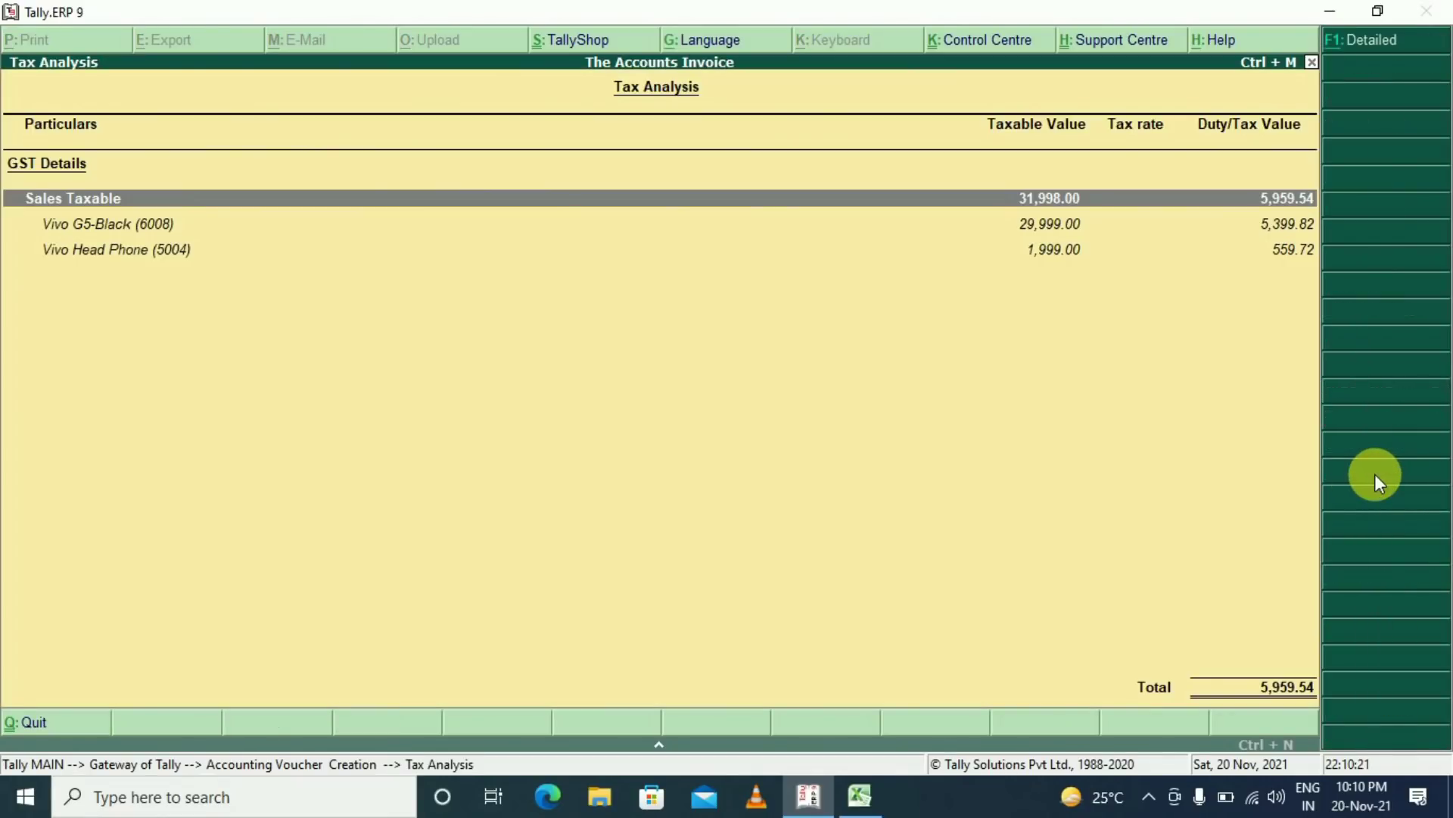
left_click(1376, 38)
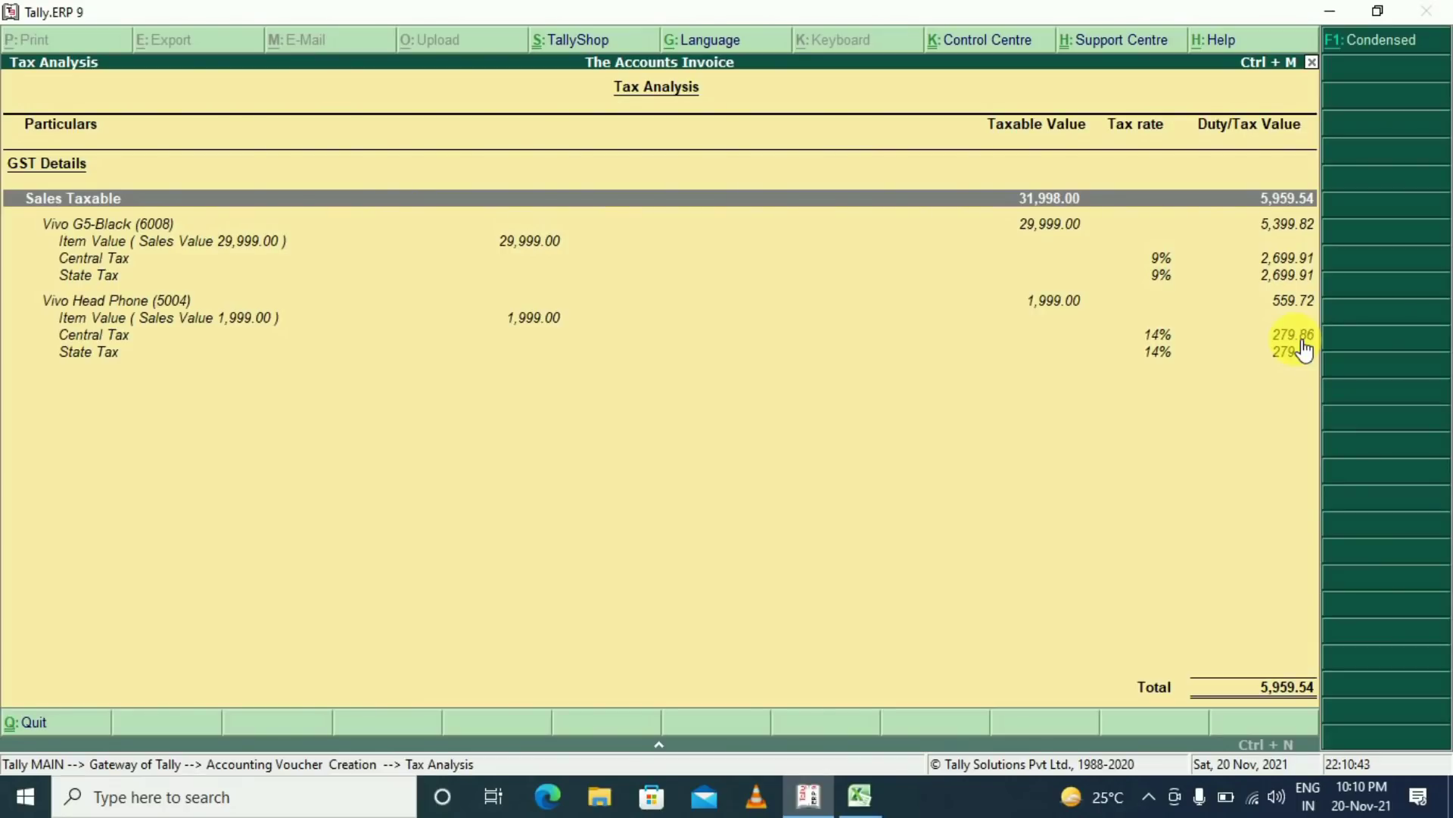
key("Escape")
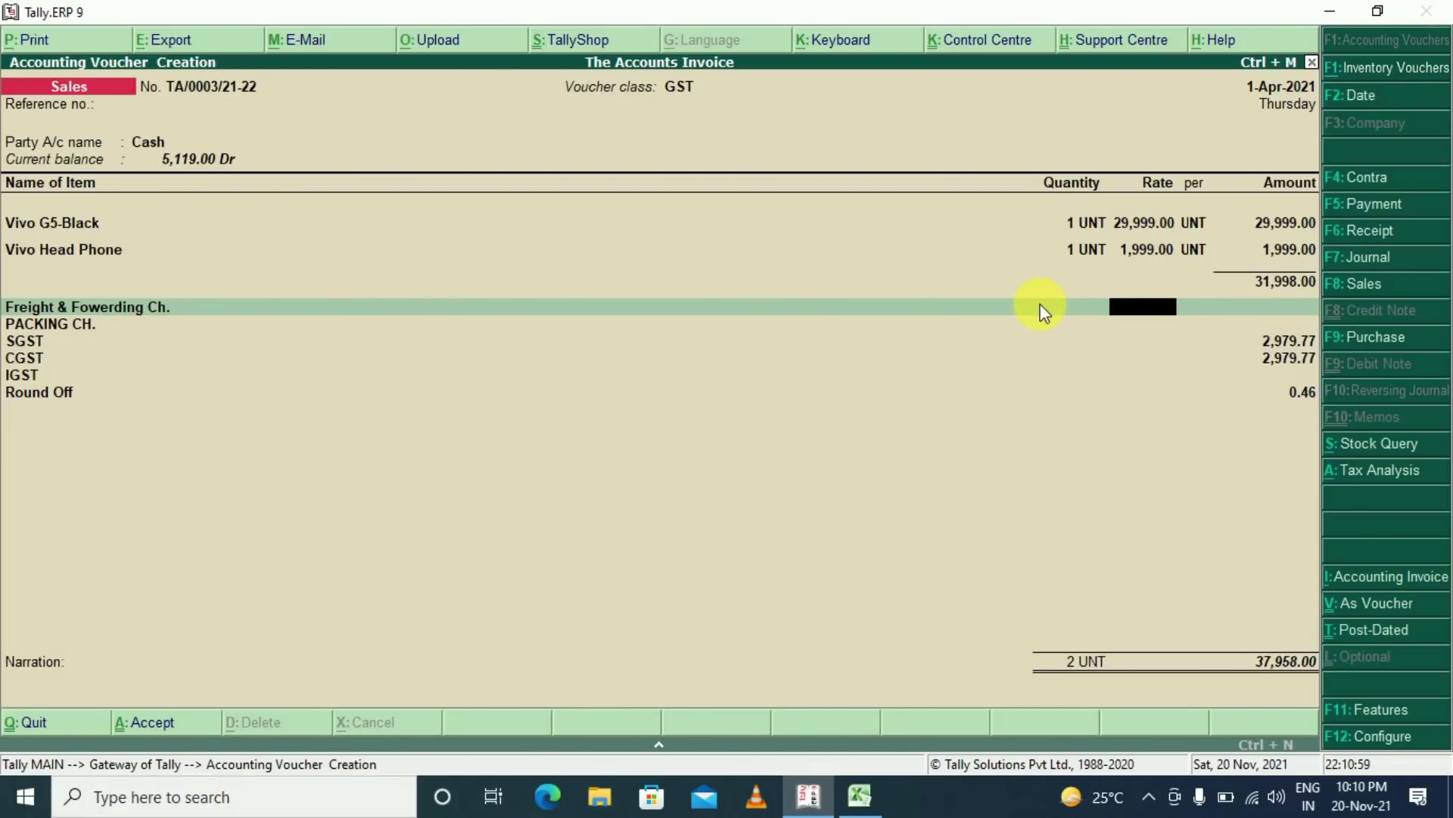
Charge 1,000.00 on Freight & Fowerding Ch. and 500.00 on PACKING CH
type("1")
key("Return")
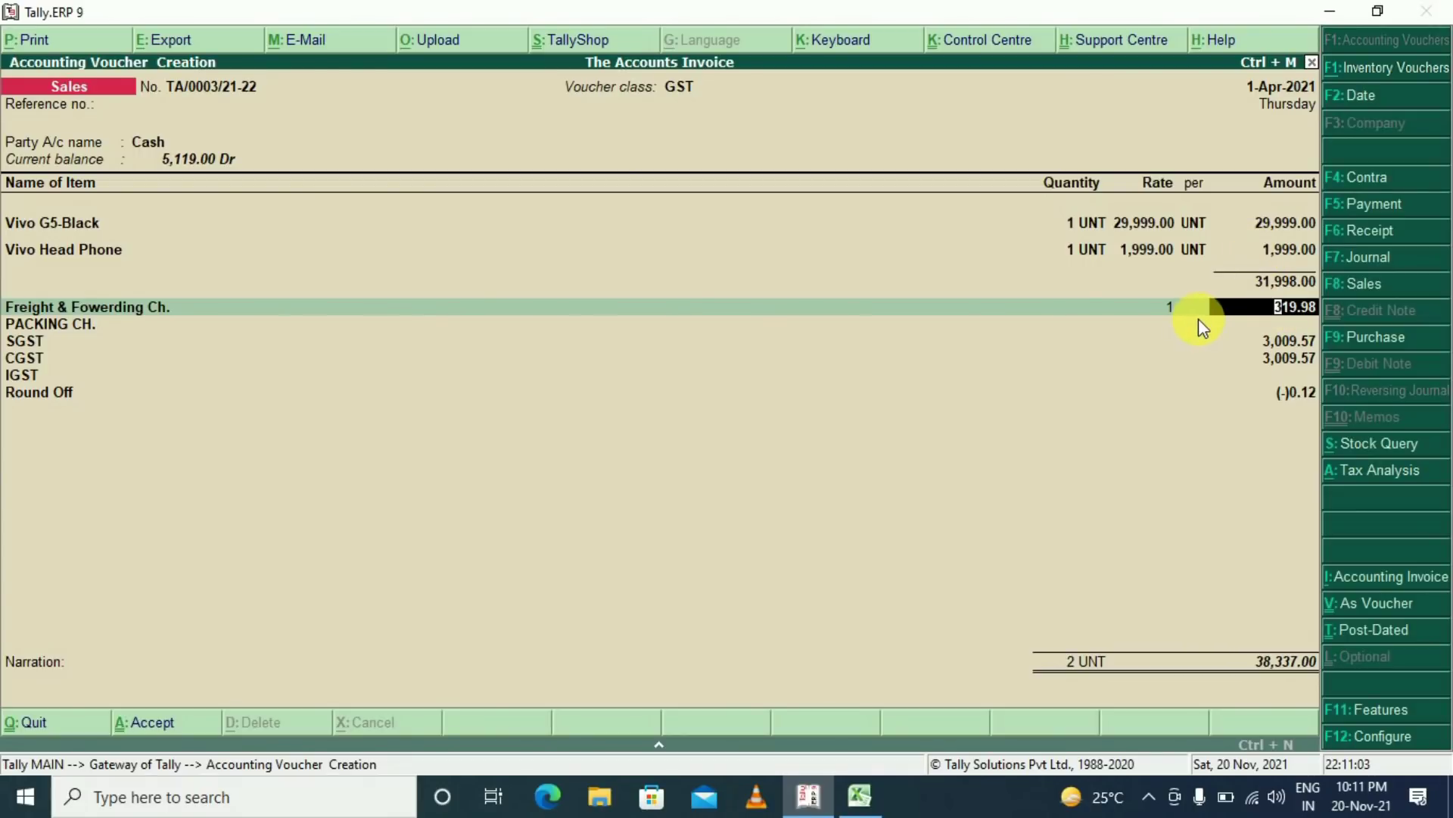
key("BackSpace")
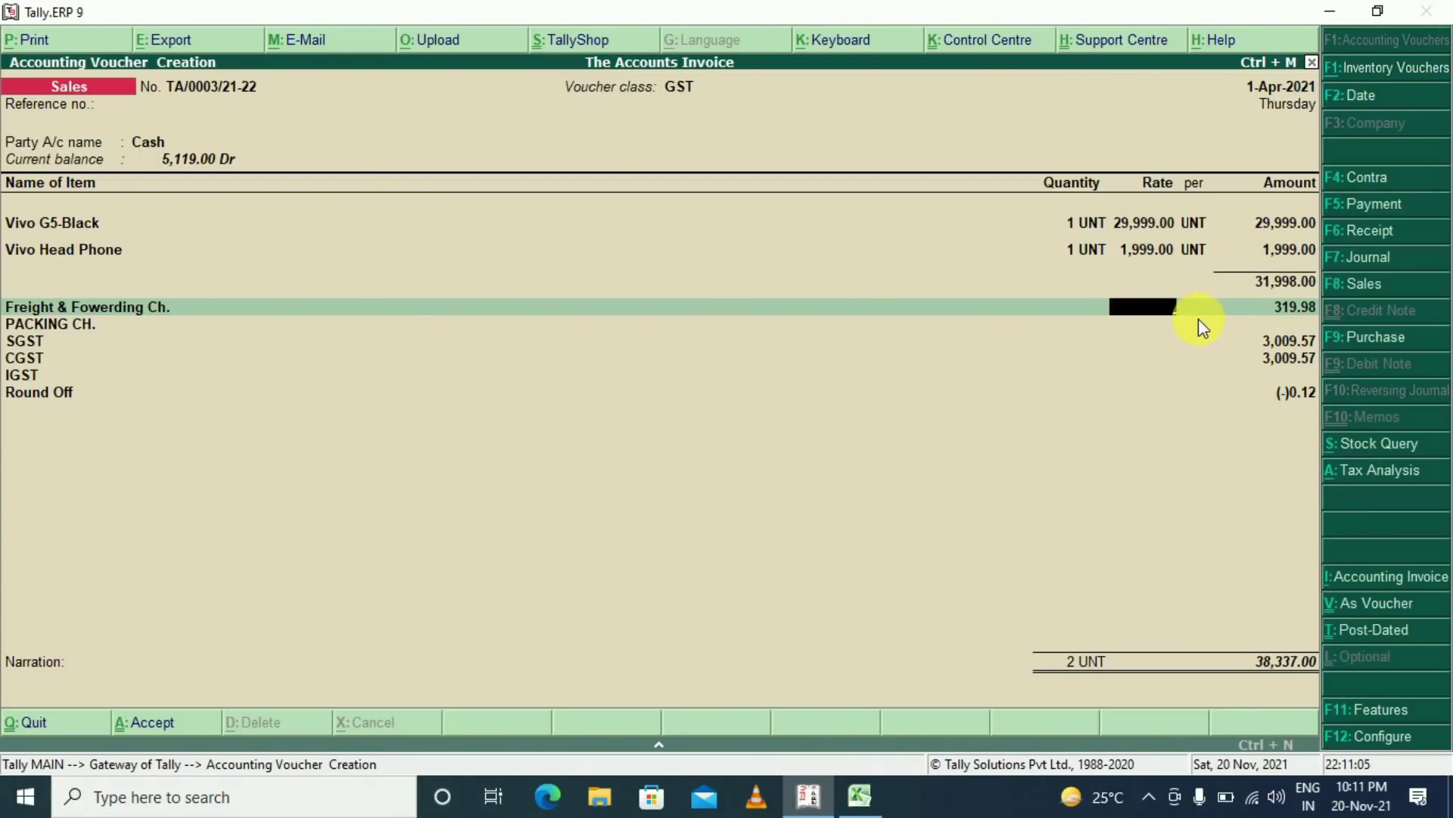
key("Return")
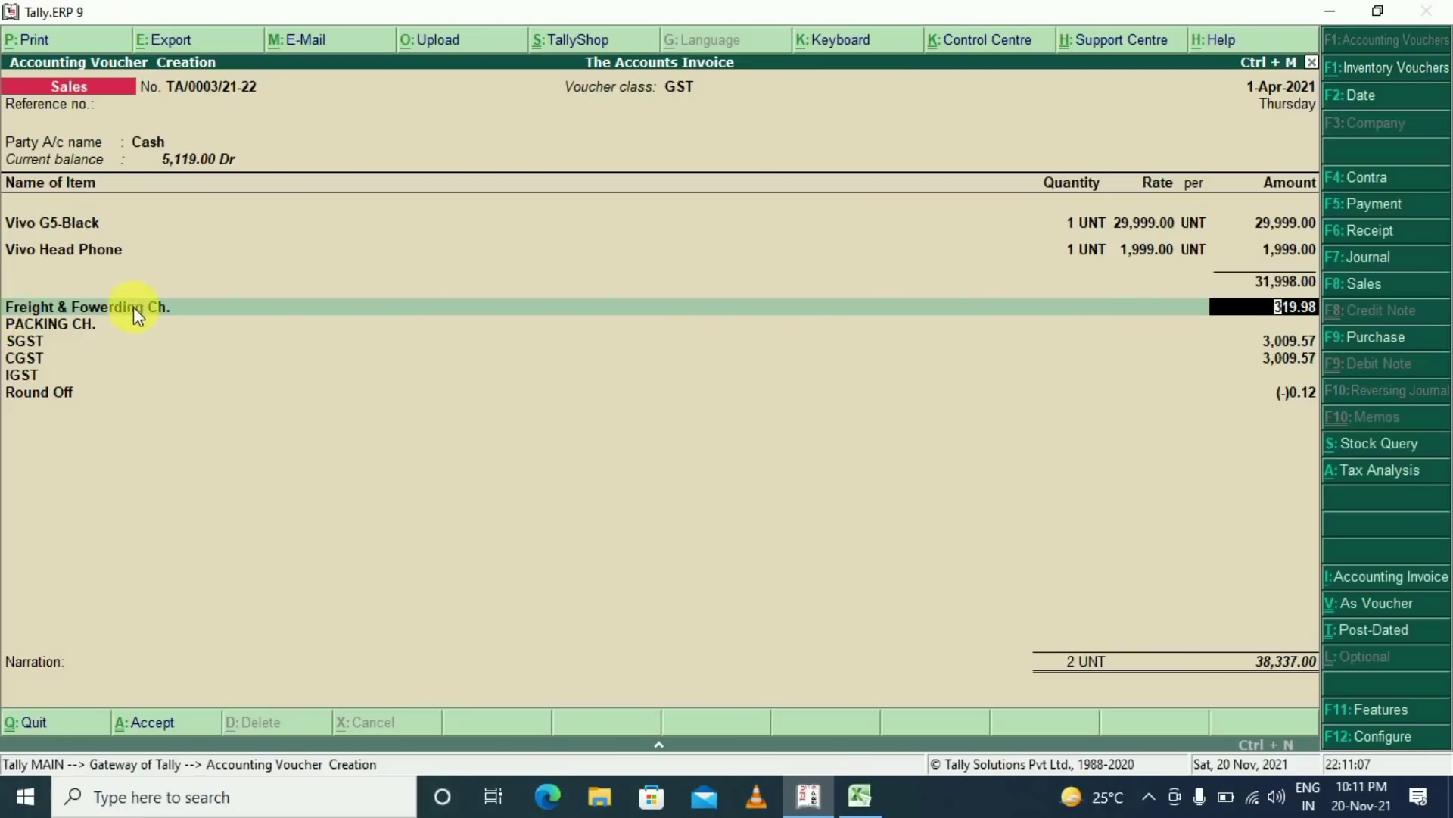
type("1000")
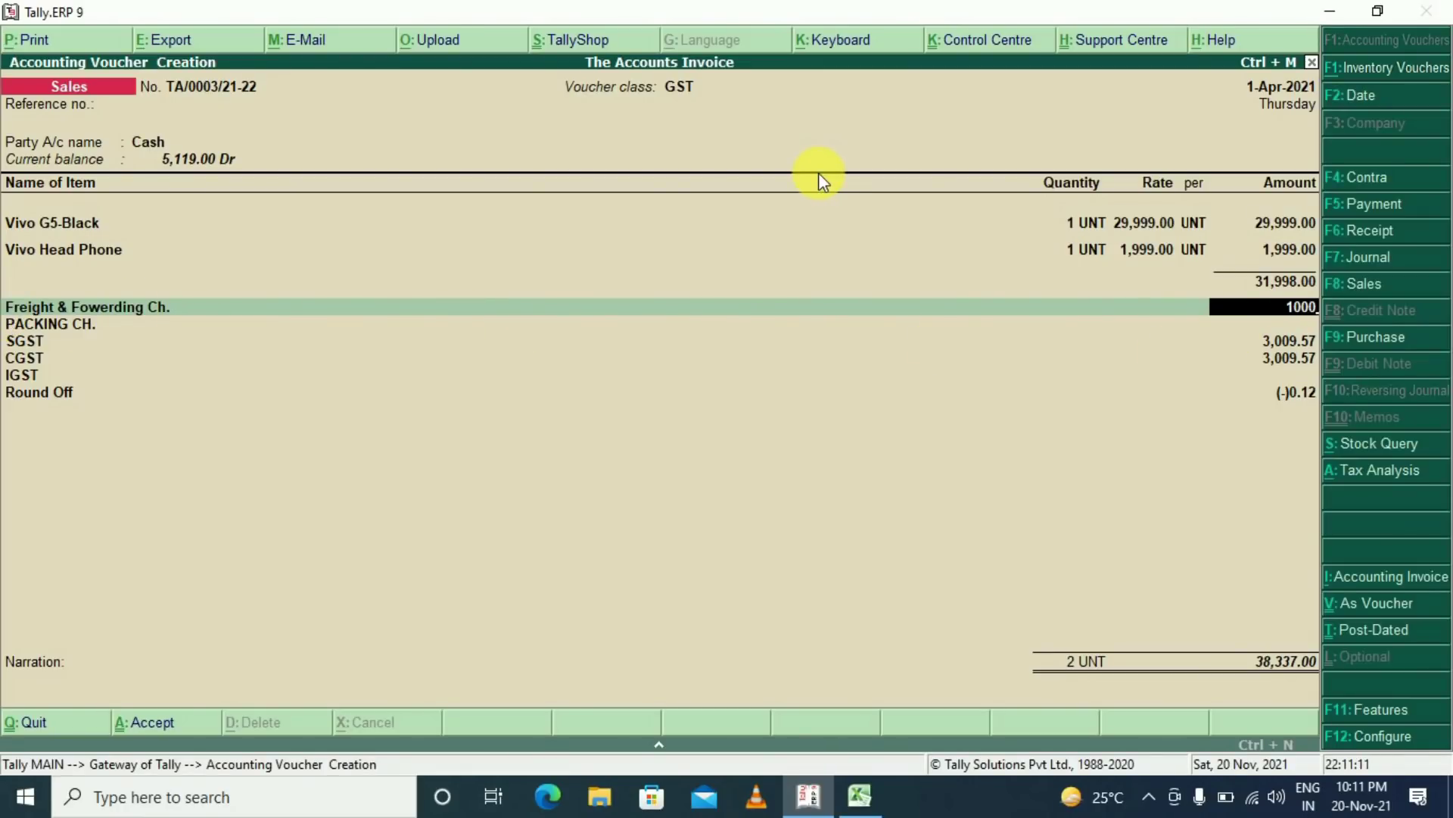
key("Return")
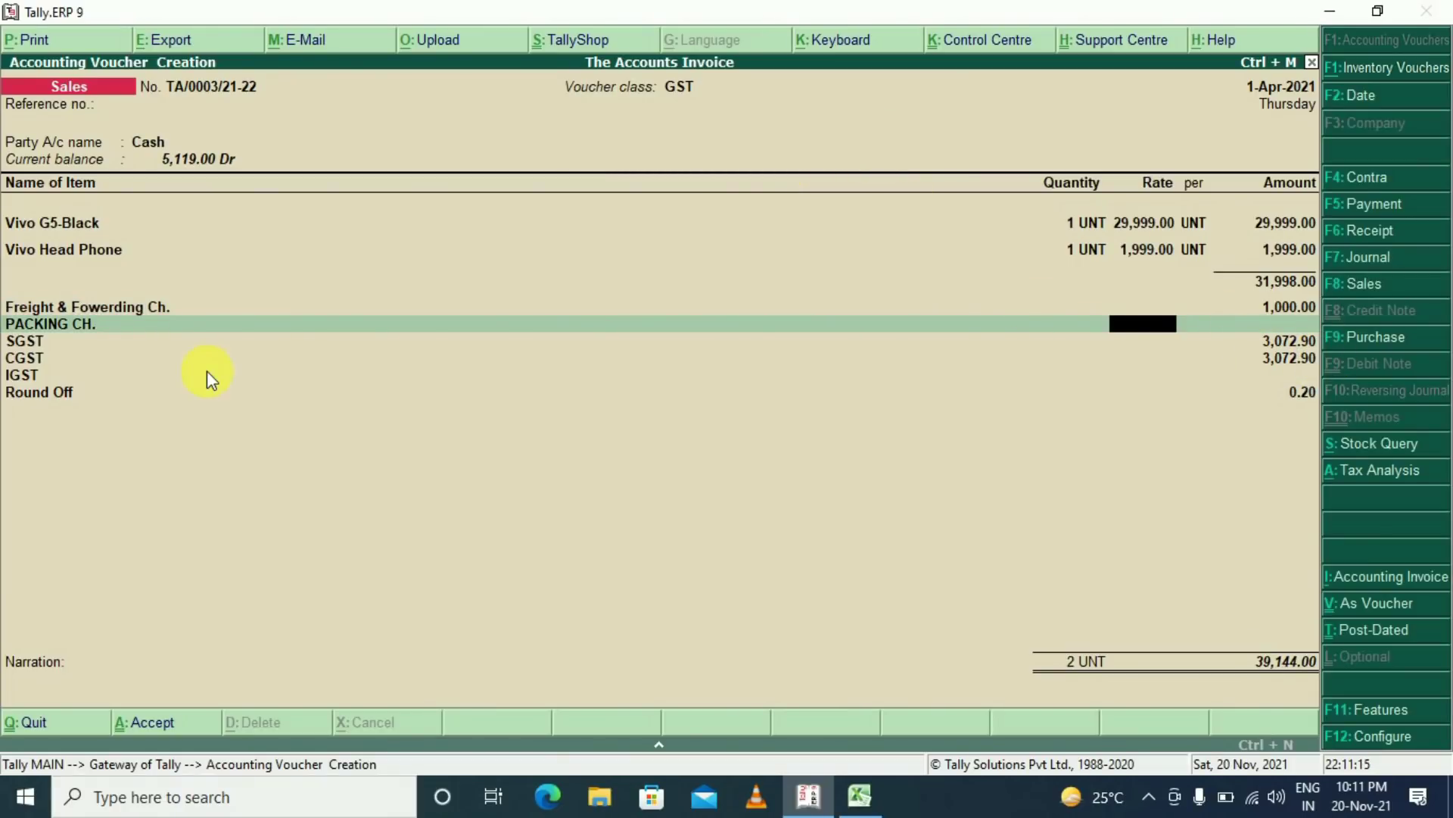
key("Return")
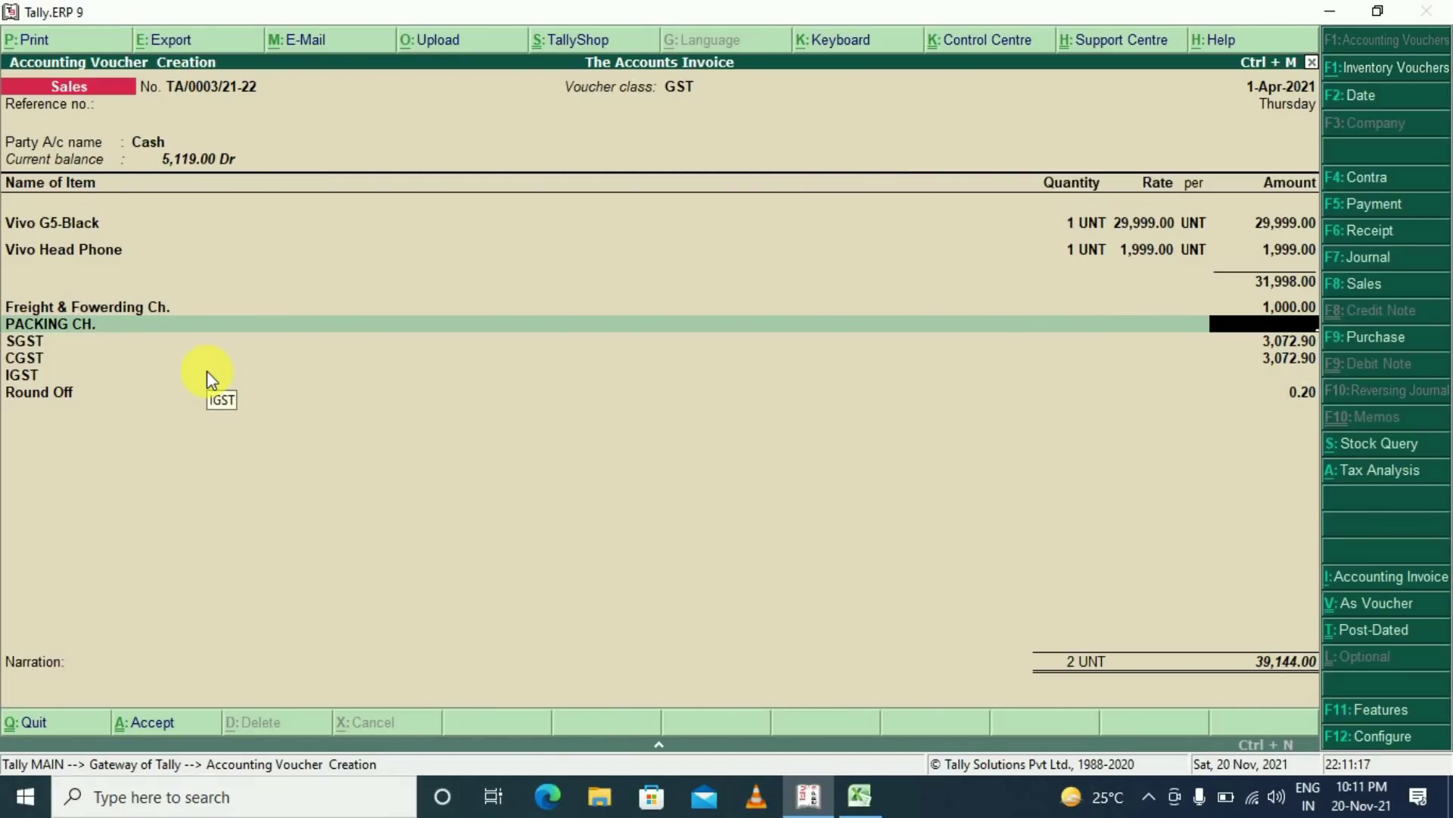
type("500")
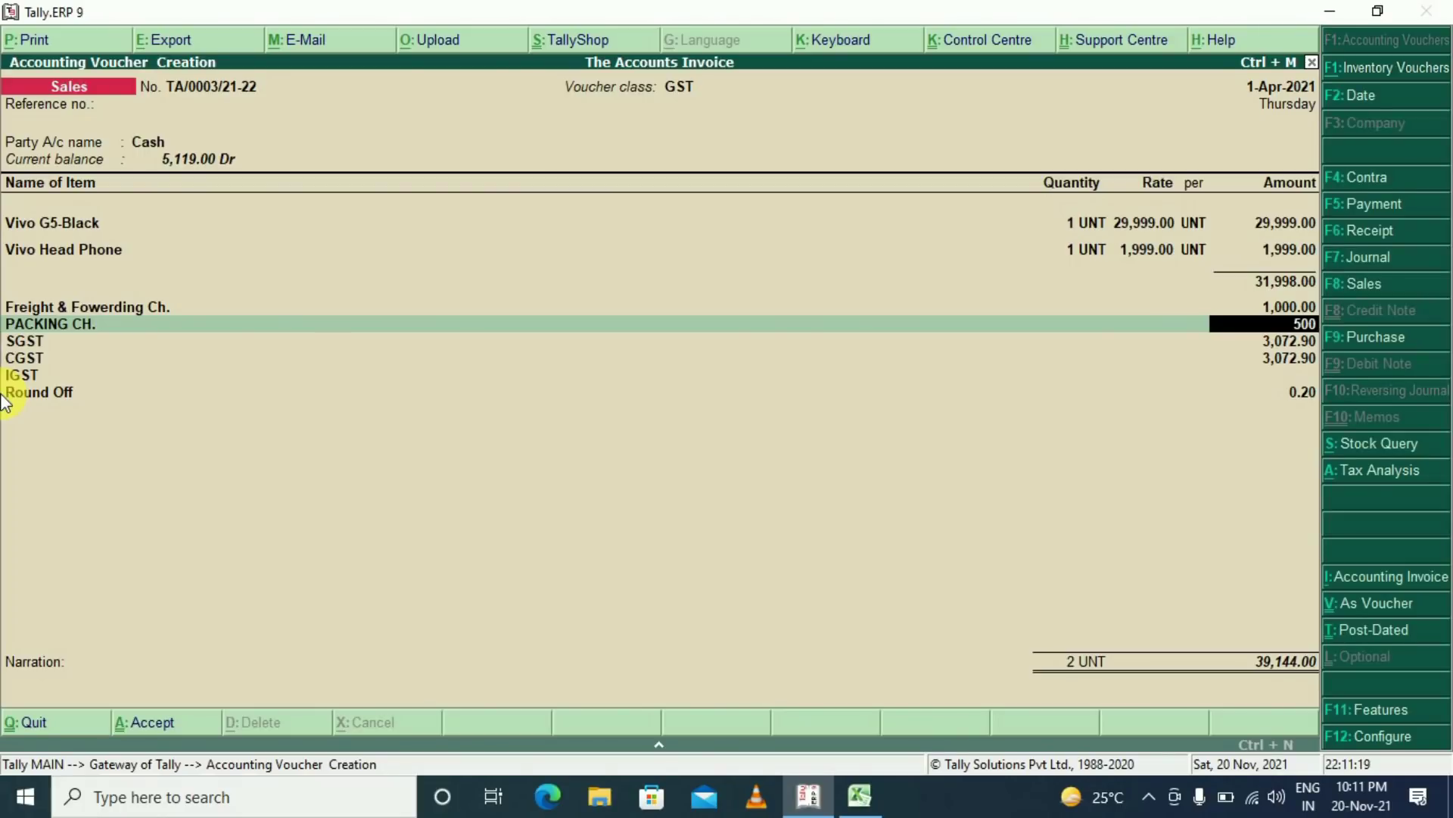
key("Return")
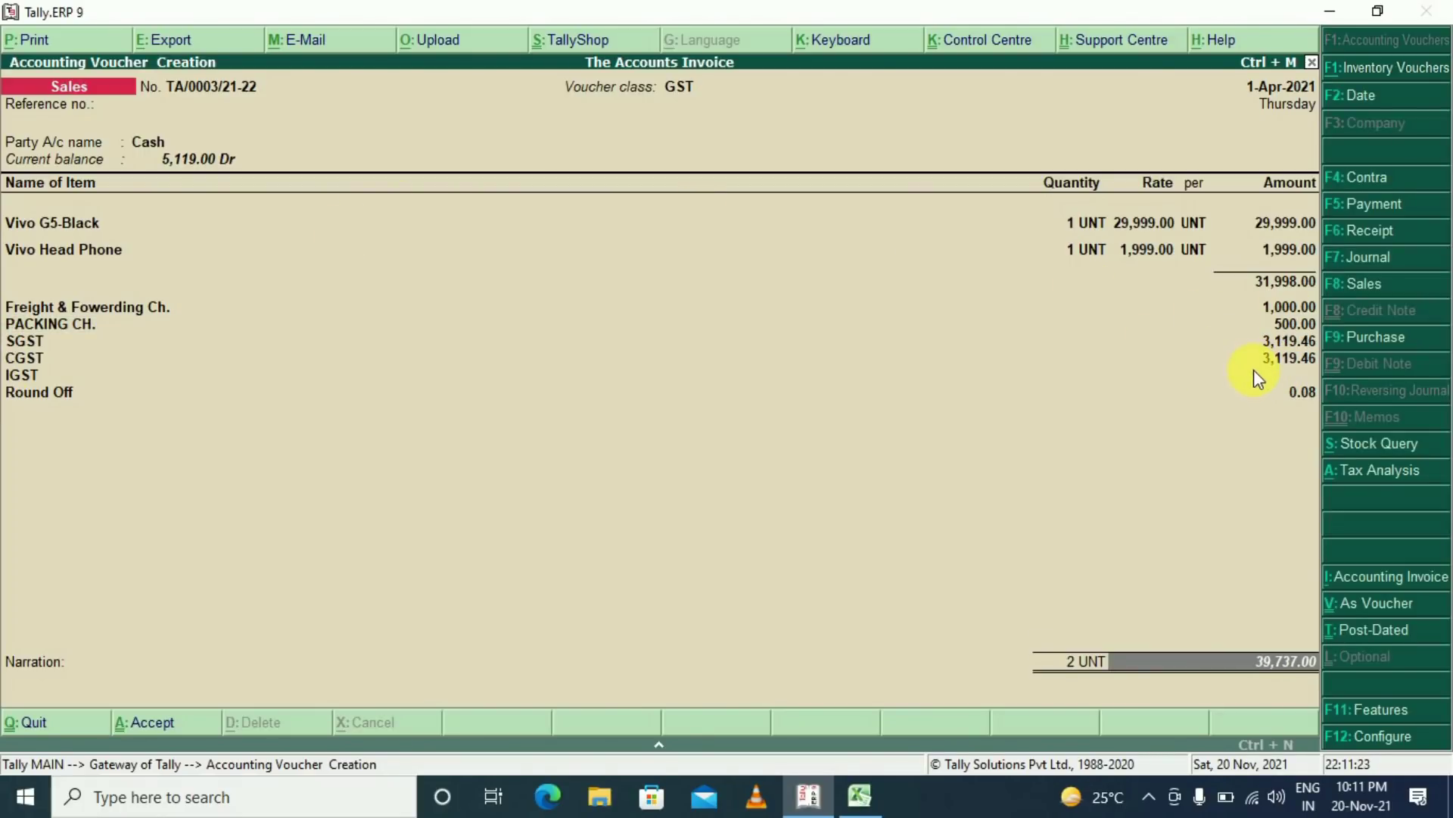
Check the detailed tax analysis of charges per item, then accept the 39,737.00 invoice
left_click(1372, 474)
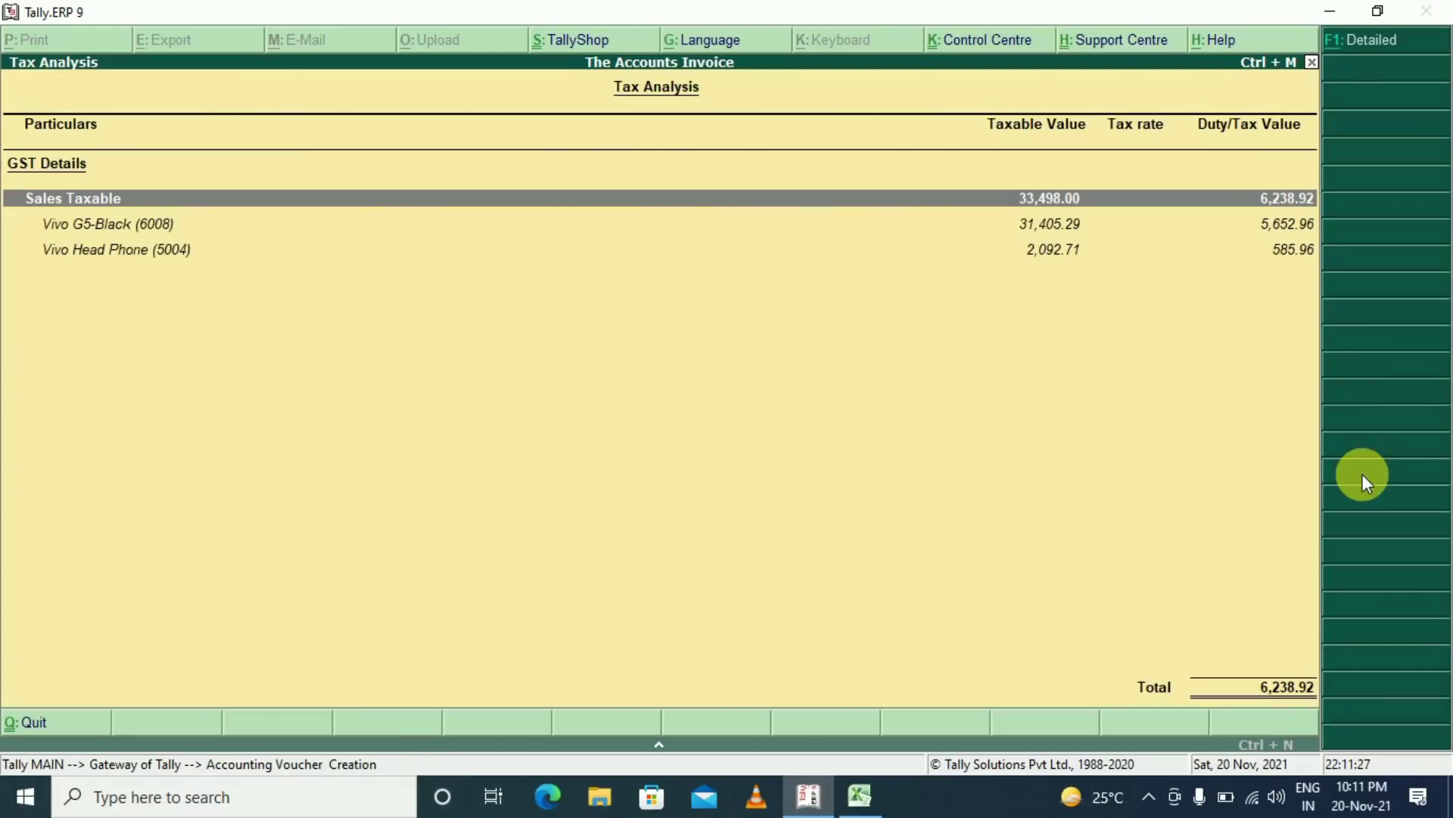
left_click(1369, 39)
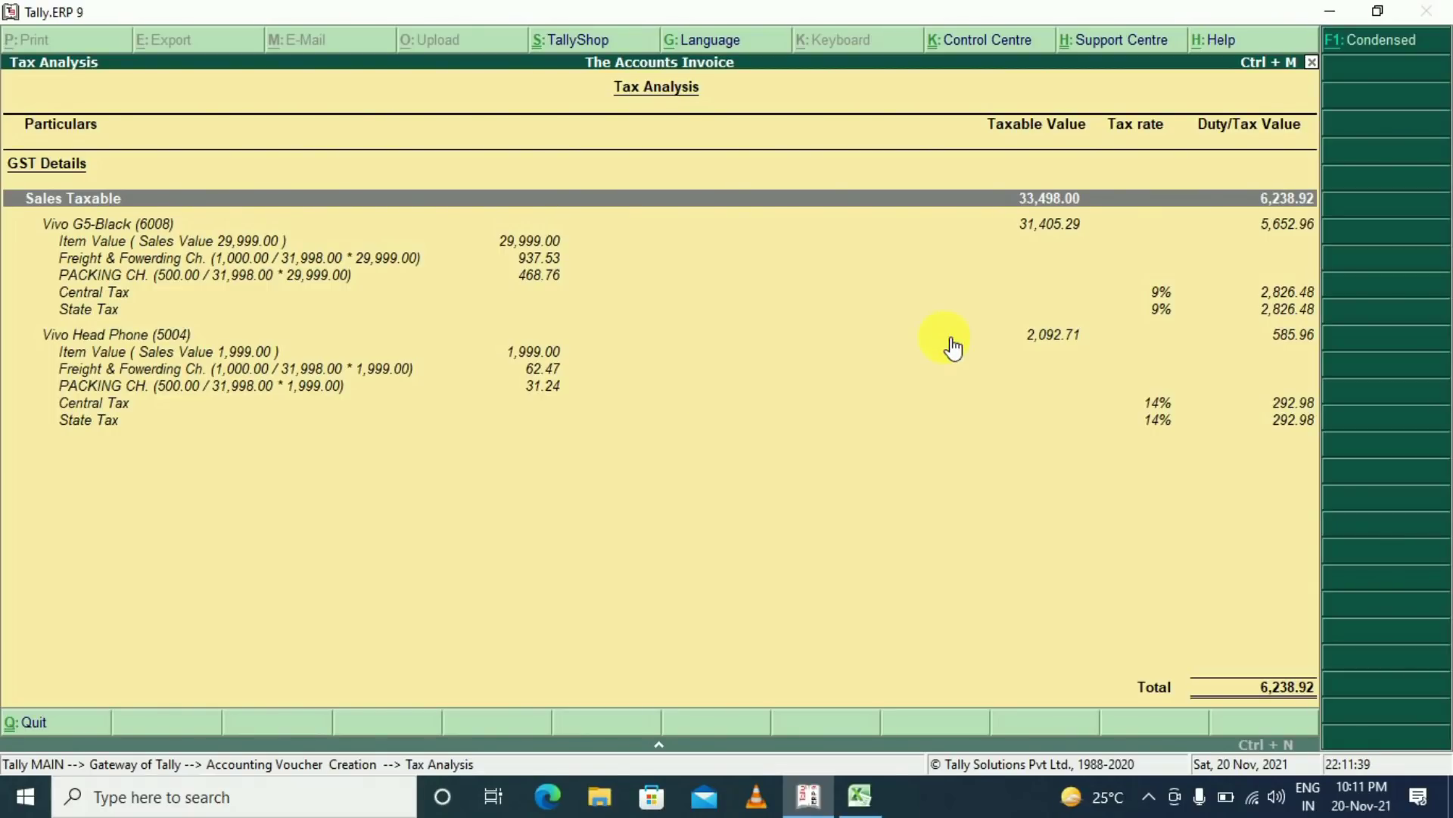
key("Escape")
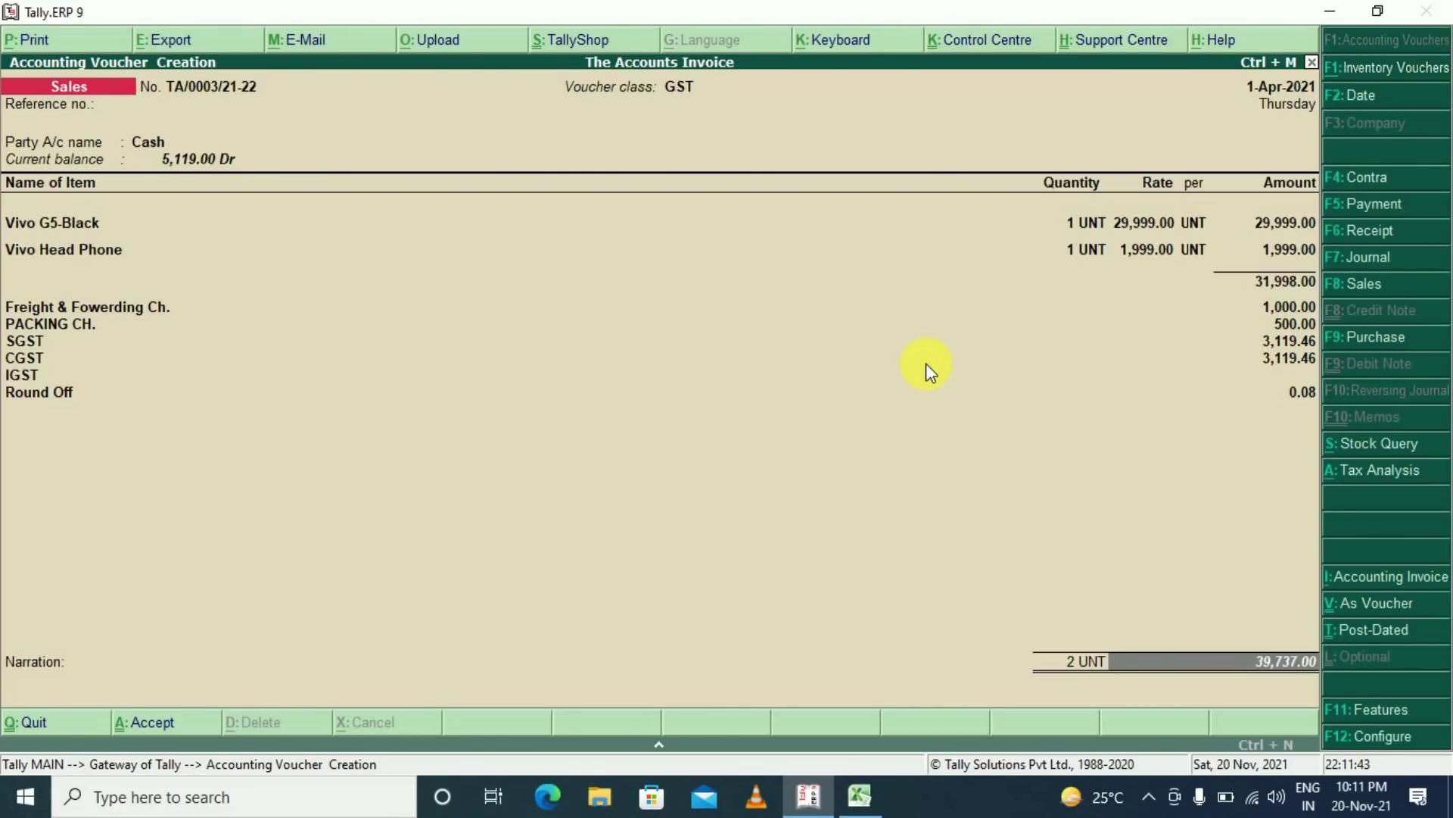
key("Return")
key("Return")
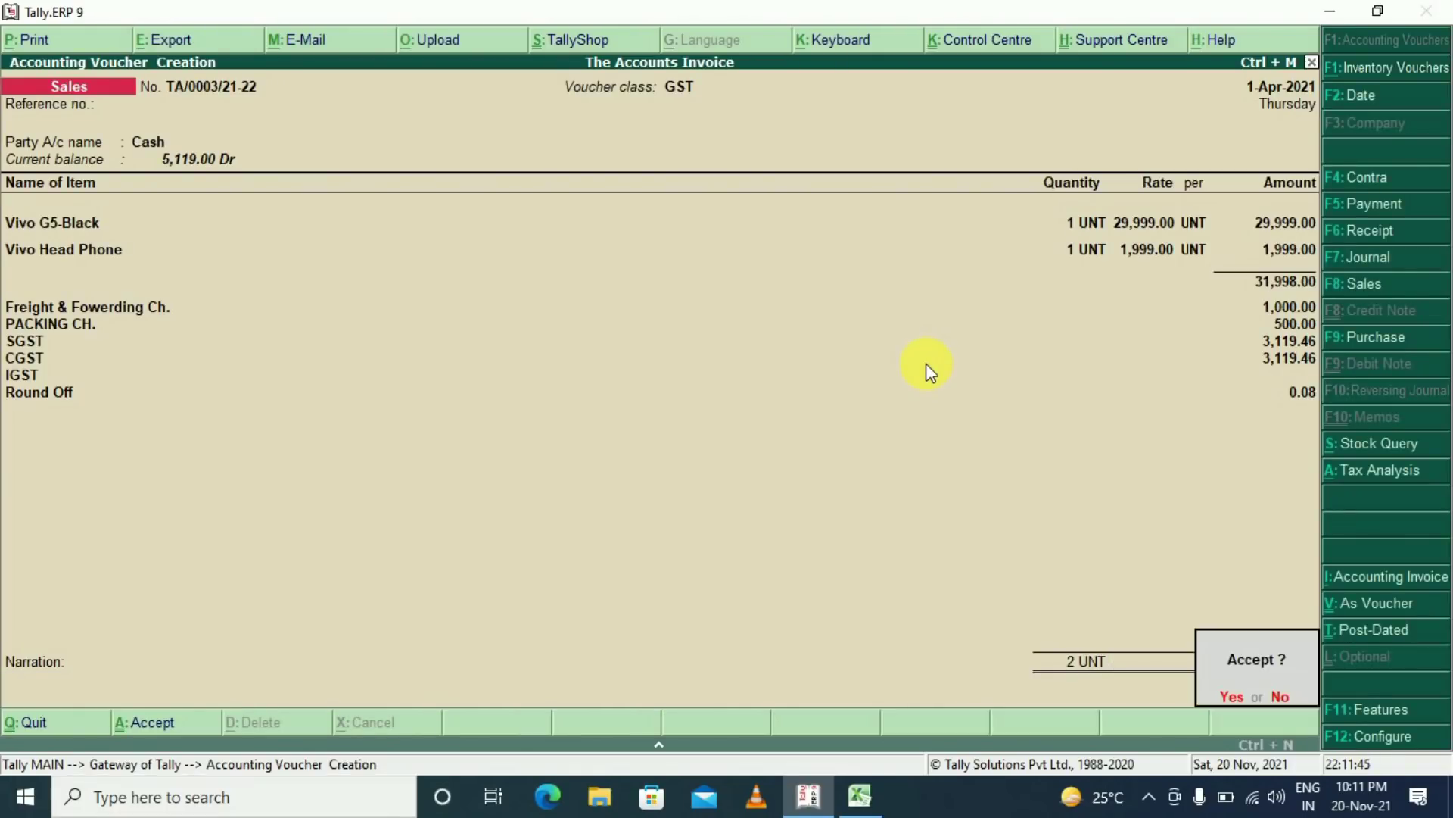
key("Return")
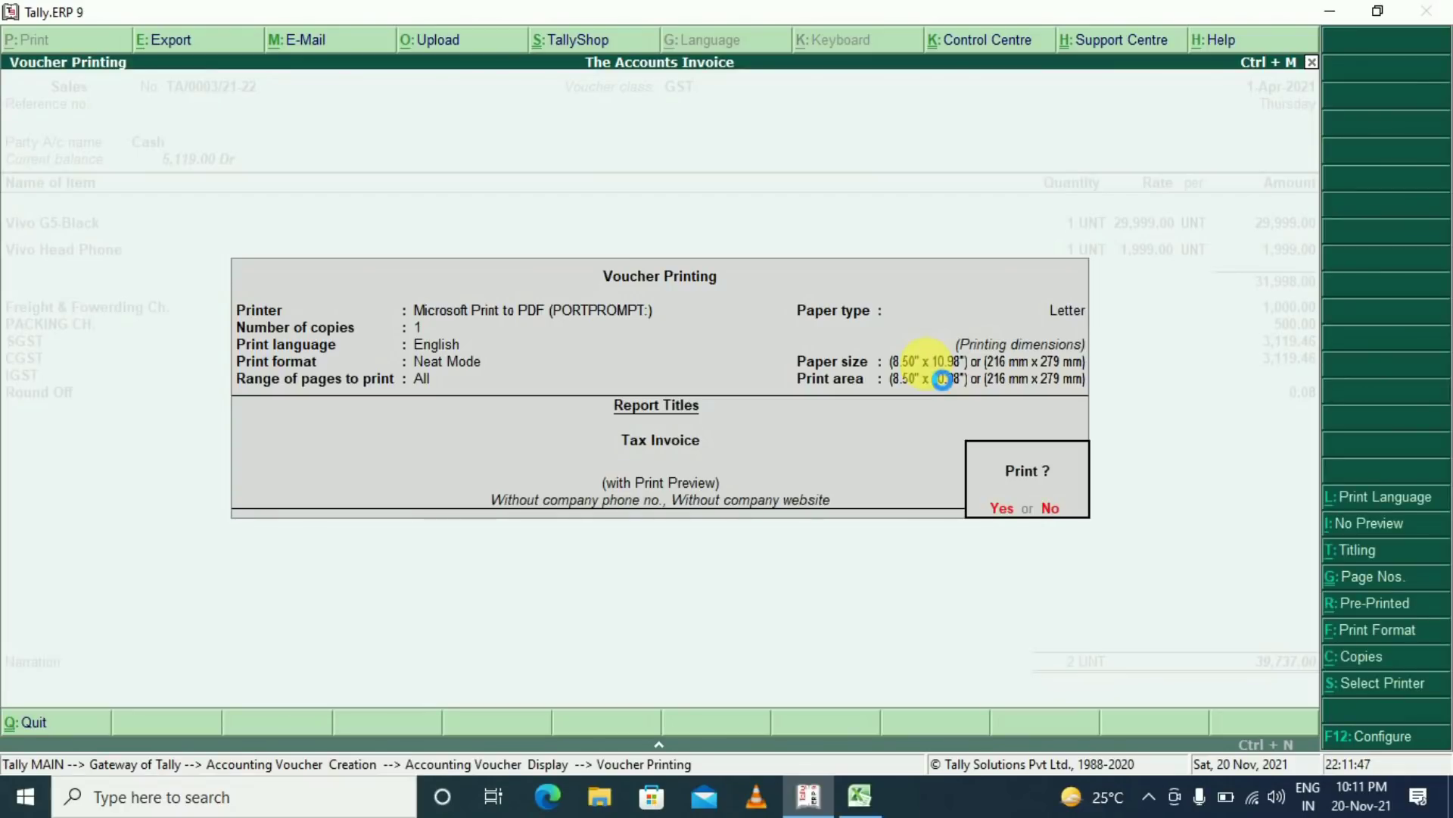
Preview the two-page tax invoice, close it, and reopen TA/0003 for alteration
key("Return")
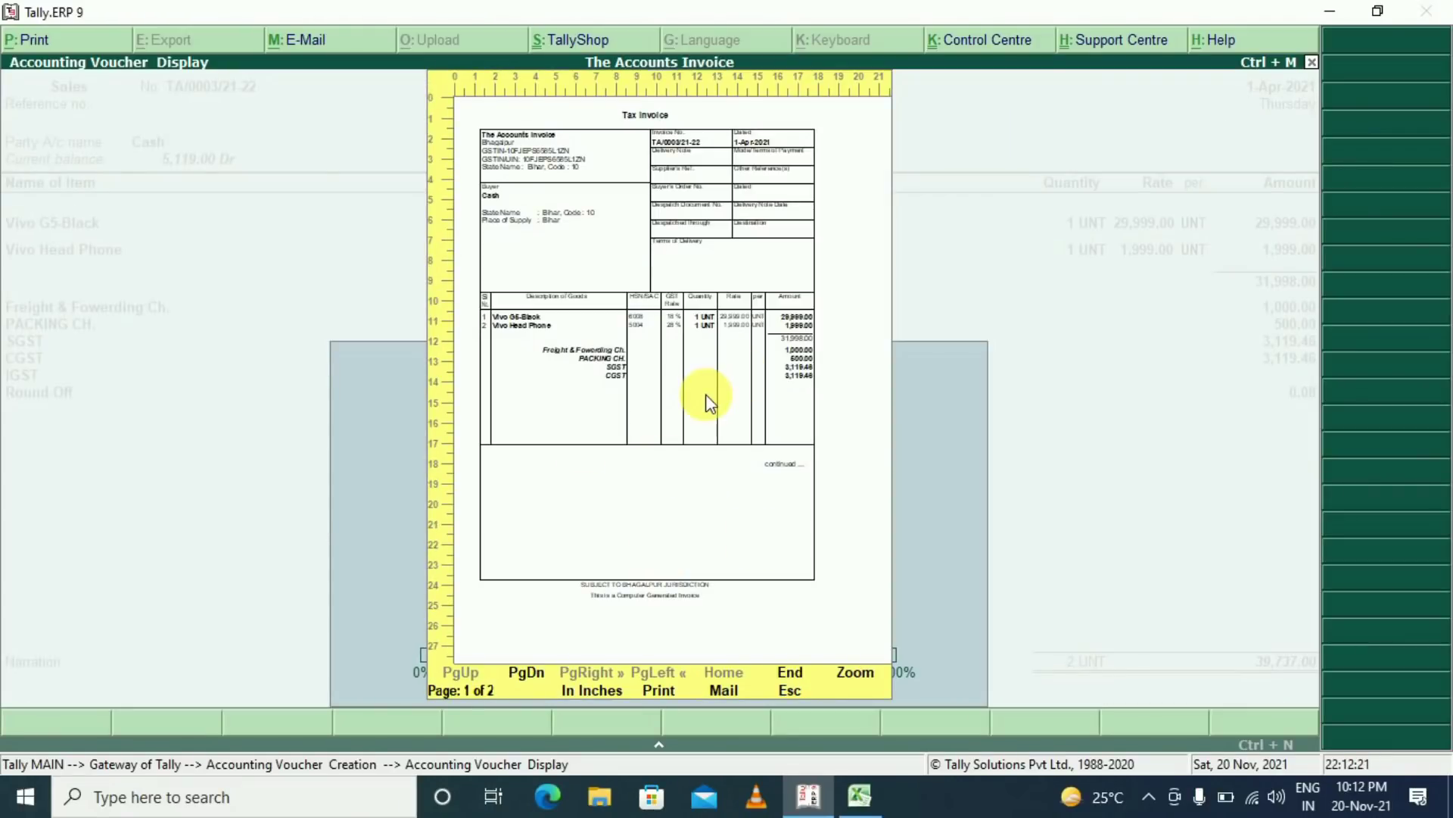
key("Escape")
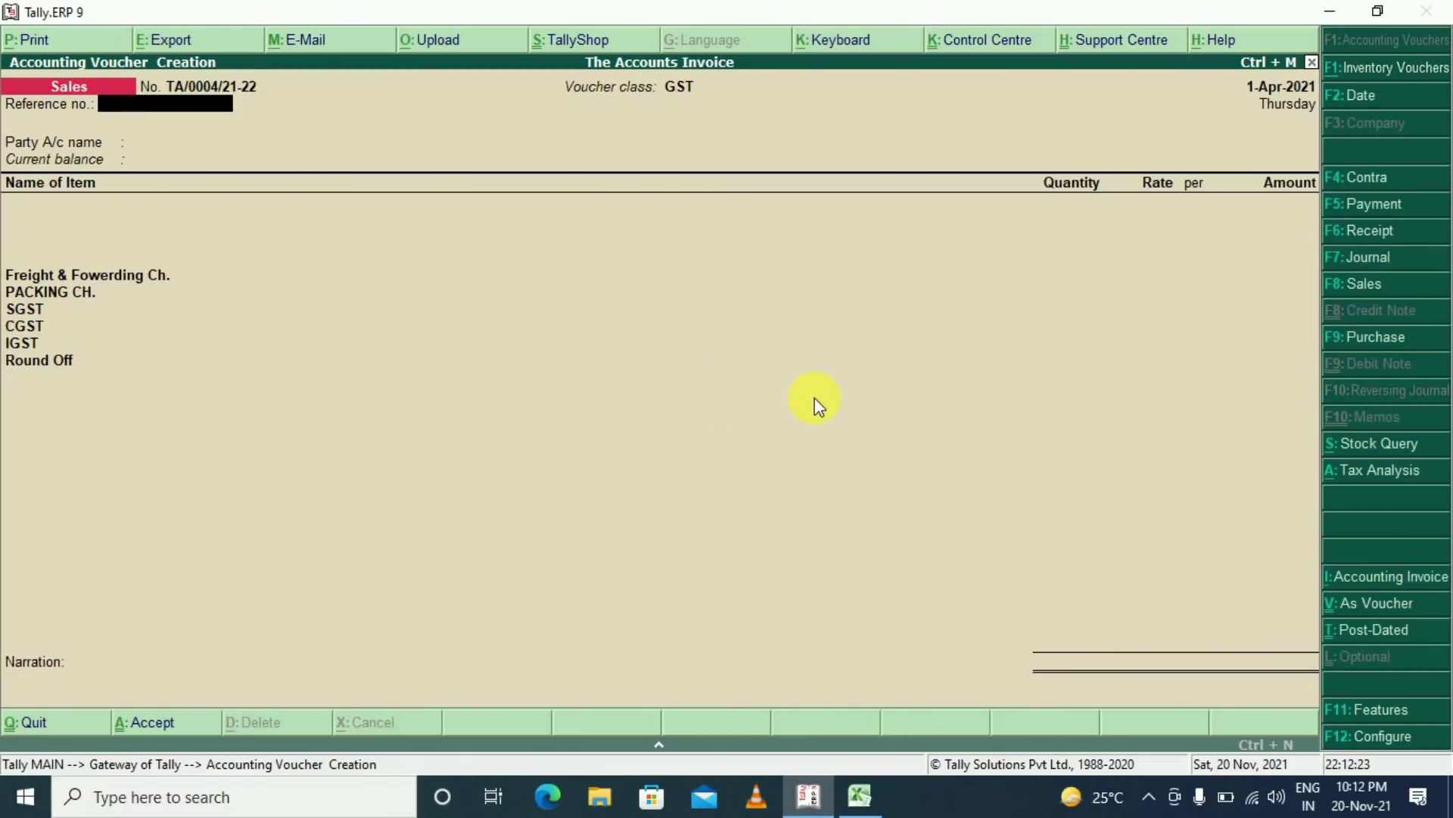
key("Page_Up")
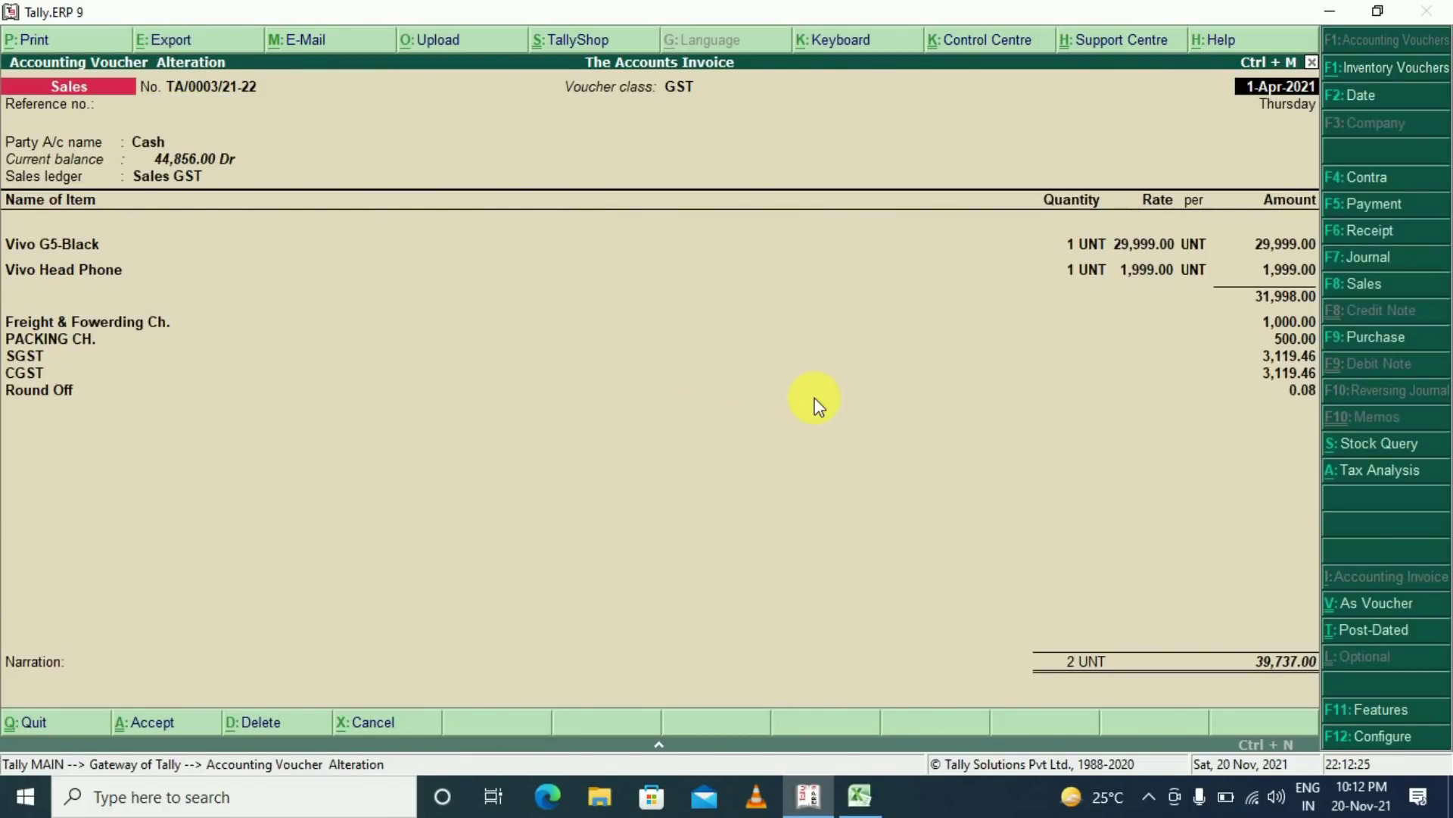
Set normal and simple invoice height to 11 in the print configuration, then preview again
left_click(34, 40)
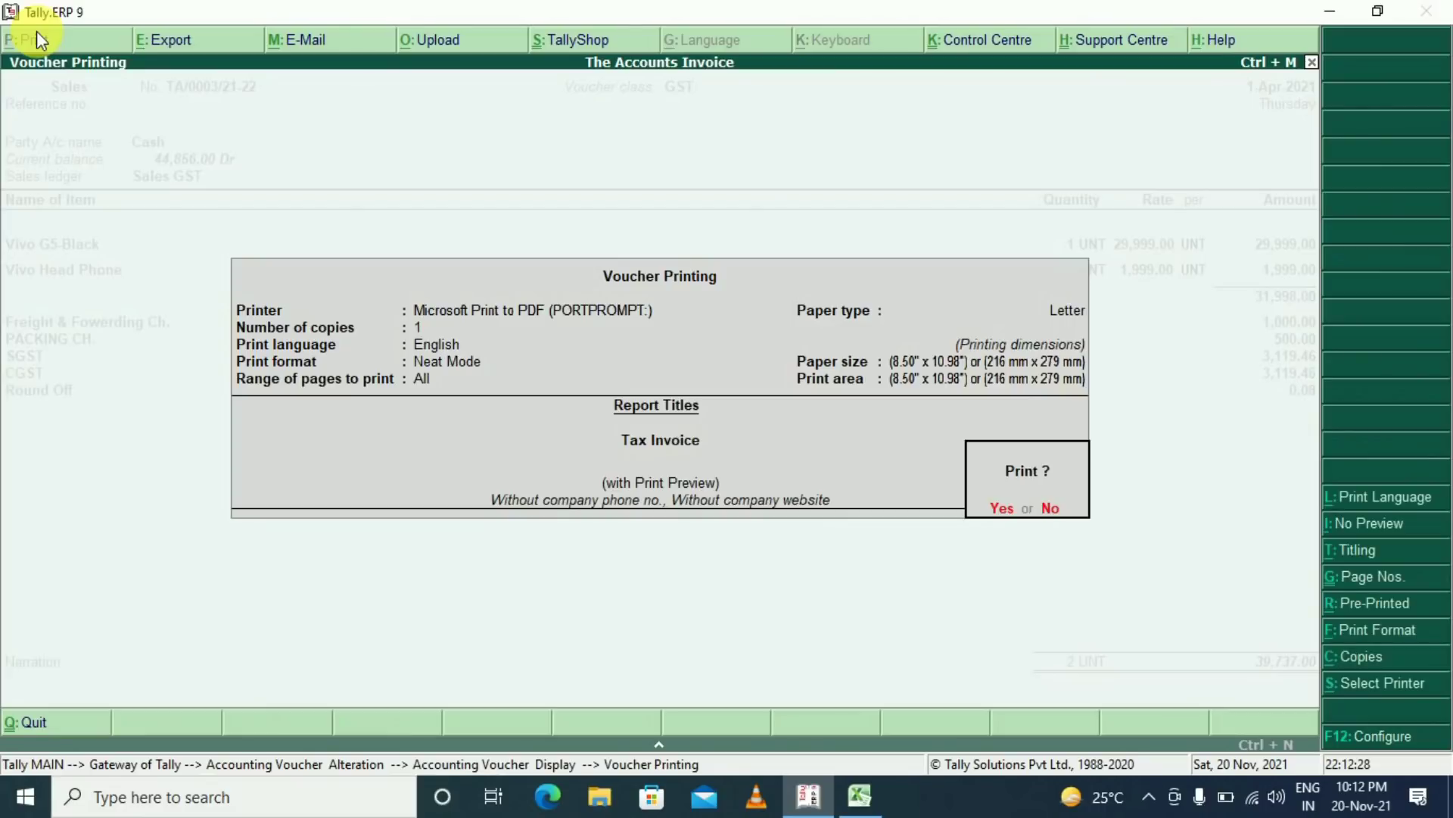
left_click(1374, 738)
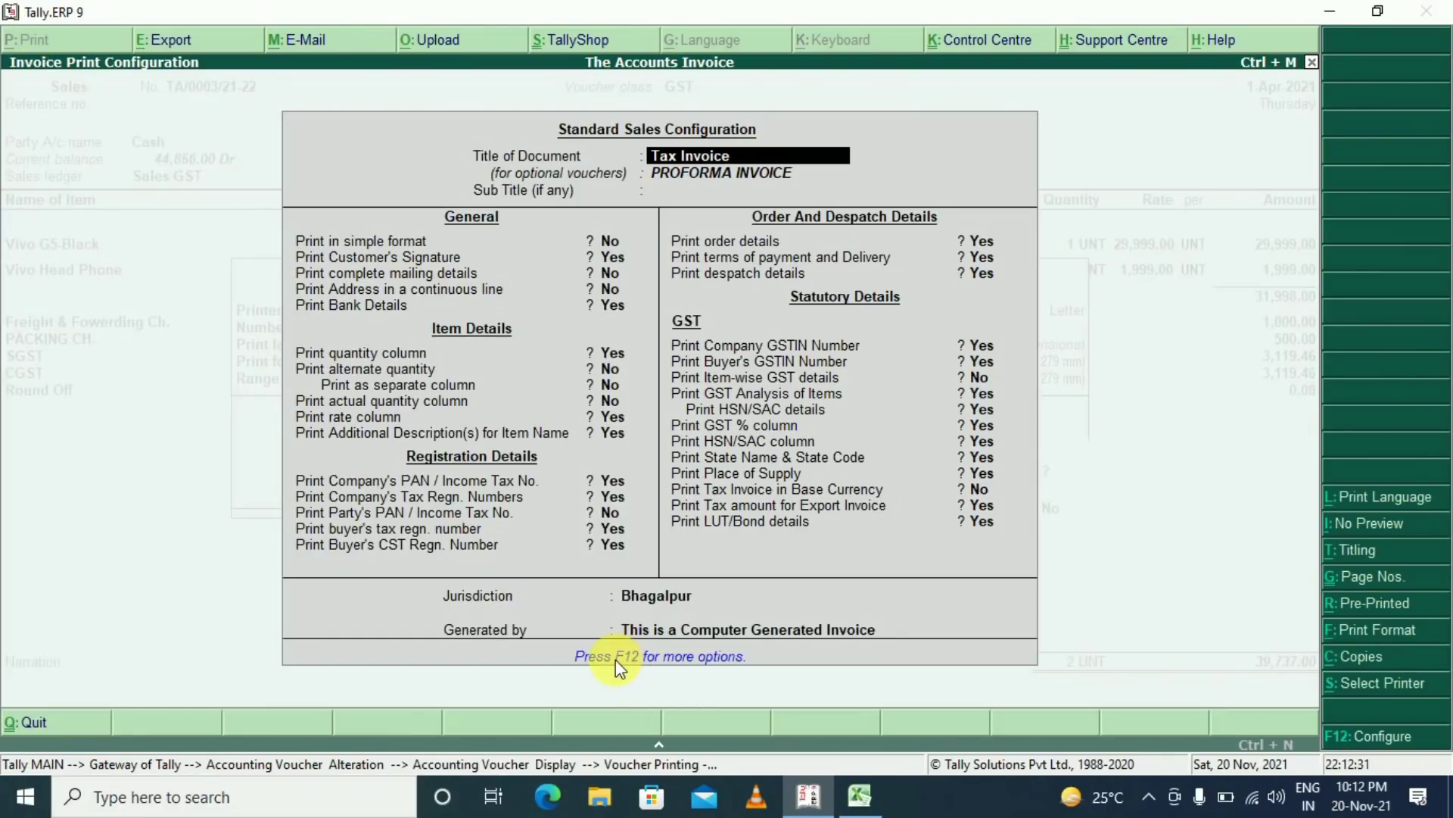
left_click(665, 666)
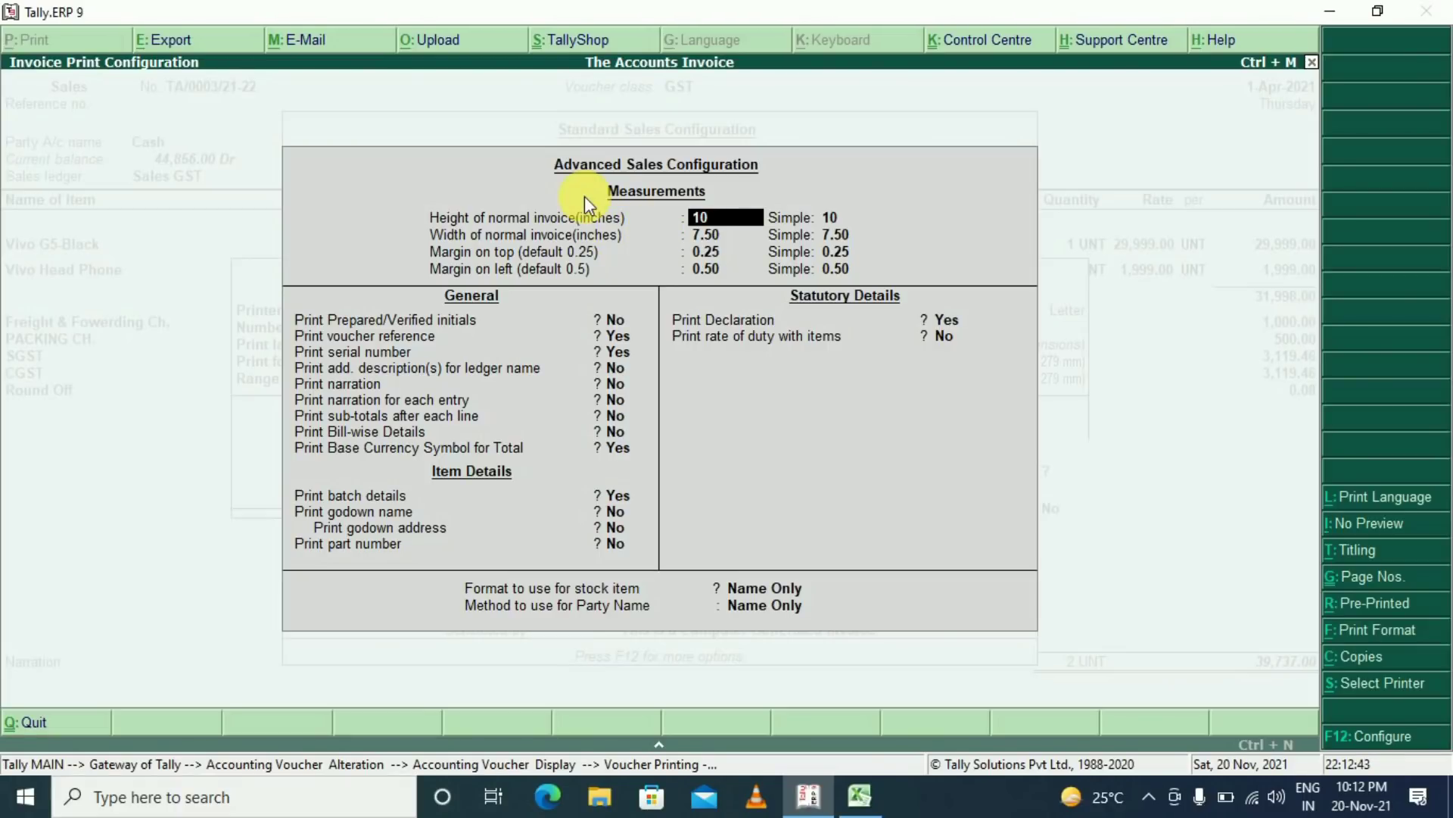
type("11")
key("Return")
type("11")
key("Return")
key("ctrl+a")
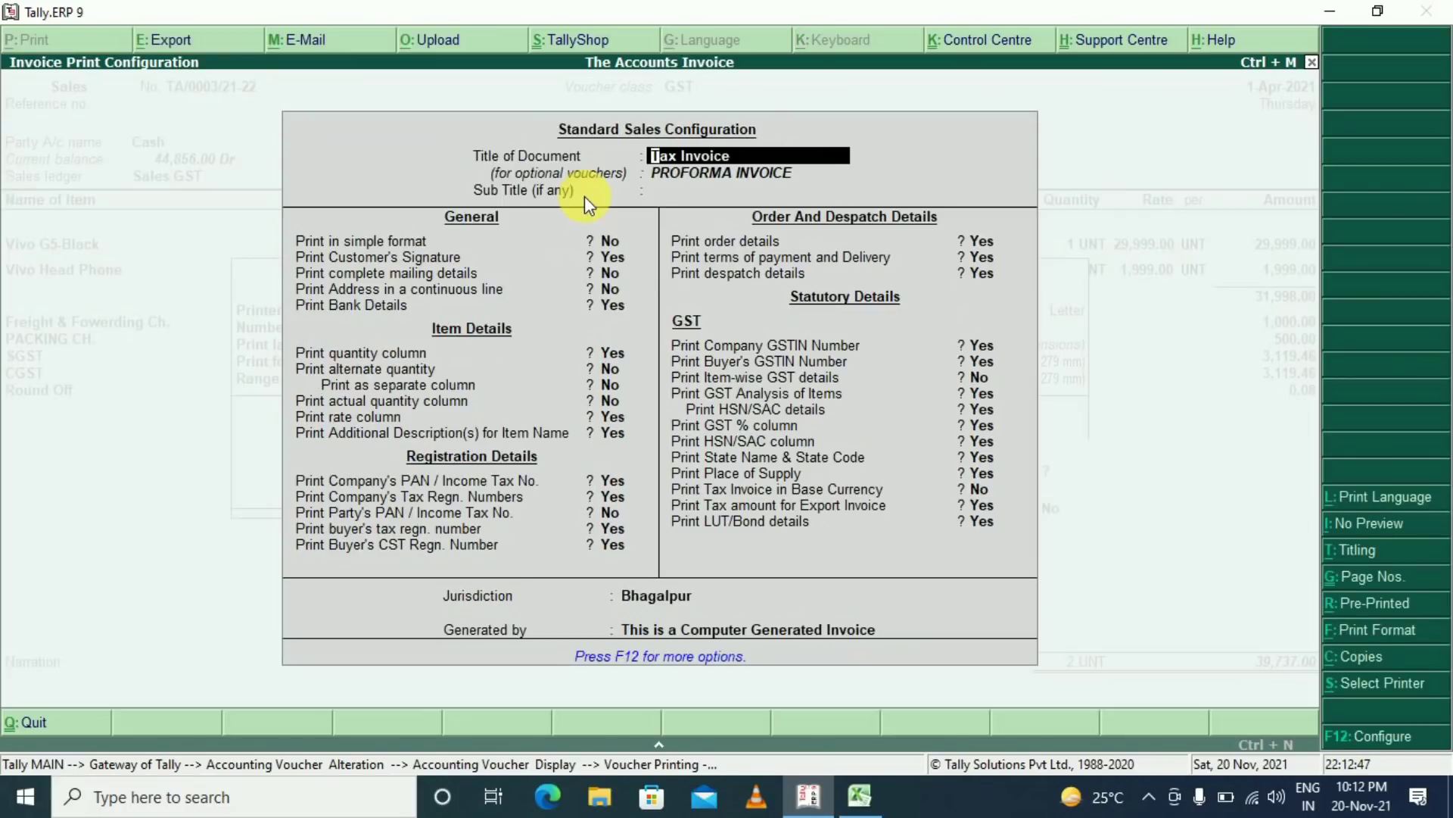
key("ctrl+a")
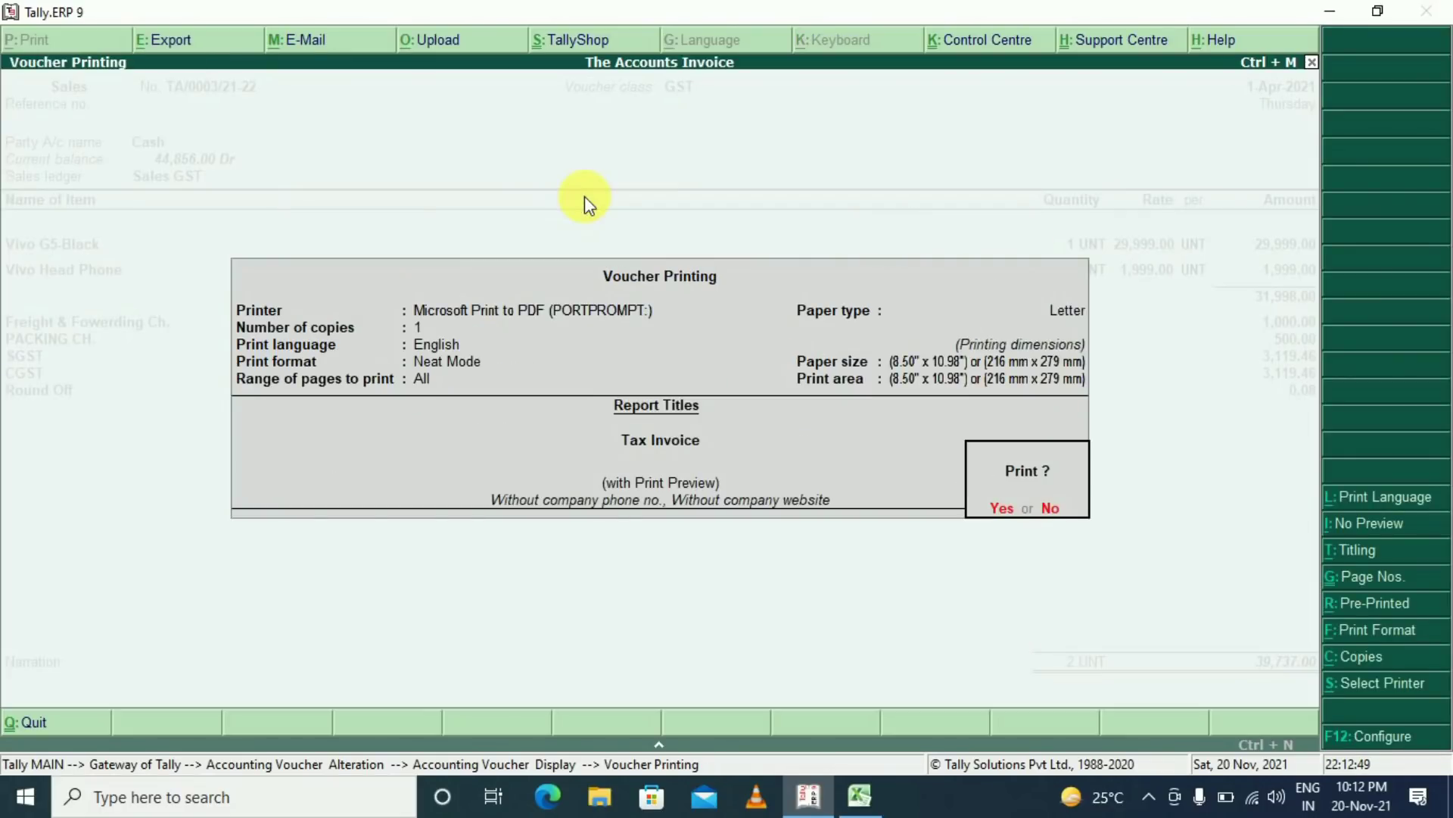
key("Return")
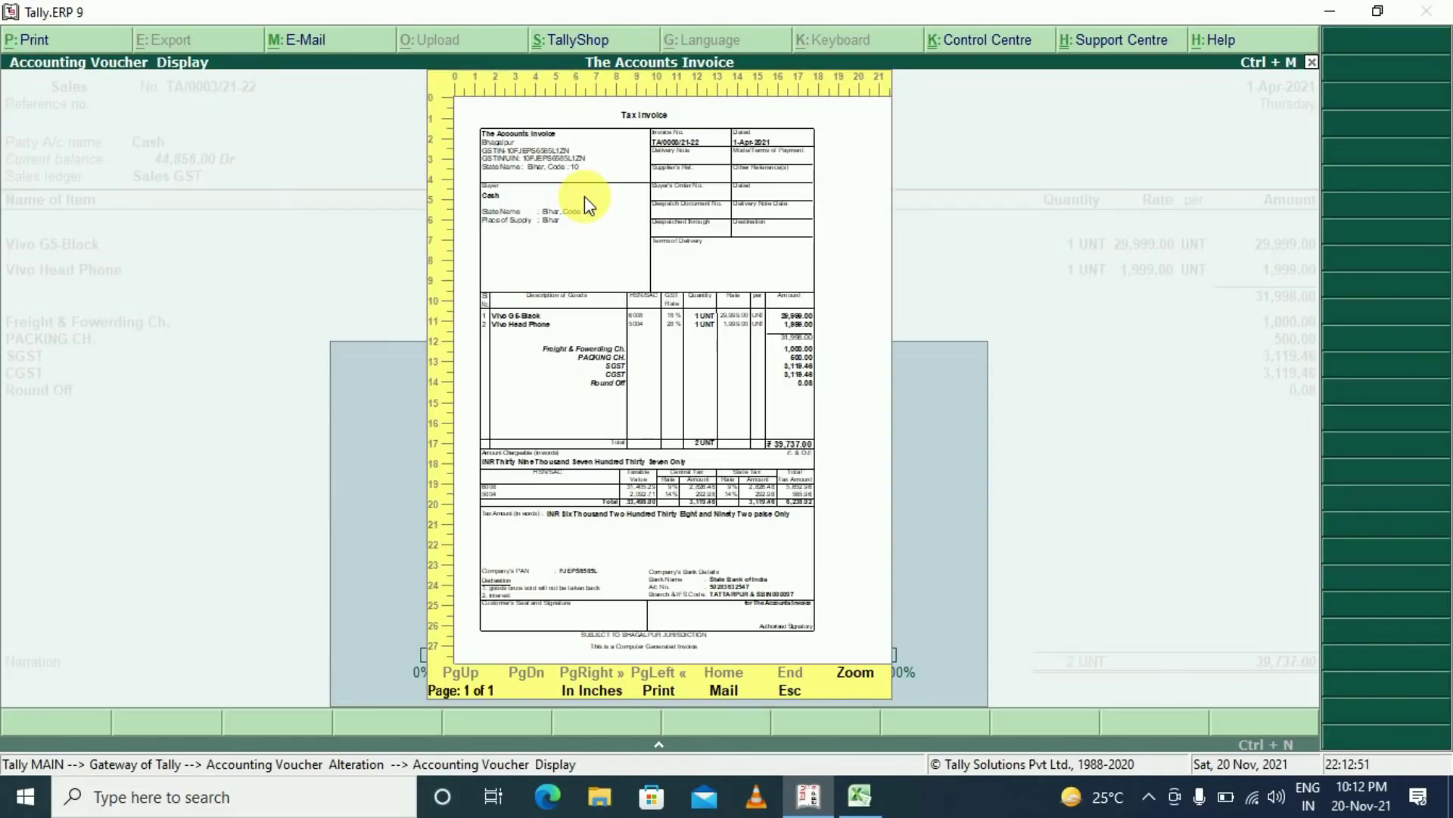
Zoom into the one-page invoice preview, review freight, packing and tax summary, then close it
left_click(584, 197)
left_click_drag(1310, 273, 1343, 639)
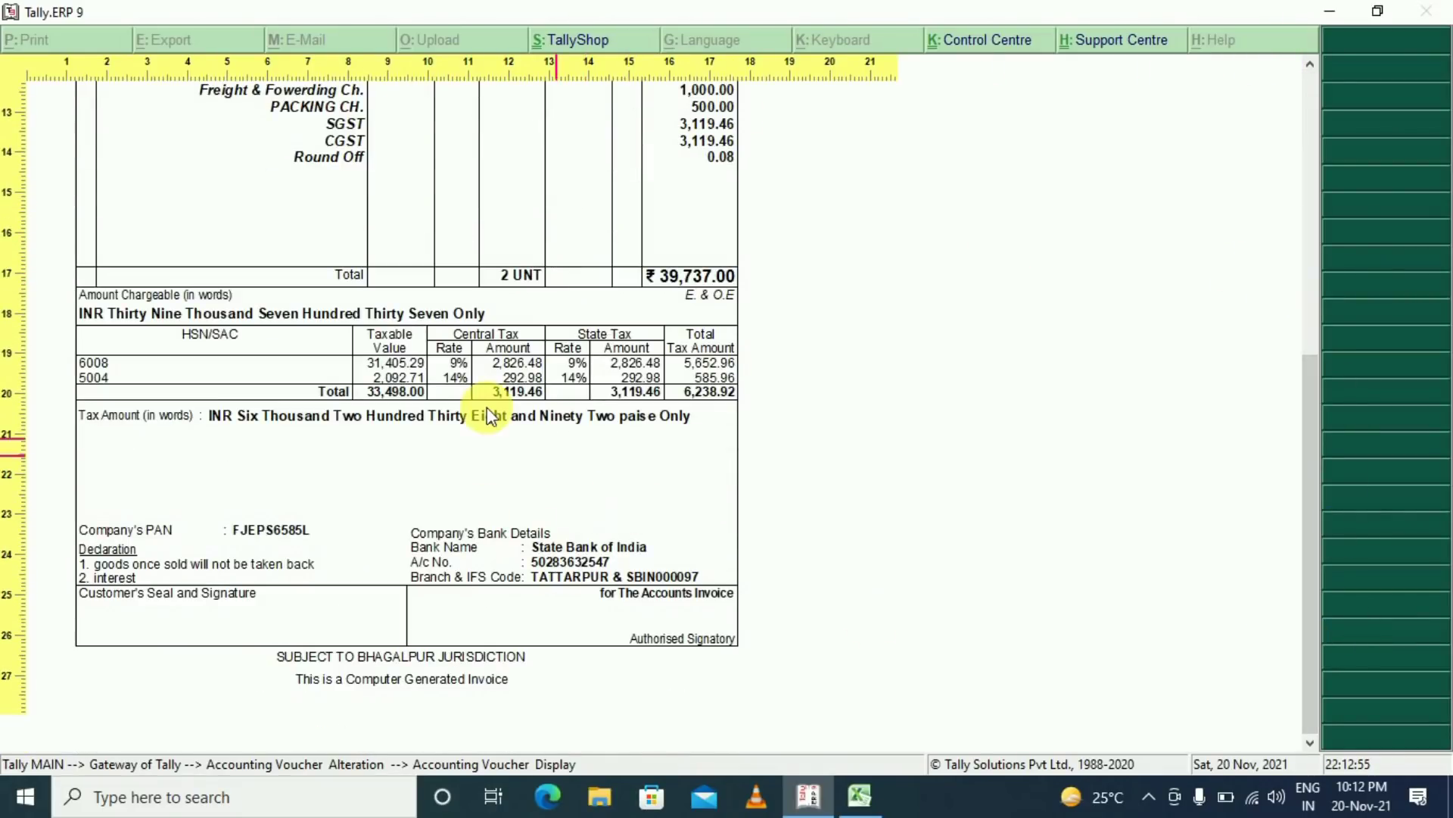
left_click_drag(1311, 503, 1310, 333)
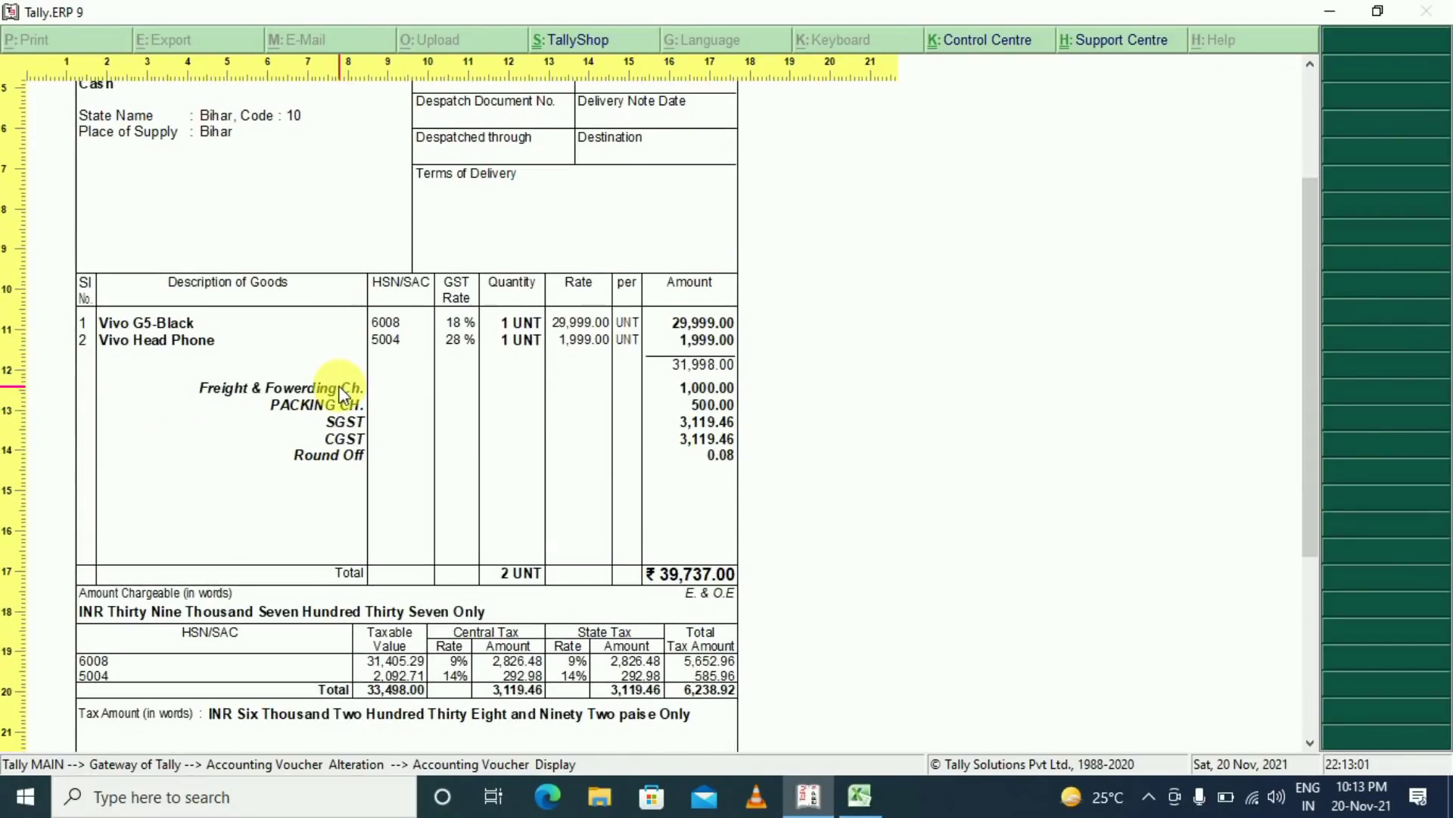
left_click_drag(1302, 429, 1302, 689)
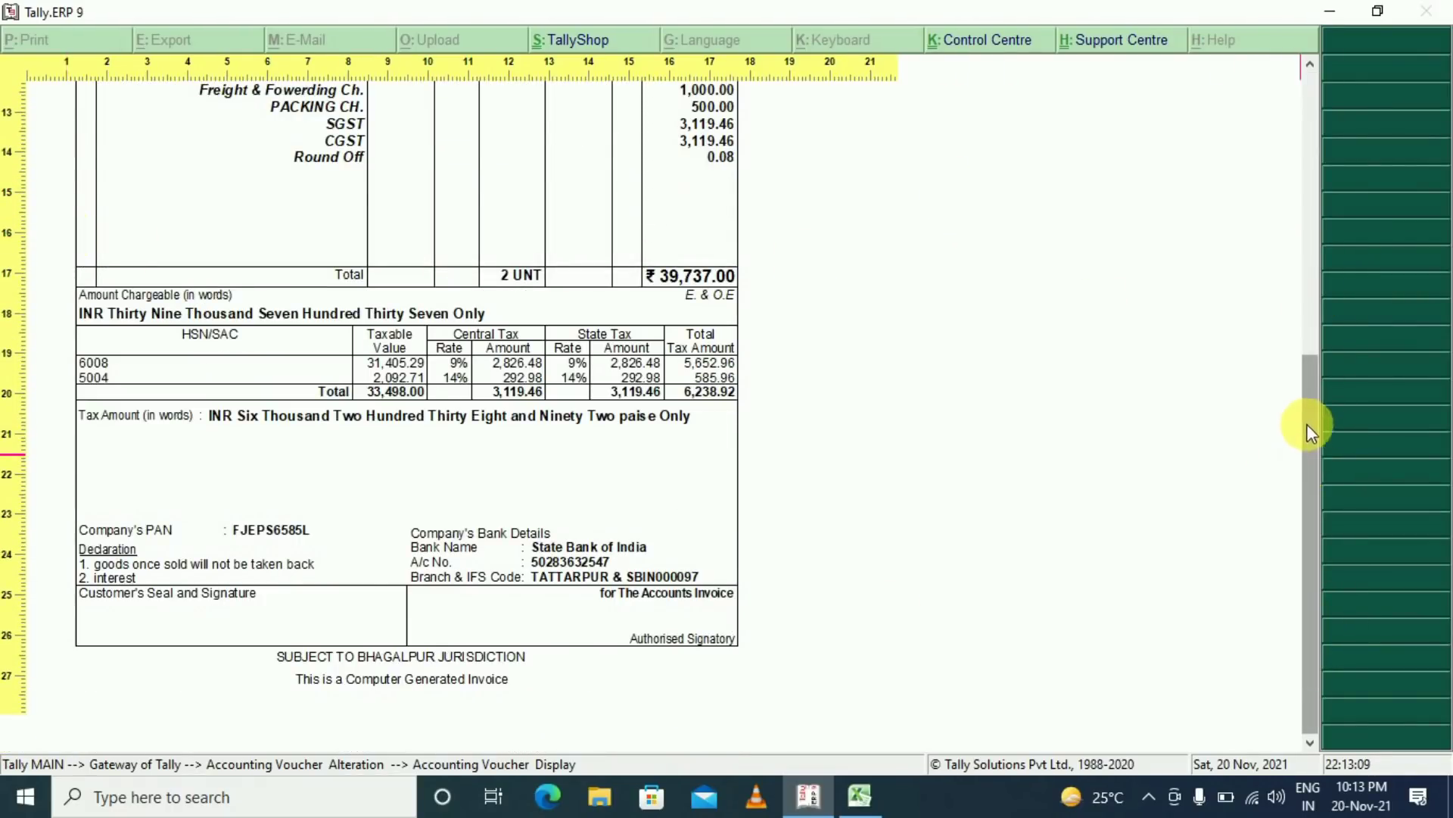
key("alt+z")
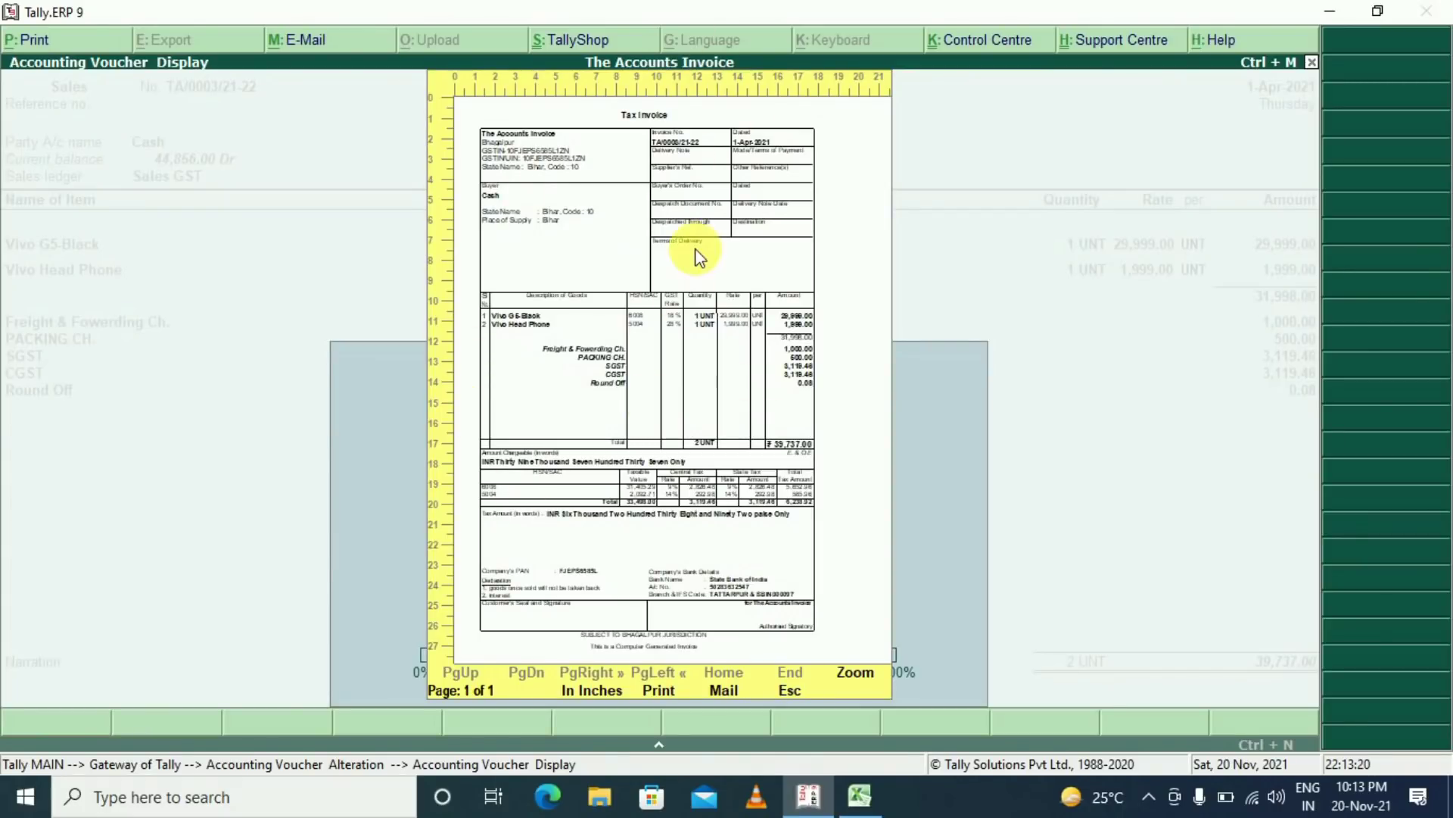
key("Escape")
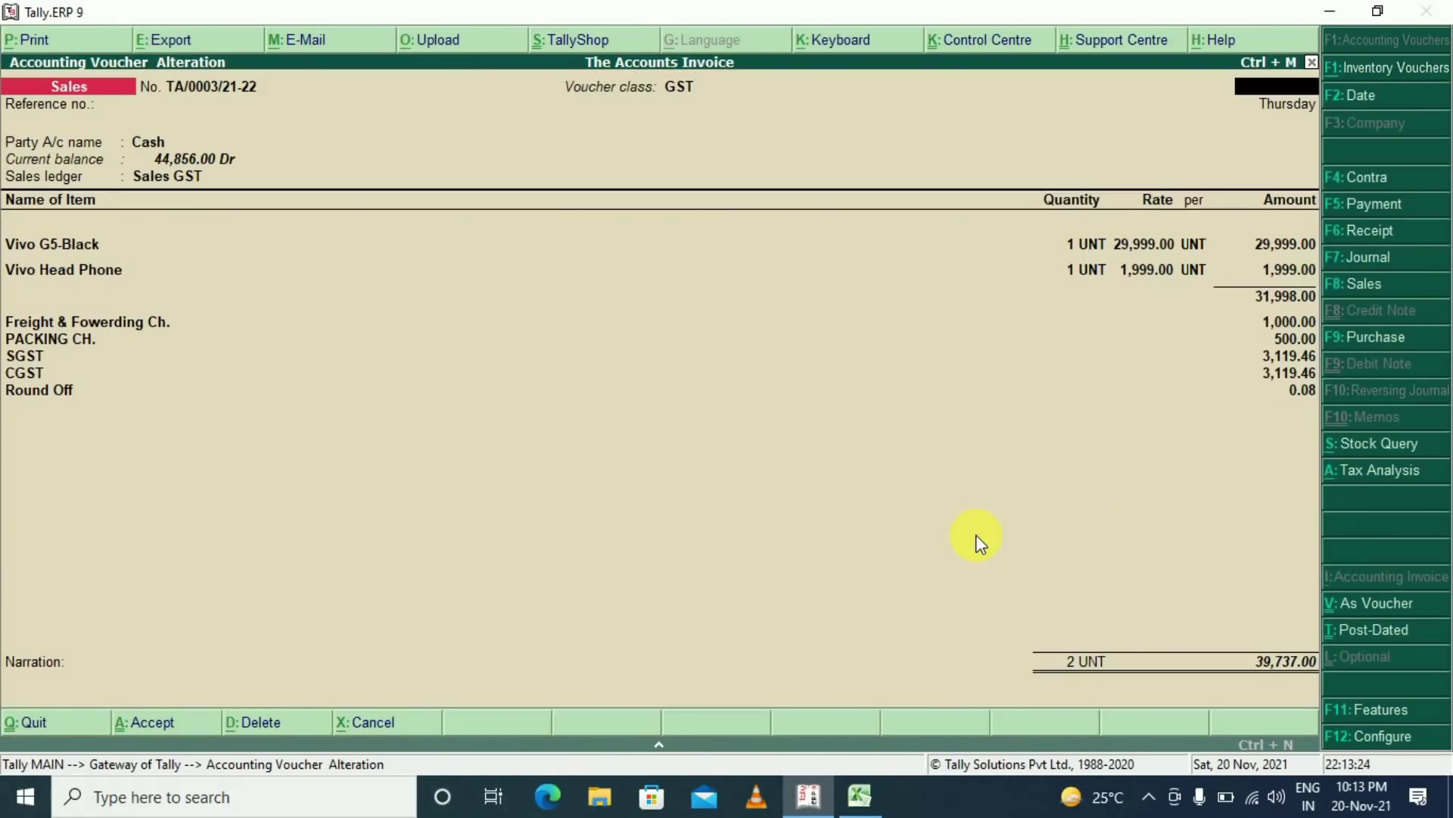
Start new sales invoice TA/0004/21-22 with party Abc Delhi, showing Delhi as place of supply
key("Escape")
key("y")
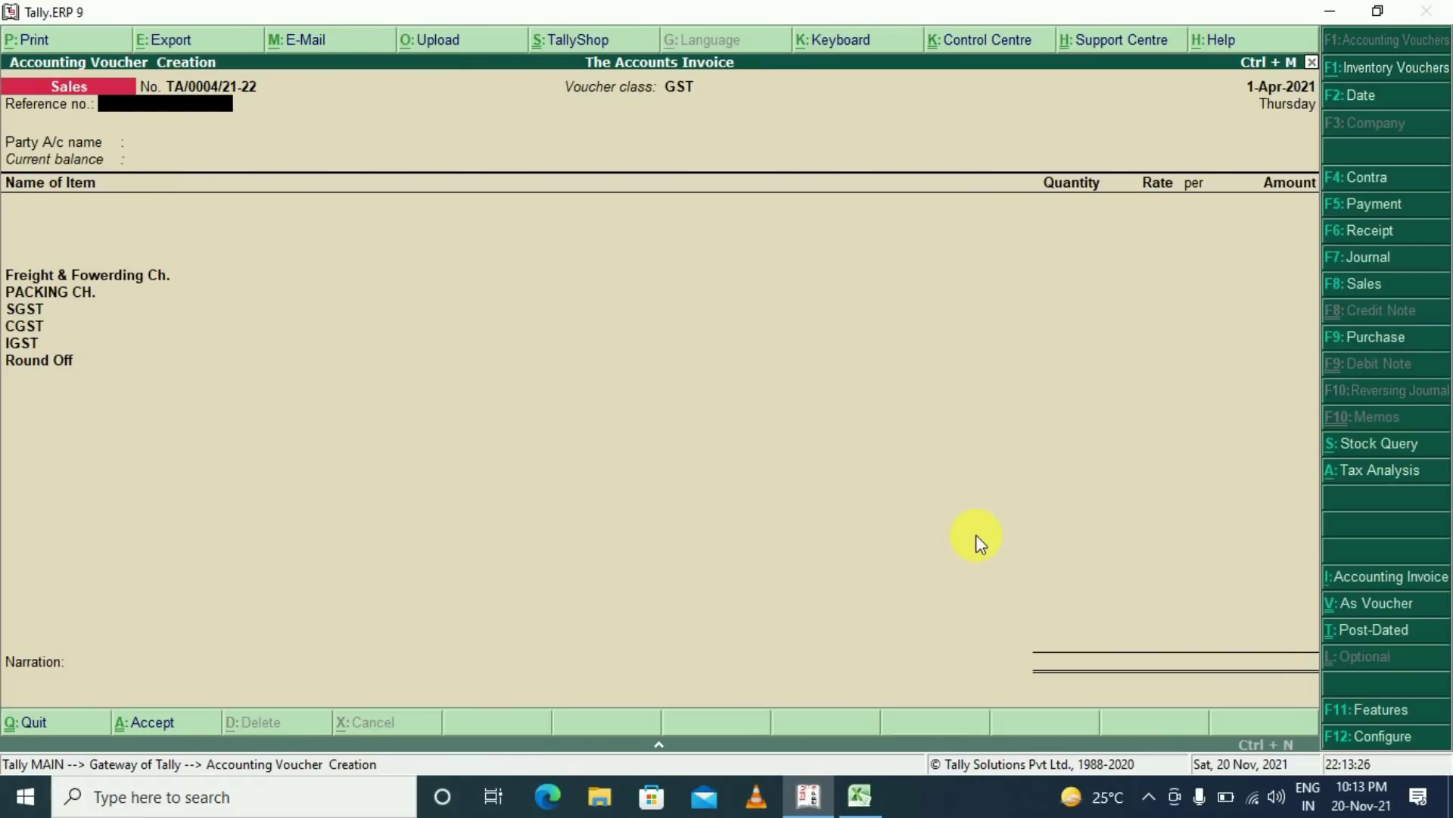
key("Return")
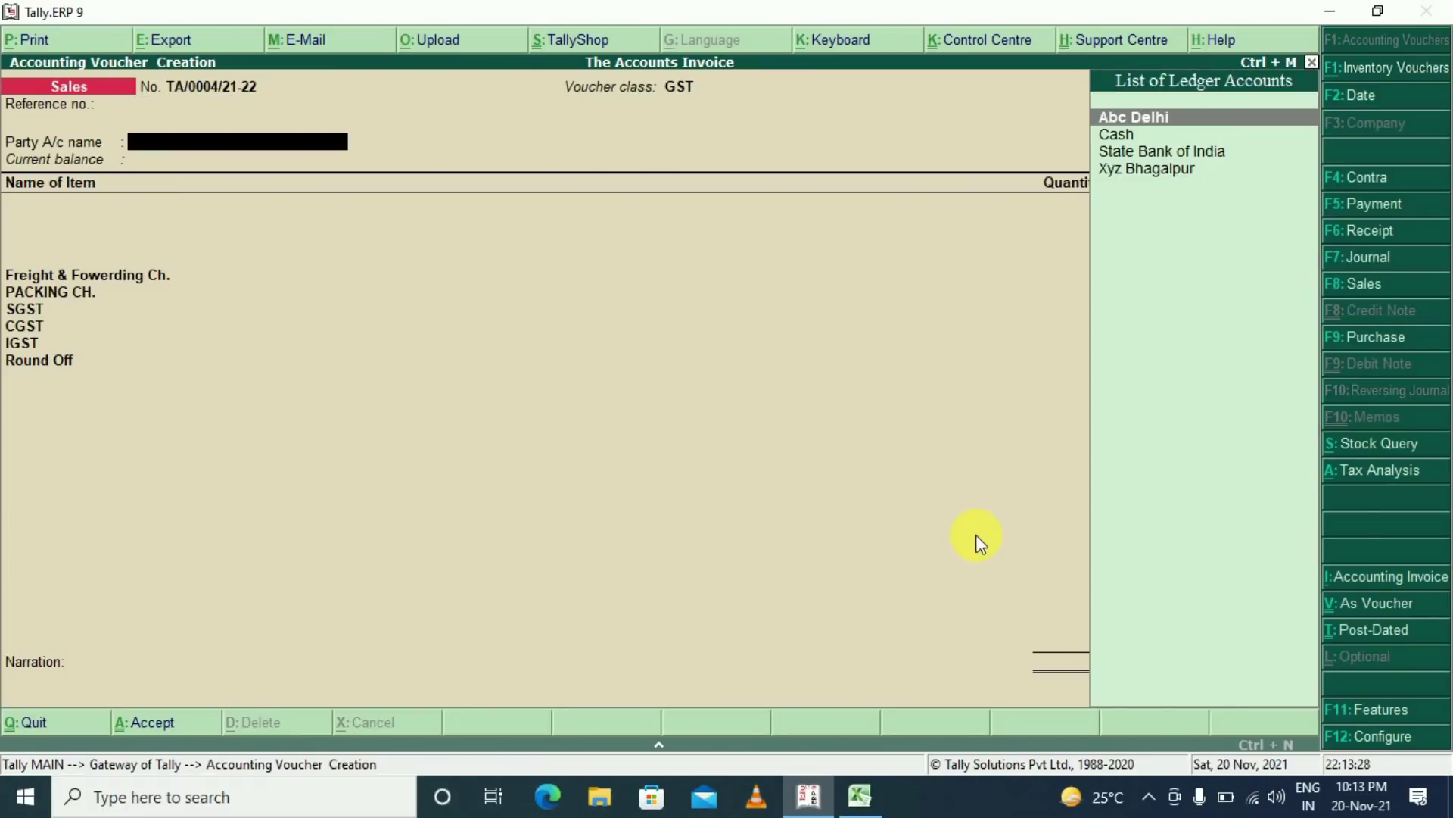
key("Down")
key("Down")
key("Down")
key("Up")
key("Up")
key("Up")
key("Return")
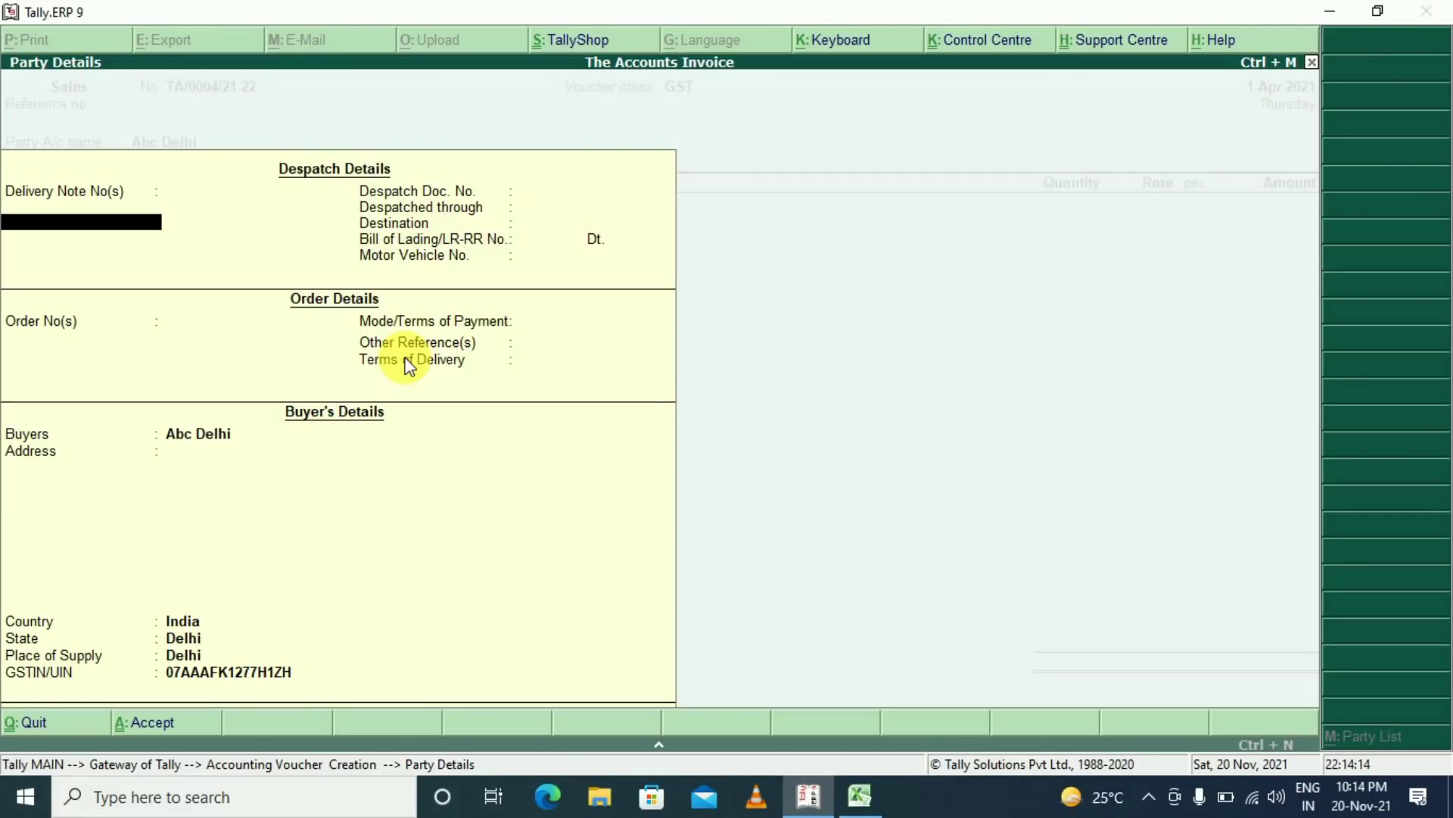
Accept the party details and add 2 Vivo G5-Black as the first item
key("ctrl+a")
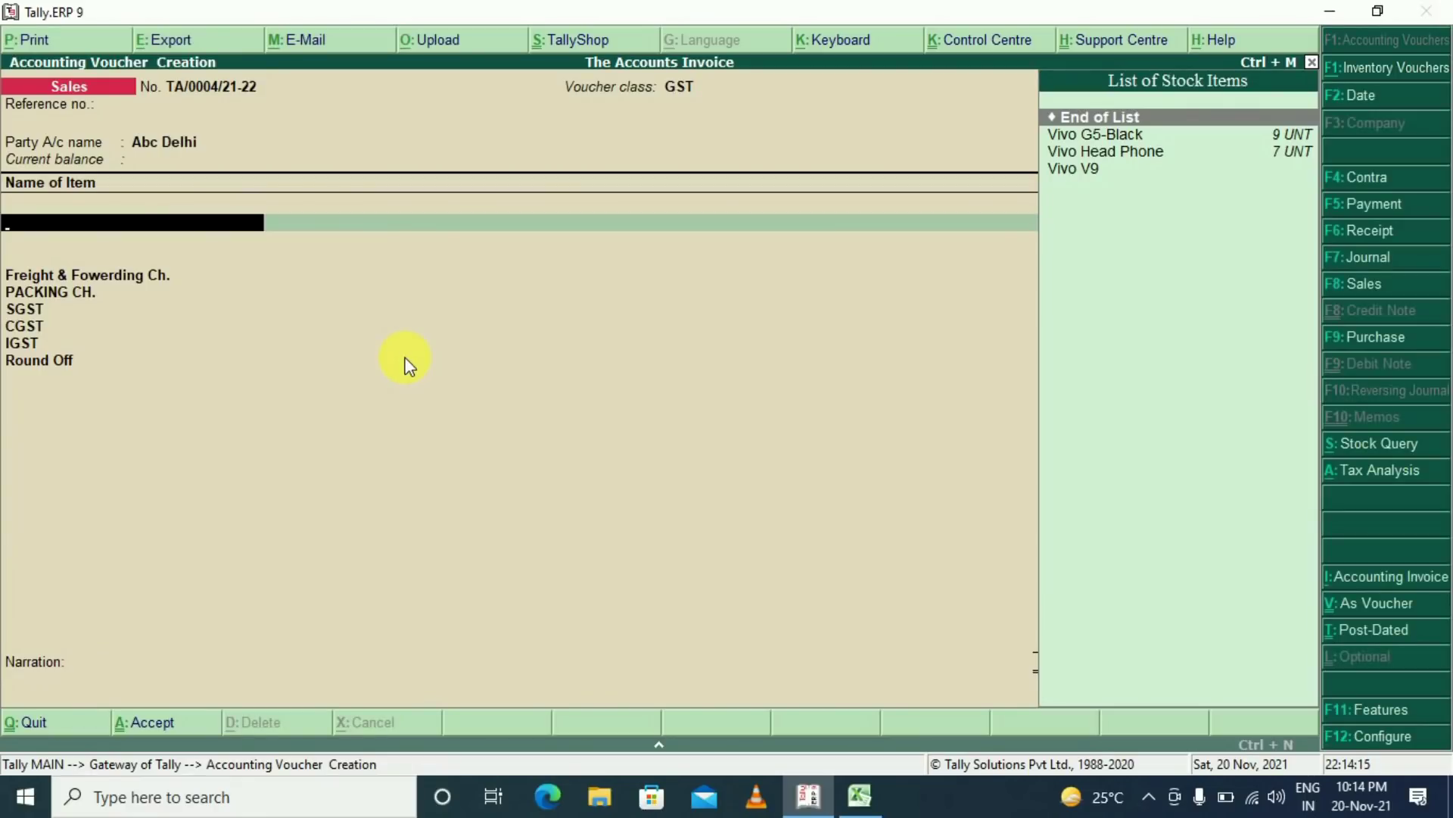
key("Down")
key("Down")
key("Down")
key("Up")
key("Up")
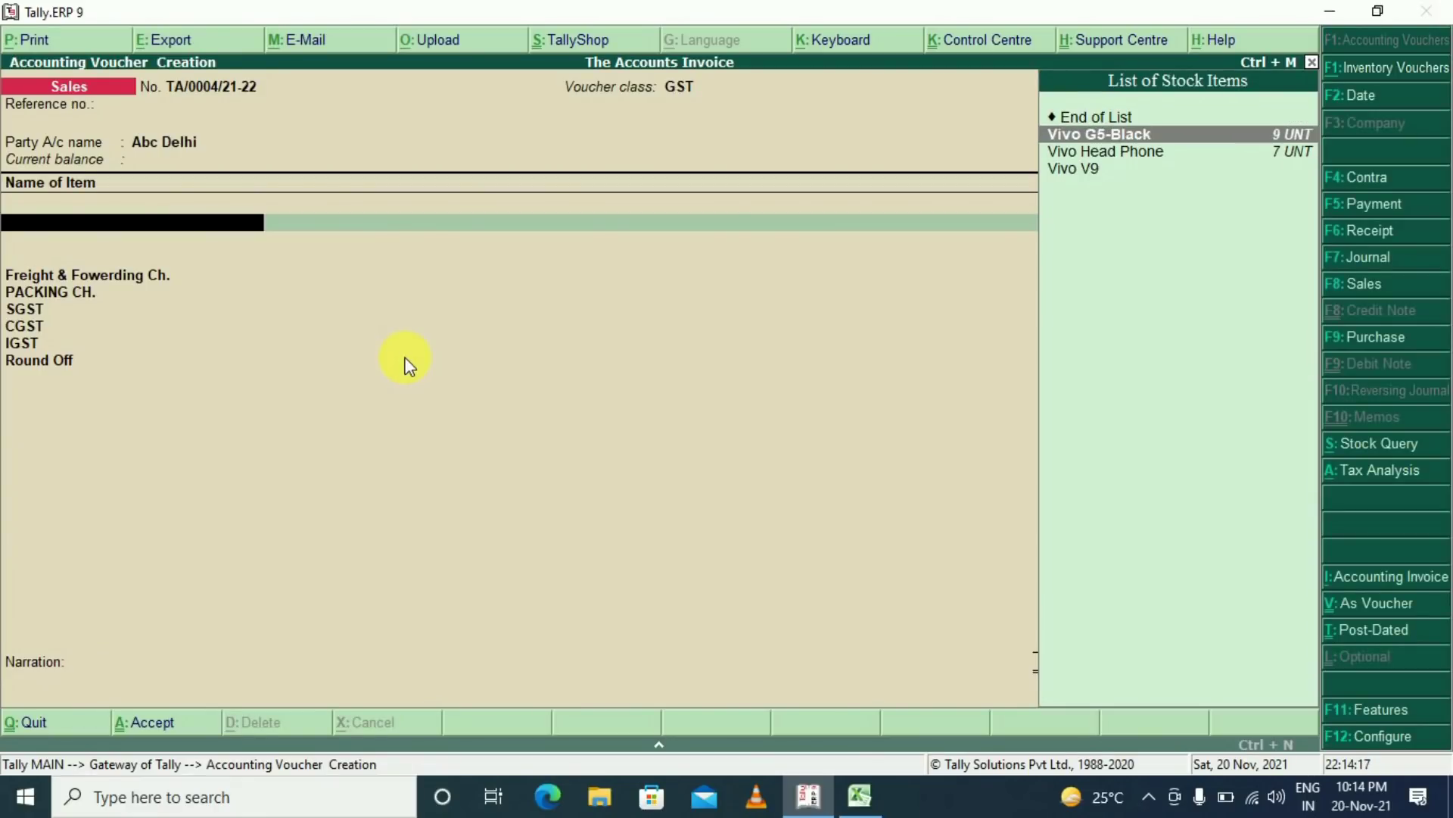
key("Return")
key("Return")
type("2")
key("Return")
key("Return")
key("Return")
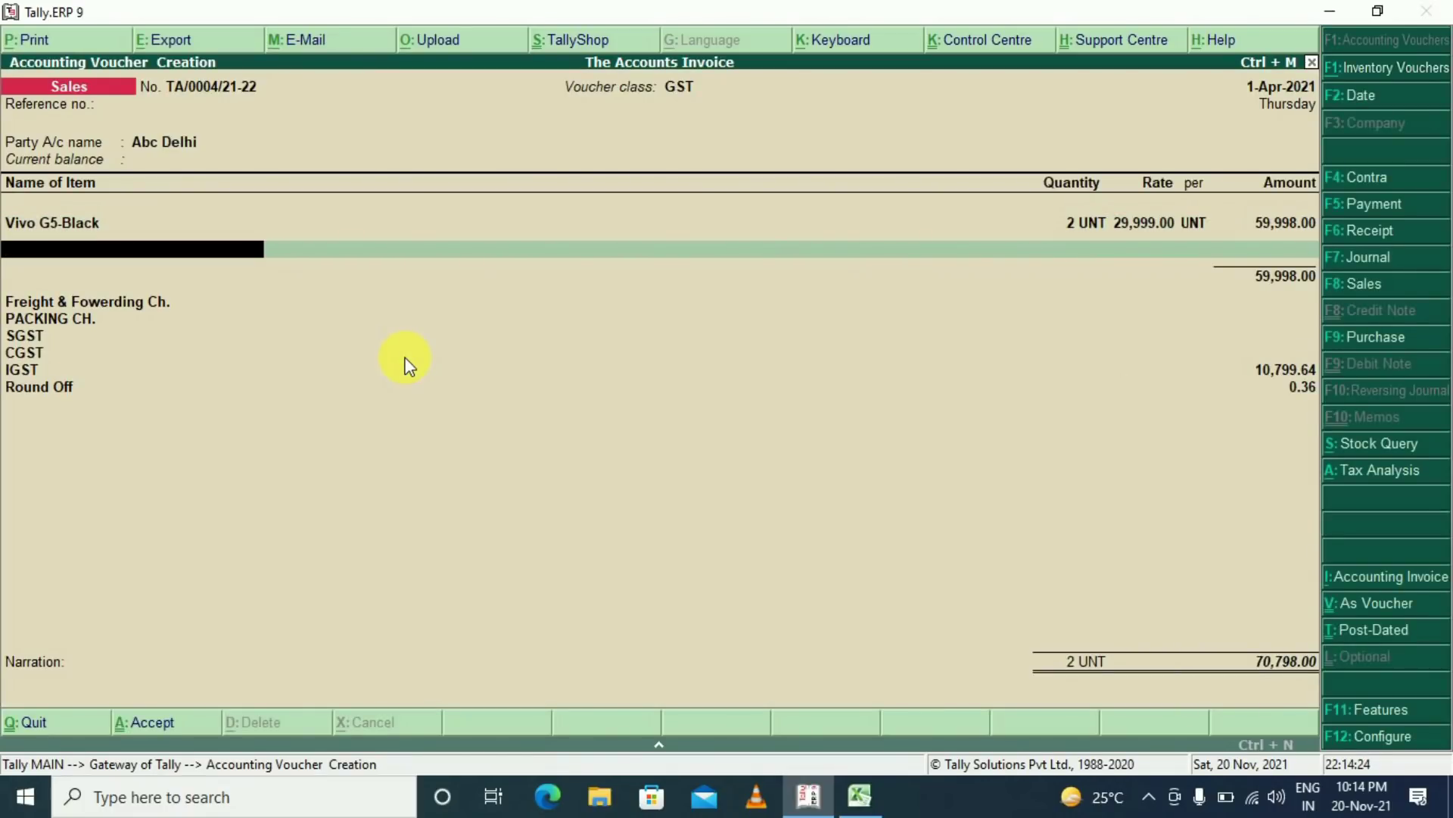
Add 2 Vivo Head Phone at the default rate as the second item
key("Down")
key("Down")
key("Down")
key("Up")
key("Return")
key("Return")
type("2")
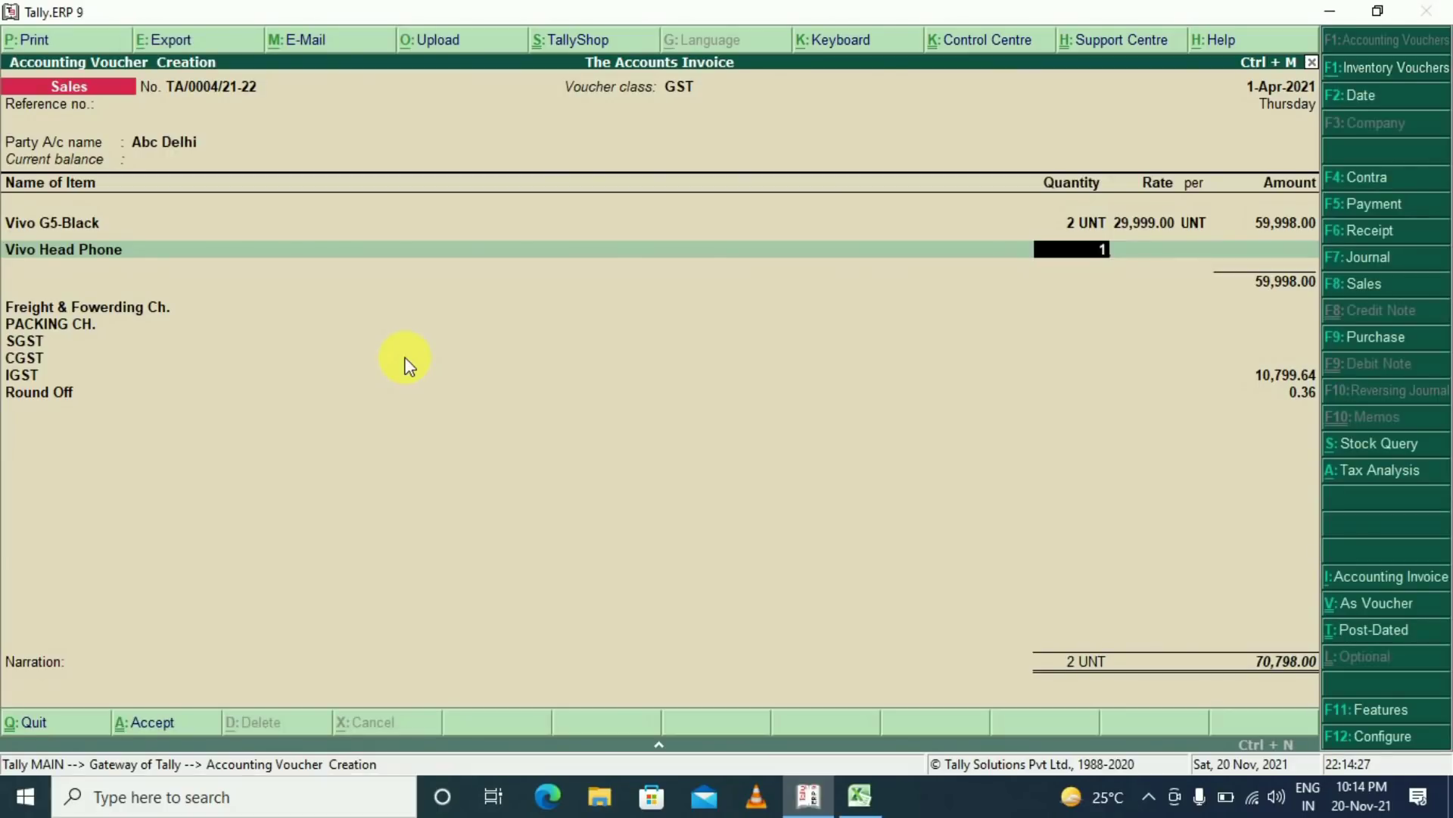
key("Return")
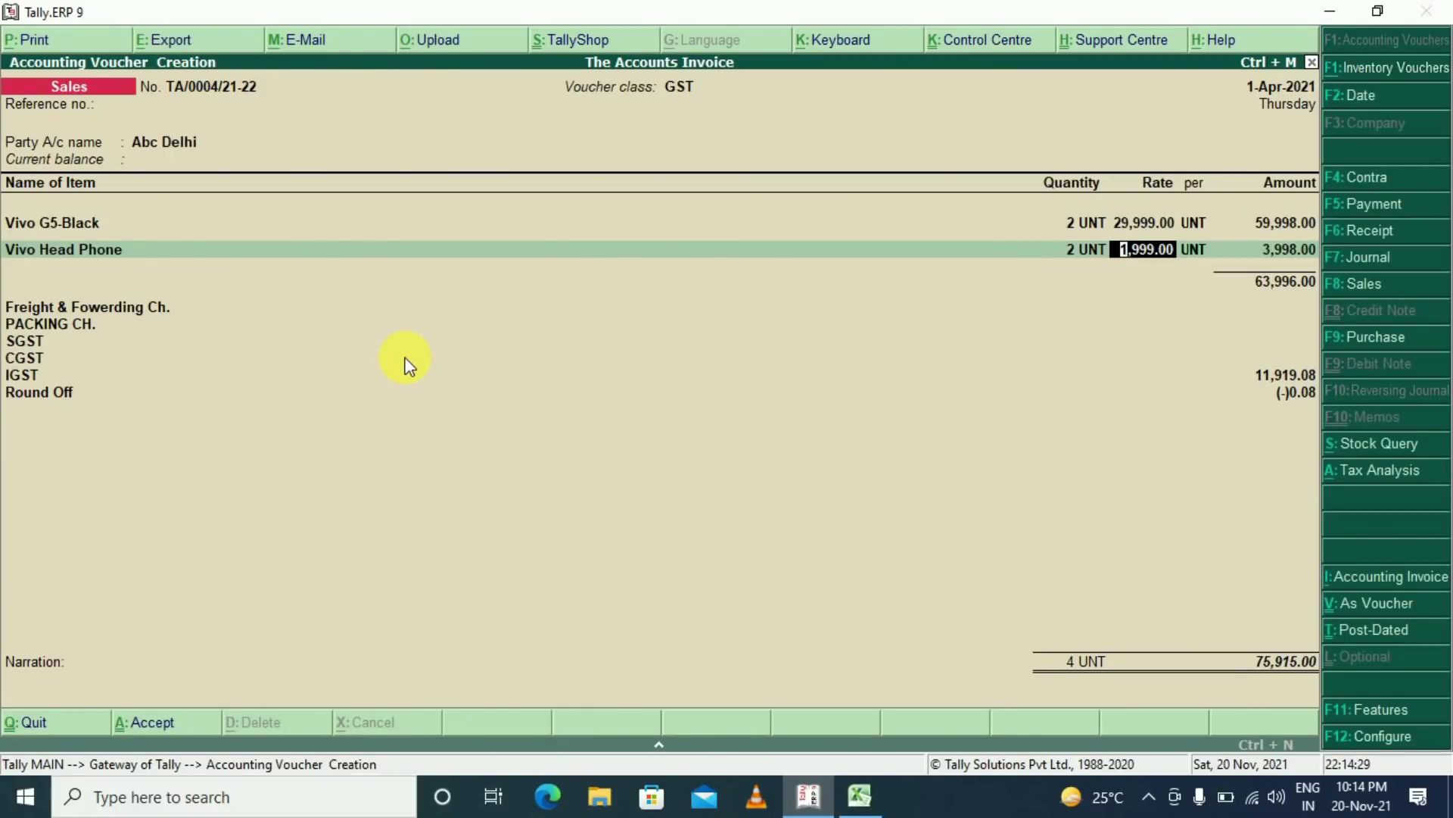
key("Return")
key("Return")
key("Return")
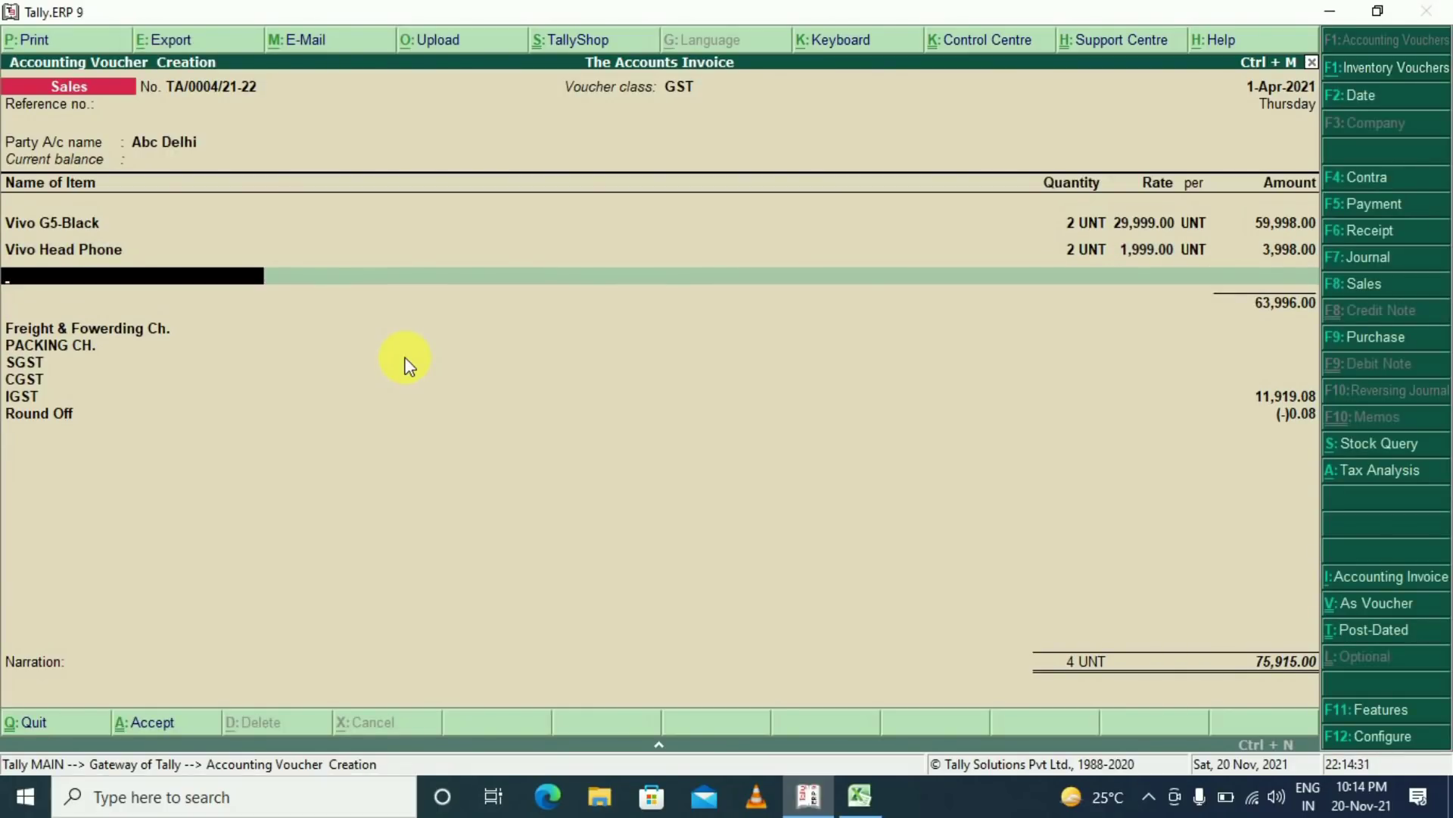
key("Return")
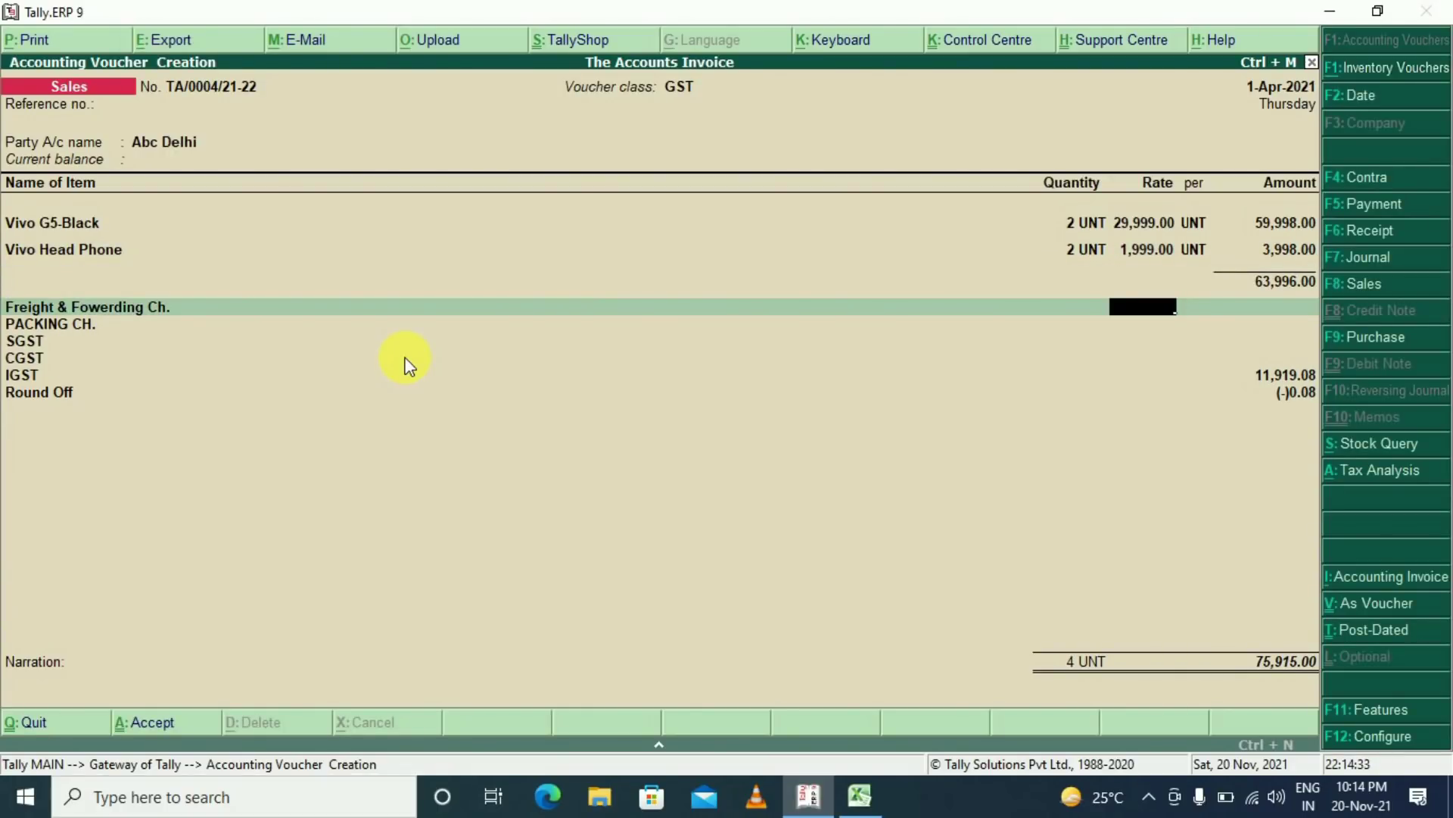
Enter 1,500 freight and 500 packing charges and save the 78,288 invoice
key("Return")
type("1500")
key("Return")
key("Return")
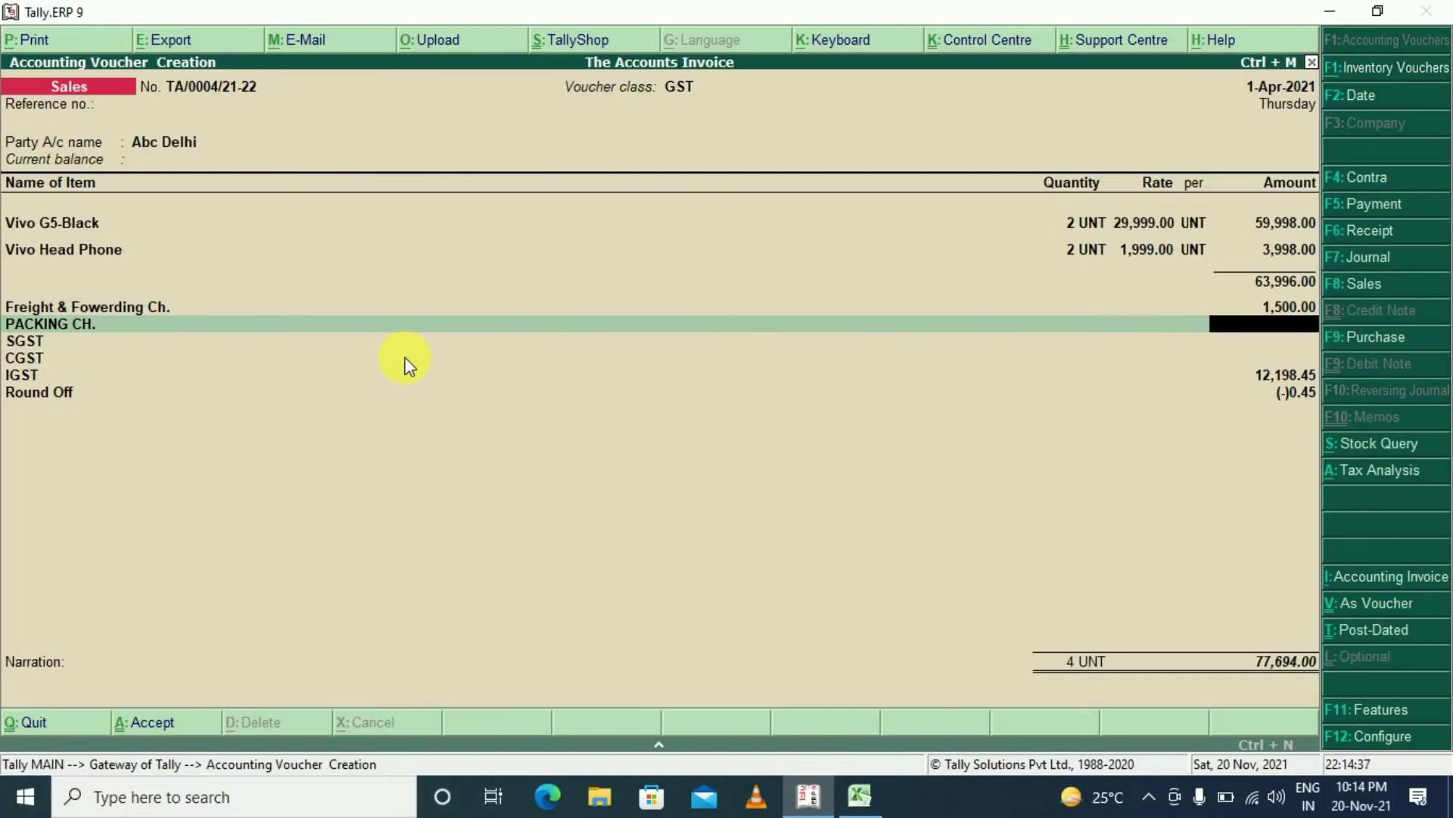
type("500")
key("Return")
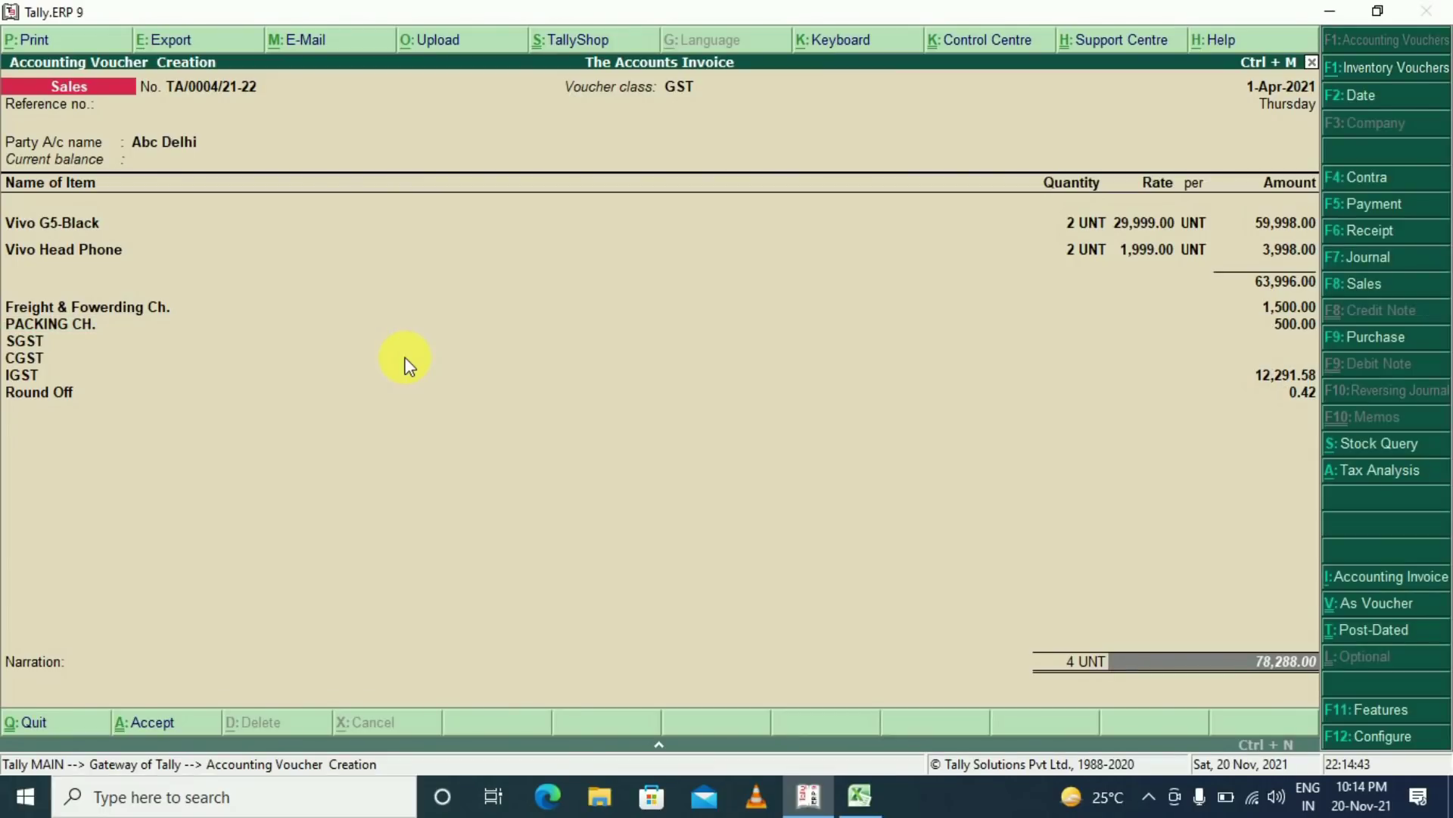
key("Return")
key("Return")
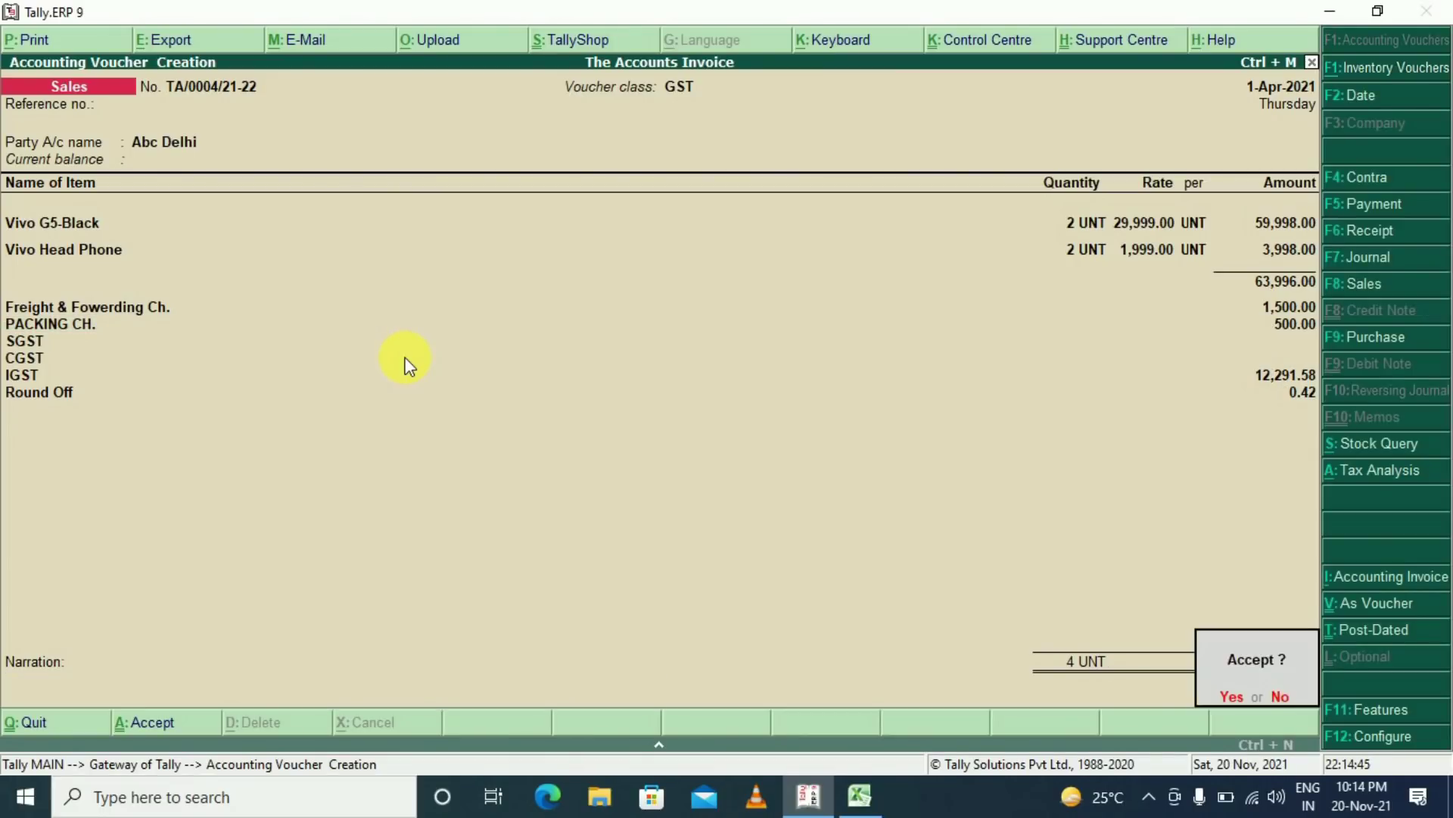
key("Return")
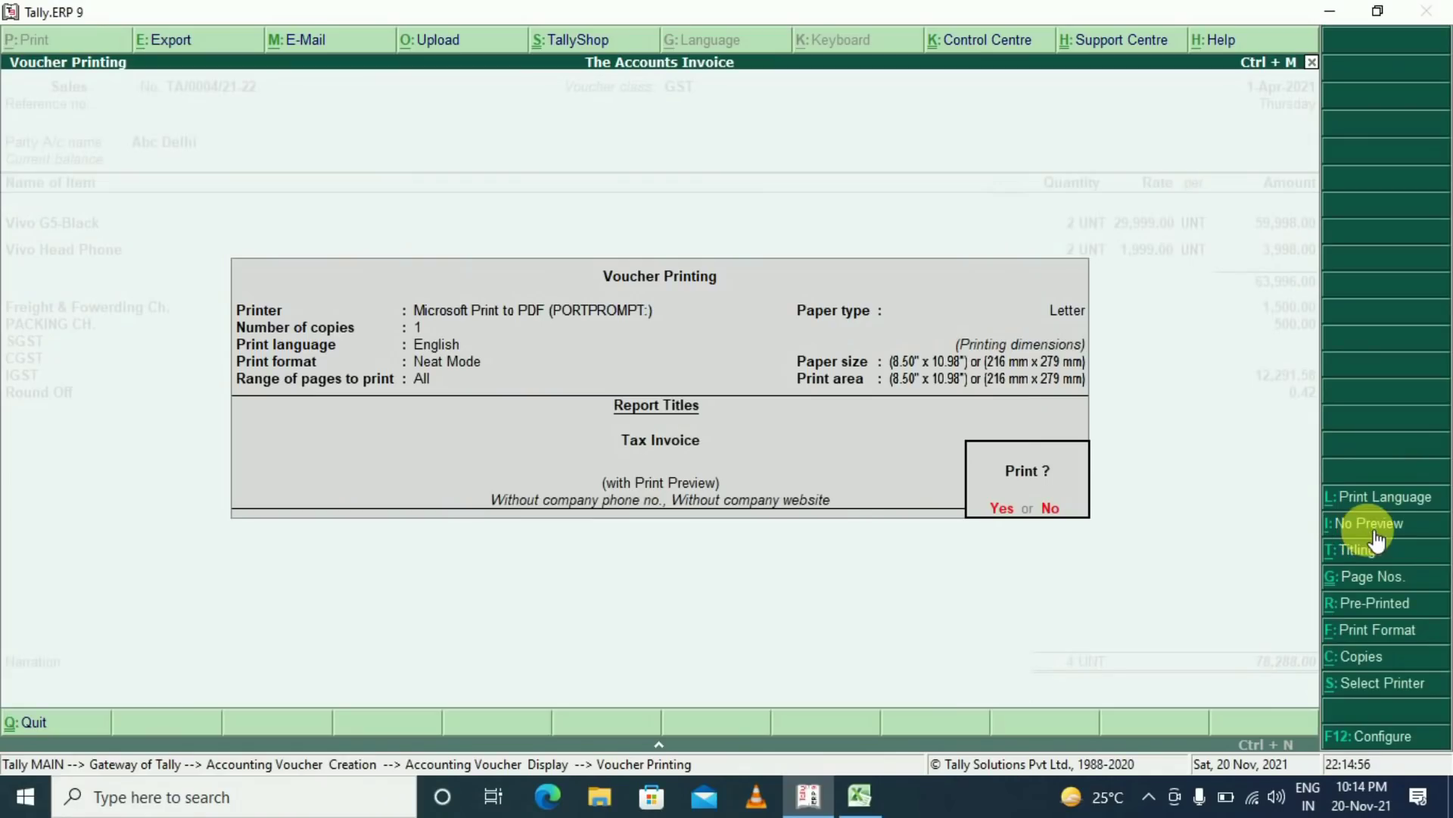
Print invoice TA/0004/21-22 as a Tax Invoice with preview enabled, choosing a printer
left_click(1355, 525)
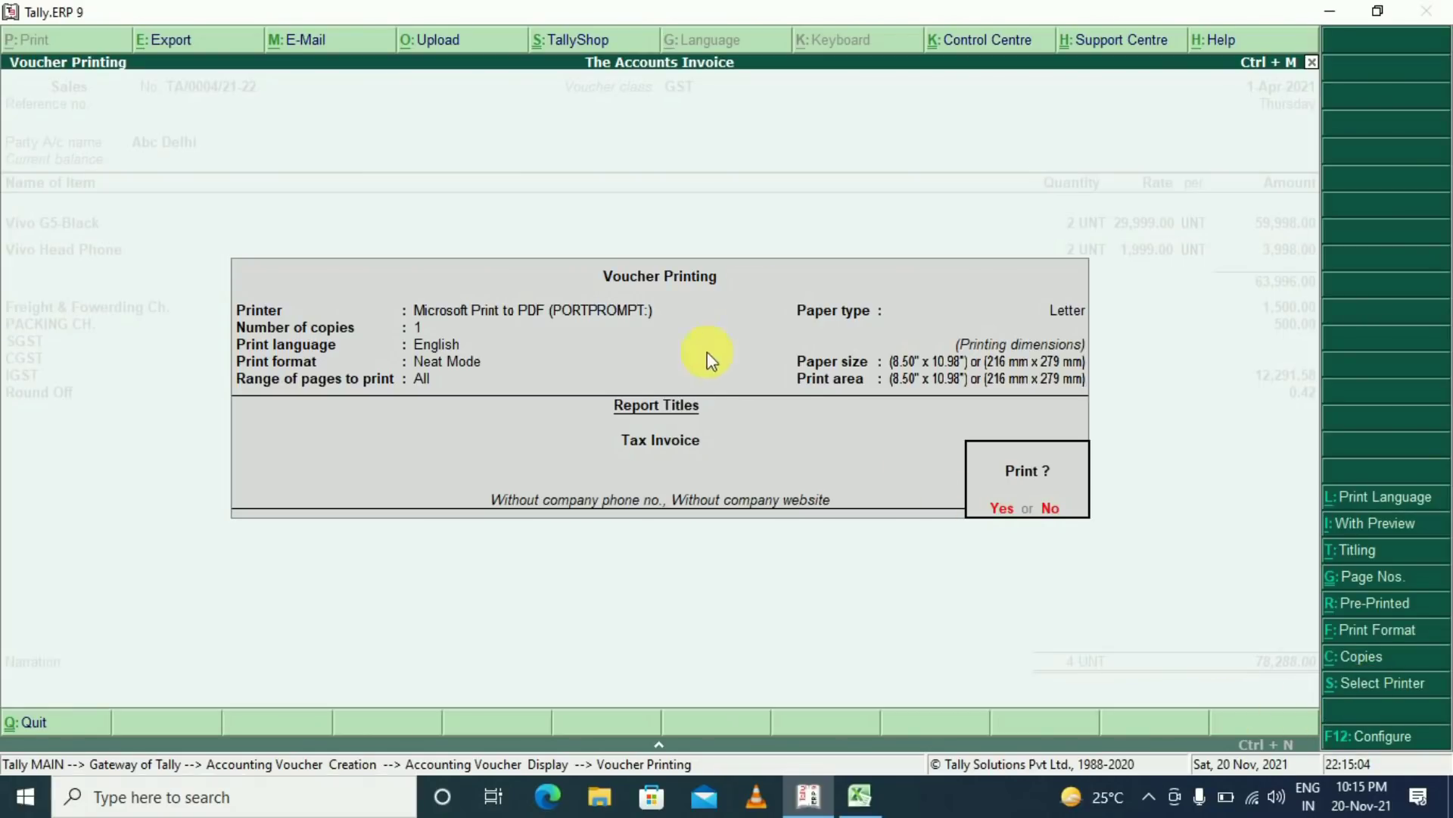
key("alt+s")
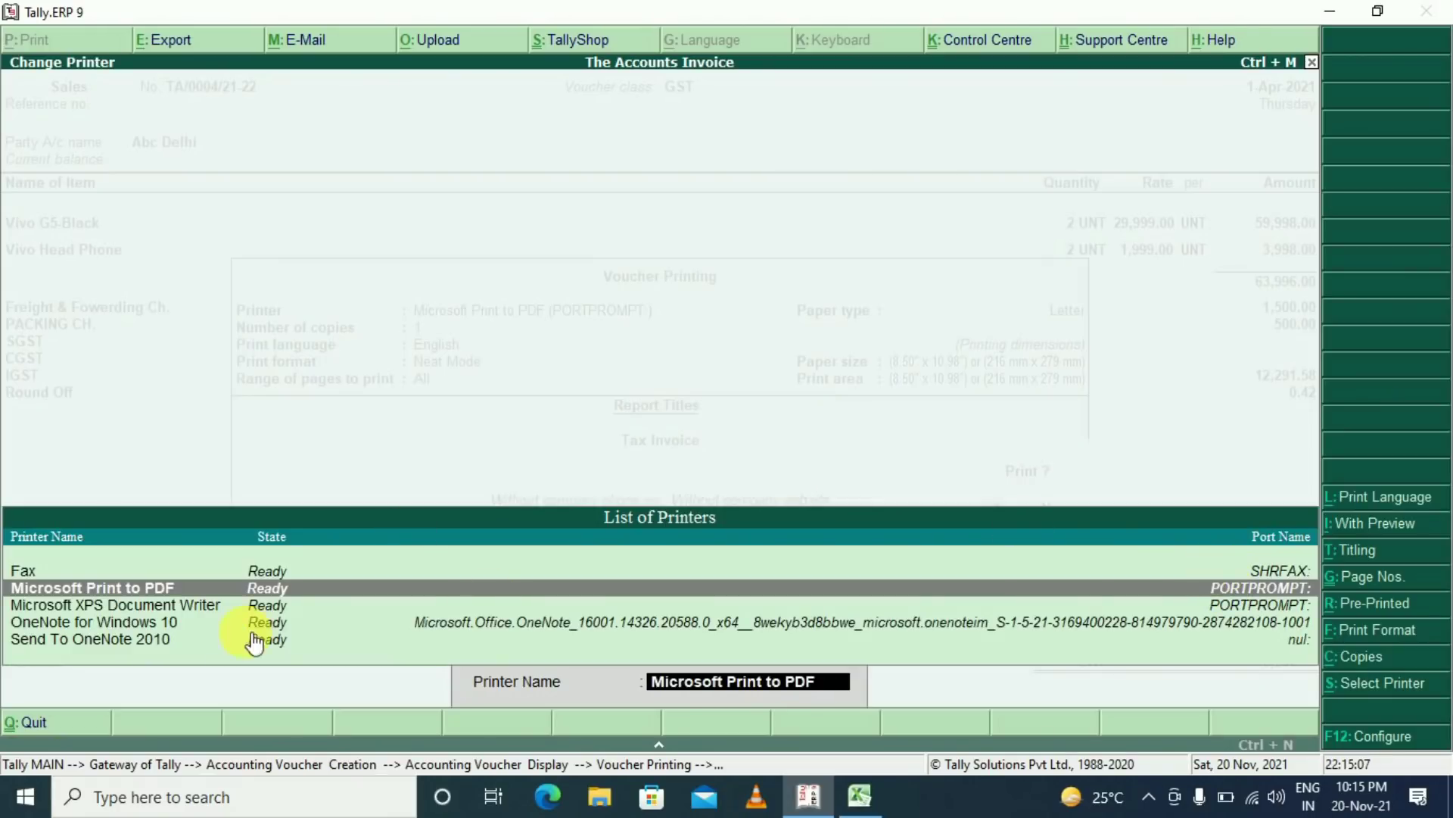
key("Down")
key("Down")
key("Down")
key("Up")
key("Up")
key("Up")
key("Up")
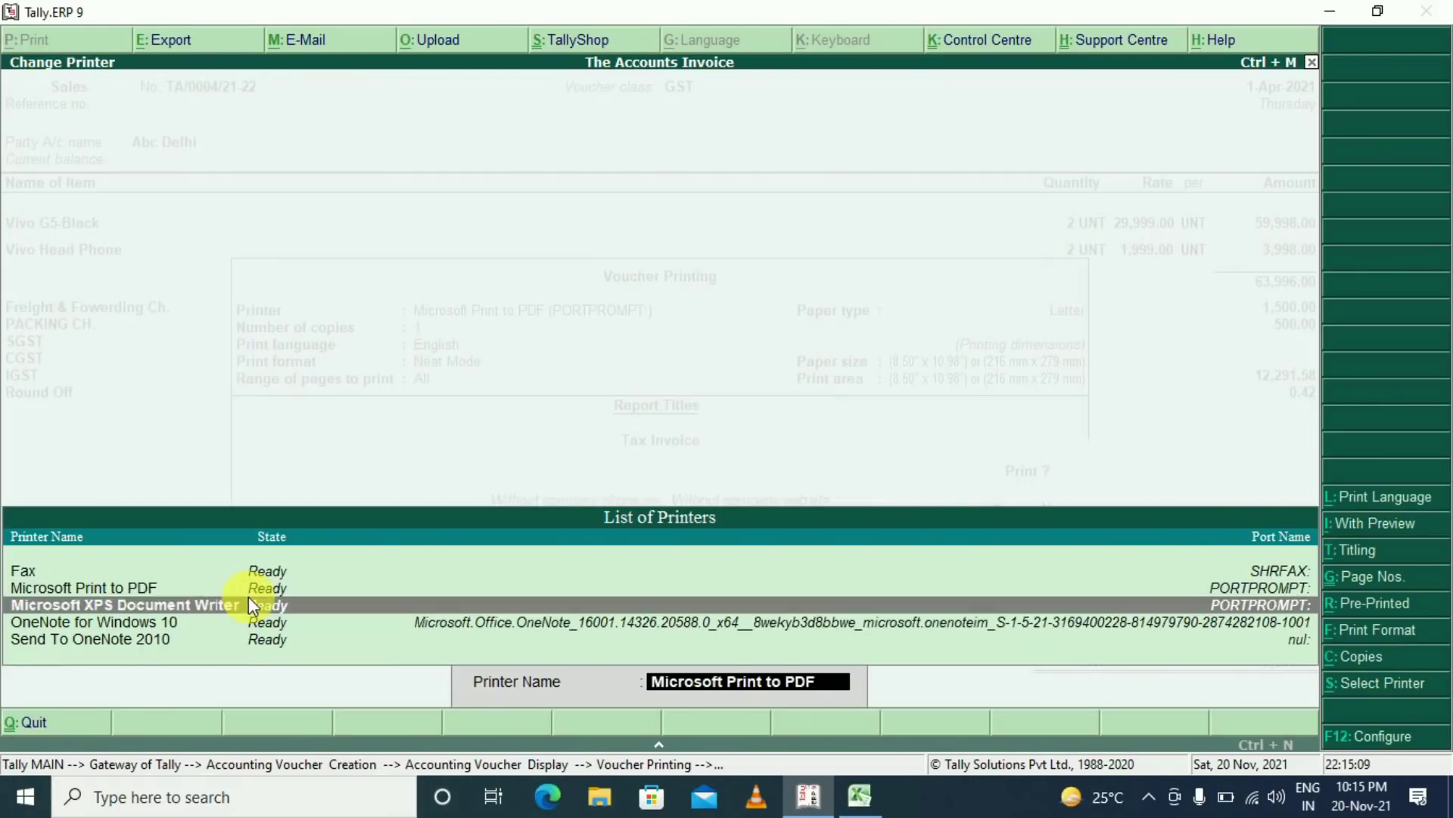
key("Down")
key("Down")
key("Down")
key("Down")
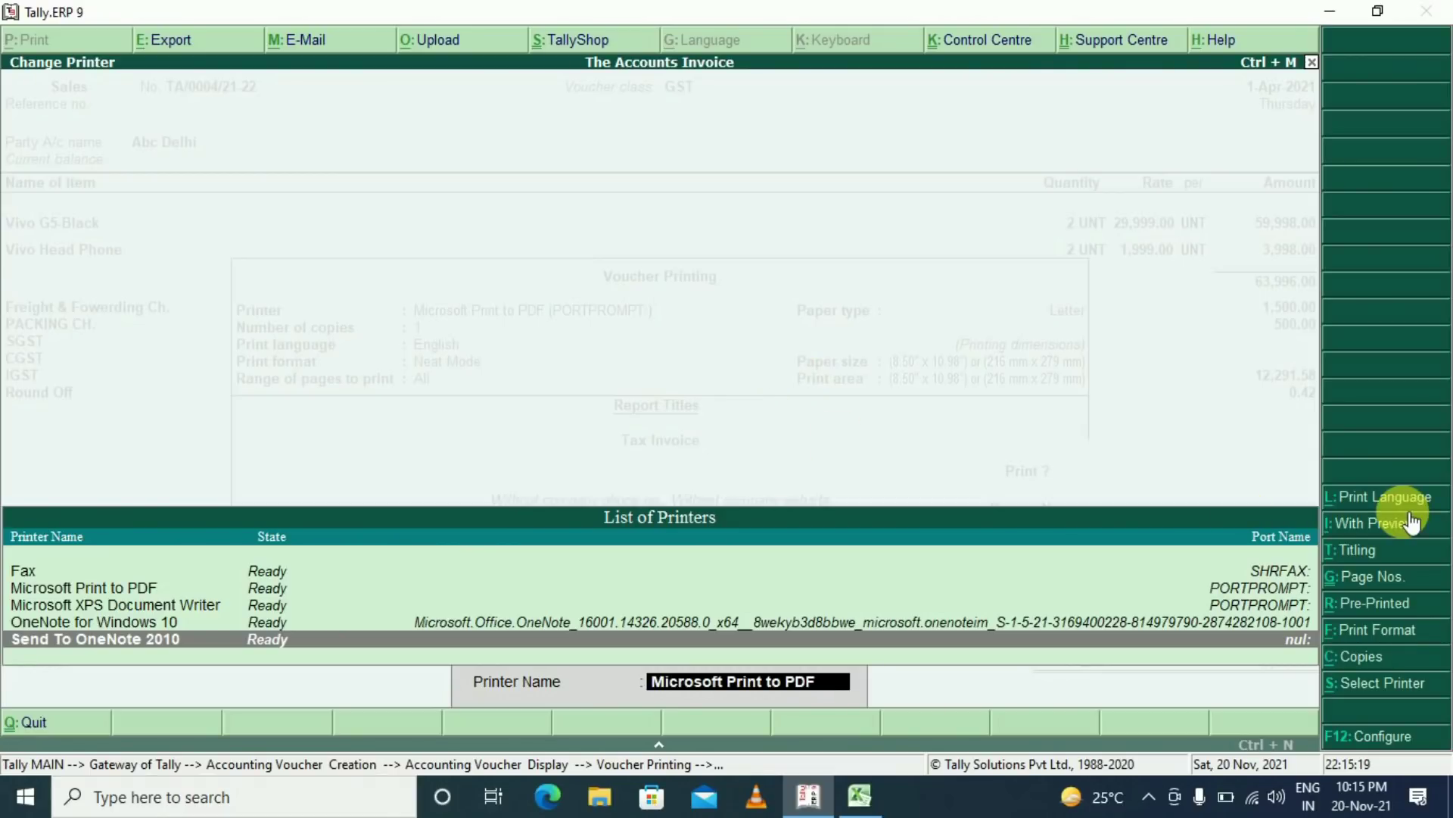
key("Return")
key("Return")
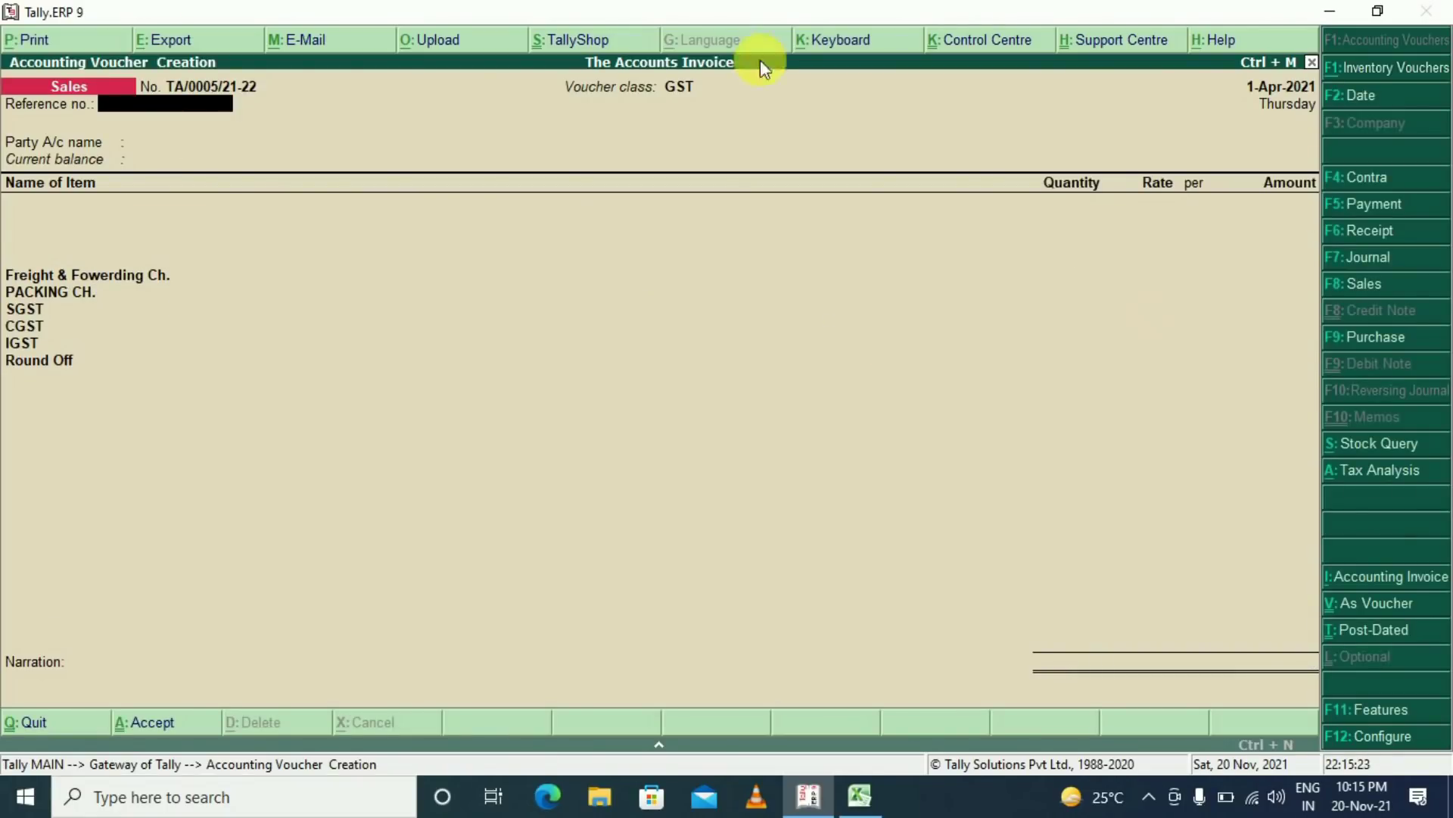
Abandon blank voucher TA/0005 and go to Display > Statutory Reports > GST
key("Escape")
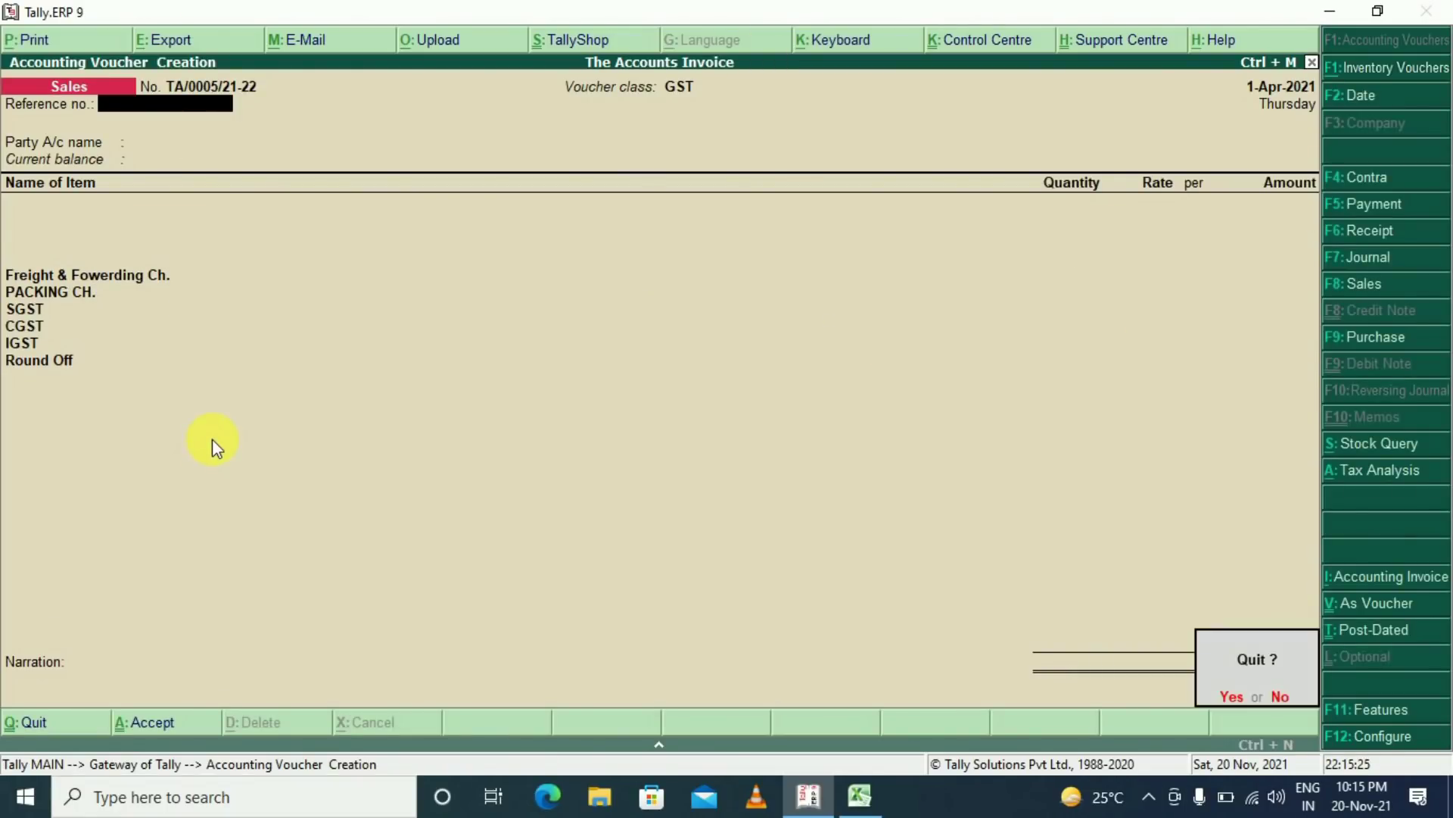
key("Return")
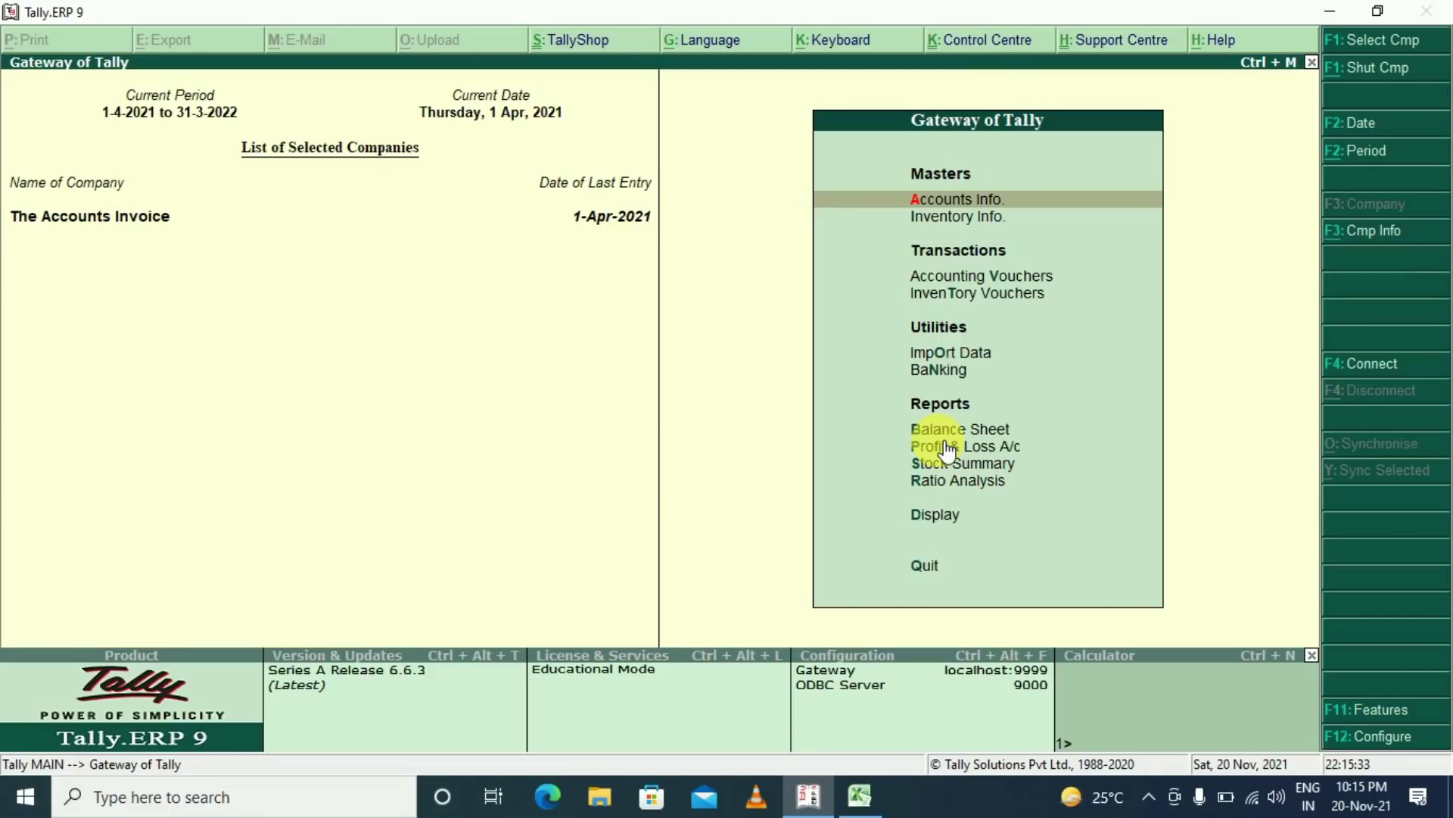
key("d")
key("Down")
key("Down")
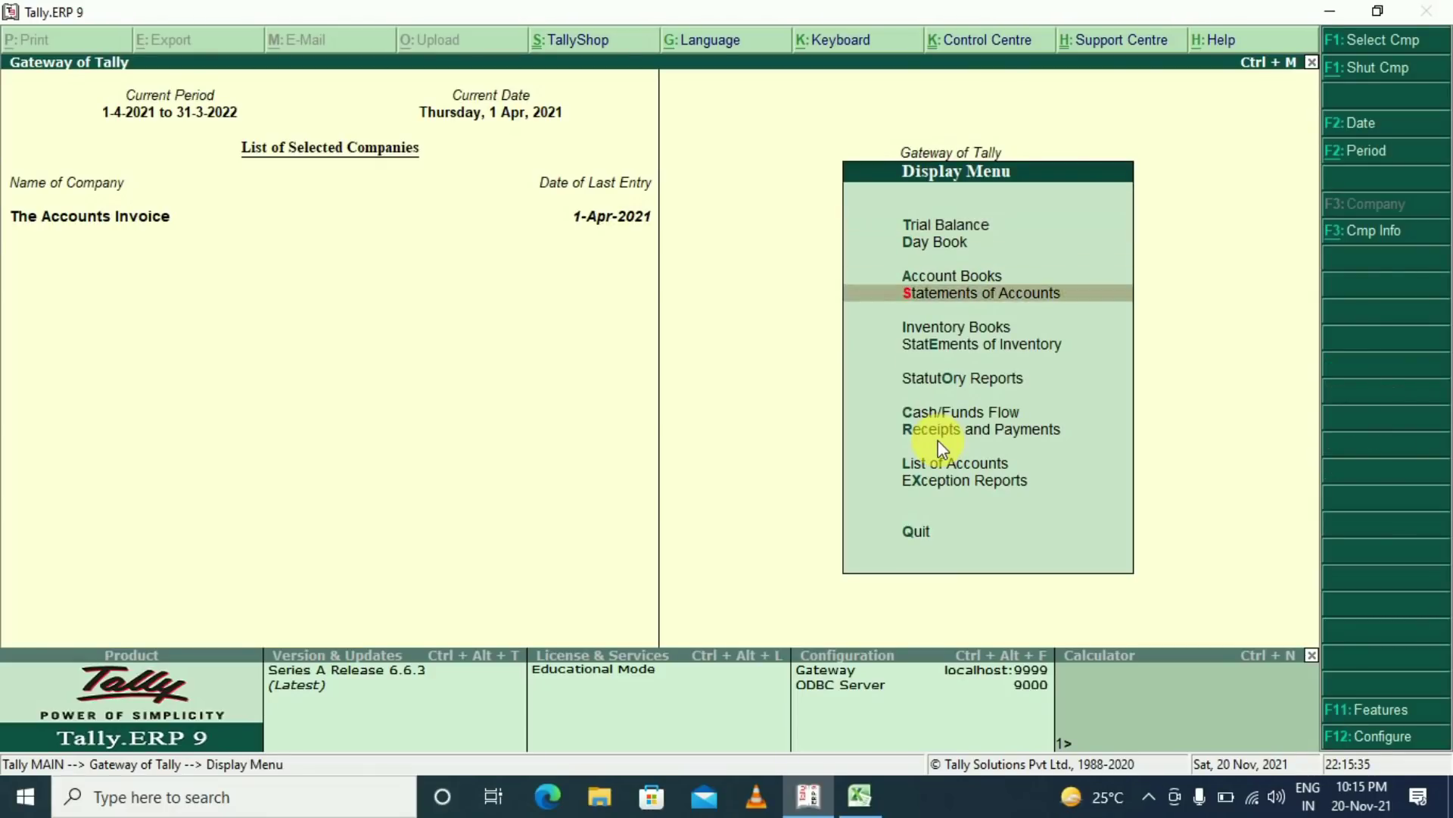
key("Down")
key("Down")
key("Down")
key("Down")
key("Return")
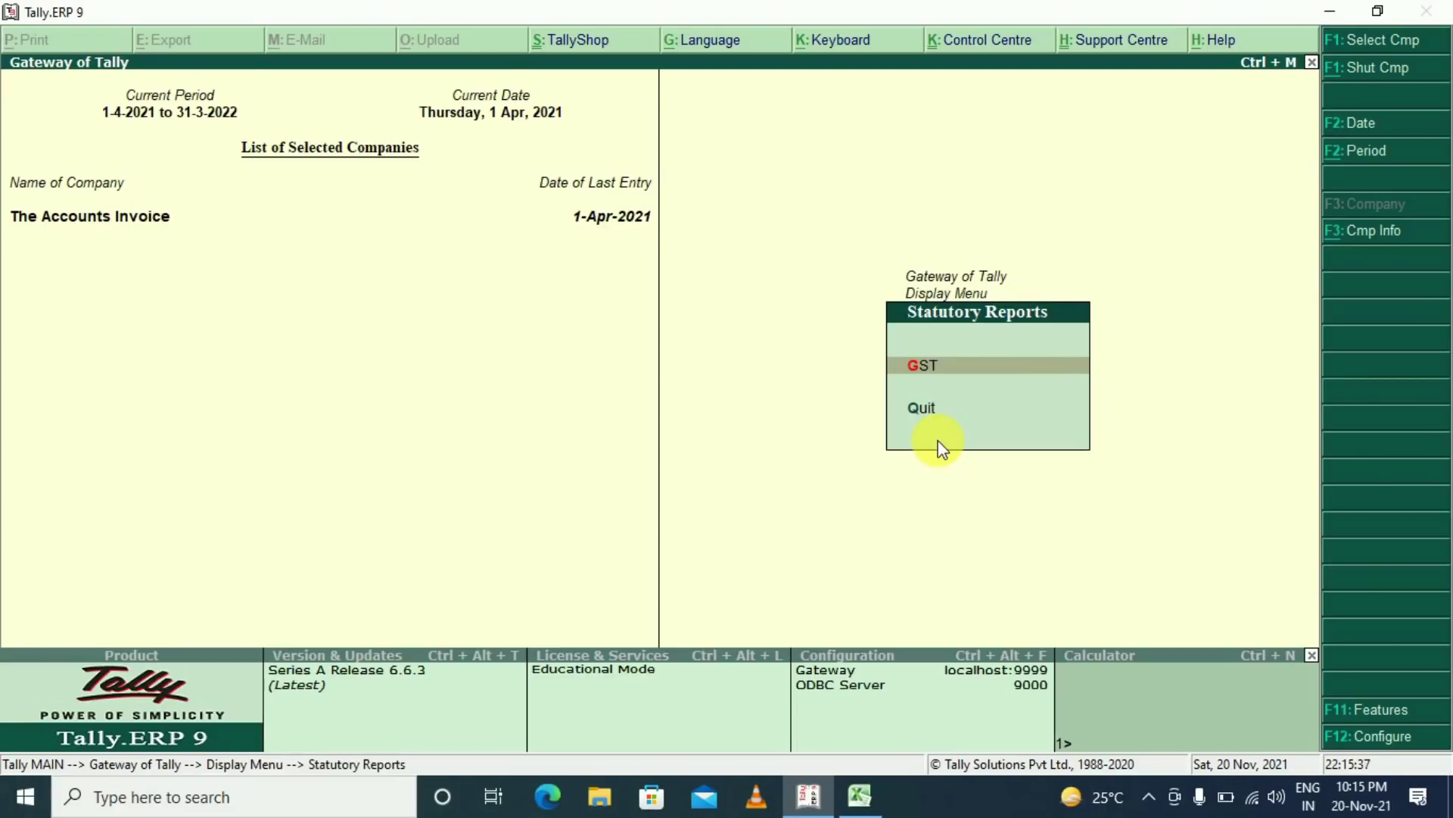
key("Return")
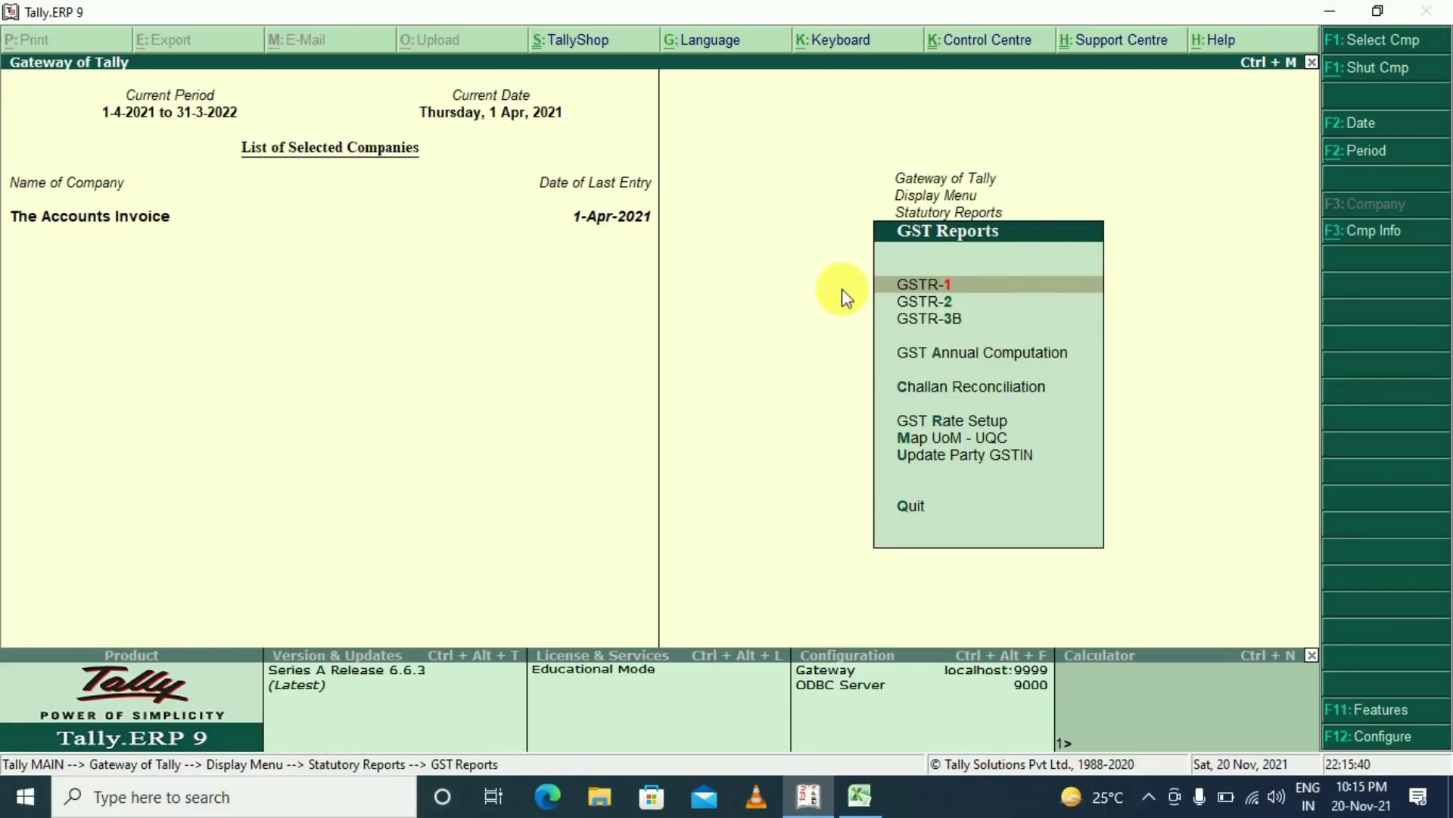
View the April GSTR-3B in detailed mode, then open the GSTR-1 summary
key("3")
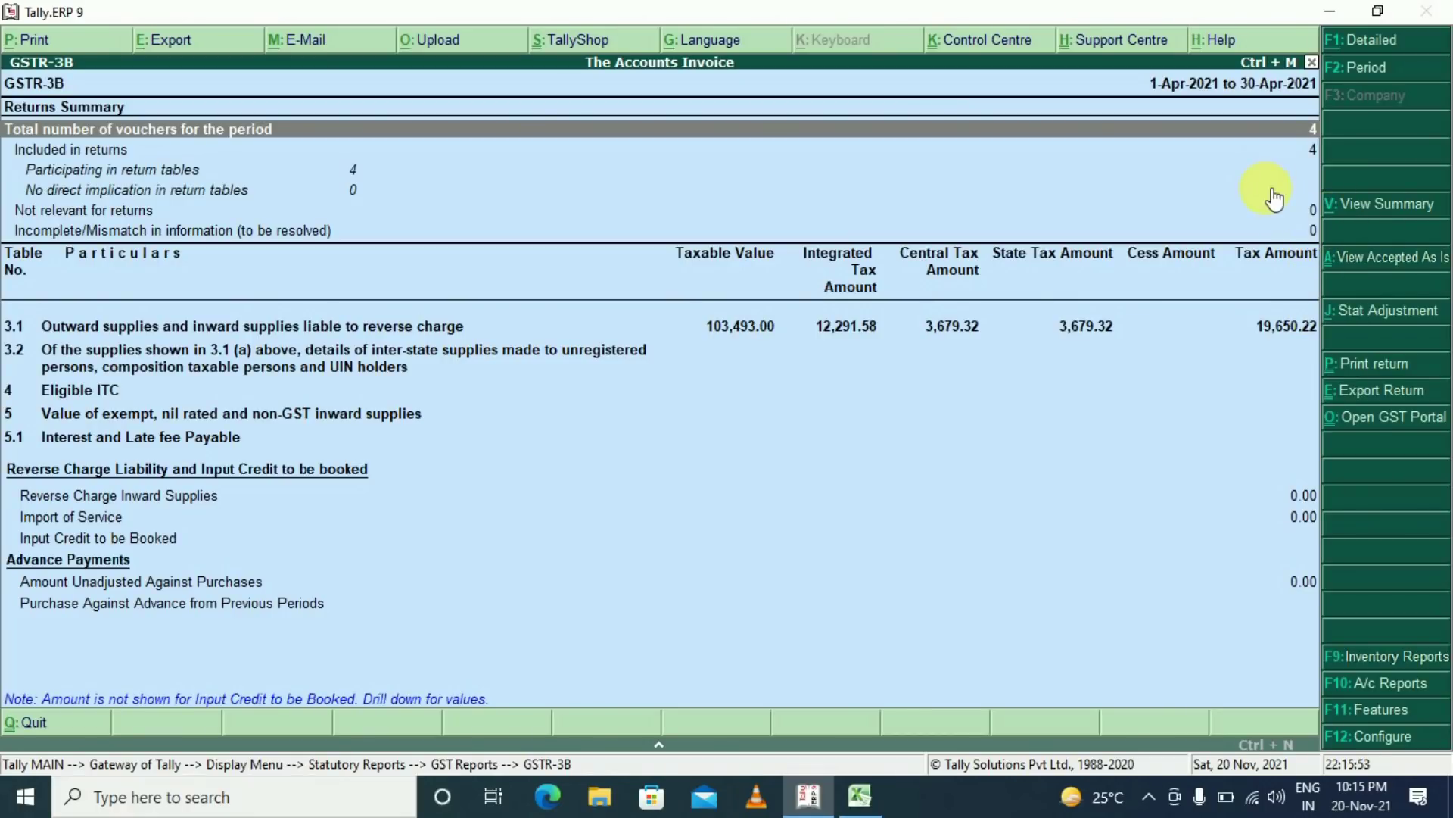
key("alt+F1")
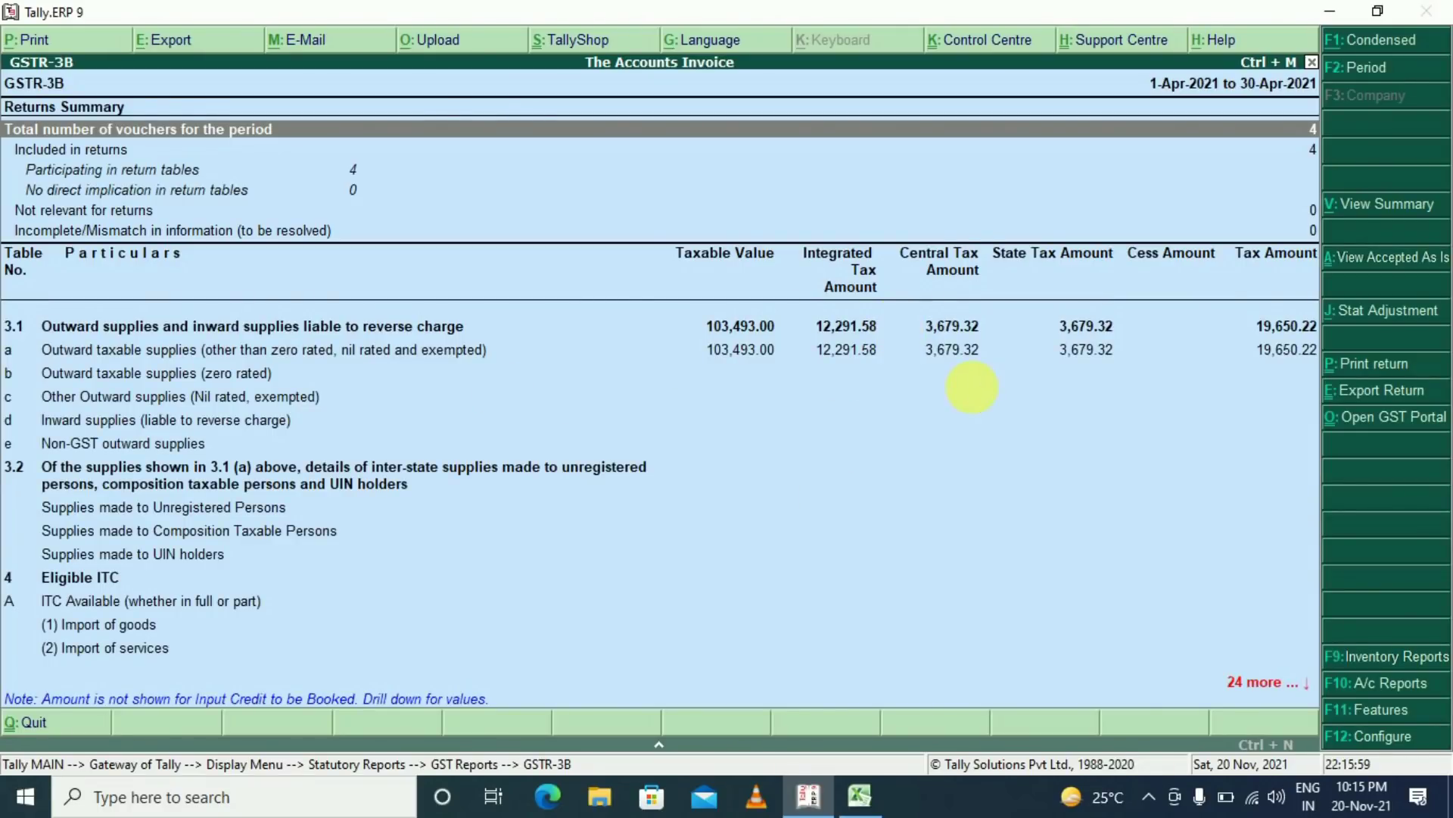
key("Escape")
left_click(948, 286)
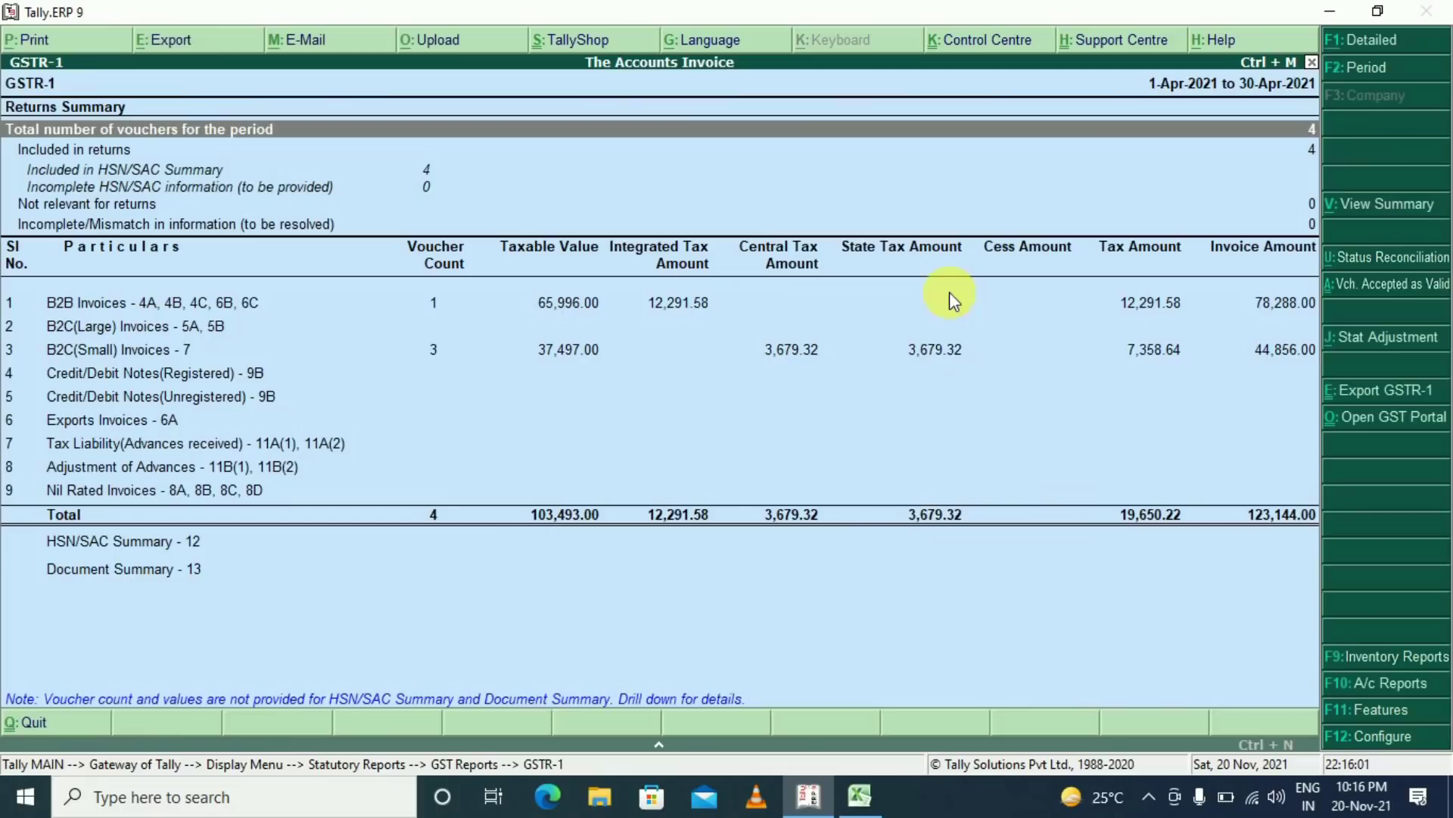